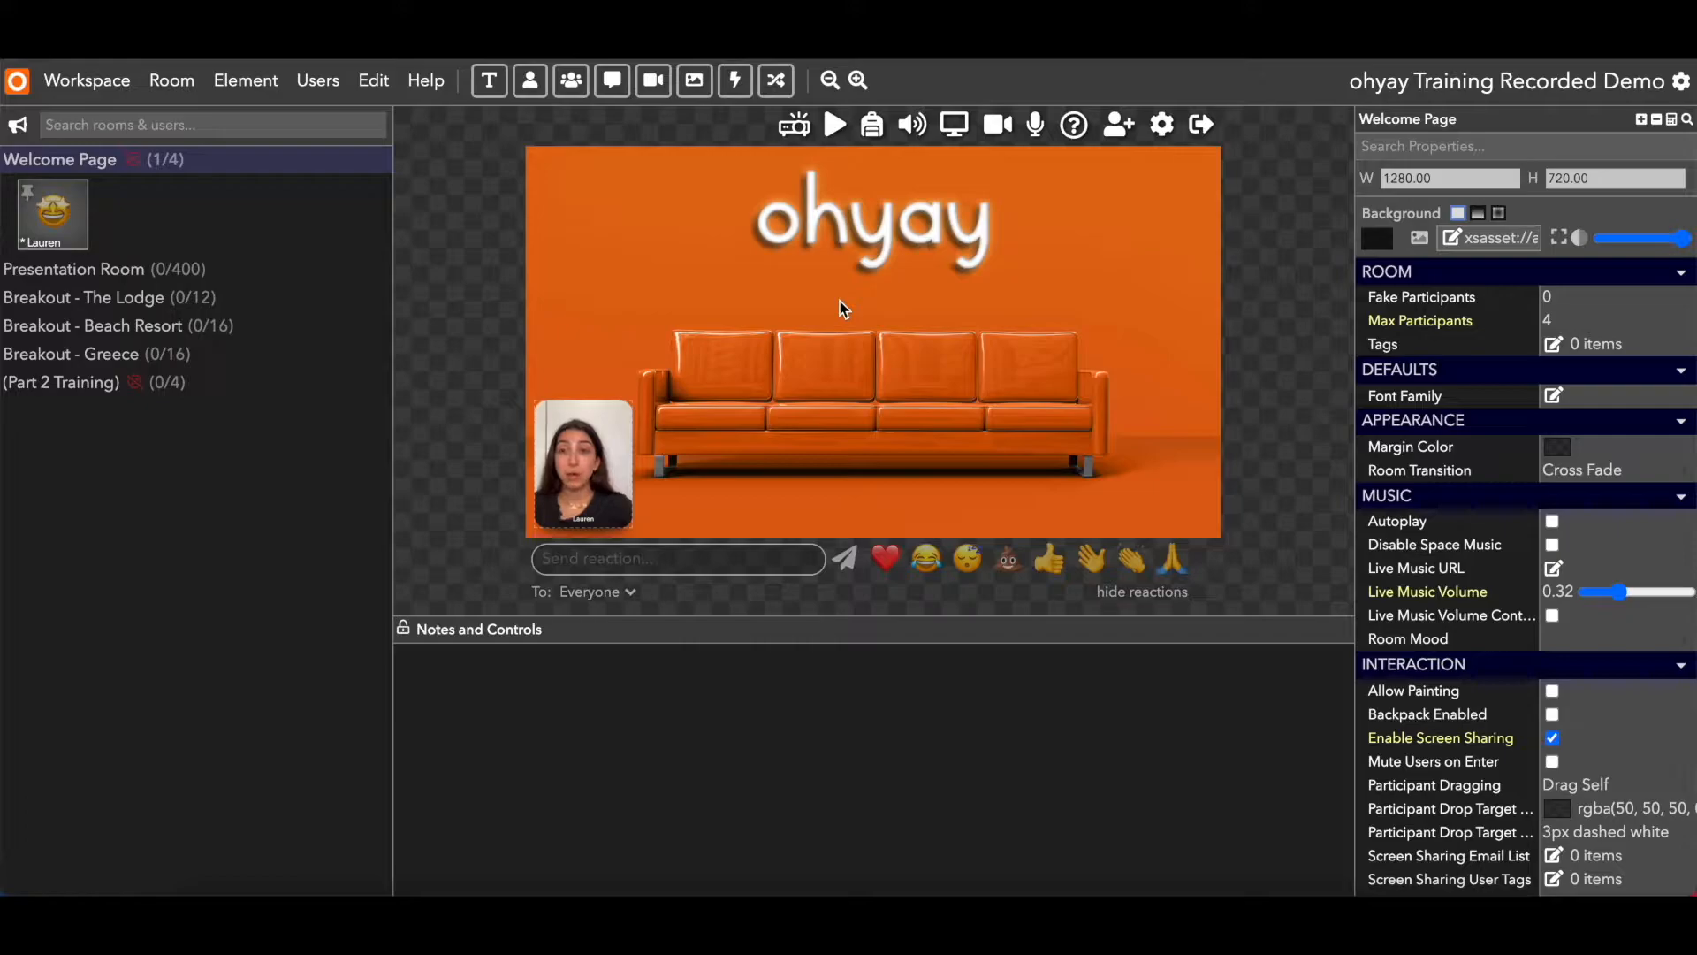
Insert a Room Preview element into the Welcome Page
{"action": "left_click", "coordinate": [246, 89]}
{"action": "mouse_move", "coordinate": [247, 122]}
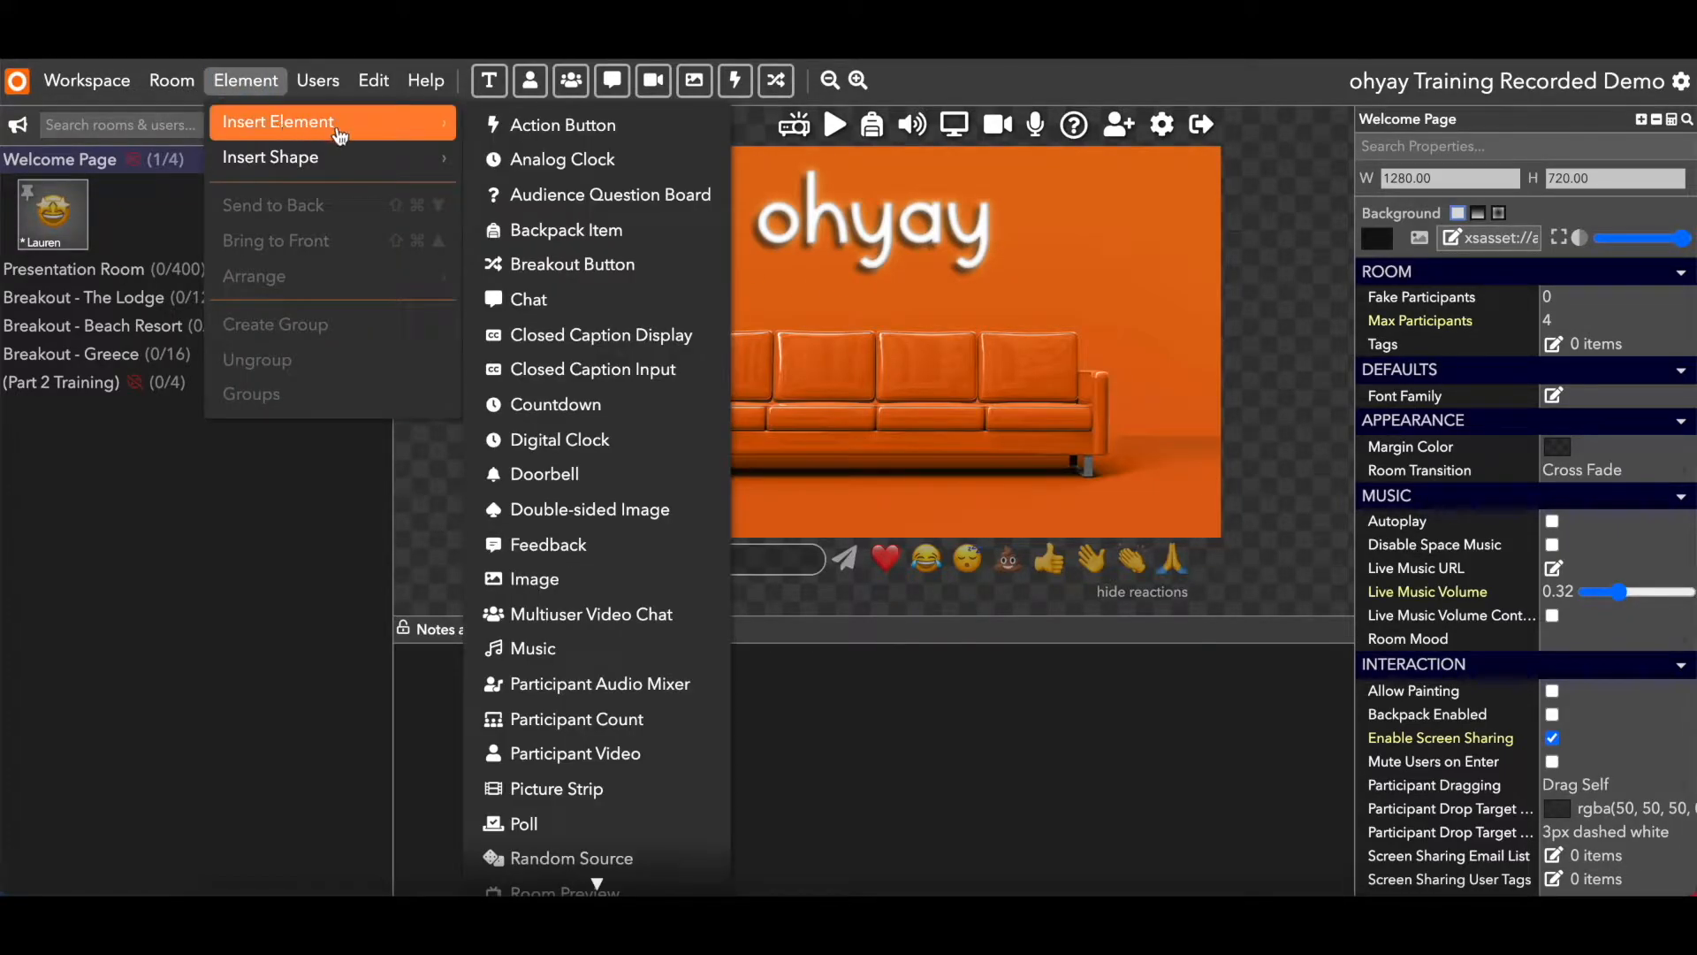
{"action": "scroll", "coordinate": [566, 296], "scroll_direction": "down", "scroll_amount": 5}
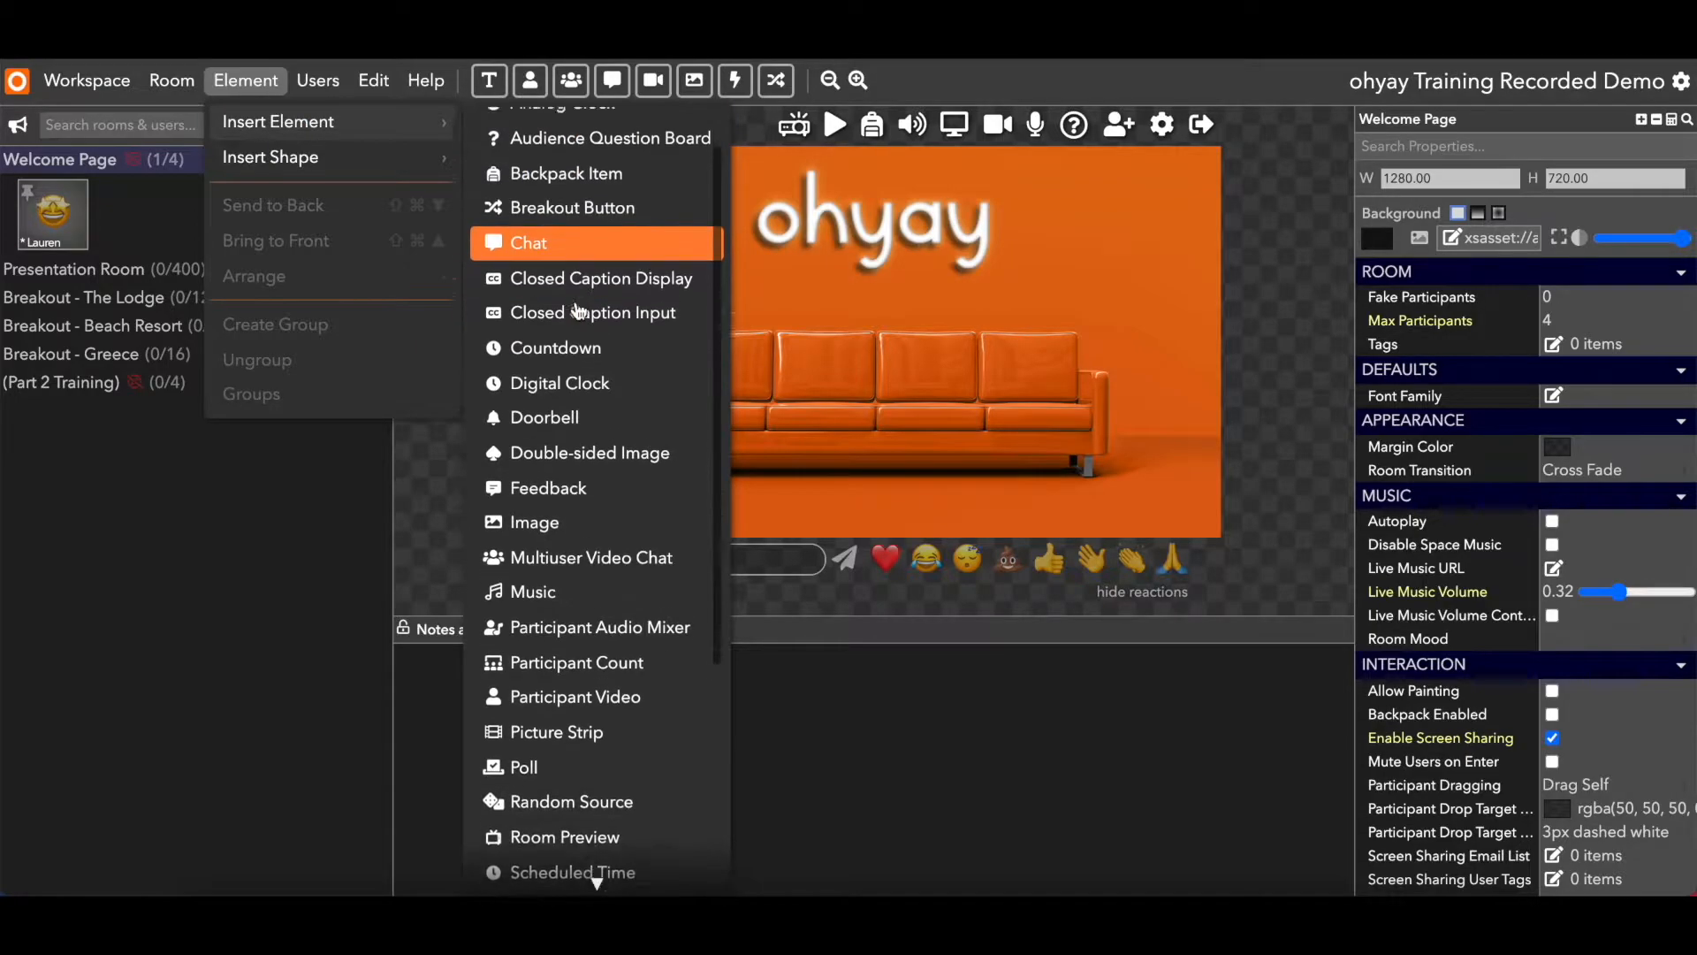
{"action": "scroll", "coordinate": [579, 309], "scroll_direction": "down", "scroll_amount": 3}
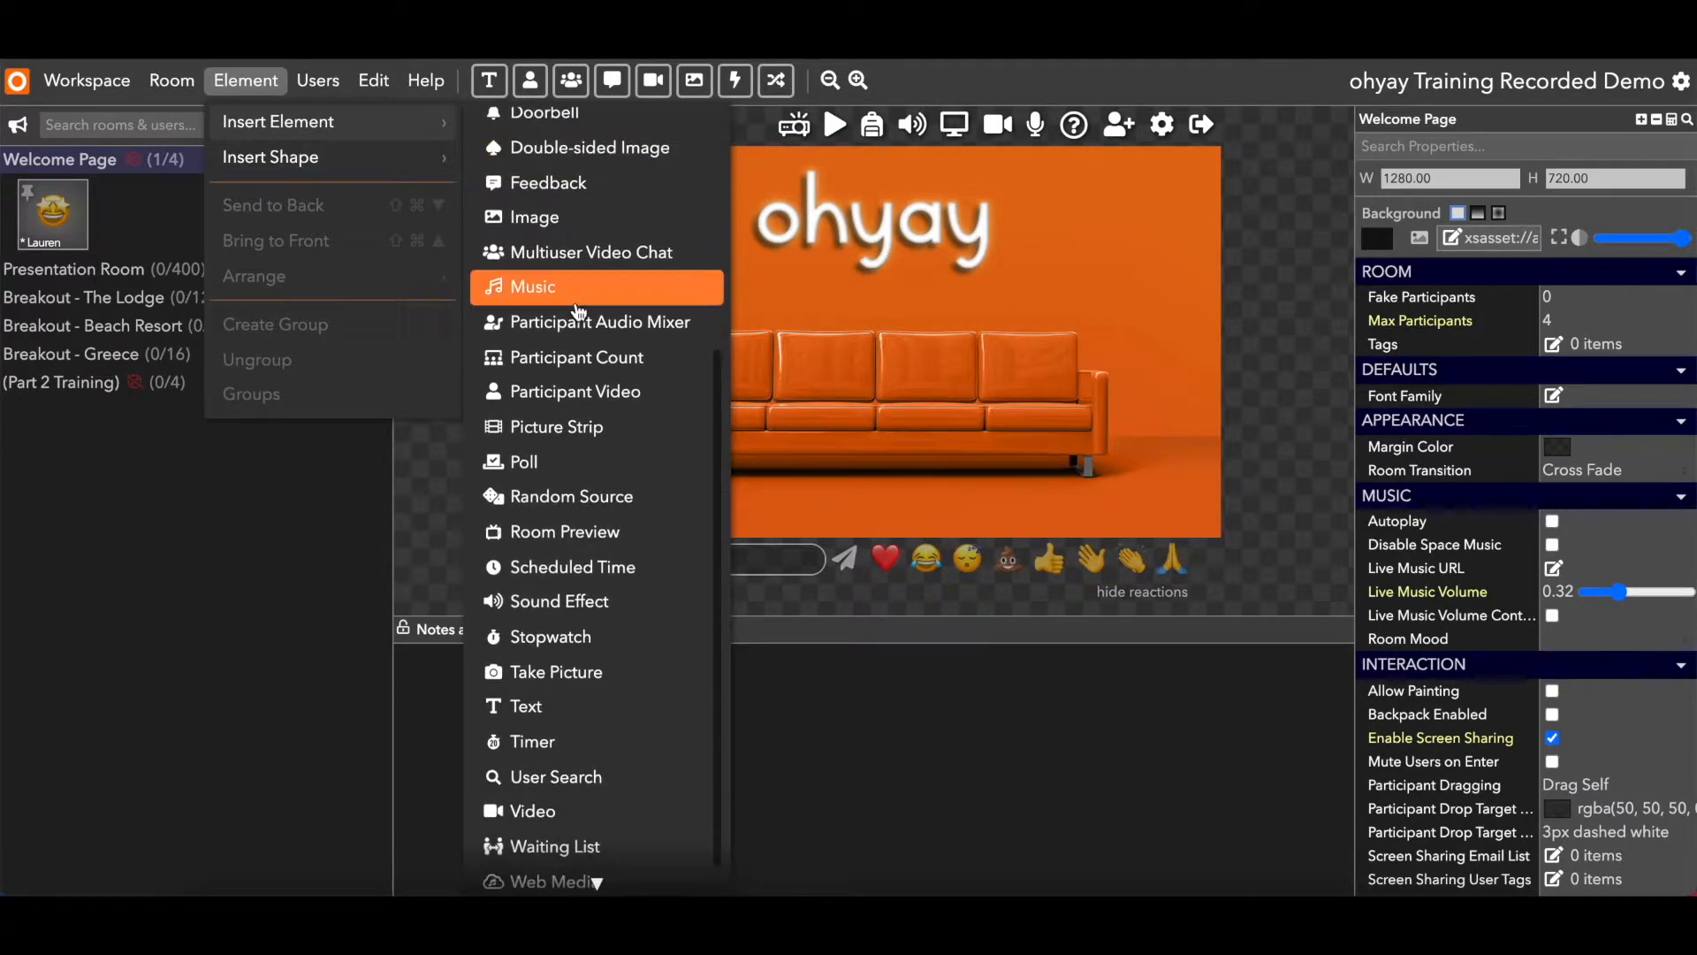
{"action": "left_click", "coordinate": [623, 534]}
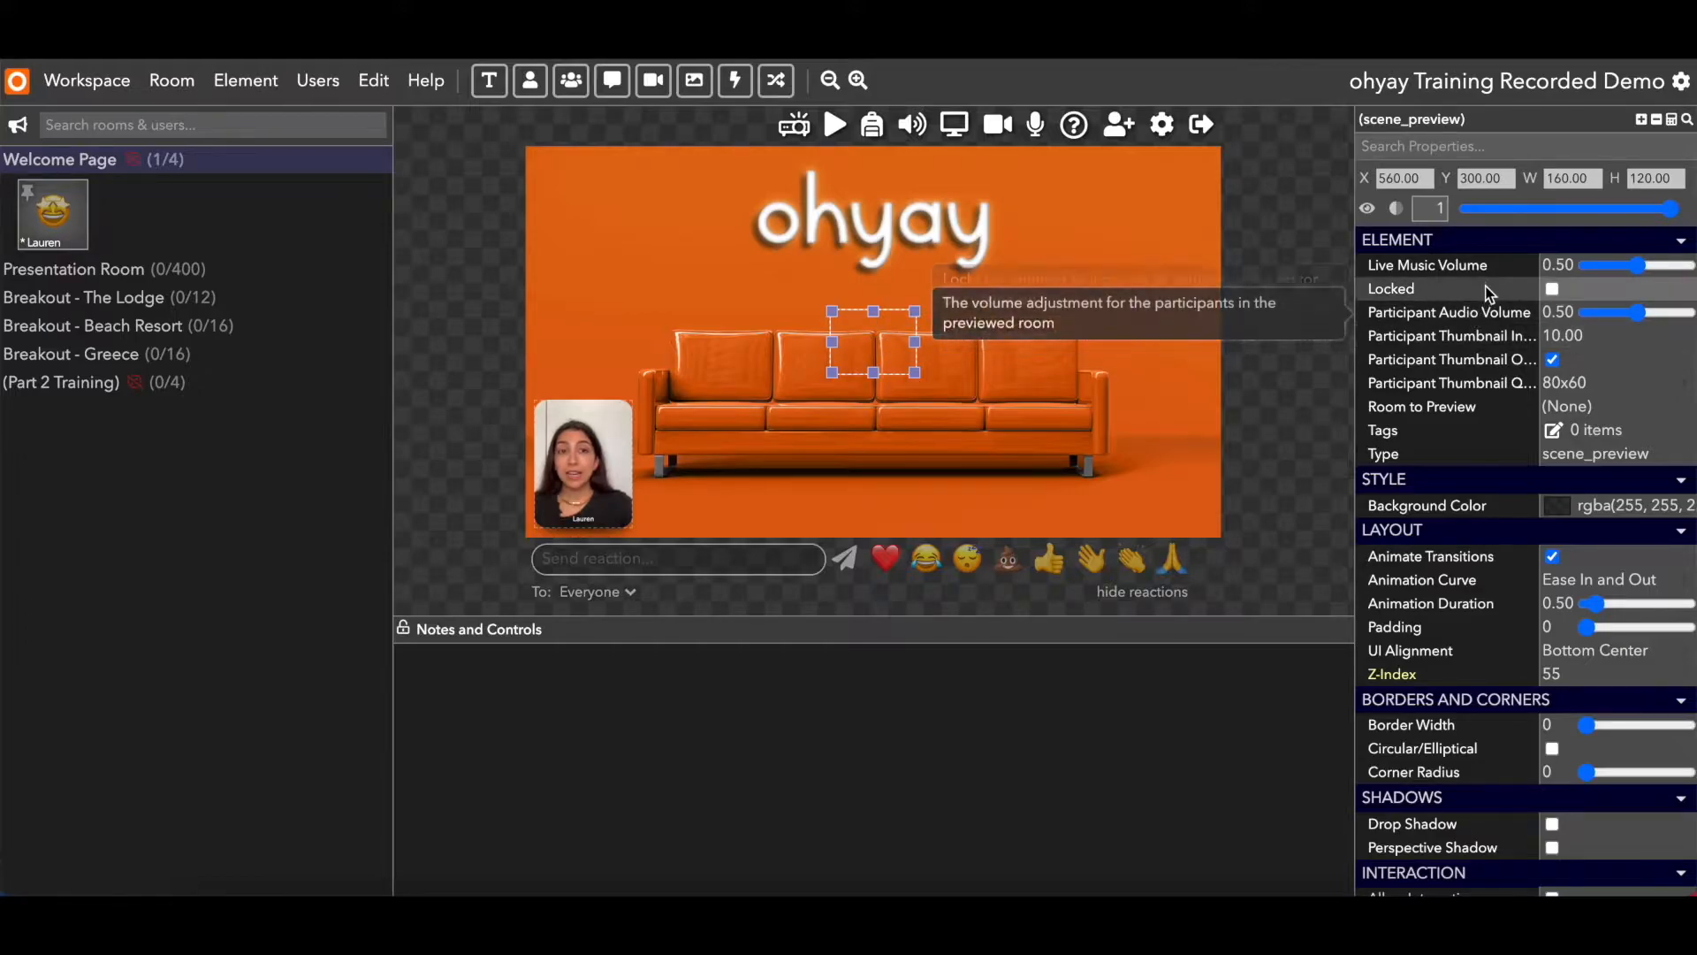
Set the preview element to show the Presentation Room and enlarge it to about 812 × 486 above the sofa
{"action": "left_click", "coordinate": [1572, 409]}
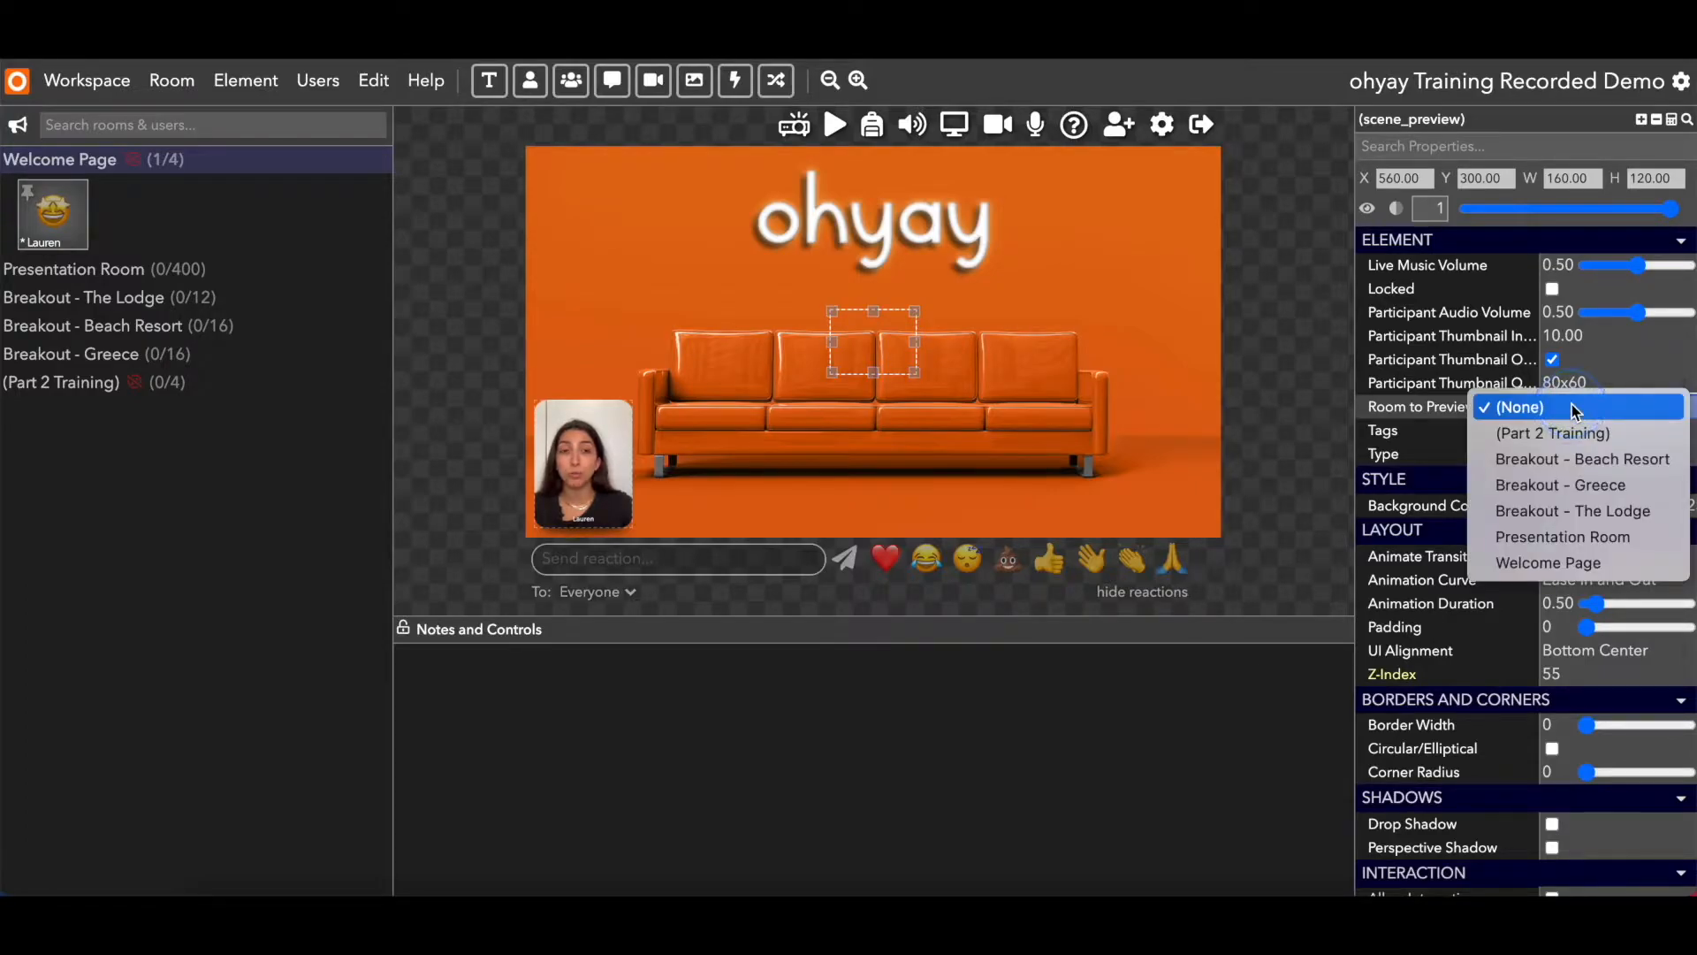
{"action": "left_click", "coordinate": [1583, 543]}
{"action": "left_click_drag", "start_coordinate": [881, 346], "coordinate": [1090, 410]}
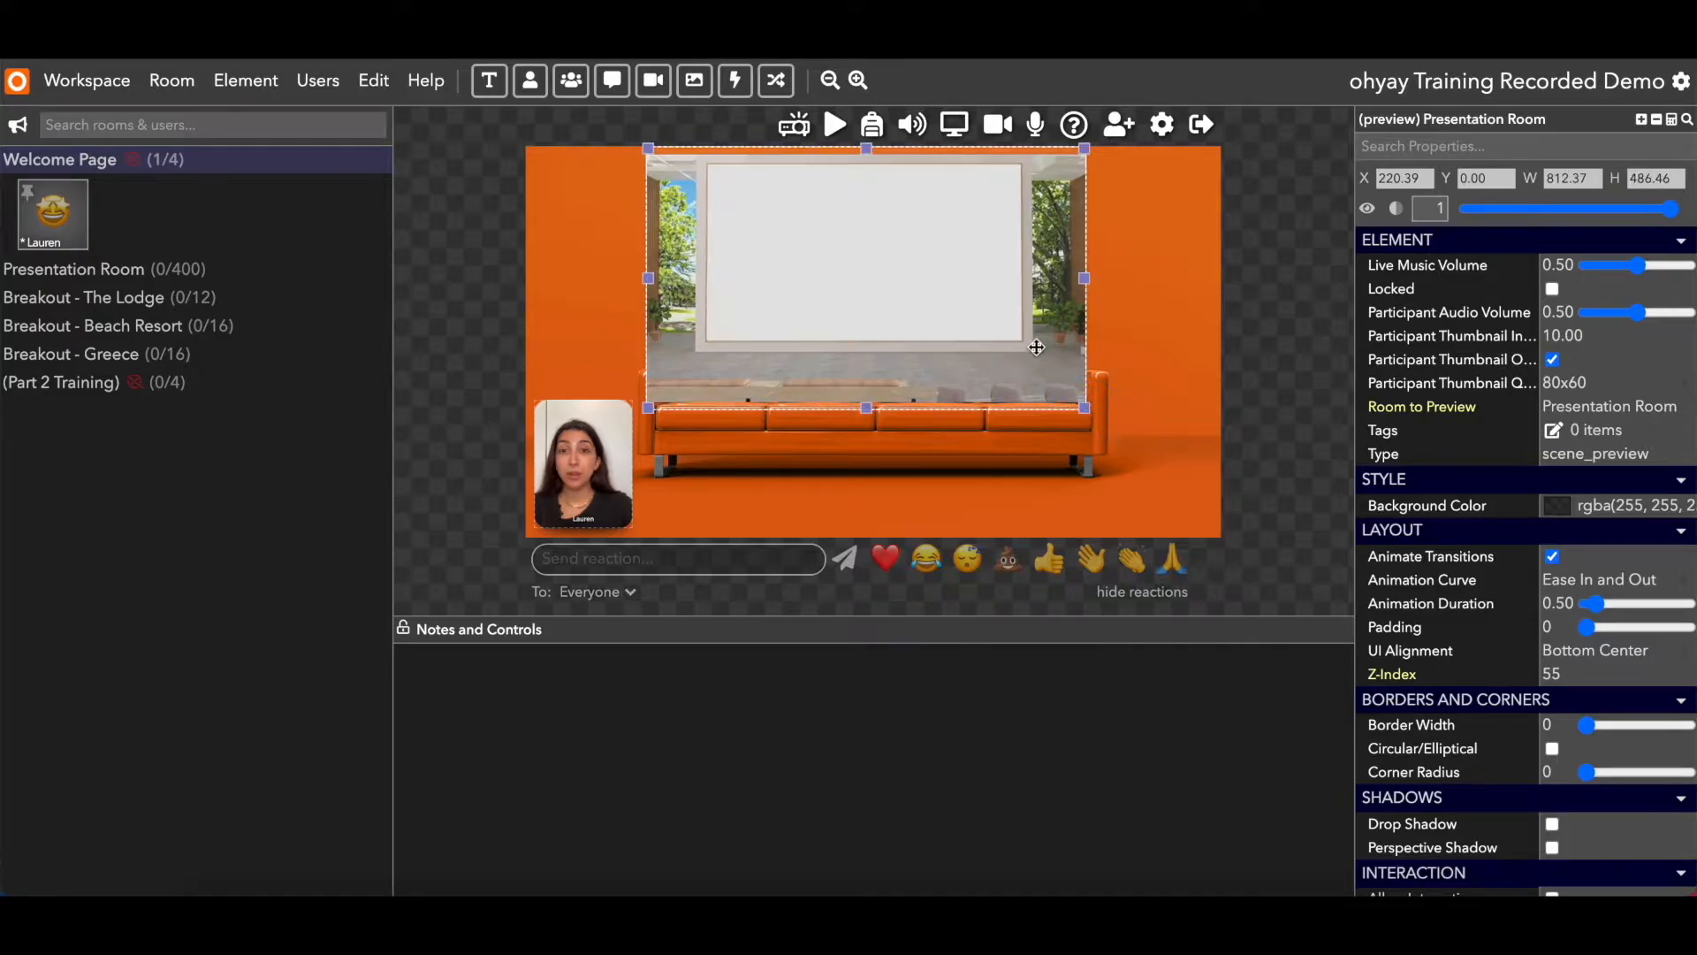
{"action": "left_click", "coordinate": [1204, 347]}
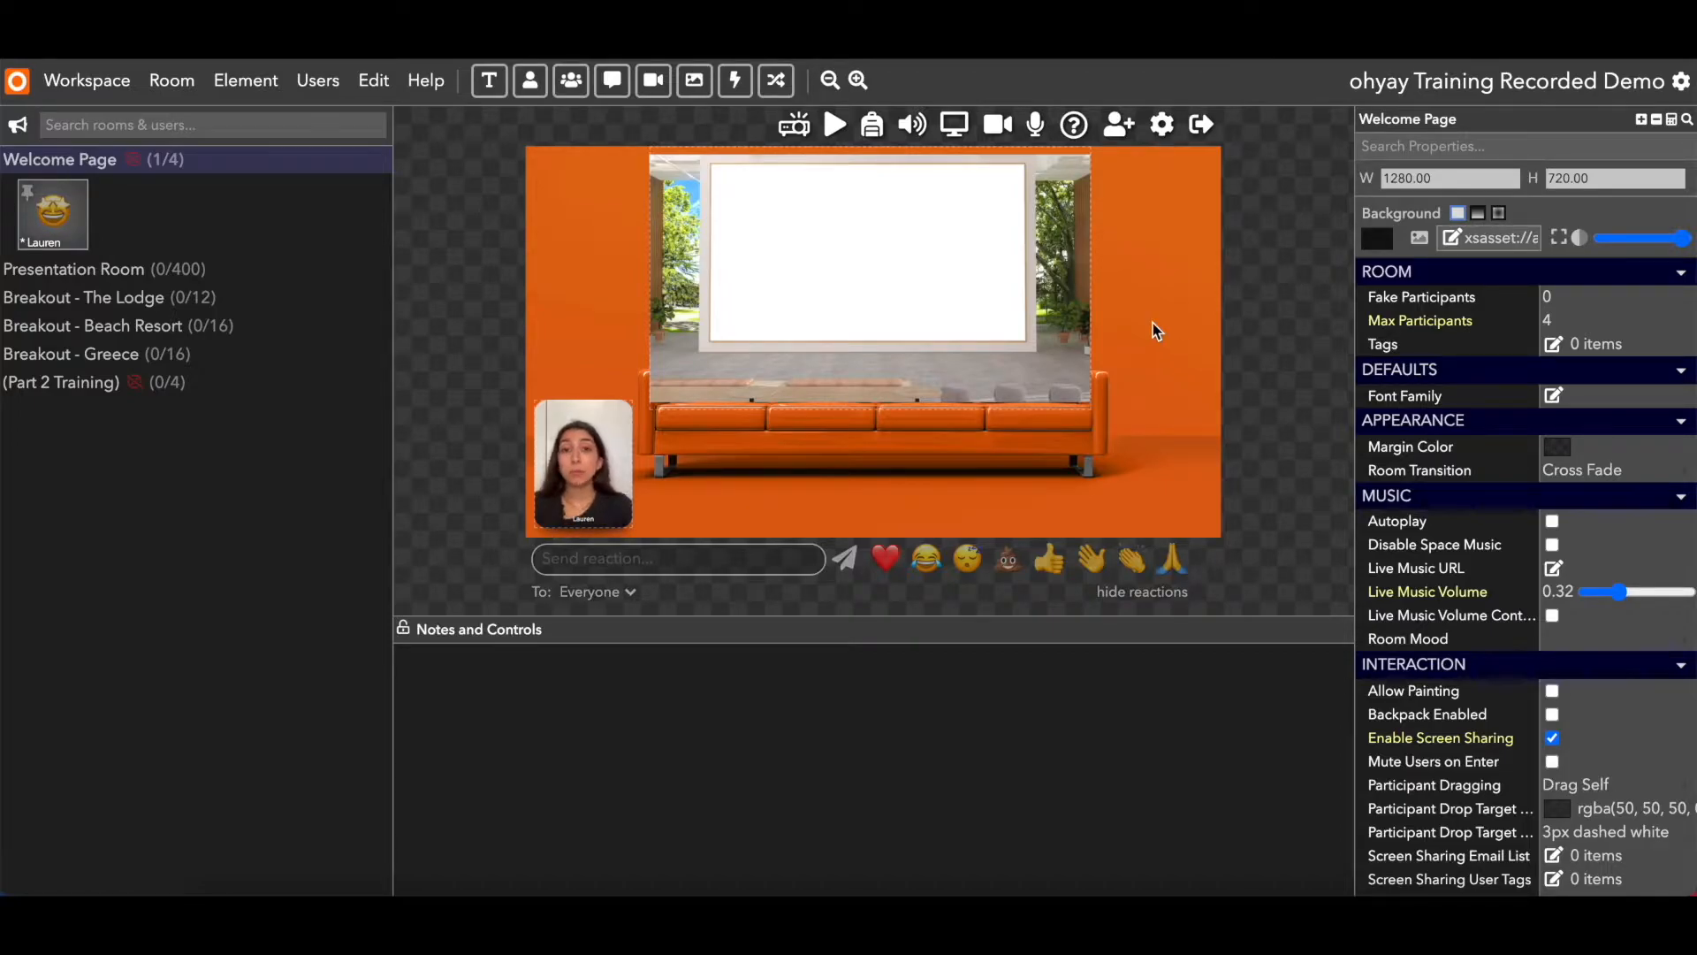
Set the room preview's live music volume to 0.45 and participant audio volume to 0.46, and disable its checked participant thumbnail option
{"action": "left_click", "coordinate": [906, 271]}
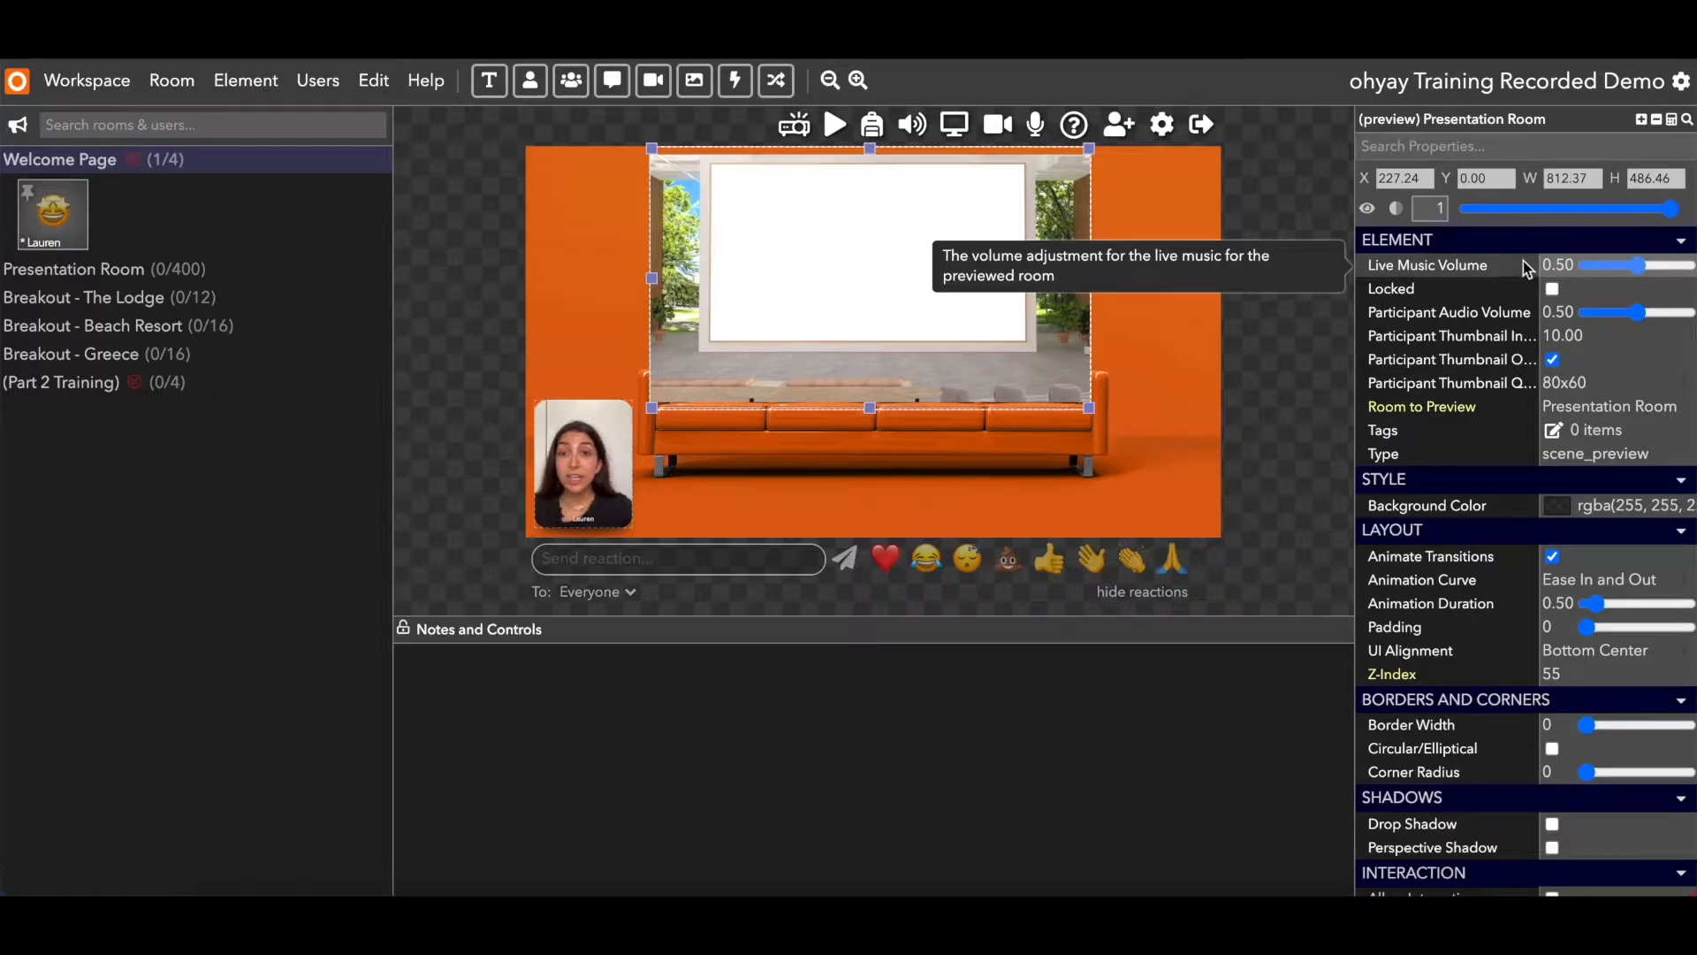
{"action": "mouse_move", "coordinate": [1641, 265]}
{"action": "left_mouse_down"}
{"action": "mouse_move", "coordinate": [1668, 265]}
{"action": "mouse_move", "coordinate": [1614, 267]}
{"action": "mouse_move", "coordinate": [1634, 269]}
{"action": "left_mouse_up"}
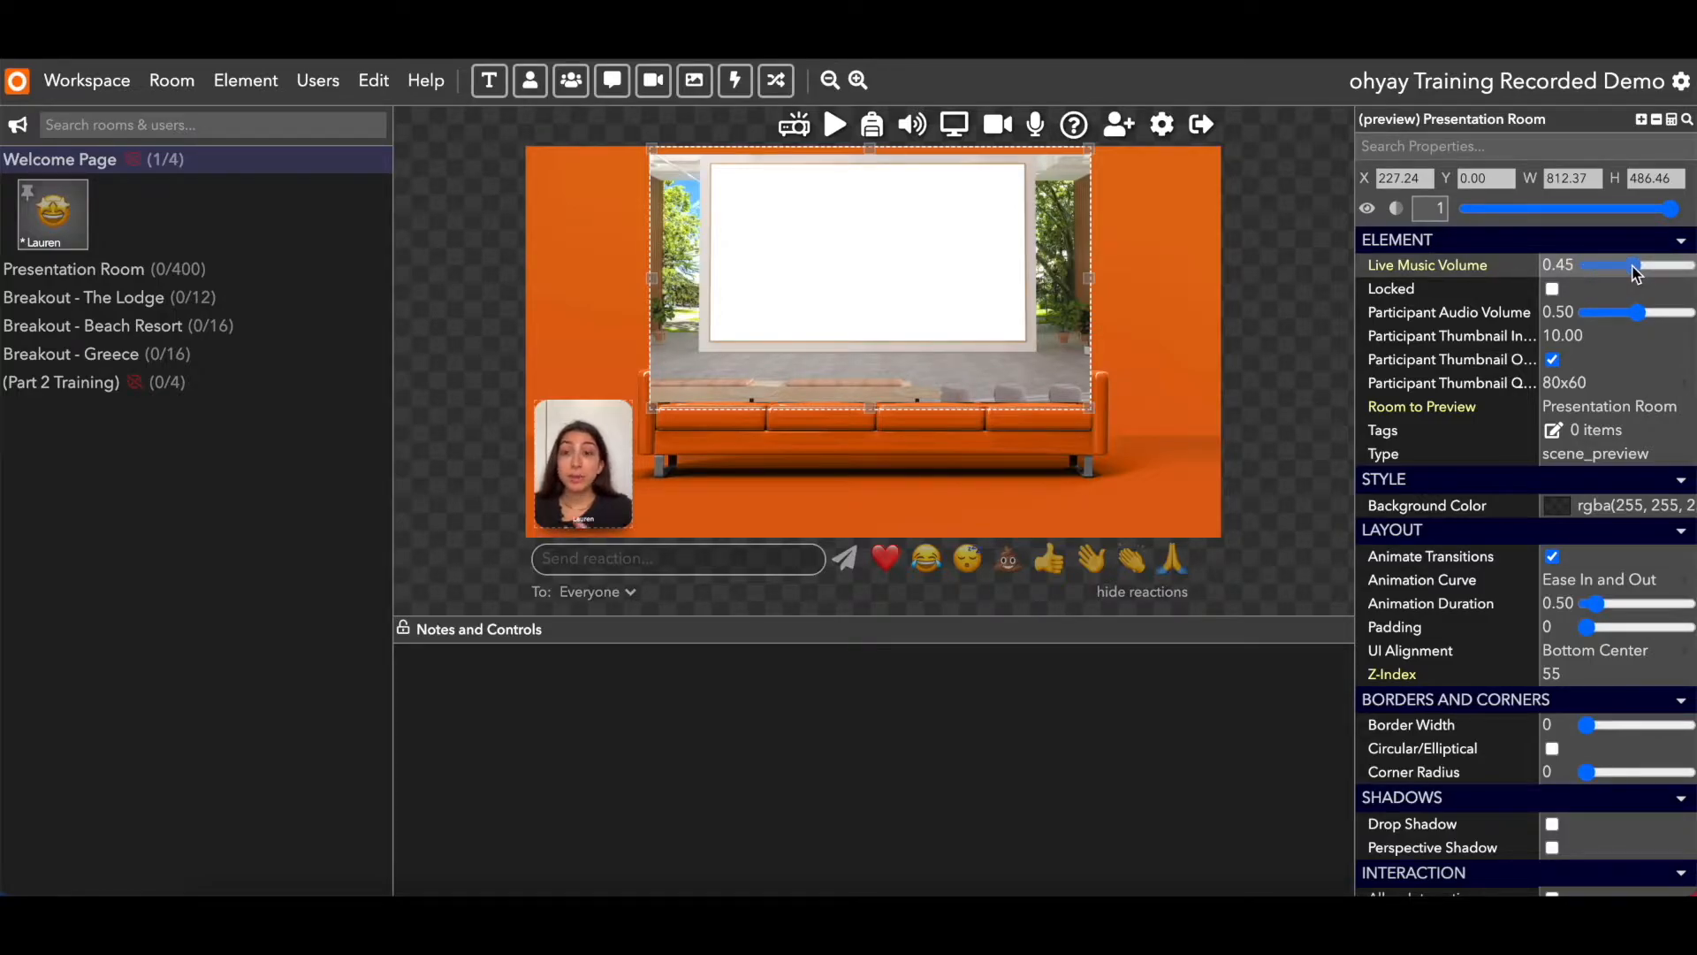
{"action": "left_click_drag", "start_coordinate": [1650, 317], "coordinate": [1692, 316]}
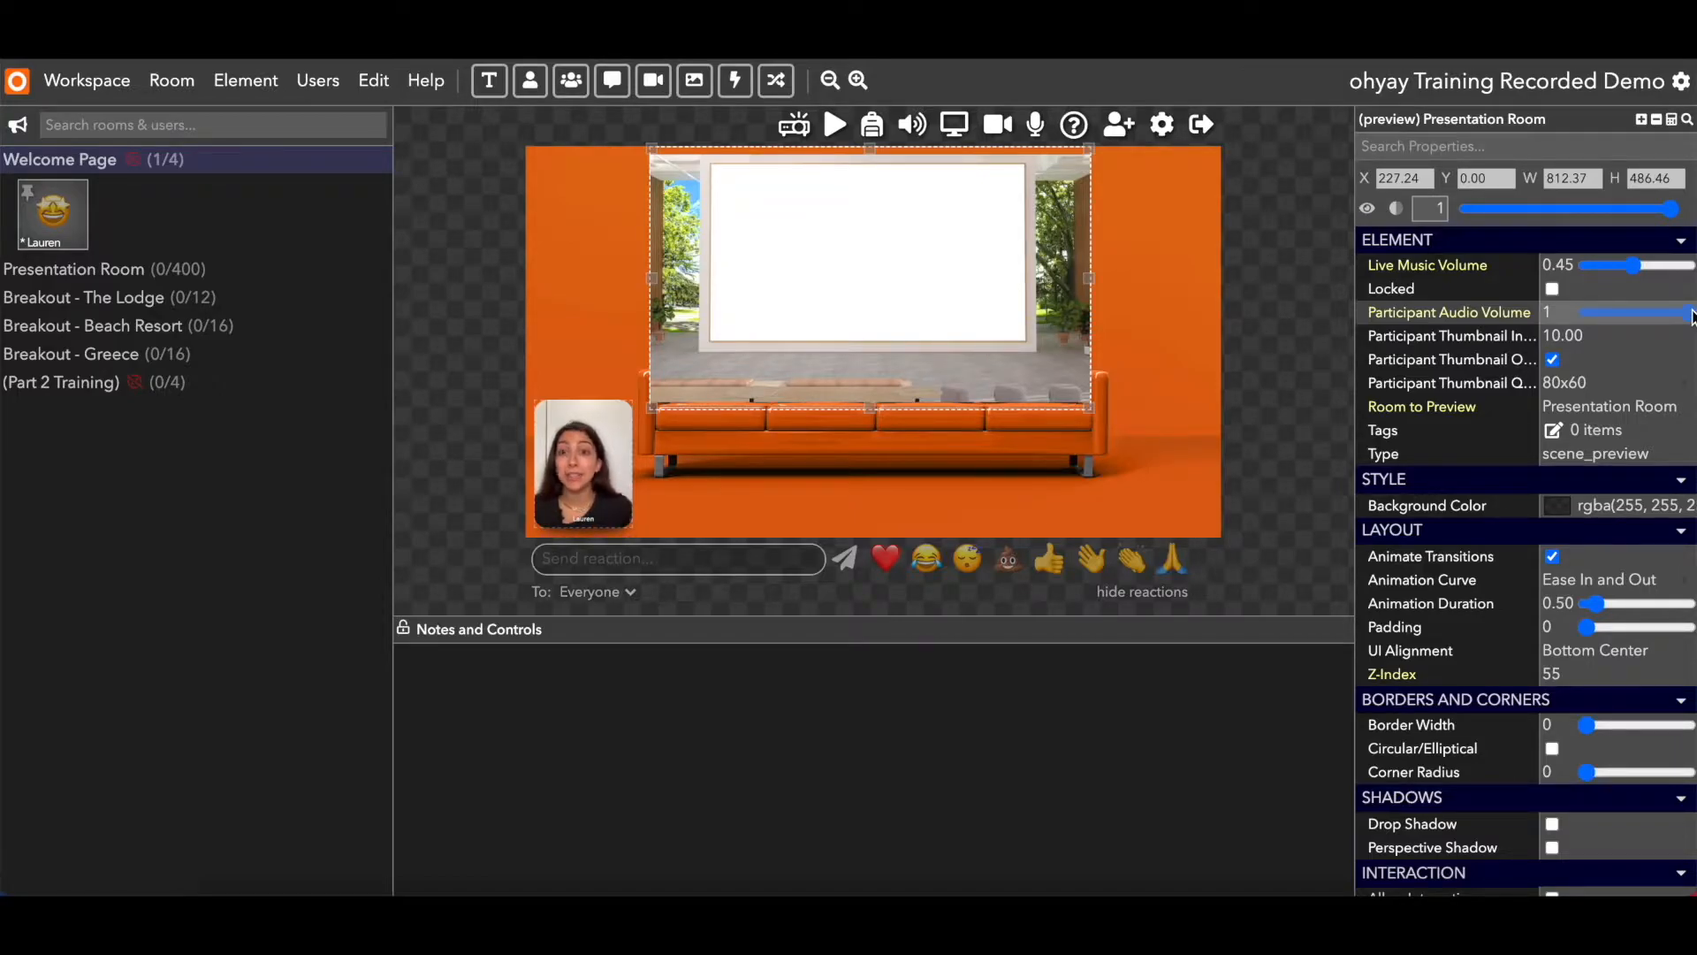
{"action": "left_click_drag", "start_coordinate": [1692, 316], "coordinate": [1633, 317]}
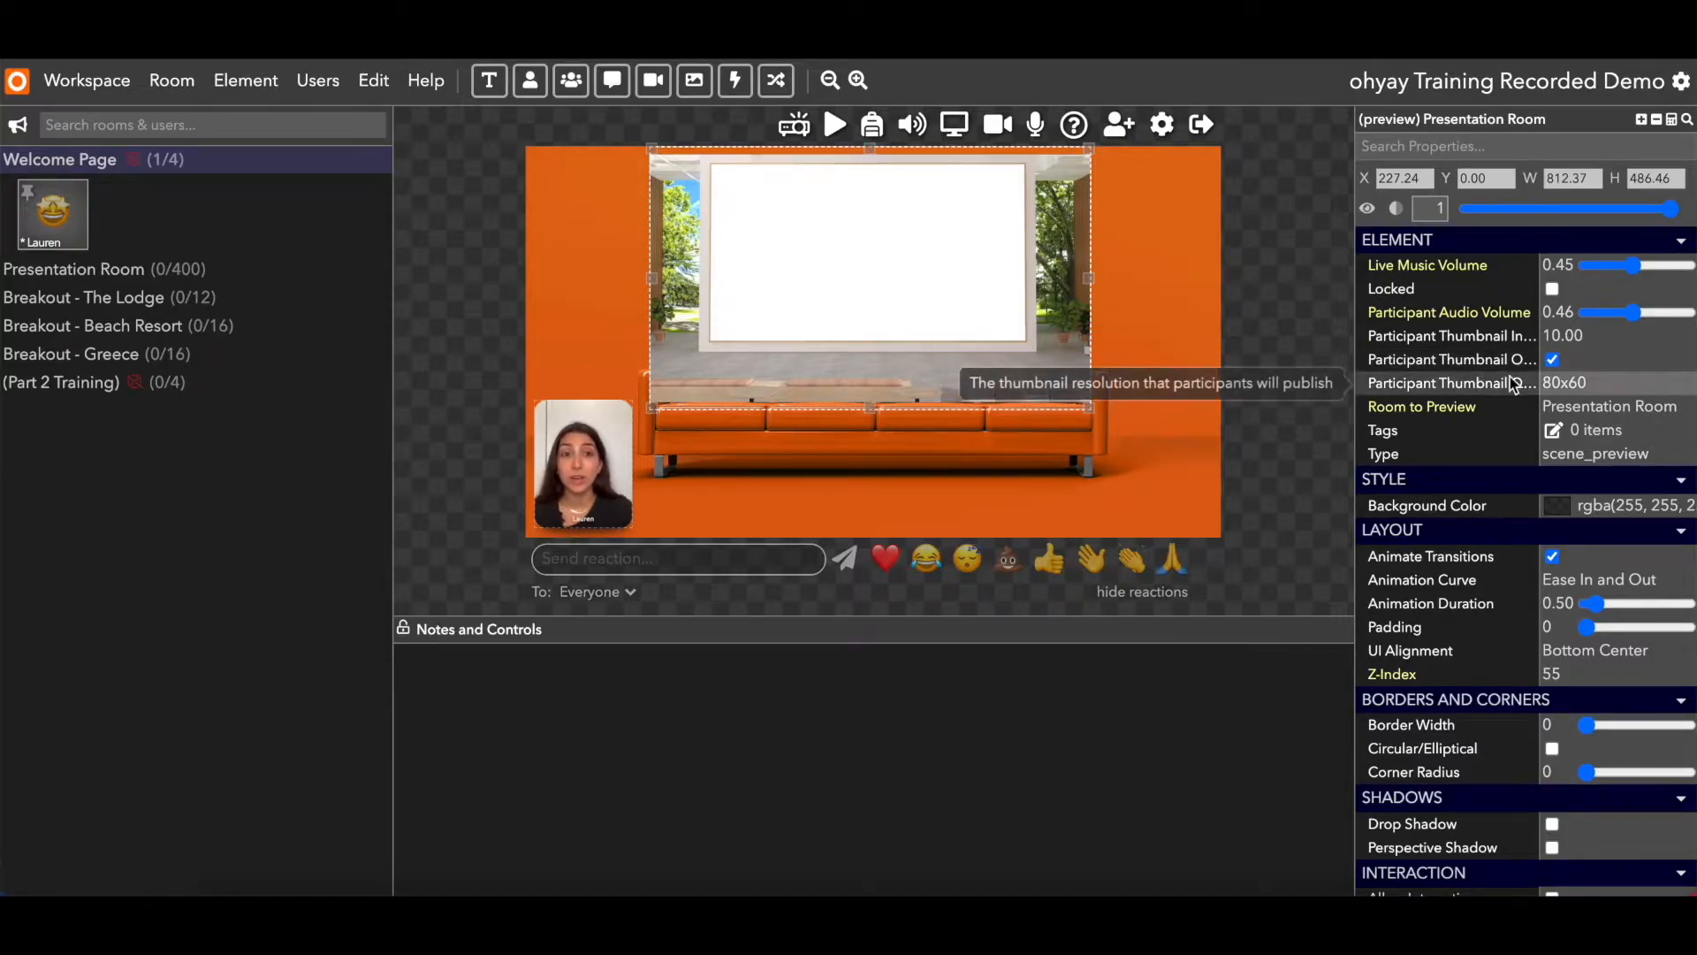
{"action": "left_click", "coordinate": [1553, 359]}
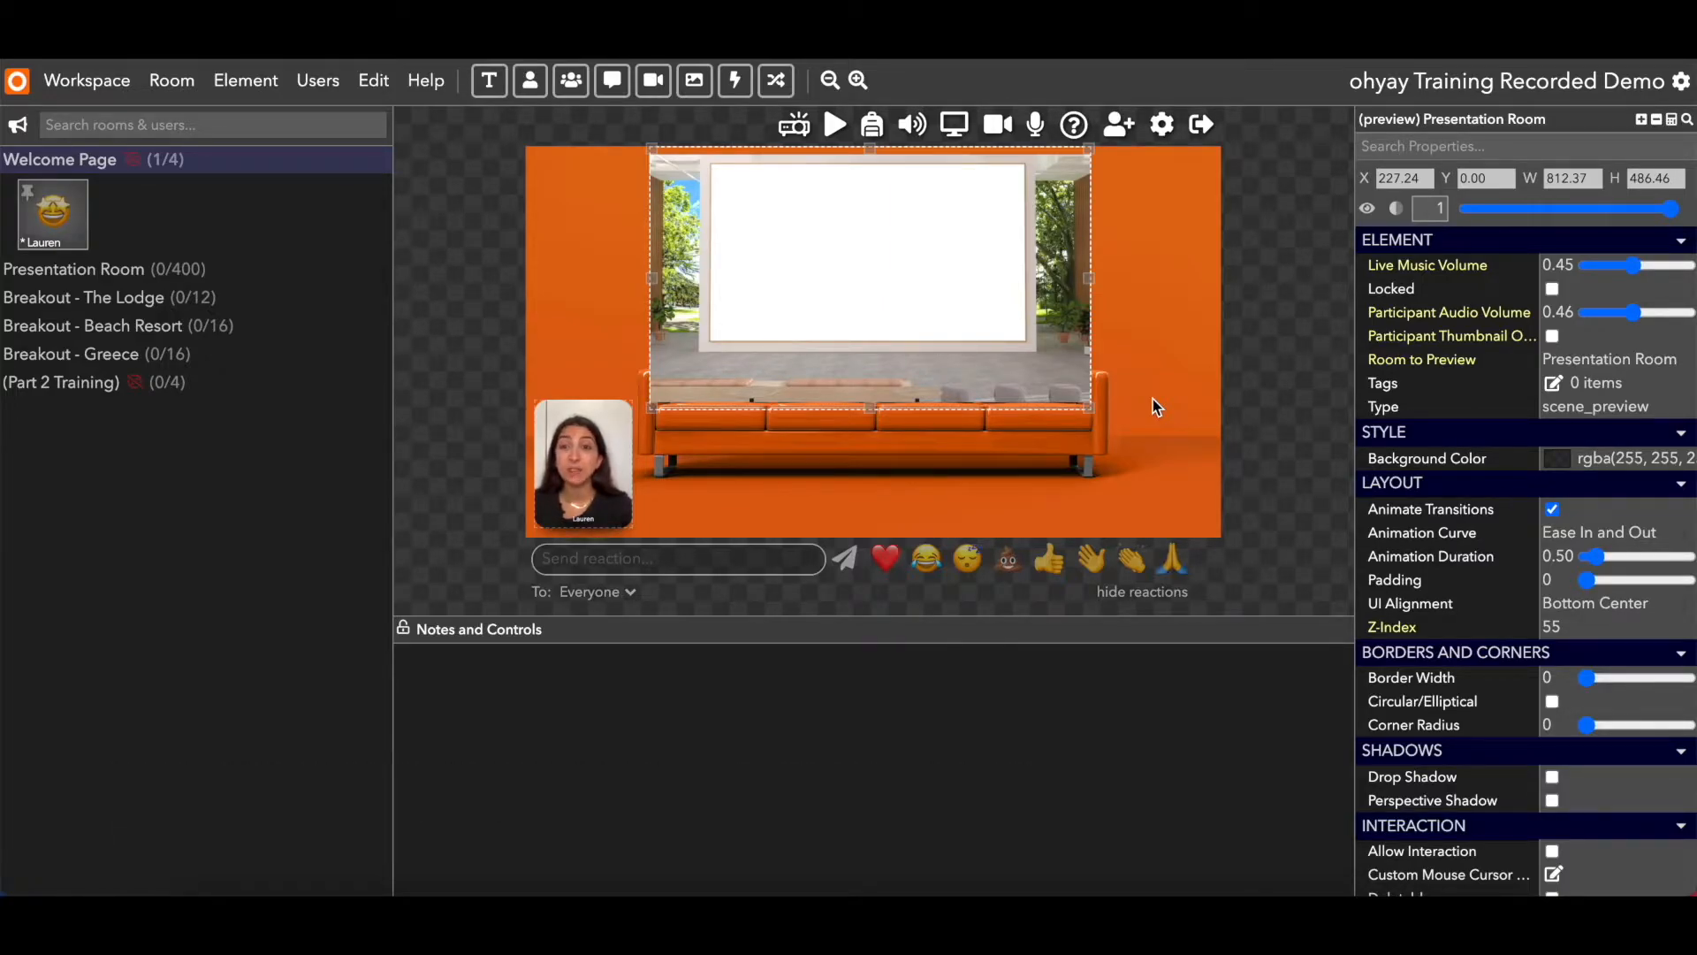
Shrink the room preview to about 410 × 237 and move it to the room's upper-left corner
{"action": "left_click_drag", "start_coordinate": [1096, 403], "coordinate": [877, 267]}
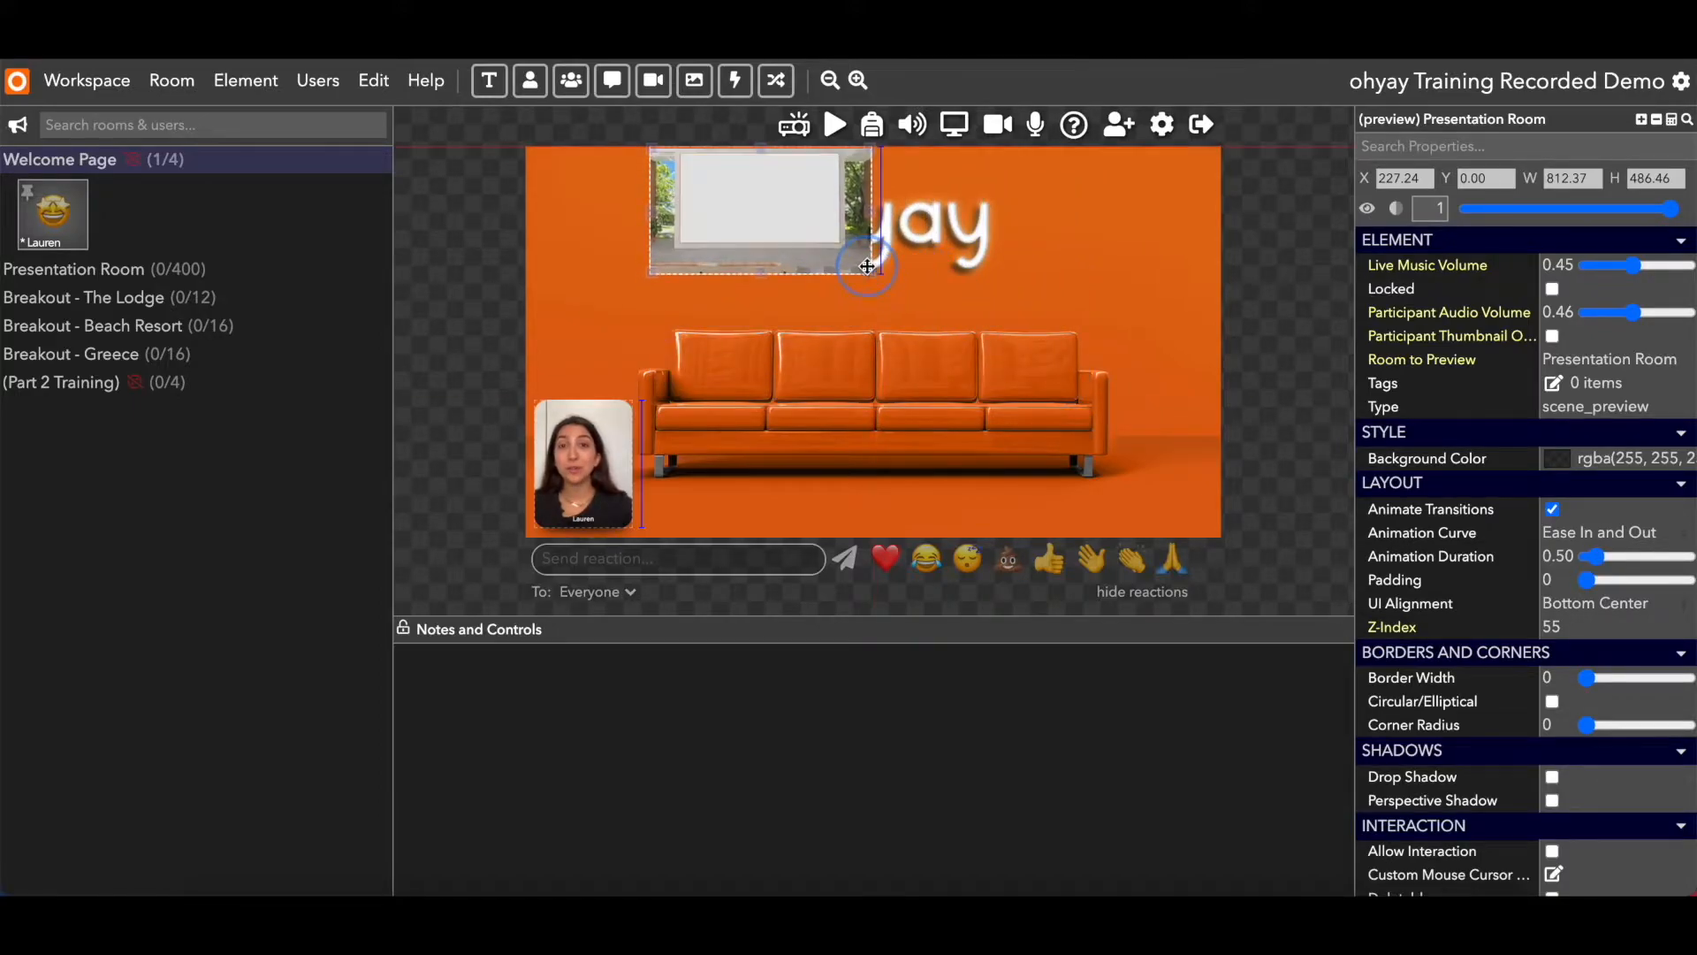
{"action": "left_click_drag", "start_coordinate": [727, 202], "coordinate": [607, 209]}
{"action": "left_click", "coordinate": [888, 378]}
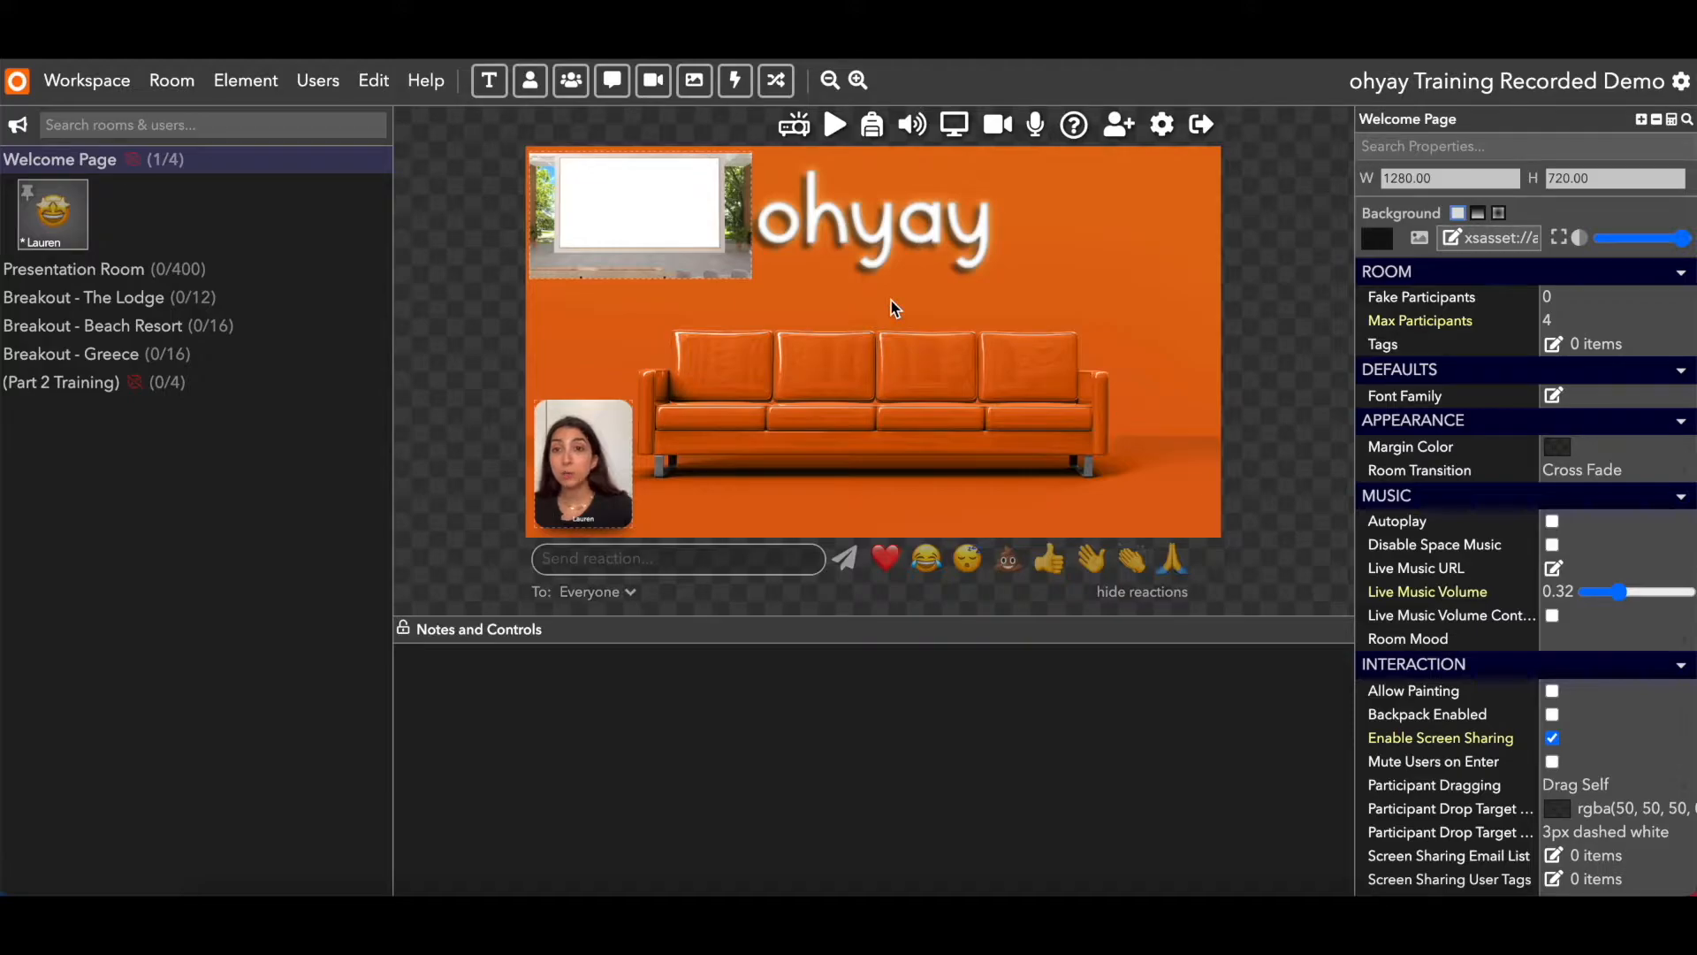
Insert the Final_NextRealityRoom.png image from the asset library and enlarge it to about 420 × 247 over the sofa
{"action": "left_click", "coordinate": [695, 85]}
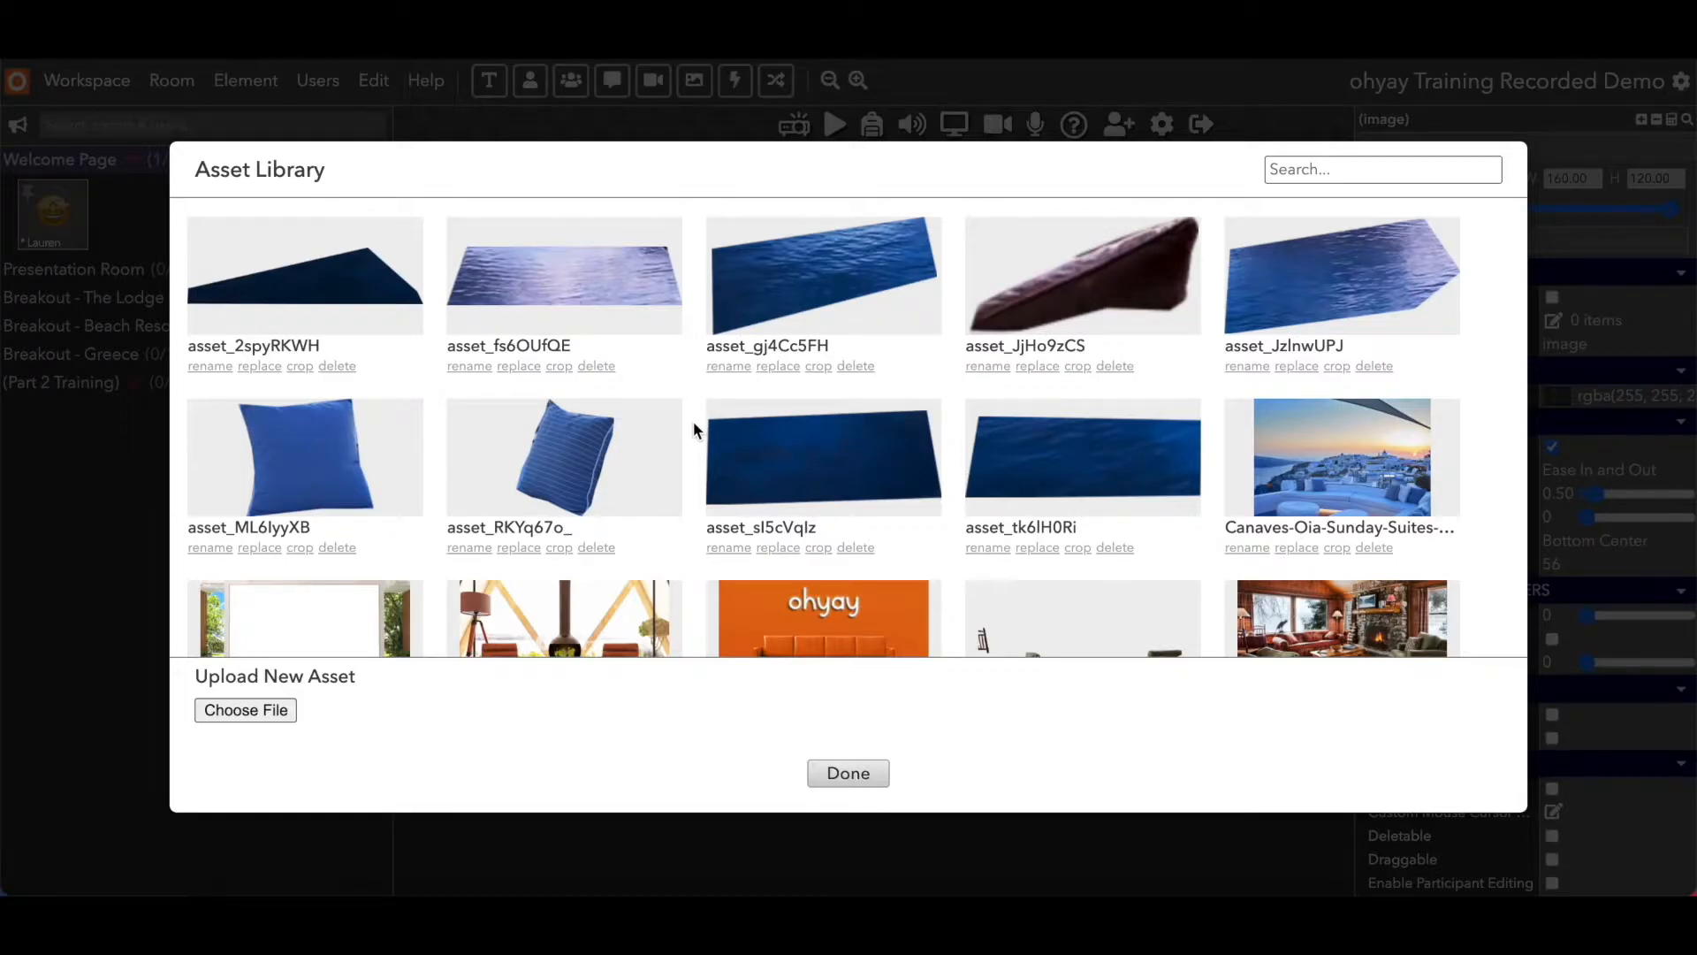
{"action": "scroll", "coordinate": [695, 431], "scroll_direction": "down", "scroll_amount": 3}
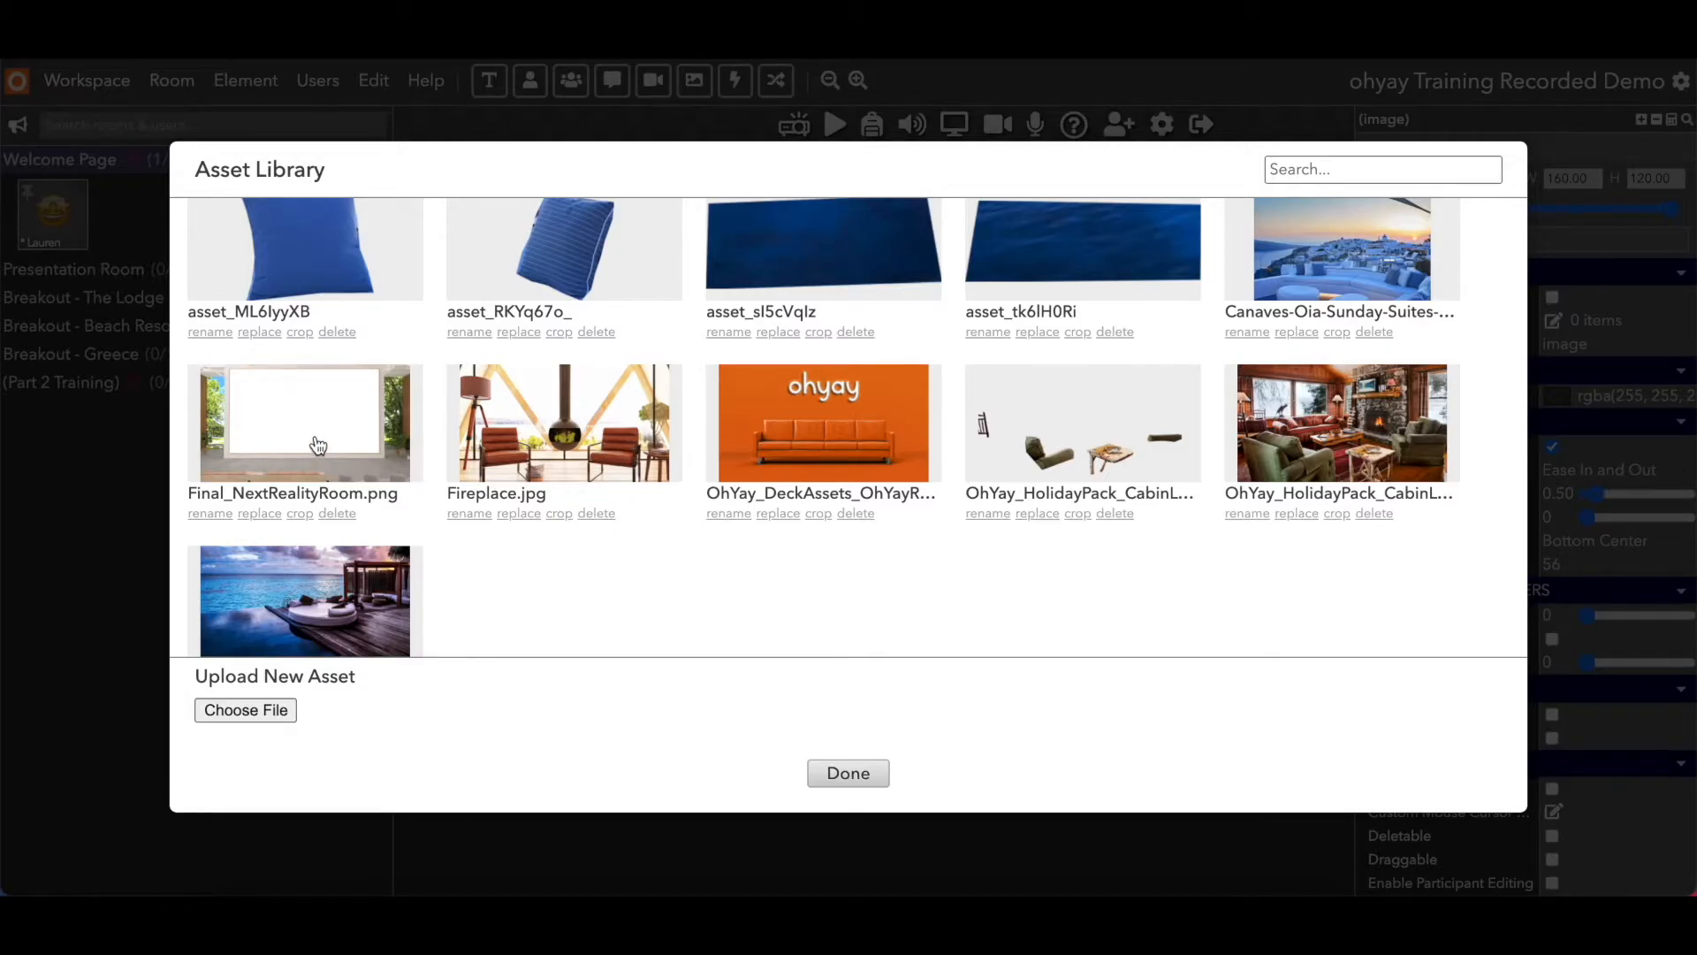
{"action": "left_click", "coordinate": [311, 438]}
{"action": "left_click_drag", "start_coordinate": [874, 335], "coordinate": [872, 296]}
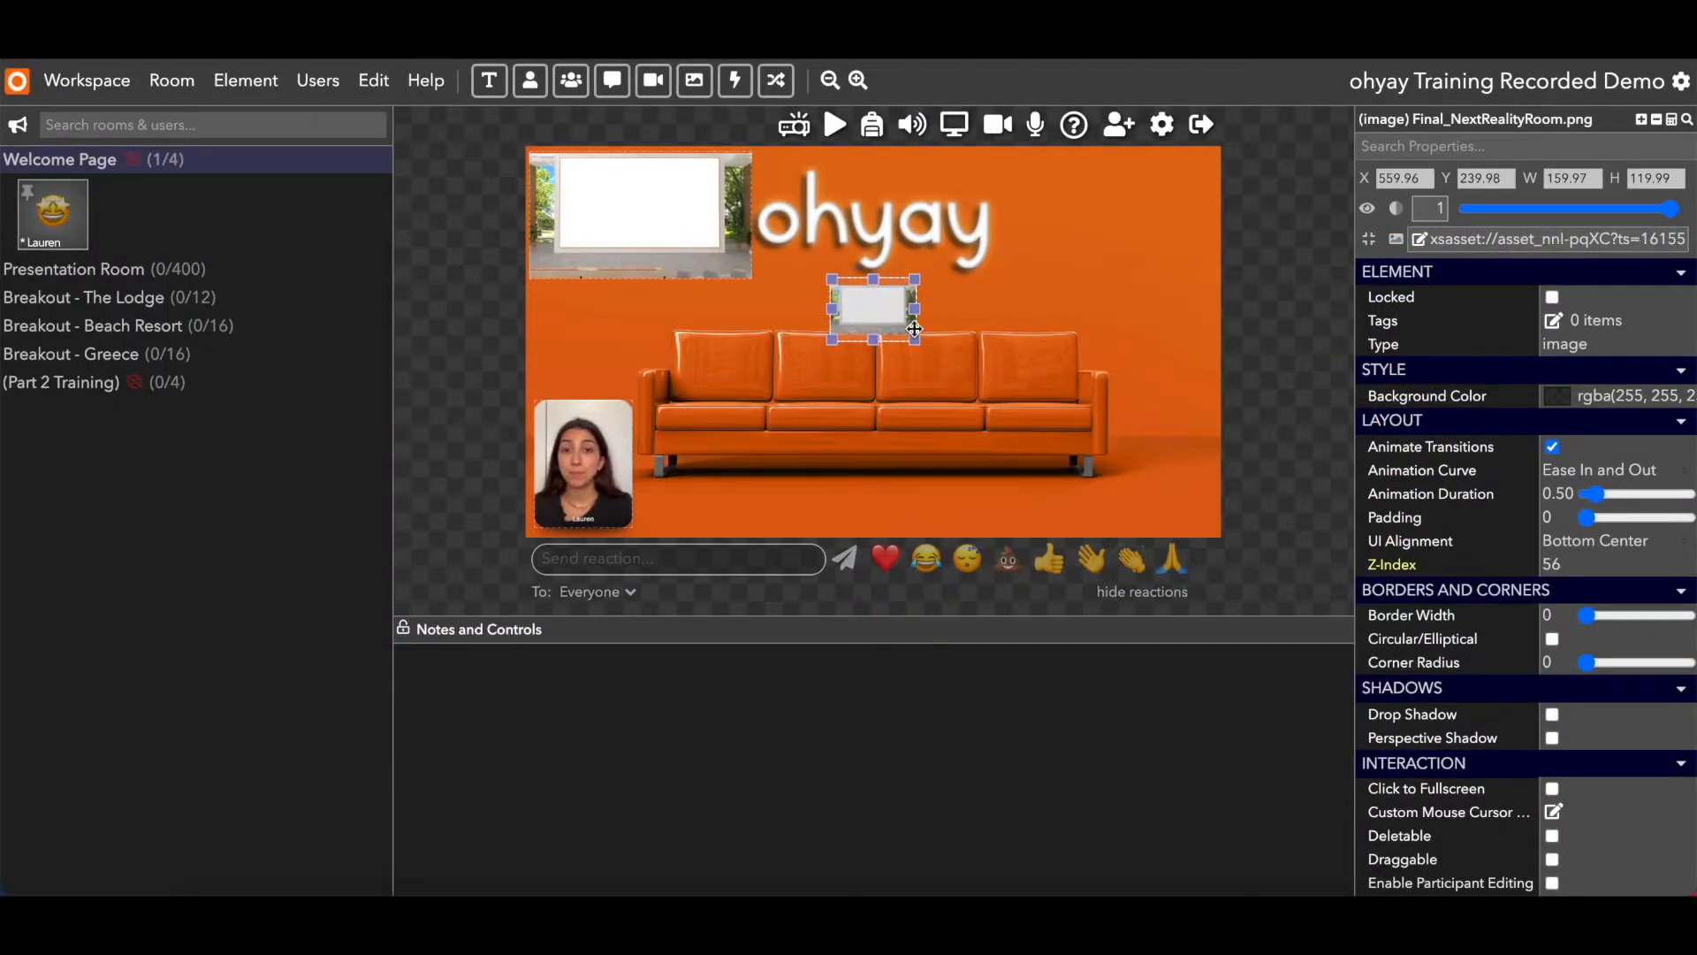
{"action": "left_click_drag", "start_coordinate": [965, 369], "coordinate": [1057, 411]}
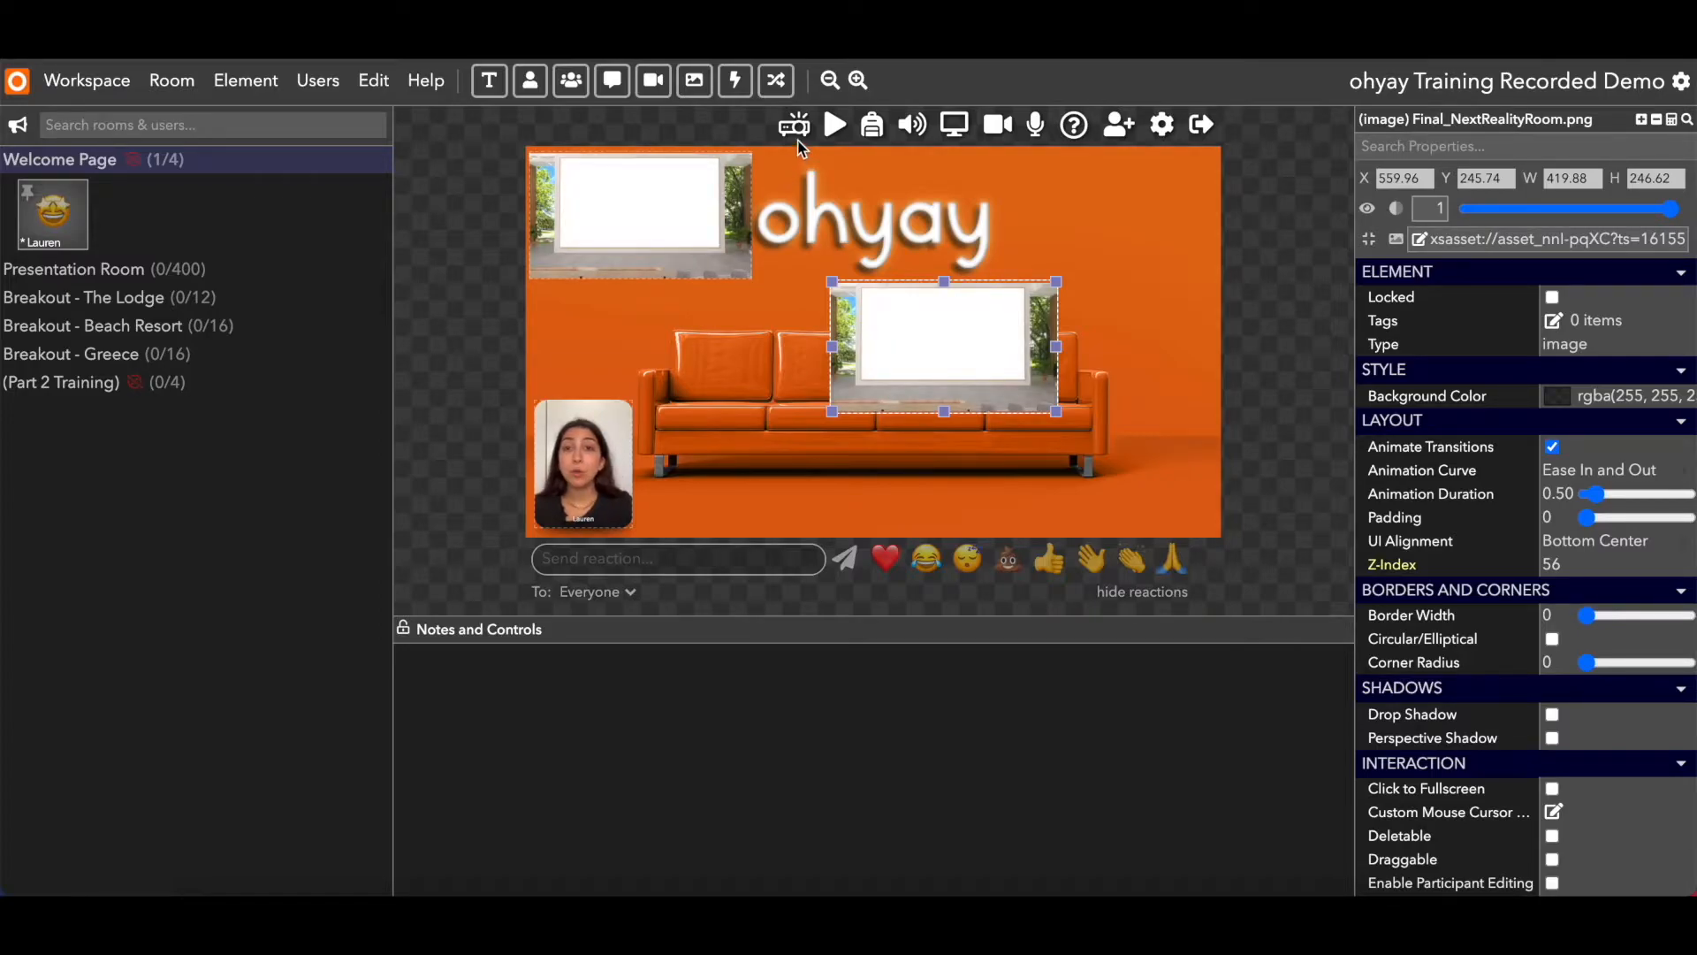
{"action": "left_click", "coordinate": [663, 227]}
{"action": "left_click", "coordinate": [902, 339]}
{"action": "left_click", "coordinate": [703, 237]}
{"action": "left_click", "coordinate": [899, 366]}
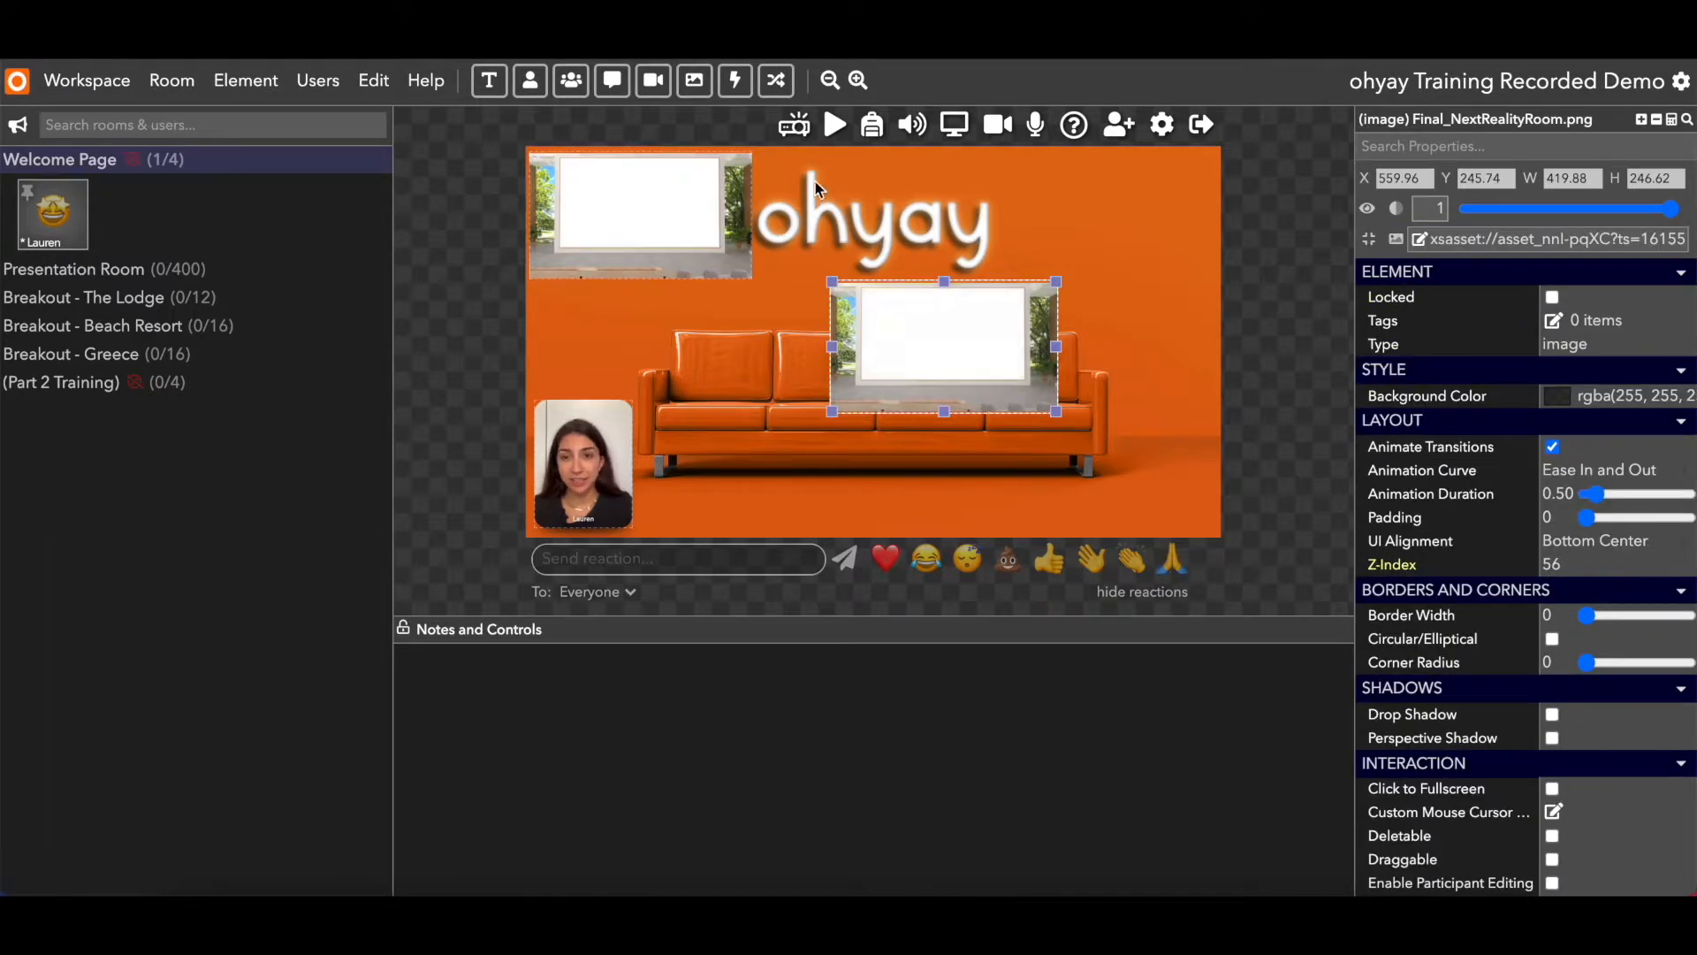
Test the room preview's link outside edit mode by entering the Presentation Room, and return to editing the Welcome Page
{"action": "left_click", "coordinate": [796, 127]}
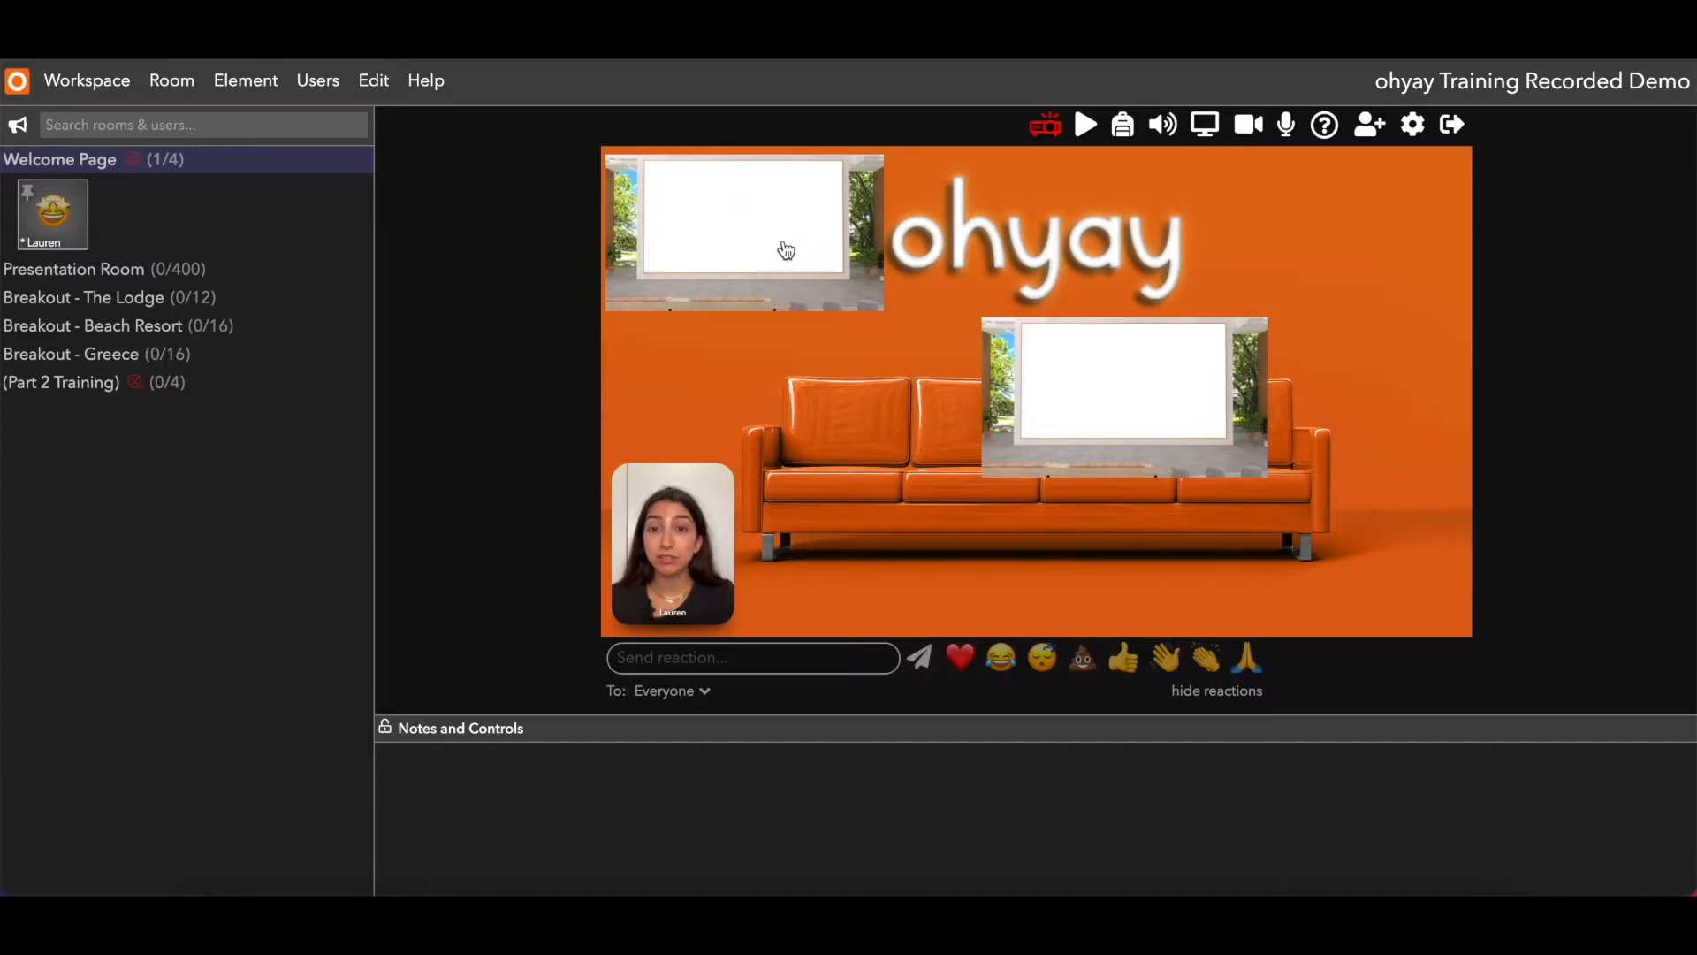
{"action": "left_click", "coordinate": [765, 247]}
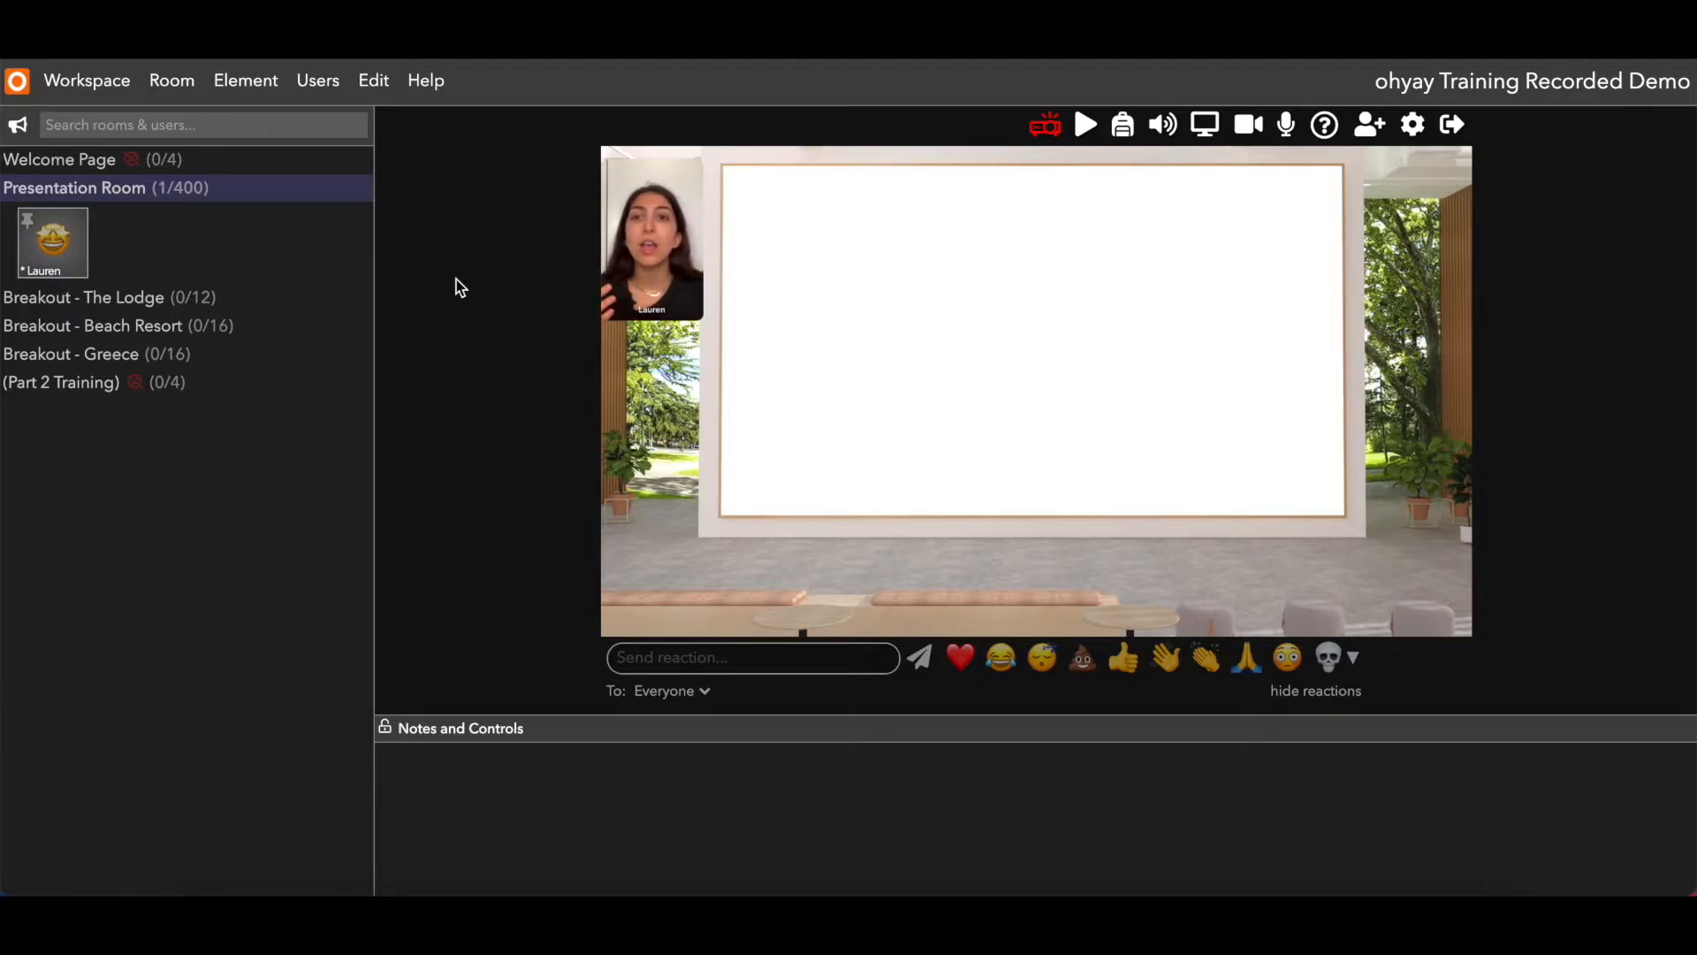
{"action": "left_click", "coordinate": [173, 161]}
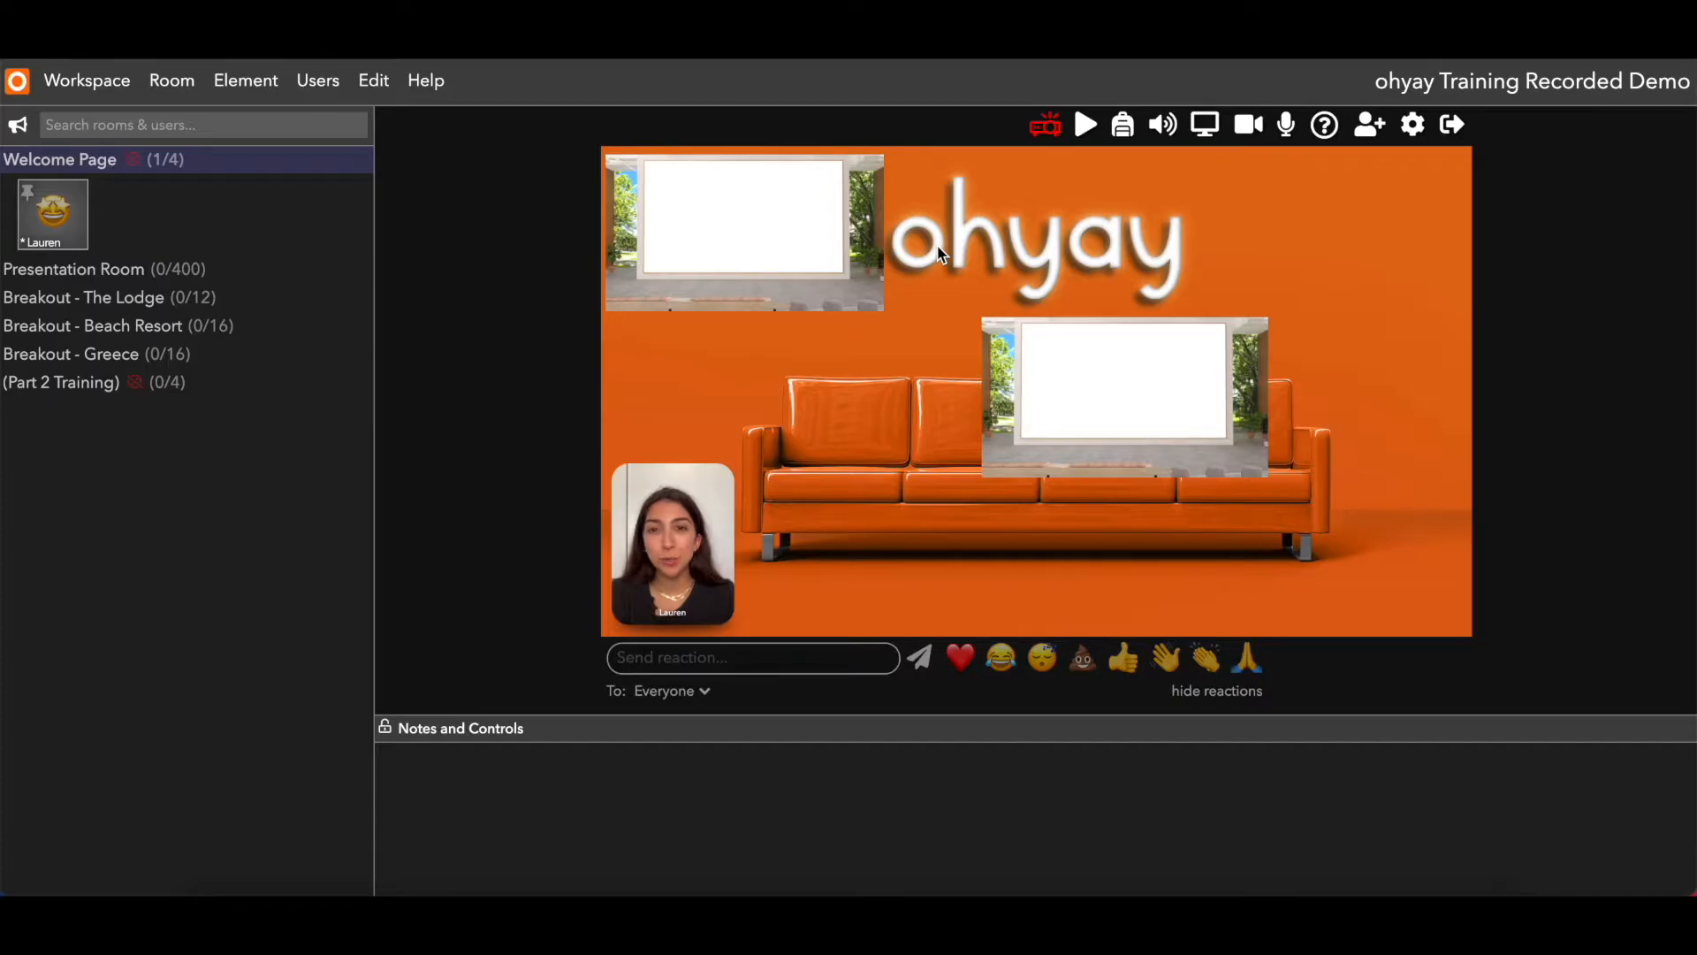
{"action": "left_click", "coordinate": [1046, 127]}
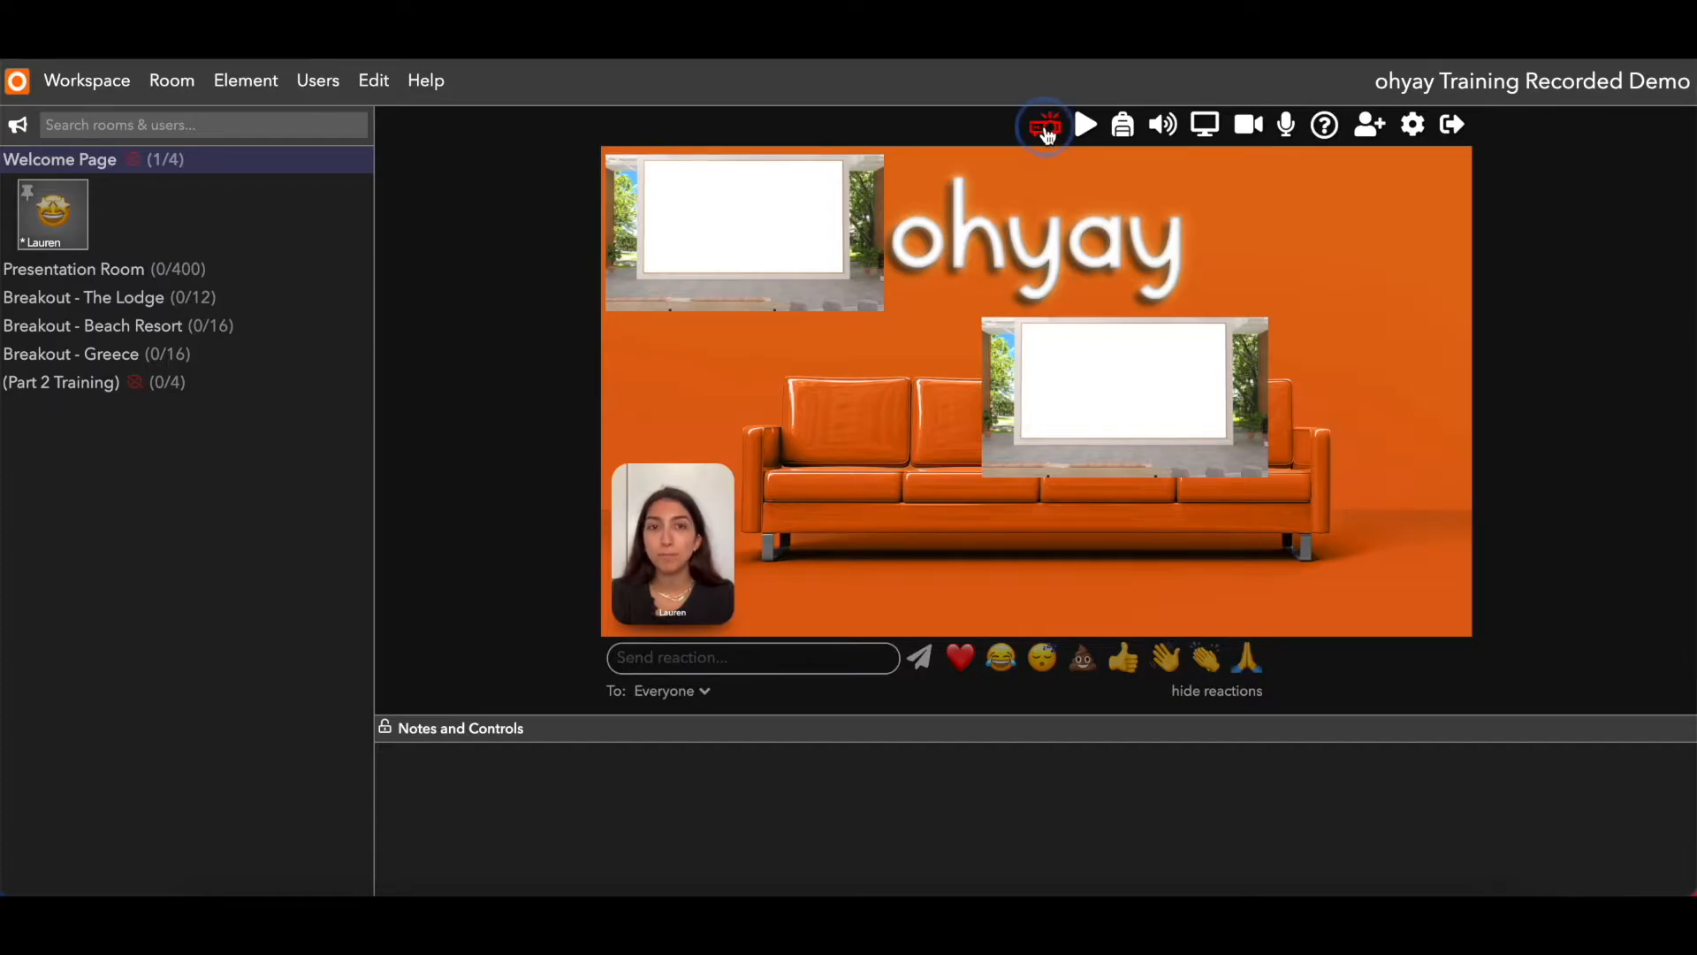
Turn off Link to Room for the Presentation Room preview and check the page outside edit mode
{"action": "left_click", "coordinate": [666, 223]}
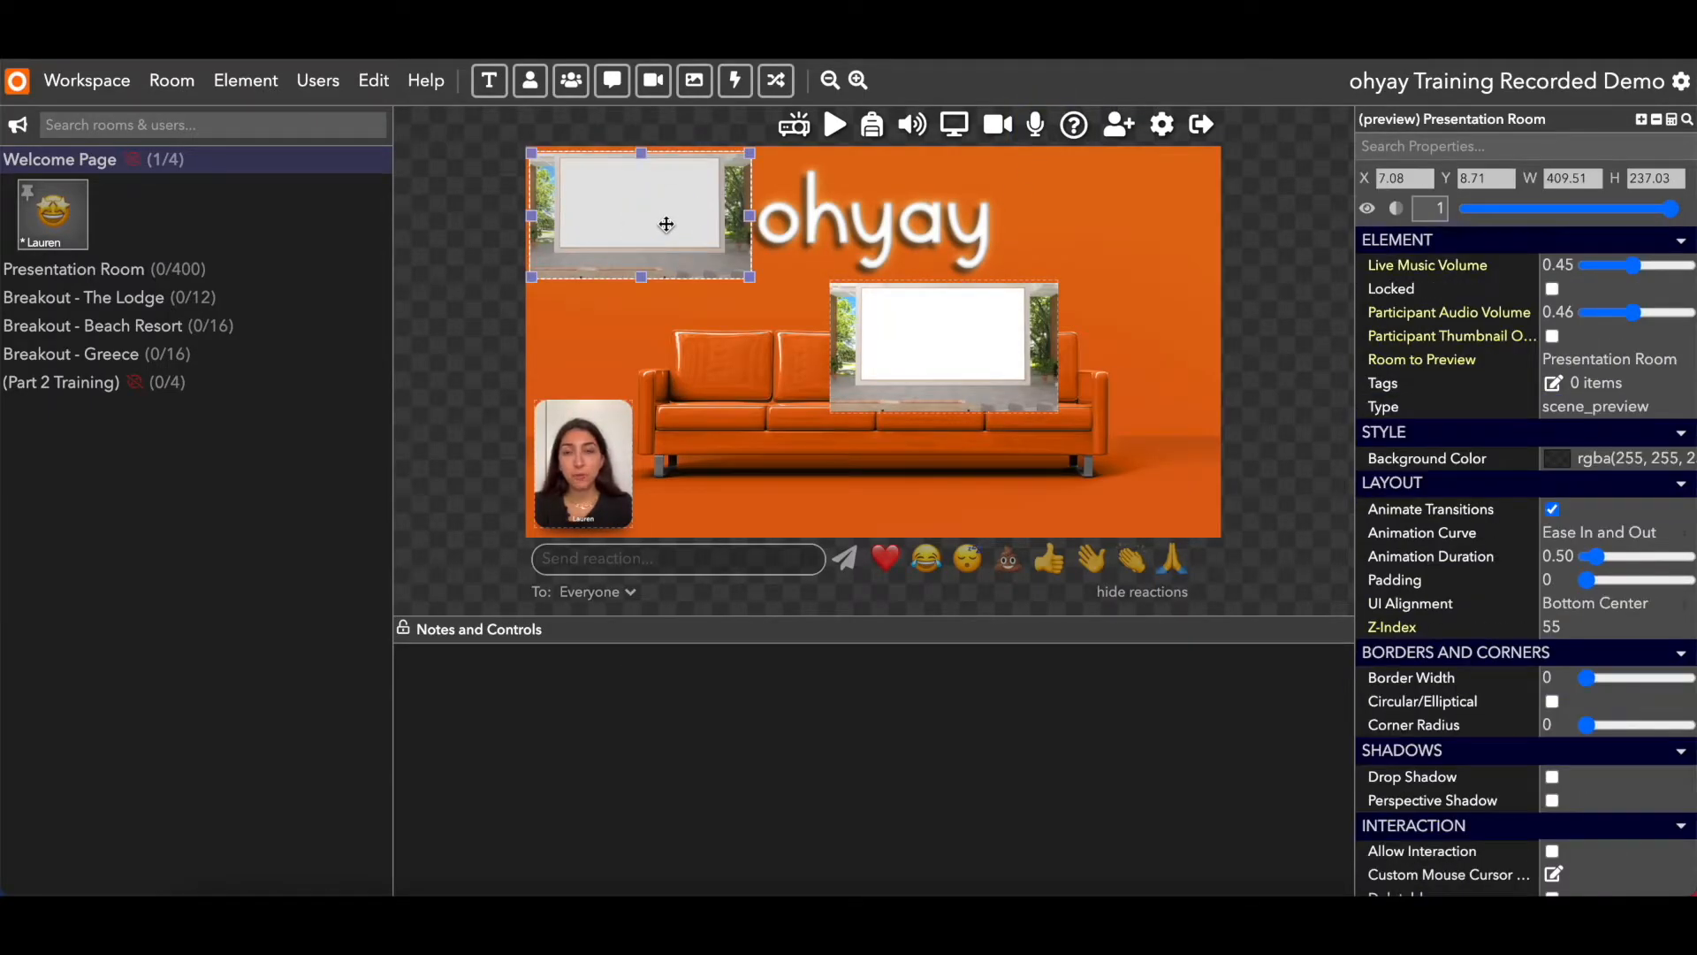
{"action": "scroll", "coordinate": [1551, 566], "scroll_direction": "down", "scroll_amount": 1}
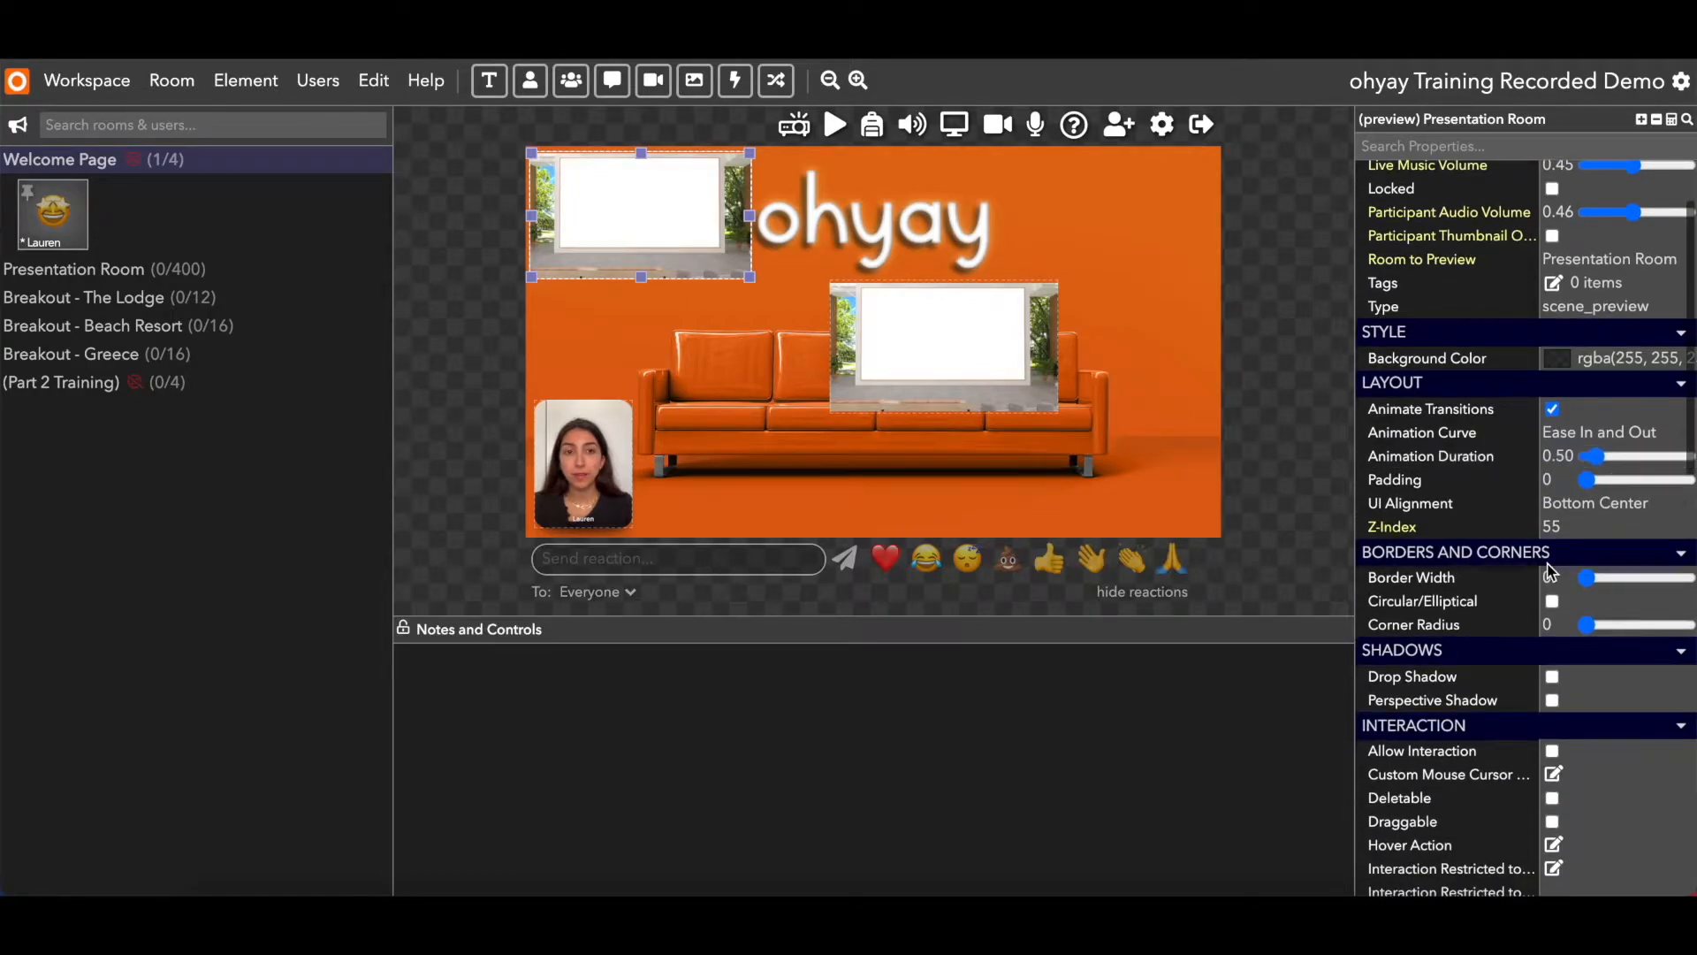
{"action": "scroll", "coordinate": [1550, 570], "scroll_direction": "down", "scroll_amount": 4}
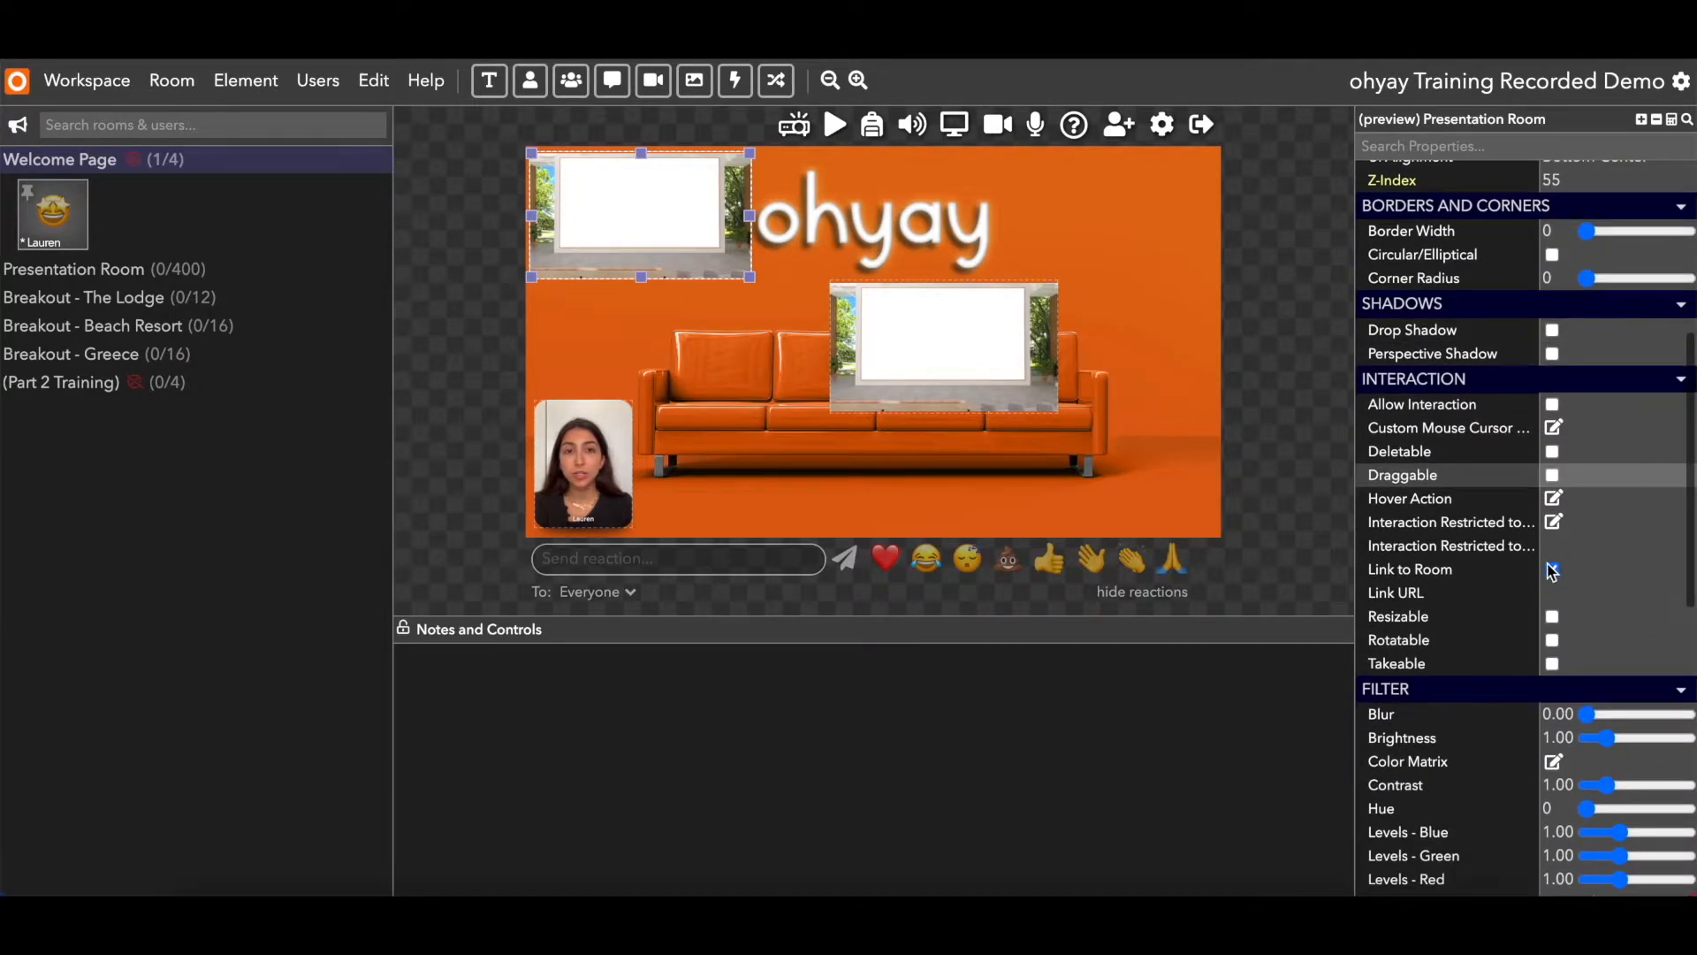
{"action": "left_click", "coordinate": [1554, 570]}
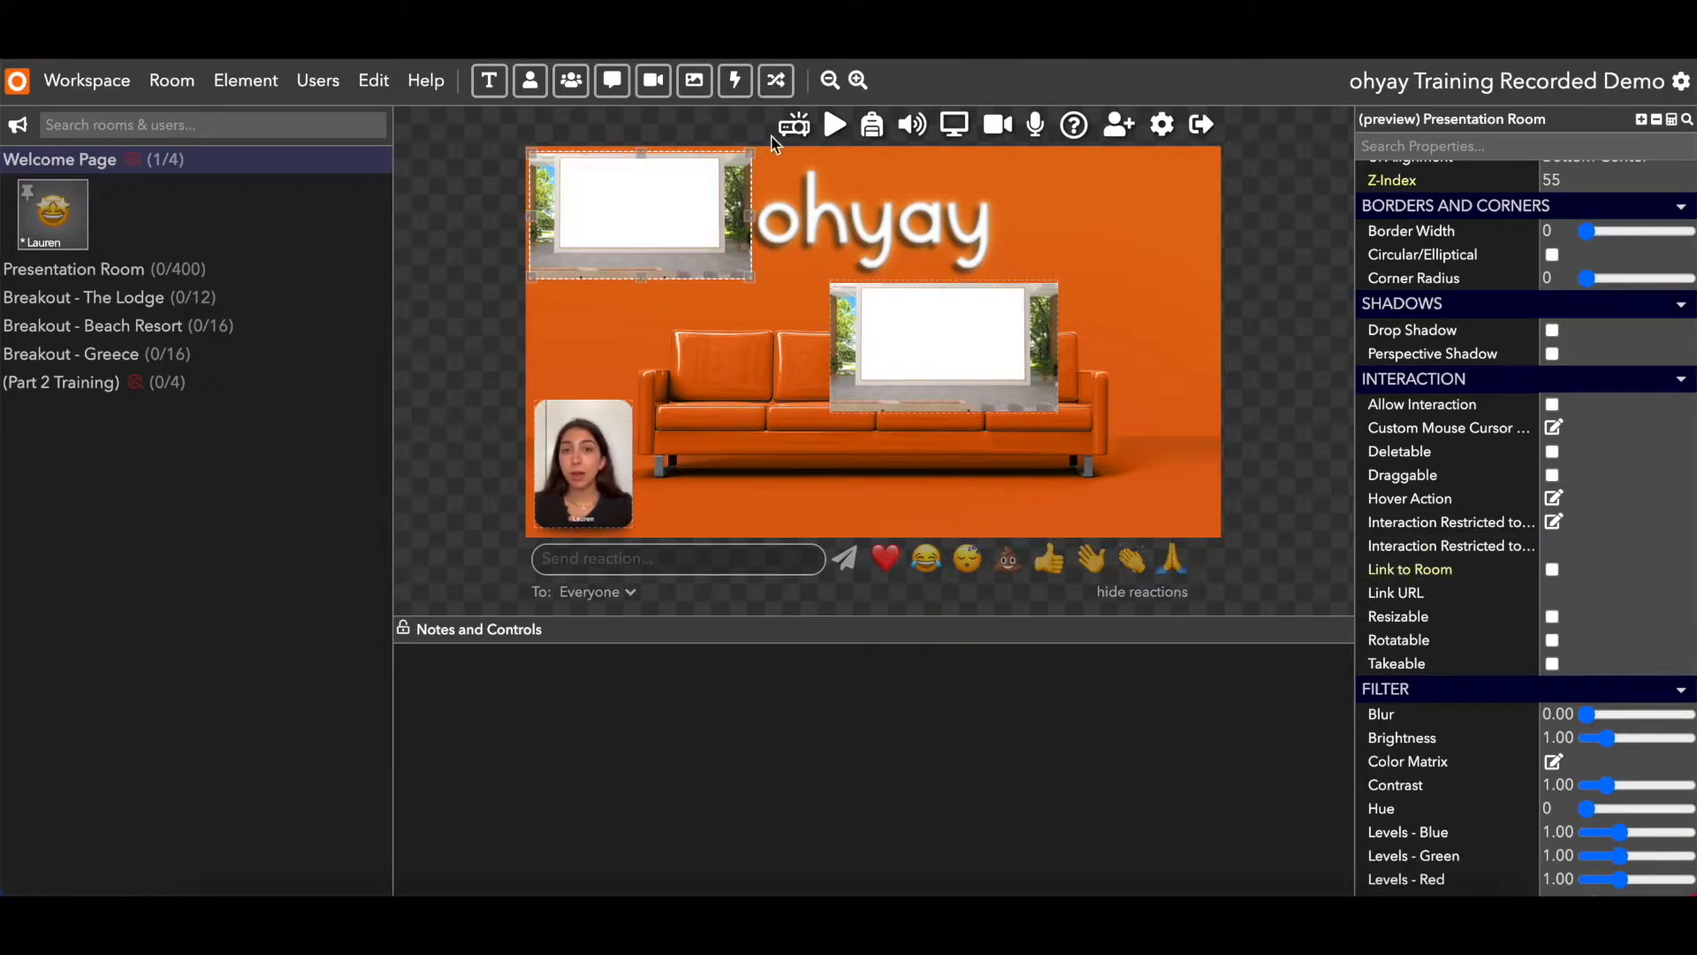
{"action": "left_click", "coordinate": [794, 125]}
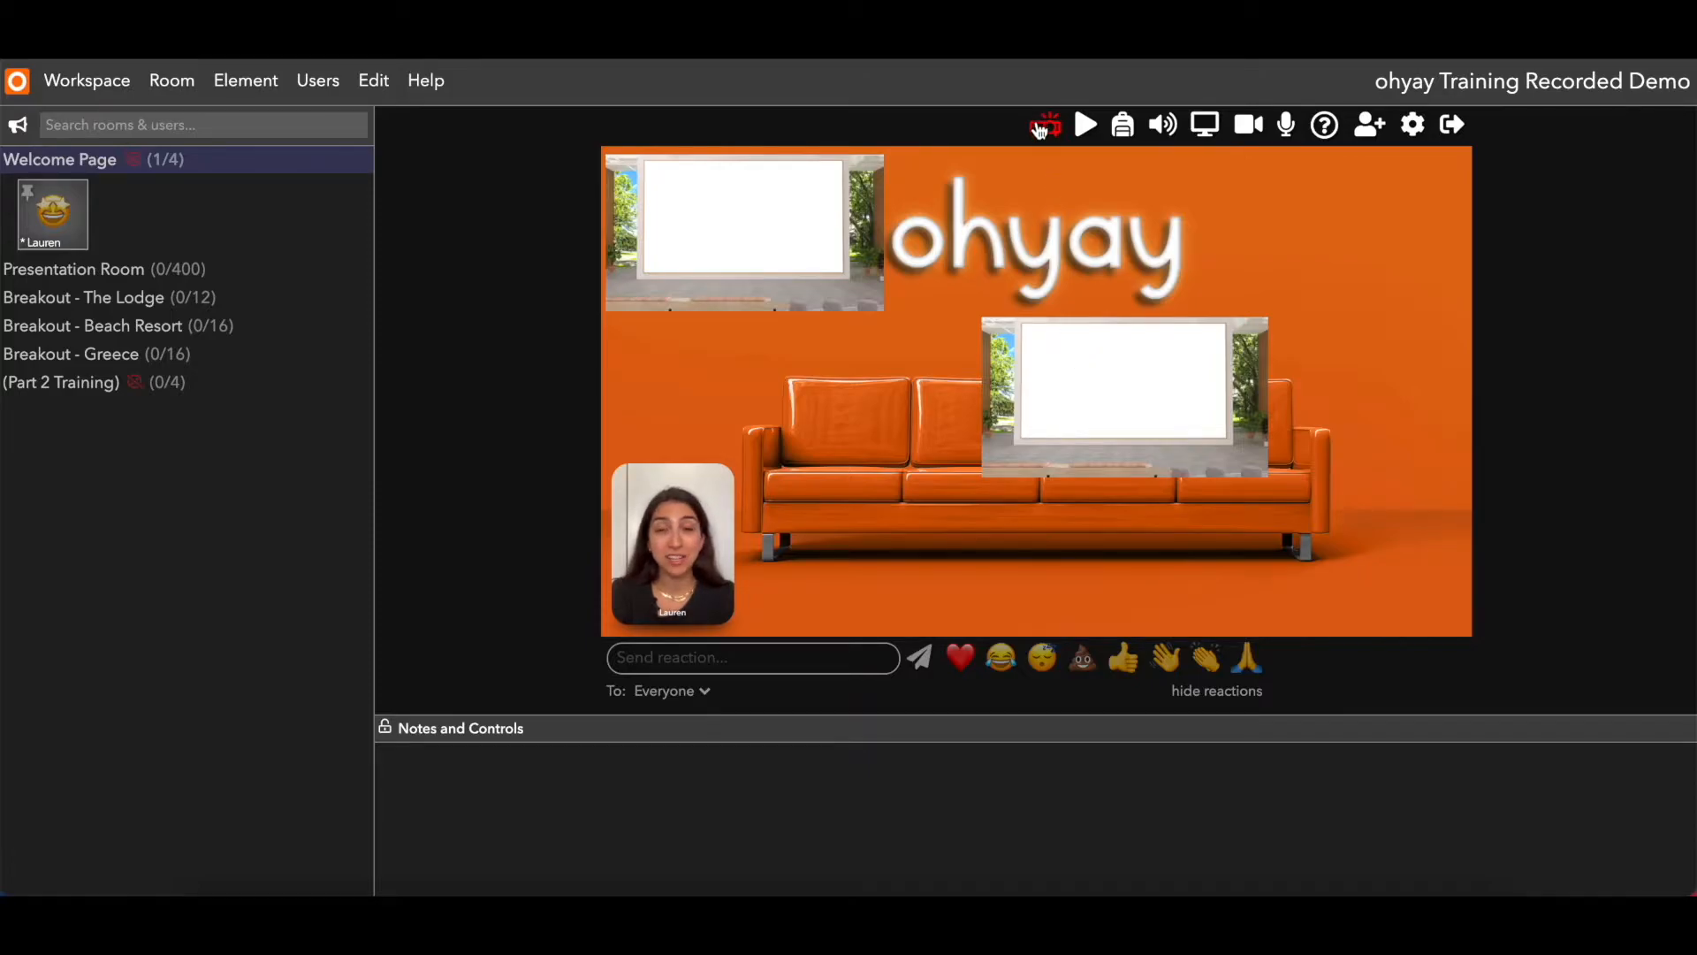
{"action": "left_click", "coordinate": [1042, 121]}
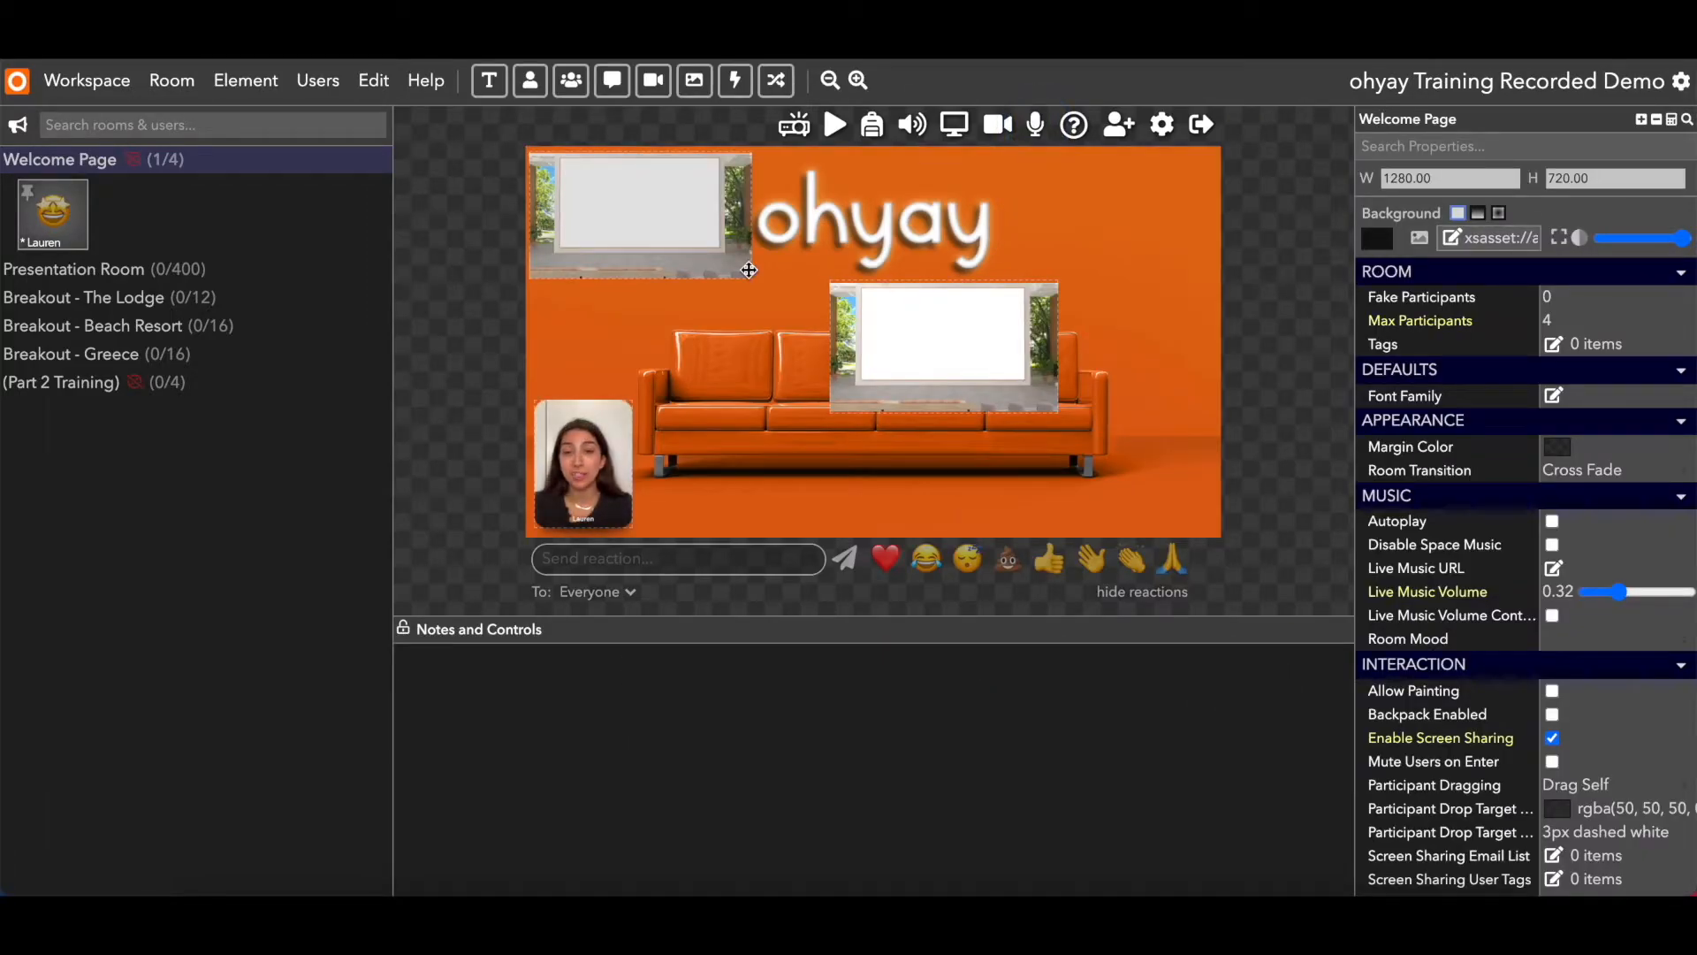
Shrink the Final_NextRealityRoom.png image to about 337 × 184 and move it to the room's upper-right corner
{"action": "left_click", "coordinate": [932, 343]}
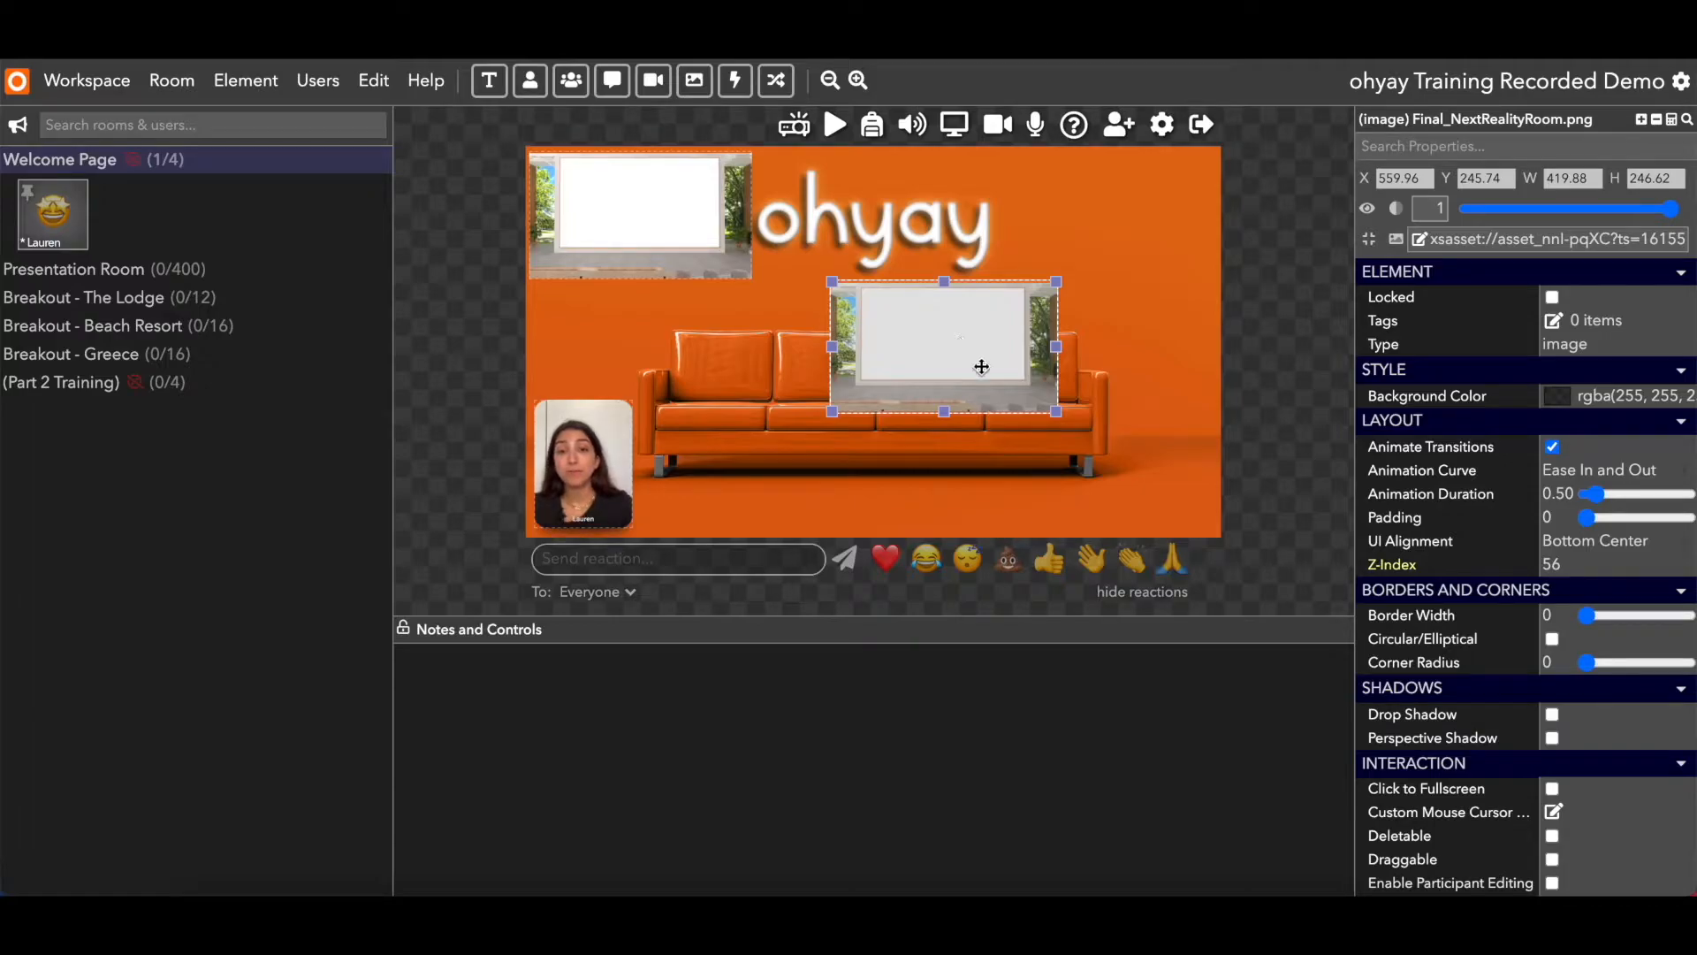
{"action": "left_click_drag", "start_coordinate": [1062, 412], "coordinate": [1151, 223]}
{"action": "left_click", "coordinate": [961, 339]}
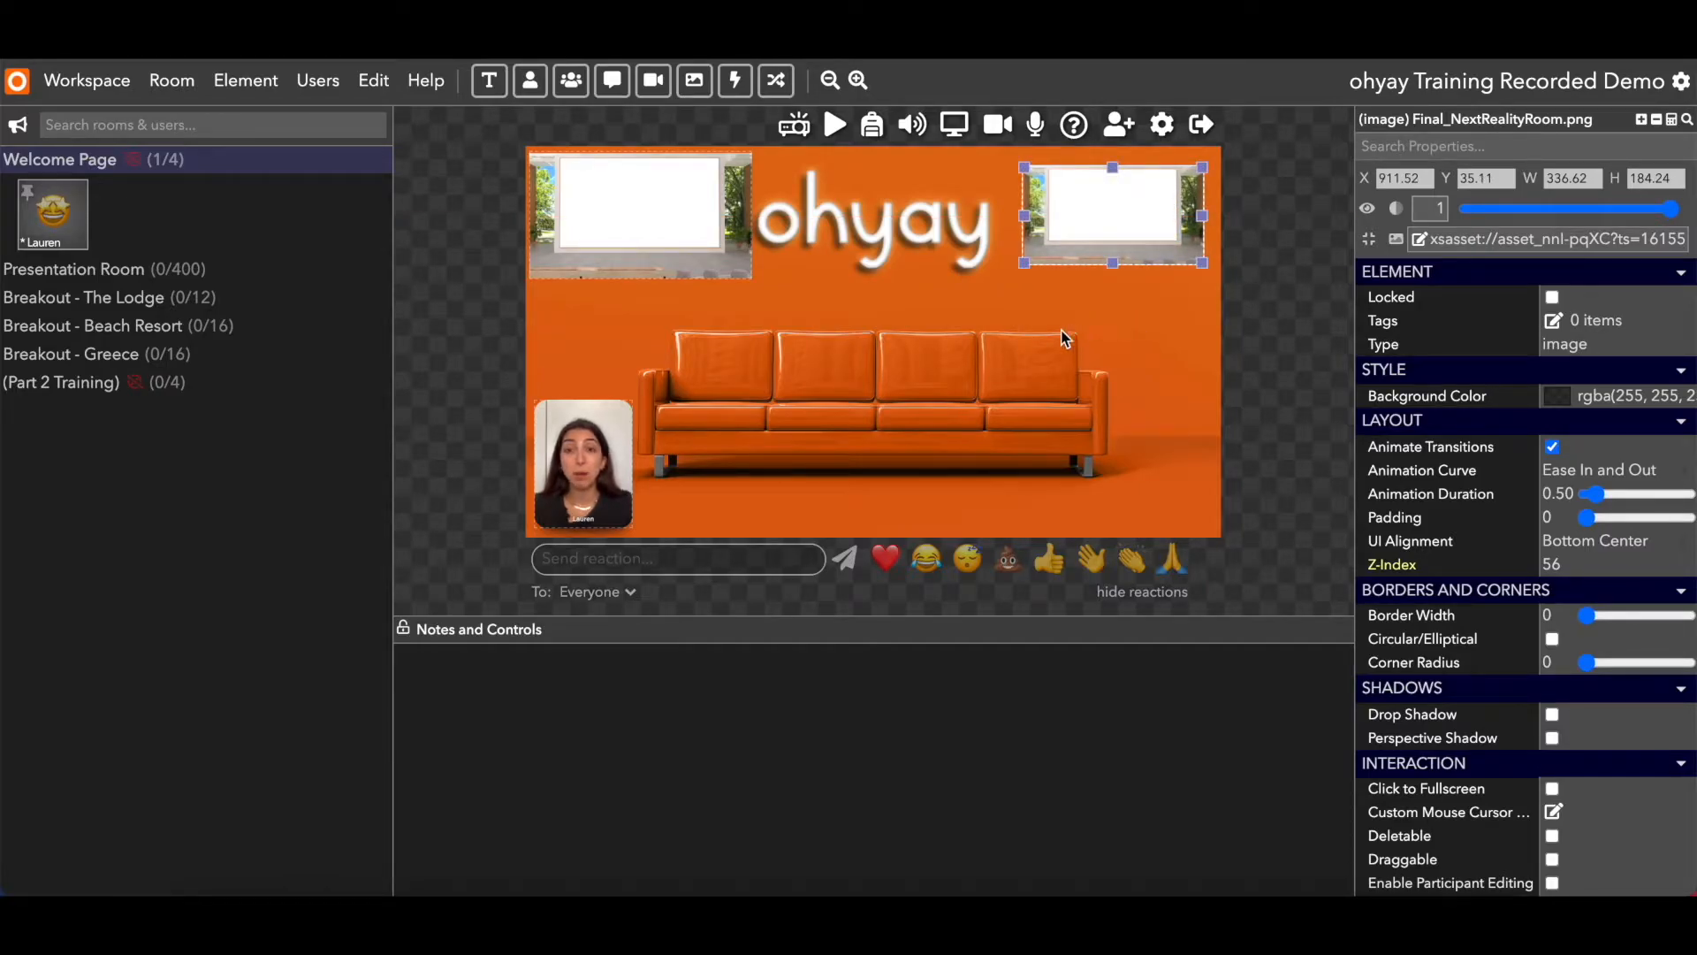
Insert another image element over the sofa using the OhYay_TravelPack beach resort picture from the asset library
{"action": "left_click", "coordinate": [696, 86]}
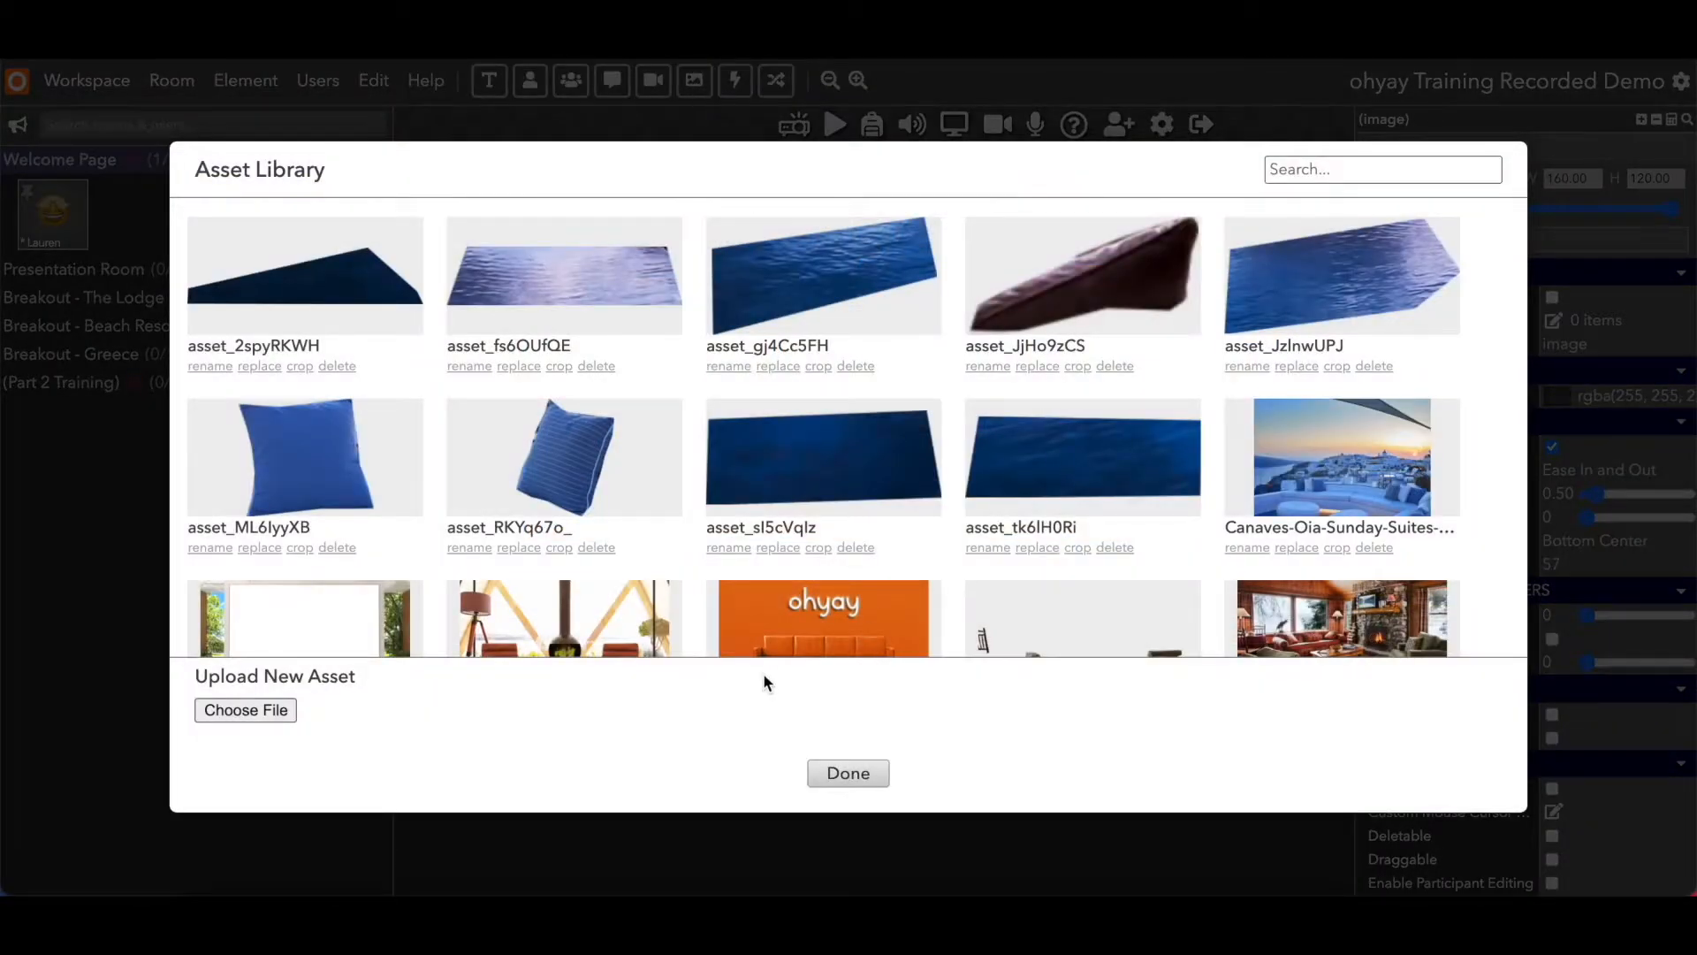
{"action": "left_click", "coordinate": [848, 773]}
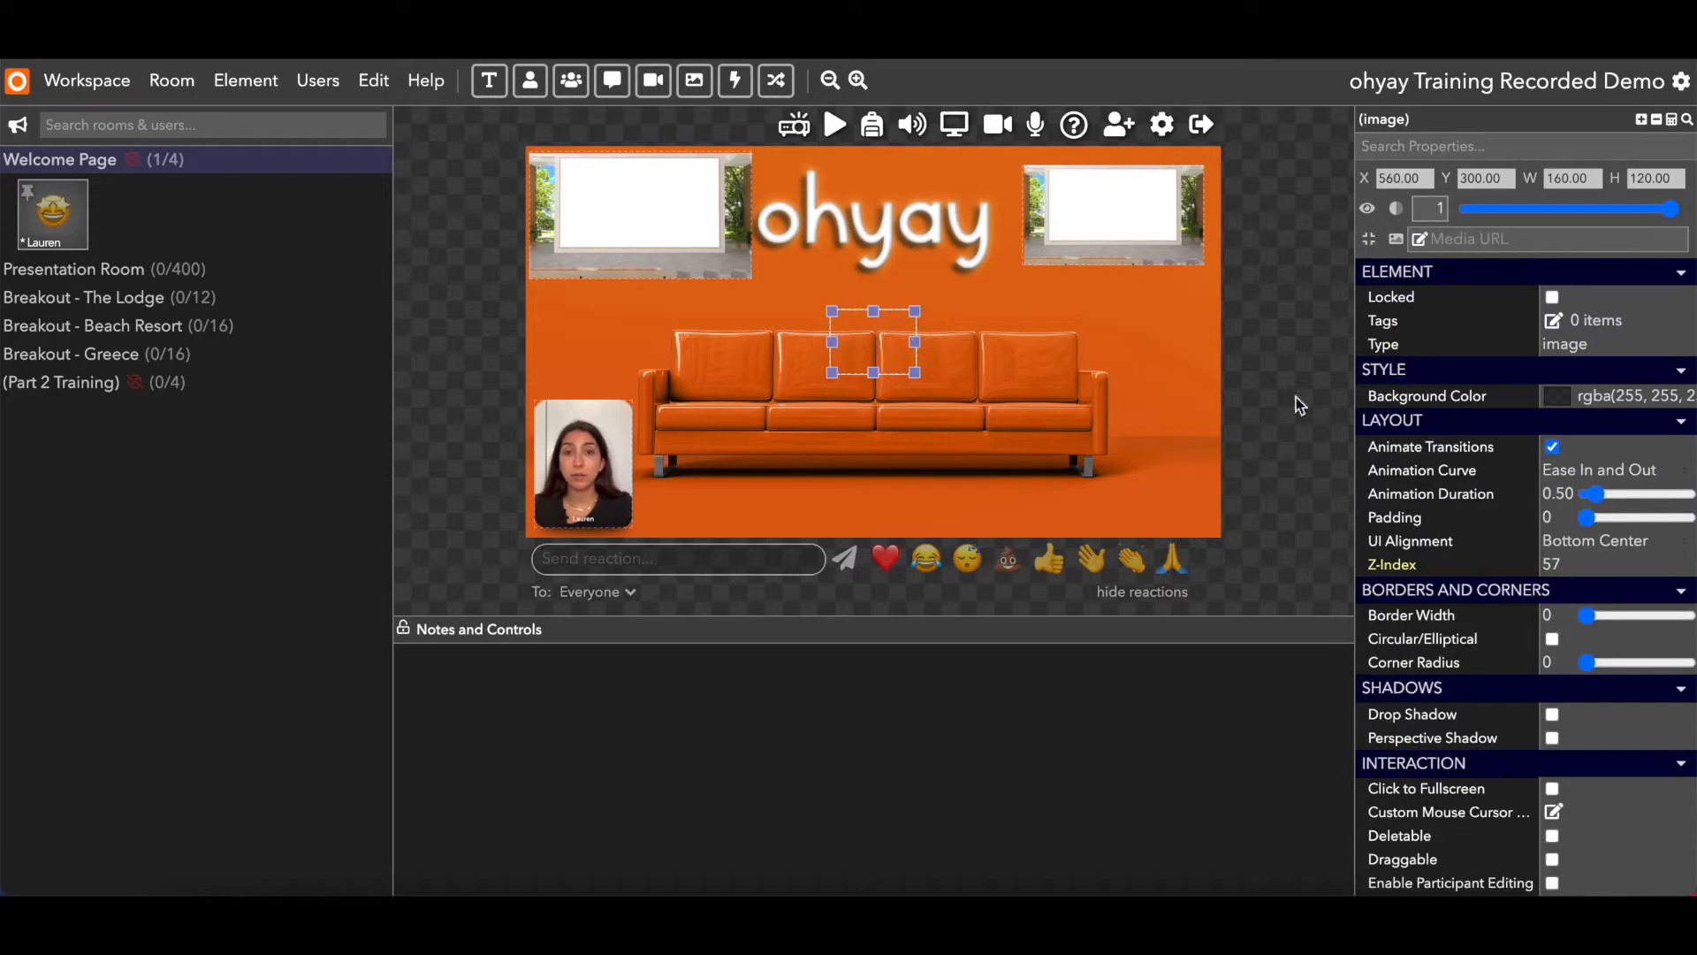
{"action": "left_click", "coordinate": [1395, 240]}
{"action": "scroll", "coordinate": [863, 465], "scroll_direction": "down", "scroll_amount": 5}
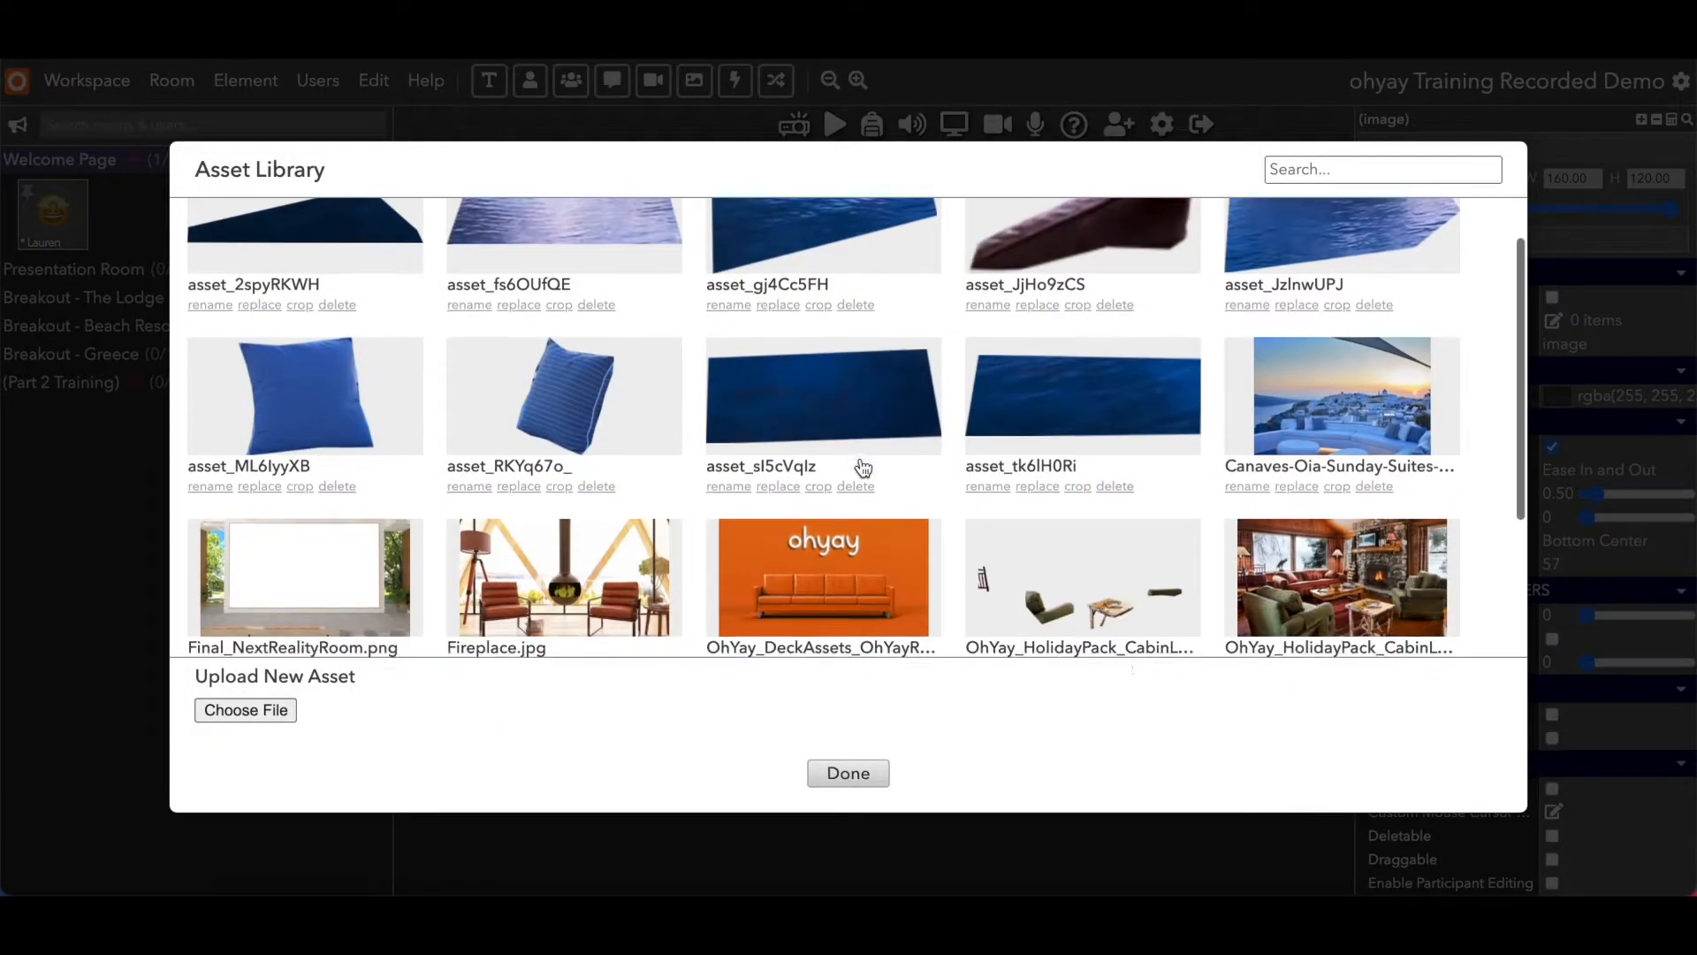
{"action": "left_click", "coordinate": [305, 535]}
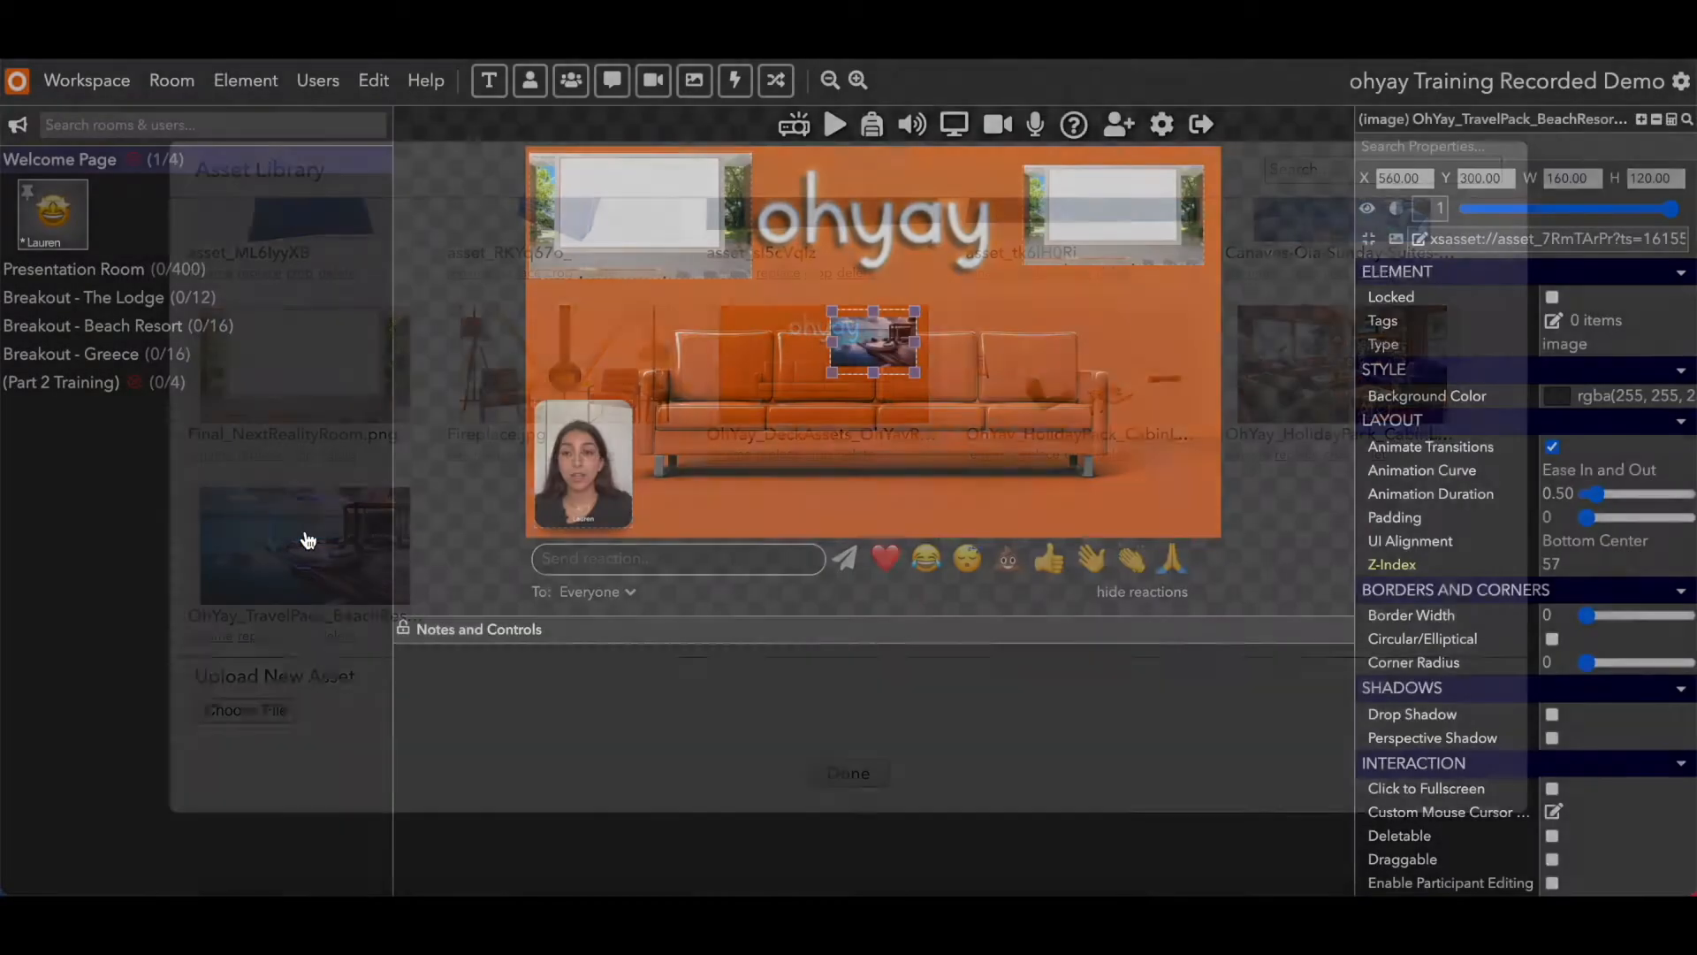
Resize the beach resort picture to about 337 × 208 and place it directly beneath the small room image at the page's right edge
{"action": "left_click_drag", "start_coordinate": [915, 372], "coordinate": [1177, 369]}
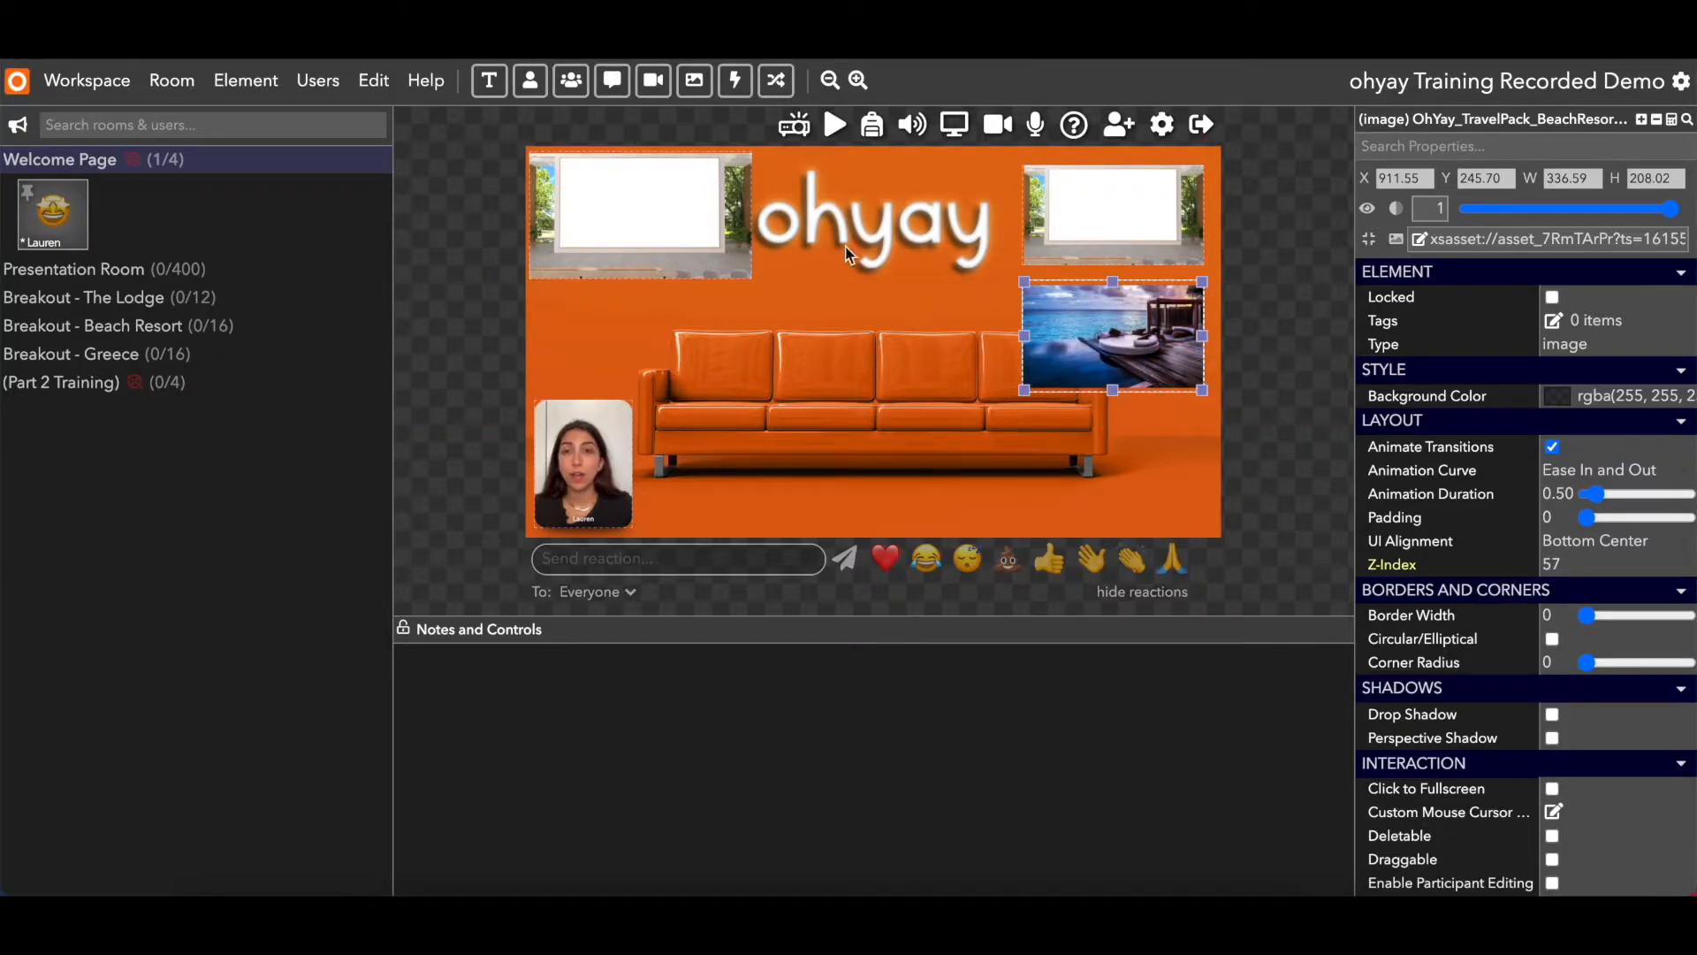
{"action": "left_click", "coordinate": [802, 247]}
Insert the Canaves-Oia-Sunday-Suites picture from the asset library and fit it beneath the beach resort picture
{"action": "left_click", "coordinate": [694, 80]}
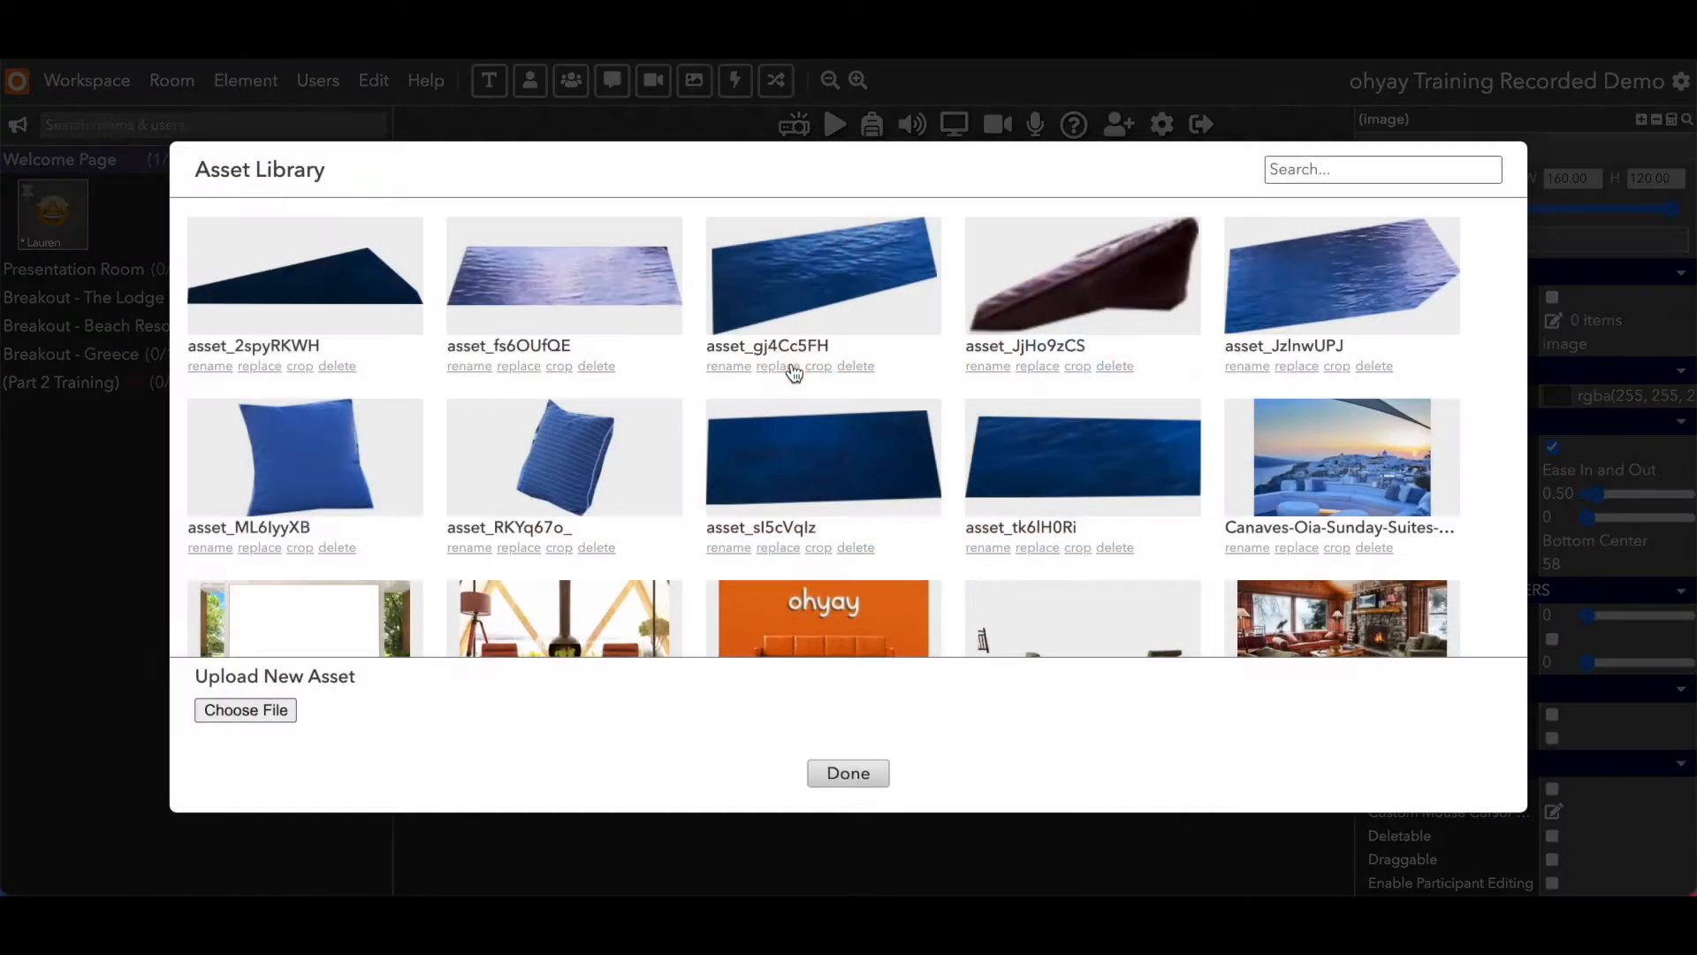
{"action": "scroll", "coordinate": [792, 492], "scroll_direction": "down", "scroll_amount": 1}
{"action": "left_click", "coordinate": [1348, 447]}
{"action": "left_click_drag", "start_coordinate": [855, 342], "coordinate": [1203, 517]}
{"action": "left_click_drag", "start_coordinate": [1023, 402], "coordinate": [1040, 421]}
Narrow the beach resort picture and the small room image to match the Greece picture's width, making the room image about 307 × 184
{"action": "left_click", "coordinate": [1058, 365]}
{"action": "left_click_drag", "start_coordinate": [1023, 336], "coordinate": [1039, 336]}
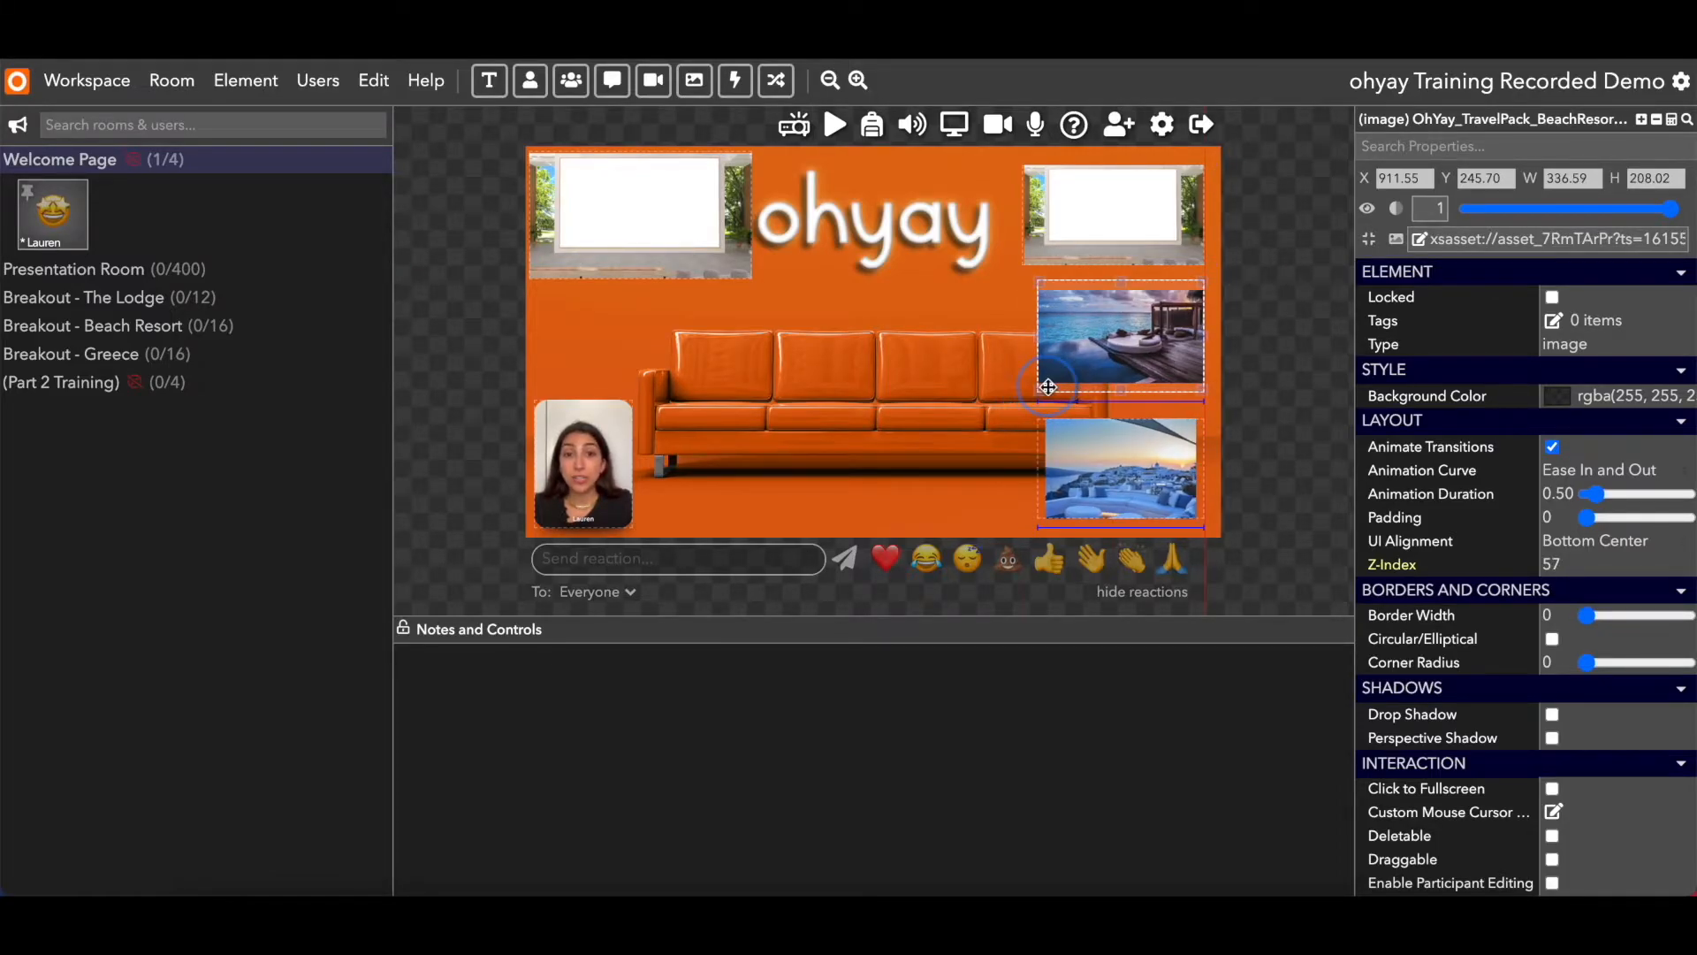
{"action": "left_click", "coordinate": [1061, 223]}
{"action": "left_click_drag", "start_coordinate": [1022, 215], "coordinate": [1096, 225]}
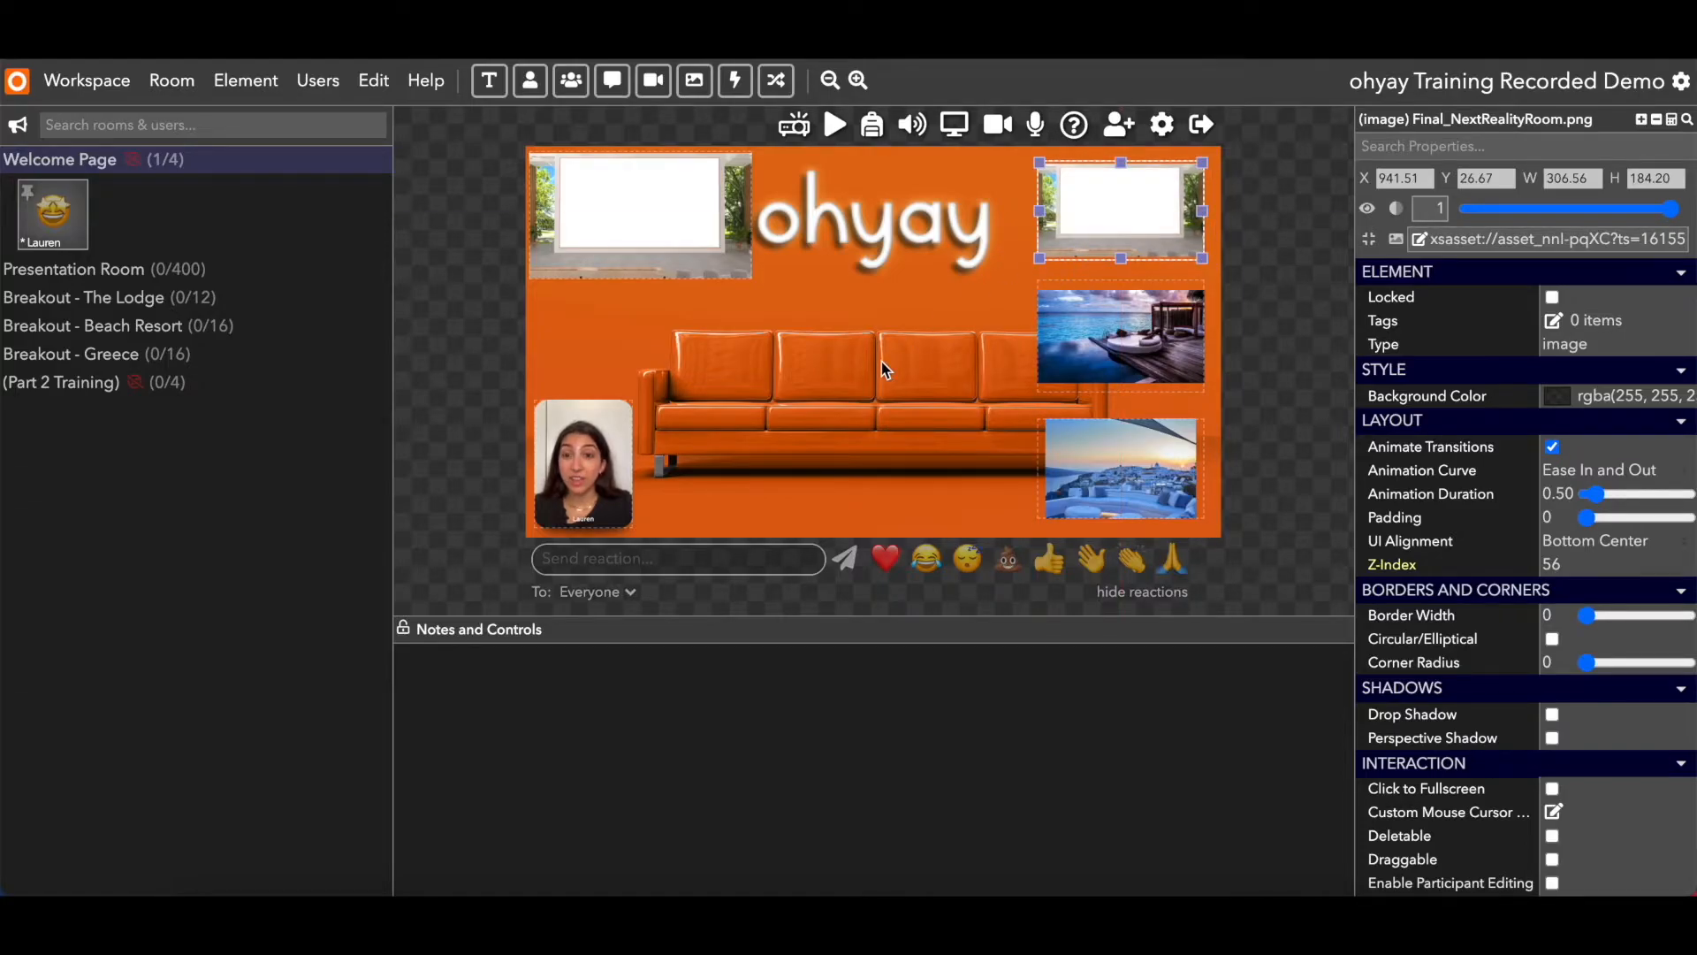
Add a text element reading "Presentation Room" above the sofa and resize it to about 241 × 60 so it fits on one line
{"action": "left_click", "coordinate": [914, 295]}
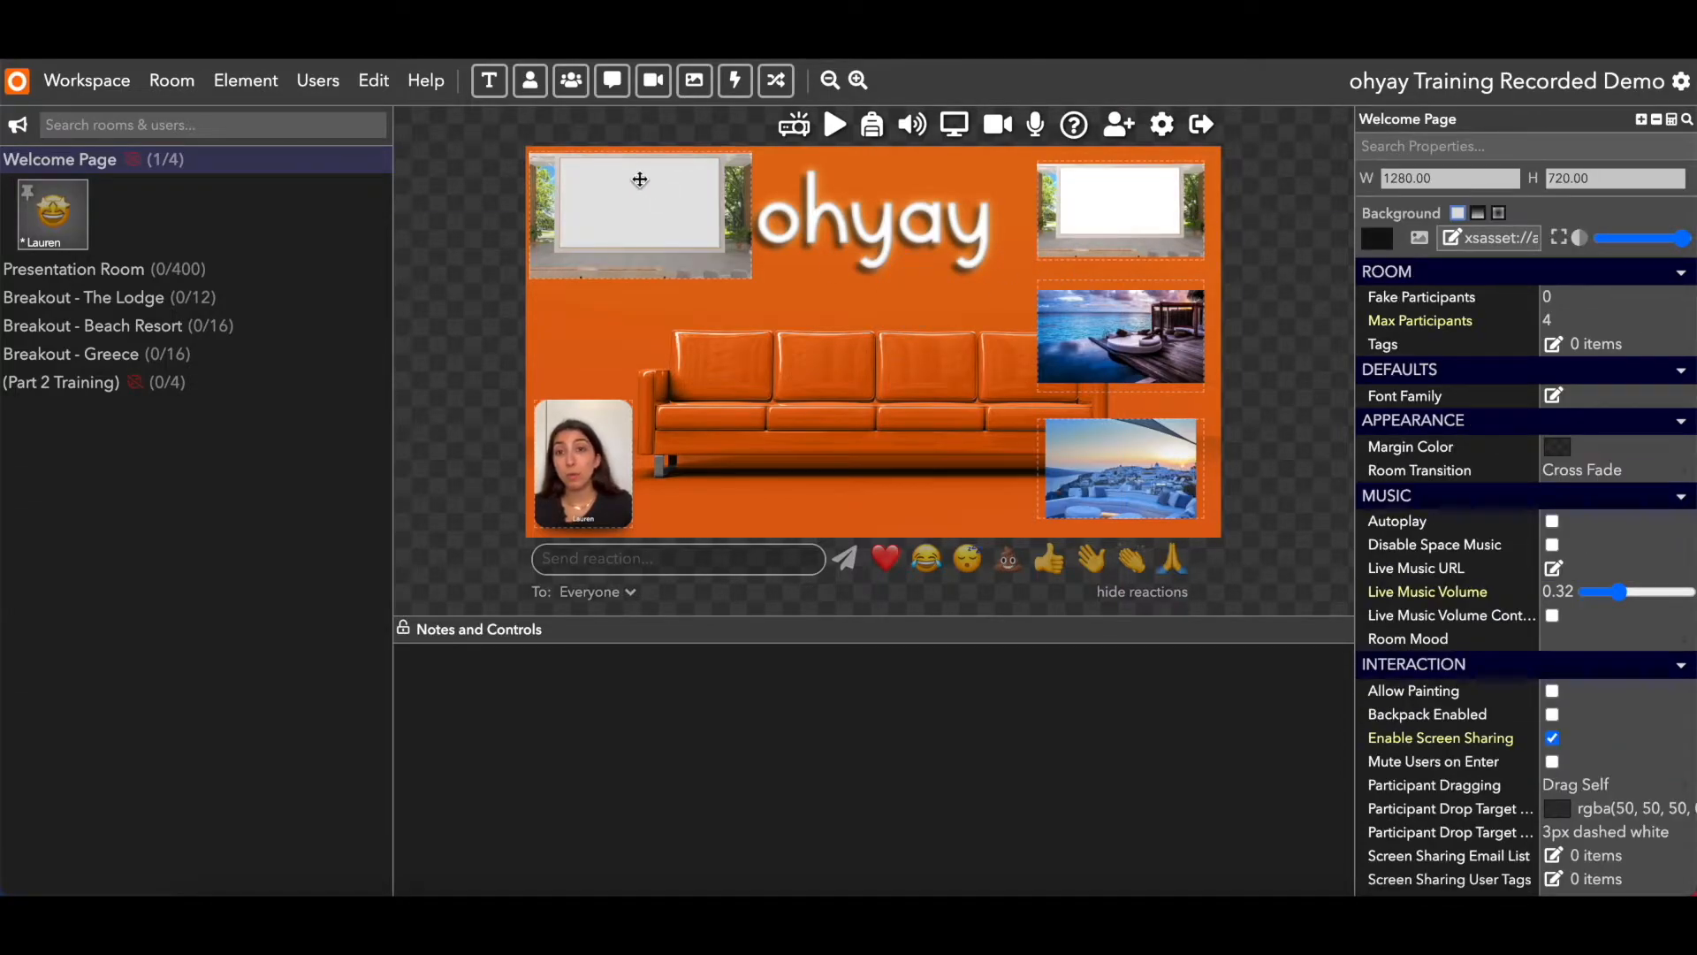
{"action": "left_click", "coordinate": [493, 88]}
{"action": "double_click", "coordinate": [863, 345]}
{"action": "type", "text": "Presenteation Room"}
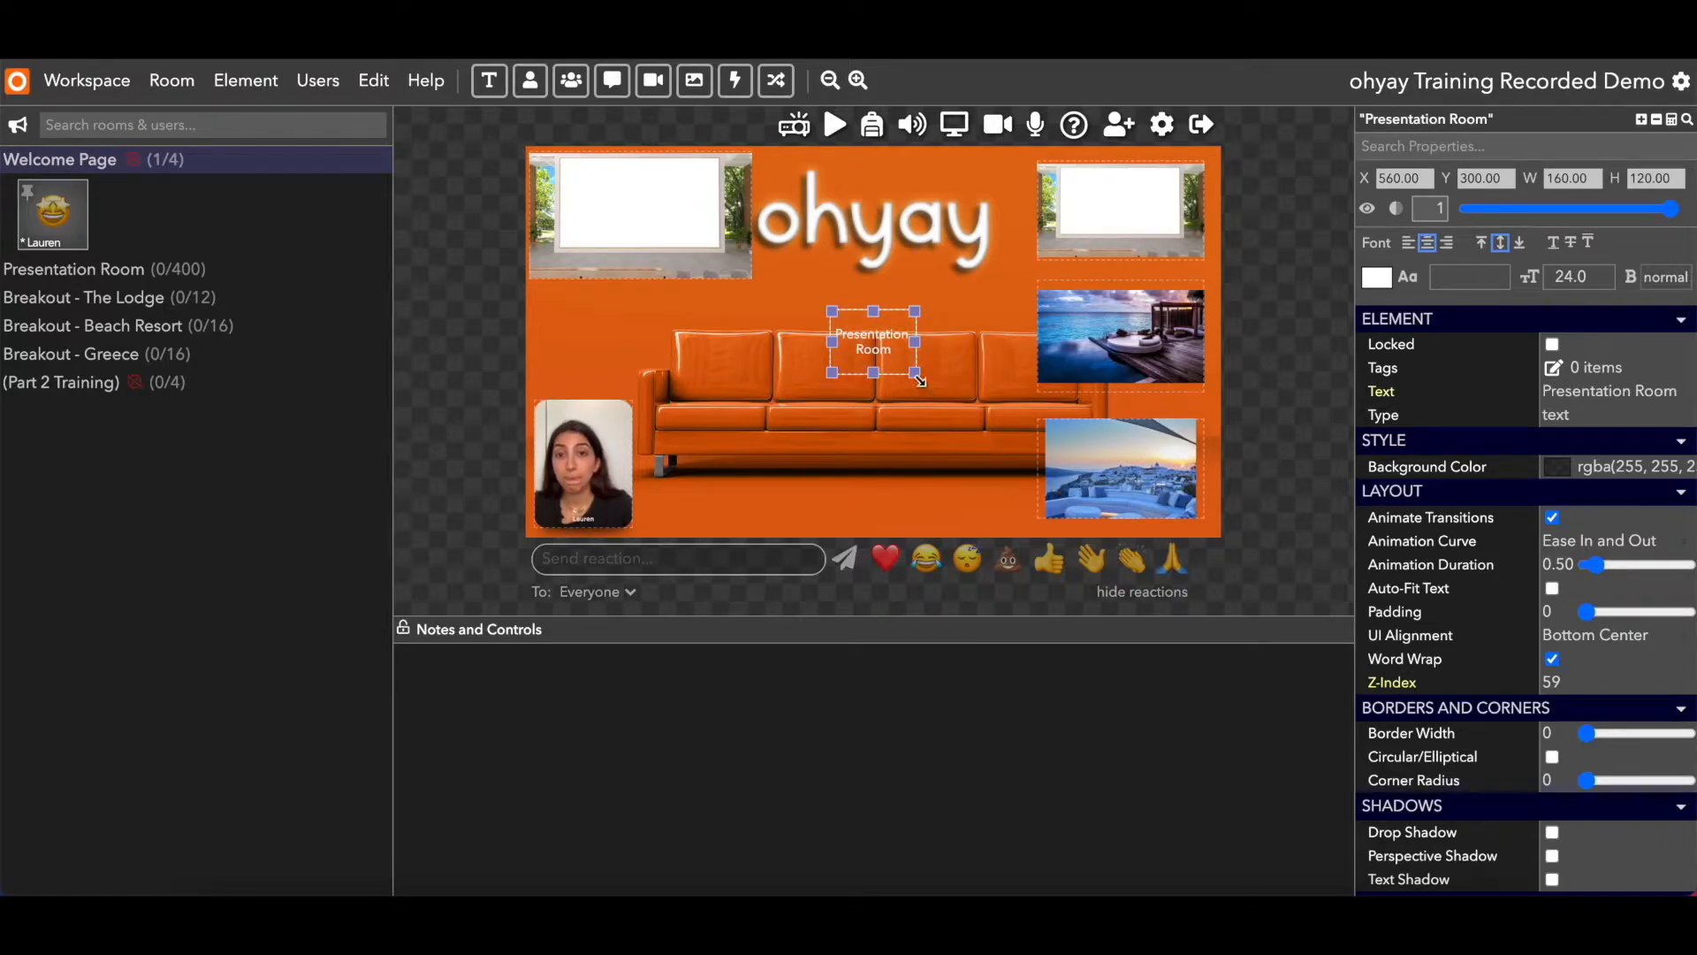
{"action": "left_click_drag", "start_coordinate": [915, 373], "coordinate": [962, 347]}
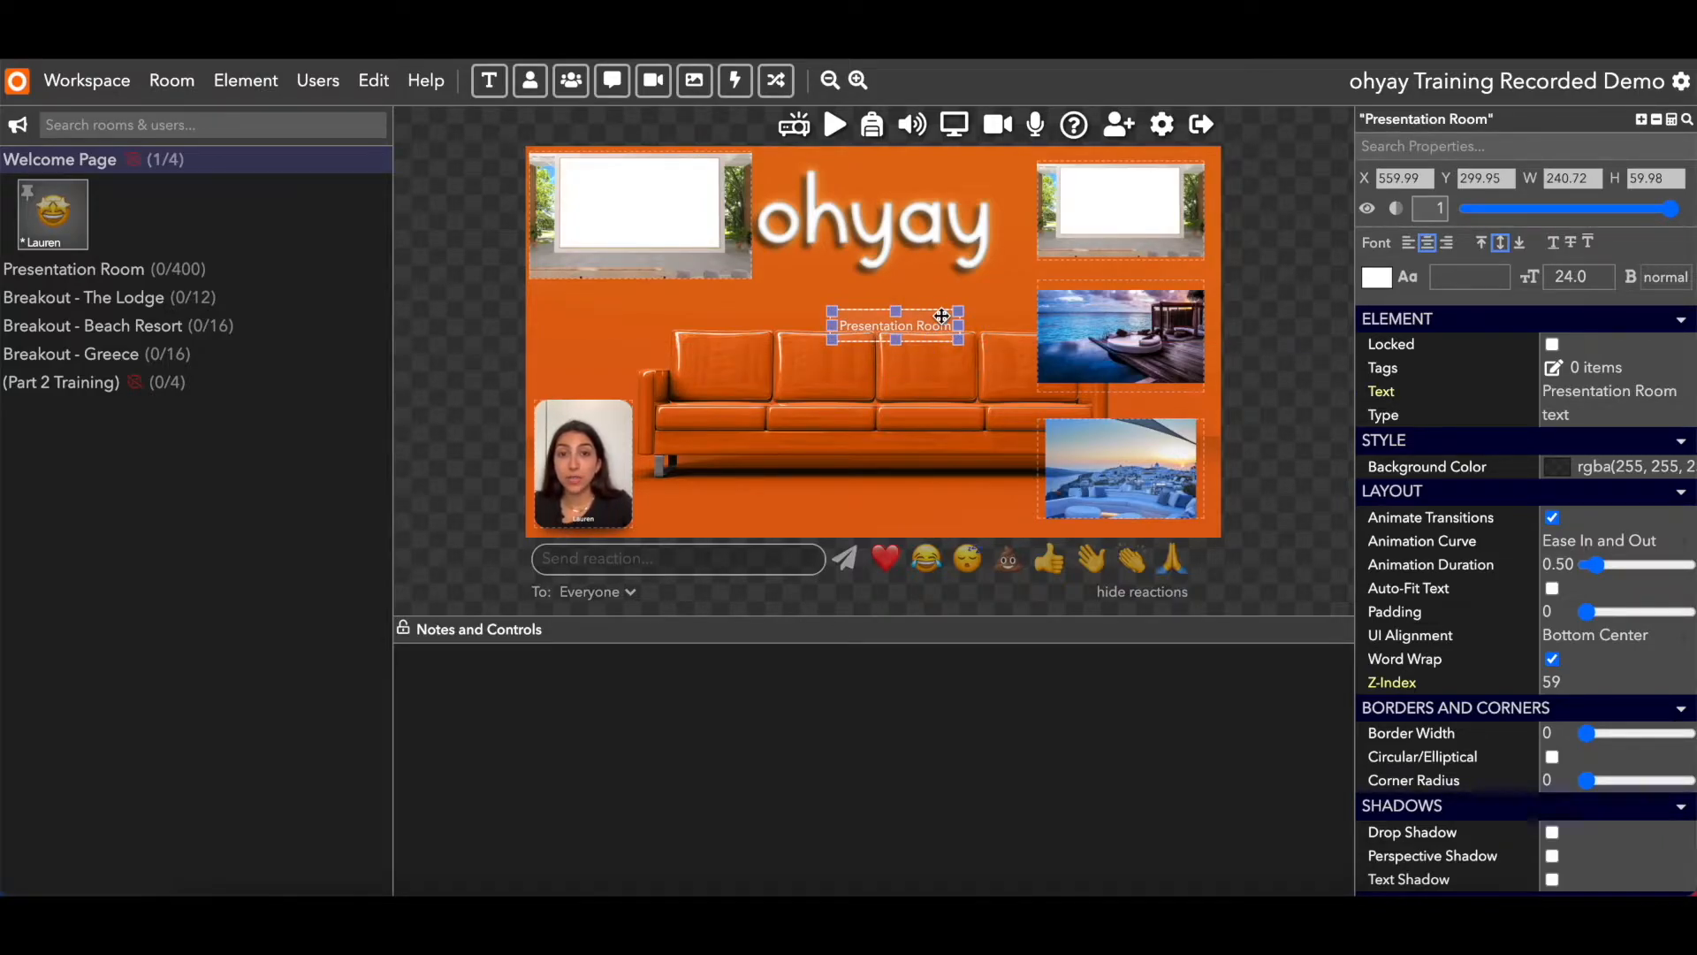
Give the Presentation Room label a semi-transparent white background and black text
{"action": "left_click", "coordinate": [1558, 466]}
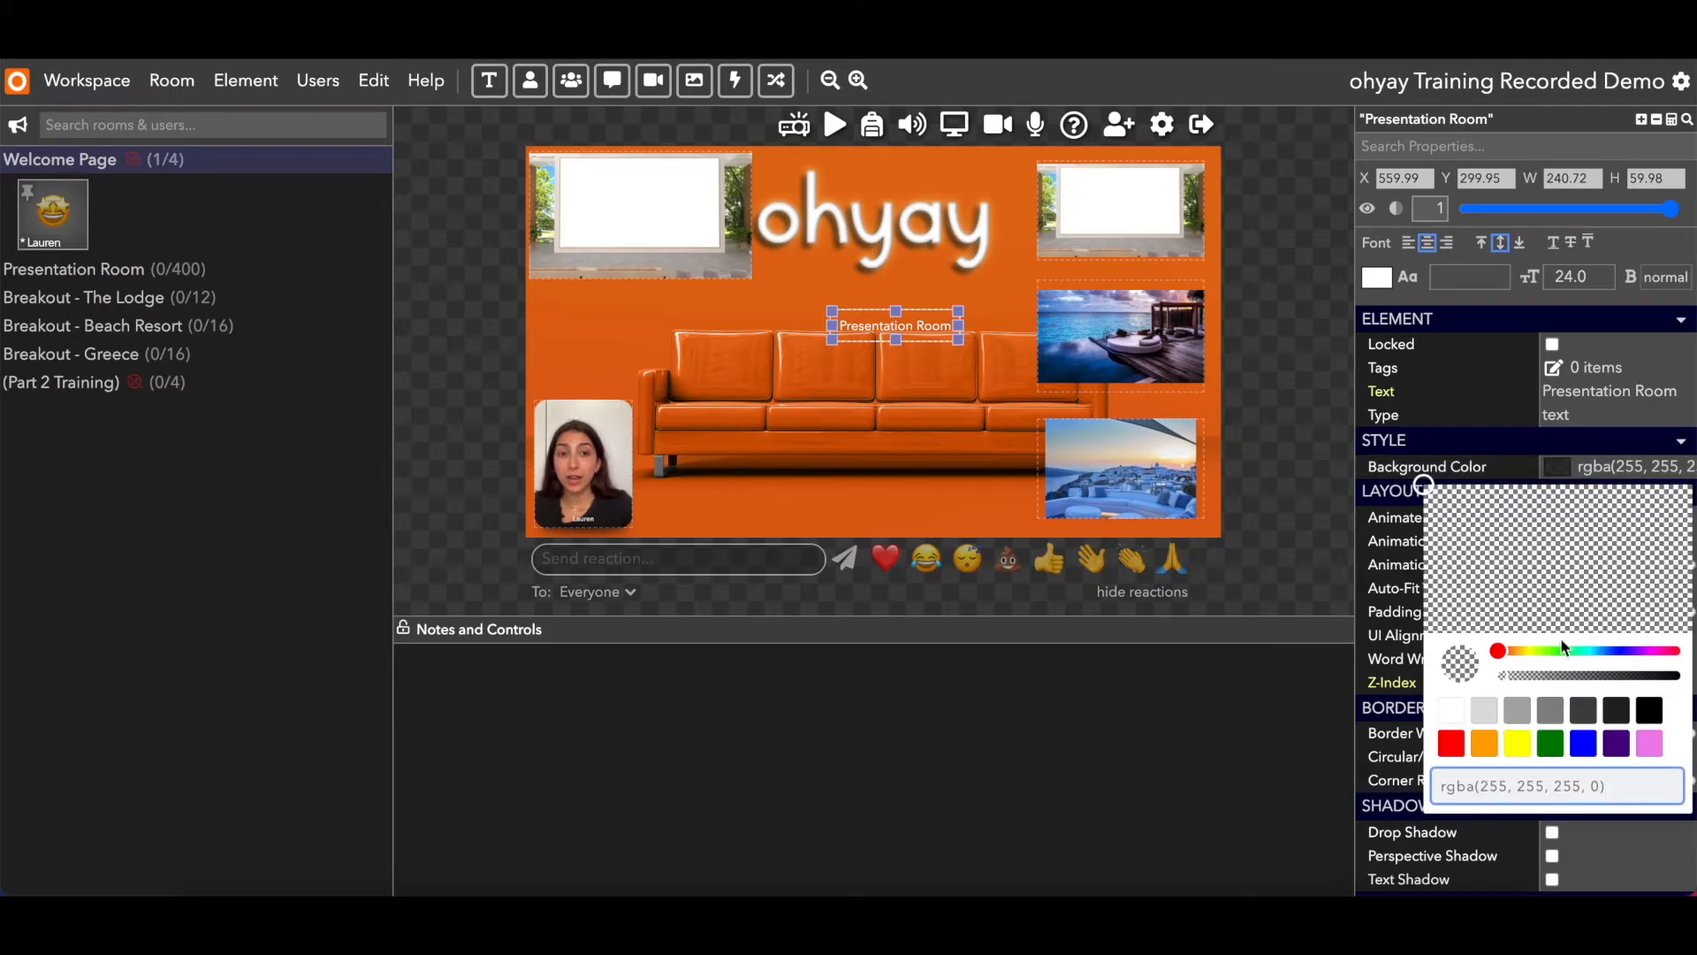
{"action": "mouse_move", "coordinate": [1590, 678]}
{"action": "left_mouse_down"}
{"action": "mouse_move", "coordinate": [1644, 677]}
{"action": "mouse_move", "coordinate": [1620, 677]}
{"action": "left_mouse_up"}
{"action": "left_click", "coordinate": [1377, 277]}
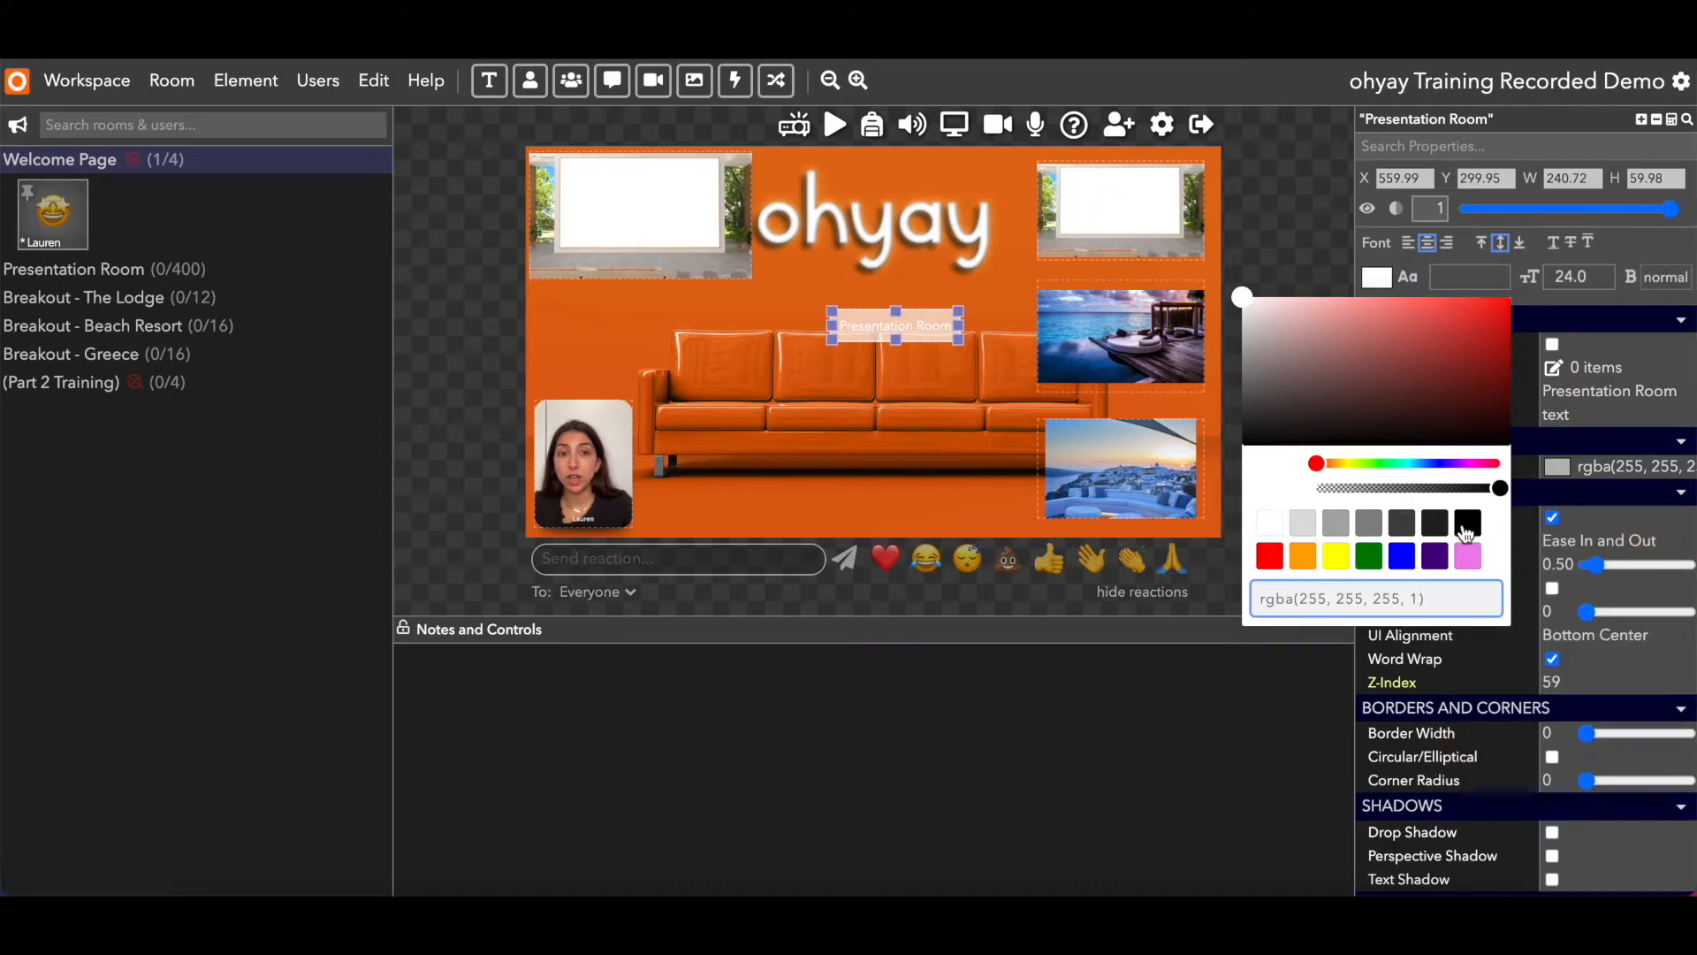
{"action": "left_click", "coordinate": [1468, 523]}
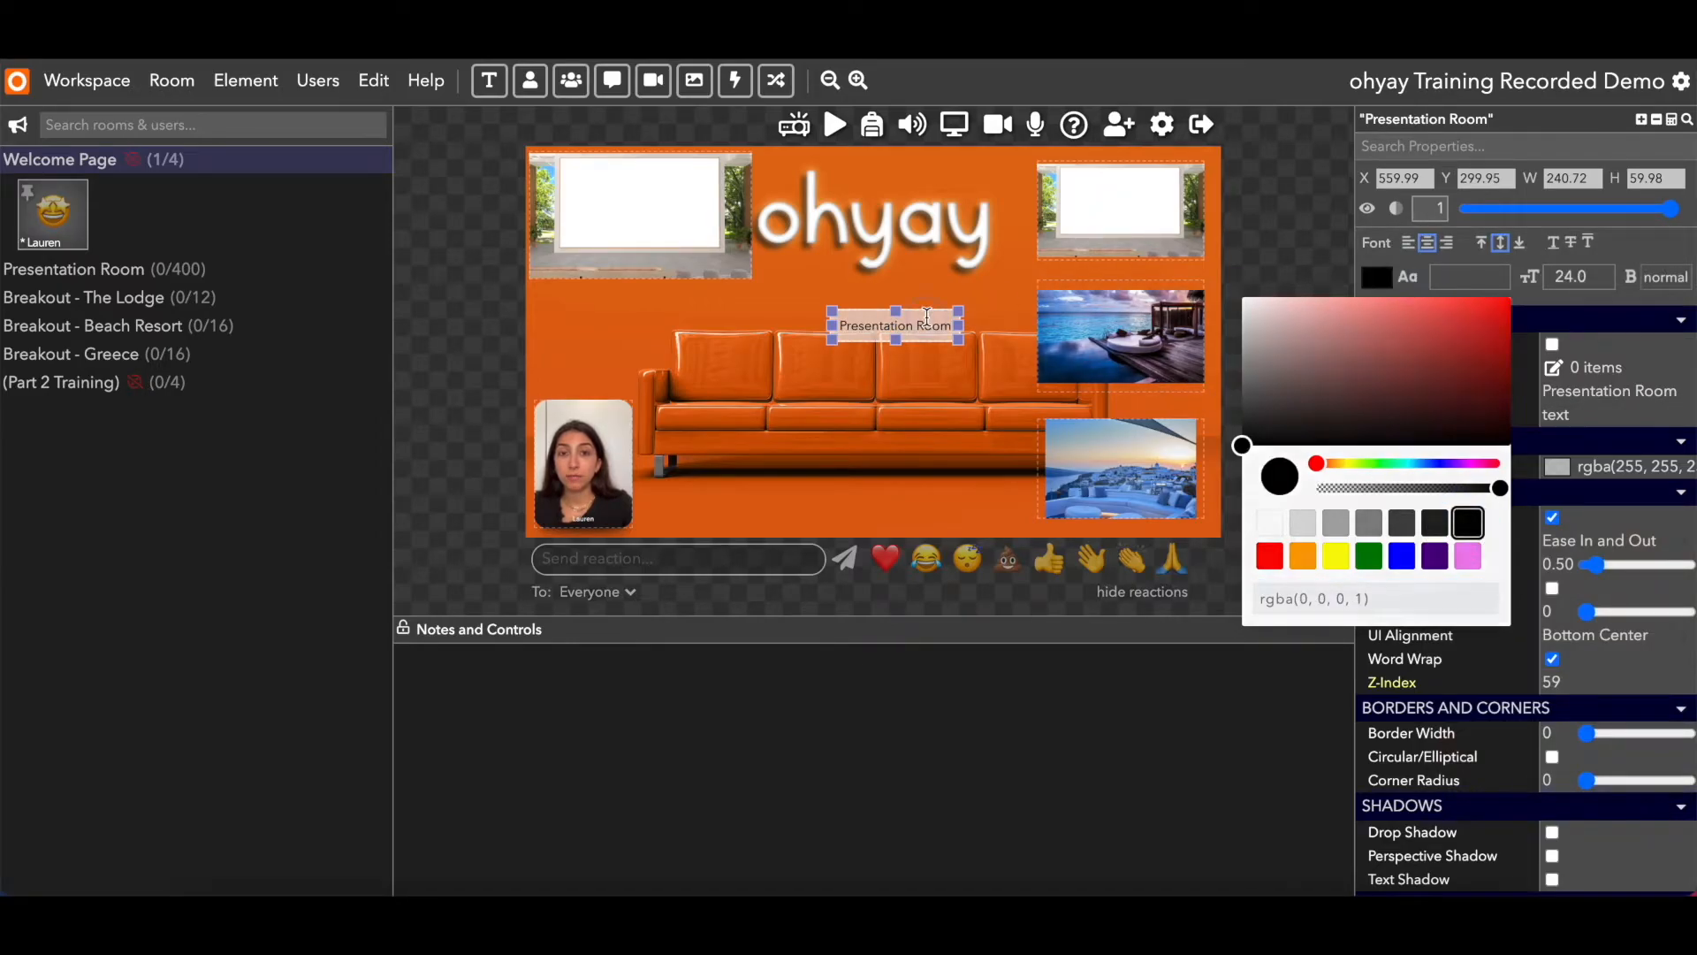
{"action": "left_click", "coordinate": [931, 316]}
Round the Presentation Room label's corners with a radius of 40 and move it onto the lower edge of the small room image
{"action": "scroll", "coordinate": [1459, 575], "scroll_direction": "down", "scroll_amount": 1}
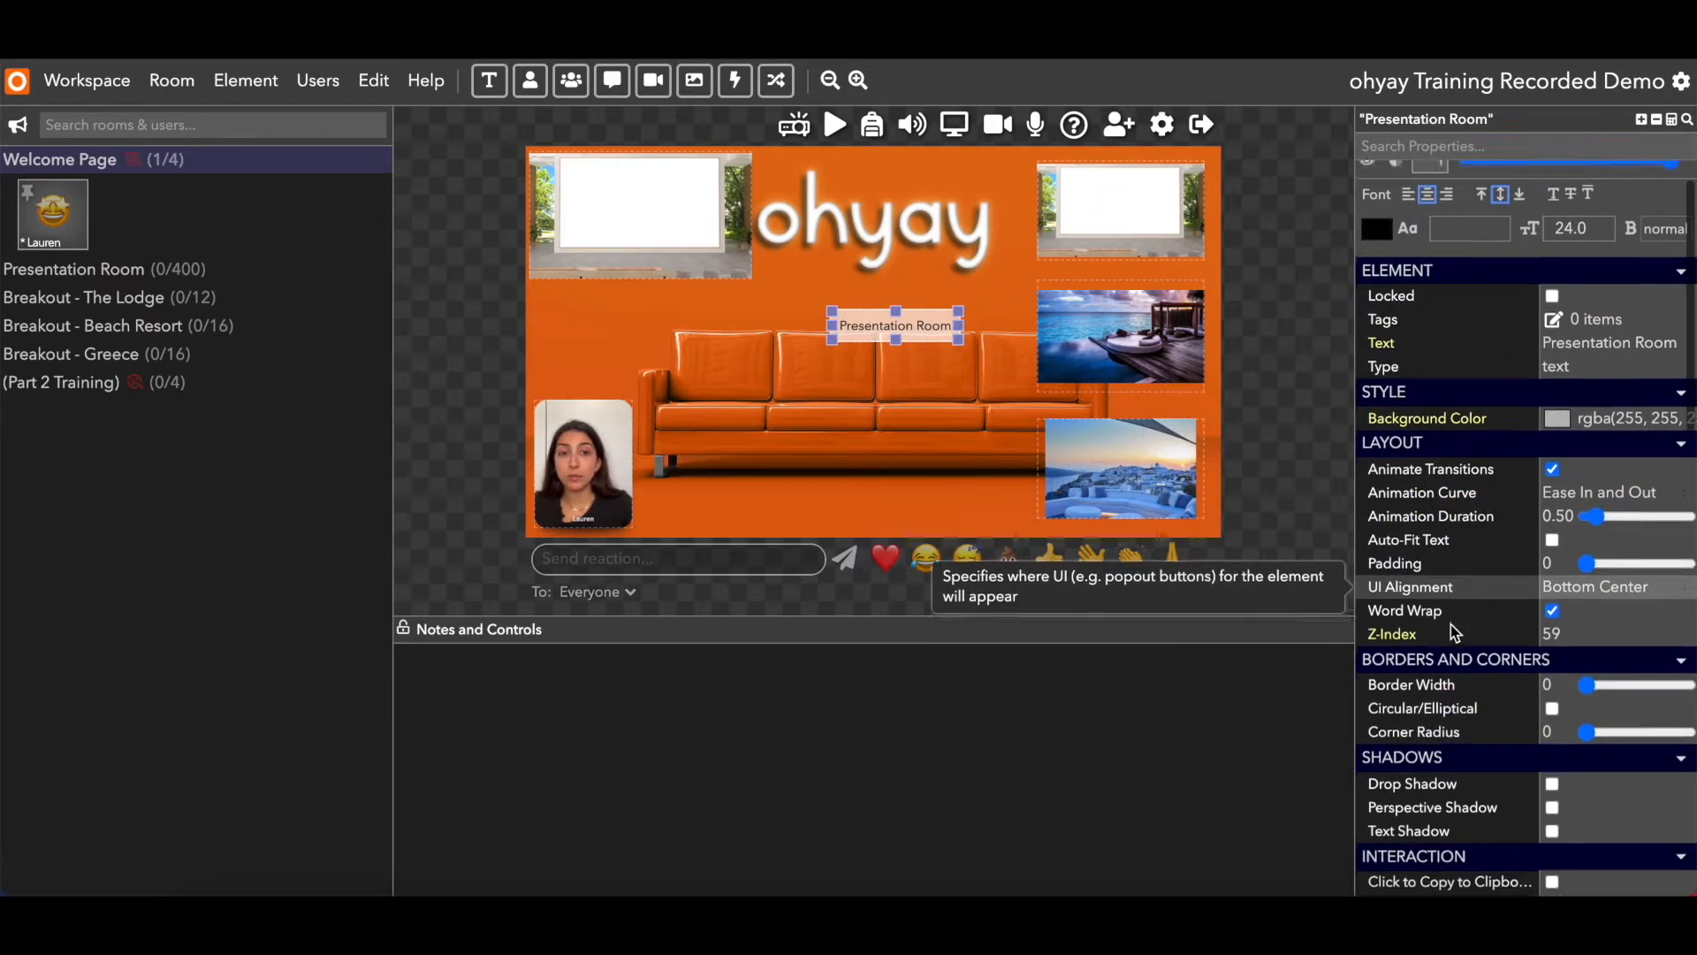
{"action": "left_click_drag", "start_coordinate": [1607, 730], "coordinate": [1632, 739]}
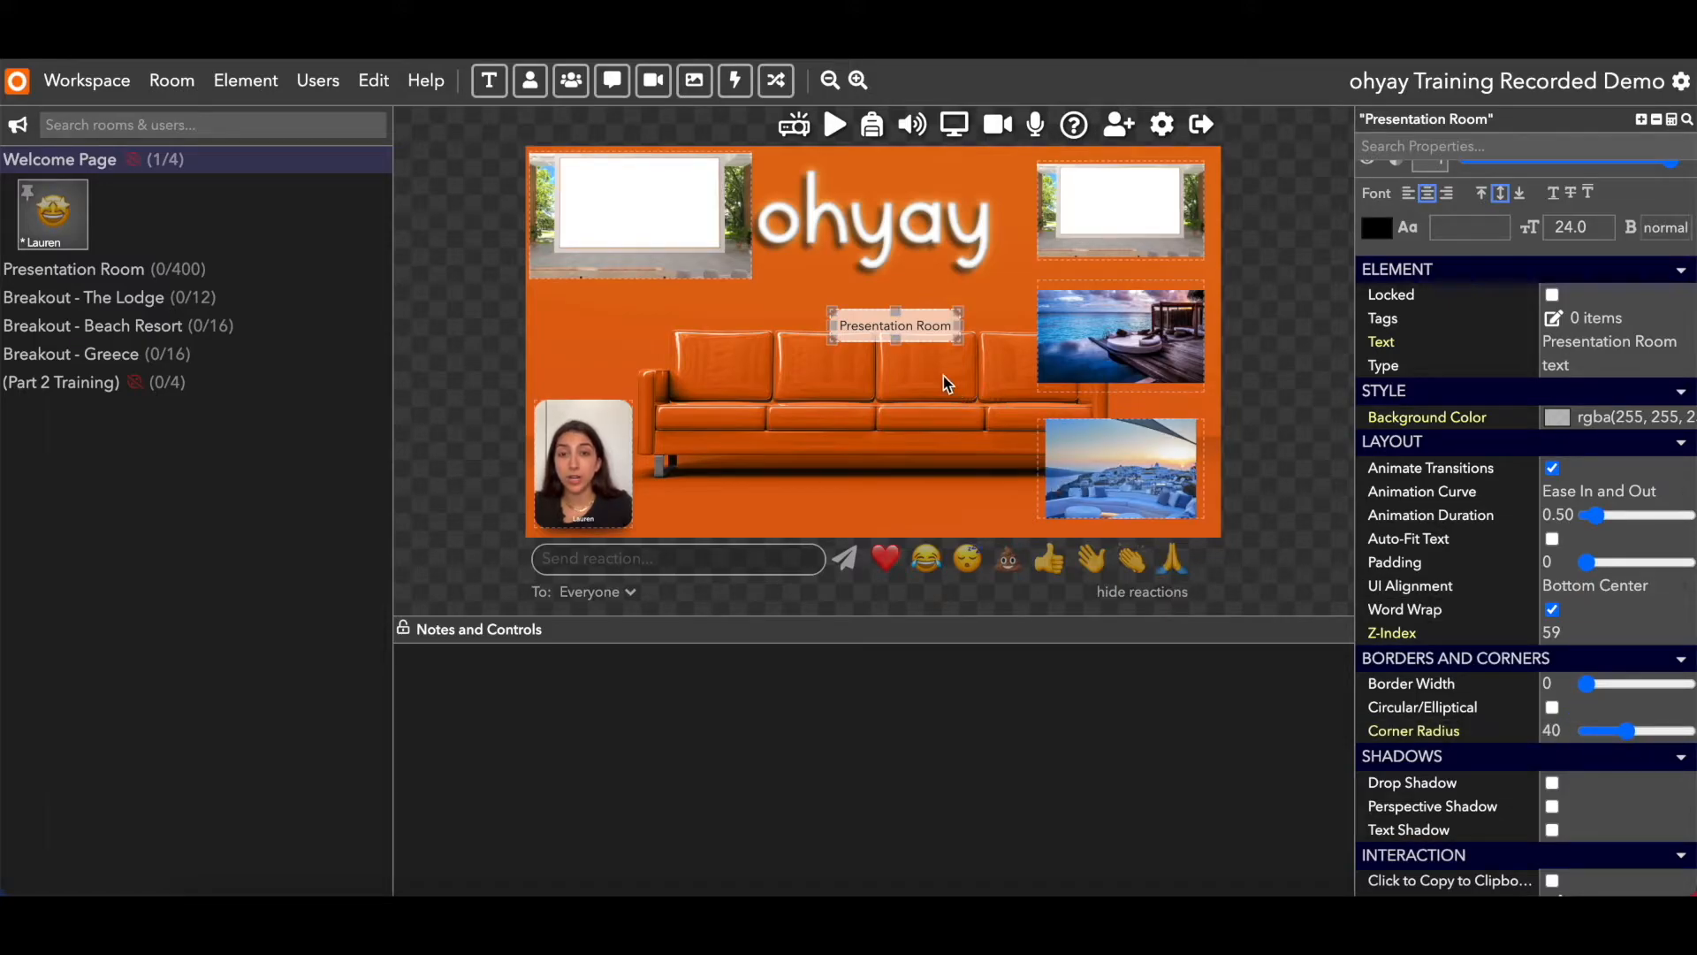
{"action": "left_click", "coordinate": [881, 377]}
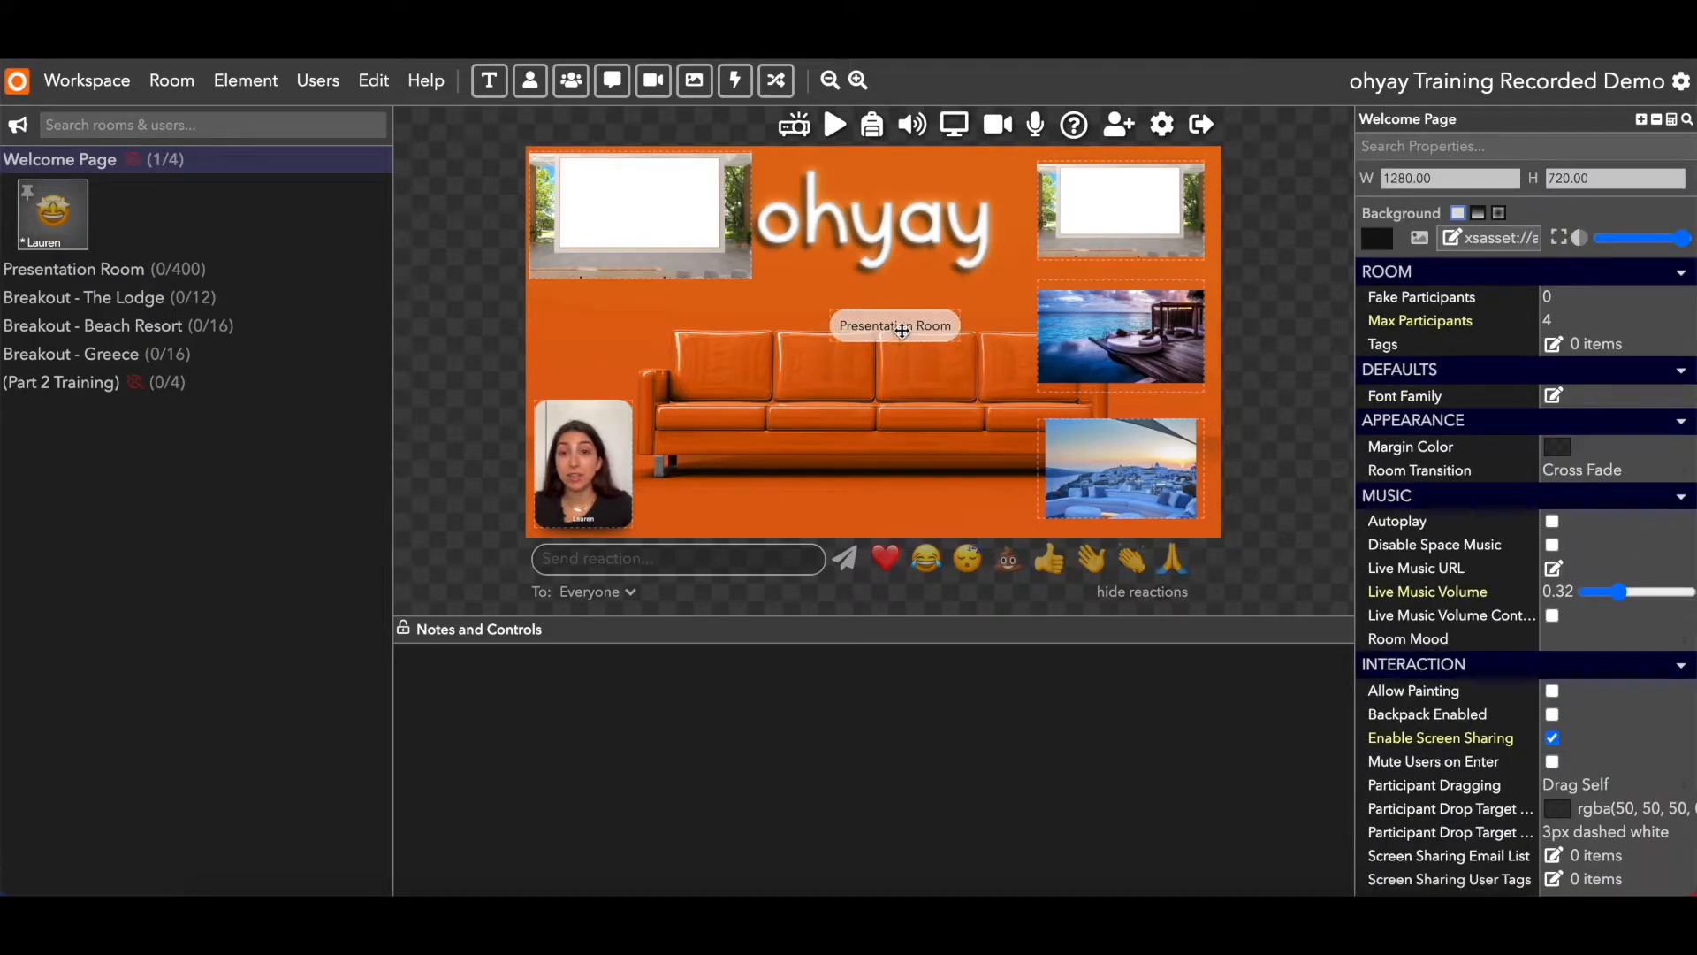
{"action": "left_click_drag", "start_coordinate": [912, 320], "coordinate": [1137, 252]}
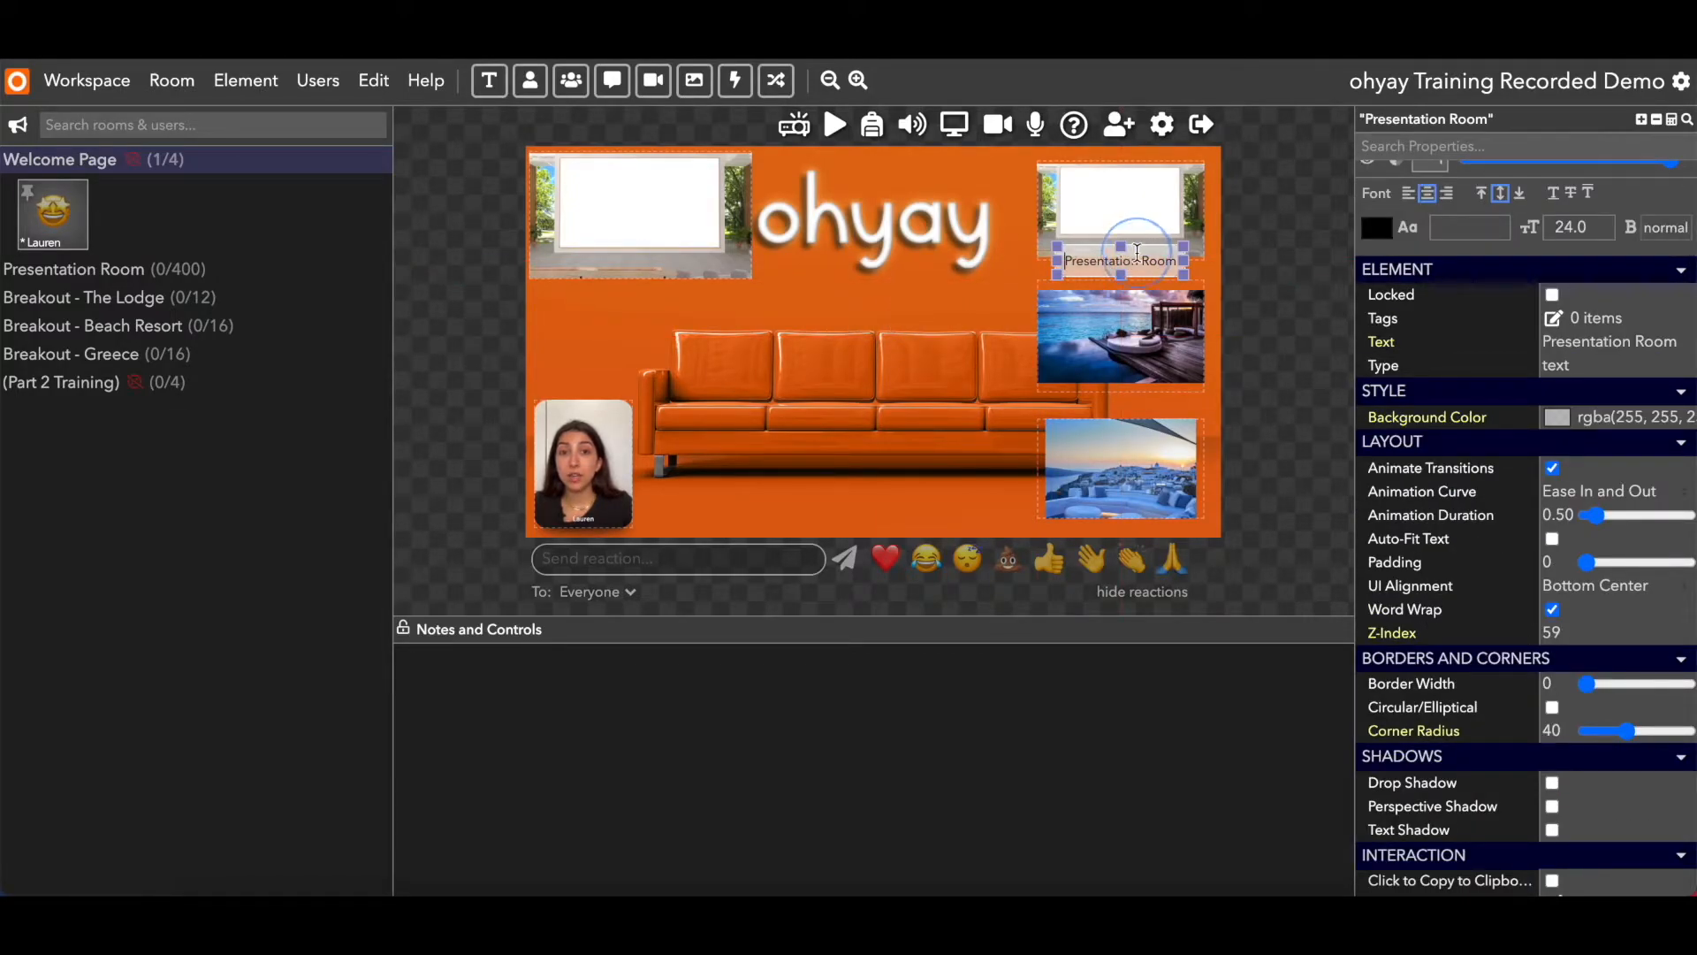
Duplicate the Presentation Room label and place the copy over the lower edge of the beach resort picture
{"action": "key", "text": "ctrl+v"}
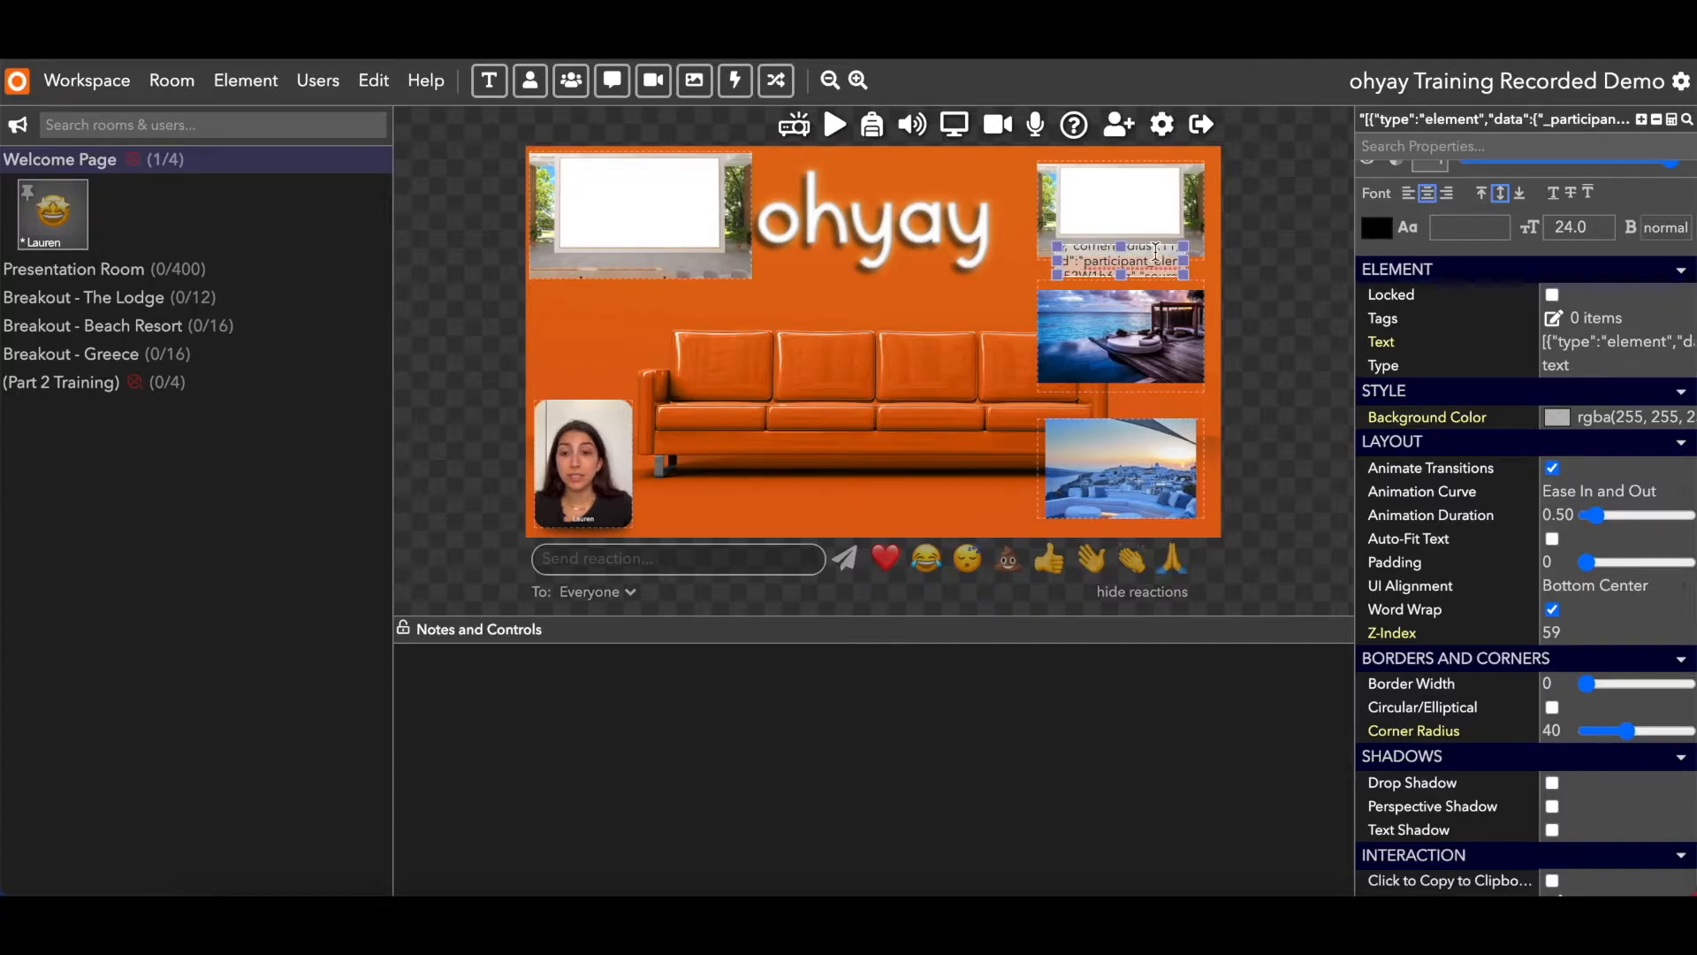
{"action": "key", "text": "ctrl+z"}
{"action": "left_click", "coordinate": [1004, 295]}
{"action": "left_click", "coordinate": [1084, 270]}
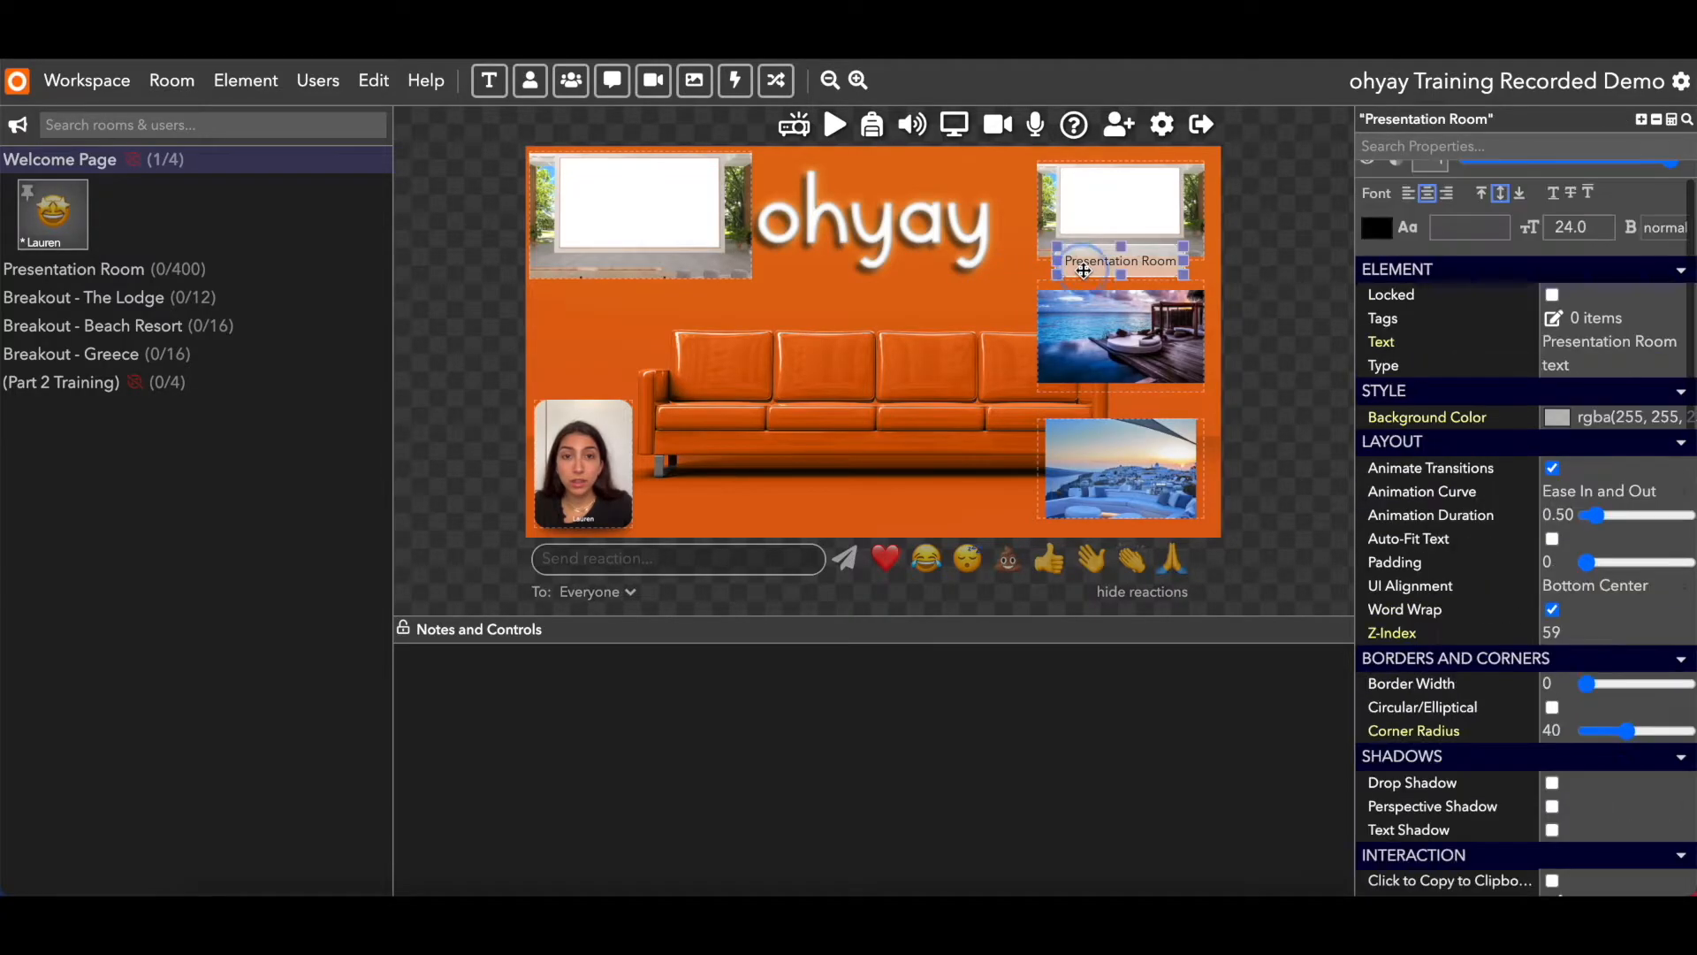
{"action": "key", "text": "ctrl+v"}
{"action": "left_click", "coordinate": [1029, 298]}
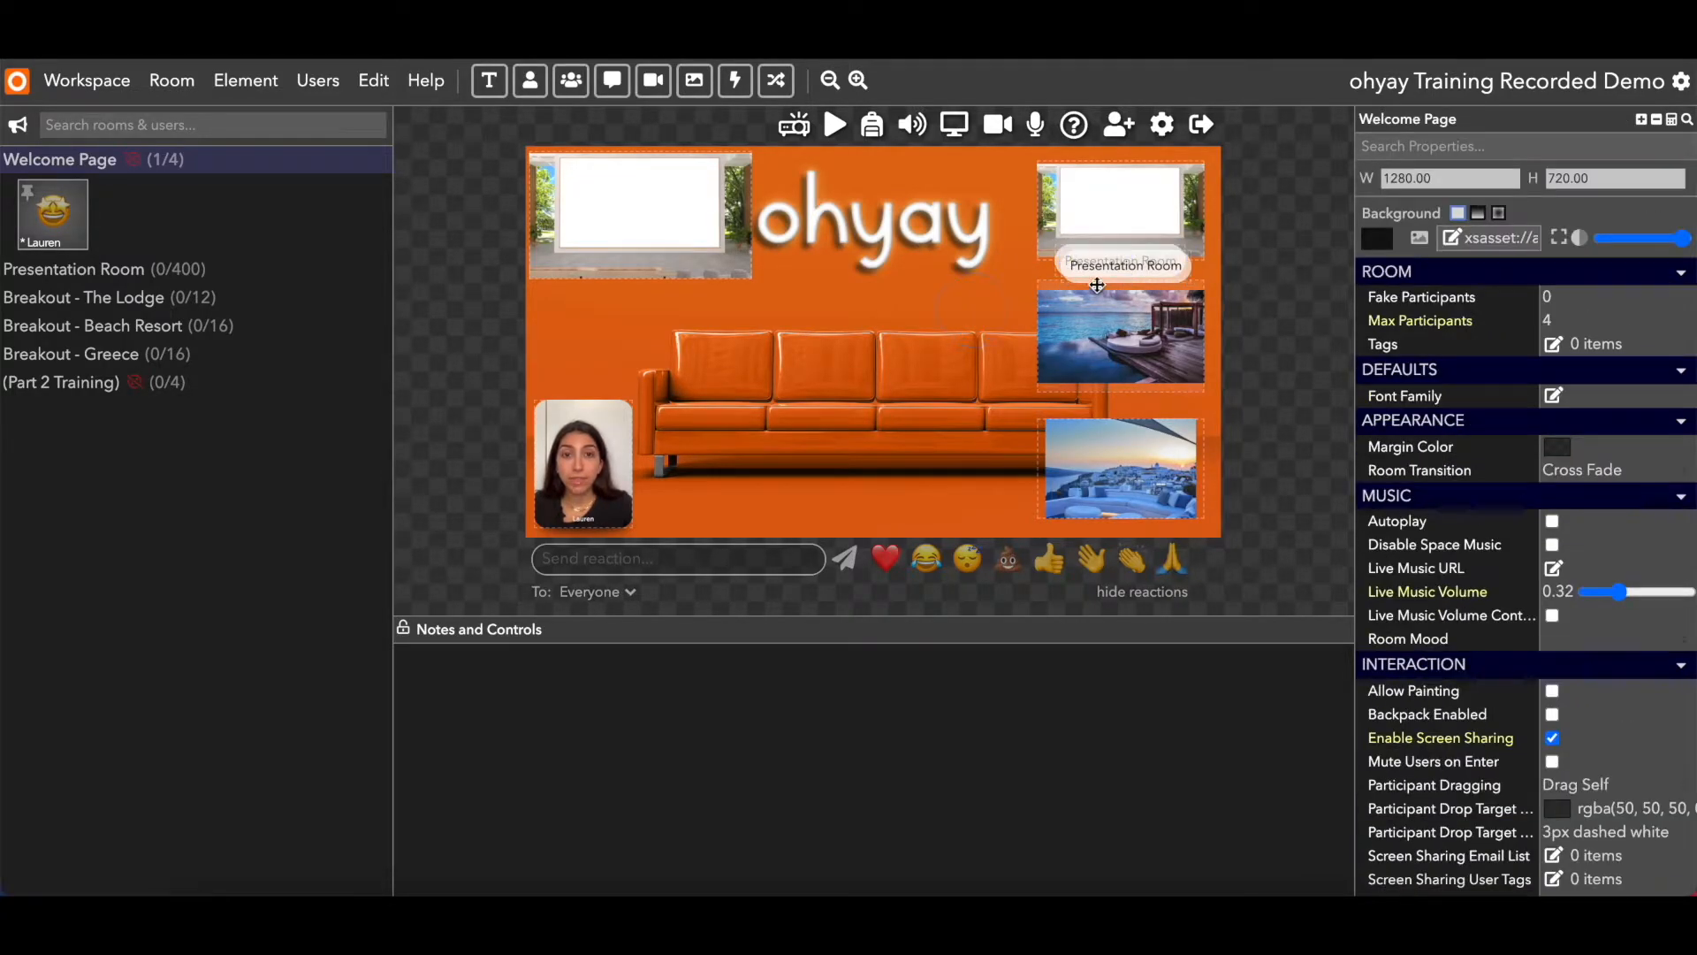
{"action": "left_click", "coordinate": [1093, 275]}
{"action": "left_click_drag", "start_coordinate": [1093, 277], "coordinate": [1088, 389]}
Change the text of the label on the beach resort picture to "Beach Resort"
{"action": "double_click", "coordinate": [1104, 386]}
{"action": "type", "text": "Beach Resort"}
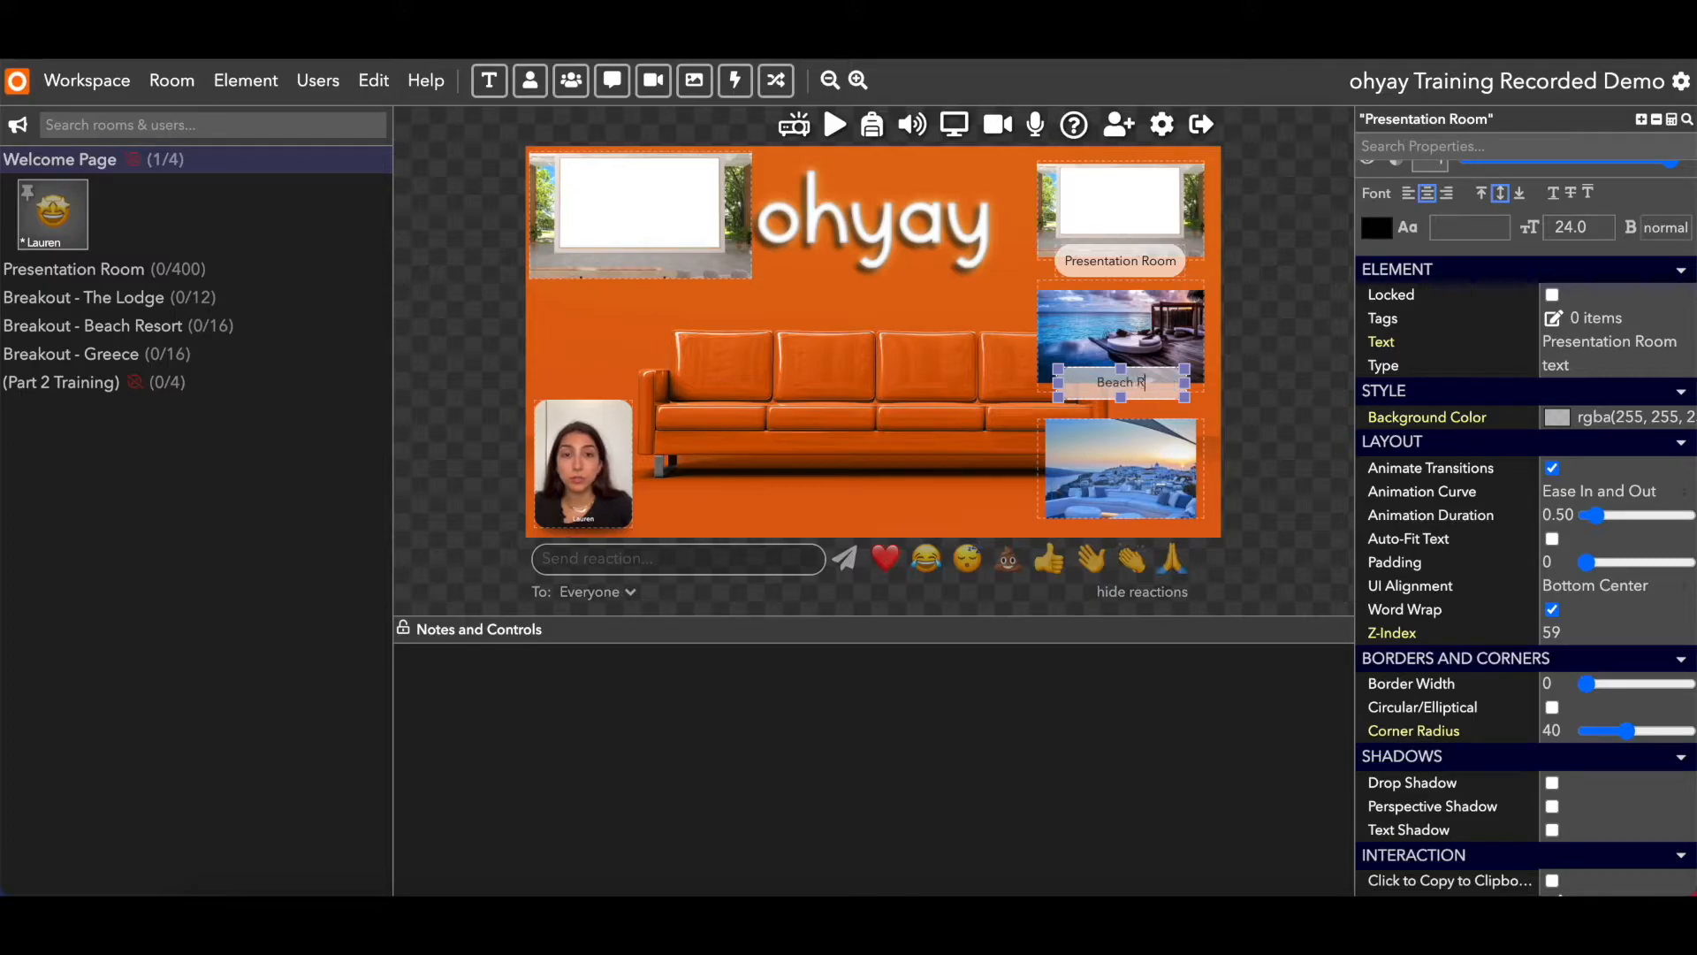
{"action": "left_click", "coordinate": [994, 426]}
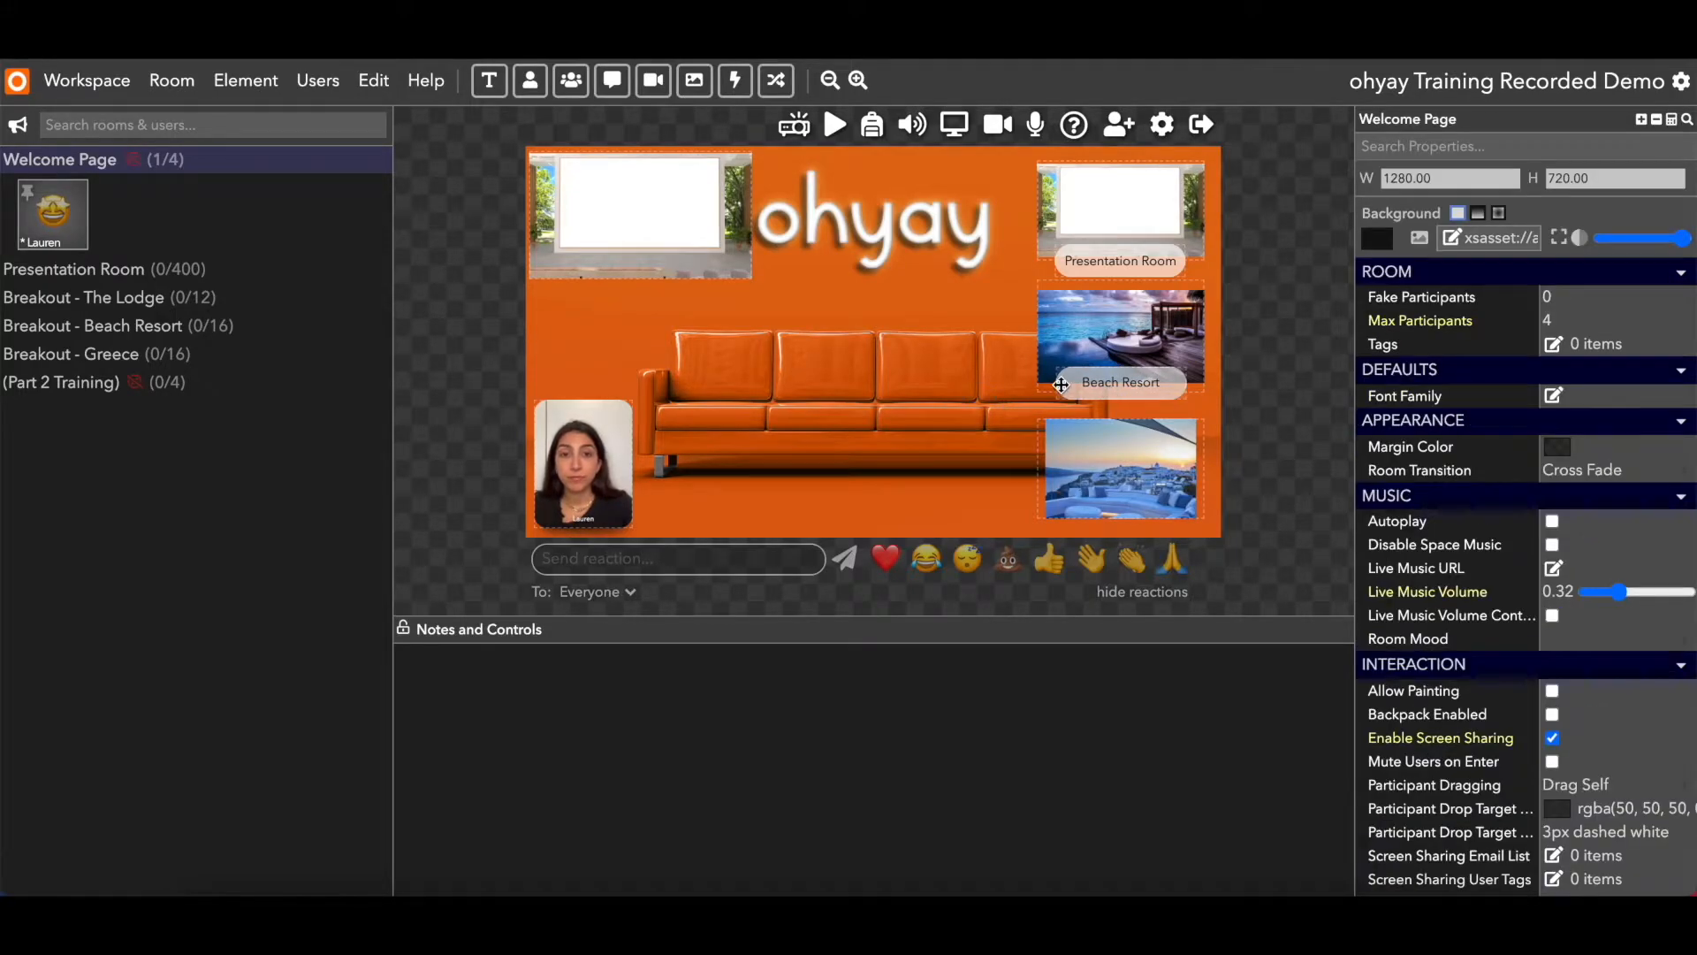
Duplicate the Beach Resort label onto the lower edge of the Greece picture and change the copy's text to "Greece"
{"action": "left_click", "coordinate": [1065, 386]}
{"action": "left_click", "coordinate": [970, 418]}
{"action": "key", "text": "ctrl+v"}
{"action": "left_click_drag", "start_coordinate": [1085, 389], "coordinate": [1080, 524]}
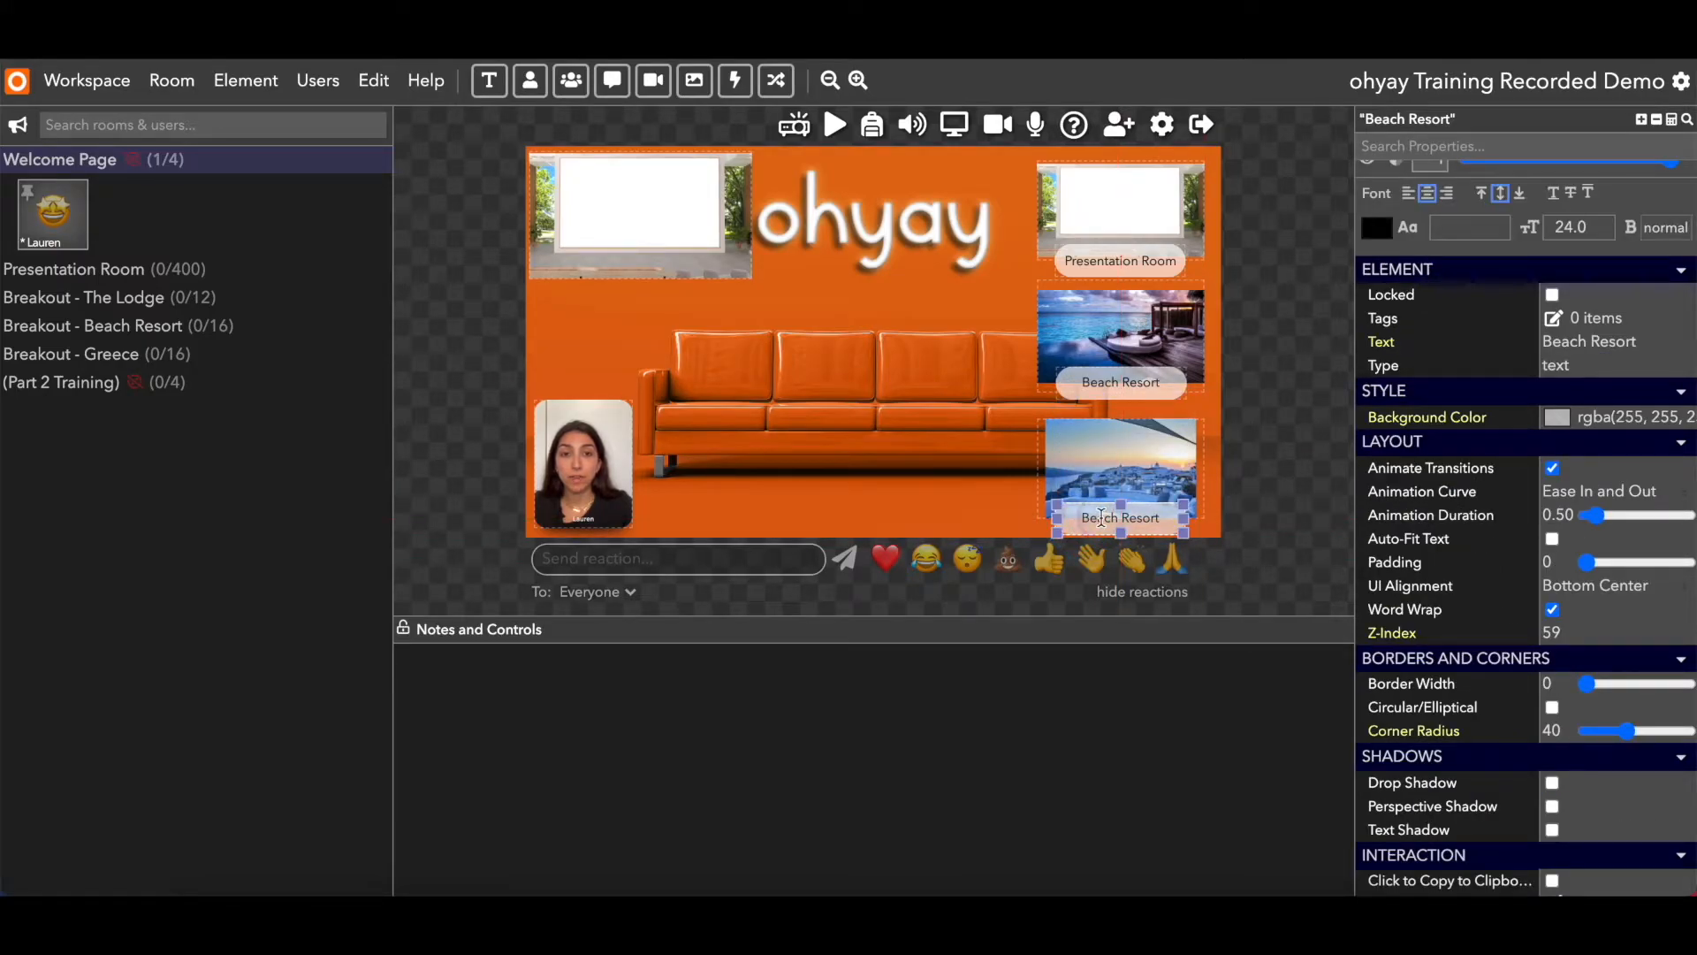
{"action": "triple_click", "coordinate": [1101, 515]}
{"action": "type", "text": "Greece"}
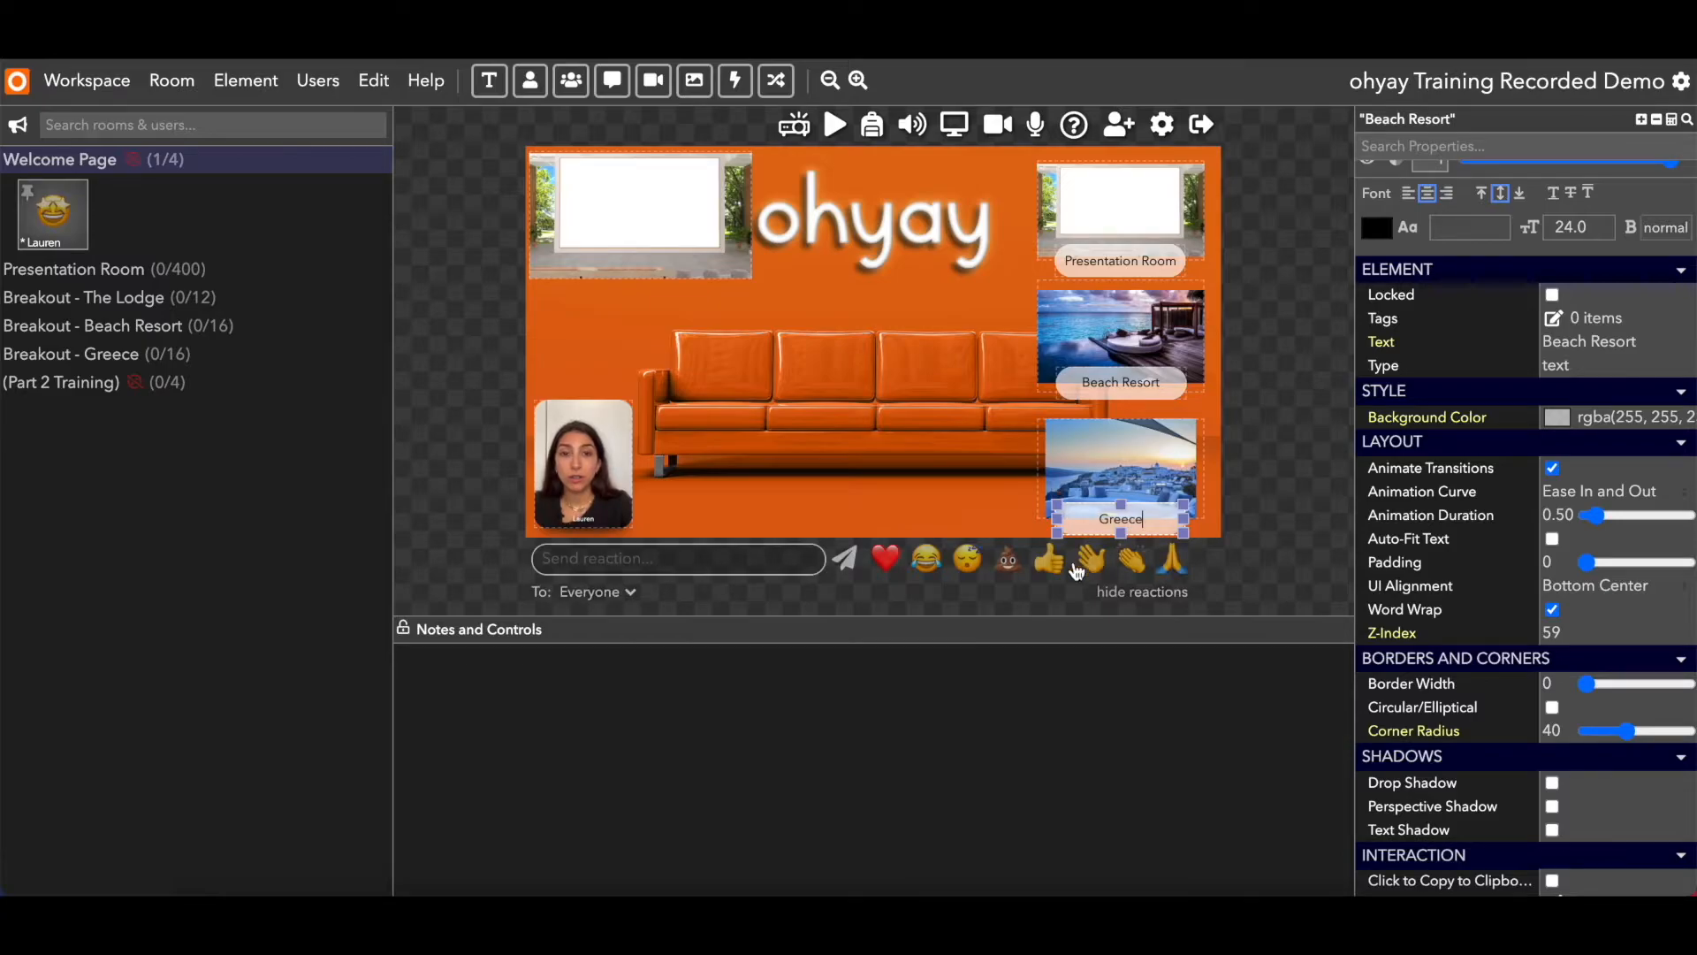
{"action": "left_click", "coordinate": [916, 490]}
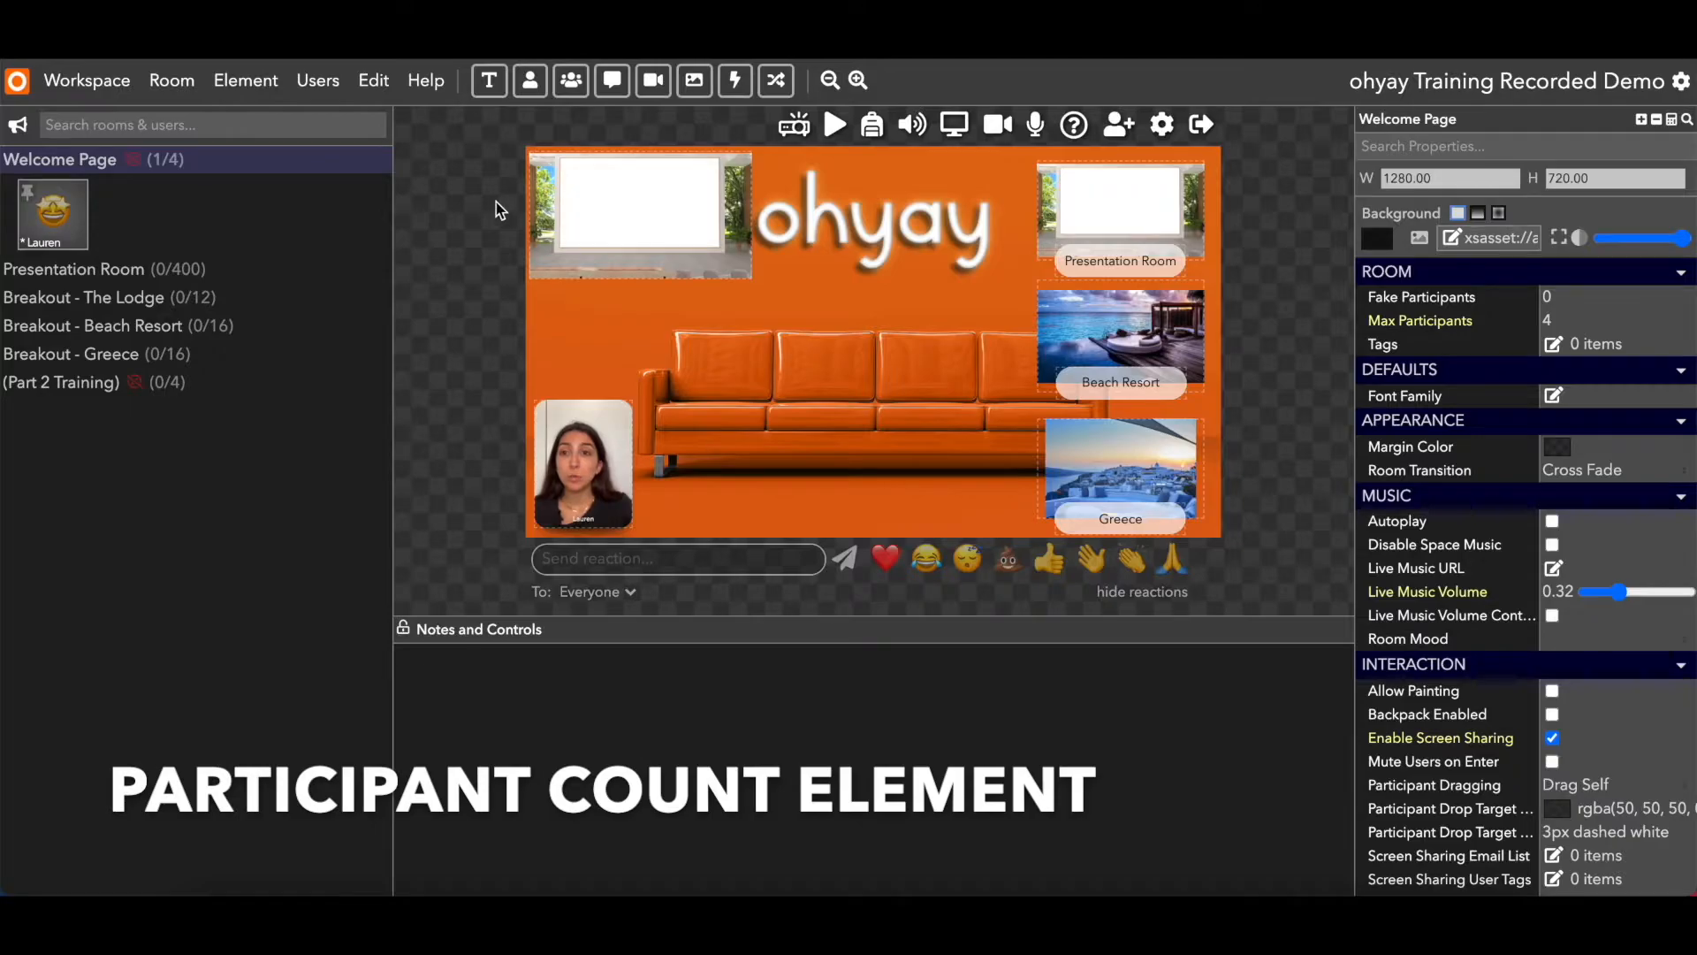
Insert a Participant Count element and shift it along the sofa to about X 640, Y 300
{"action": "left_click", "coordinate": [259, 88]}
{"action": "mouse_move", "coordinate": [287, 122]}
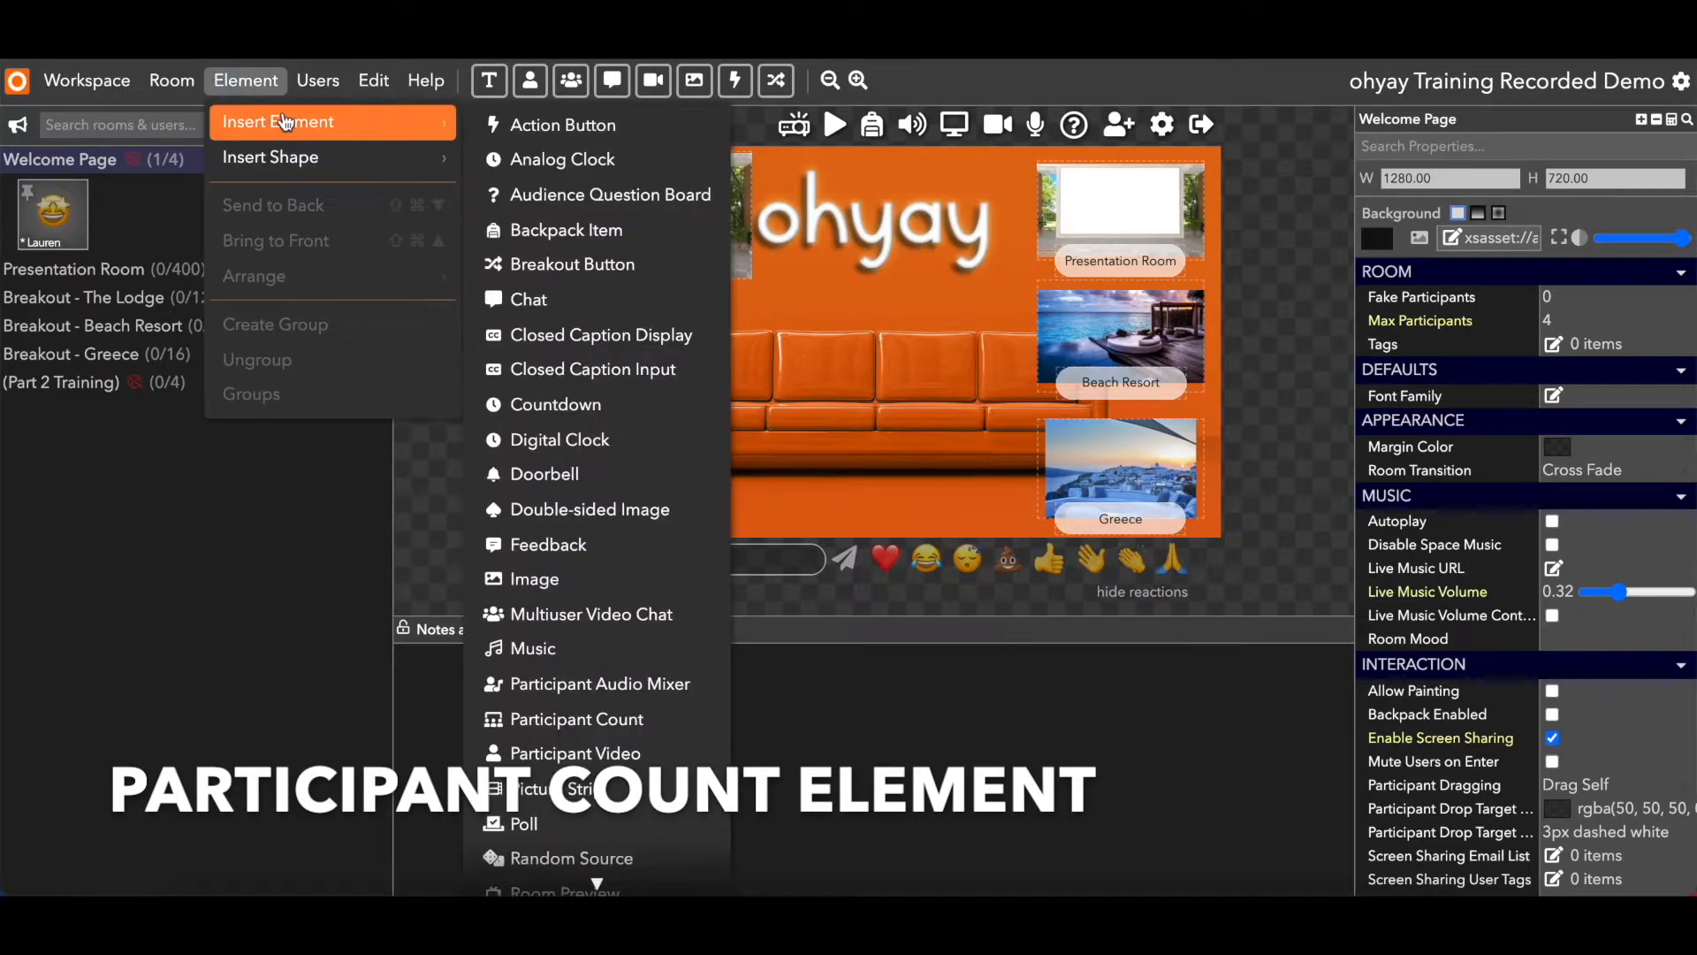
{"action": "scroll", "coordinate": [541, 489], "scroll_direction": "down", "scroll_amount": 3}
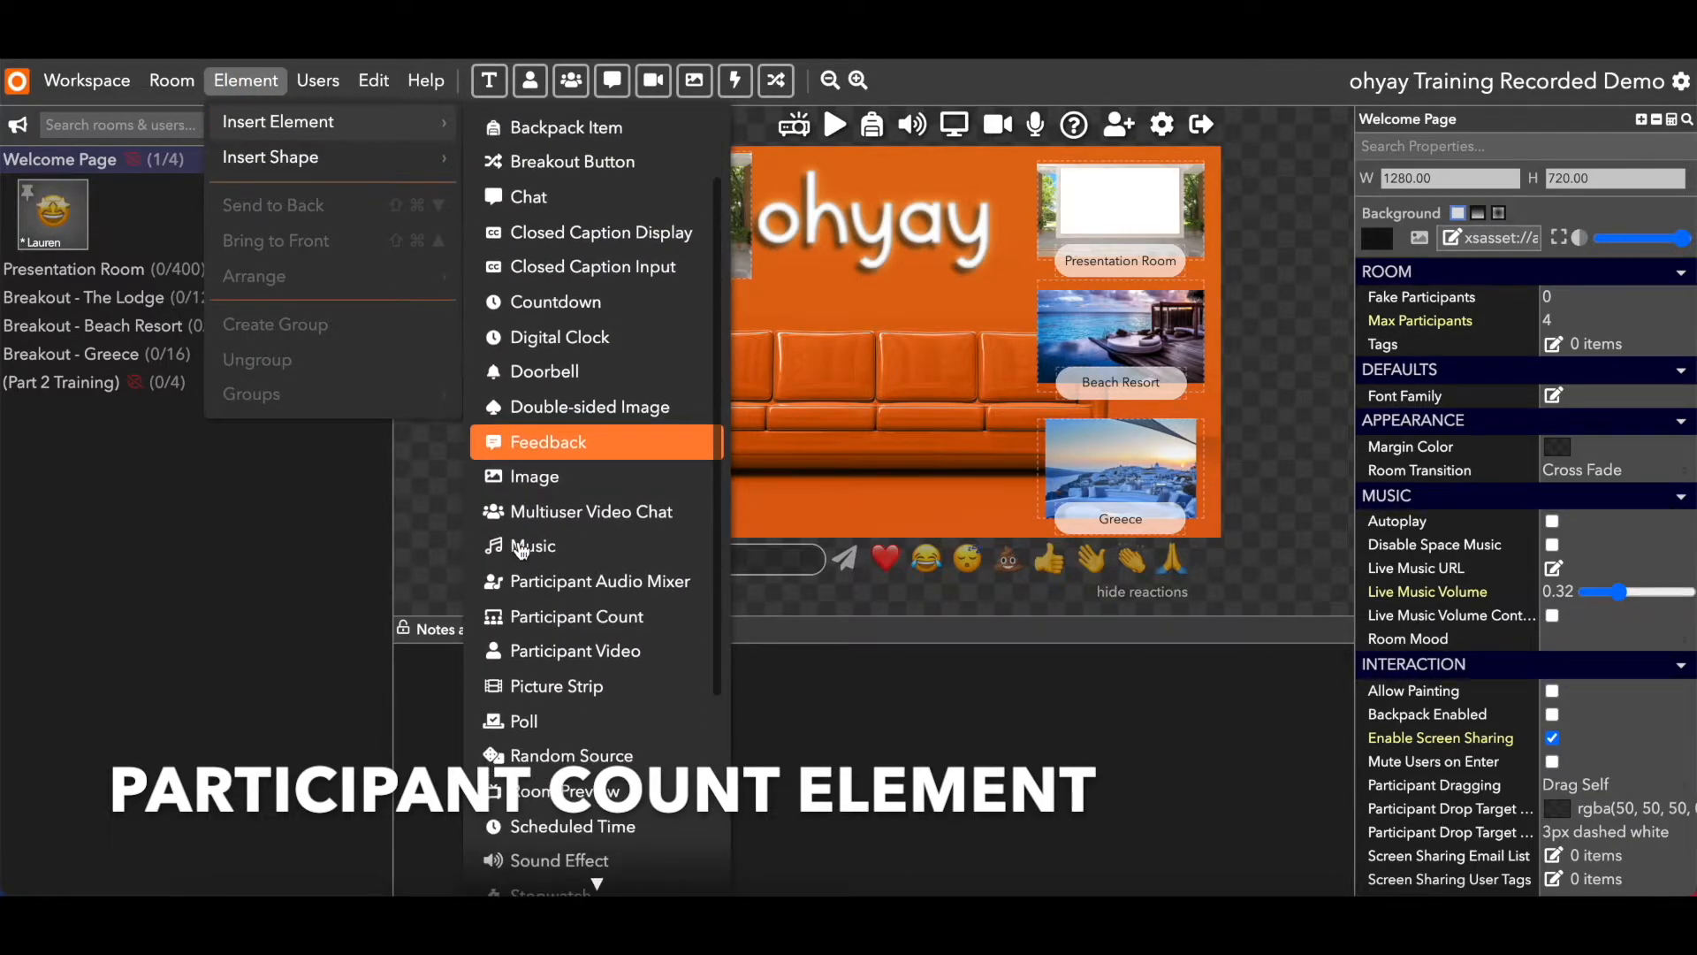
{"action": "left_click", "coordinate": [663, 614]}
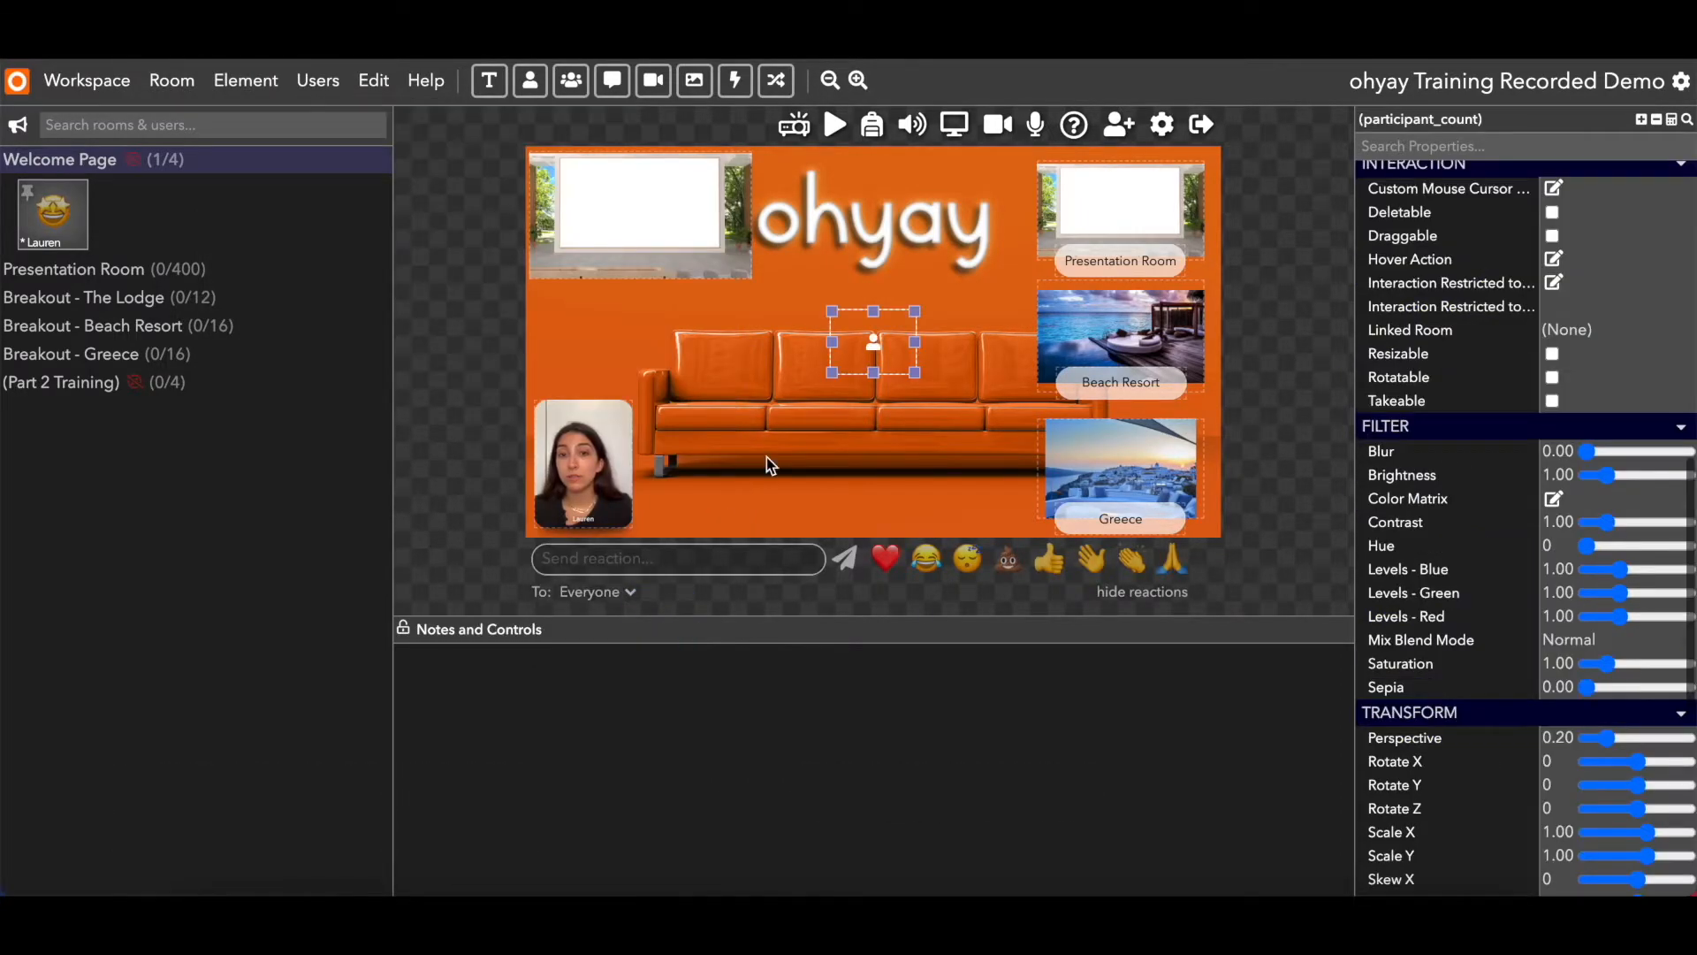
{"action": "left_click_drag", "start_coordinate": [857, 336], "coordinate": [869, 333]}
{"action": "left_click_drag", "start_coordinate": [883, 335], "coordinate": [904, 336]}
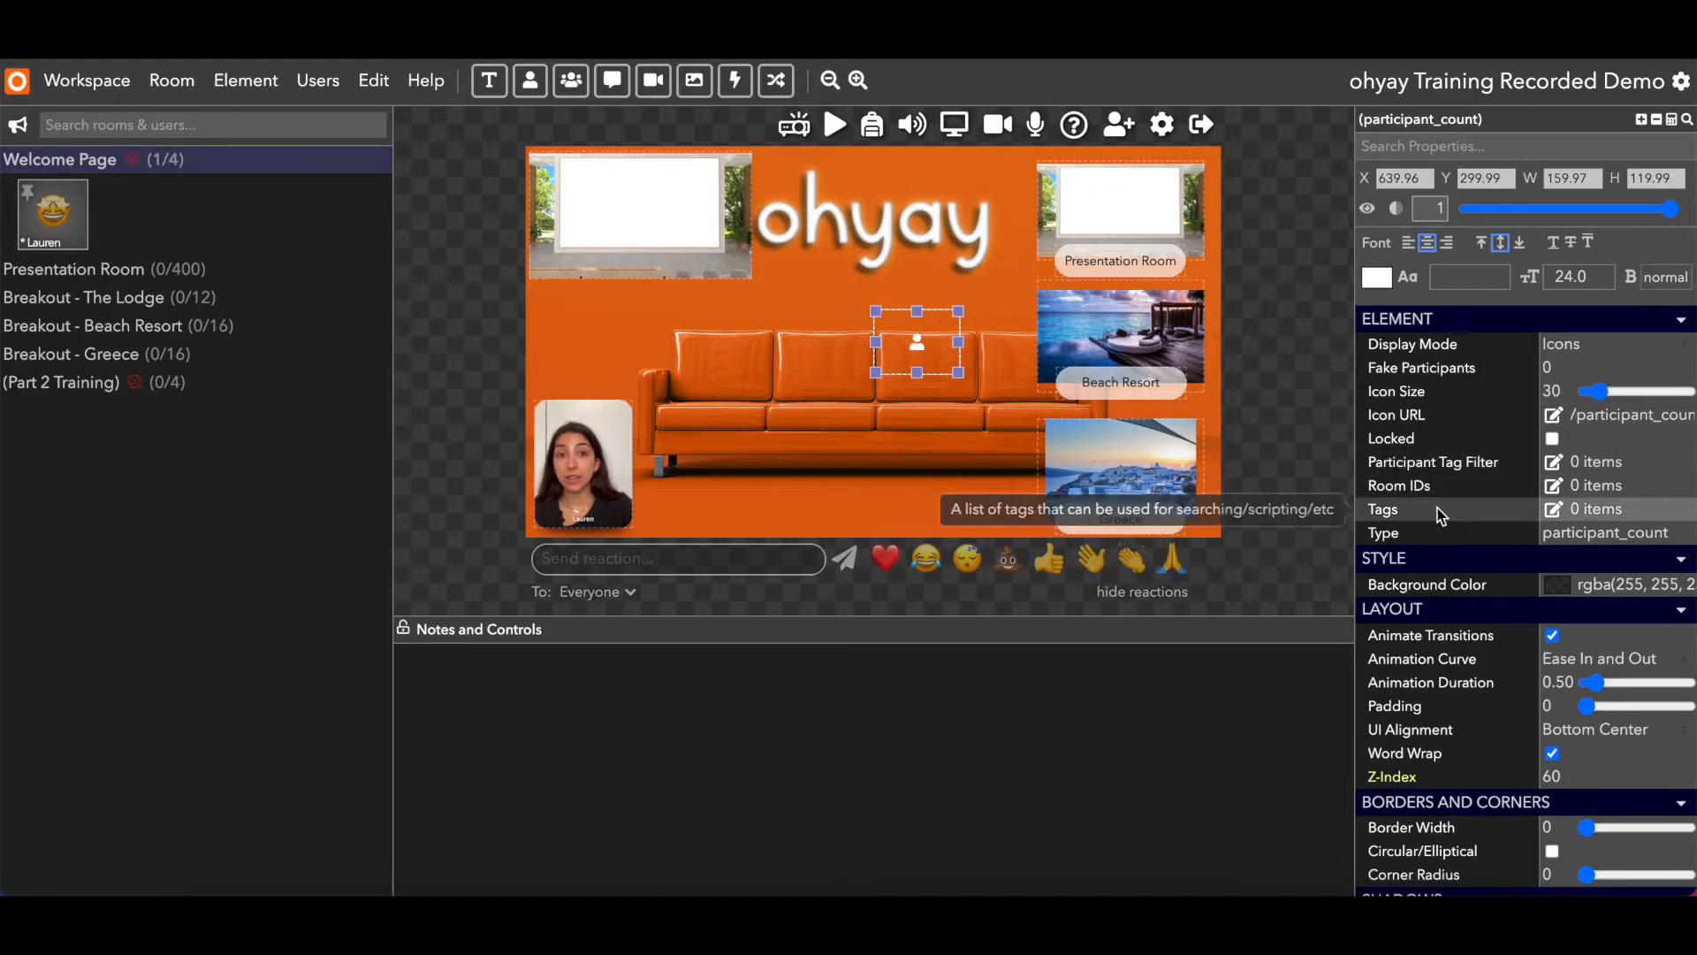
Set the Participant Count element's Room IDs to count the Presentation Room and save the list
{"action": "left_click", "coordinate": [1554, 486]}
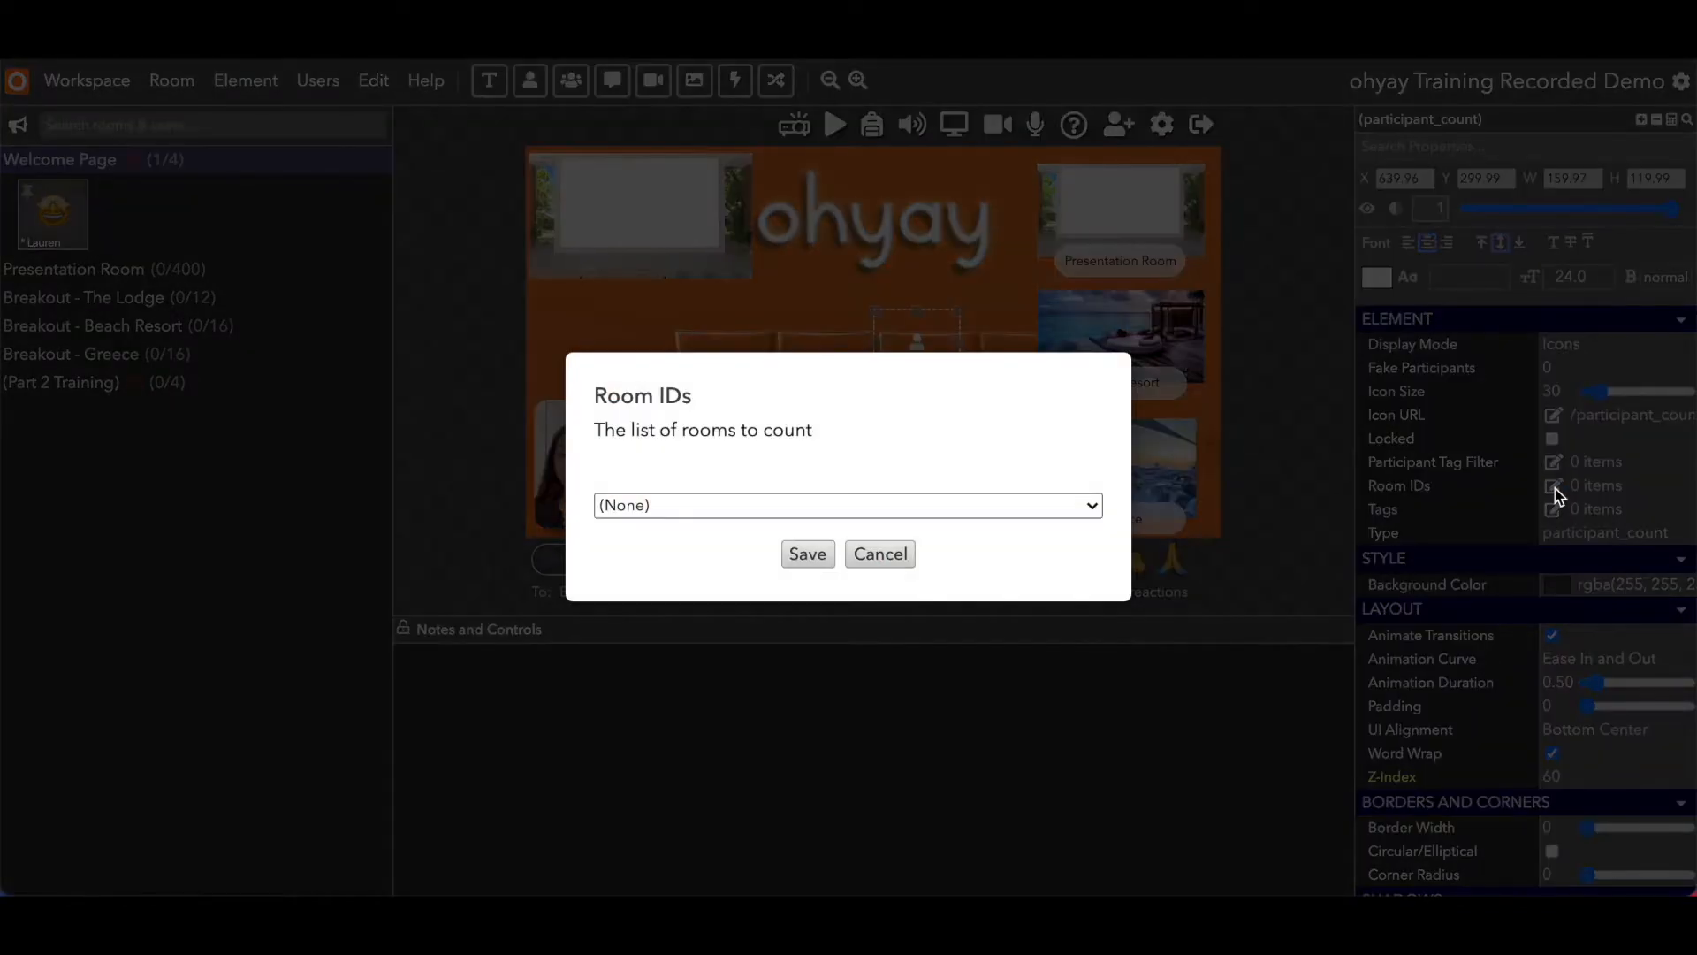
{"action": "left_click", "coordinate": [1140, 721]}
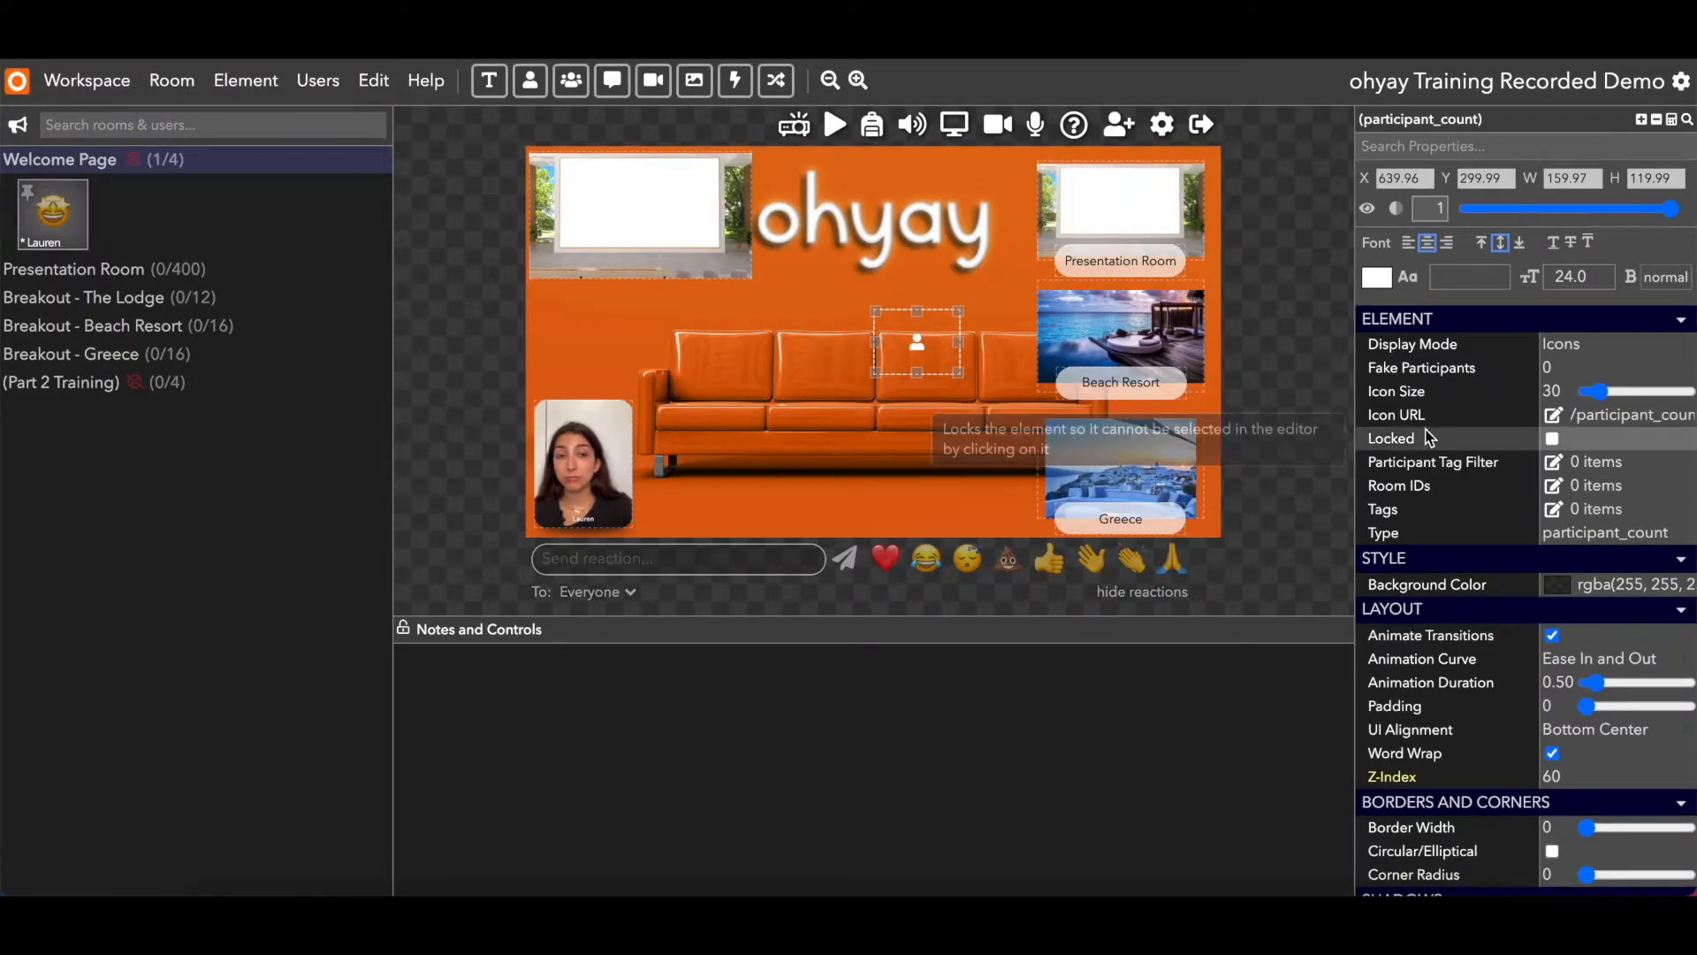
{"action": "left_click", "coordinate": [1553, 486]}
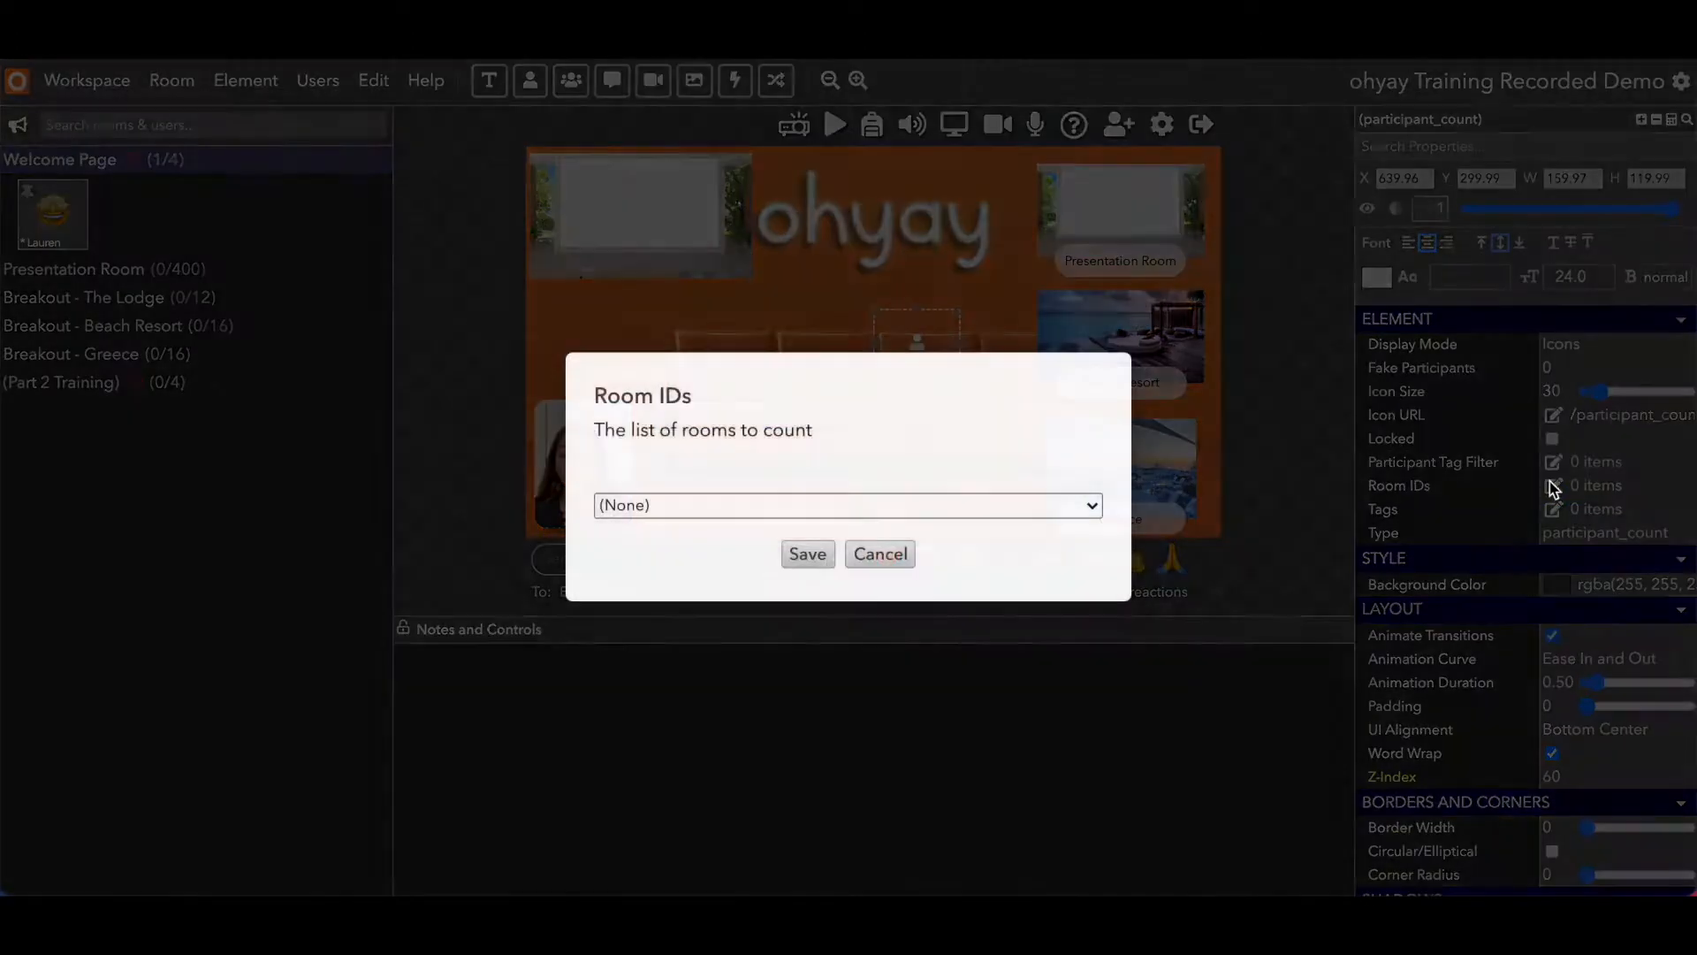
{"action": "left_click", "coordinate": [915, 509]}
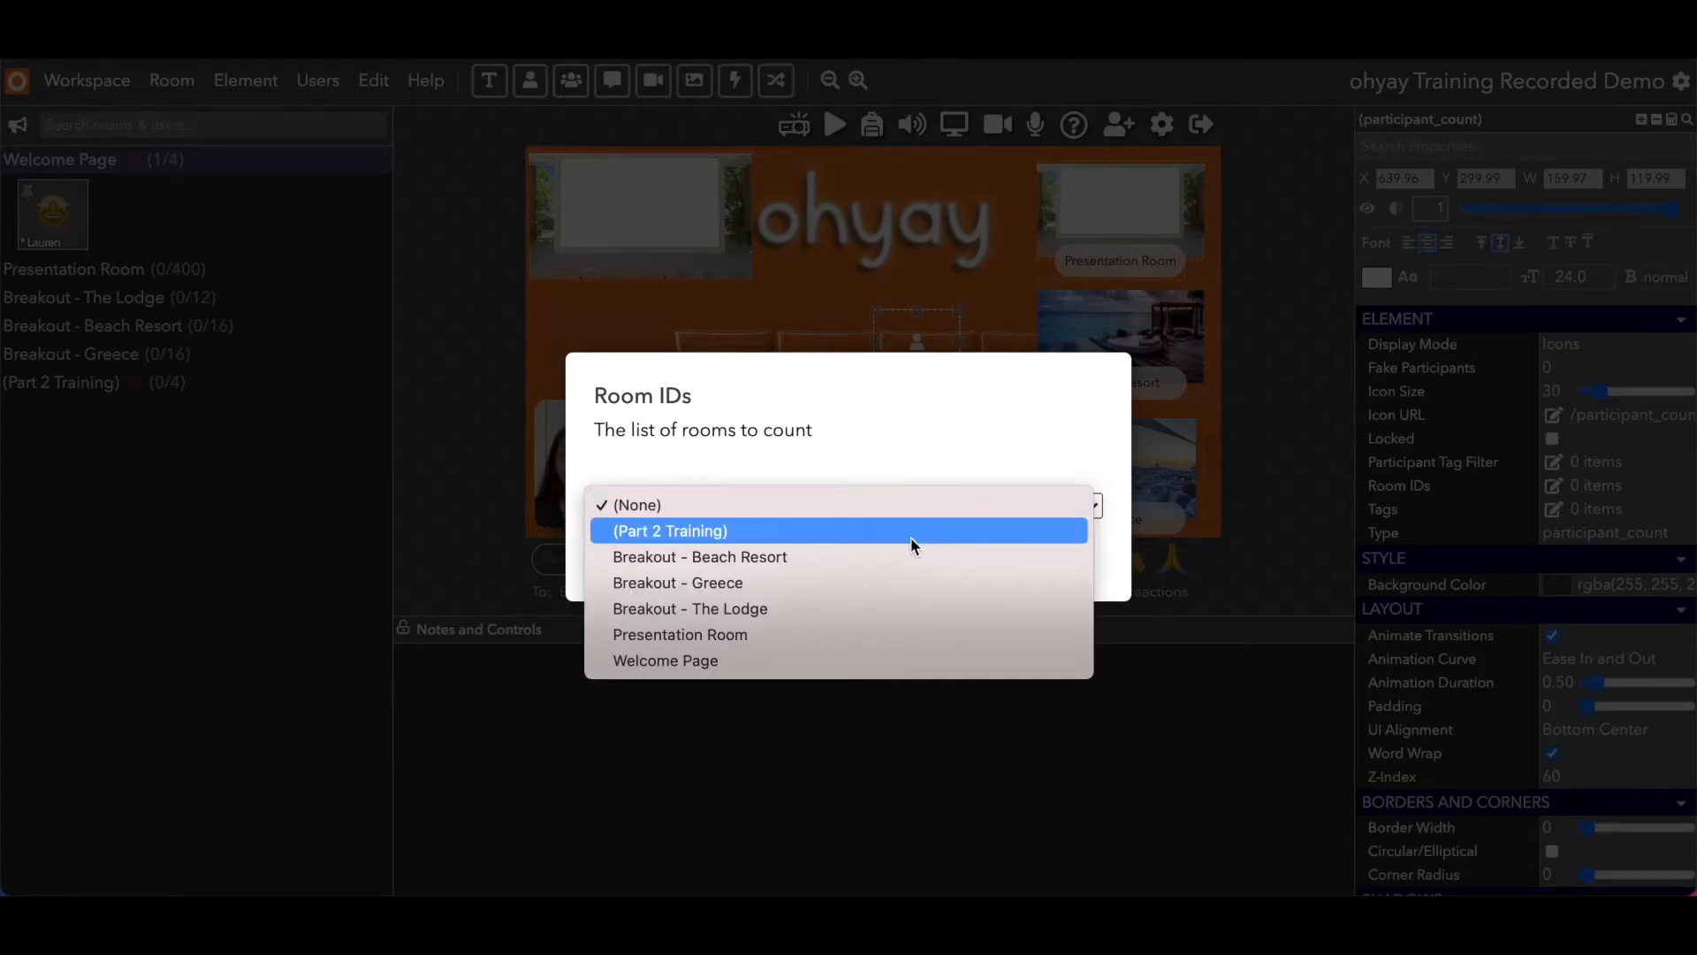
{"action": "left_click", "coordinate": [882, 634]}
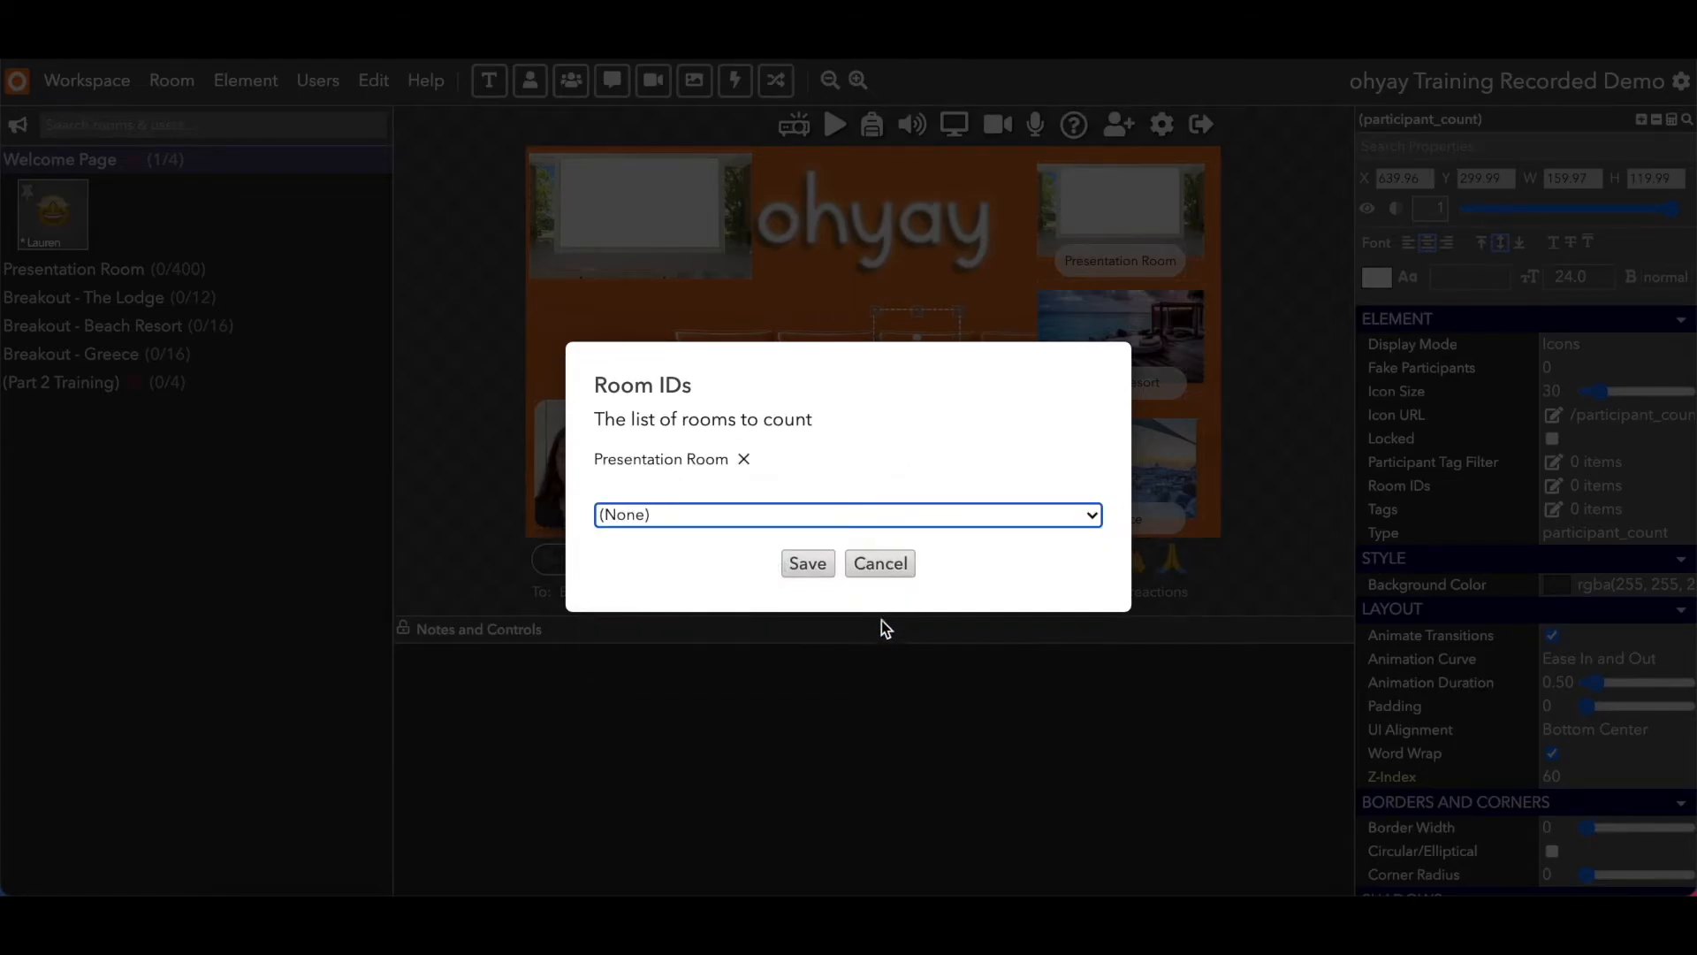
{"action": "left_click", "coordinate": [814, 573]}
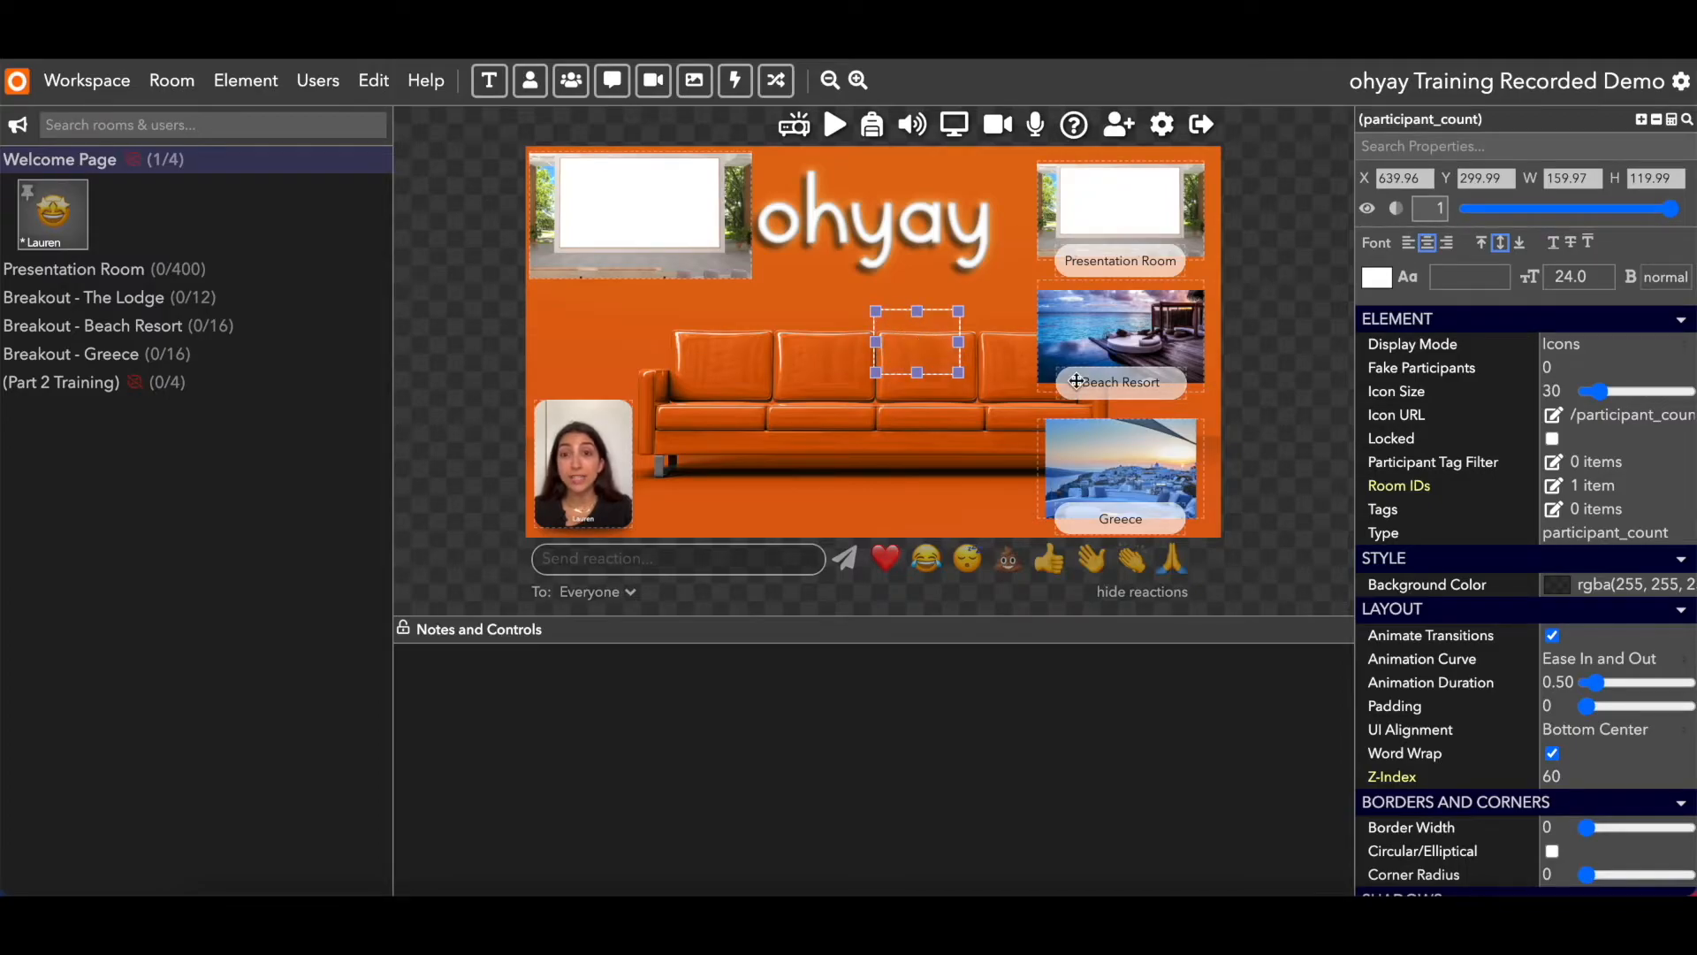
Replace the Presentation Room with the Welcome Page in the Participant Count element's Room IDs and save the list
{"action": "left_click", "coordinate": [1553, 486]}
{"action": "left_click", "coordinate": [743, 458]}
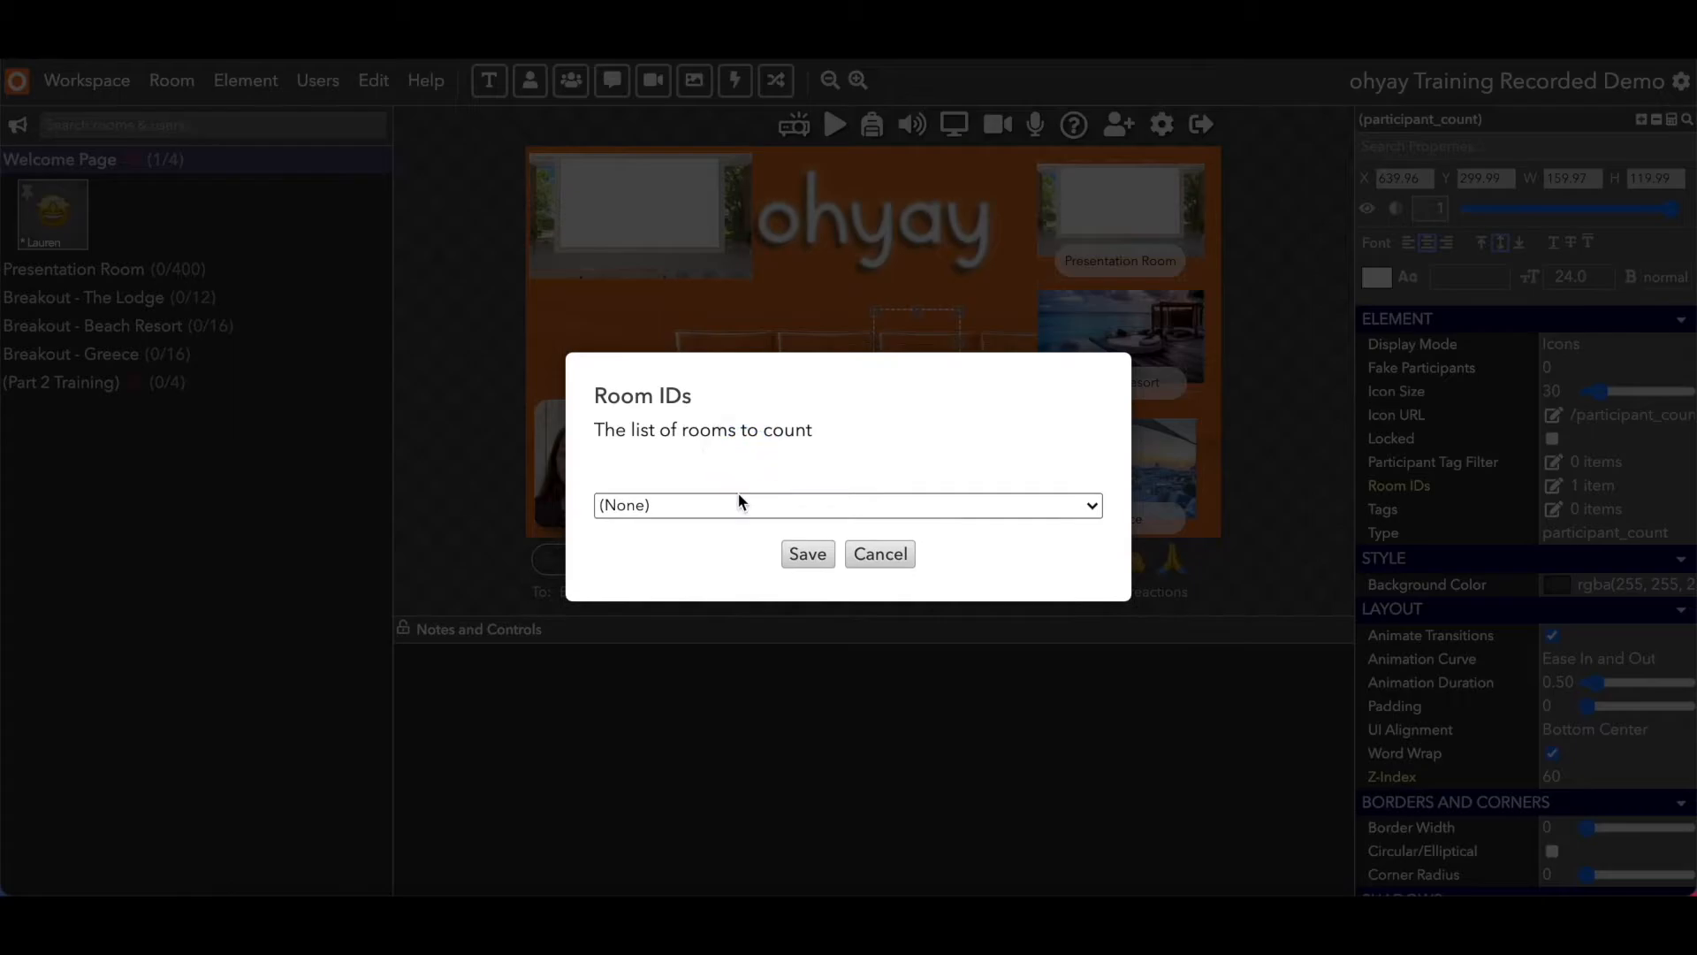
{"action": "left_click", "coordinate": [735, 506]}
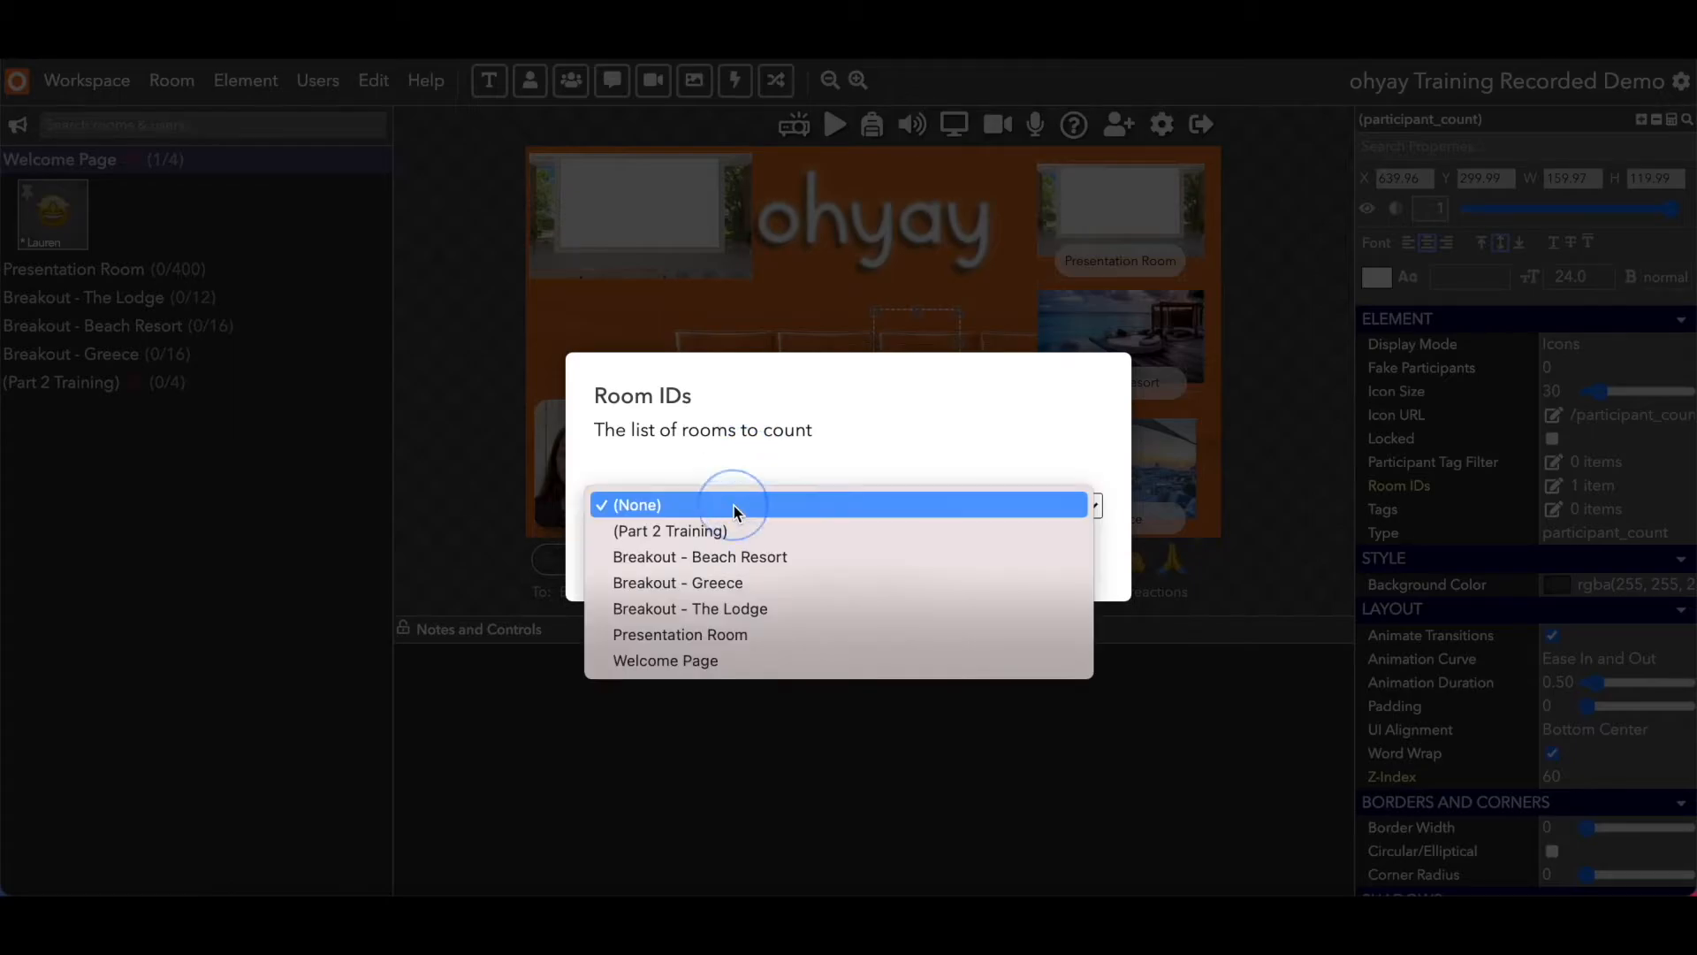
{"action": "left_click", "coordinate": [705, 663]}
{"action": "left_click", "coordinate": [807, 570]}
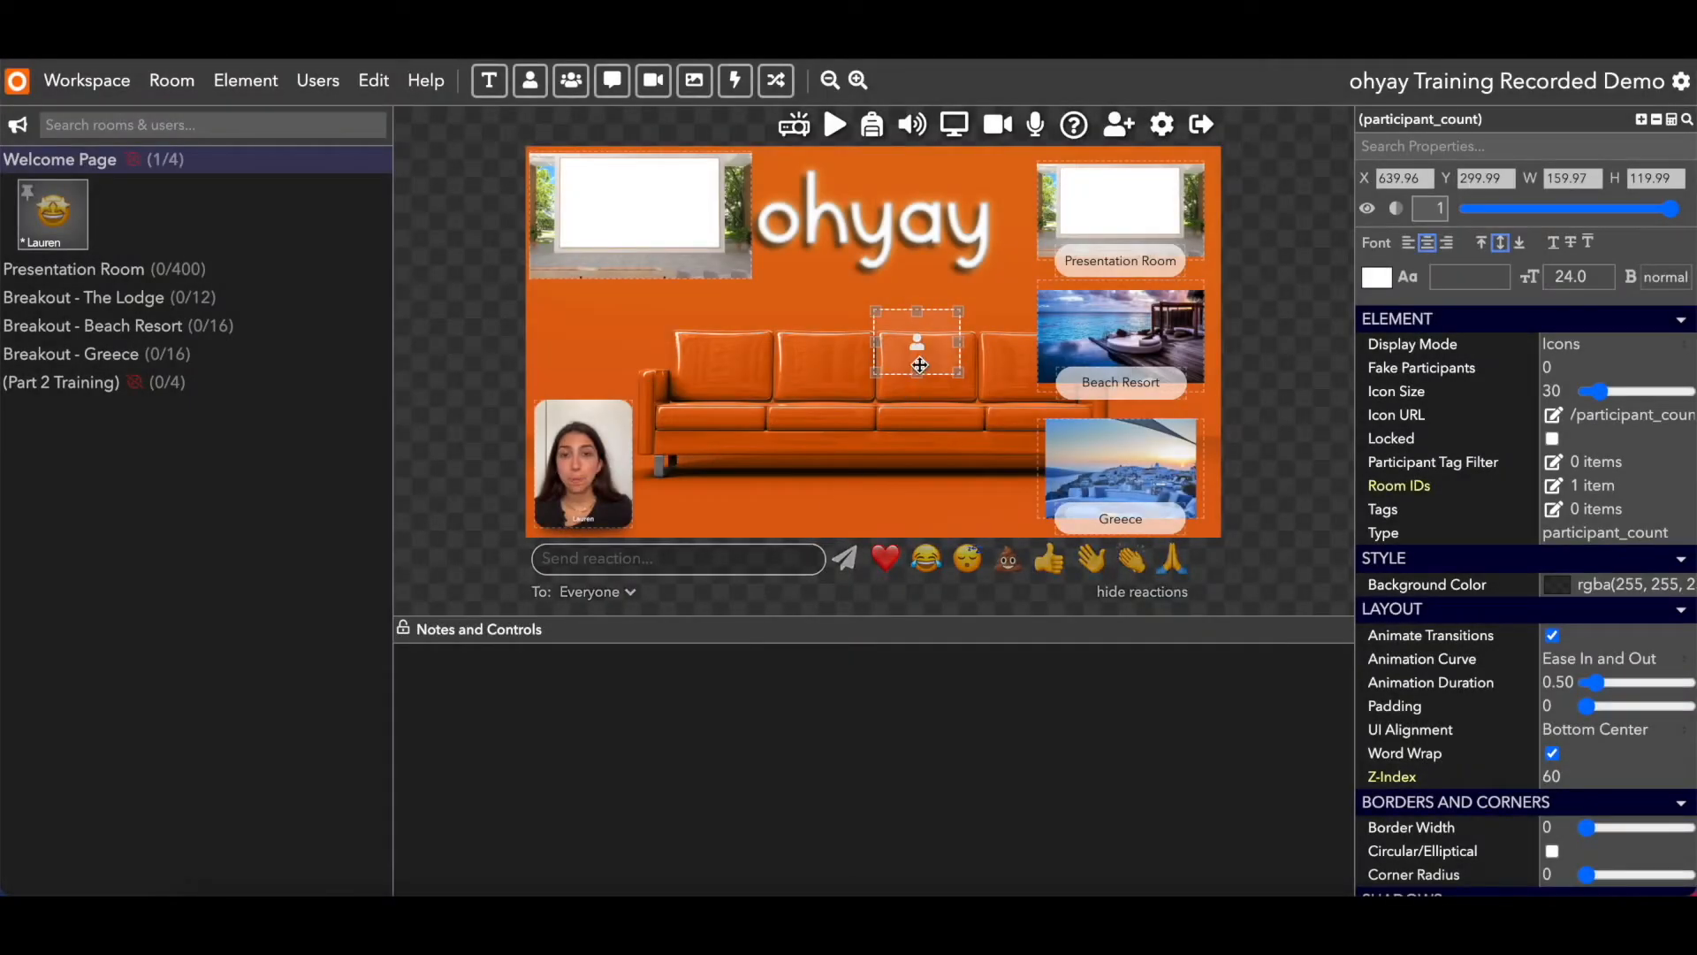
Move the Participant Count element to about X 651, Y 346 and try its Number and Icon and Number Only display modes
{"action": "left_click", "coordinate": [923, 387]}
{"action": "left_click_drag", "start_coordinate": [922, 387], "coordinate": [928, 373]}
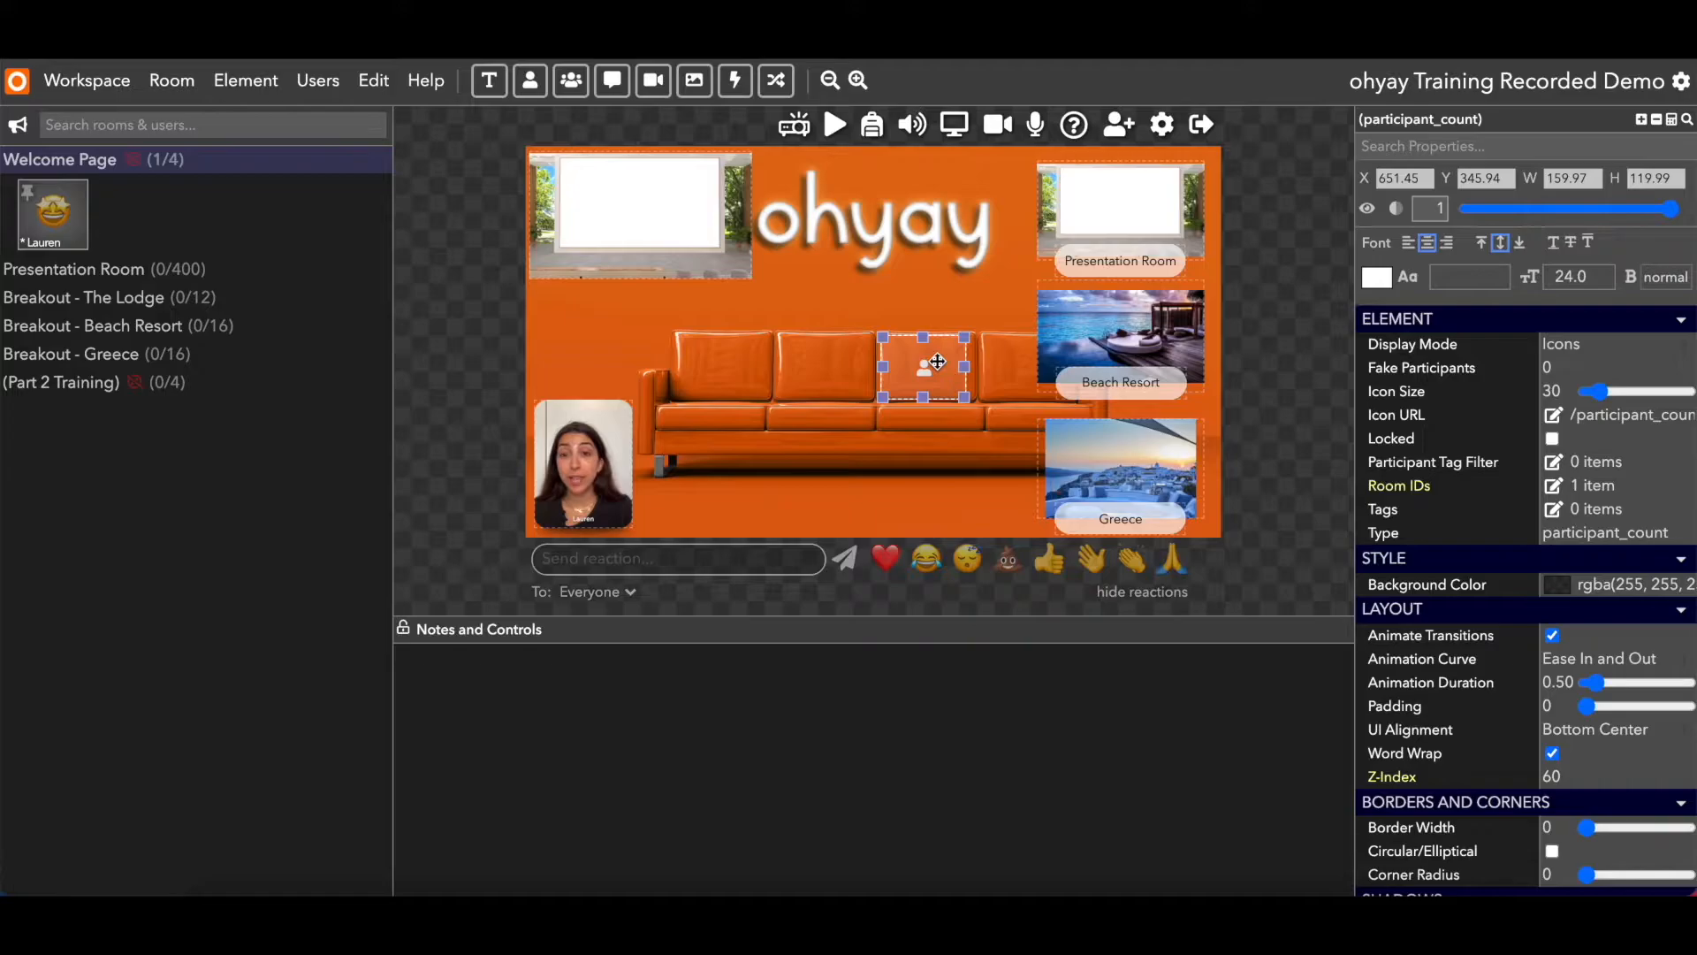
{"action": "left_click", "coordinate": [1574, 347]}
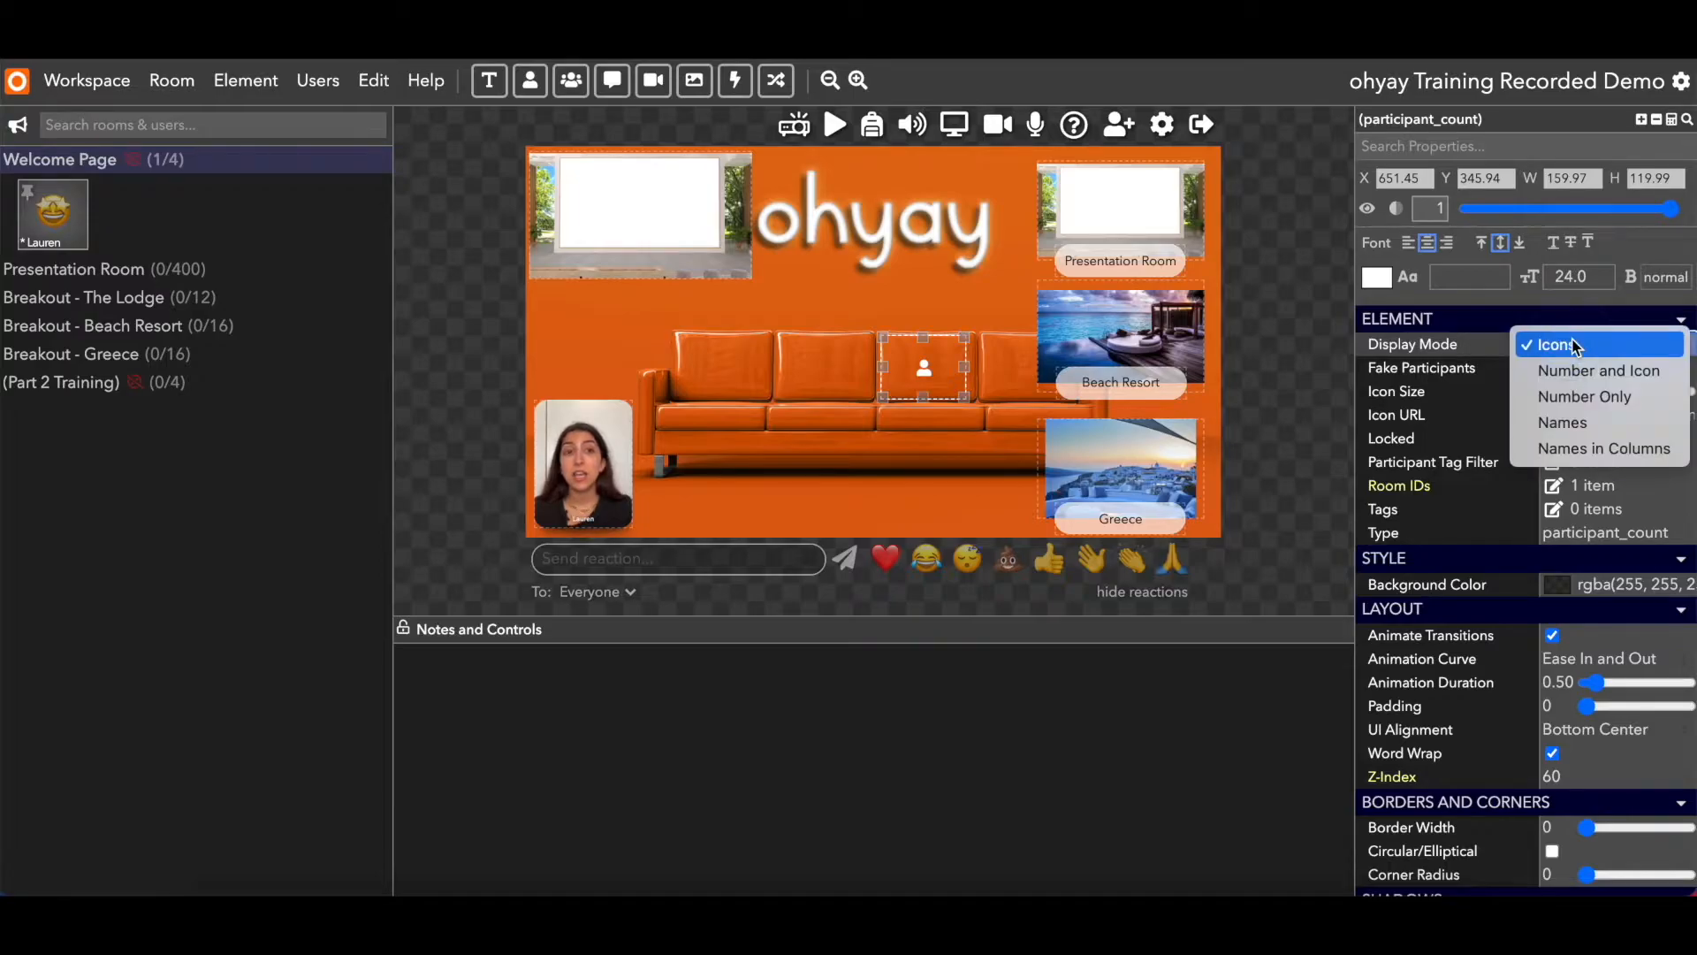
{"action": "left_click", "coordinate": [1582, 370]}
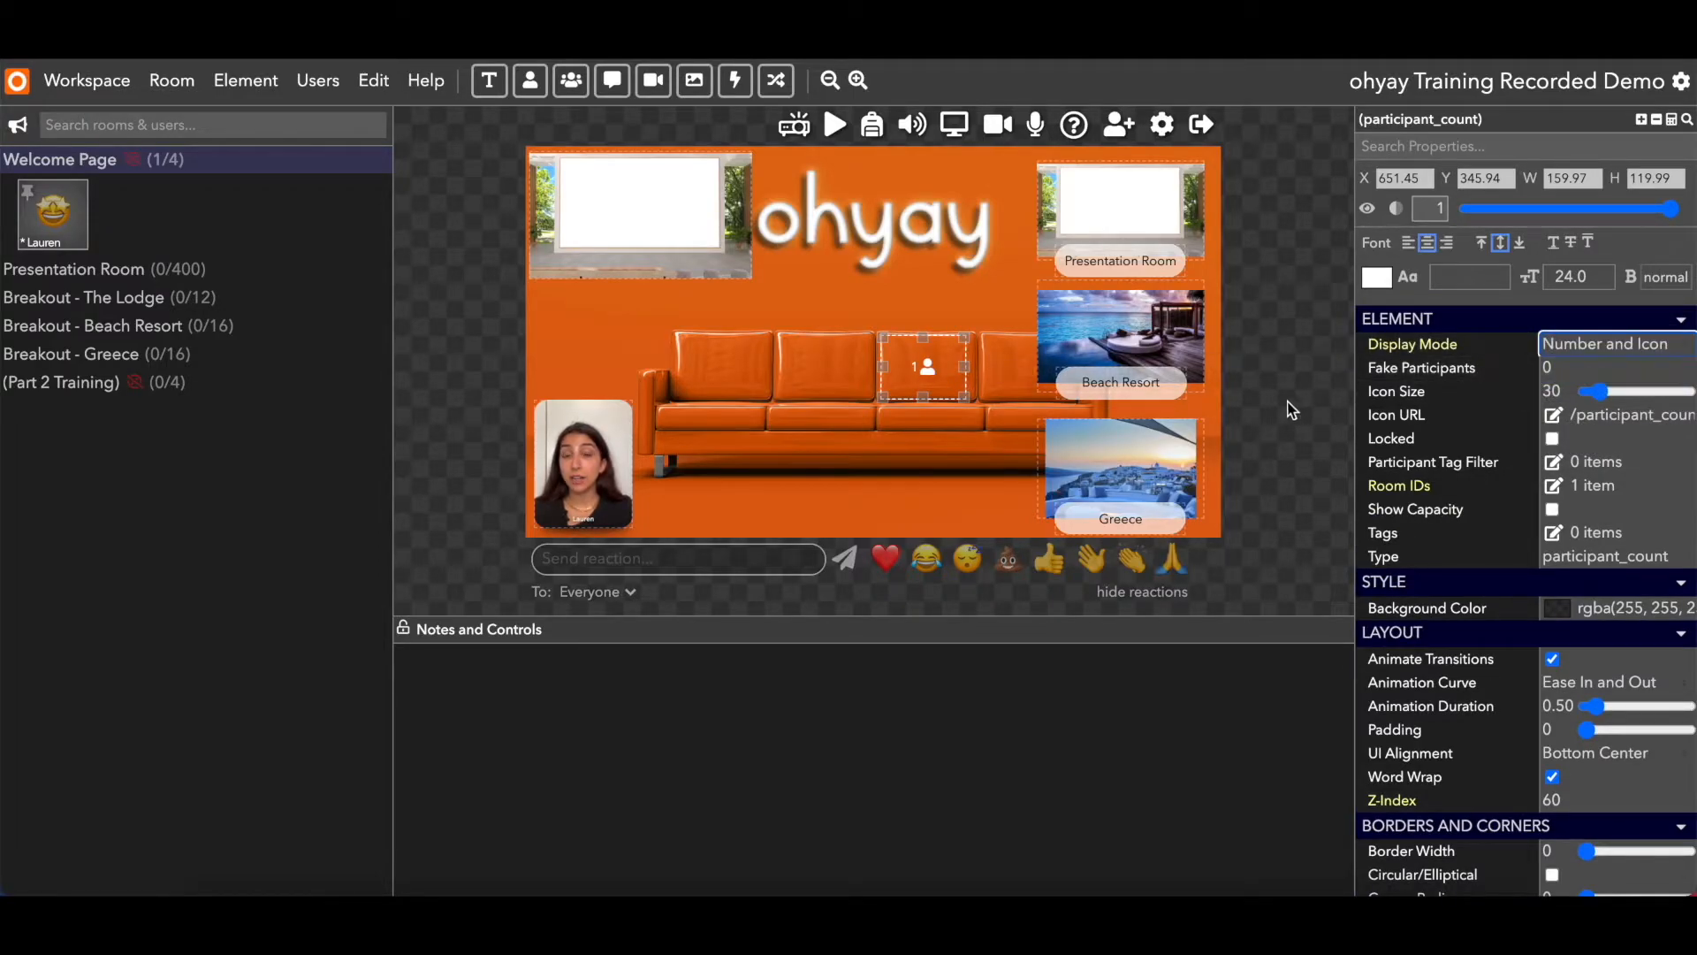
{"action": "left_click", "coordinate": [1580, 344]}
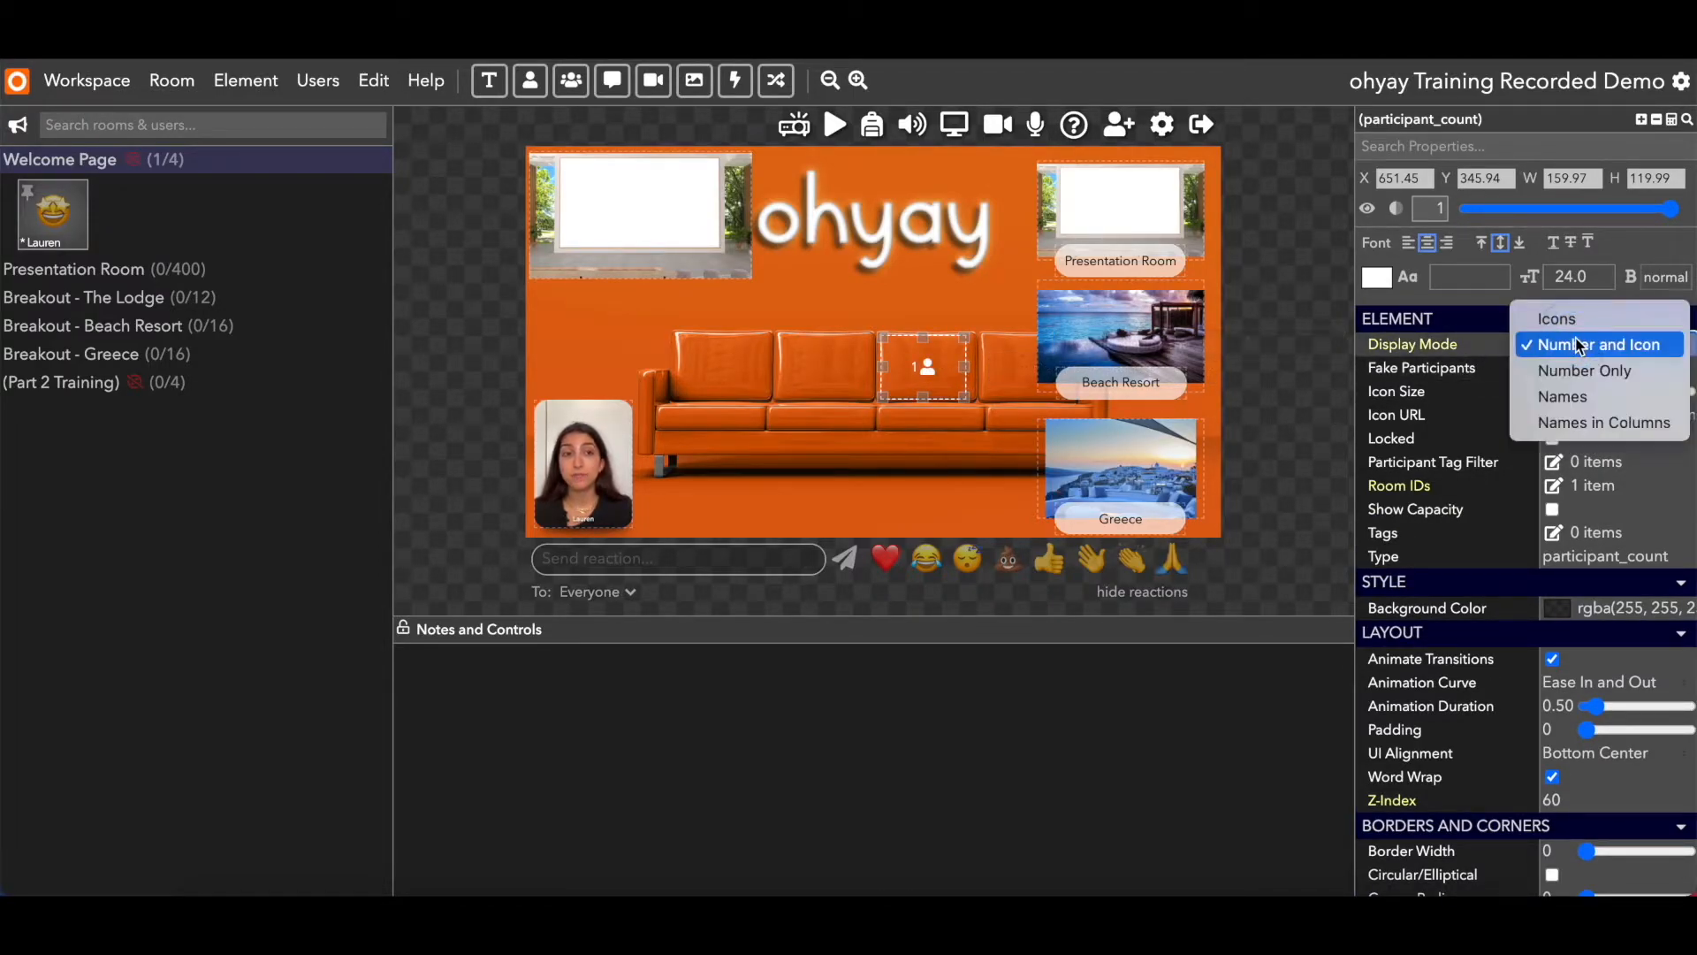
{"action": "left_click", "coordinate": [1582, 370]}
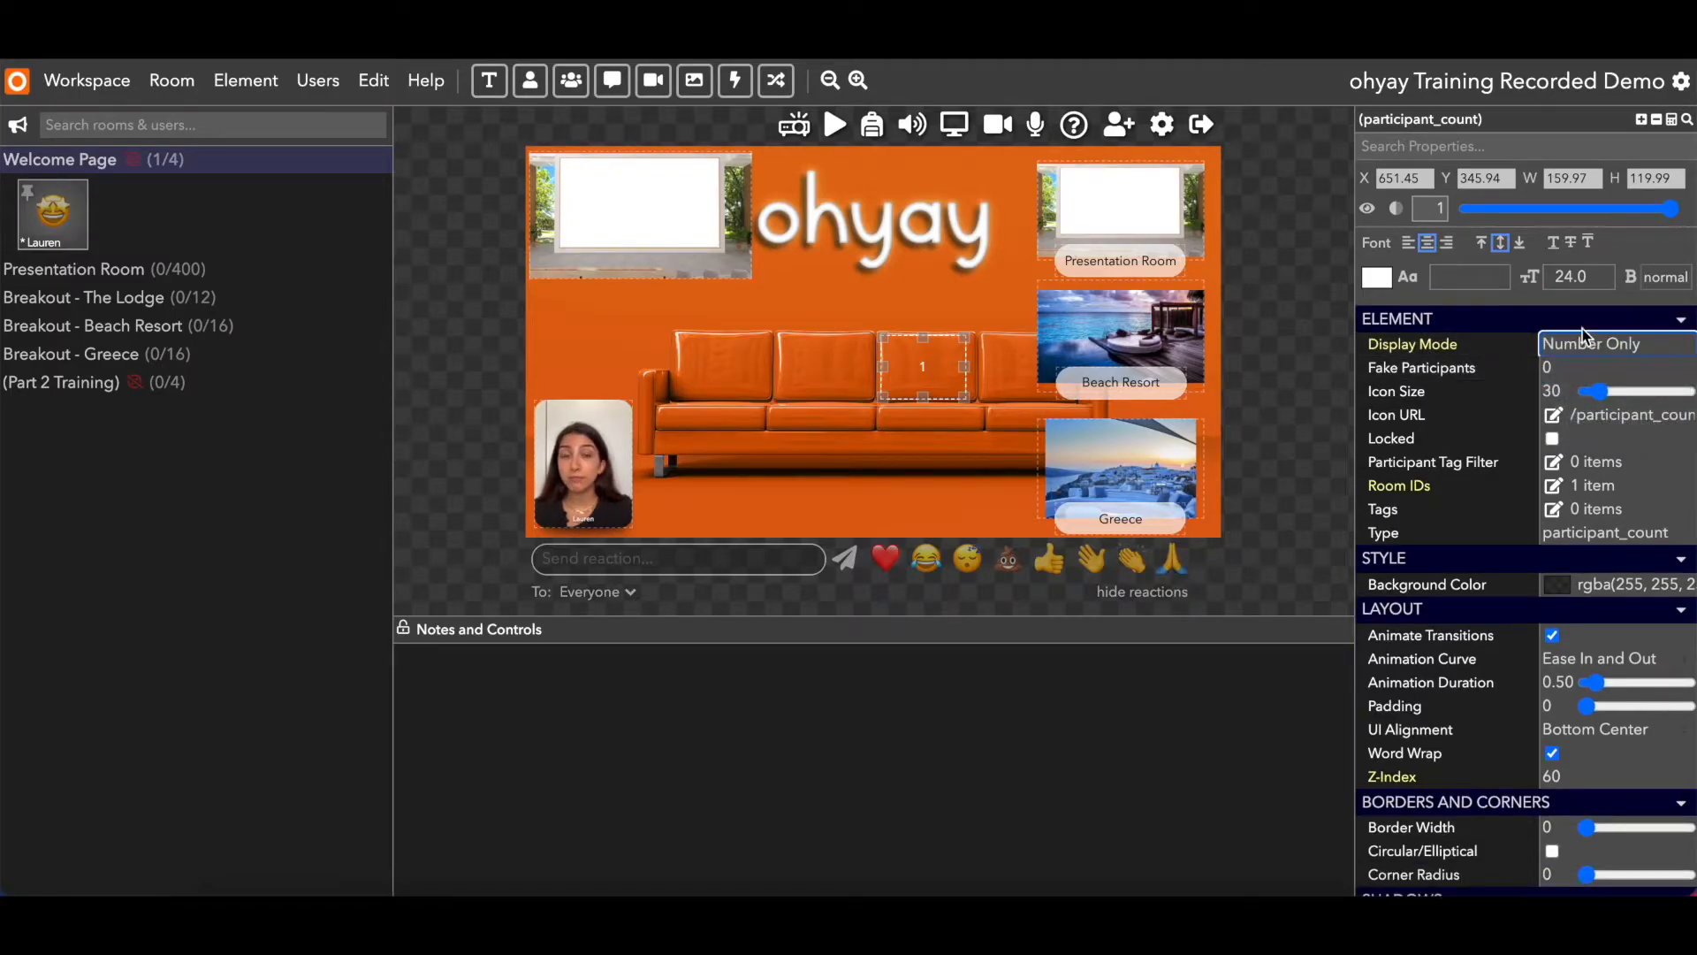
Set the Participant Count element's Display Mode to Names
{"action": "left_click", "coordinate": [1582, 329]}
{"action": "left_click", "coordinate": [1583, 326]}
{"action": "left_click", "coordinate": [1582, 340]}
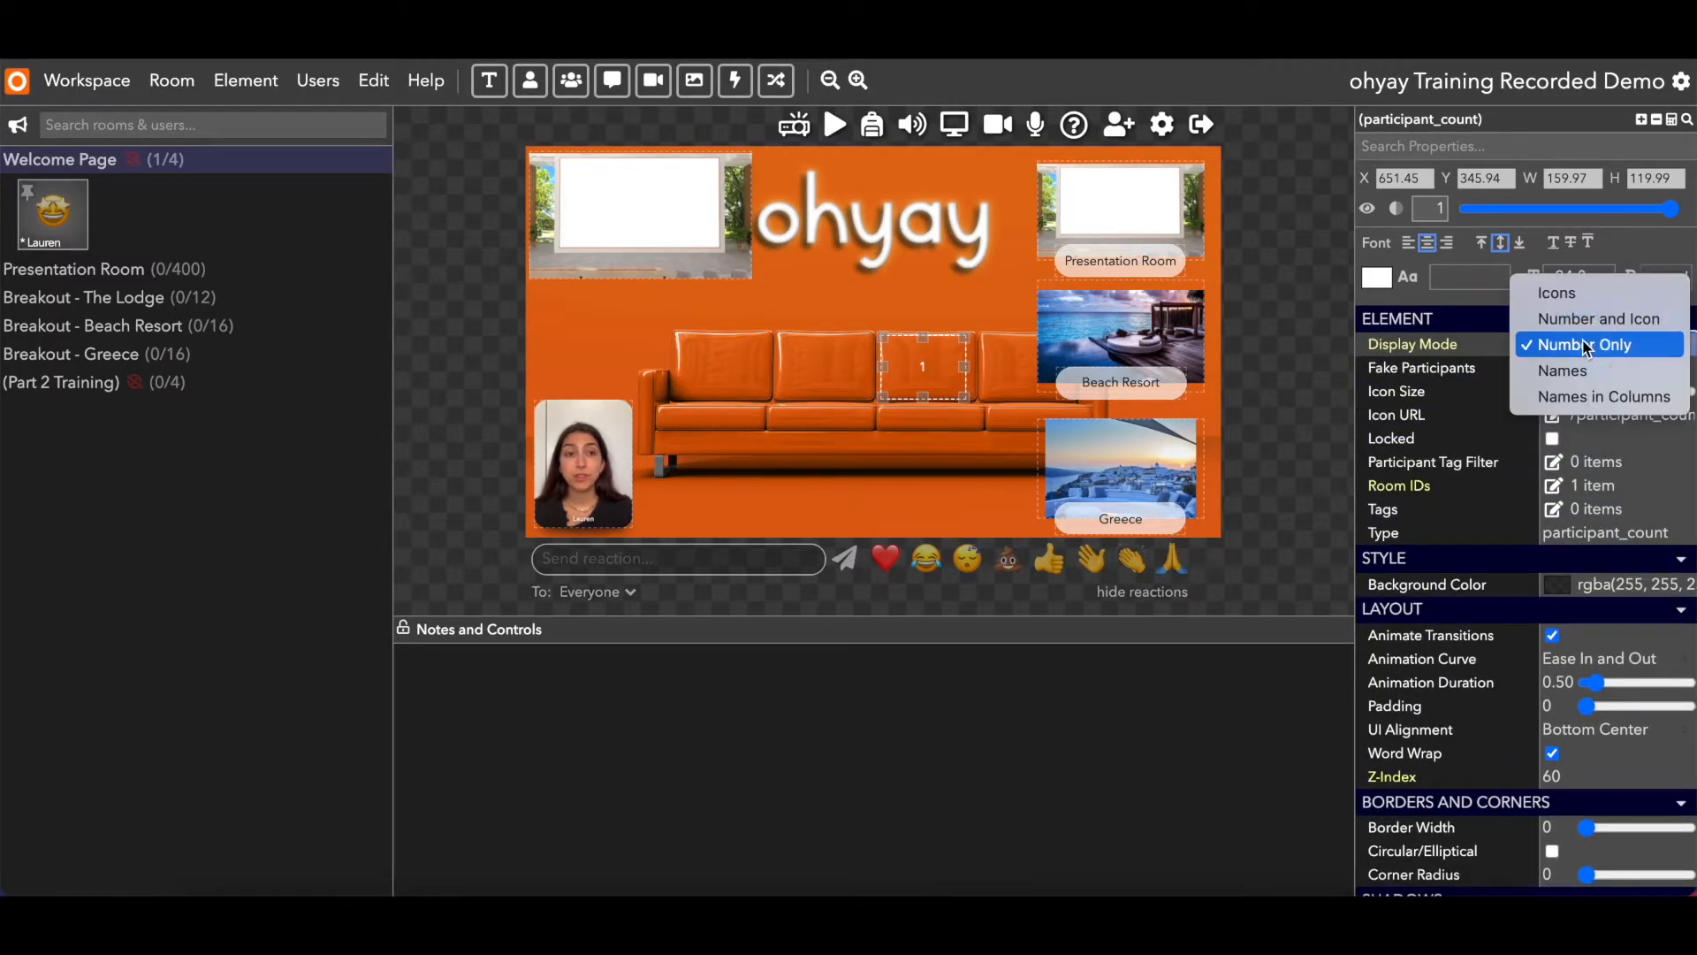
{"action": "left_click", "coordinate": [1584, 372]}
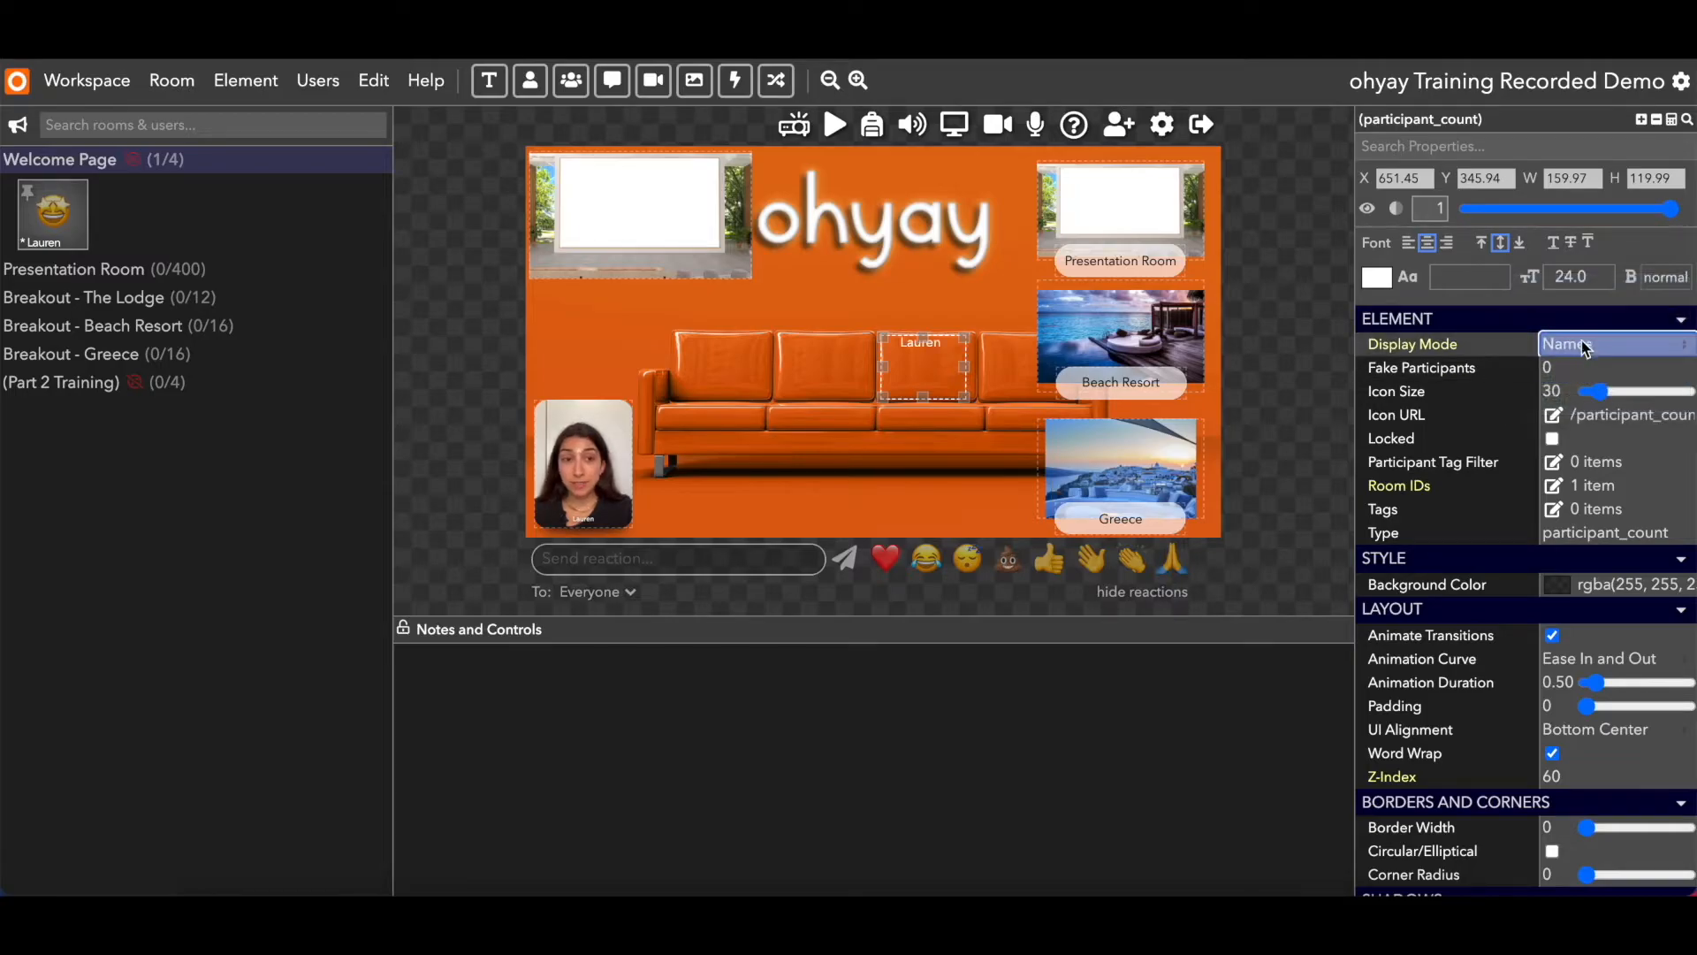
Try the Names in Columns display mode on the Participant Count element and return it to Names
{"action": "left_click", "coordinate": [1581, 346]}
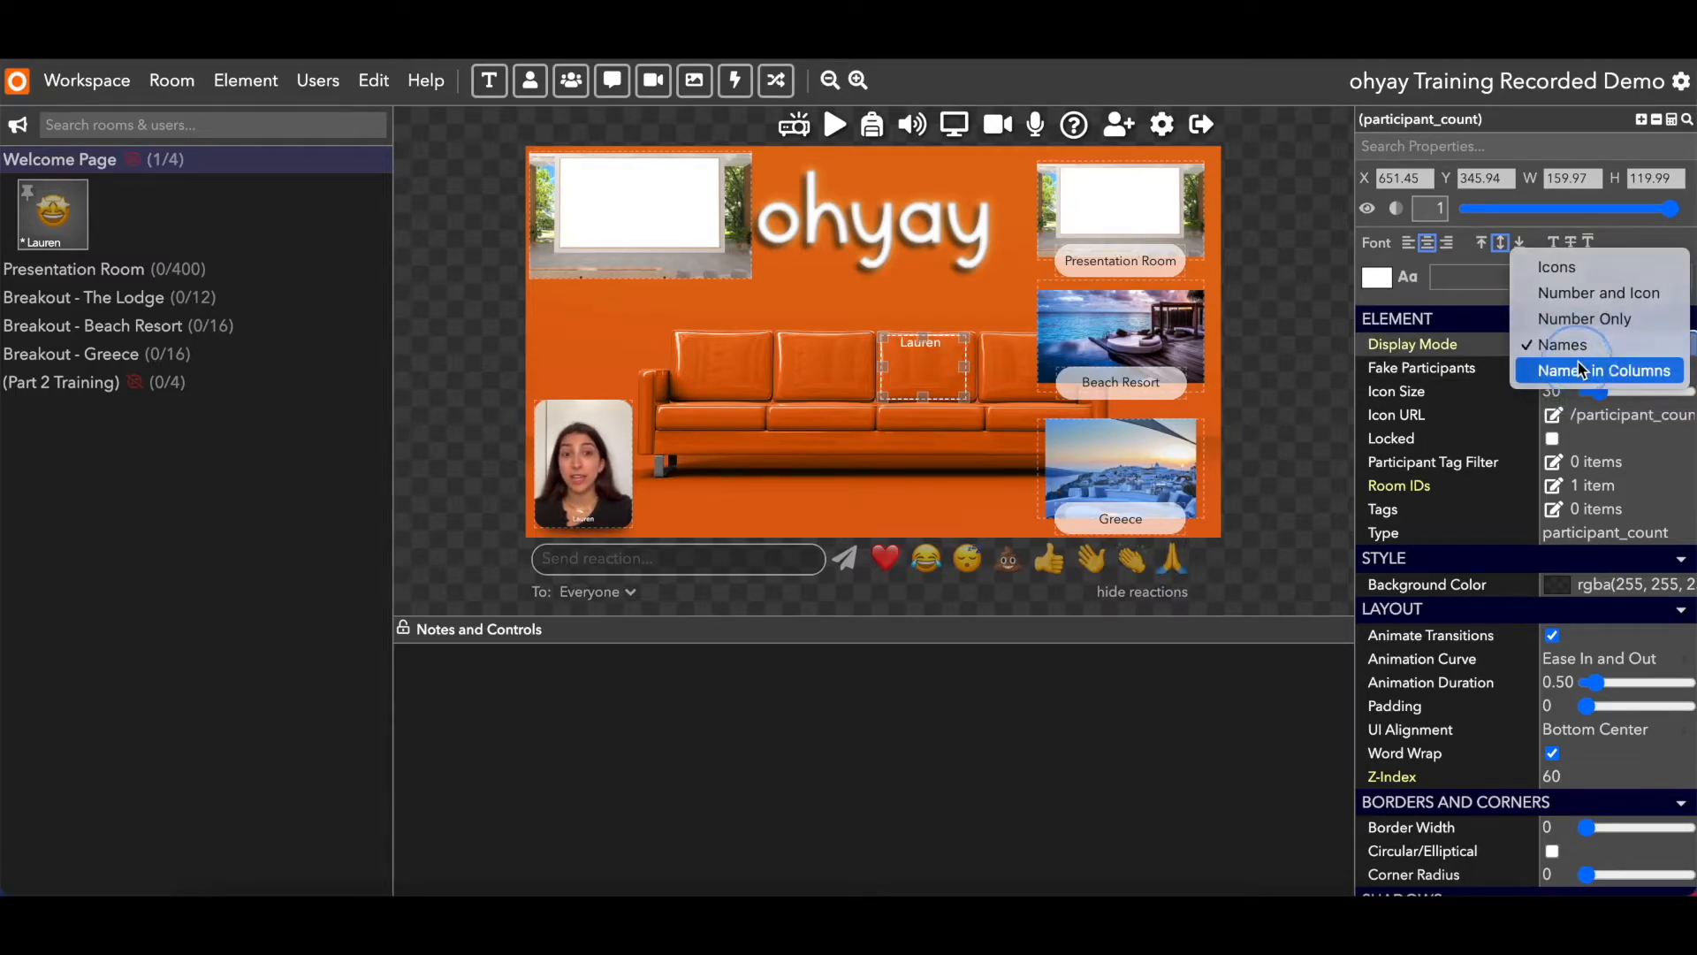
{"action": "left_click", "coordinate": [1578, 366]}
{"action": "left_click", "coordinate": [1580, 347]}
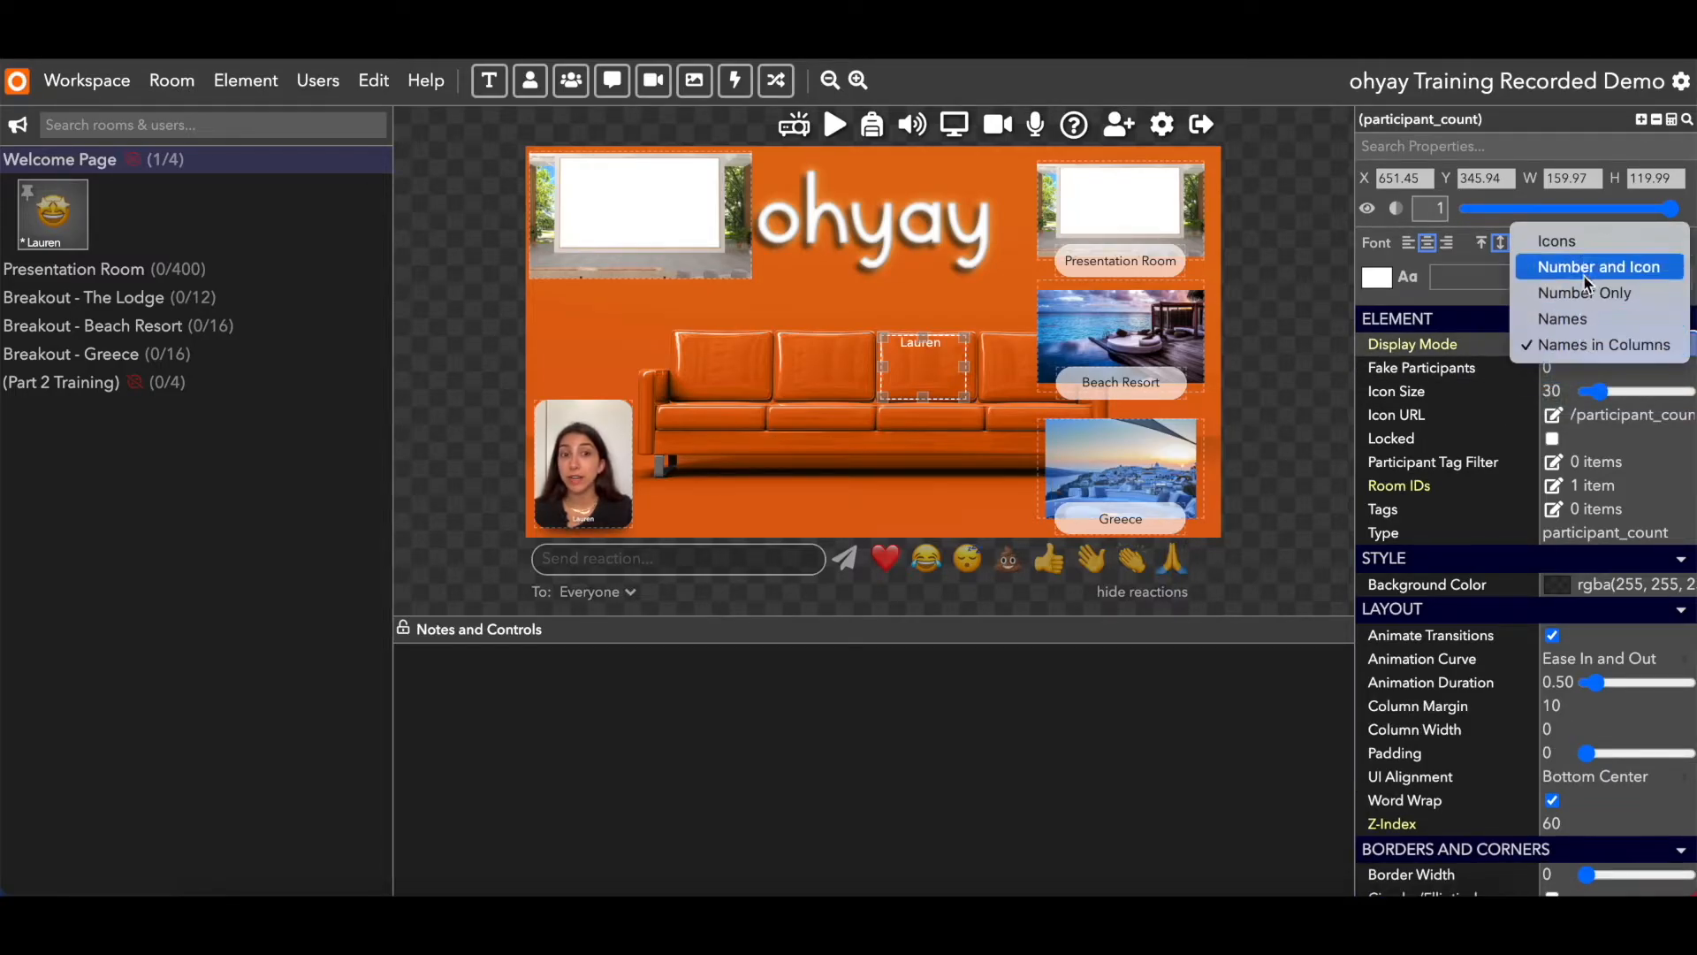
{"action": "left_click", "coordinate": [1574, 345]}
{"action": "key", "text": "Up"}
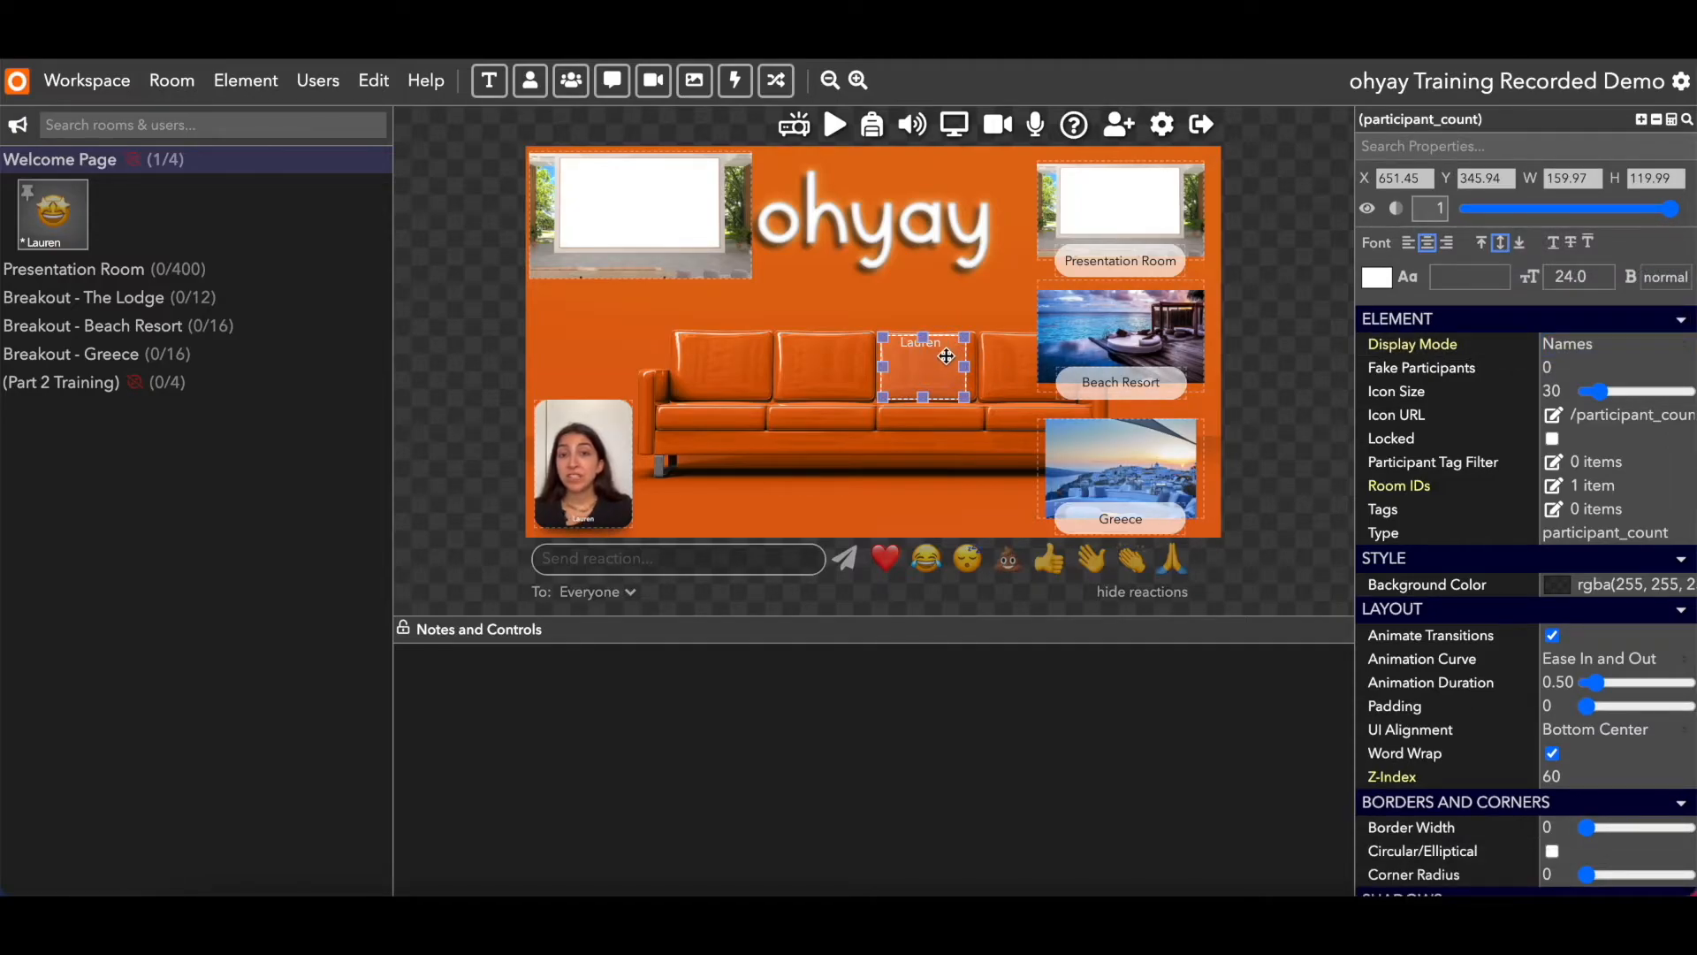
Nudge the Participant Count element to about X 655, Y 350 and set its font color to black
{"action": "left_click_drag", "start_coordinate": [947, 357], "coordinate": [948, 358]}
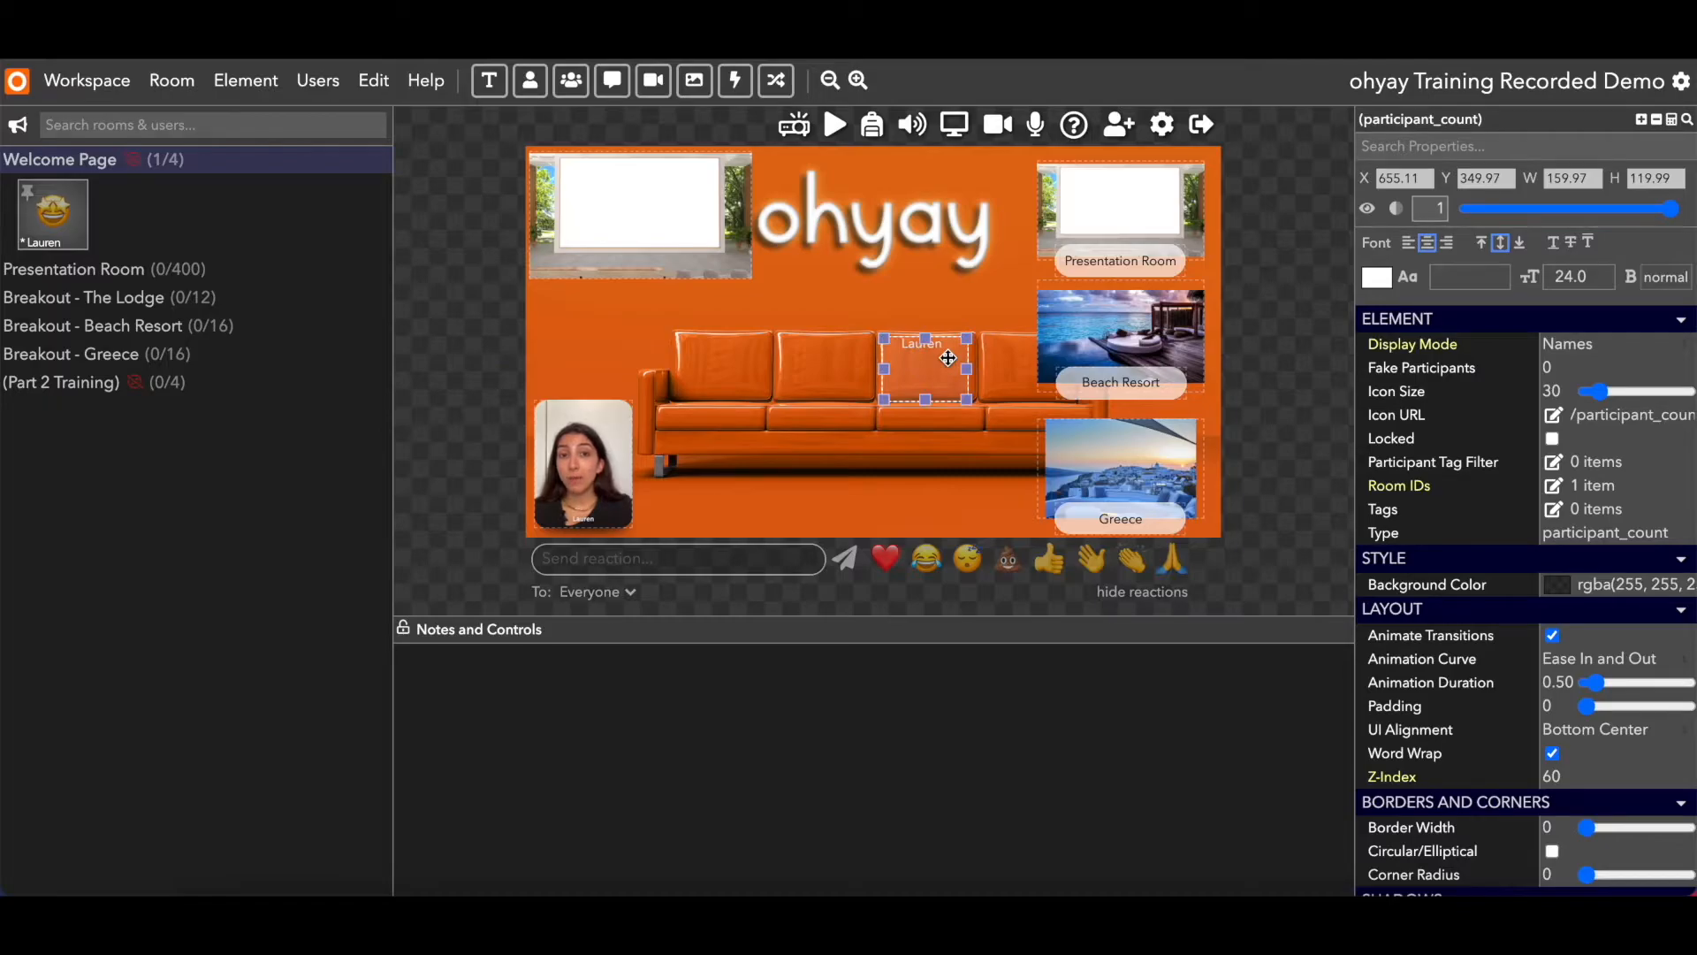
{"action": "left_click", "coordinate": [1377, 277]}
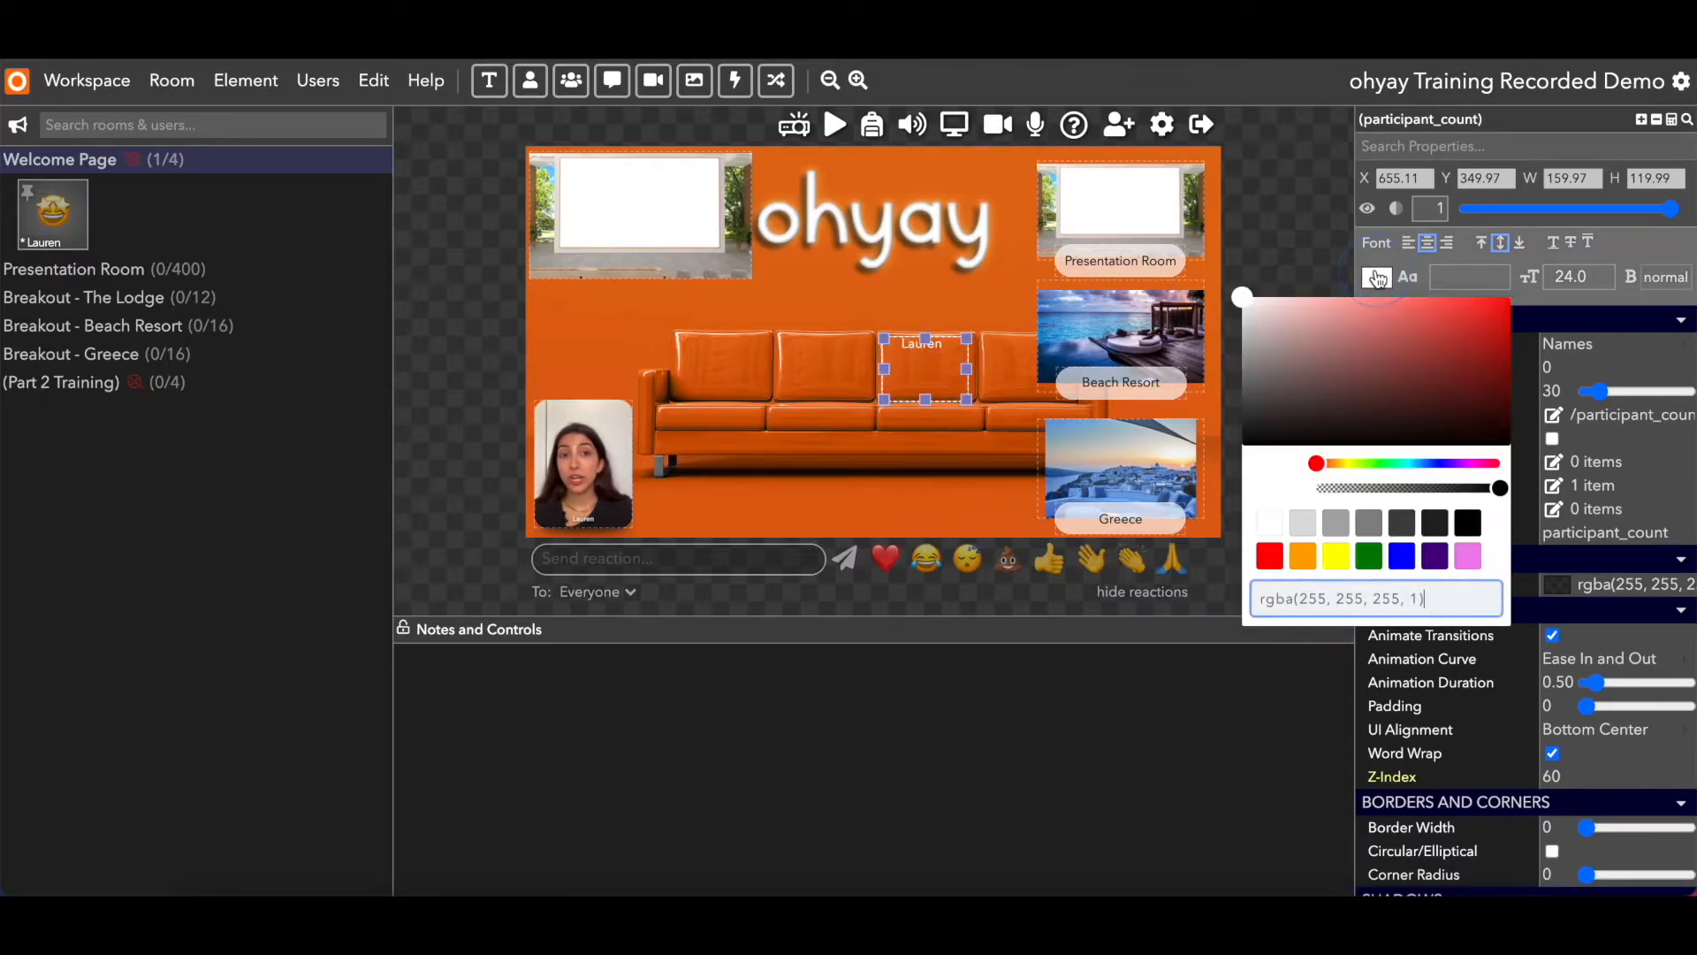
{"action": "left_click", "coordinate": [1467, 522]}
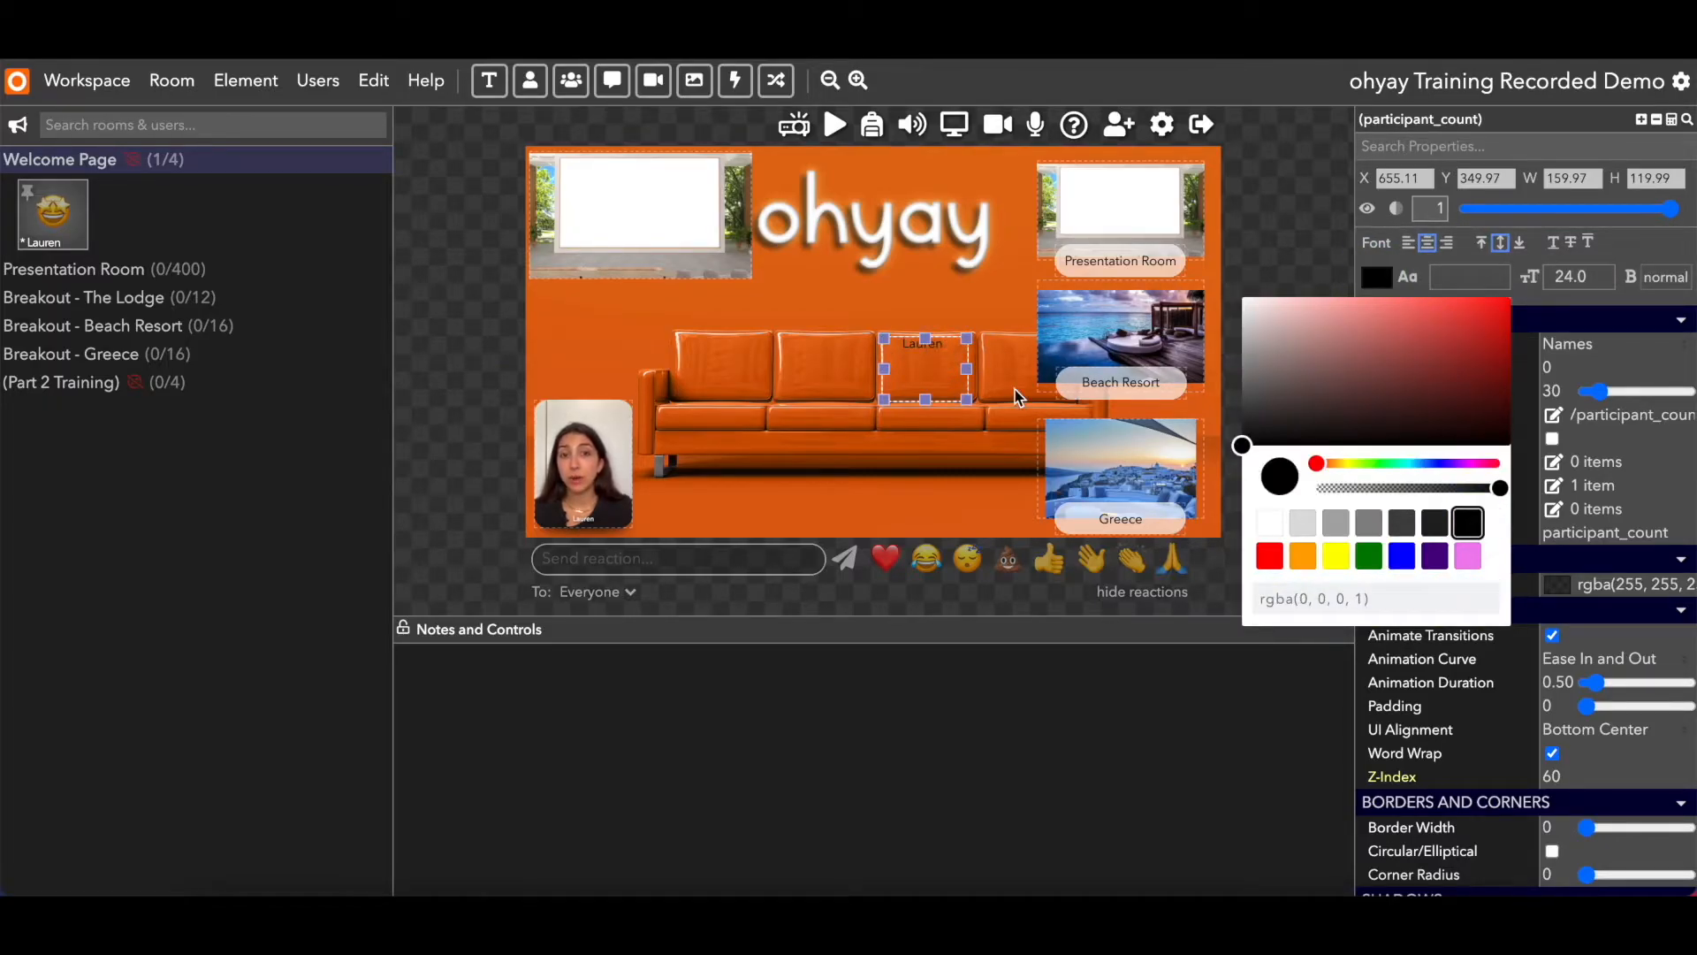
Move the Participant Count element over the Presentation Room image at about X 941, Y 44 and resize it to about 297 by 156
{"action": "left_click_drag", "start_coordinate": [922, 366], "coordinate": [1204, 259]}
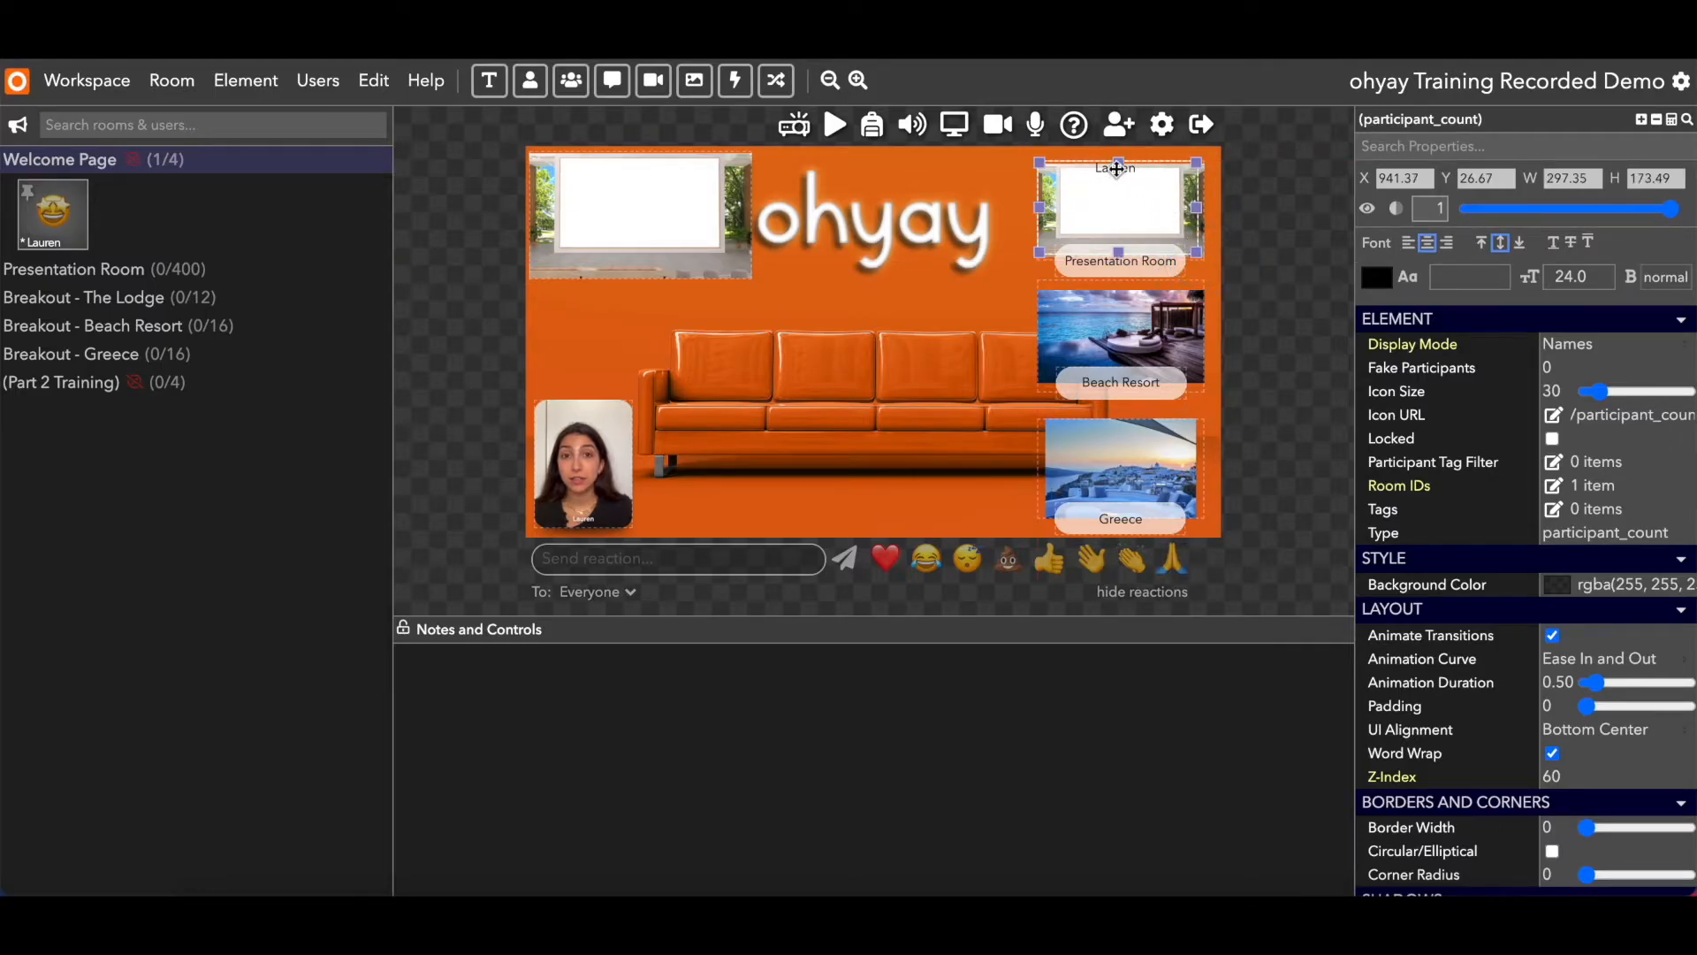
{"action": "left_click", "coordinate": [1122, 168]}
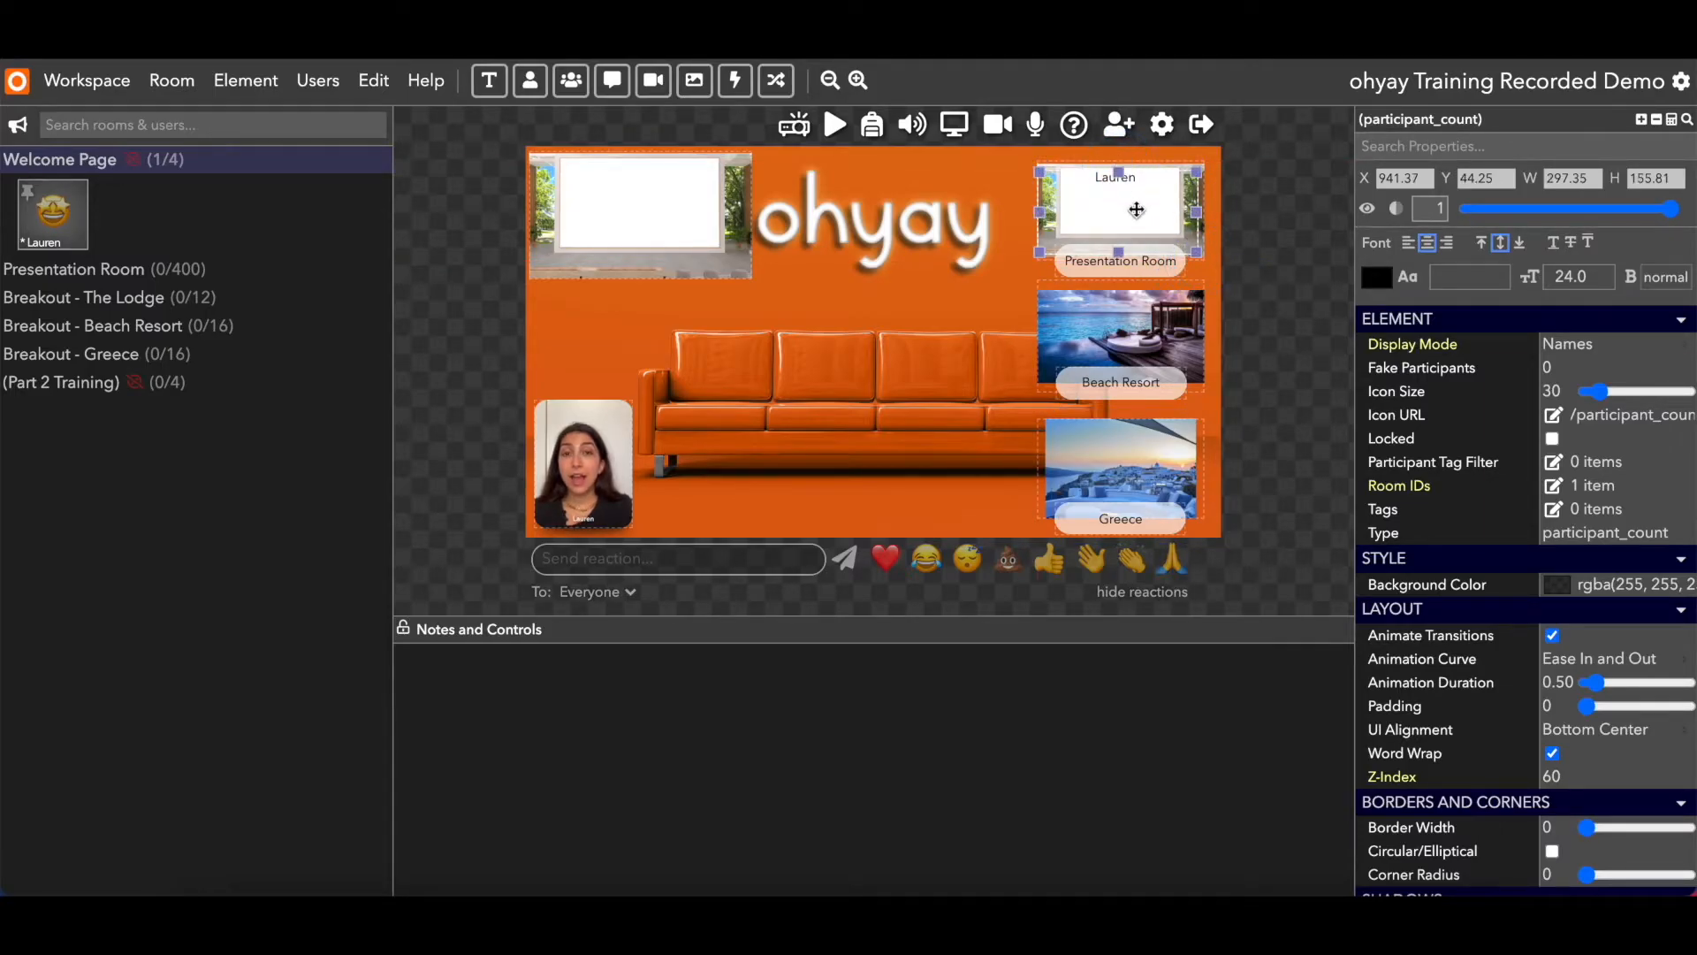
{"action": "left_click", "coordinate": [1017, 221]}
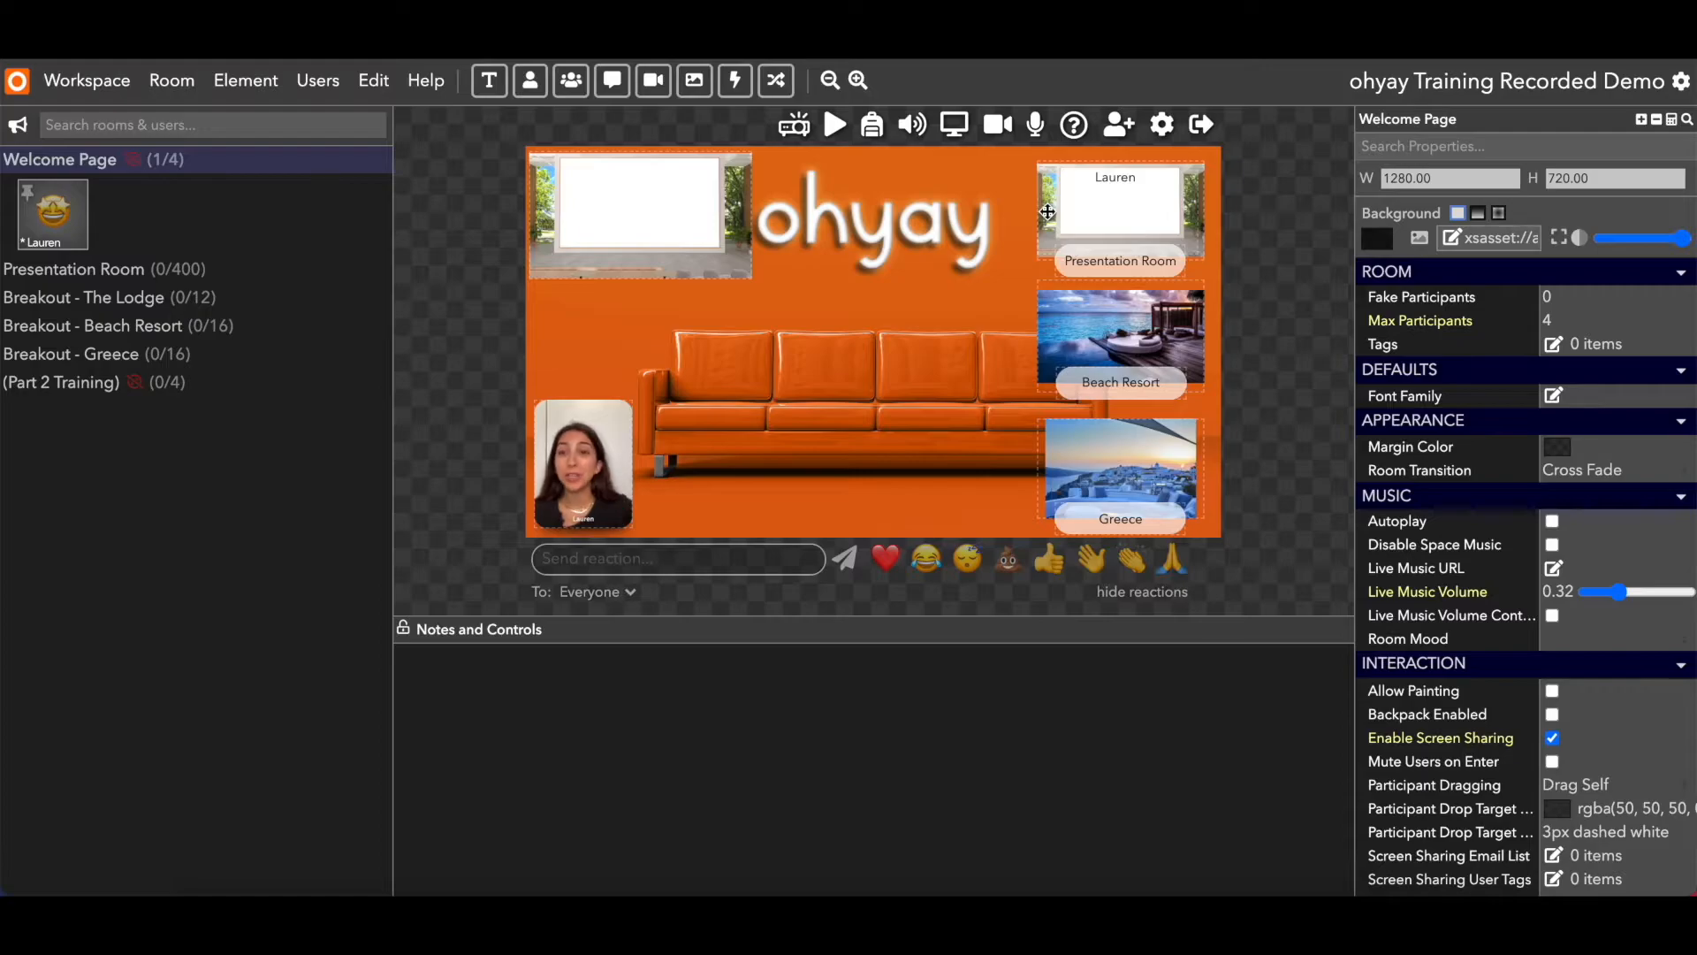
Left-align the Participant Count element's text and nudge the element to about X 946, Y 41
{"action": "left_click", "coordinate": [1118, 194]}
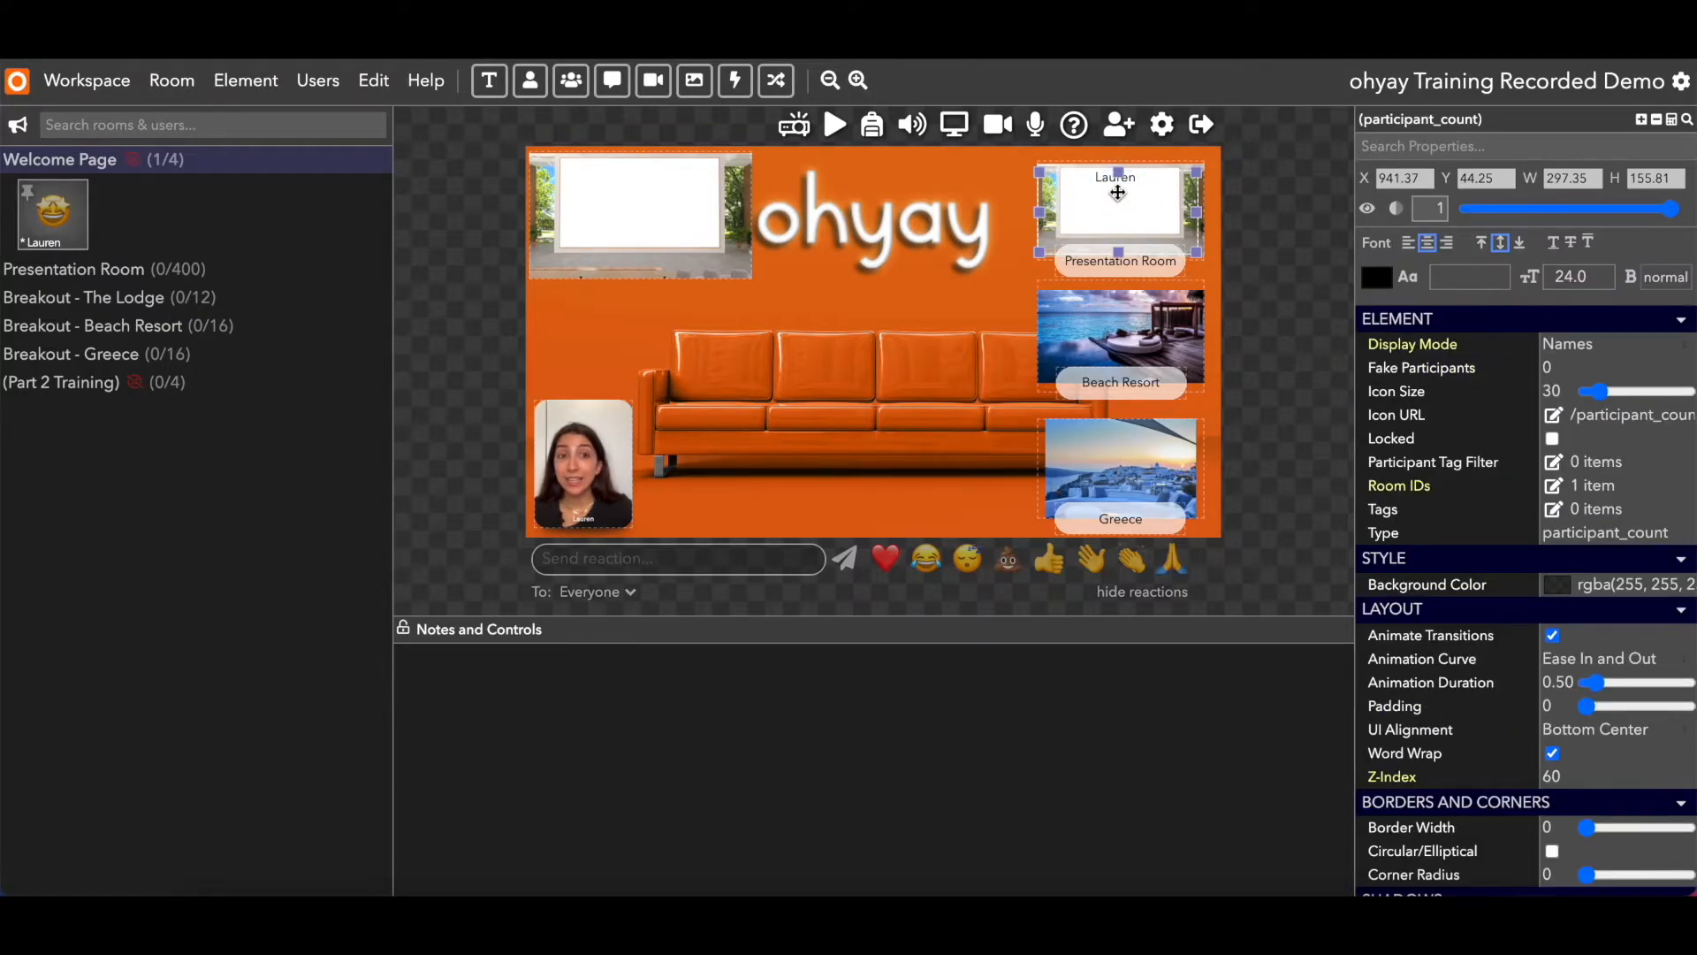
{"action": "left_click", "coordinate": [1409, 244]}
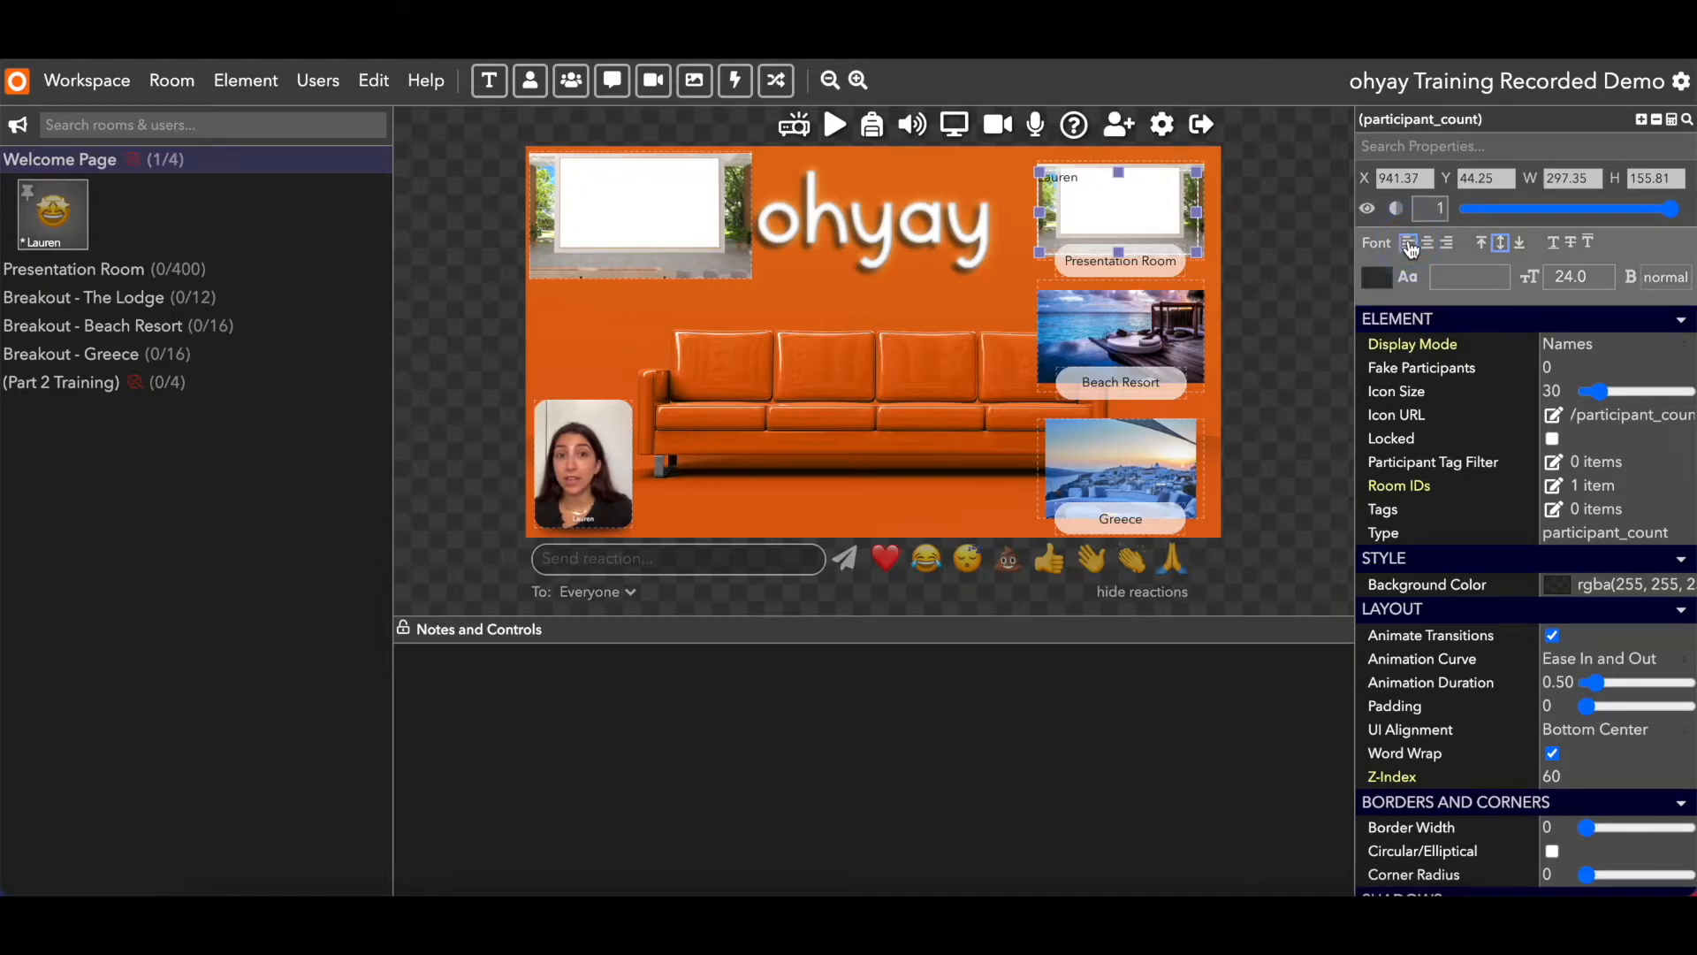
{"action": "left_click_drag", "start_coordinate": [1148, 209], "coordinate": [1146, 210]}
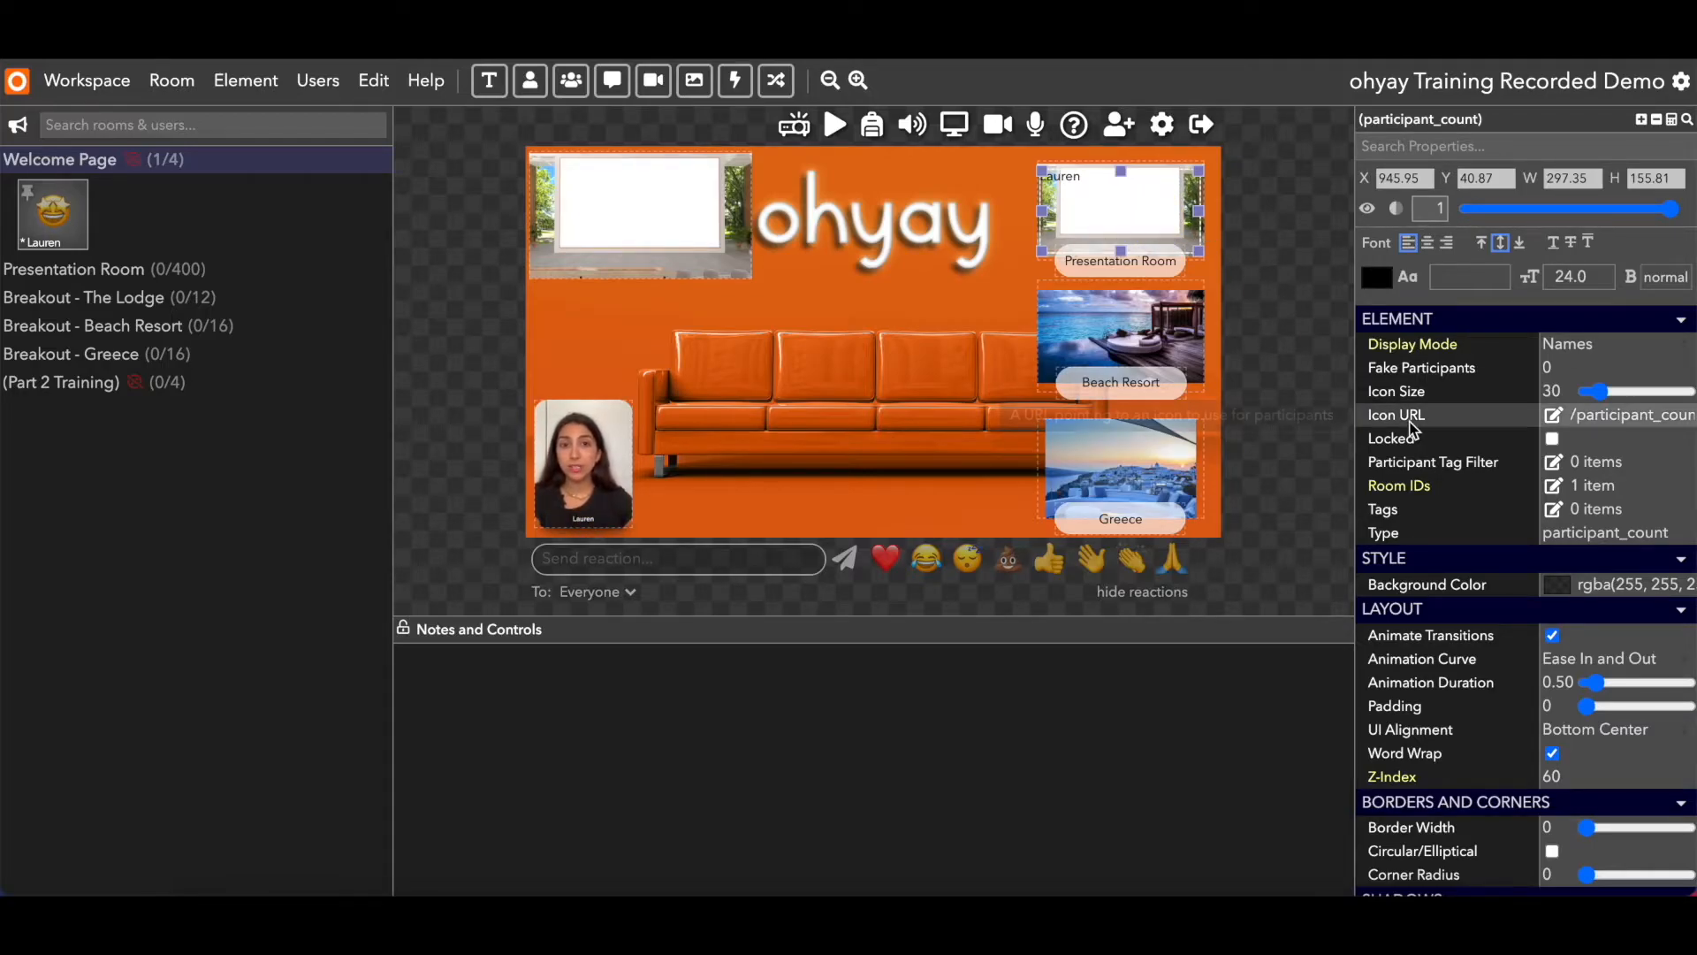
Link the Participant Count element to the Presentation Room
{"action": "scroll", "coordinate": [1485, 522], "scroll_direction": "down", "scroll_amount": 6}
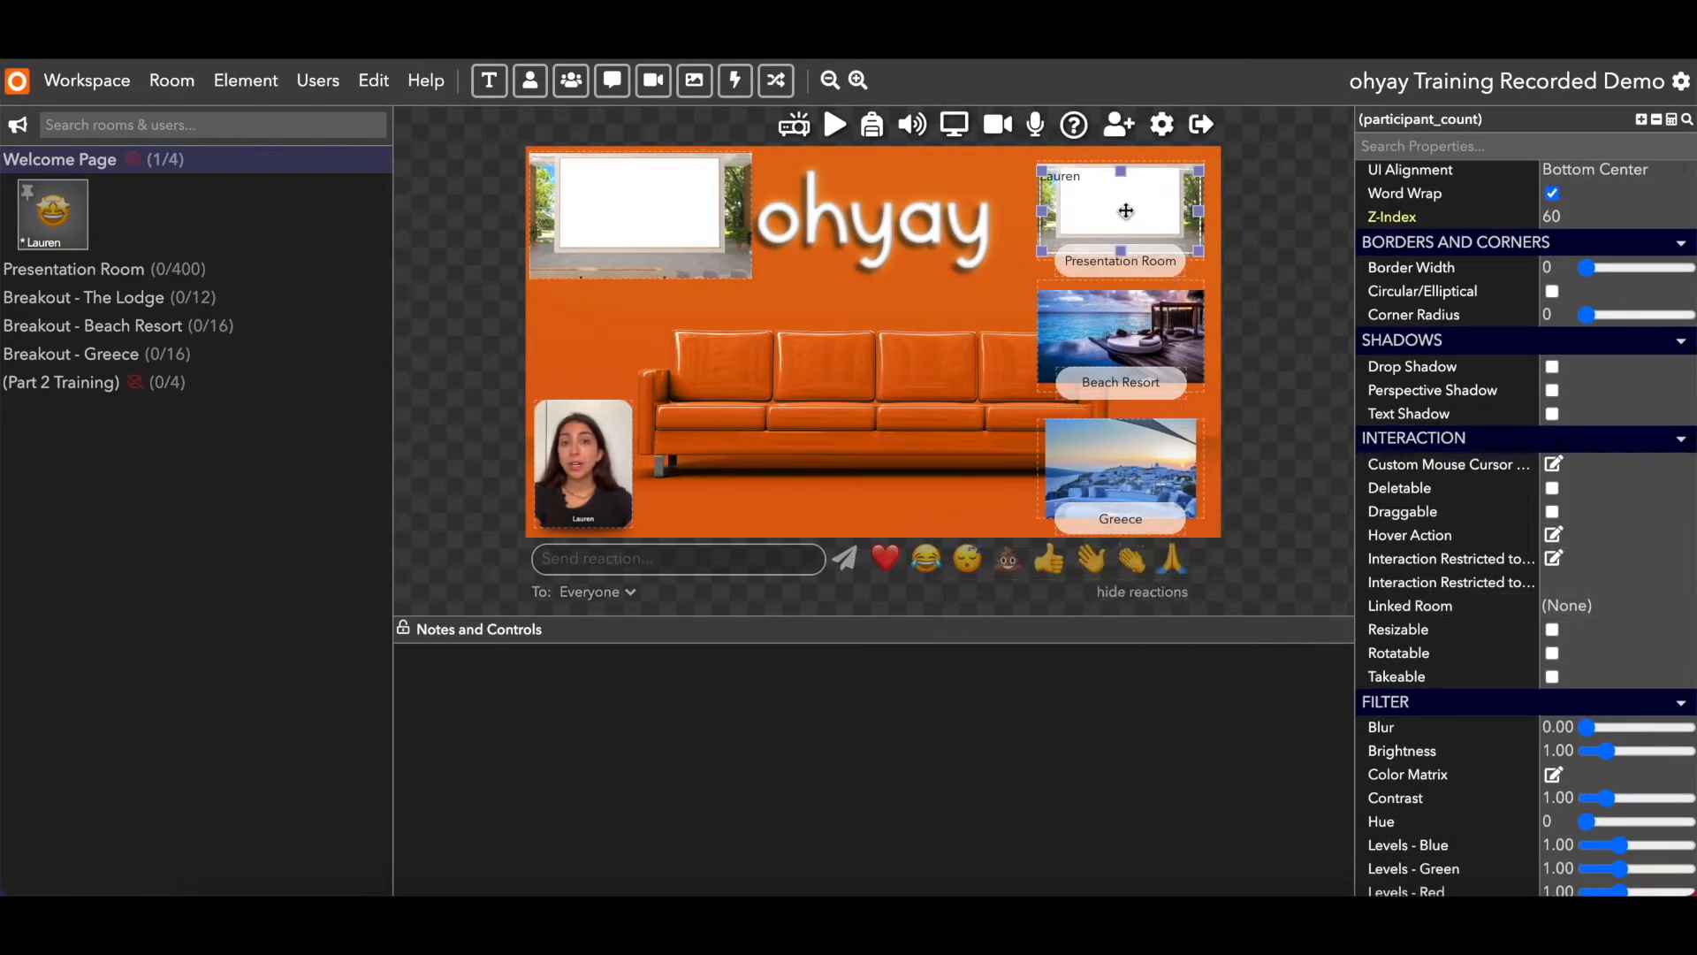
{"action": "left_click", "coordinate": [1596, 607]}
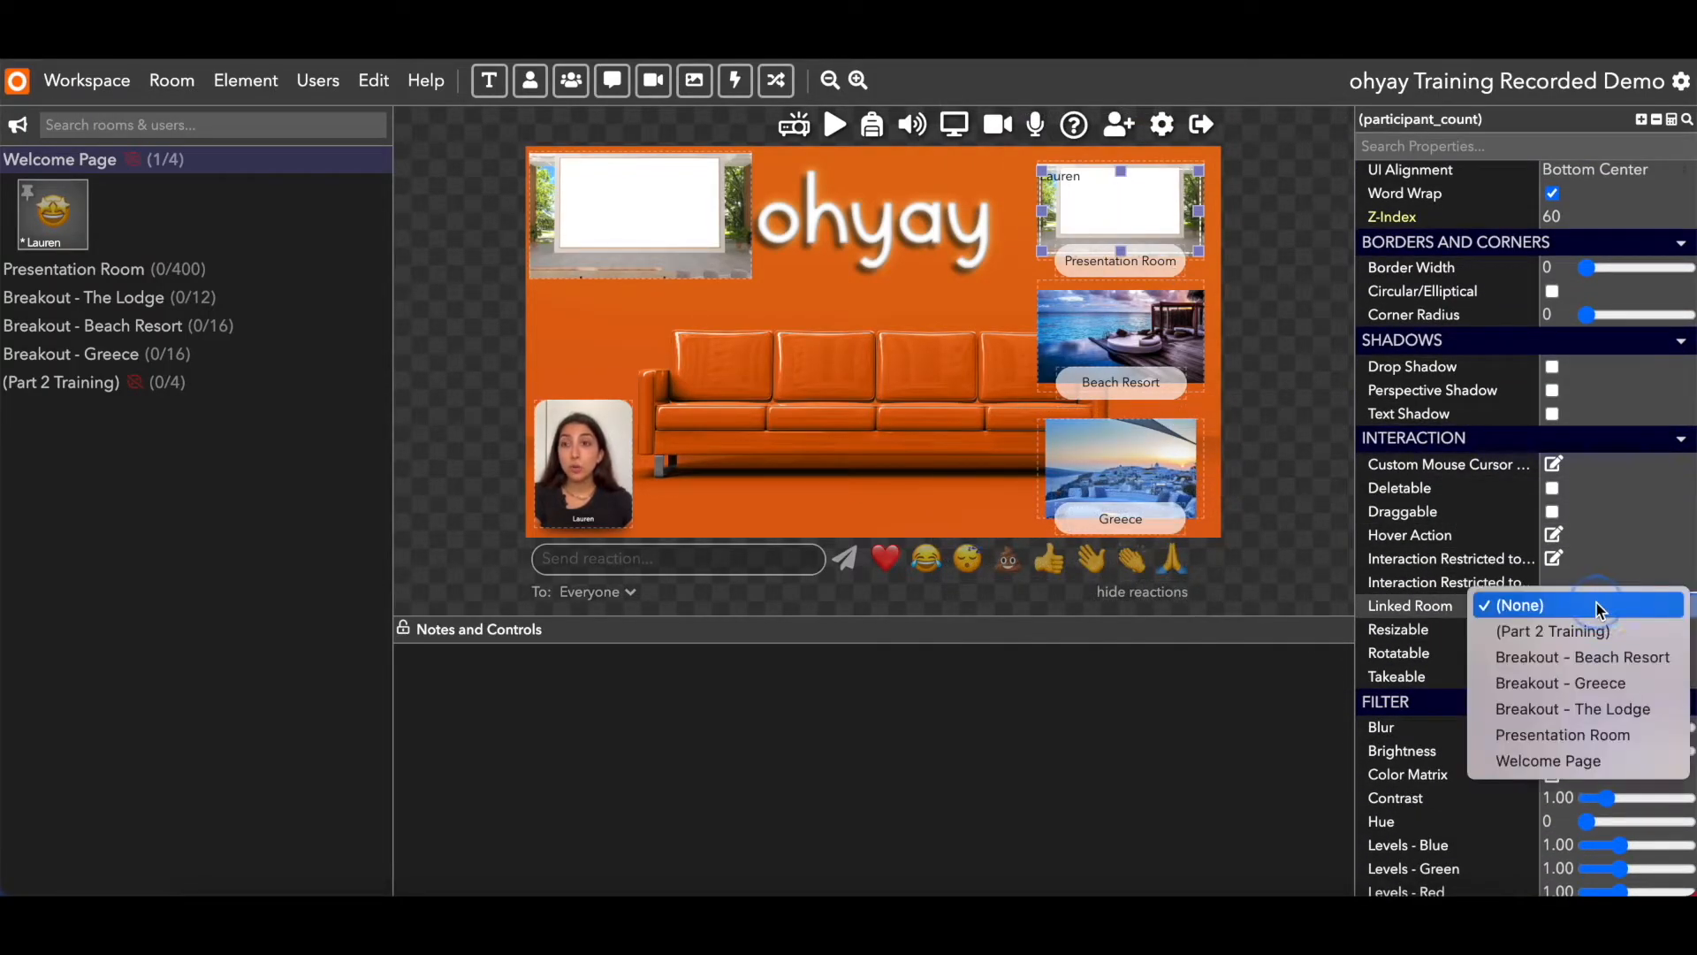
{"action": "left_click", "coordinate": [1583, 735]}
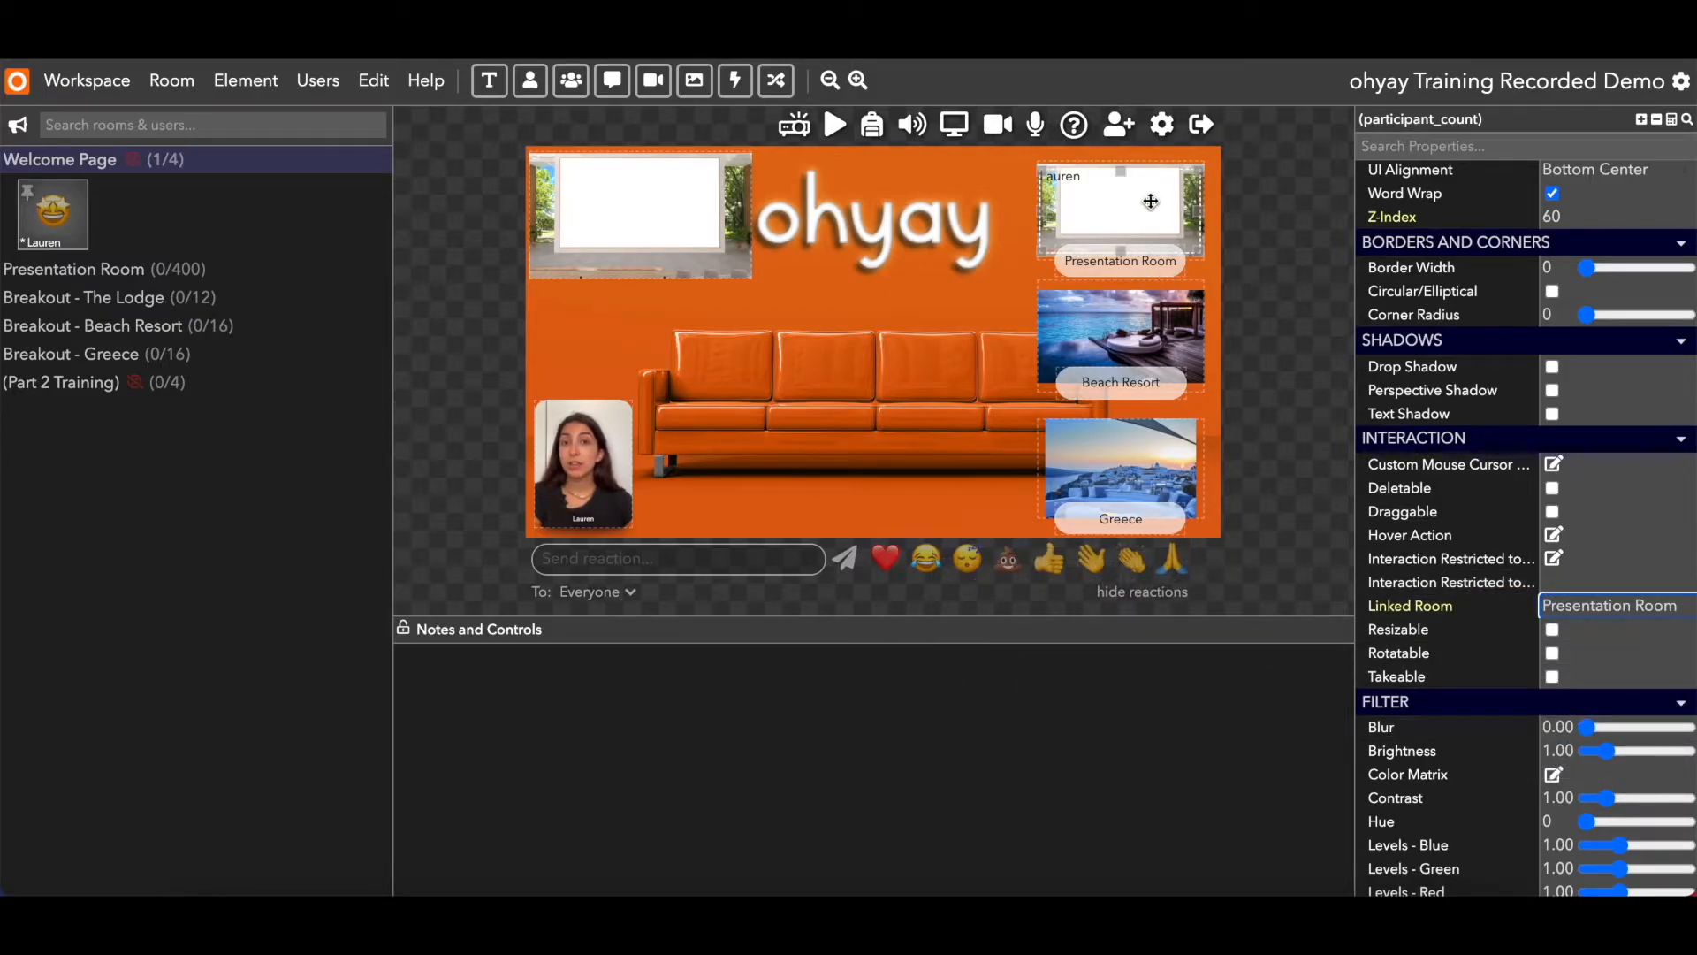
Replace the Welcome Page with the Presentation Room in the Participant Count element's Room IDs, save the list and deselect the element
{"action": "scroll", "coordinate": [1414, 459], "scroll_direction": "up", "scroll_amount": 6}
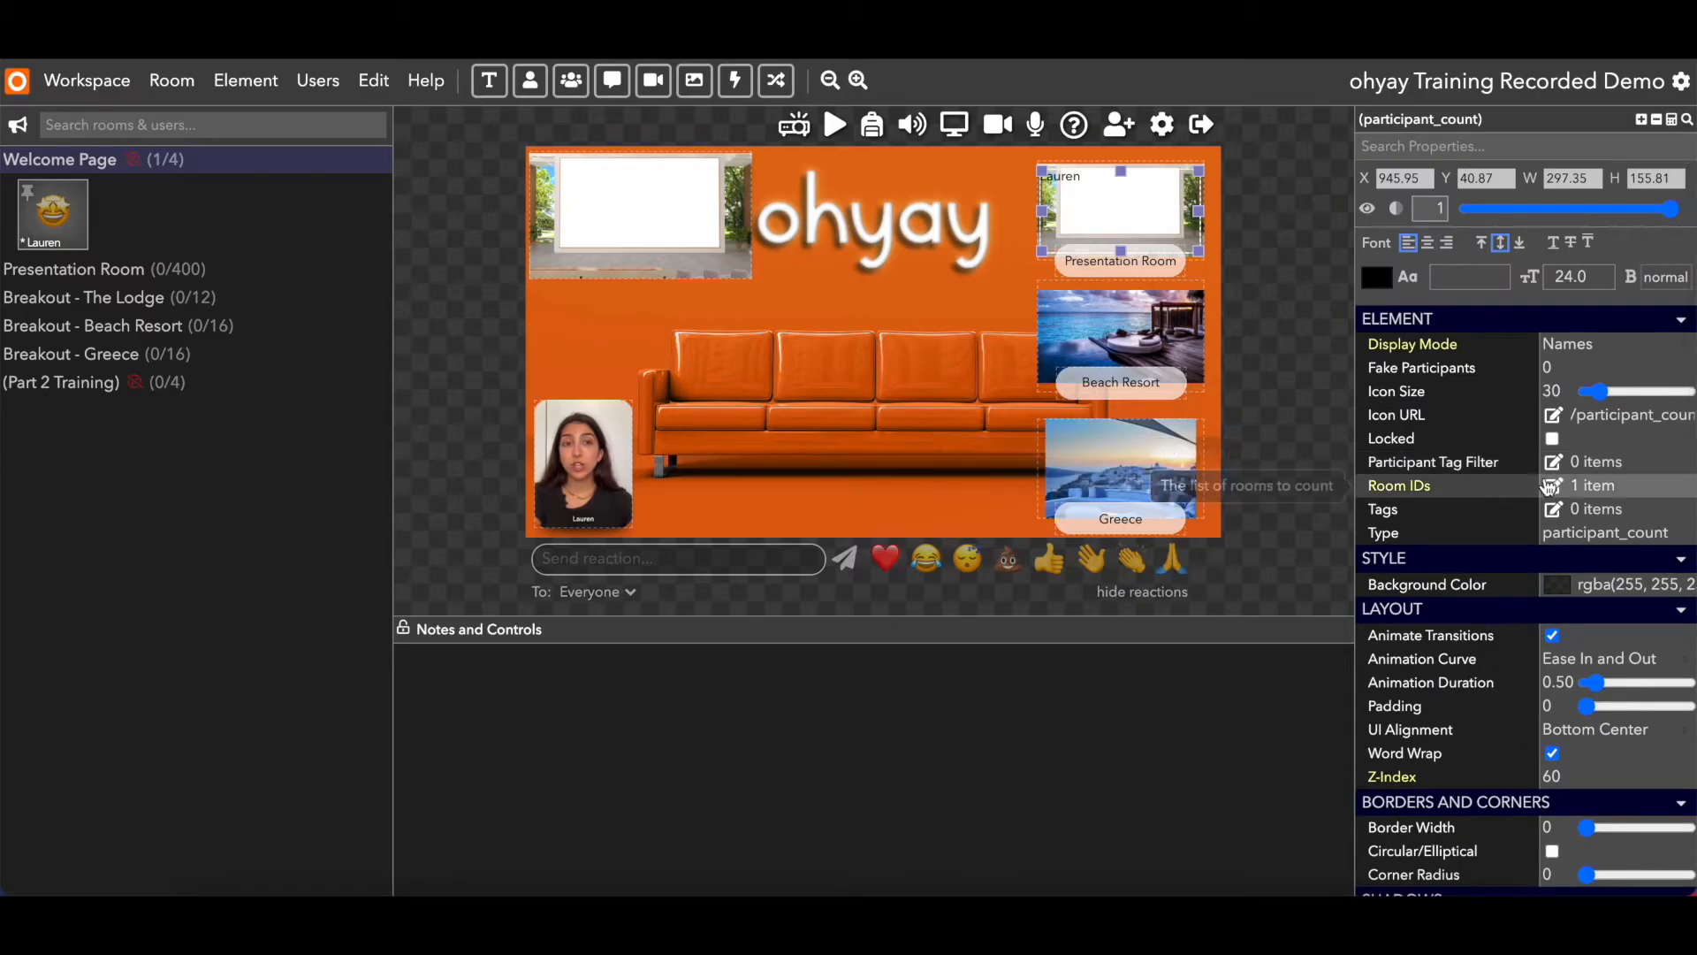
{"action": "left_click", "coordinate": [1553, 485]}
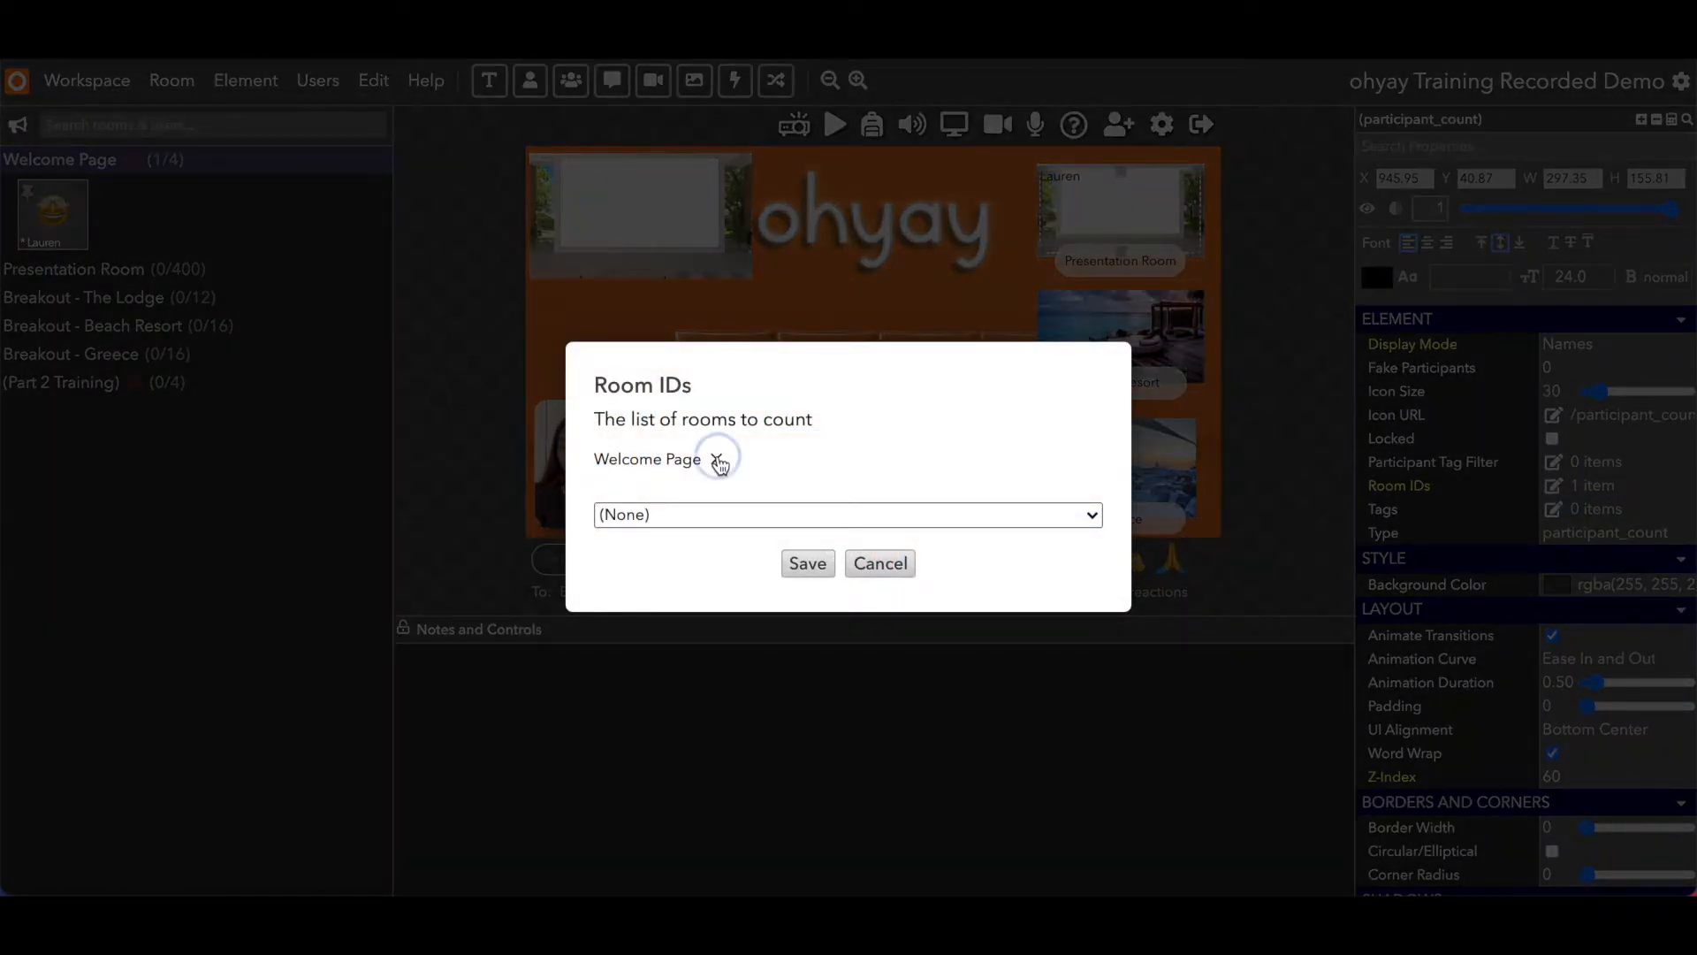
{"action": "left_click", "coordinate": [717, 459]}
{"action": "left_click", "coordinate": [707, 505]}
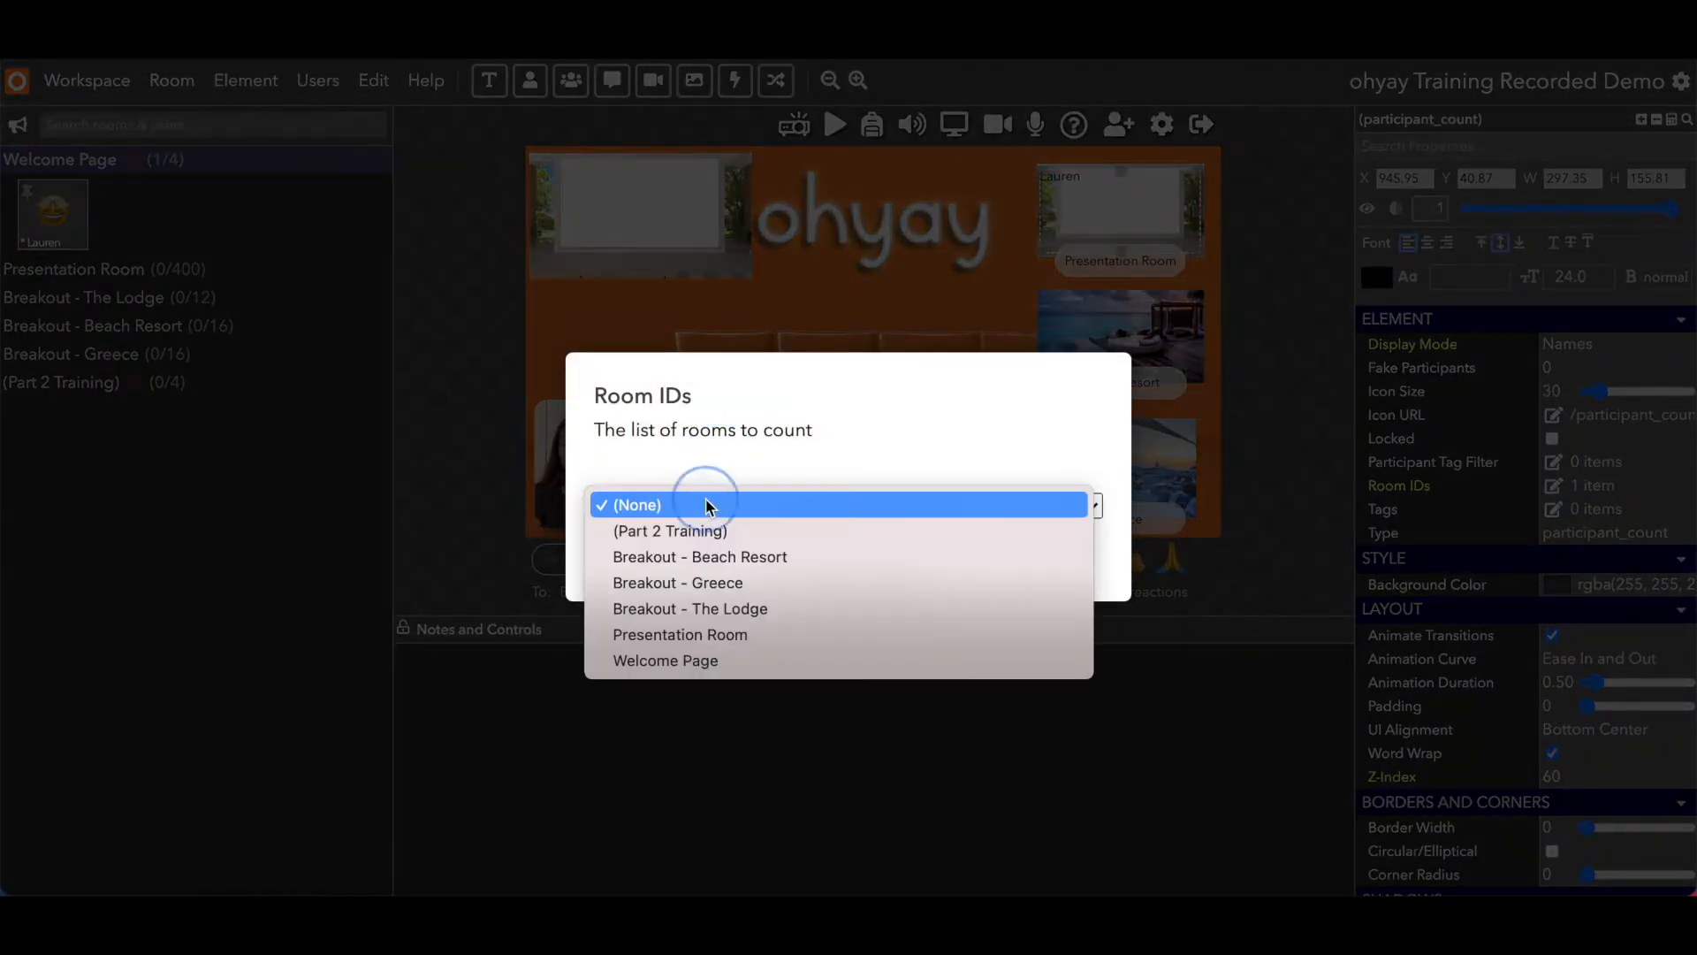
{"action": "left_click", "coordinate": [714, 633]}
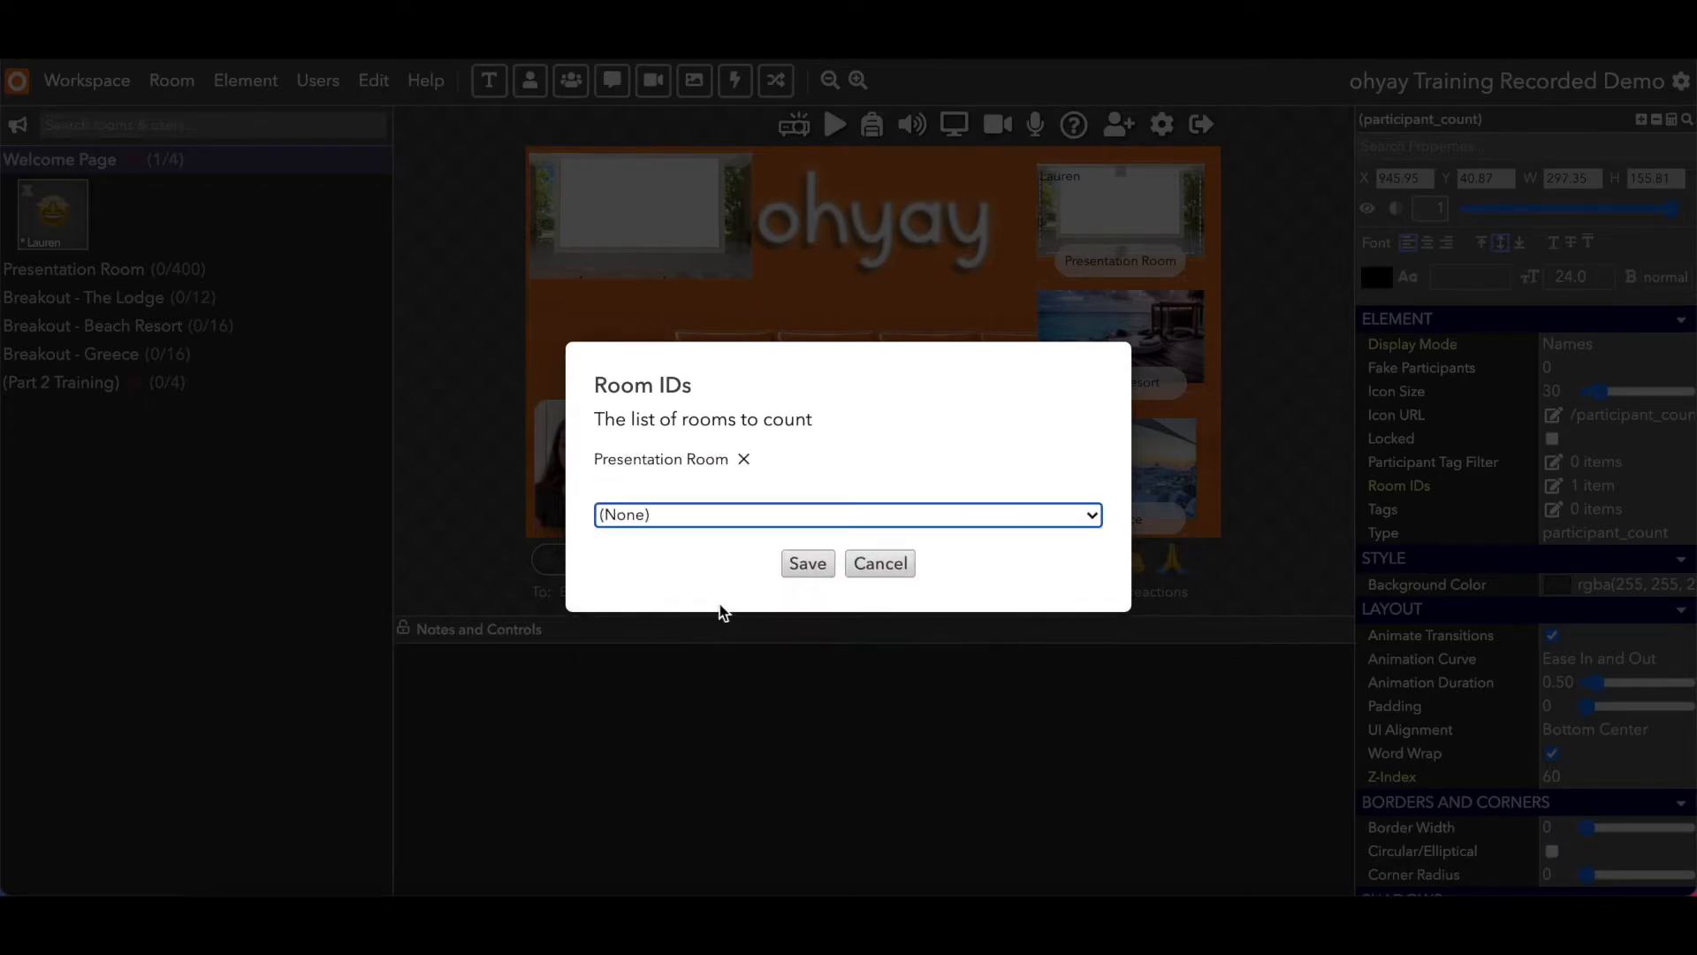
{"action": "left_click", "coordinate": [807, 566]}
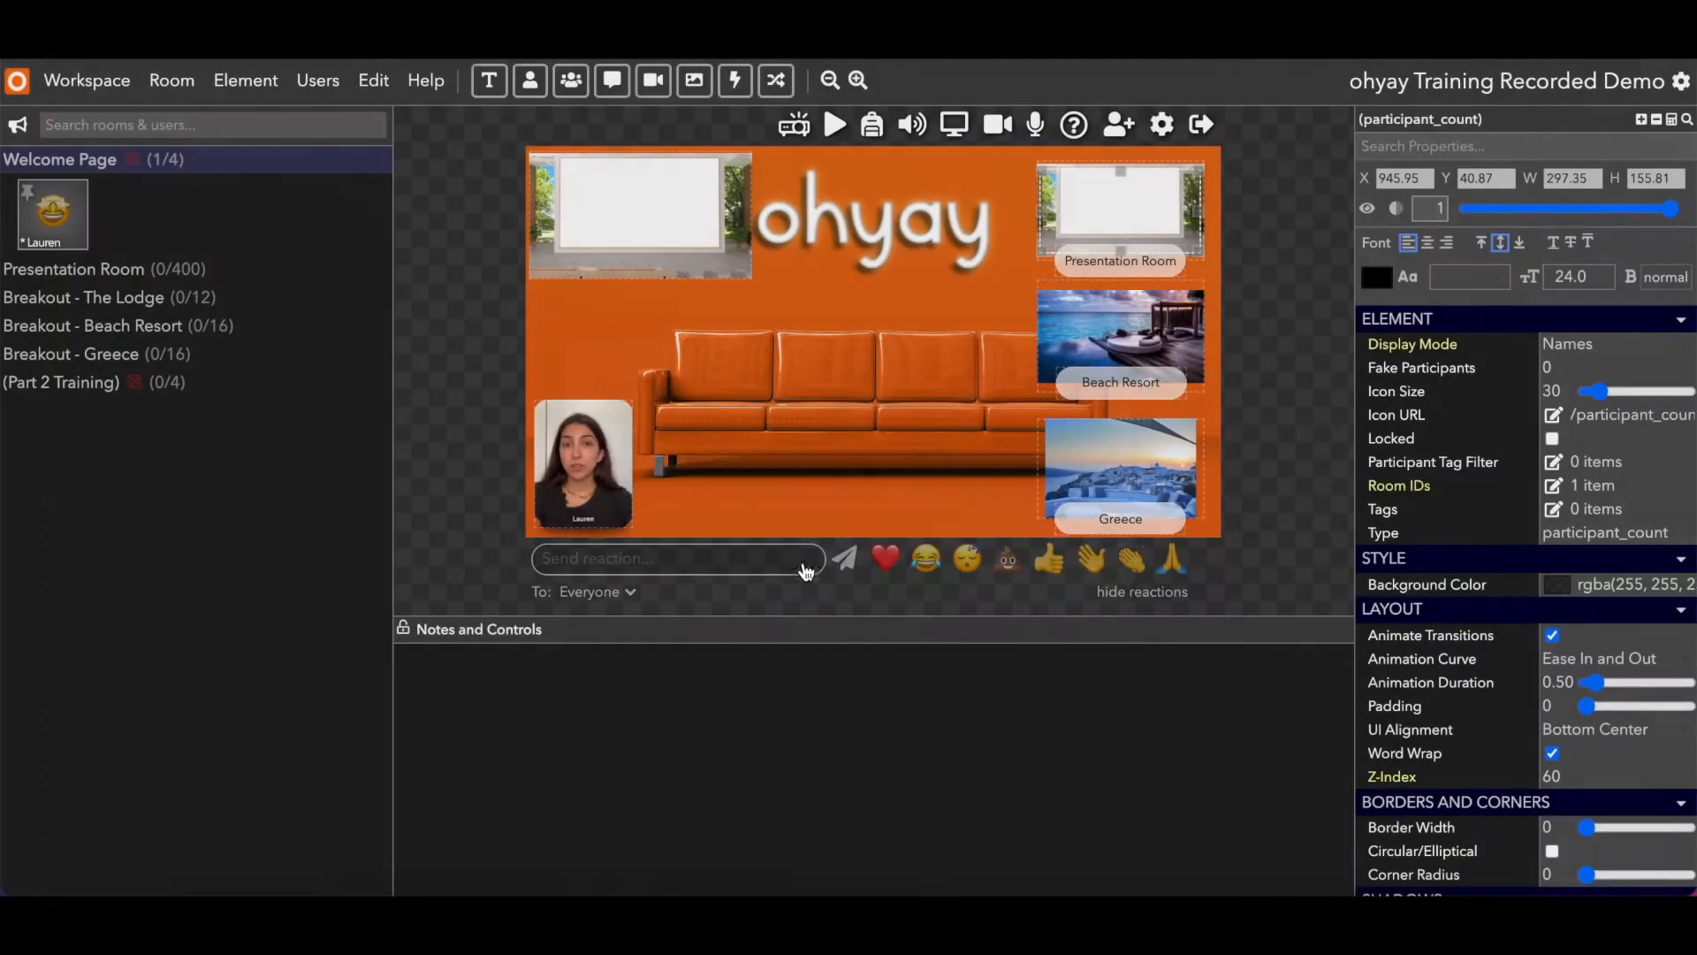
{"action": "left_click", "coordinate": [1086, 202]}
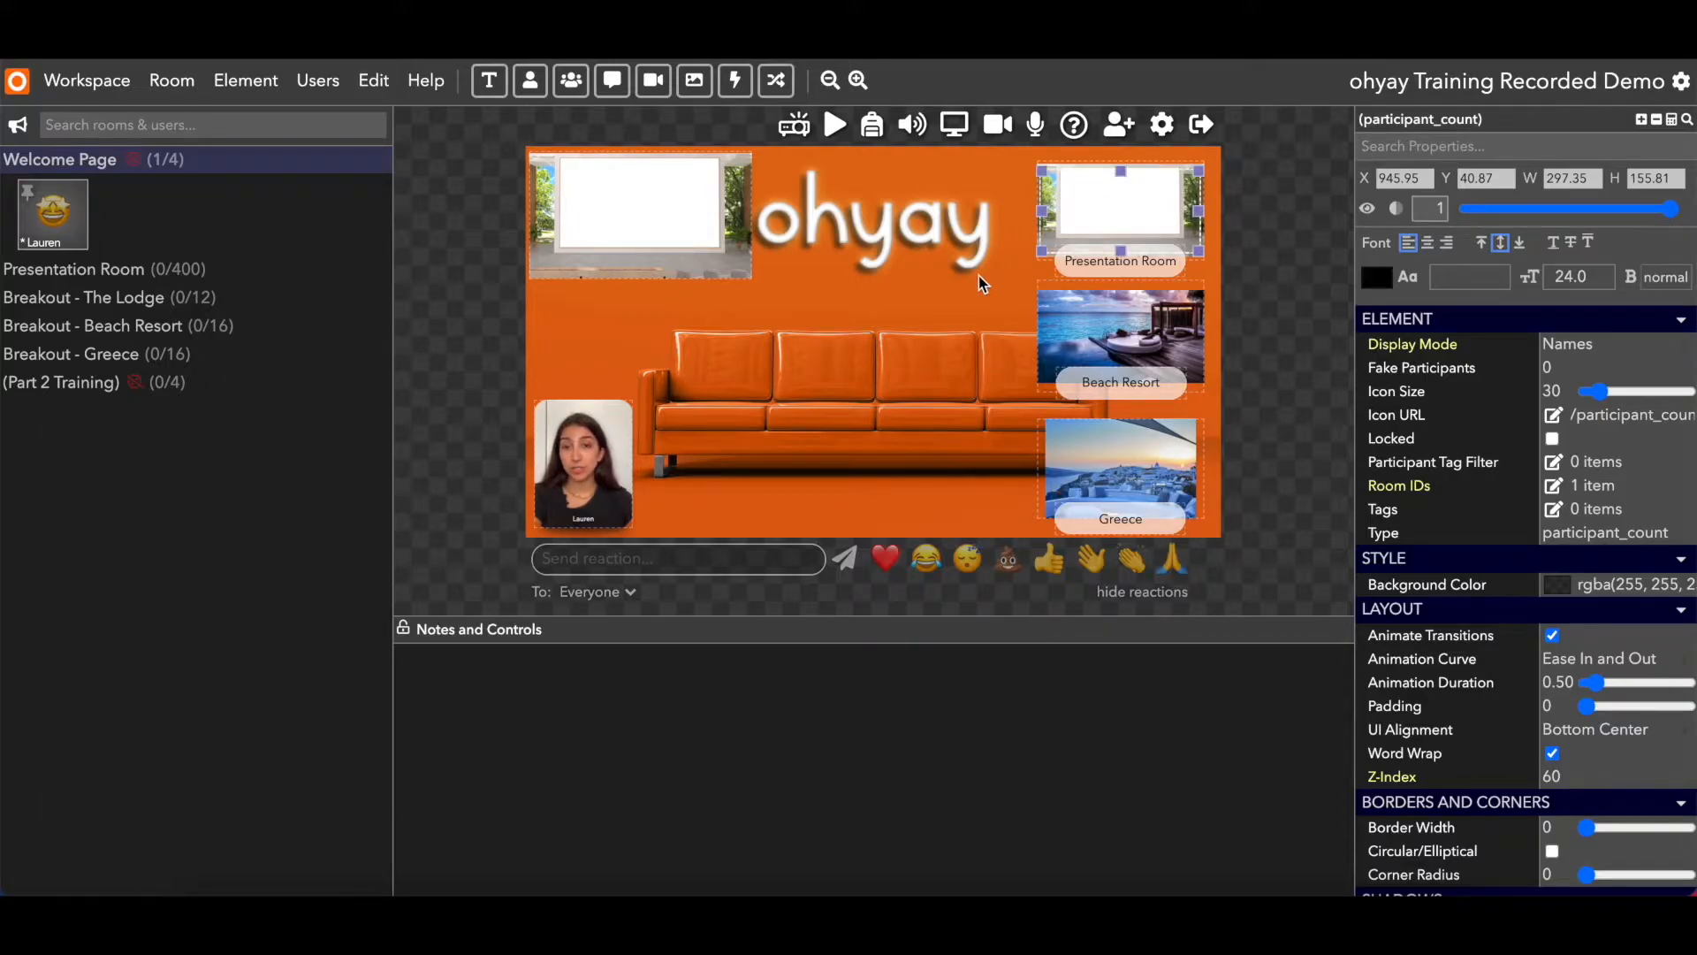
{"action": "left_click", "coordinate": [992, 303]}
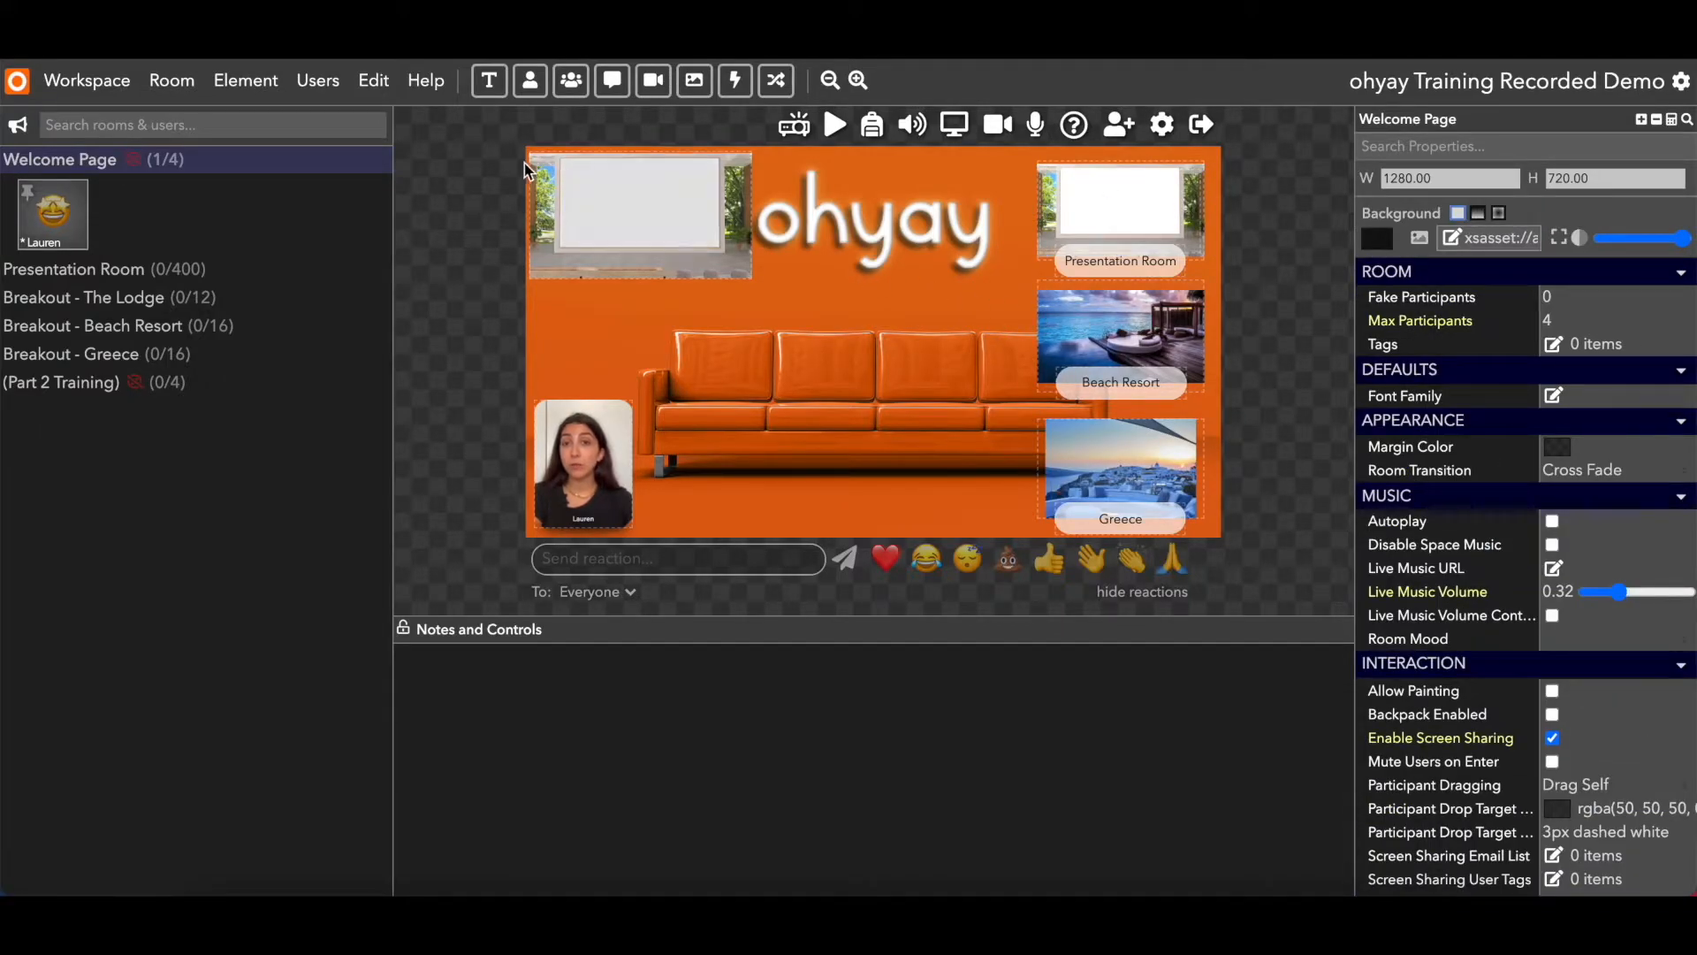
Insert a second Participant Count element and fit it over the Beach Resort picture at about X 941, Y 260, sized about 307 by 184
{"action": "left_click", "coordinate": [269, 89]}
{"action": "mouse_move", "coordinate": [277, 121]}
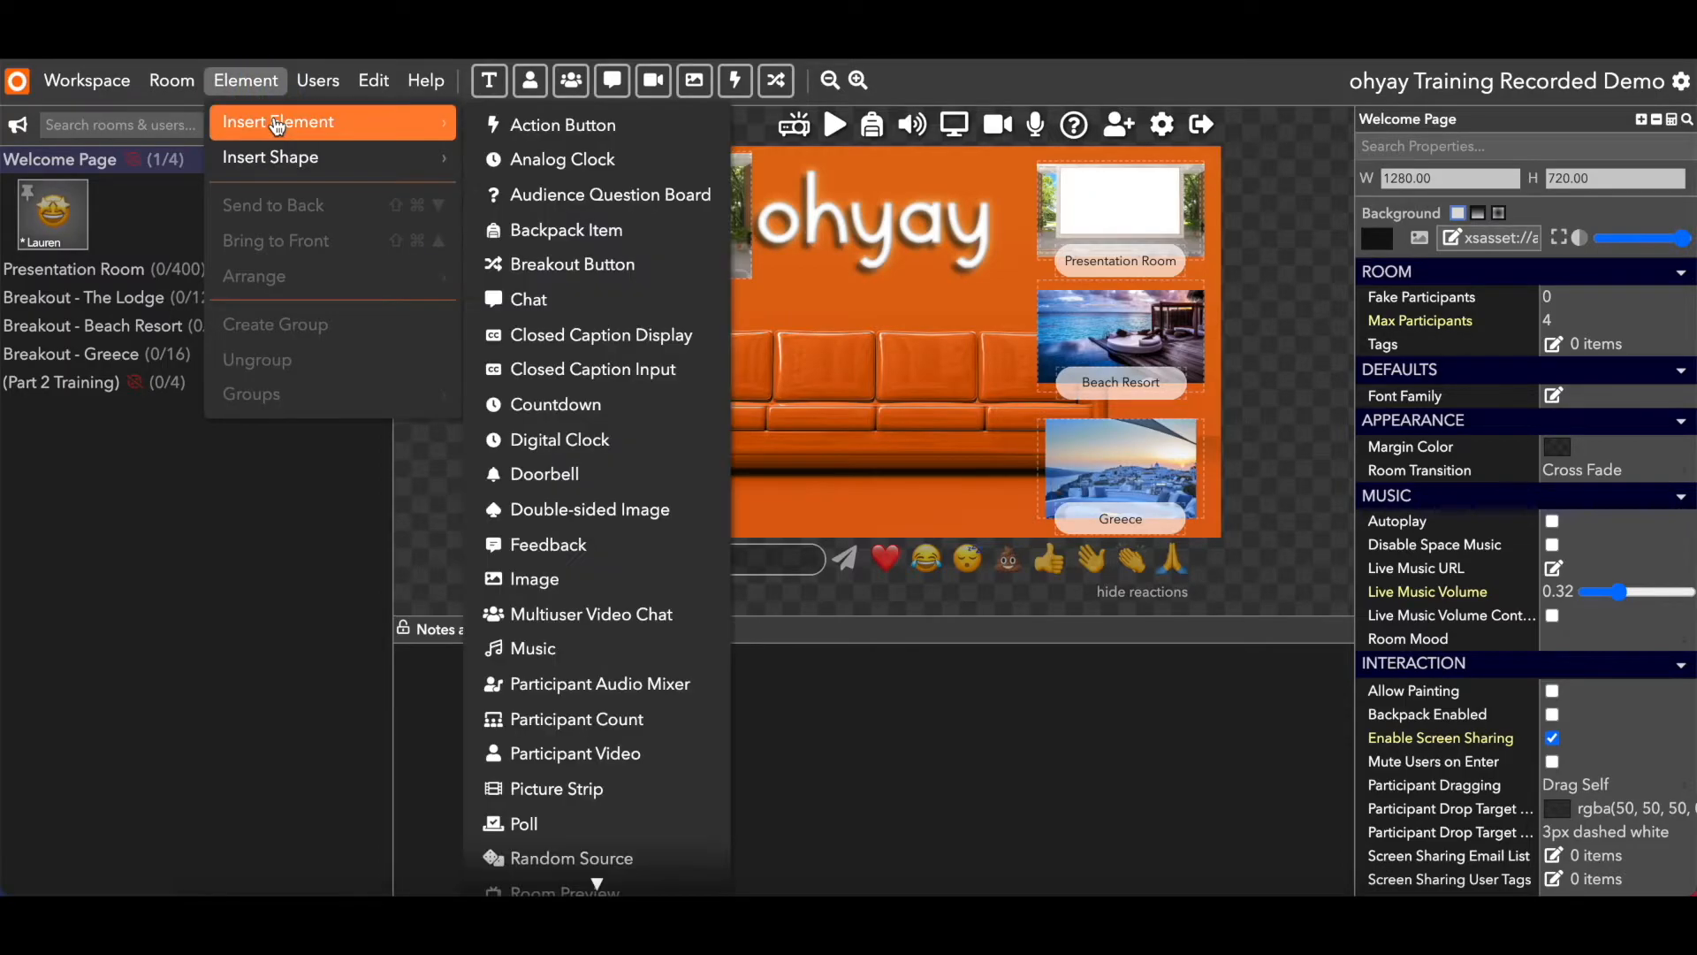
{"action": "scroll", "coordinate": [617, 583], "scroll_direction": "down", "scroll_amount": 2}
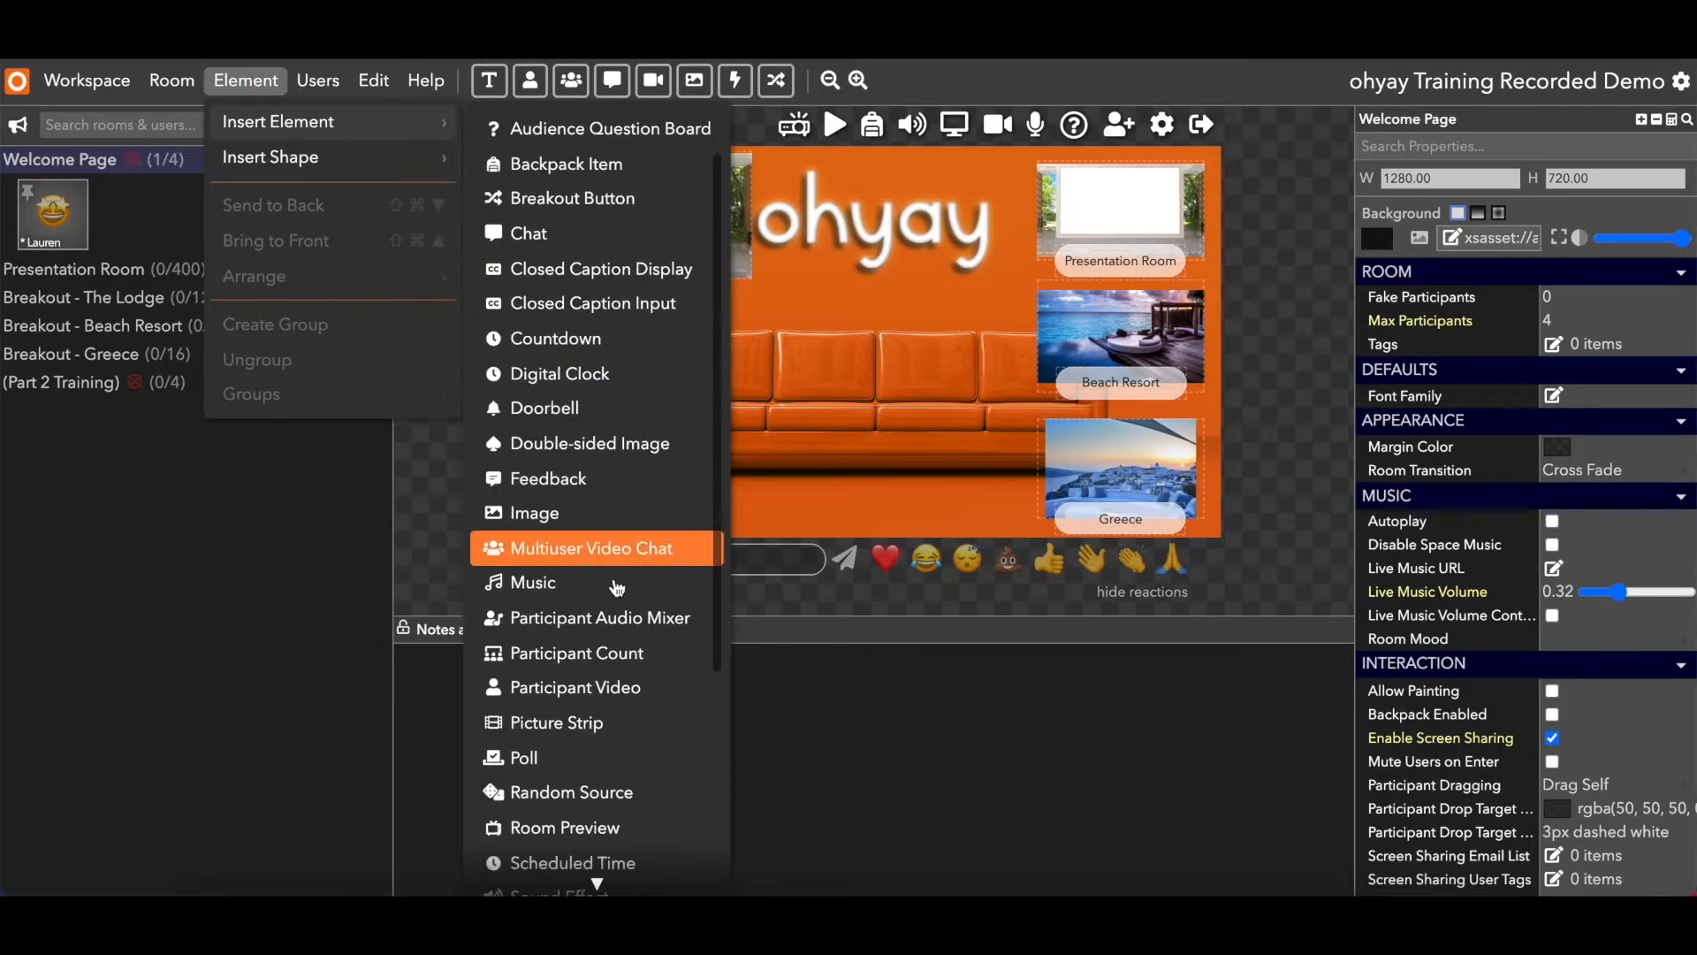
{"action": "left_click", "coordinate": [619, 652]}
{"action": "left_click_drag", "start_coordinate": [873, 343], "coordinate": [1203, 386]}
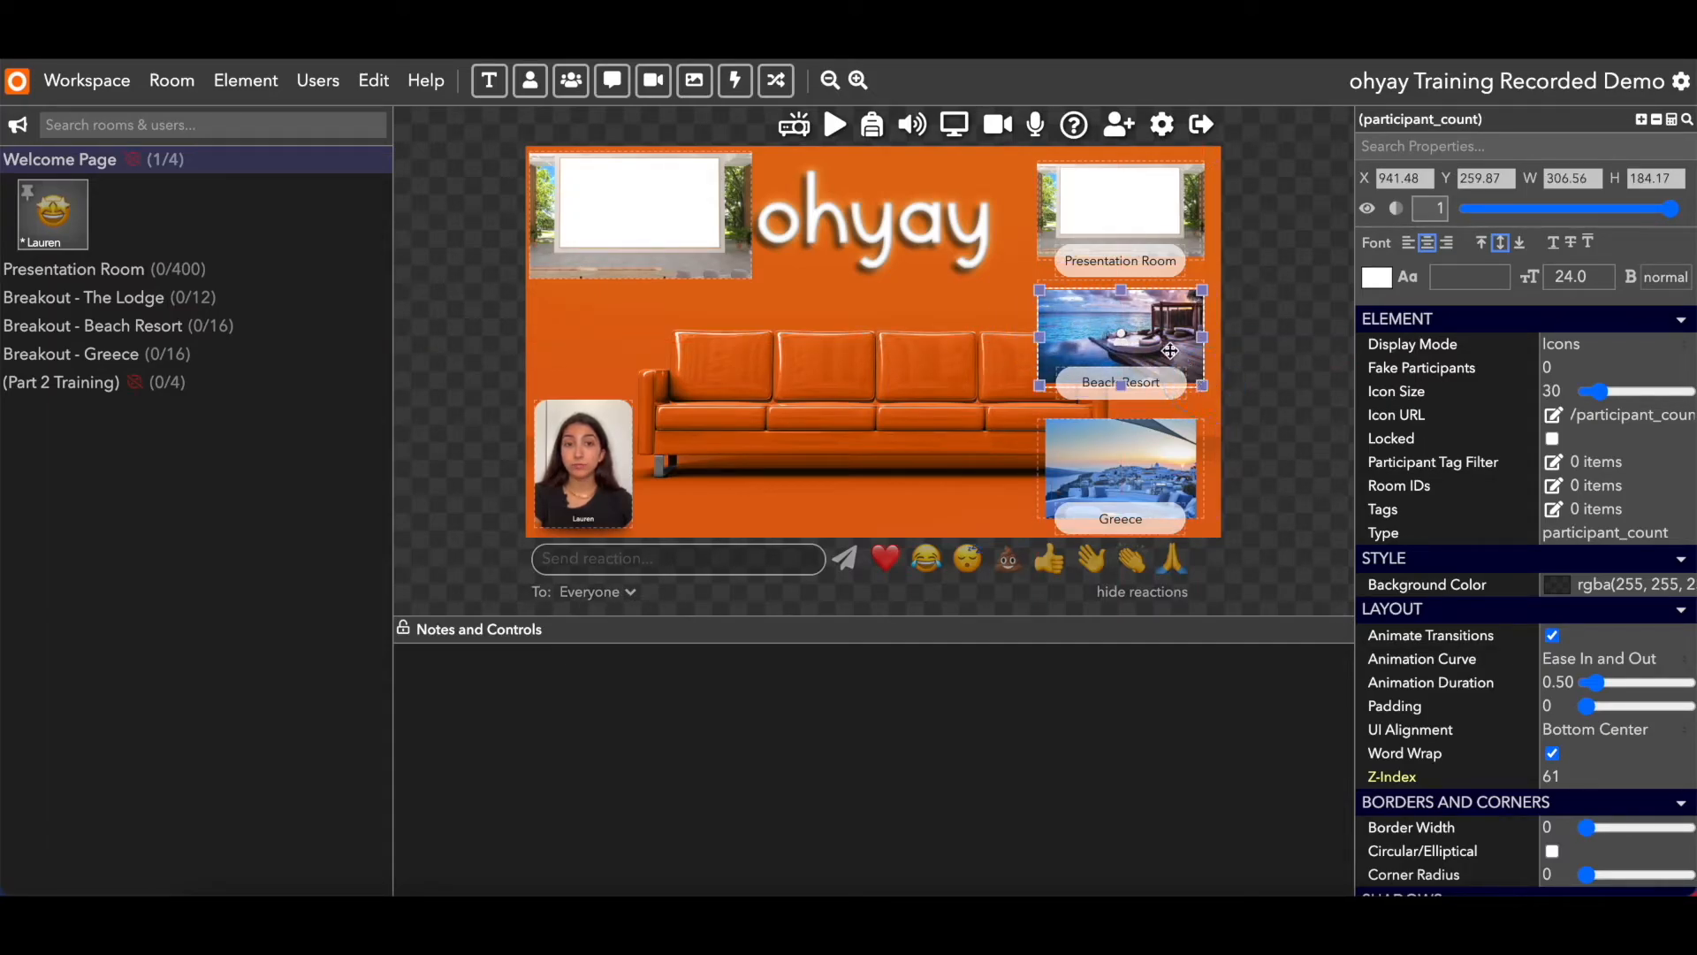
Add Breakout - Beach Resort to the new Participant Count element's Room IDs and save the list
{"action": "left_click", "coordinate": [1553, 485]}
{"action": "left_click", "coordinate": [1059, 504]}
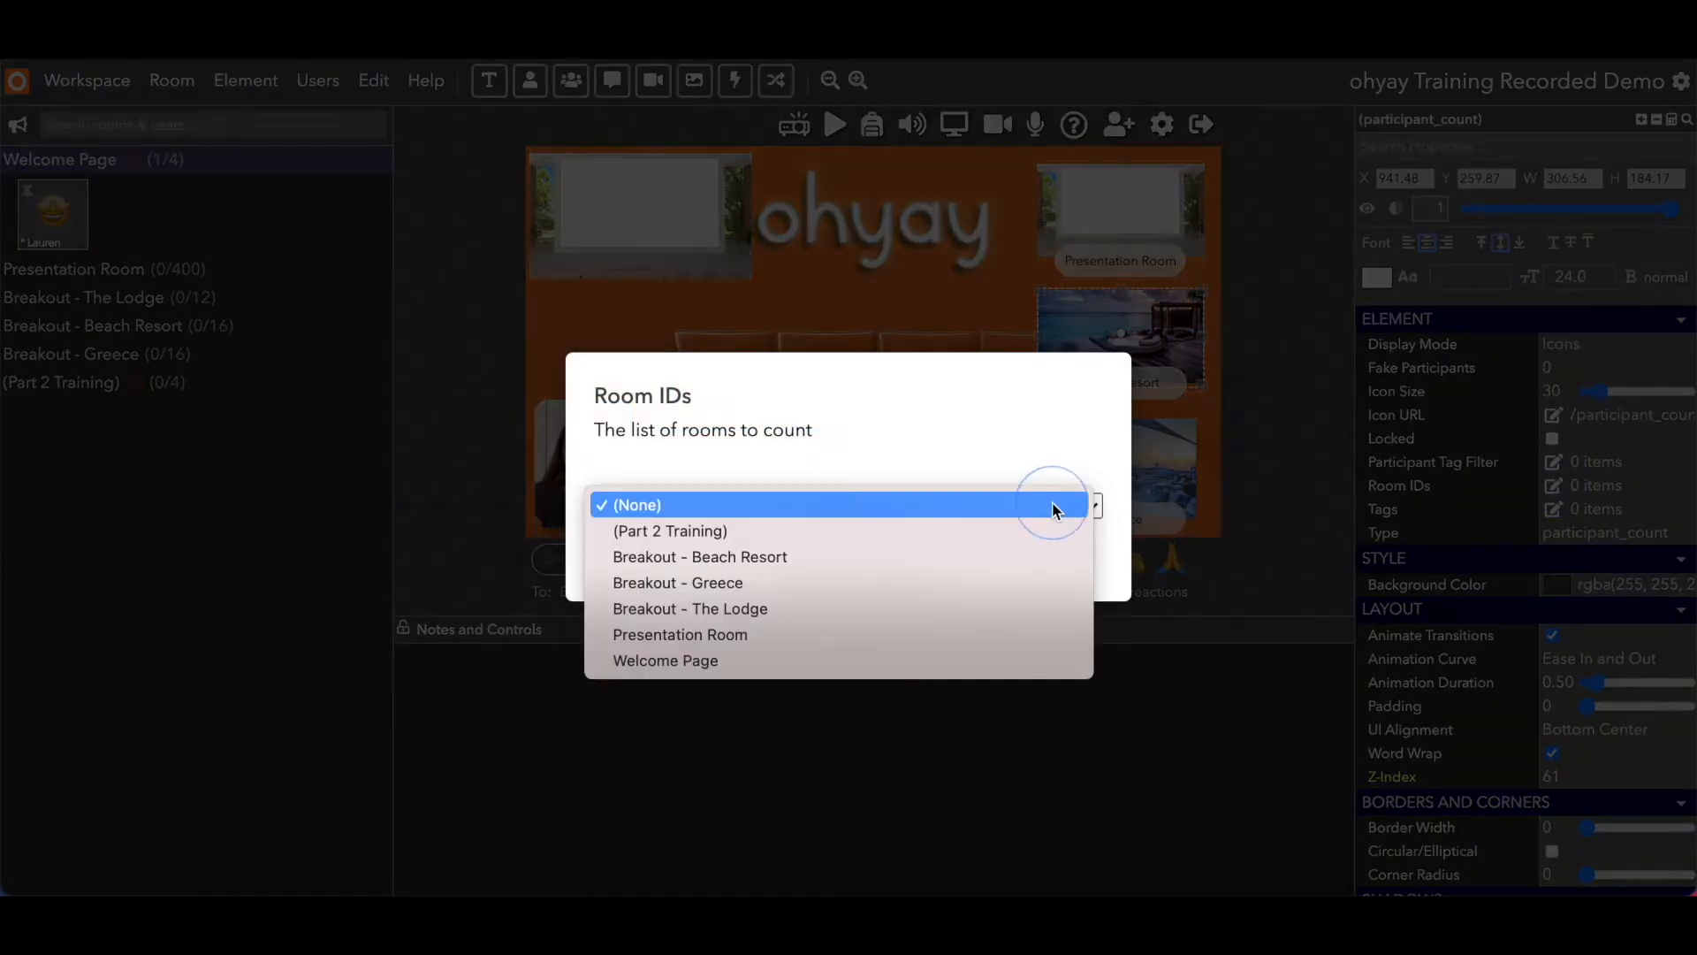
{"action": "left_click", "coordinate": [833, 557]}
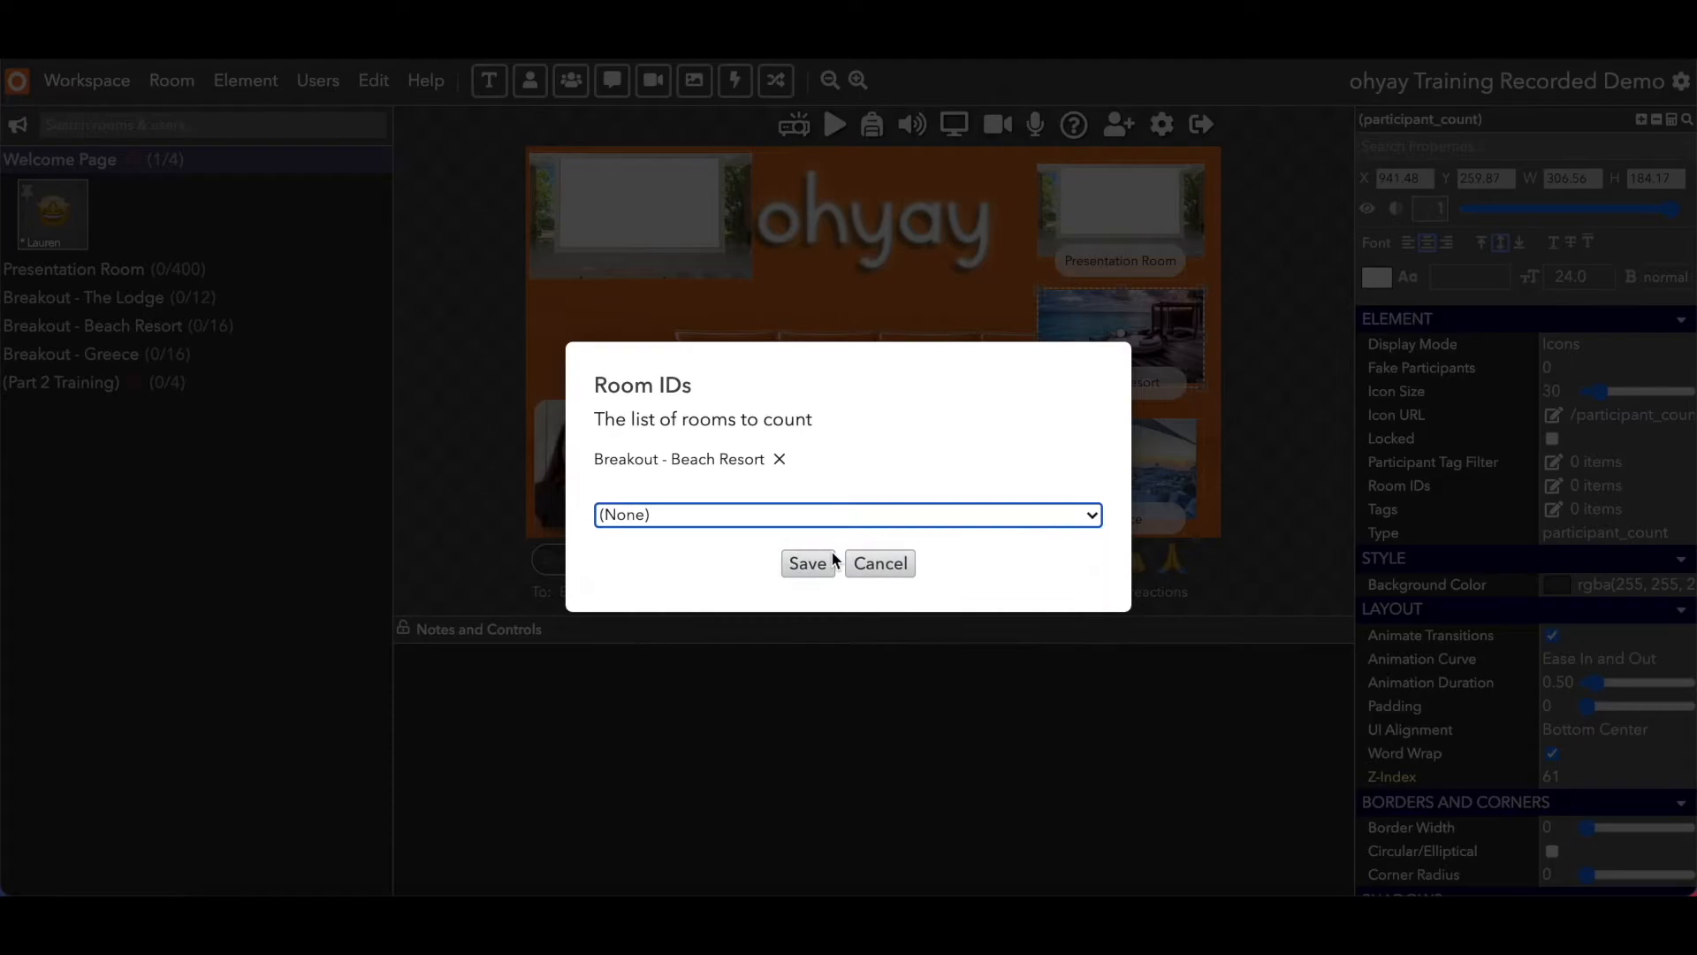
{"action": "left_click", "coordinate": [806, 566]}
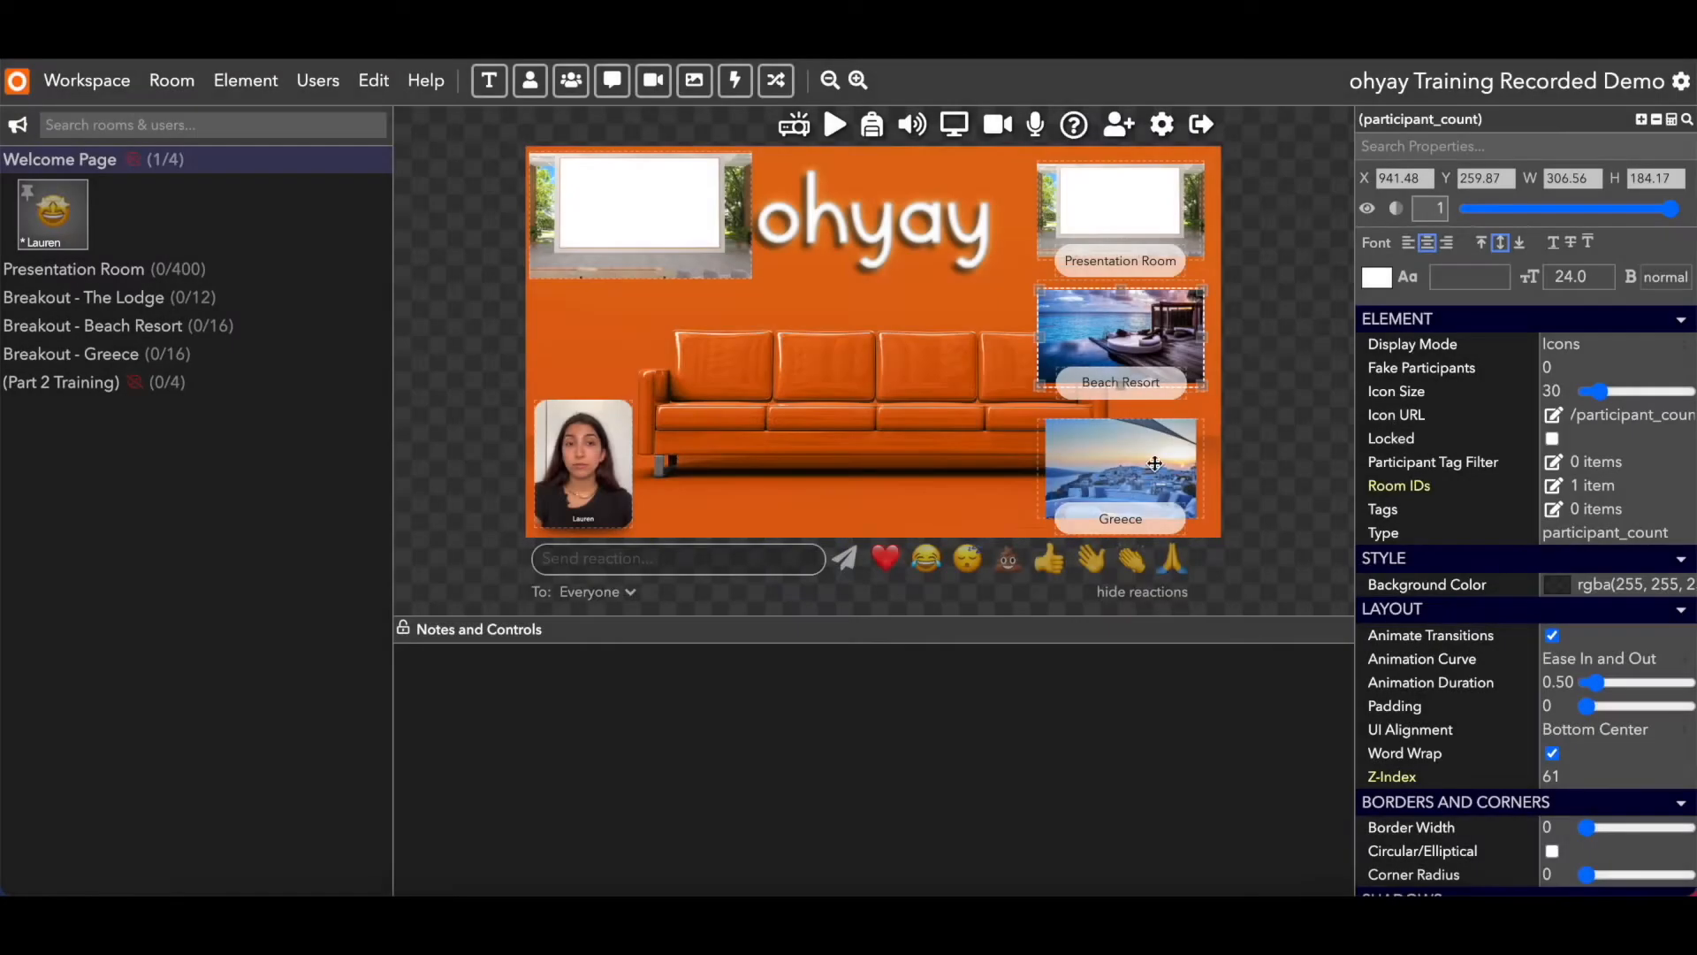
Set the Beach Resort Participant Count element's display mode to Names, link it to Breakout - Beach Resort and deselect it
{"action": "left_click", "coordinate": [1589, 352]}
{"action": "left_click", "coordinate": [1587, 426]}
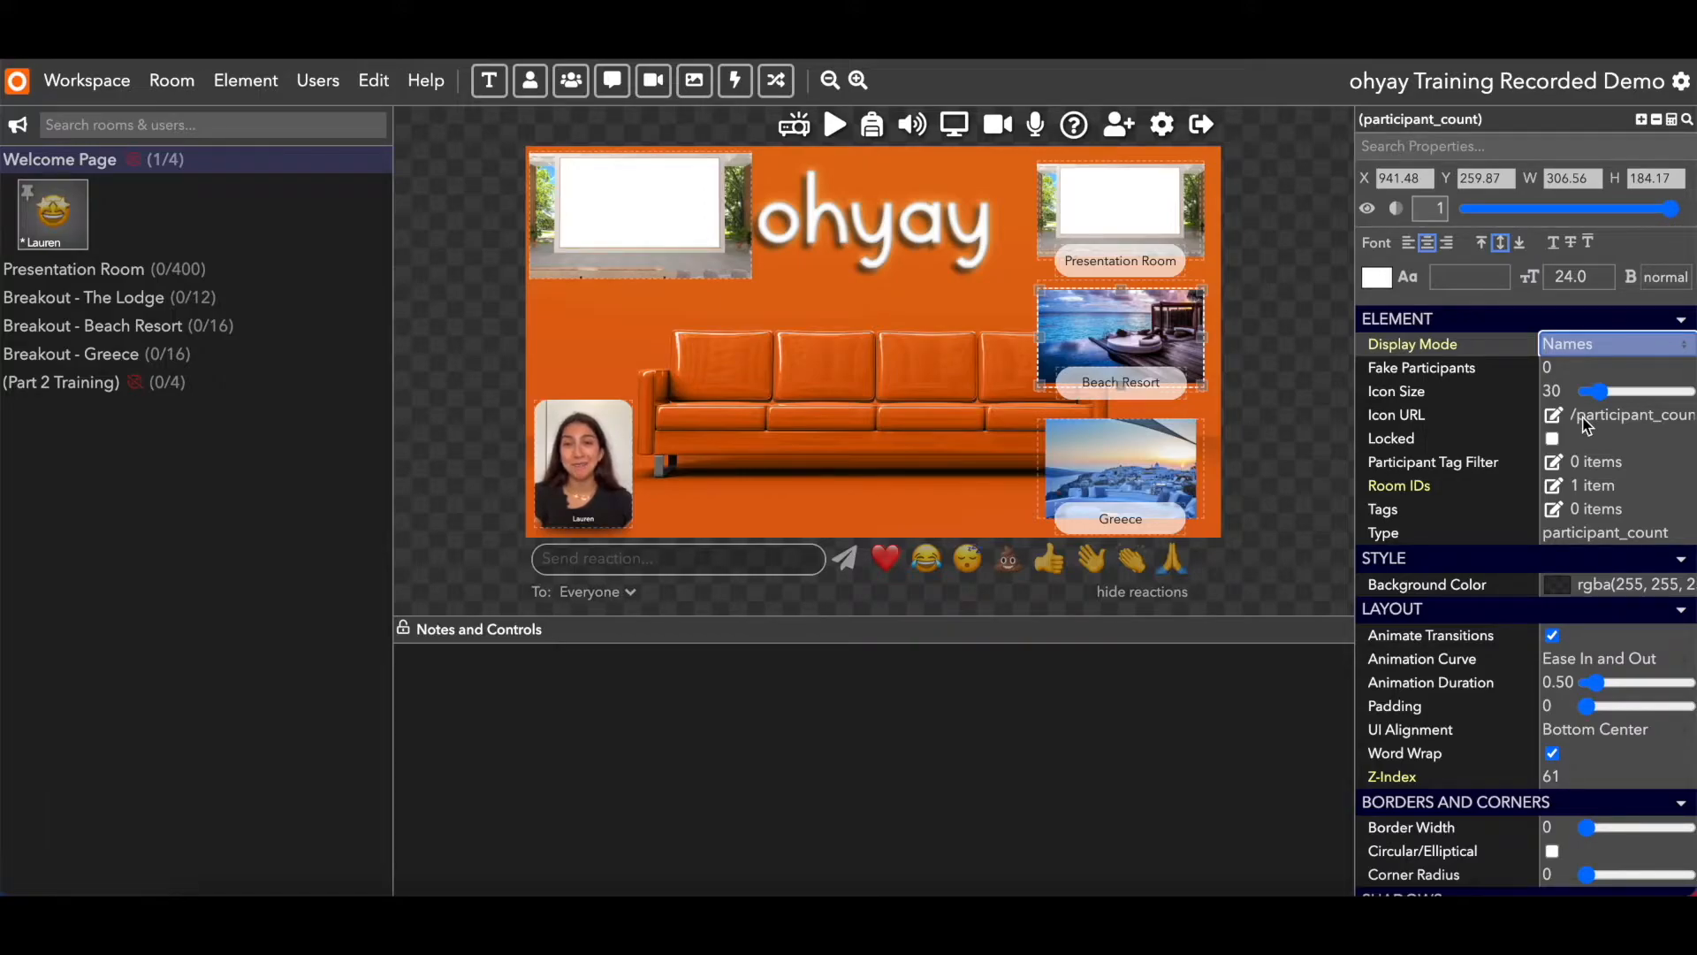
{"action": "scroll", "coordinate": [1591, 478], "scroll_direction": "down", "scroll_amount": 7}
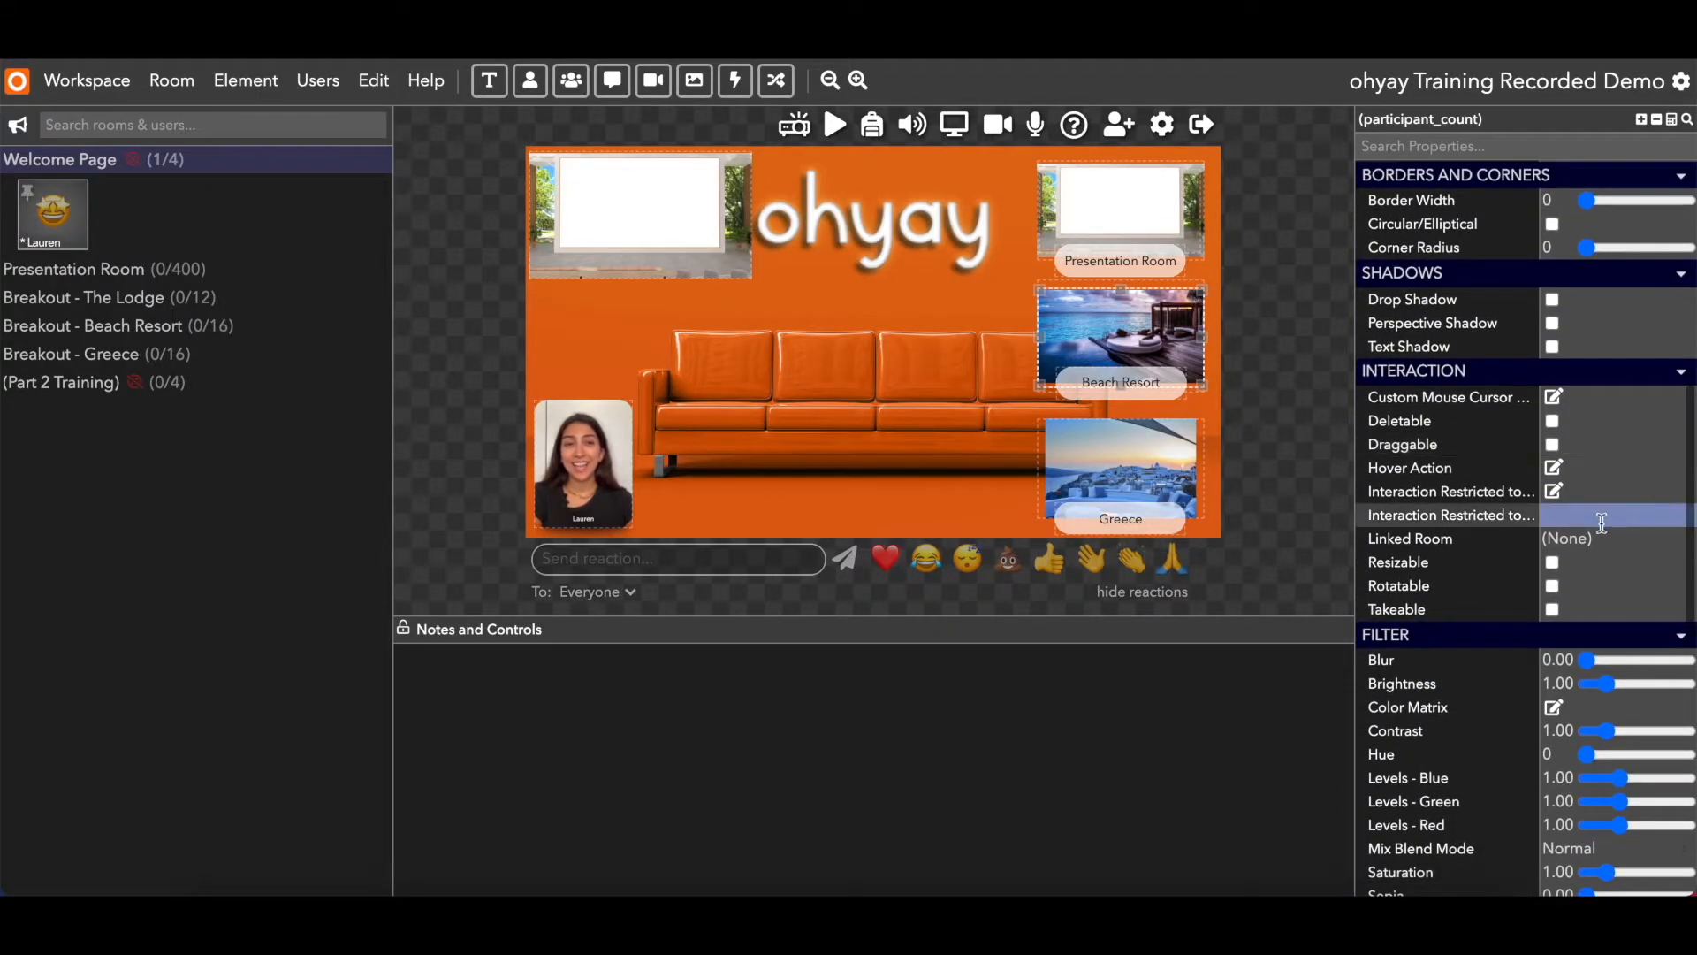
{"action": "left_click", "coordinate": [1592, 542]}
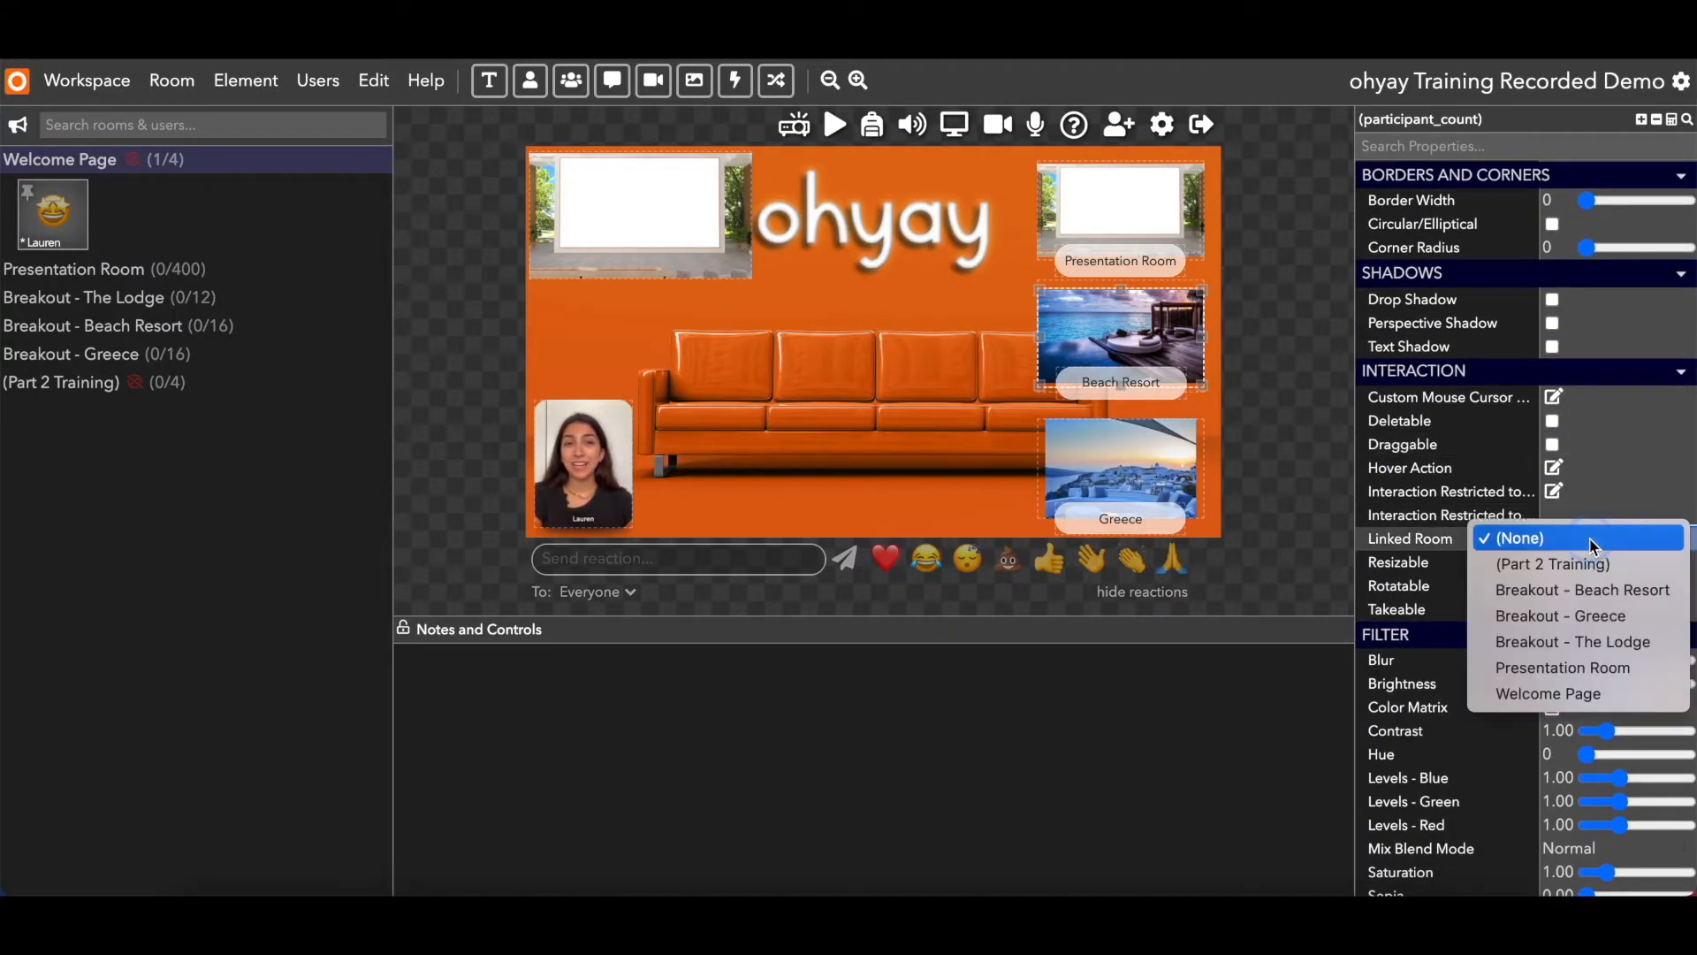
{"action": "left_click", "coordinate": [1606, 589]}
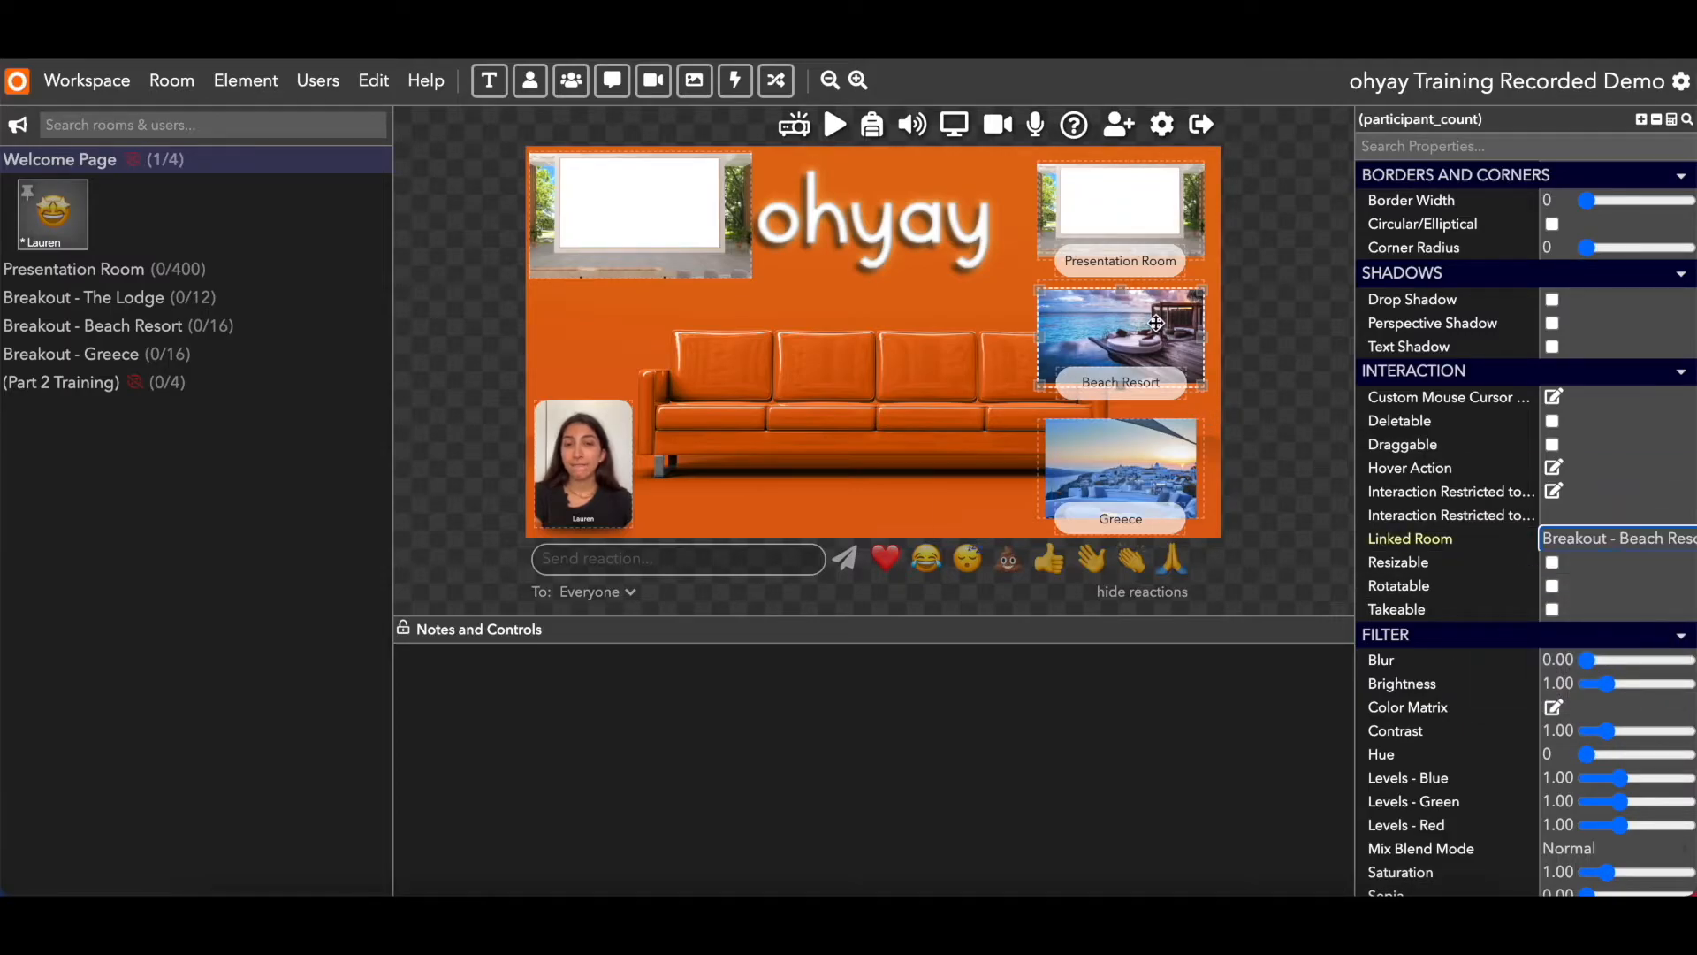
{"action": "left_click", "coordinate": [948, 370]}
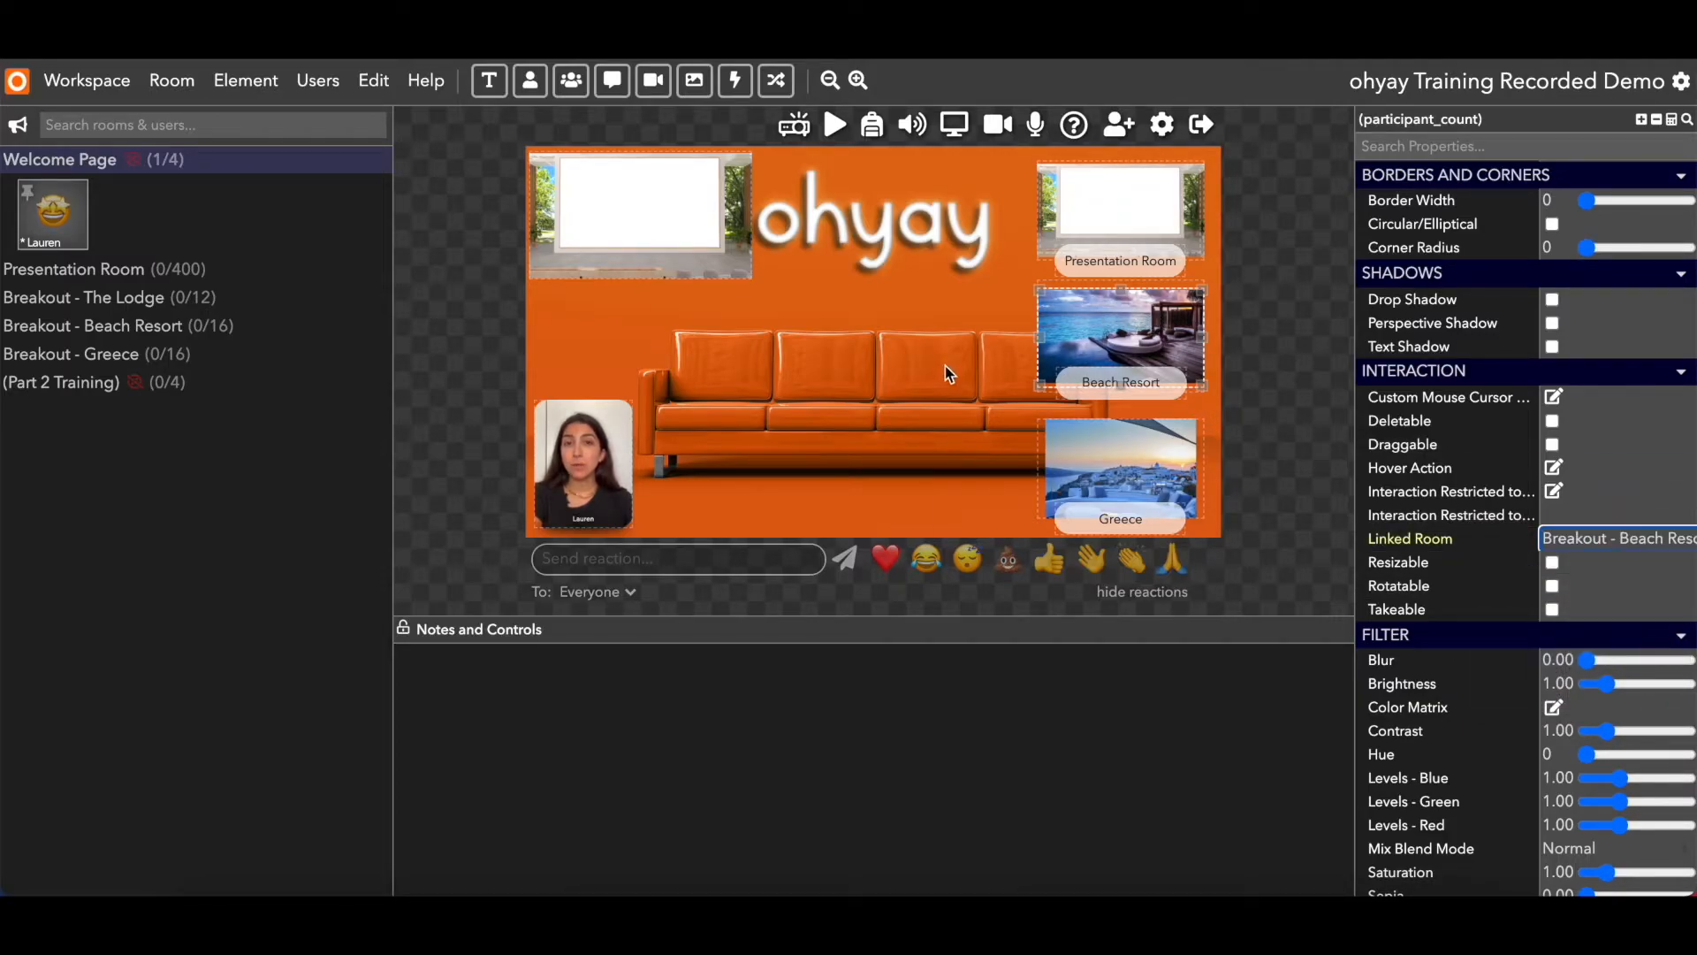
Insert a third Participant Count element and fit it over the Greece picture at about X 946, Y 501, sized about 282 by 184
{"action": "left_click", "coordinate": [269, 82]}
{"action": "mouse_move", "coordinate": [303, 121]}
{"action": "scroll", "coordinate": [575, 503], "scroll_direction": "down", "scroll_amount": 2}
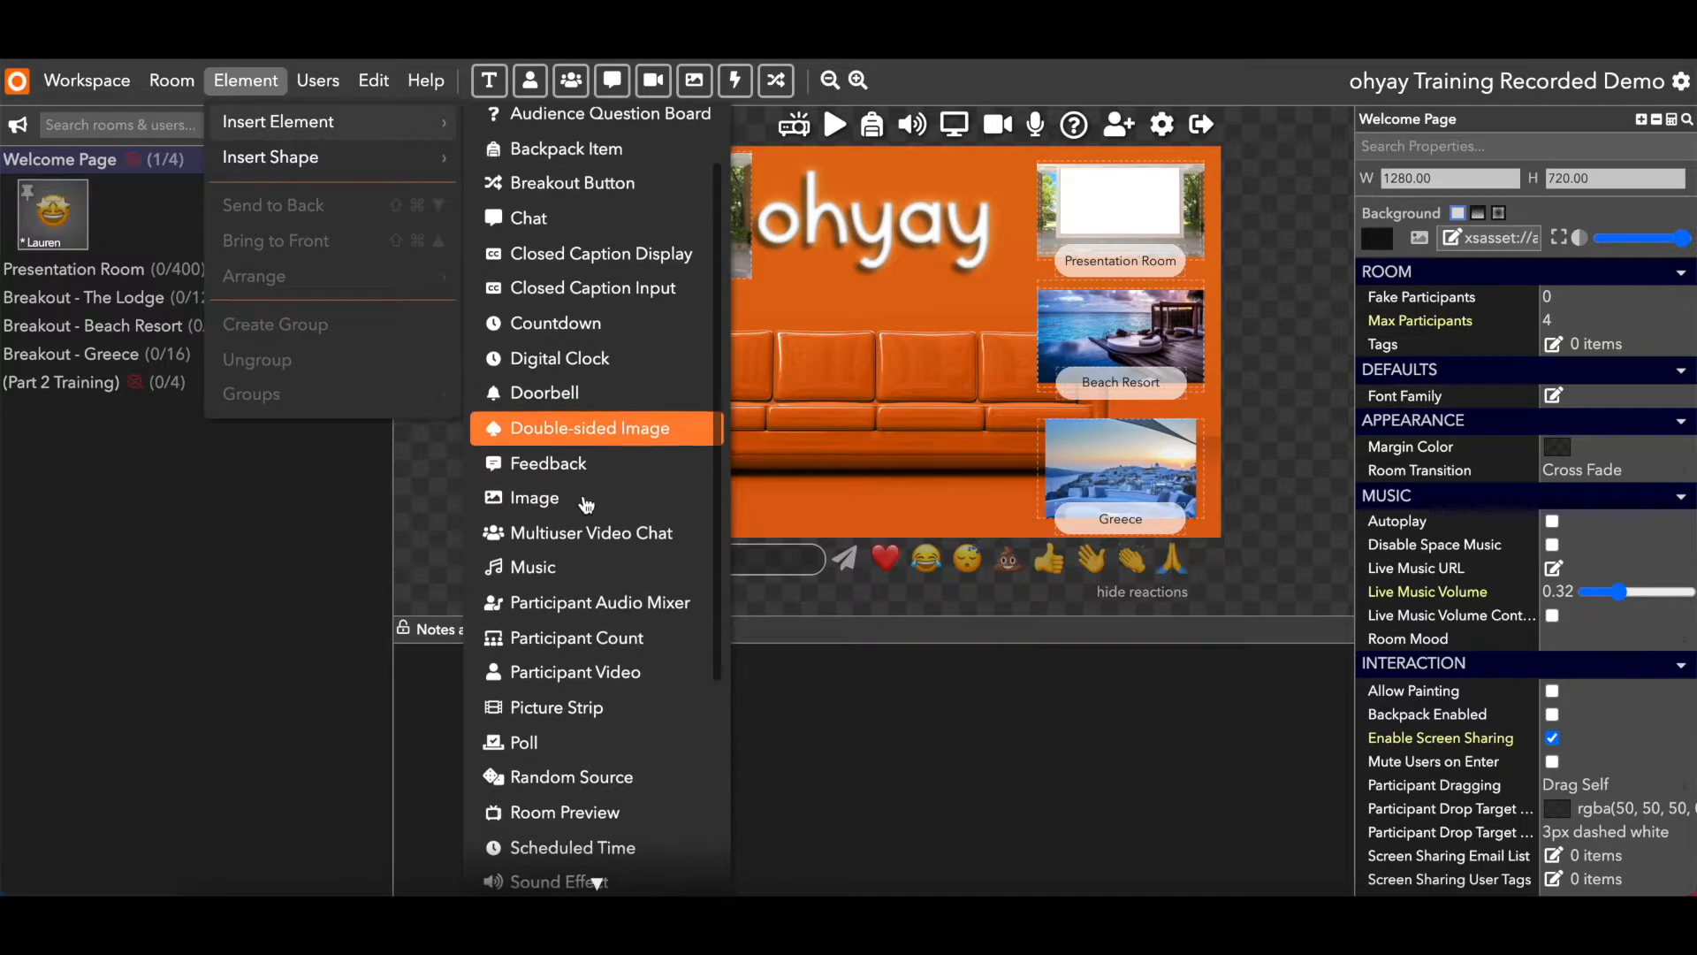
{"action": "left_click", "coordinate": [601, 651]}
{"action": "left_click_drag", "start_coordinate": [878, 332], "coordinate": [1190, 513]}
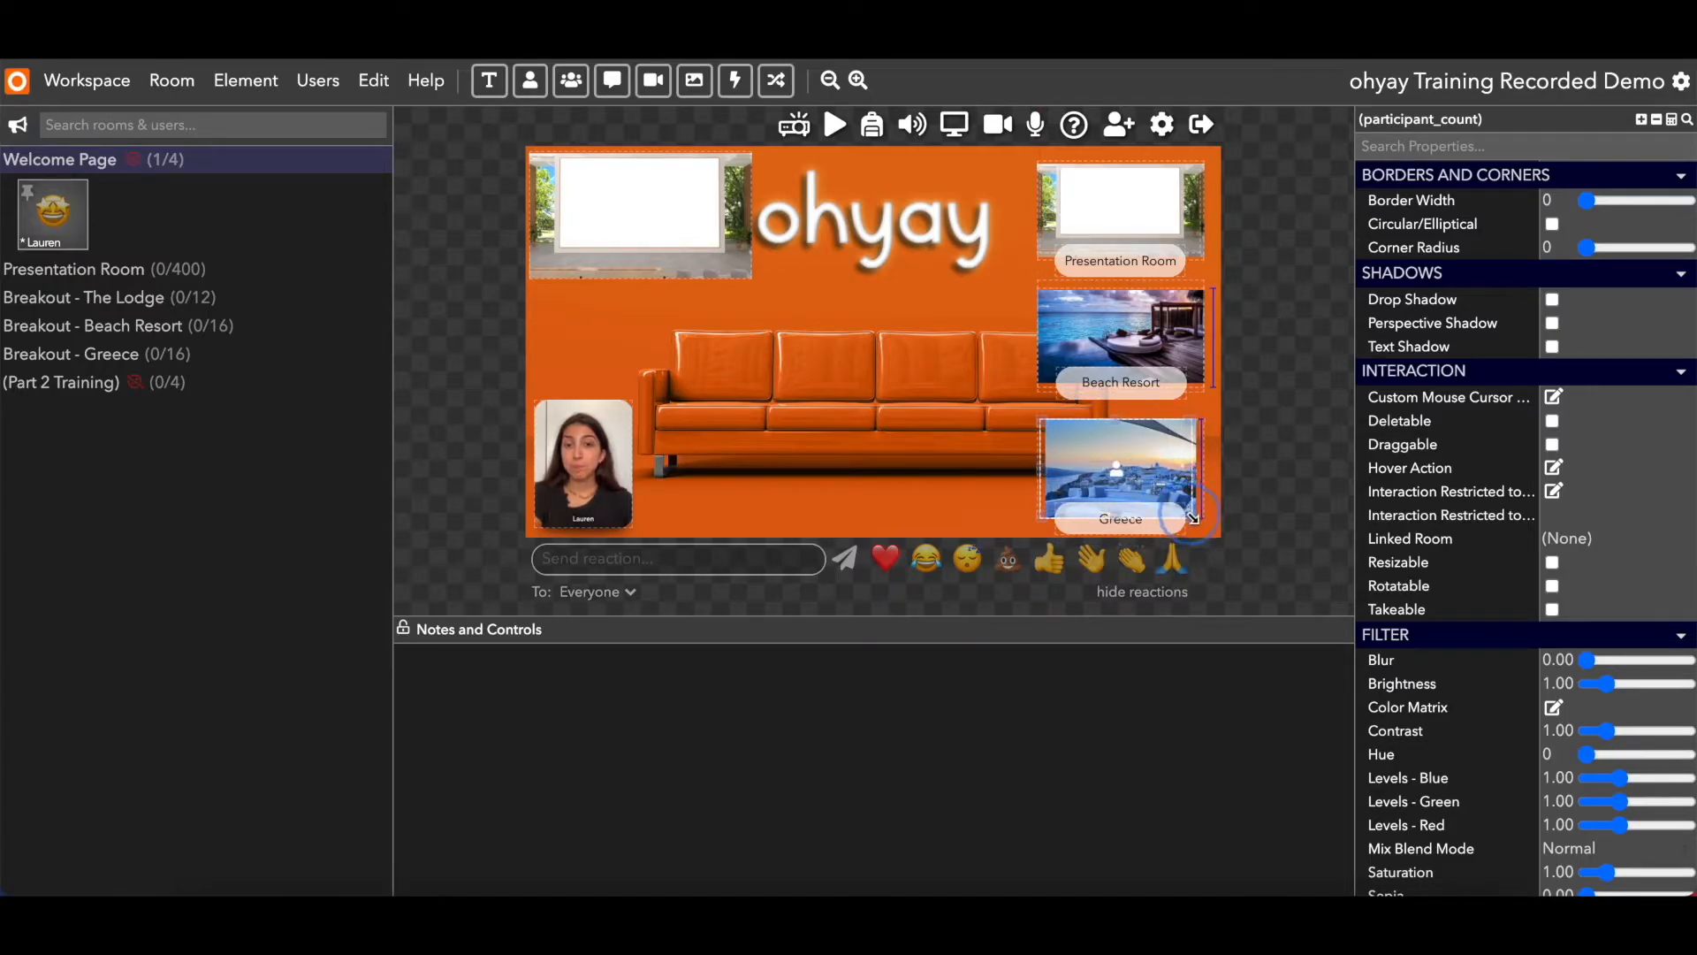
Link the Greece Participant Count element to Breakout - Greece and add that room to its Room IDs, saving the list
{"action": "left_click", "coordinate": [1567, 539]}
{"action": "left_click", "coordinate": [1565, 616]}
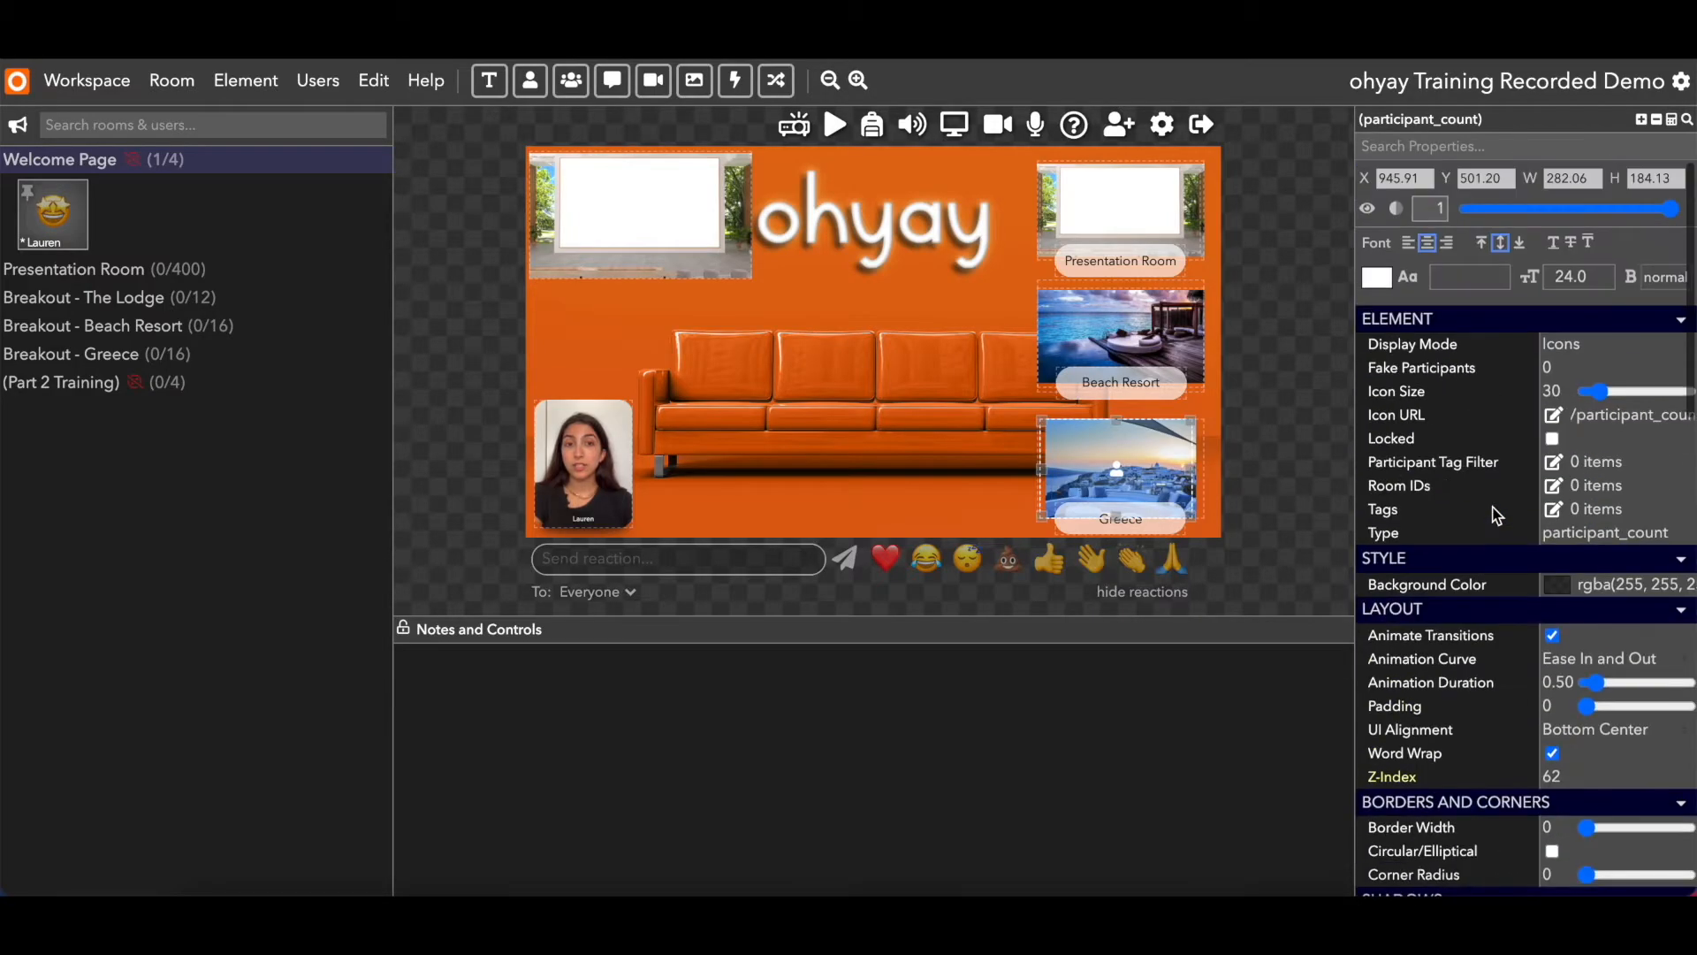
{"action": "left_click", "coordinate": [1565, 485]}
{"action": "left_click", "coordinate": [899, 501]}
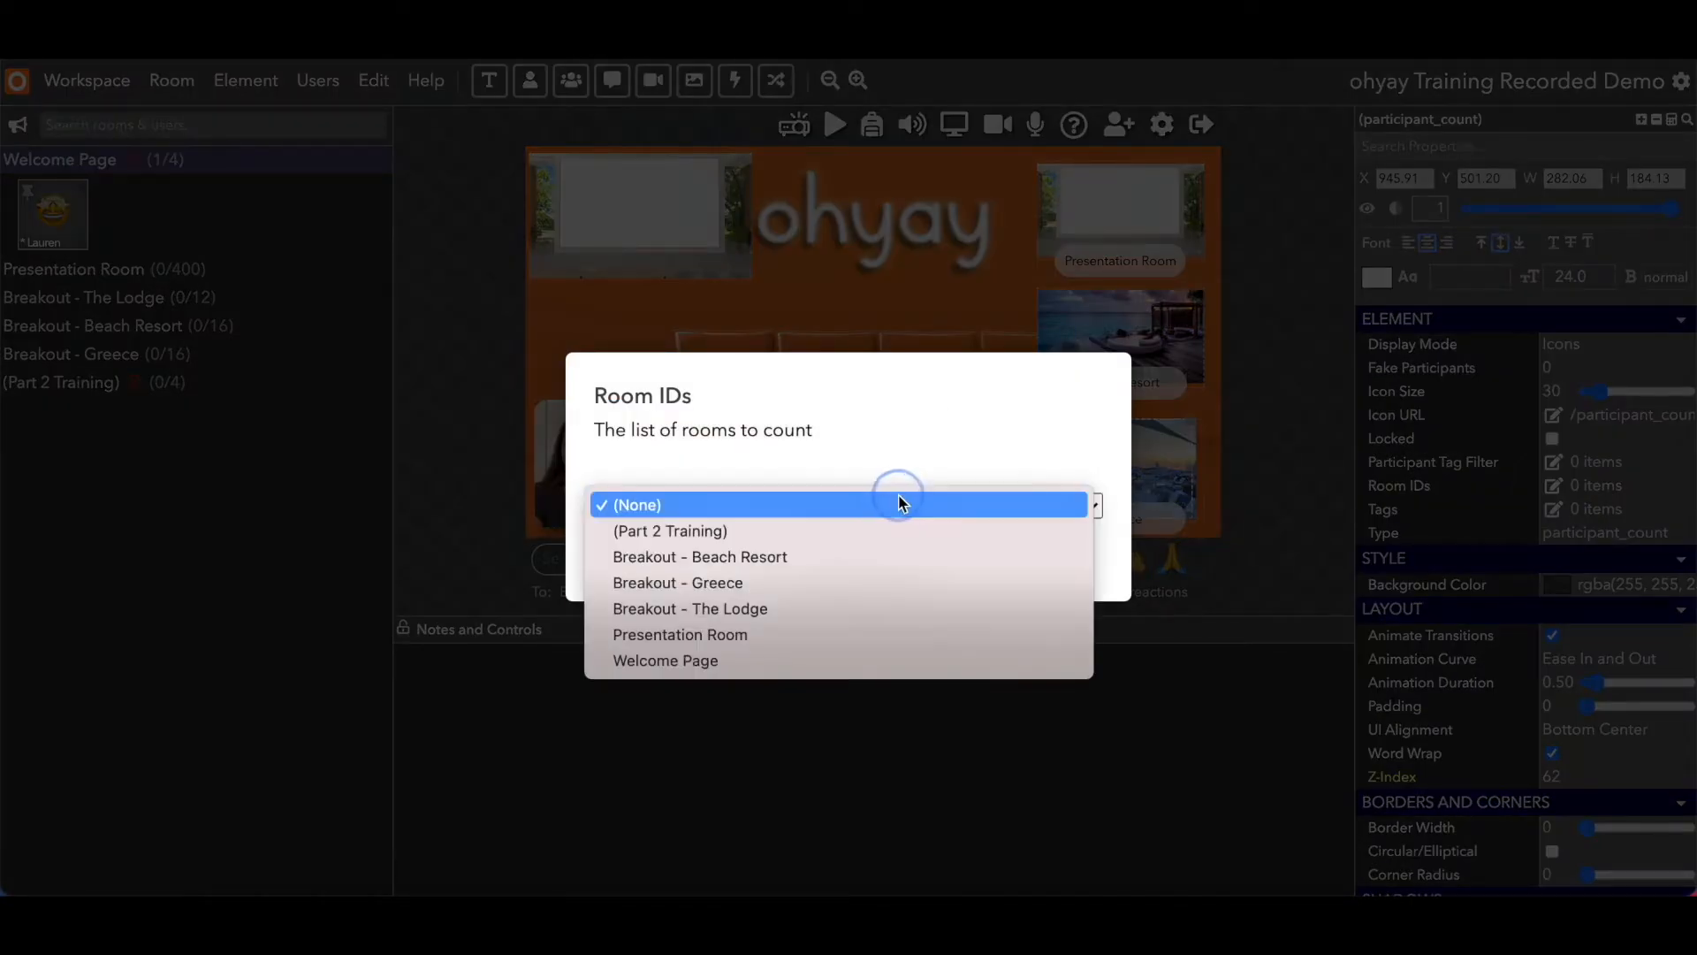
{"action": "left_click", "coordinate": [809, 580]}
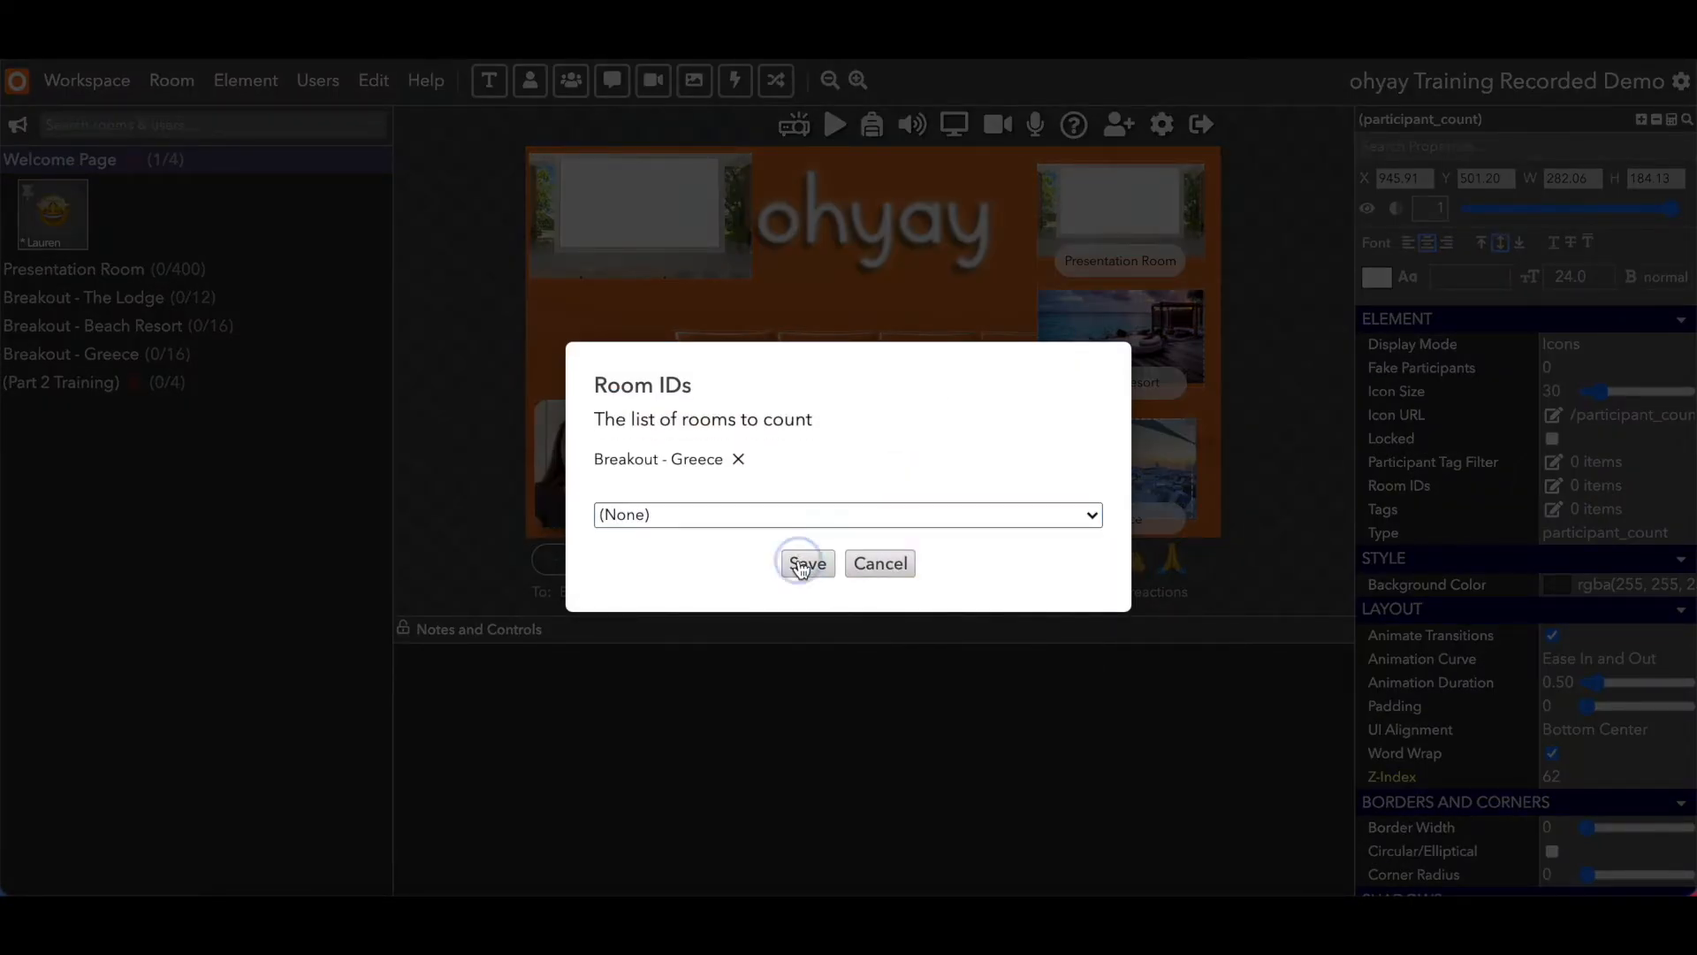
{"action": "left_click", "coordinate": [807, 560]}
Set the Greece Participant Count element's display mode to Names and deselect it
{"action": "left_click", "coordinate": [1574, 344]}
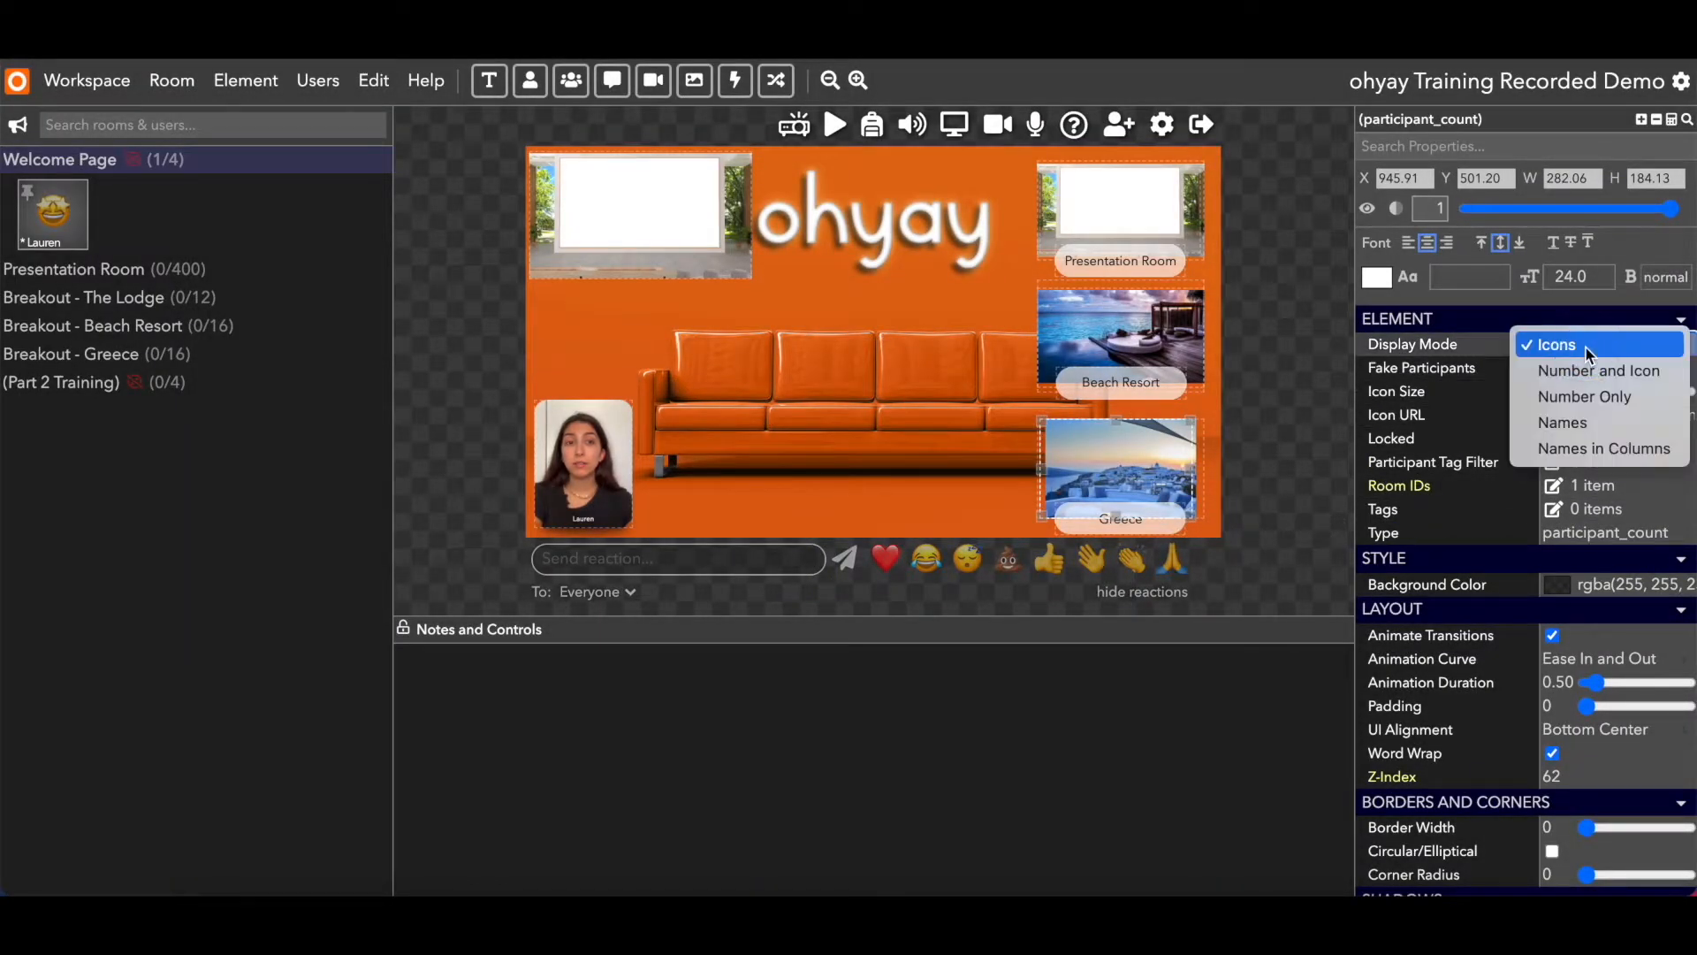
{"action": "left_click", "coordinate": [1585, 432]}
{"action": "left_click", "coordinate": [1144, 670]}
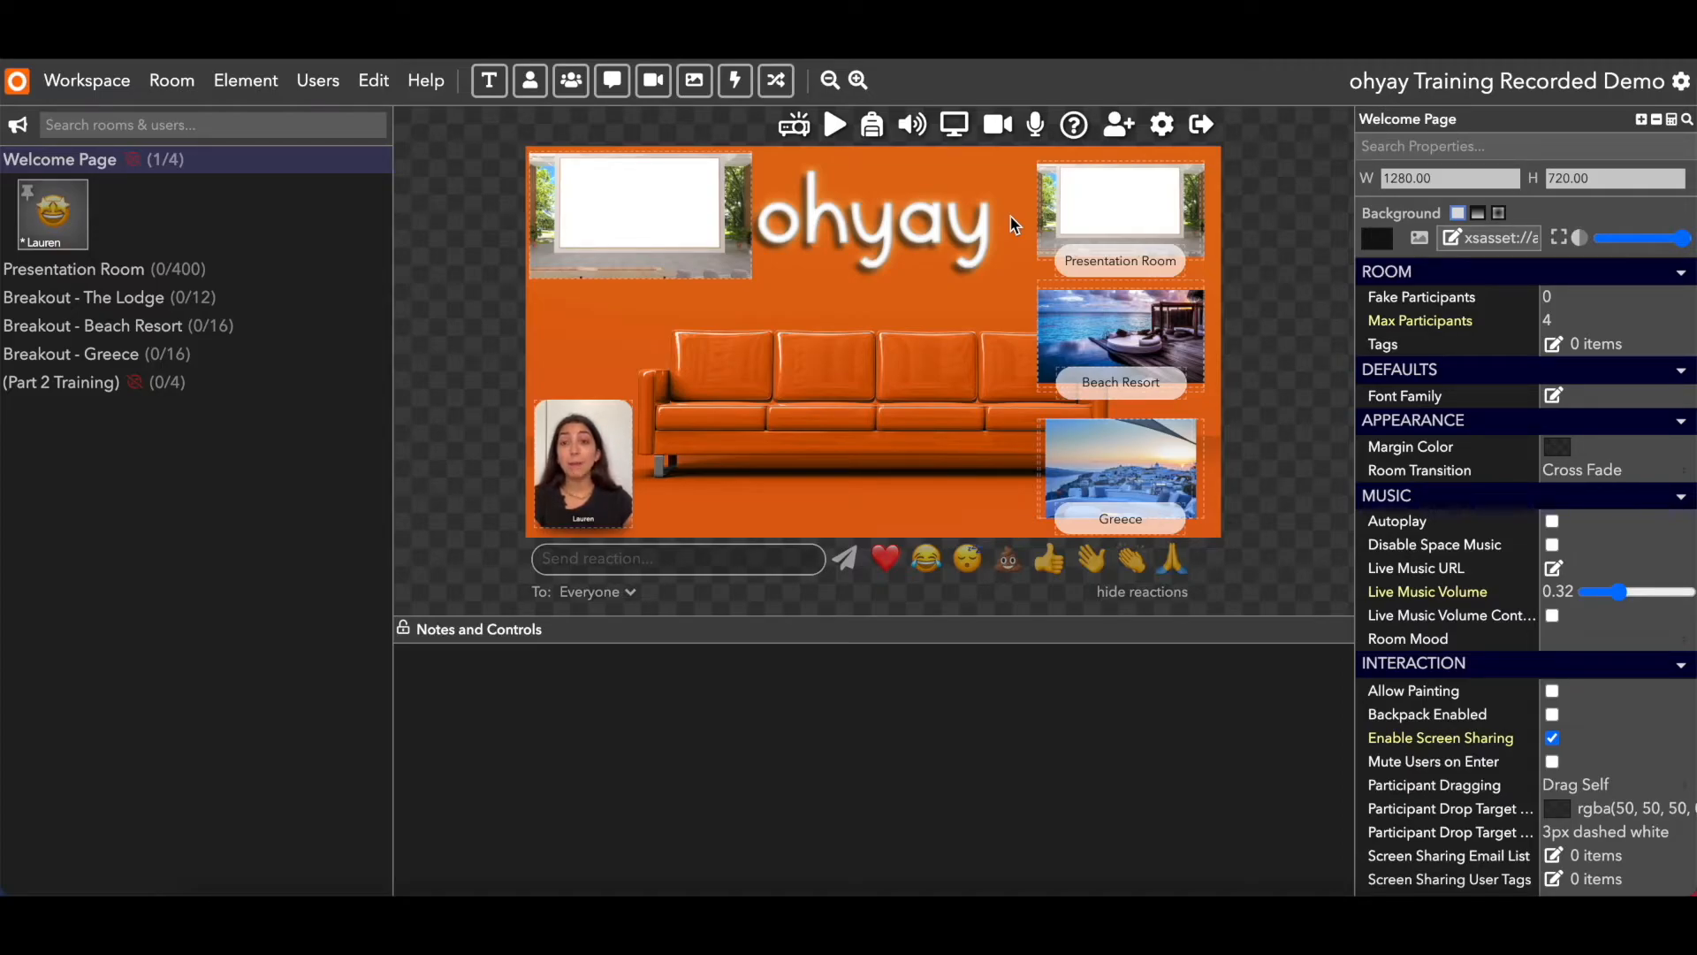
{"action": "left_click", "coordinate": [1068, 207]}
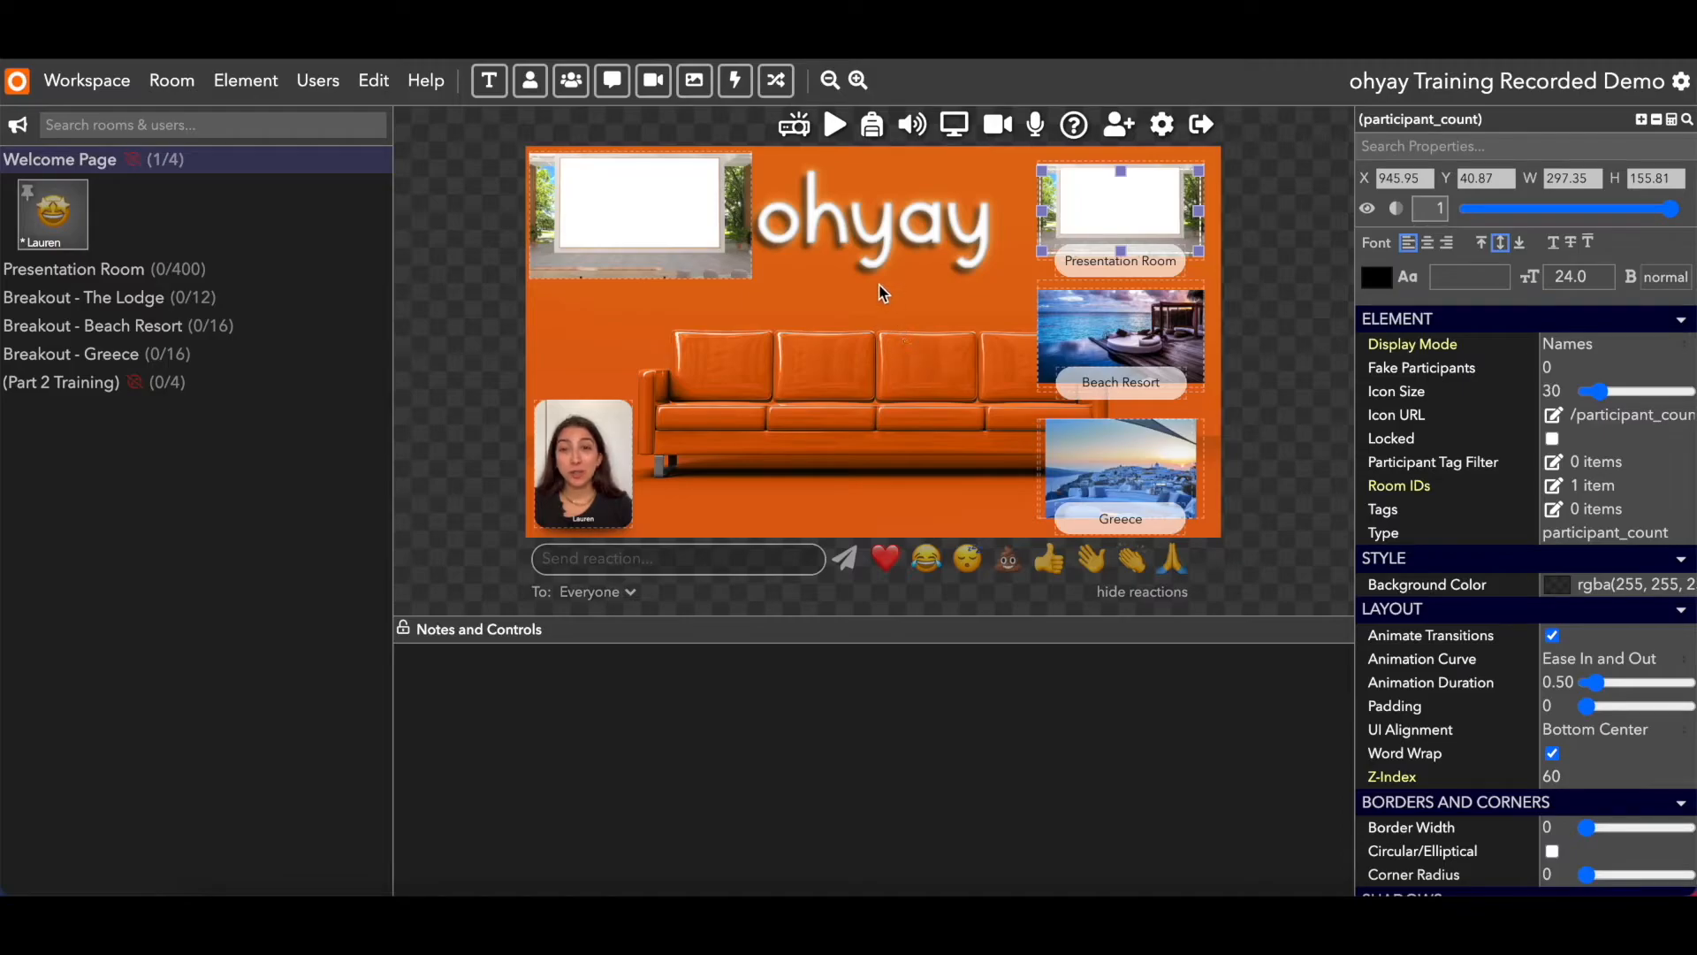
{"action": "left_click", "coordinate": [855, 321]}
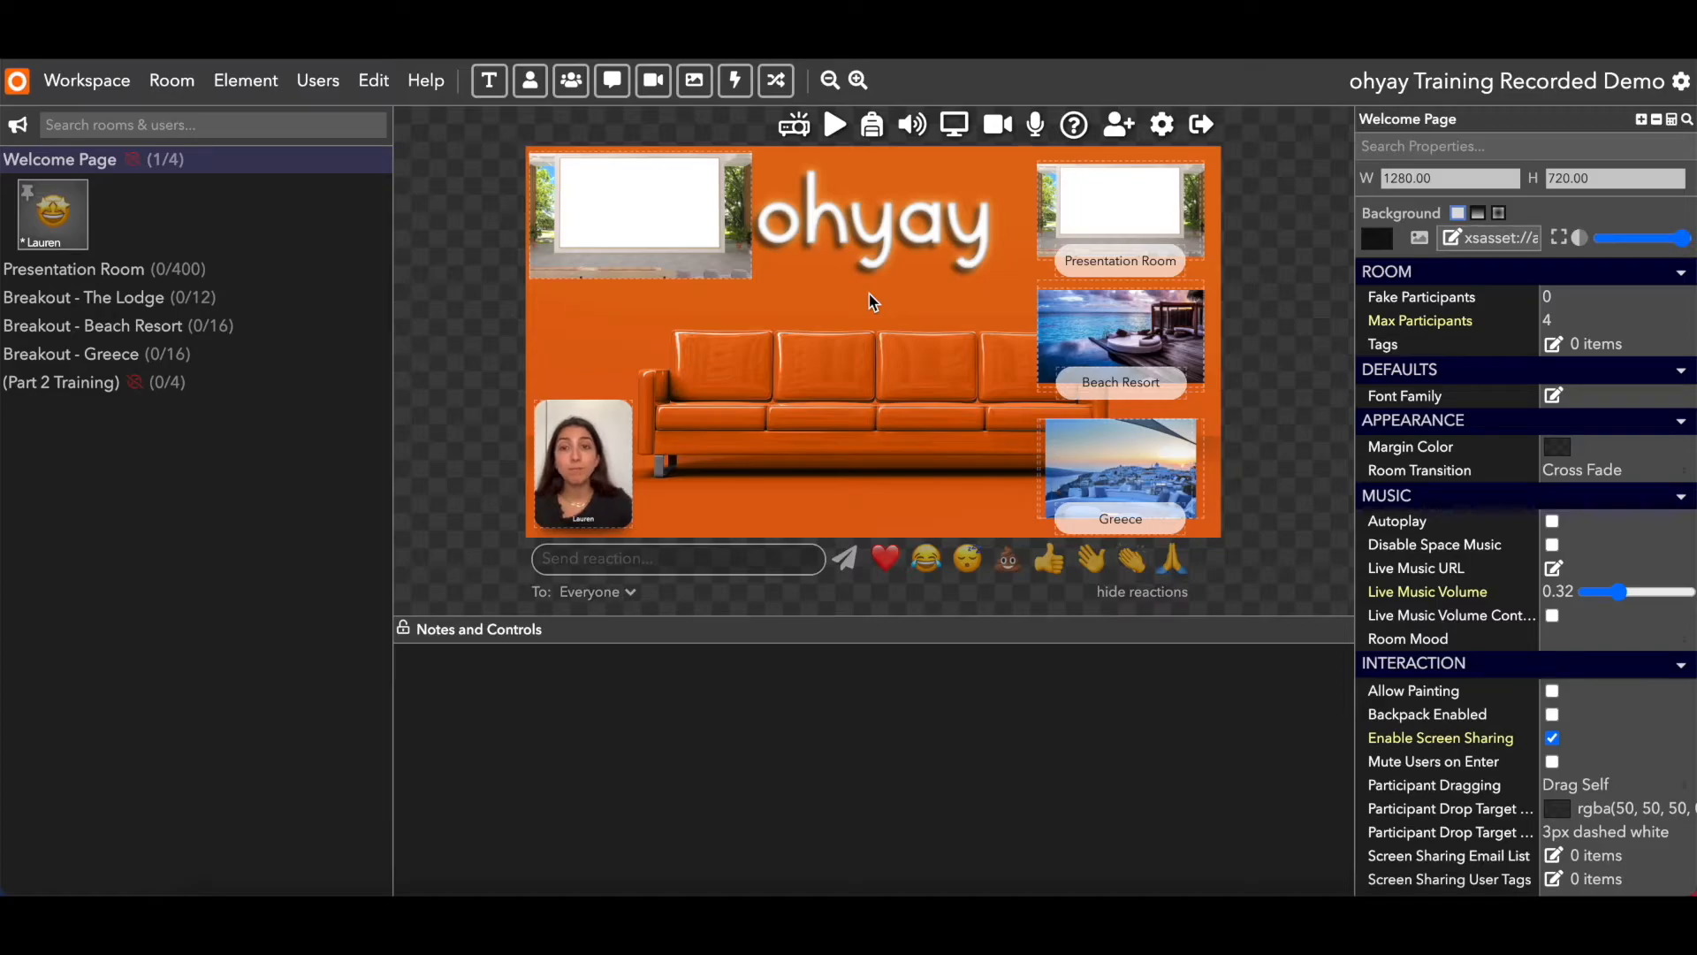
Delete the whiteboard room image beside the ohyay logo and all three room pictures with their labels and Participant Count elements
{"action": "left_click", "coordinate": [721, 226]}
{"action": "key", "text": "Delete"}
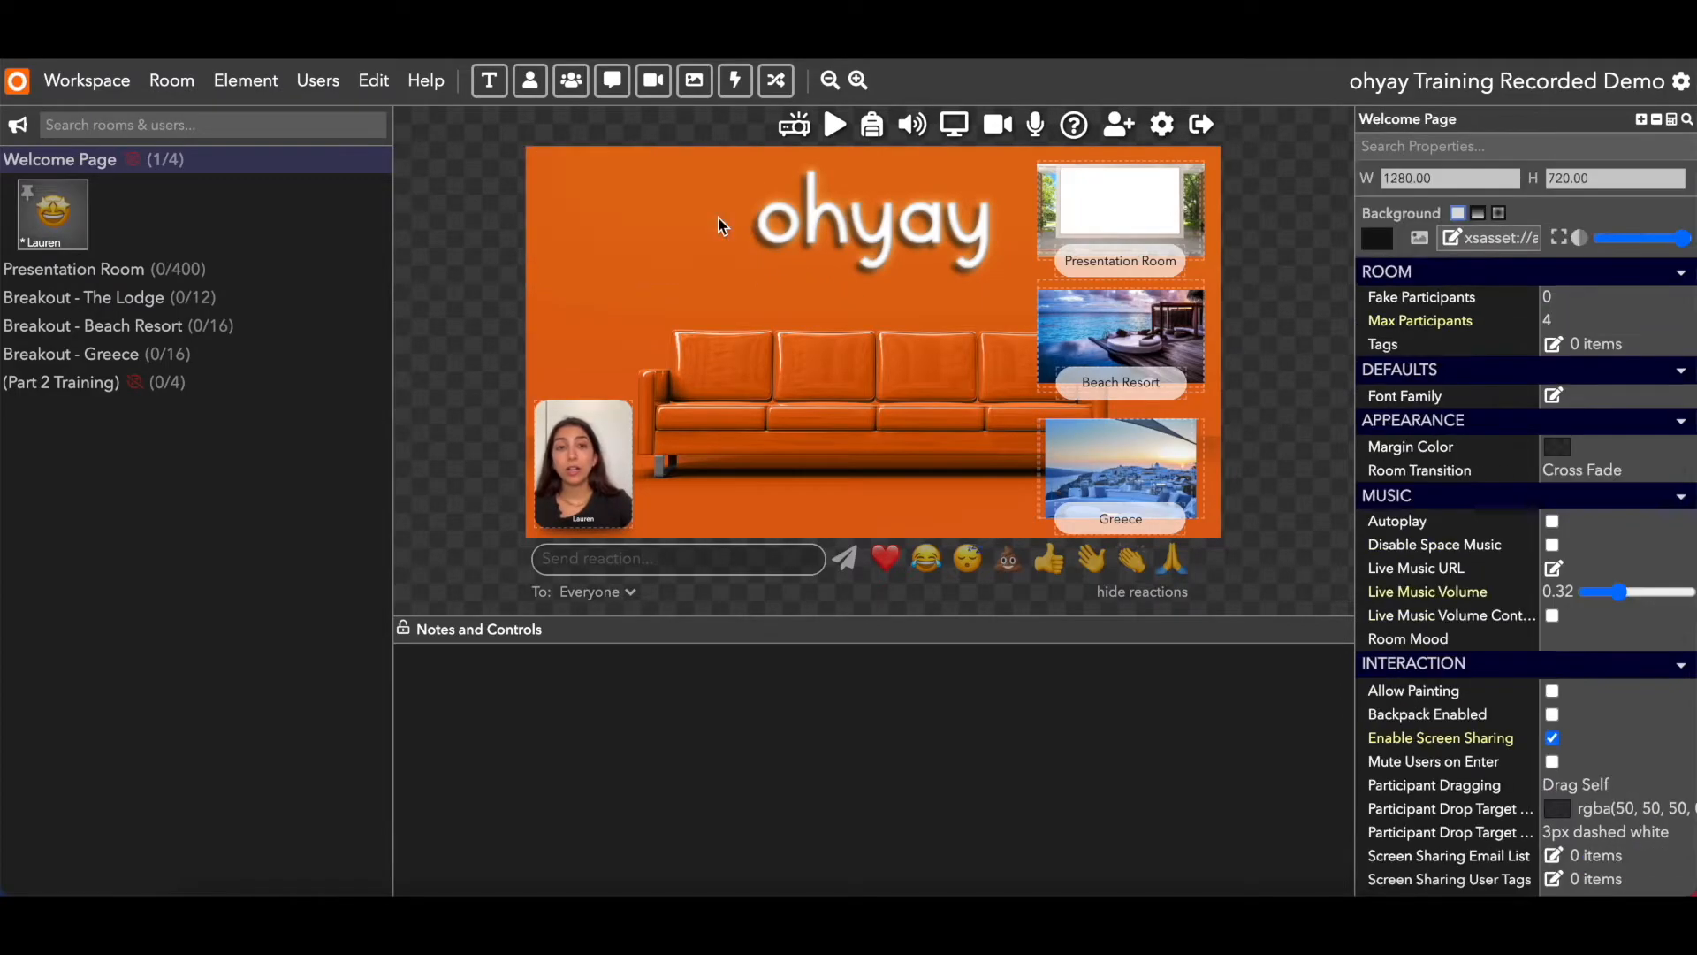
{"action": "left_click_drag", "start_coordinate": [1013, 202], "coordinate": [1149, 523]}
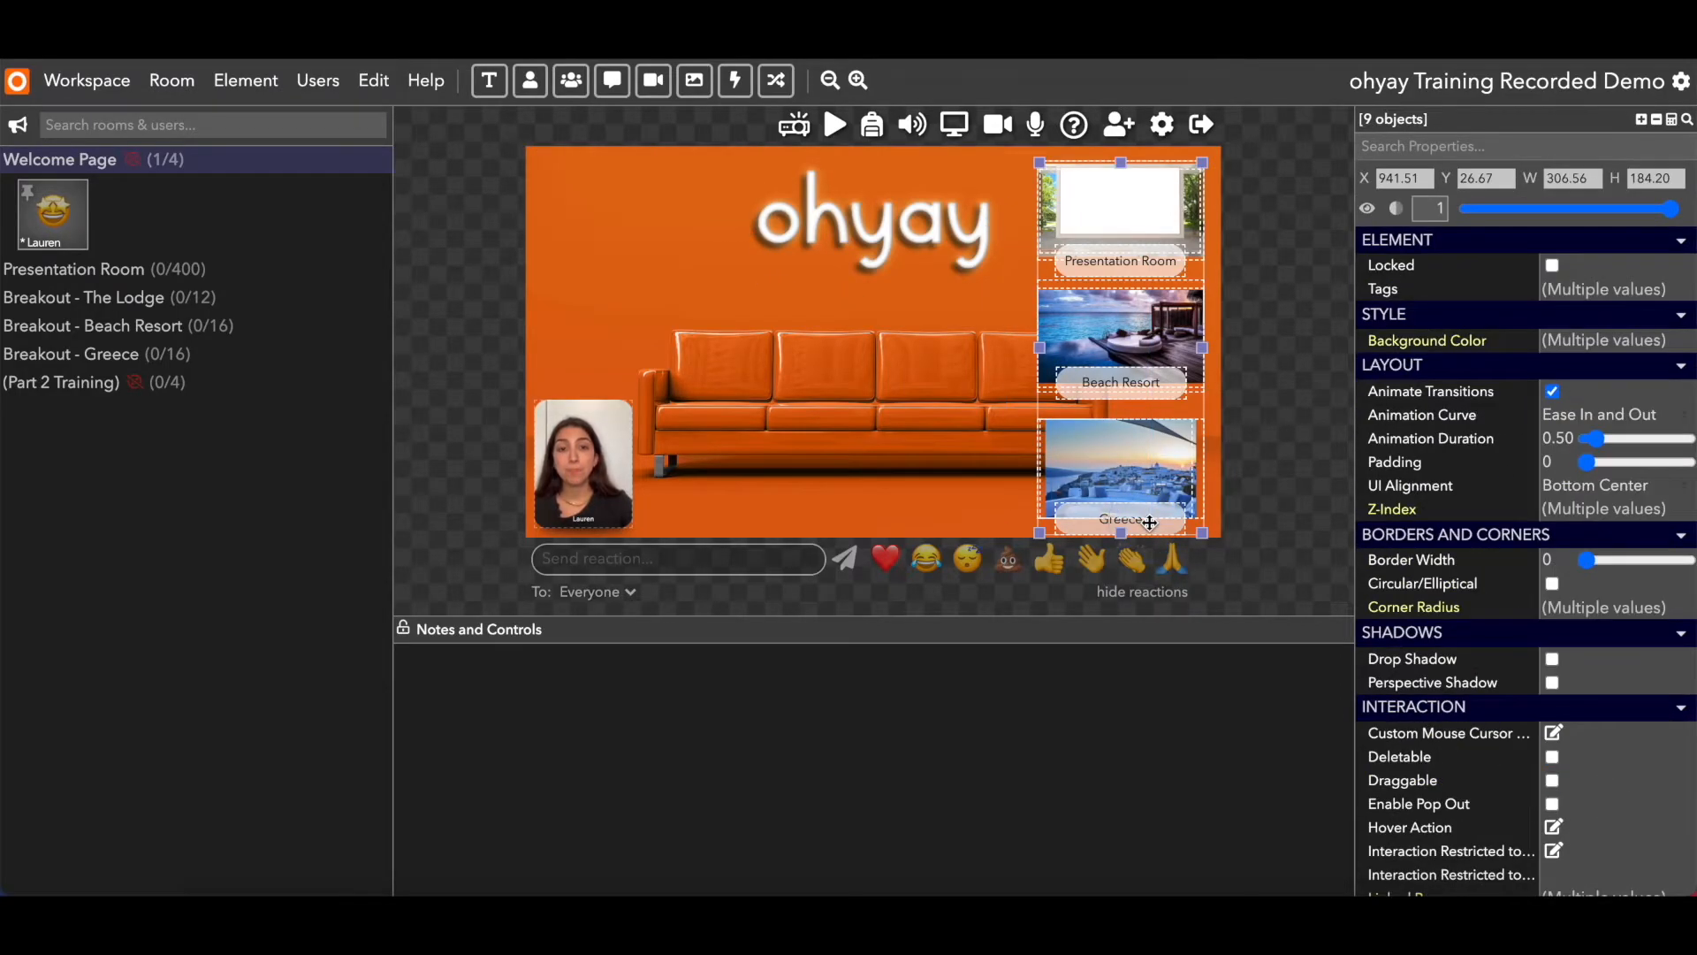
{"action": "key", "text": "Delete"}
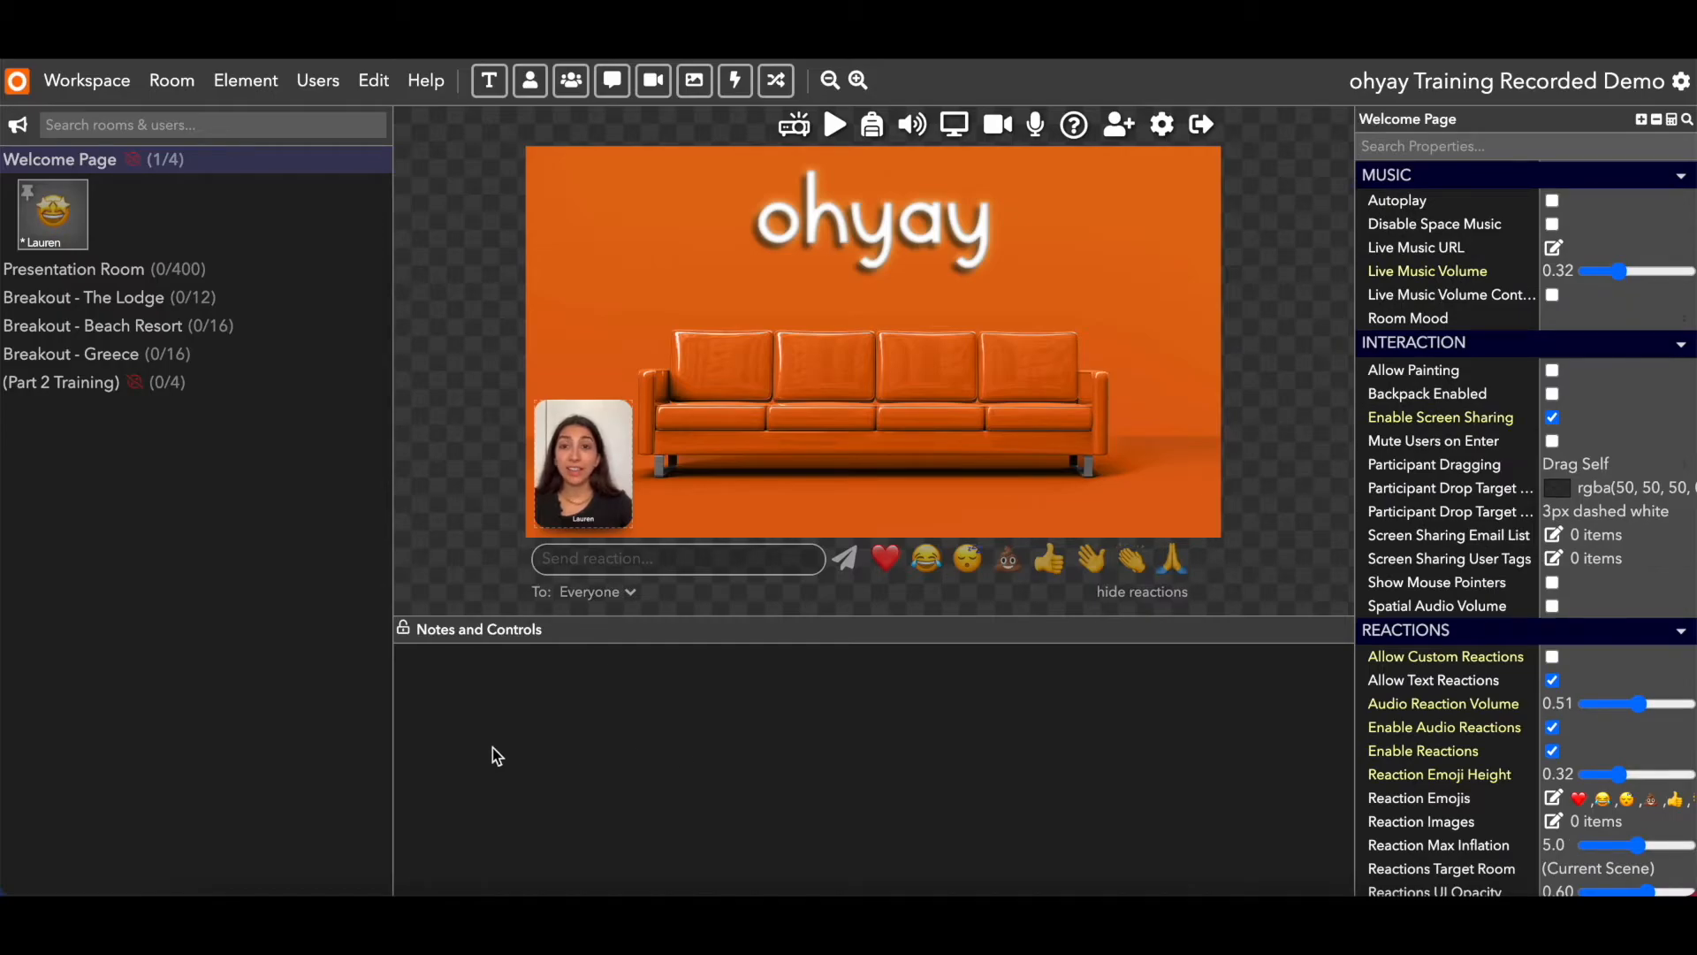
Open the Presentation Room and inspect its empty participant video element and the grid video chat below the screen
{"action": "left_click", "coordinate": [146, 276]}
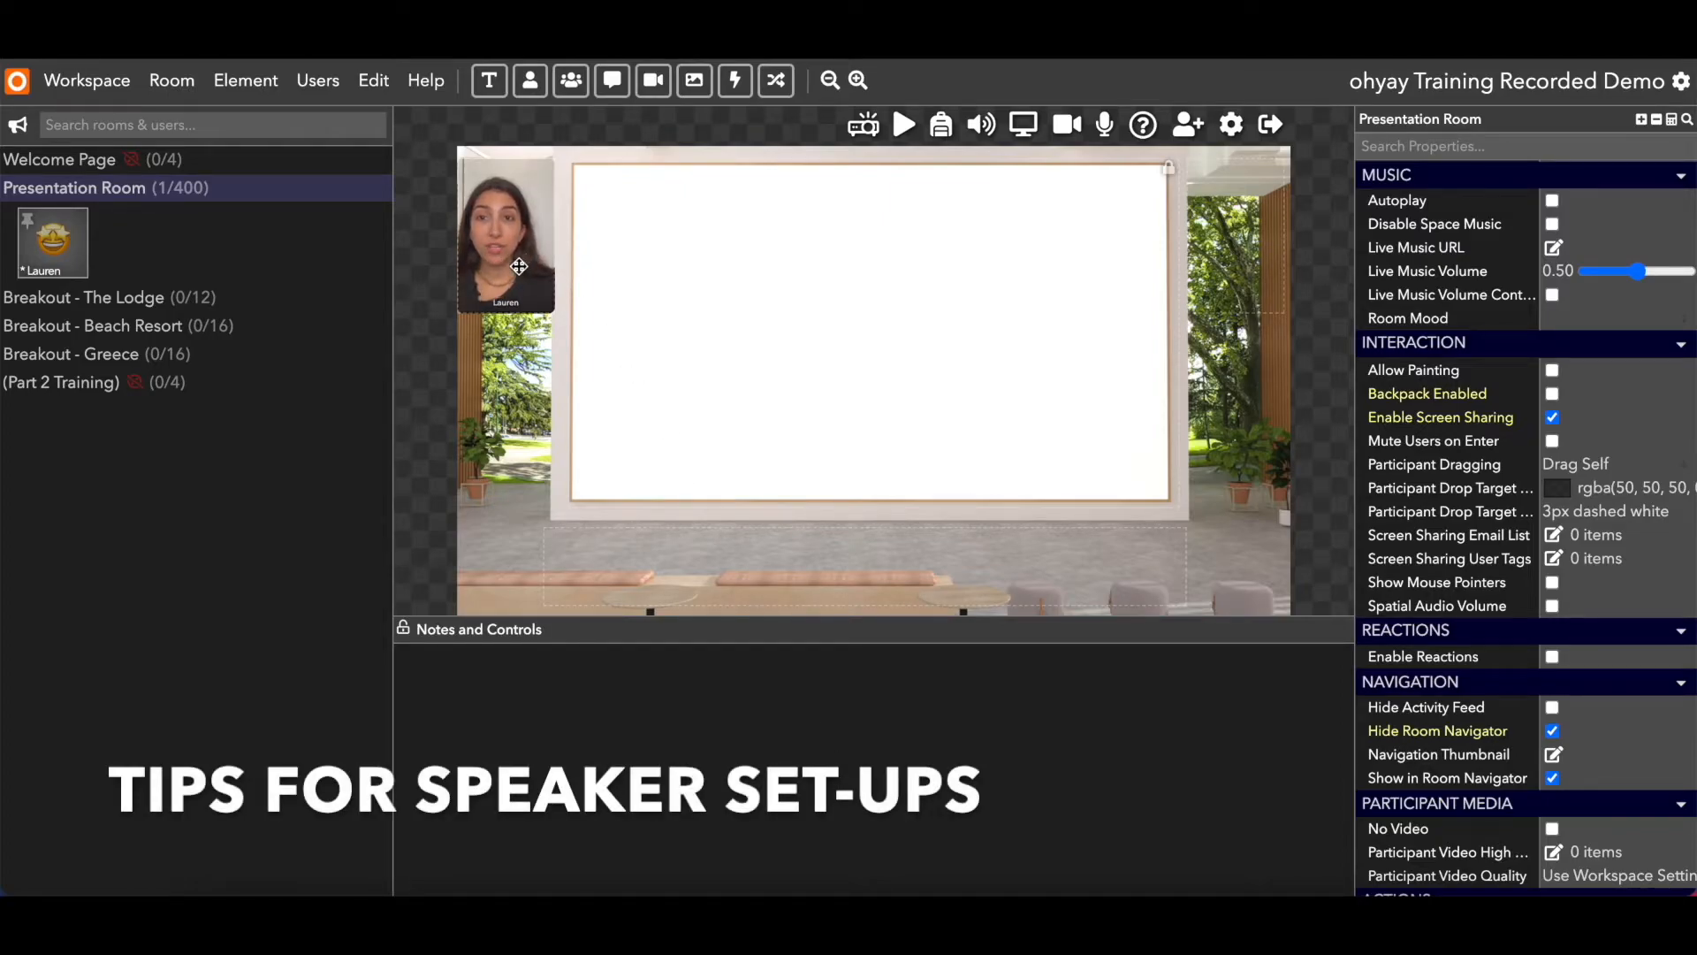
{"action": "left_click_drag", "start_coordinate": [519, 266], "coordinate": [1267, 240]}
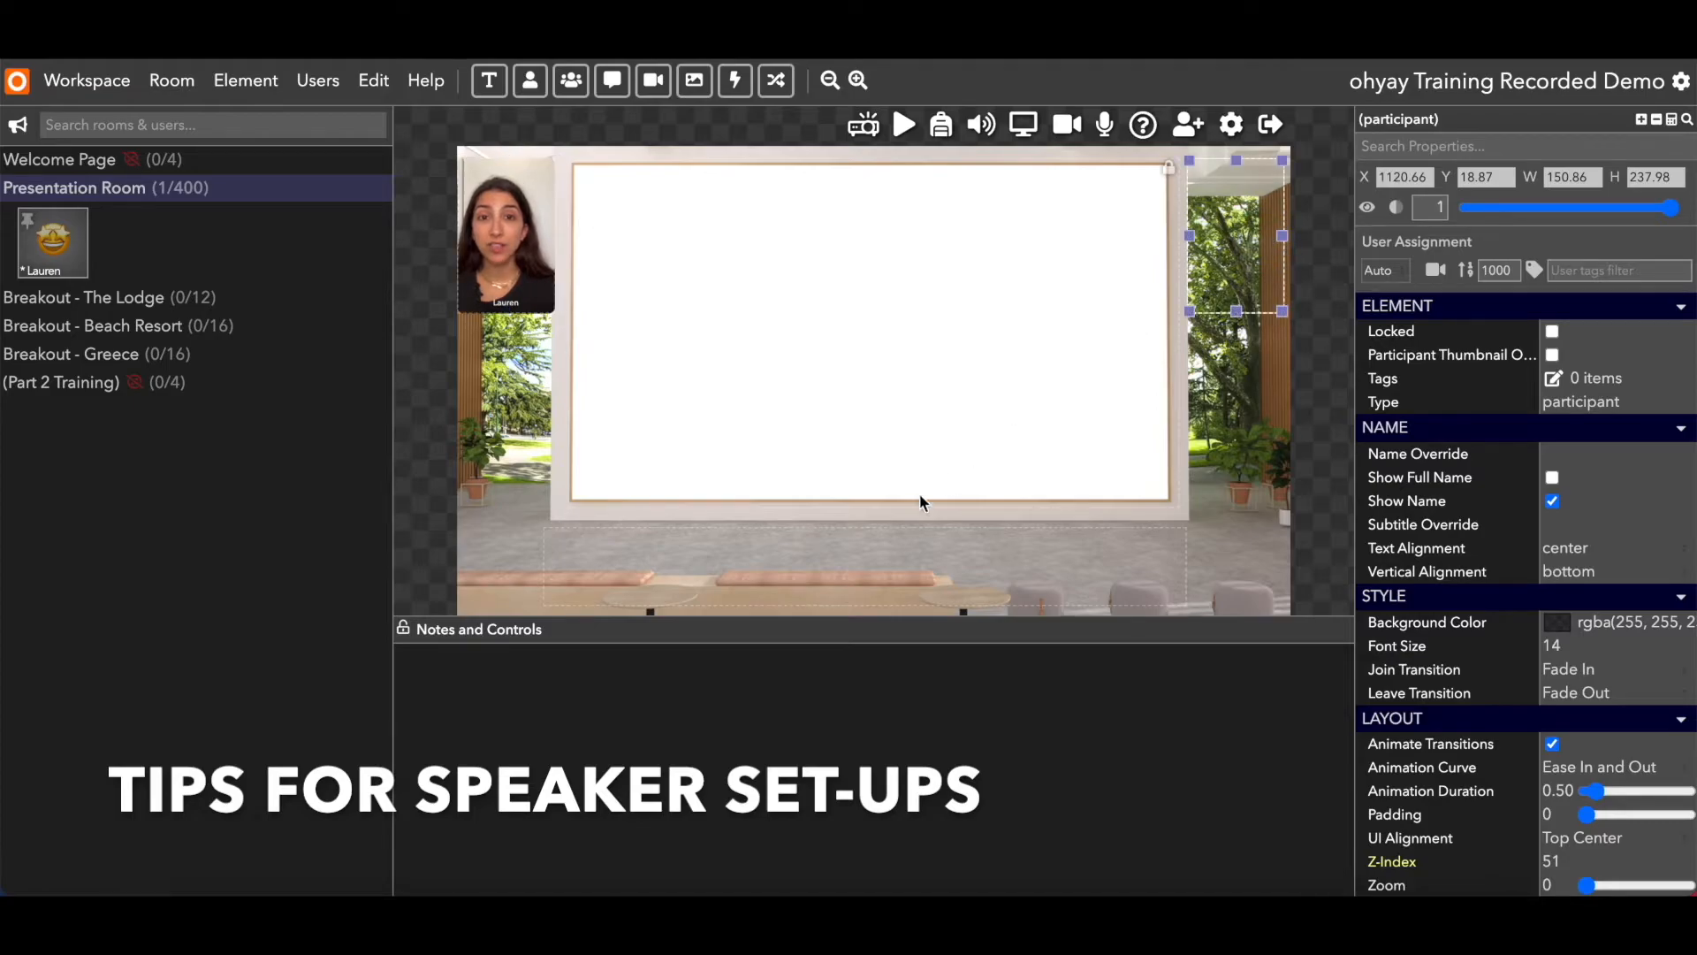
{"action": "left_click", "coordinate": [849, 554]}
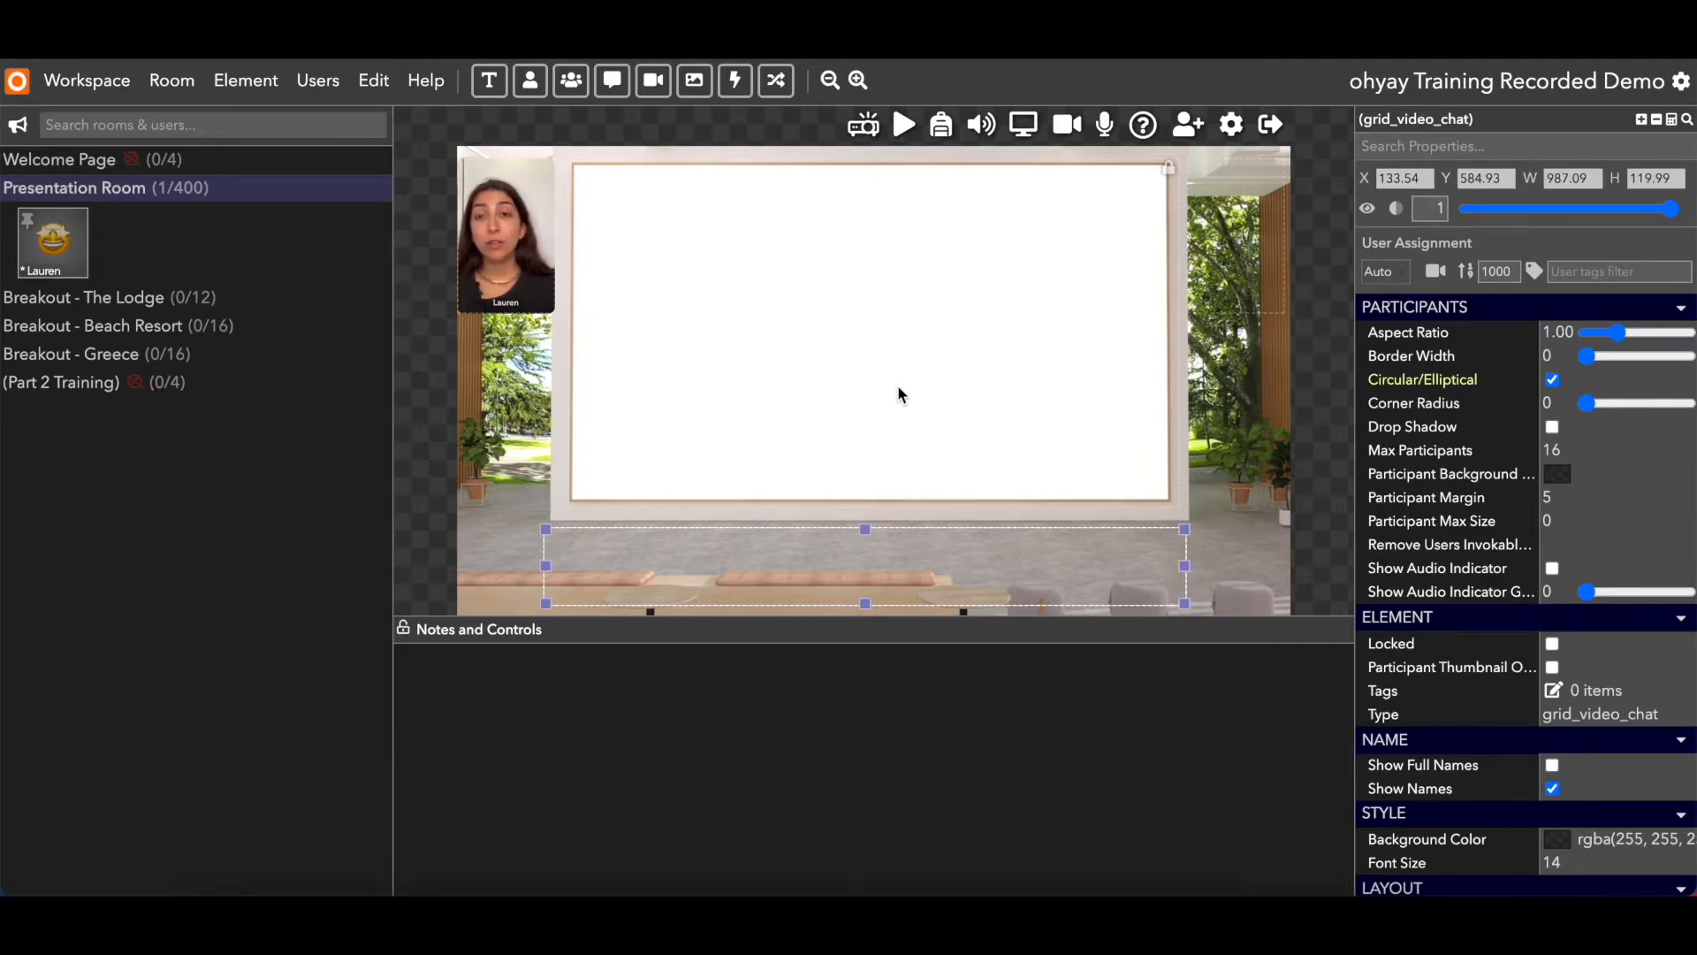
Set the Presentation Room's Fake Participants to 10 and select the second speaker's video element
{"action": "left_click", "coordinate": [104, 202]}
{"action": "scroll", "coordinate": [1415, 336], "scroll_direction": "up", "scroll_amount": 5}
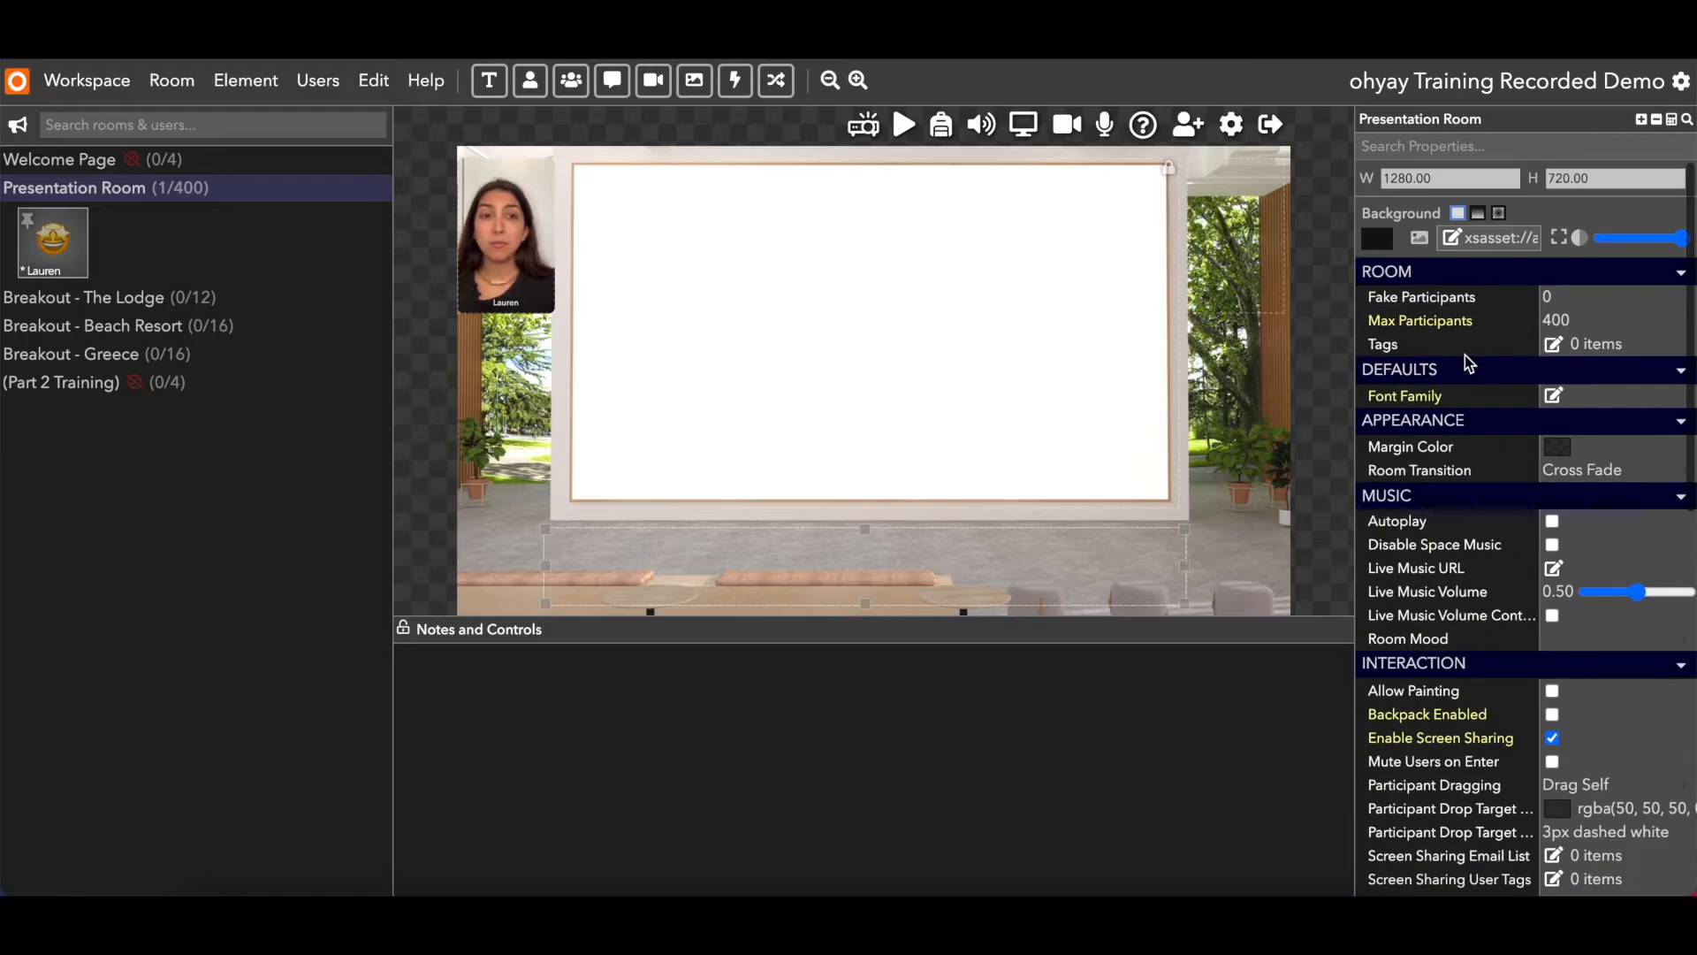
{"action": "left_click", "coordinate": [1616, 296]}
{"action": "key", "text": "BackSpace"}
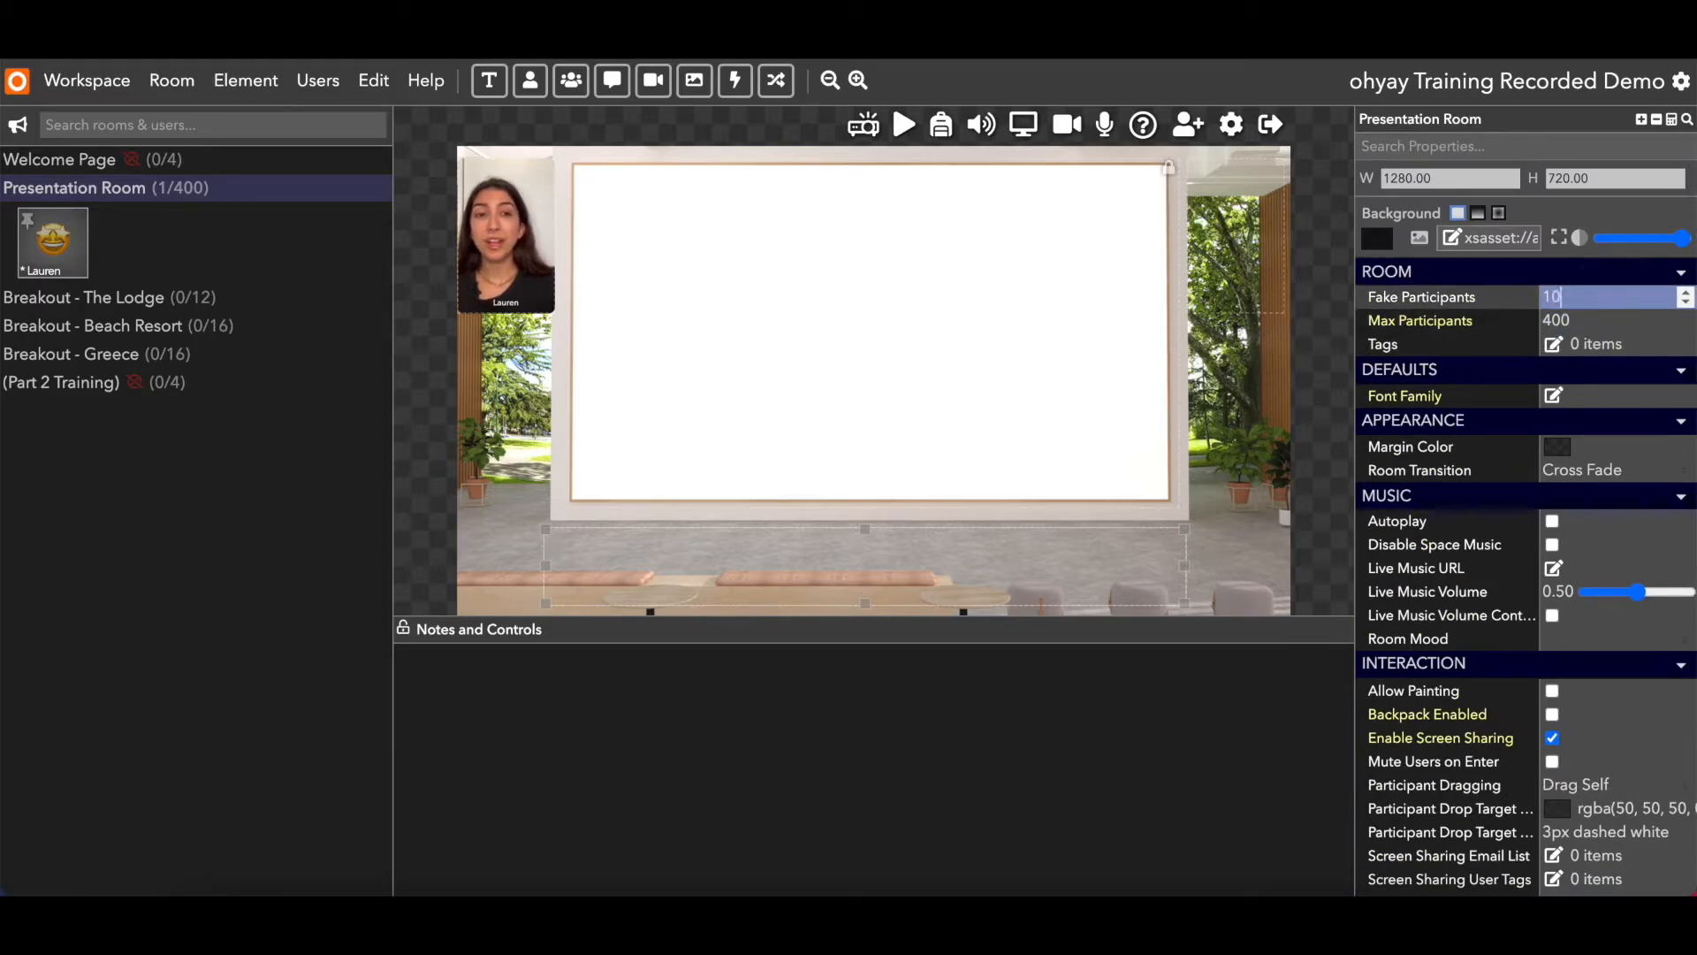
{"action": "left_click", "coordinate": [1247, 266]}
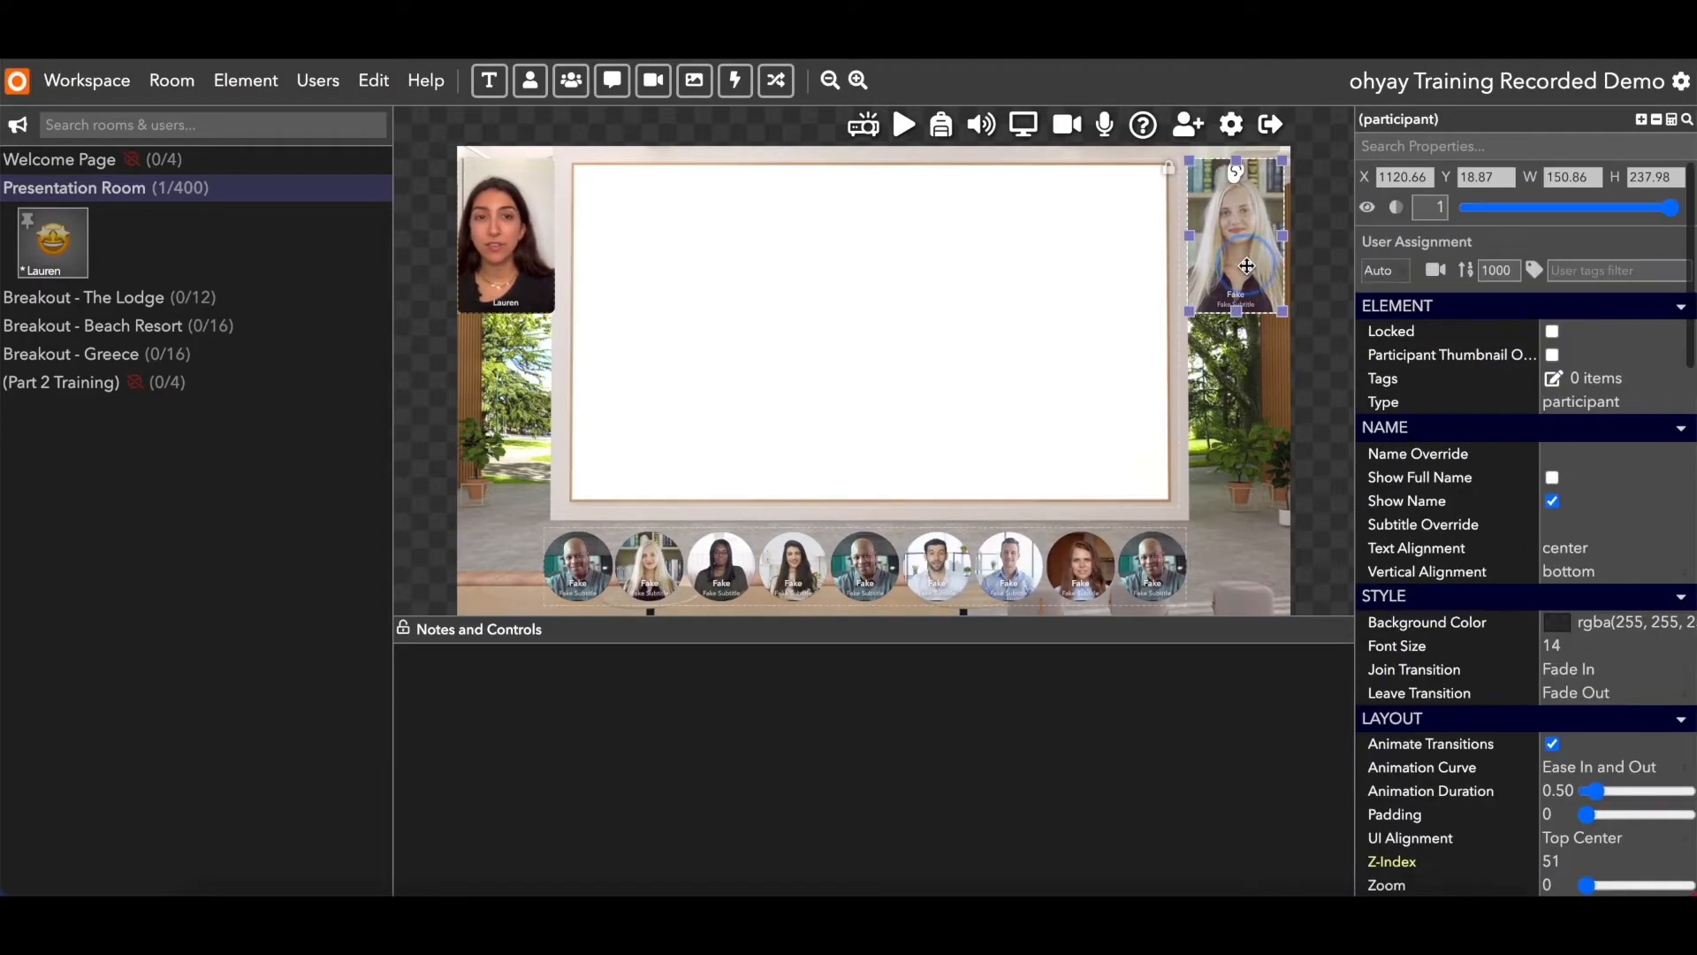
Set the audience grid video chat's External Volume and Internal Volume to 0
{"action": "left_click", "coordinate": [901, 550]}
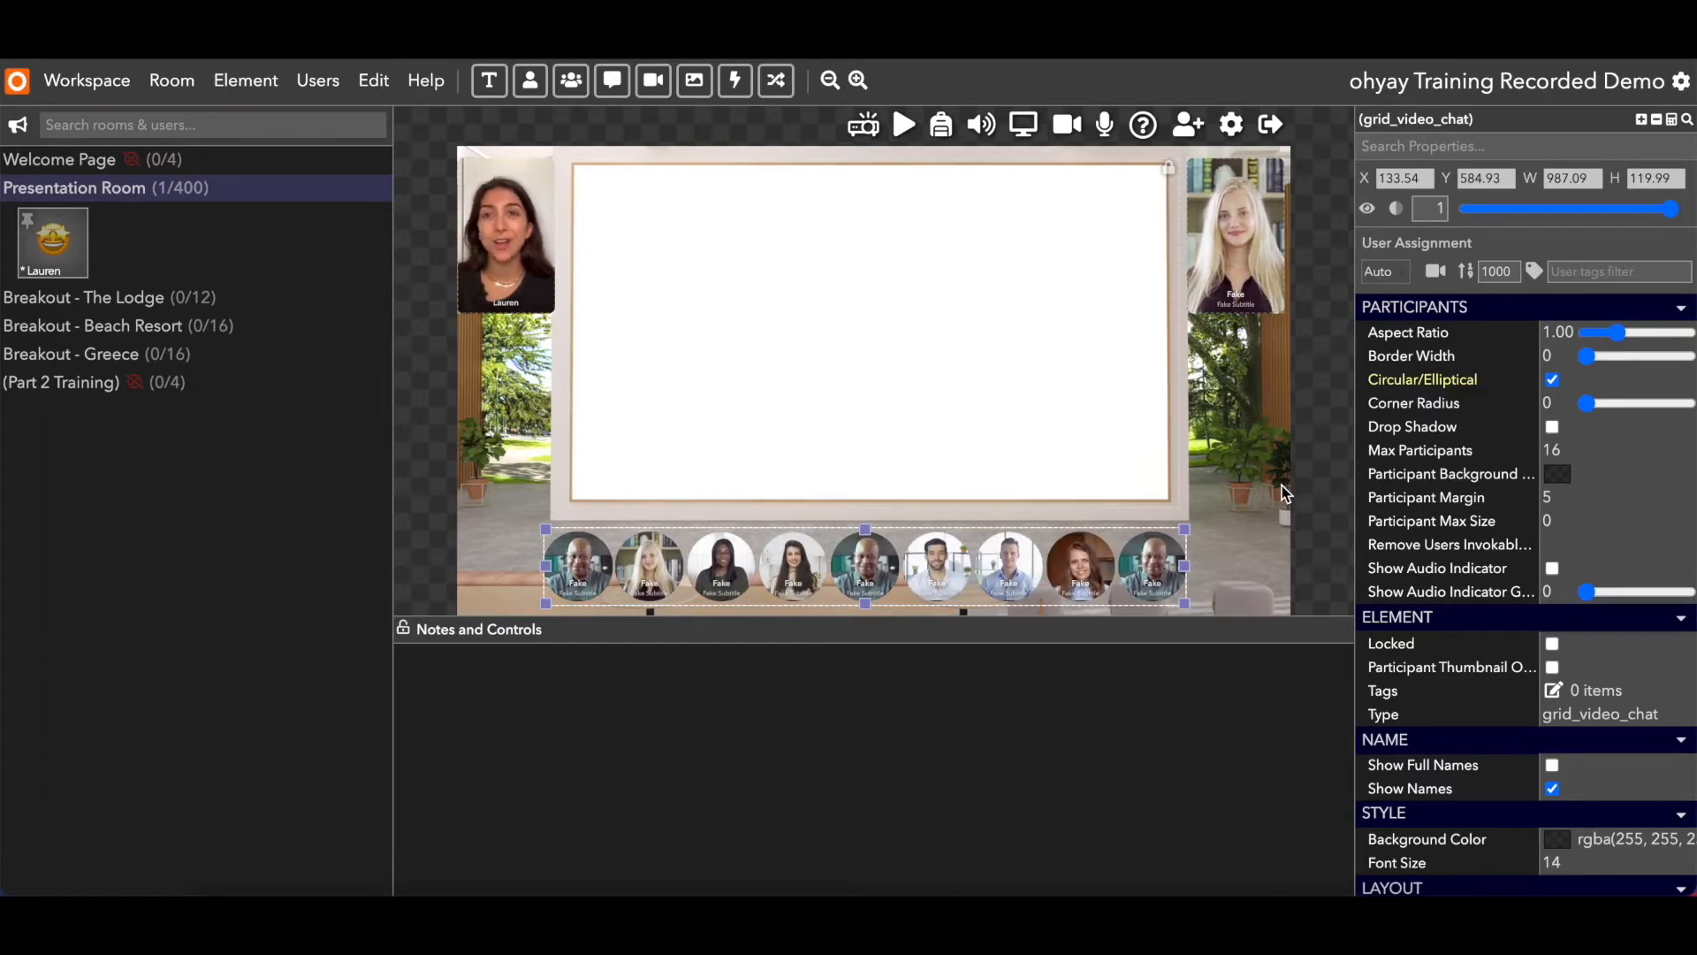
{"action": "scroll", "coordinate": [1450, 544], "scroll_direction": "down", "scroll_amount": 1}
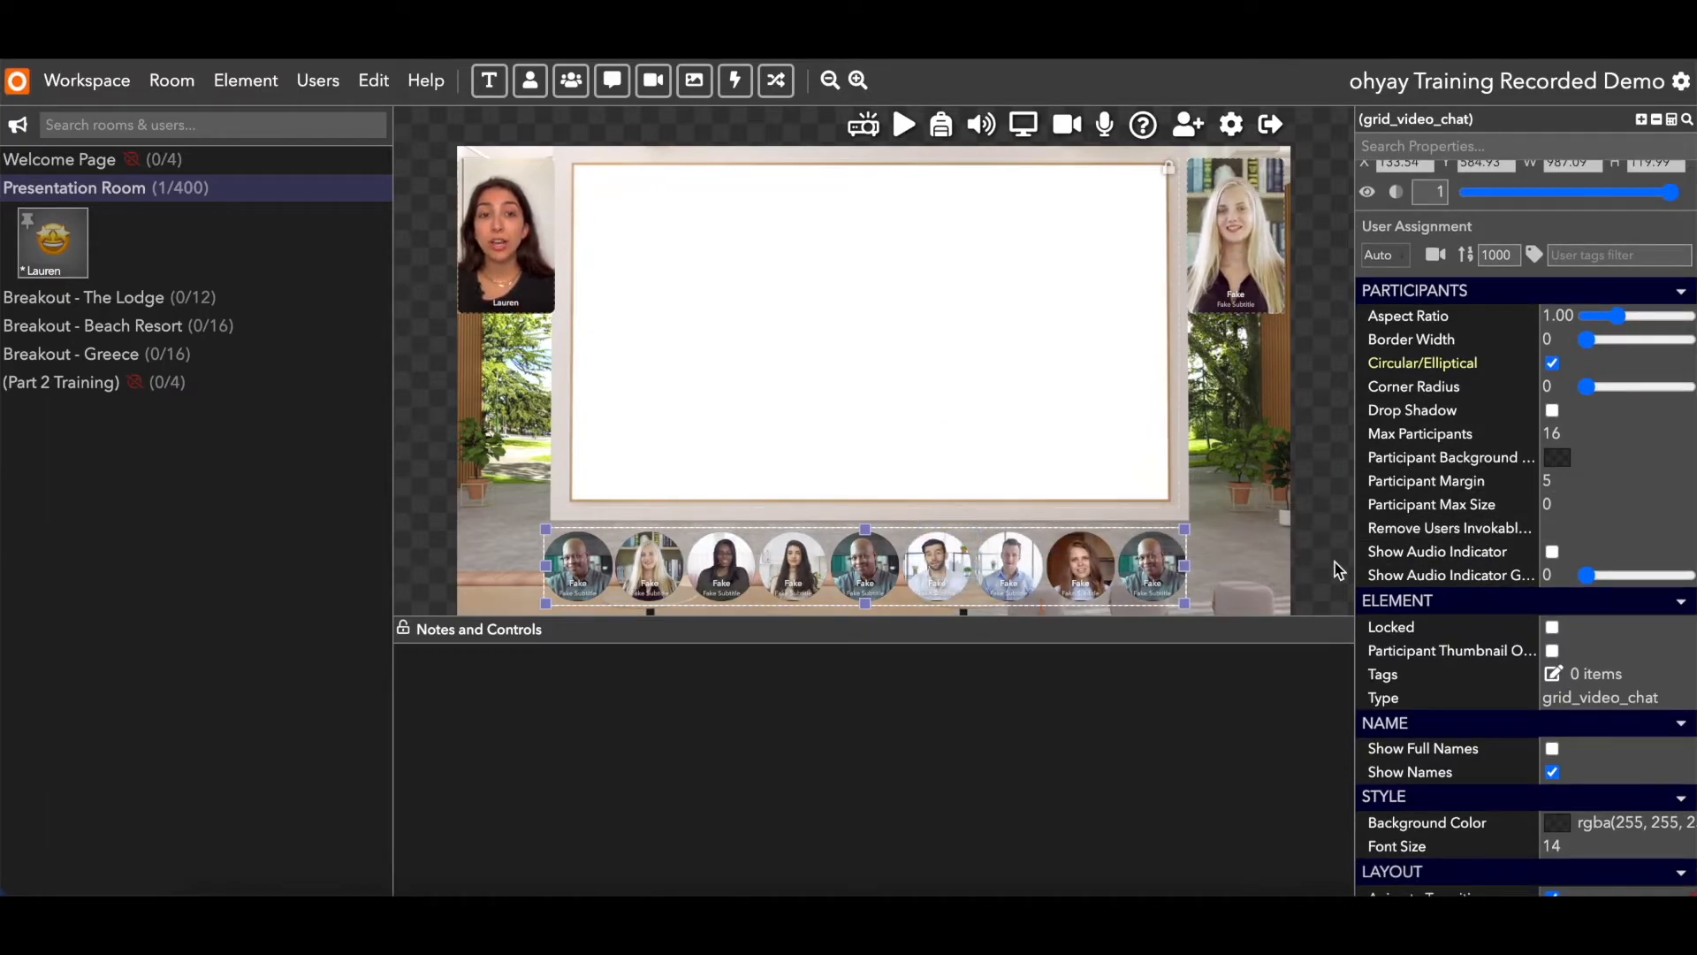
{"action": "scroll", "coordinate": [1490, 608], "scroll_direction": "down", "scroll_amount": 10}
{"action": "scroll", "coordinate": [1490, 608], "scroll_direction": "down", "scroll_amount": 4}
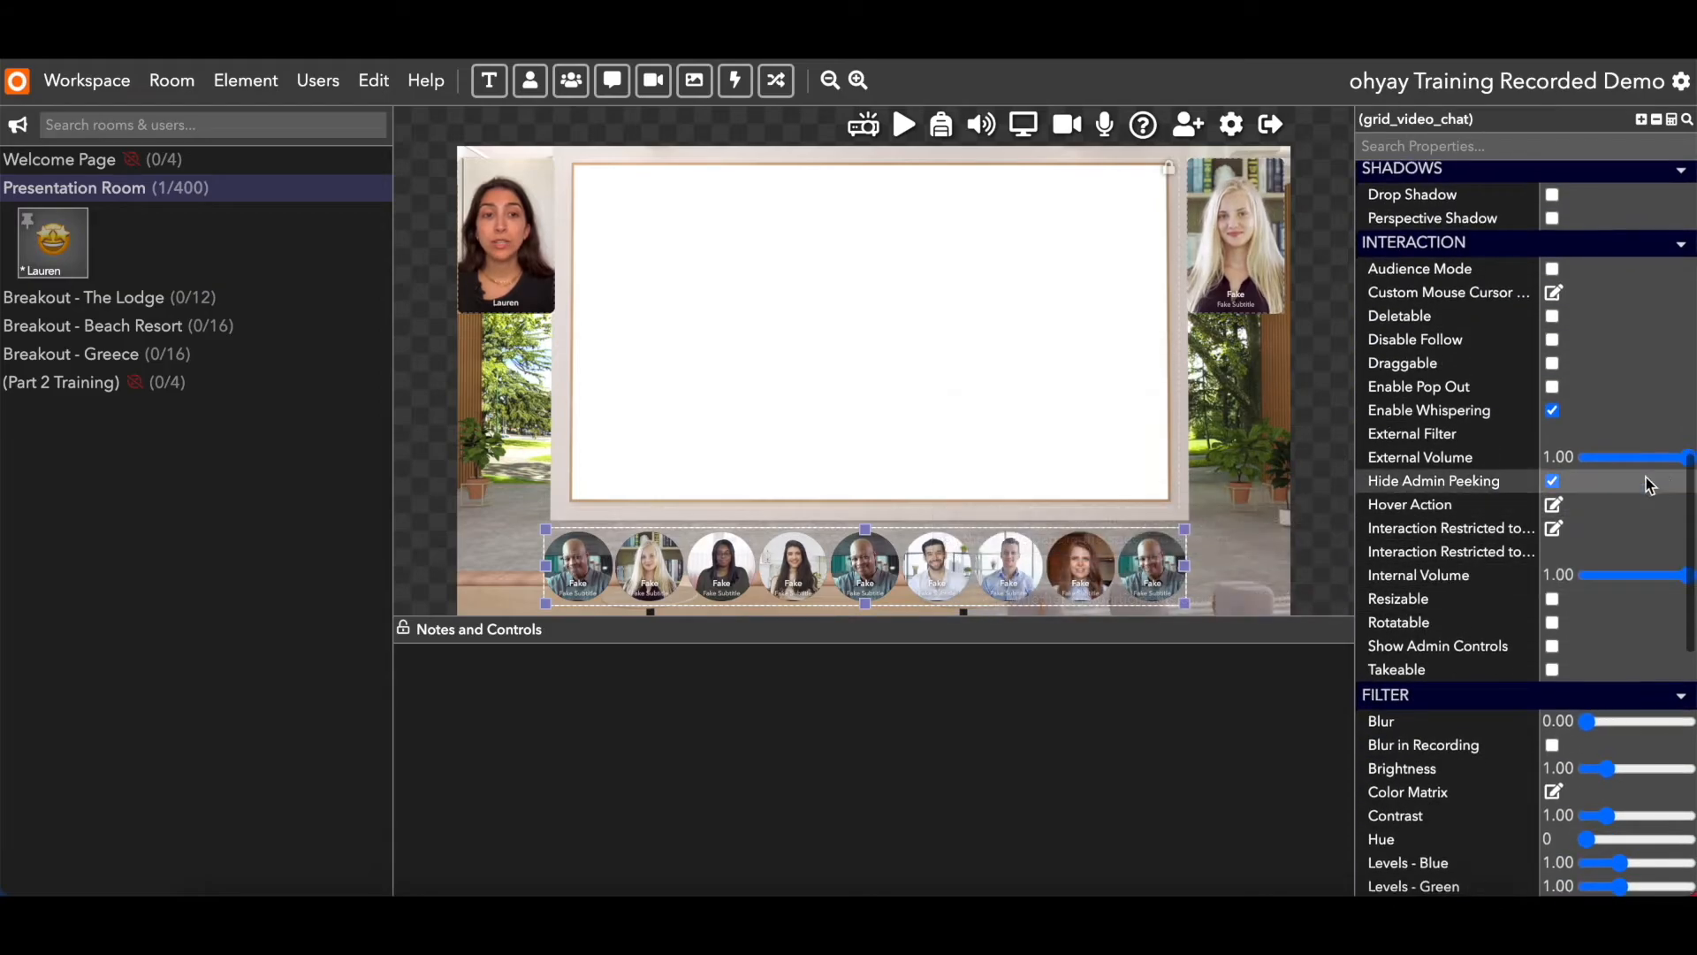
{"action": "left_click_drag", "start_coordinate": [1684, 458], "coordinate": [1581, 470]}
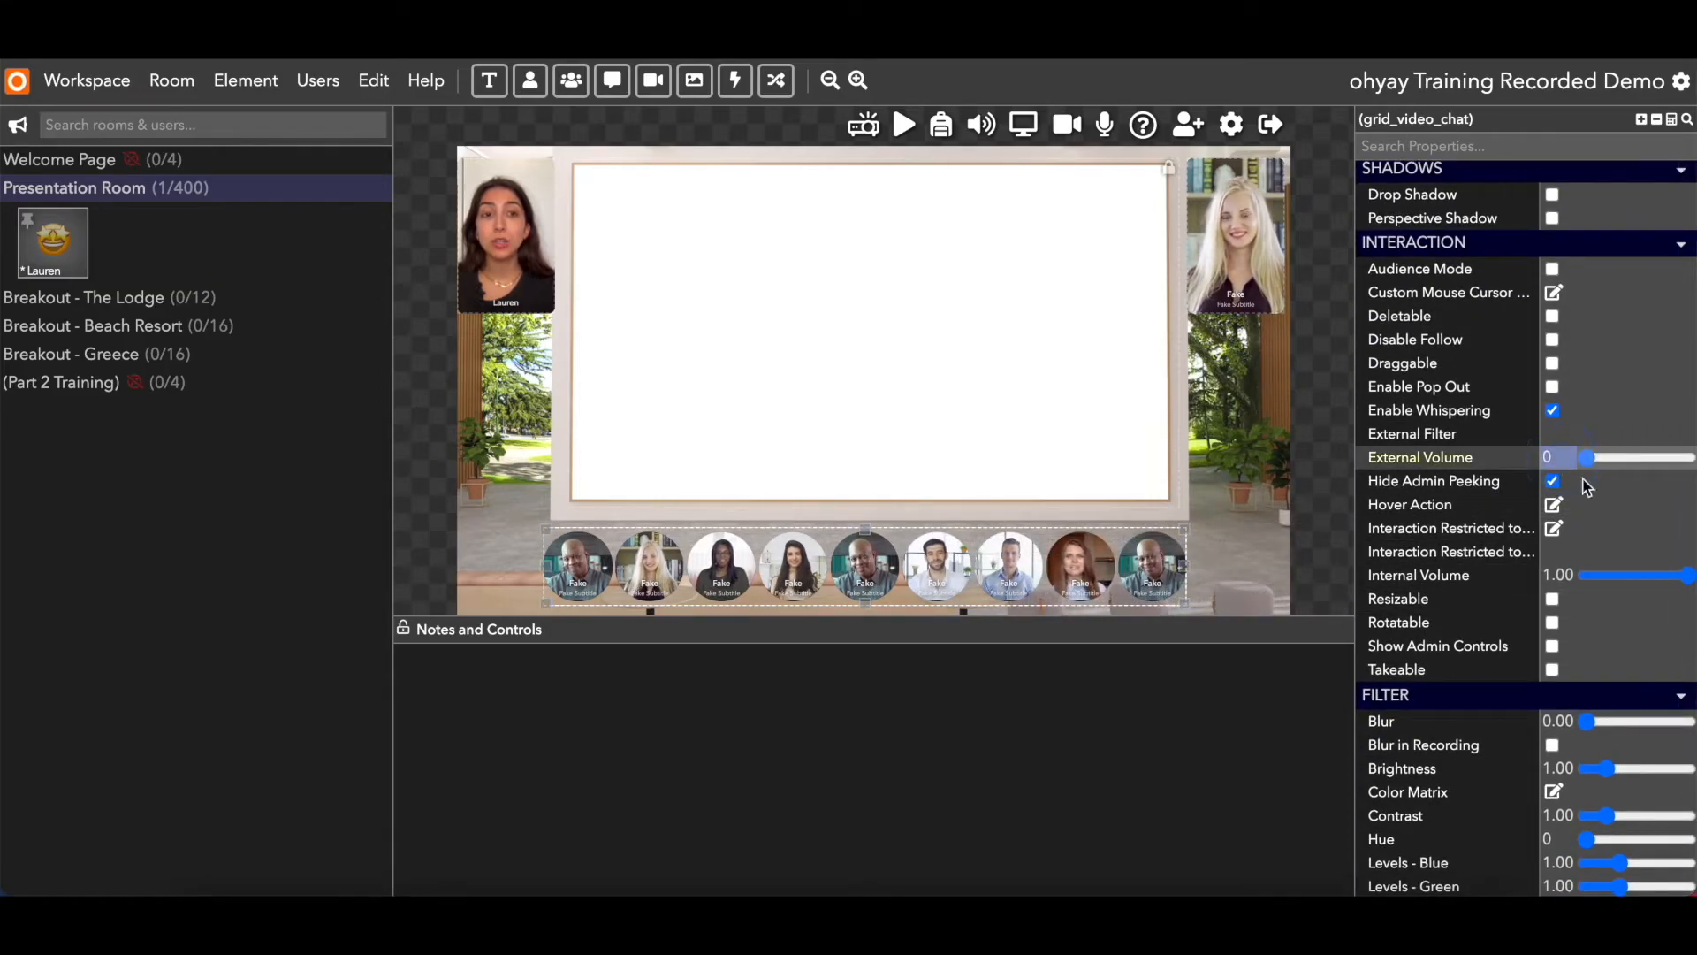
{"action": "left_click_drag", "start_coordinate": [1686, 577], "coordinate": [1579, 585]}
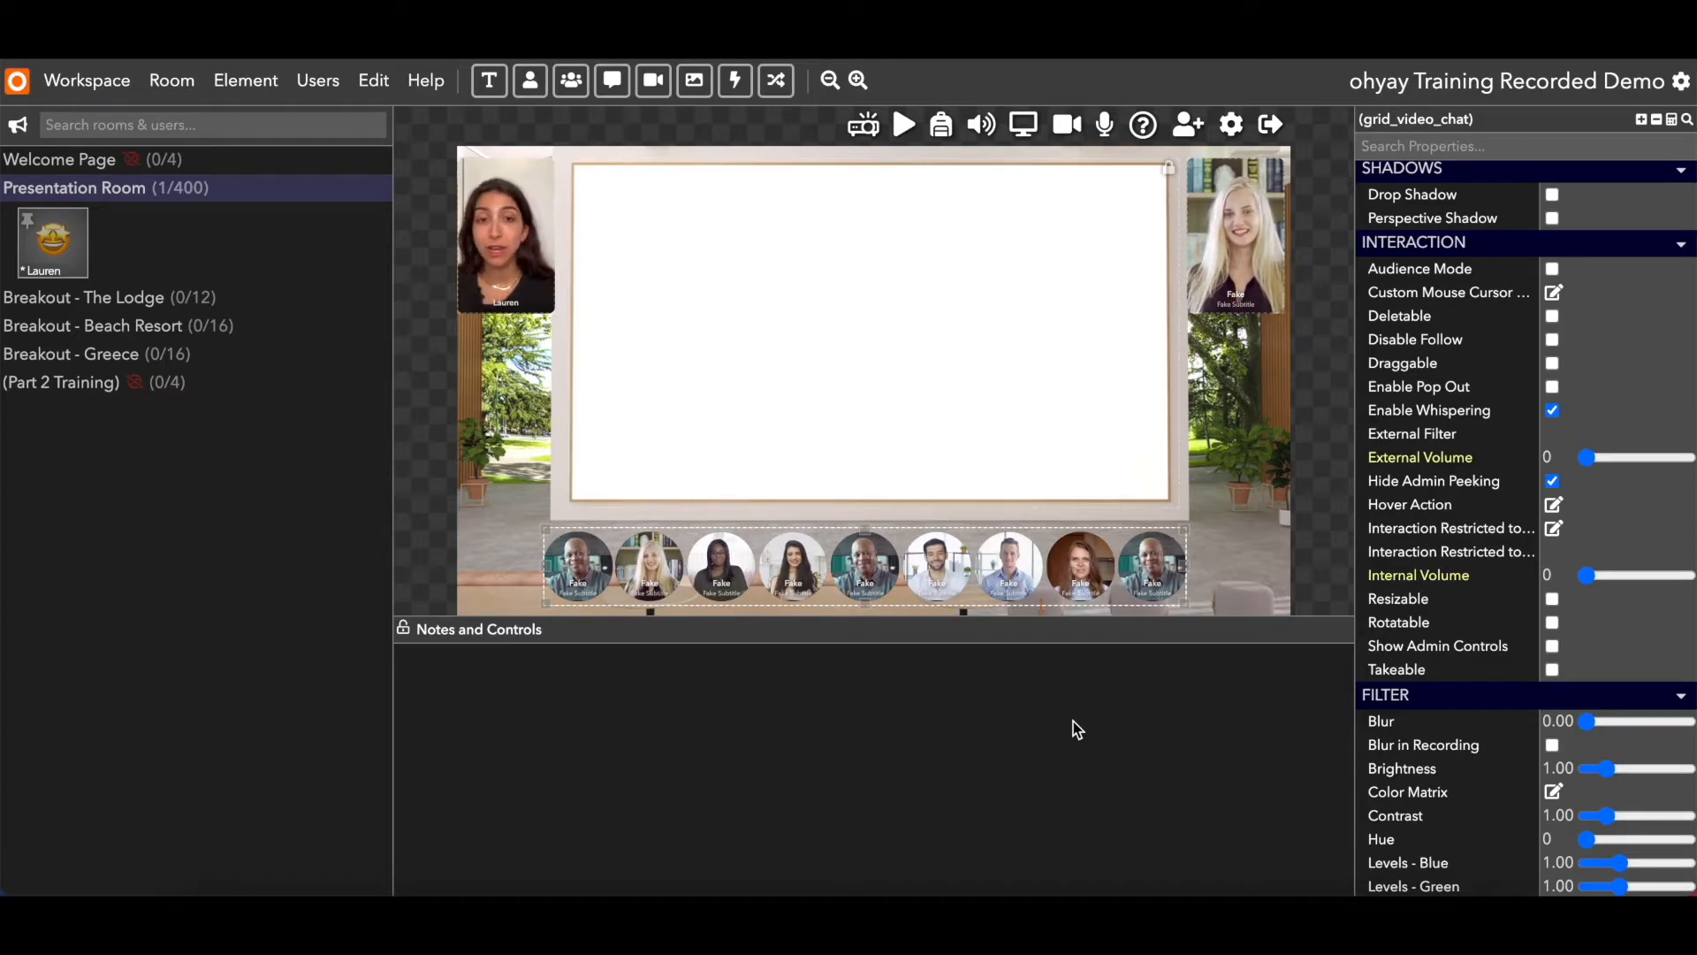
Restore the grid video chat's External Volume and Internal Volume to 1
{"action": "left_click_drag", "start_coordinate": [1588, 457], "coordinate": [1688, 457]}
{"action": "left_click_drag", "start_coordinate": [1588, 575], "coordinate": [1688, 575]}
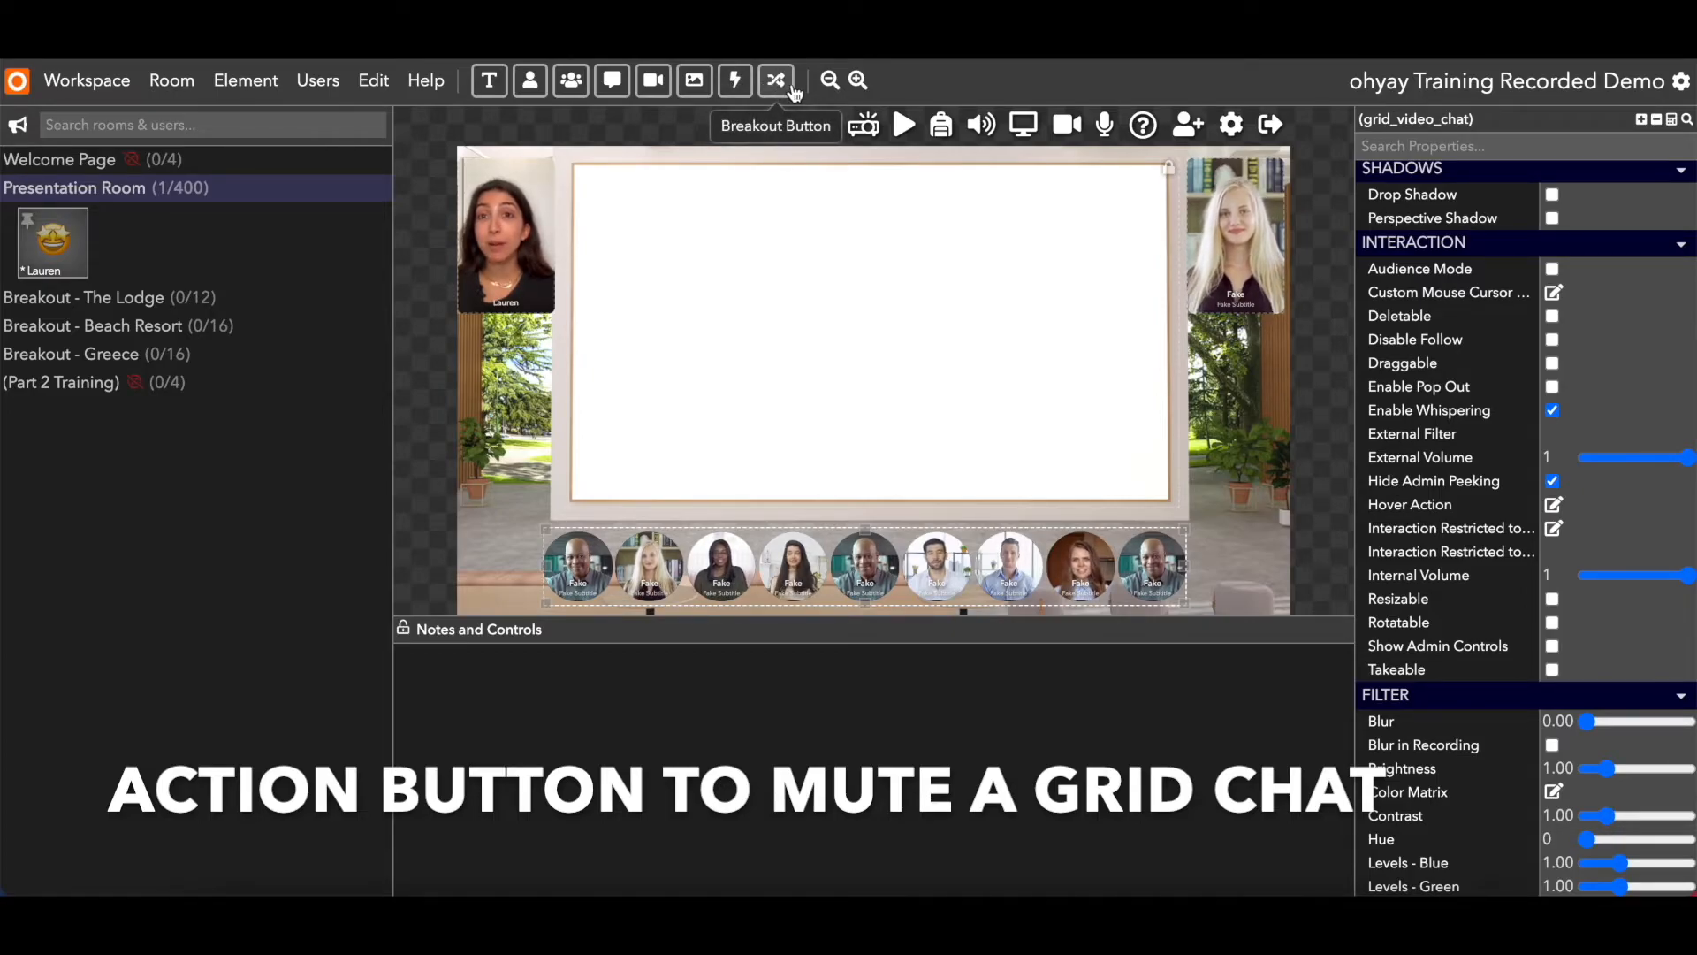
Add an action button about 217 by 28 to the Notes and Controls area and set its text to "mute audience members"
{"action": "left_click", "coordinate": [740, 82]}
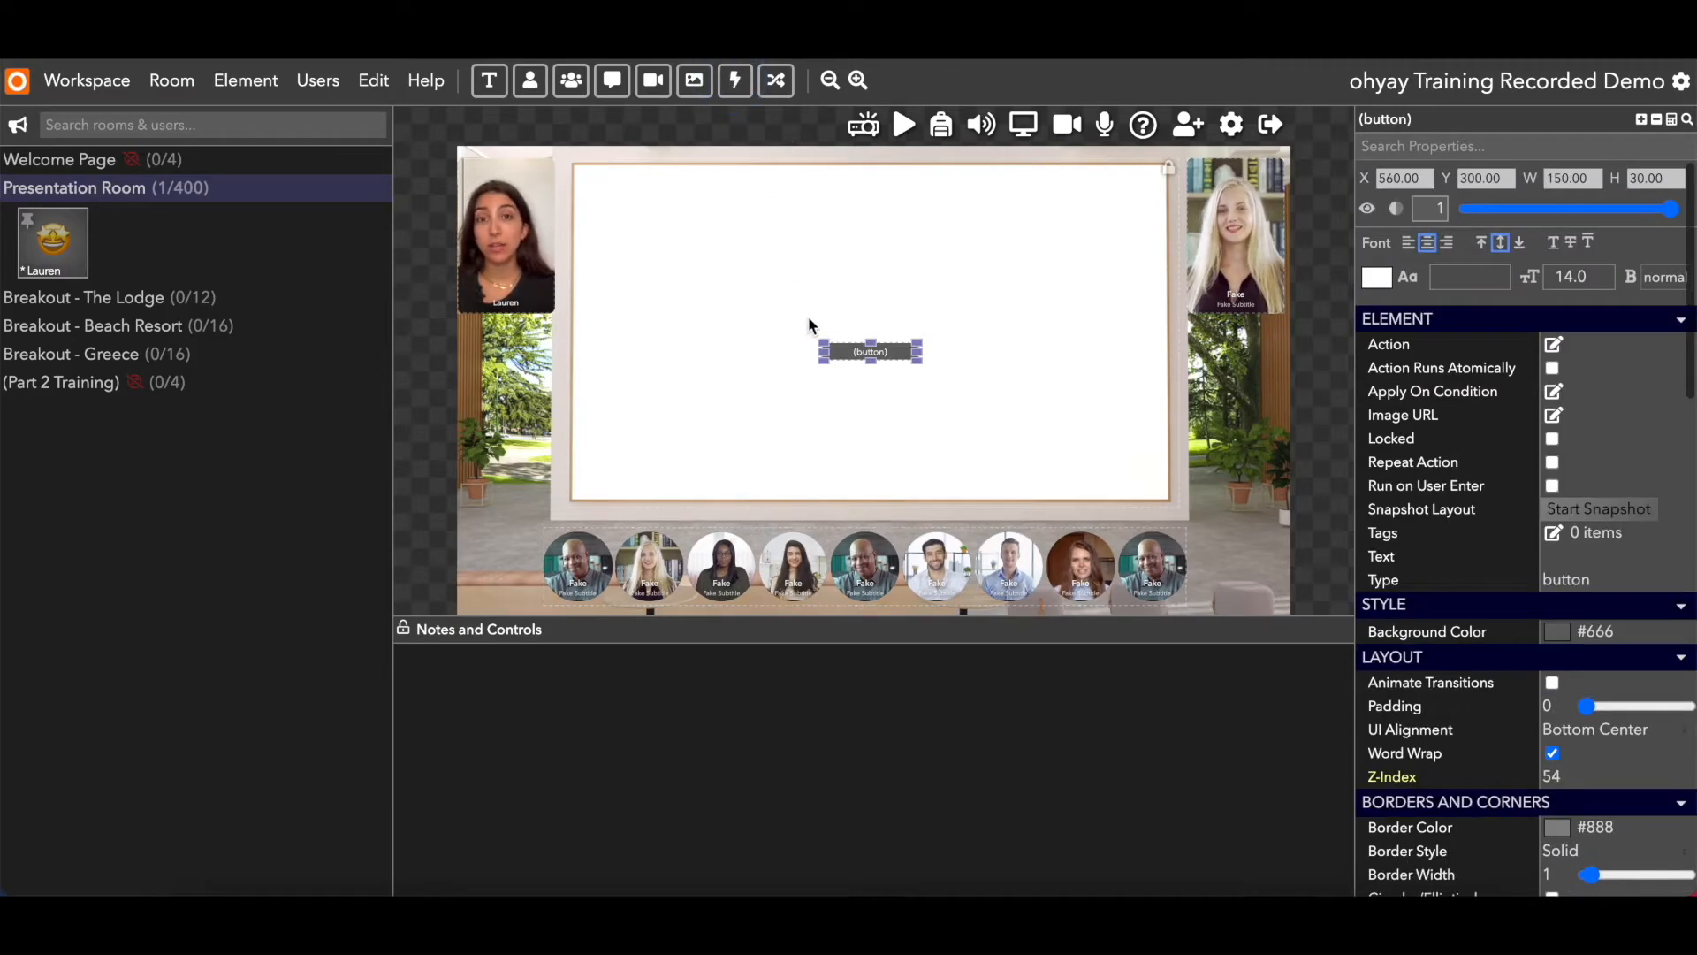
{"action": "left_click_drag", "start_coordinate": [845, 350], "coordinate": [663, 698]}
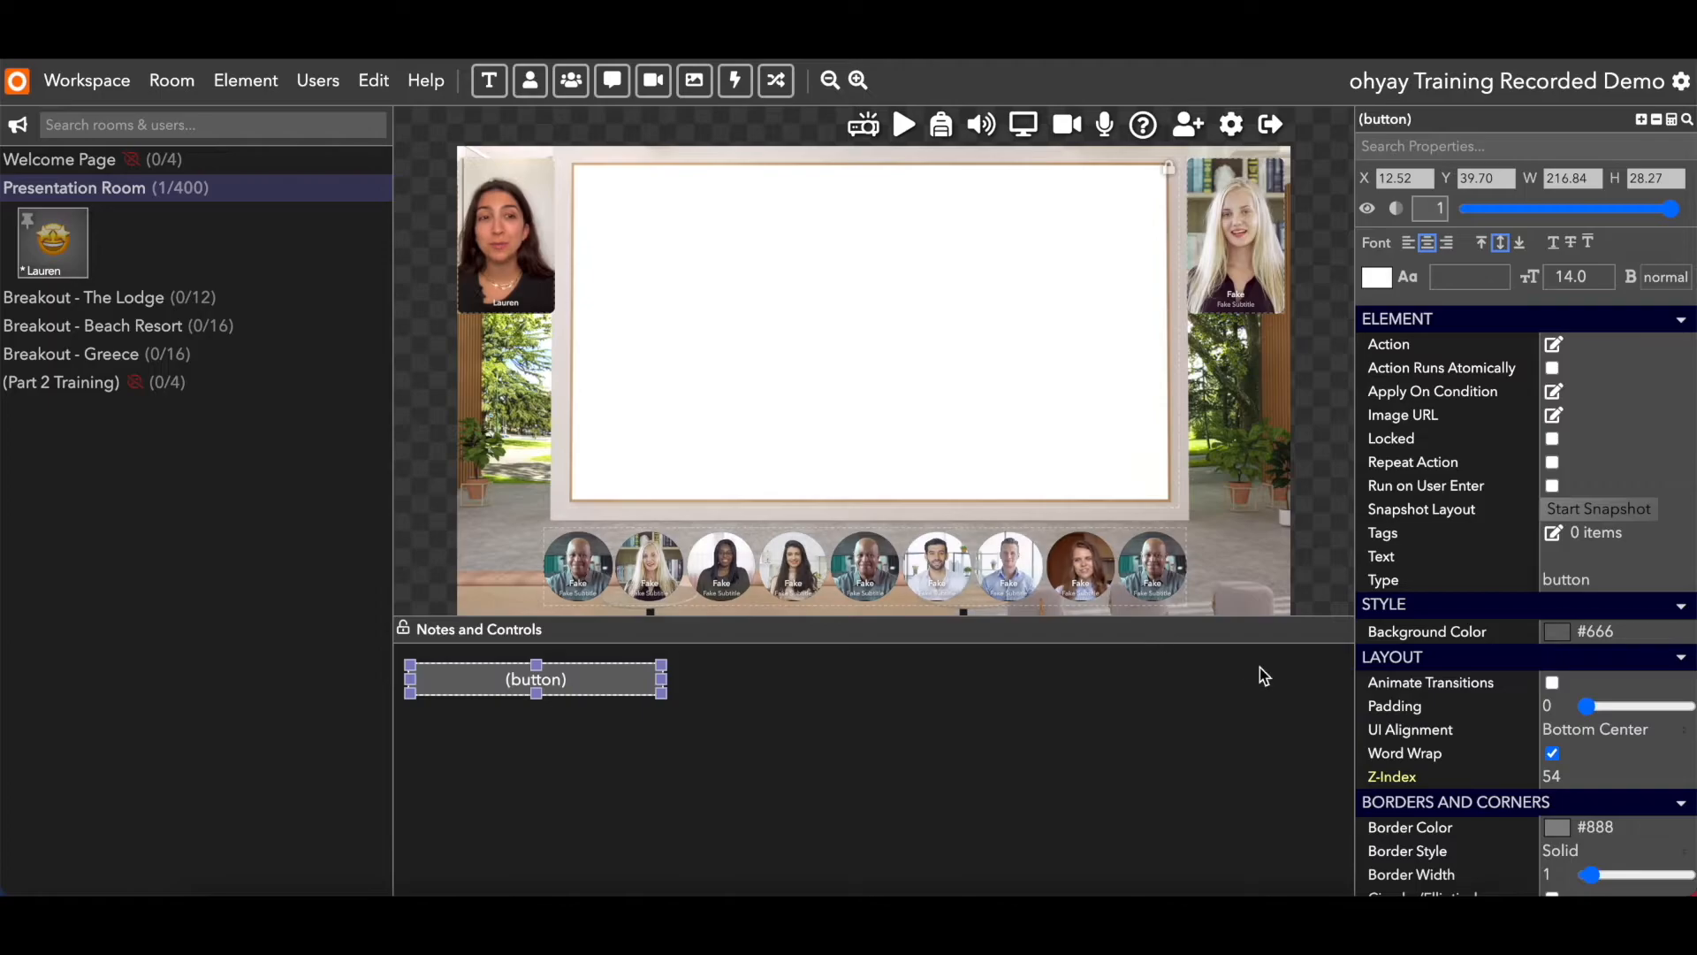
{"action": "left_click", "coordinate": [1632, 557]}
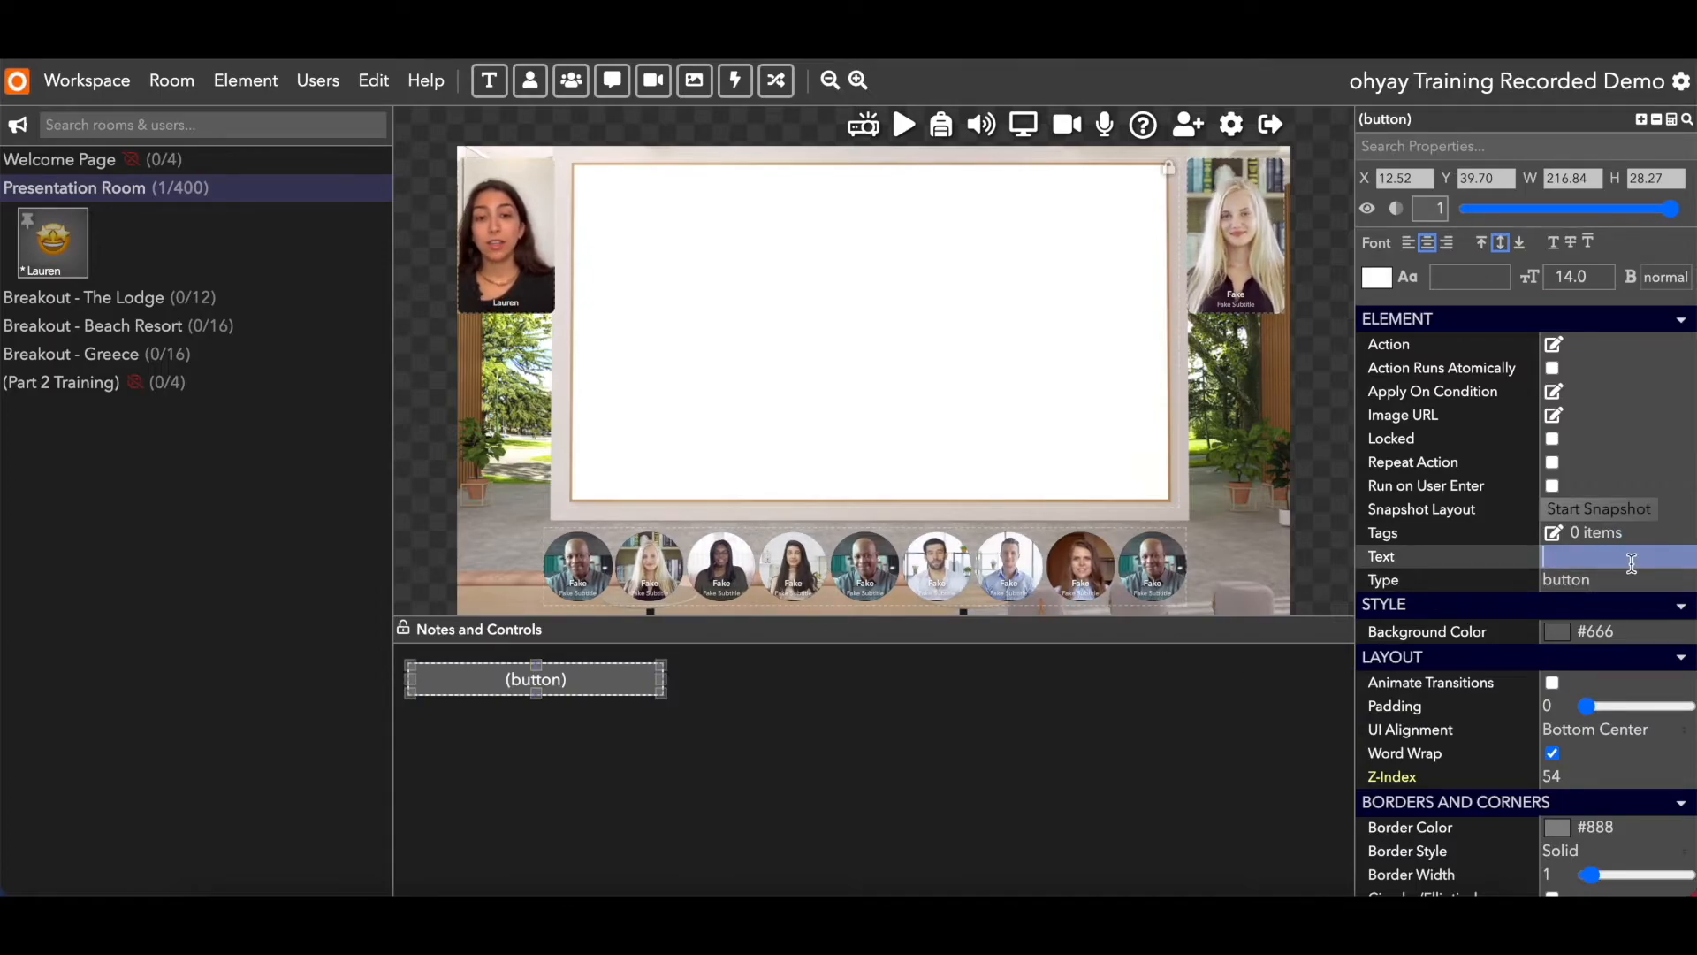
{"action": "type", "text": "mute aud"}
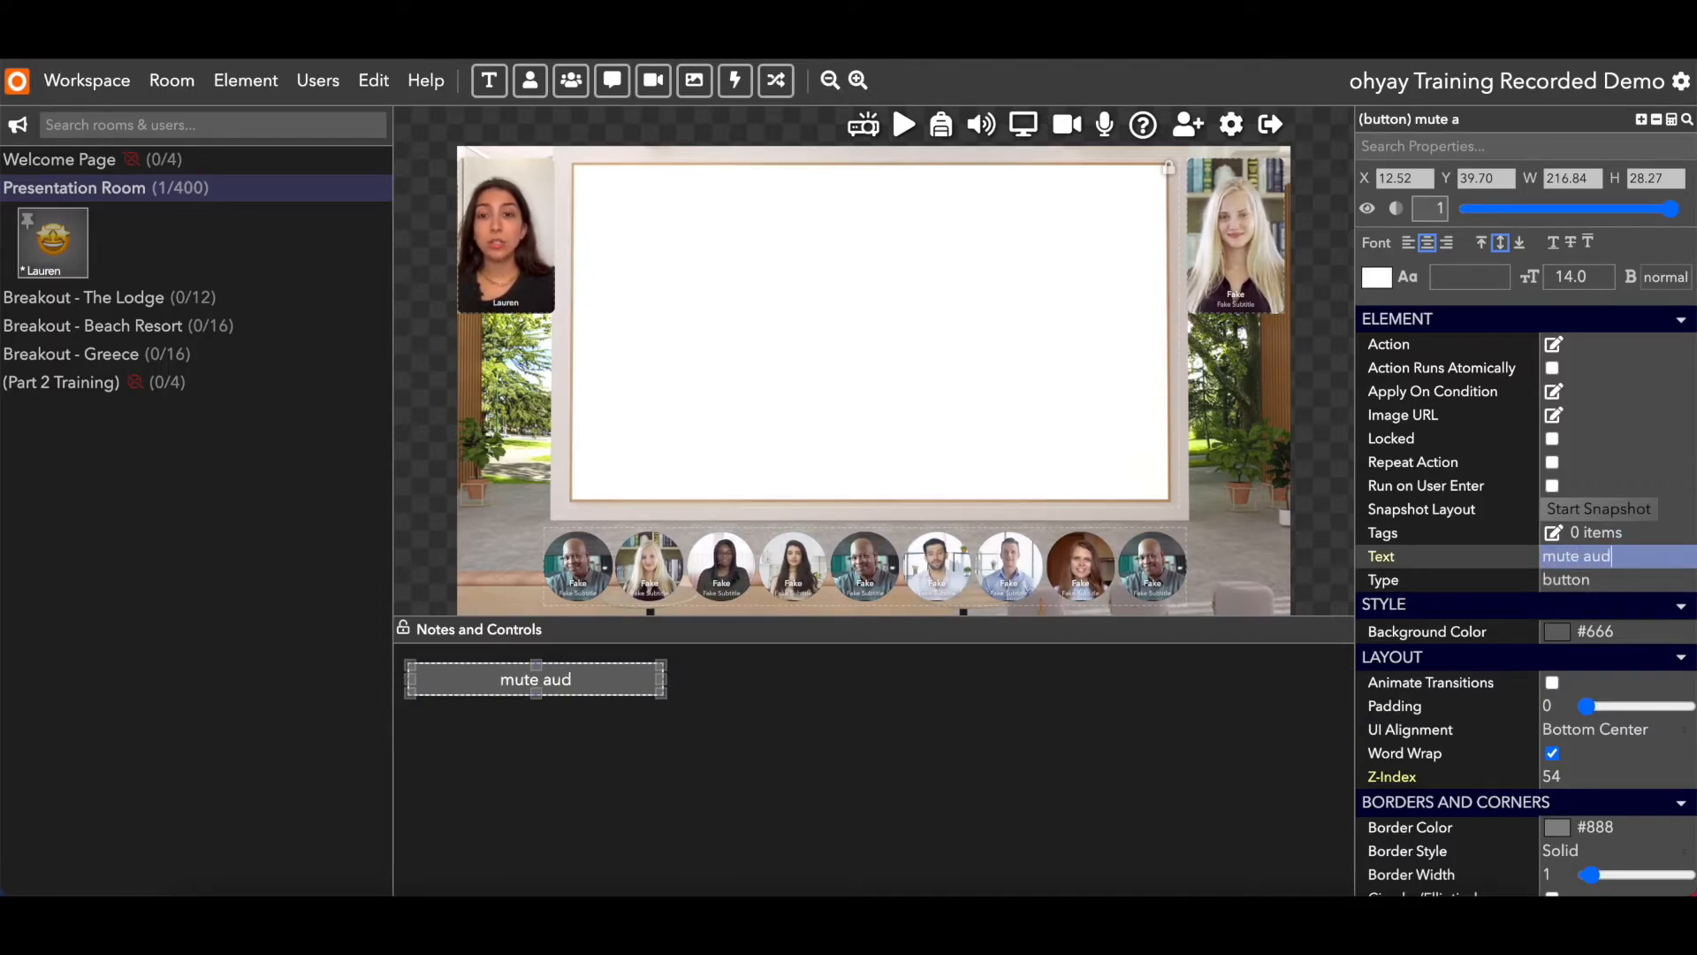
{"action": "type", "text": "ience members"}
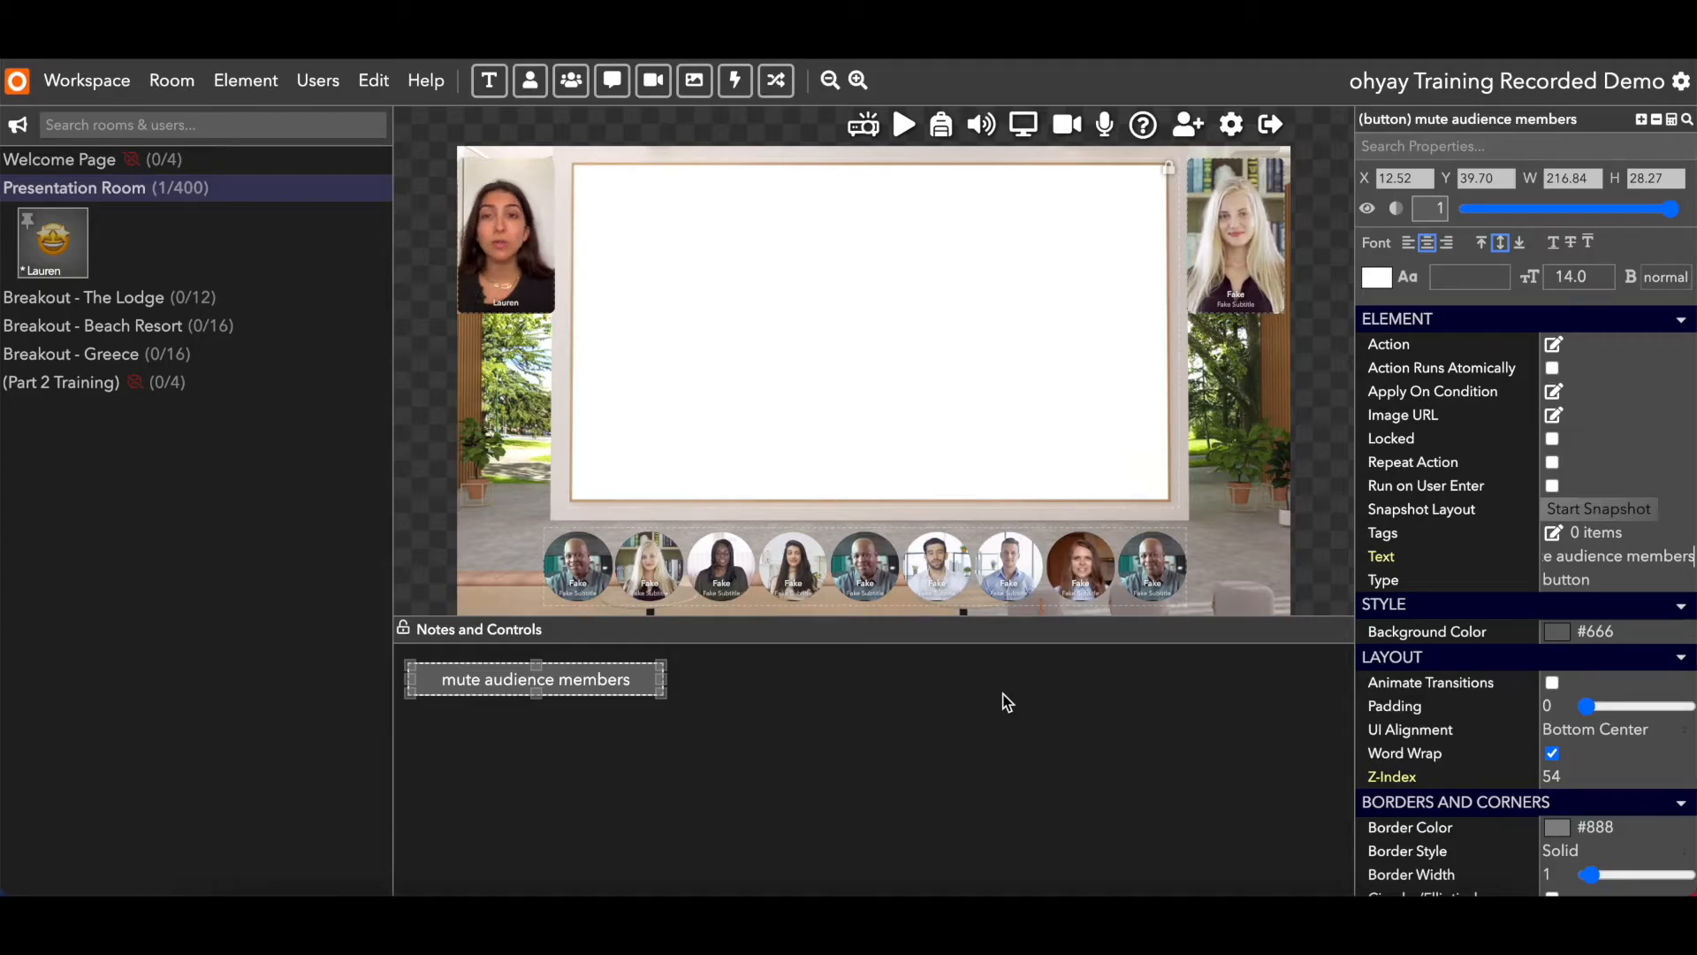
Name the audience grid video chat element "audience"
{"action": "left_click", "coordinate": [896, 562]}
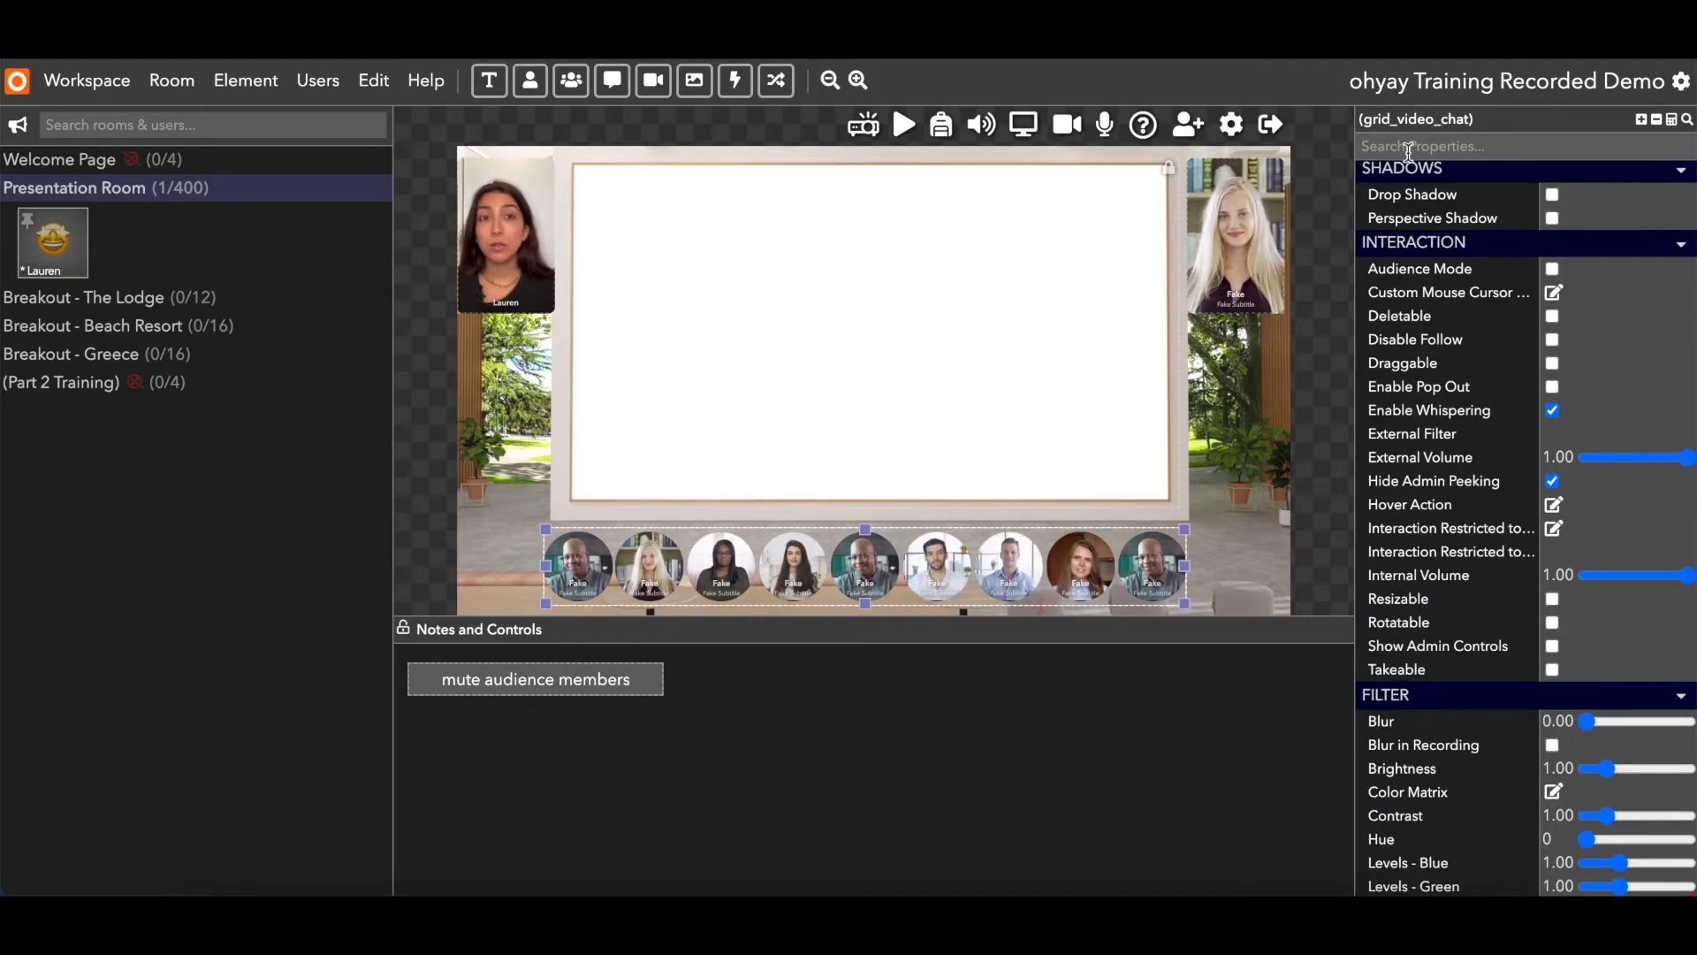
{"action": "left_click", "coordinate": [1412, 118]}
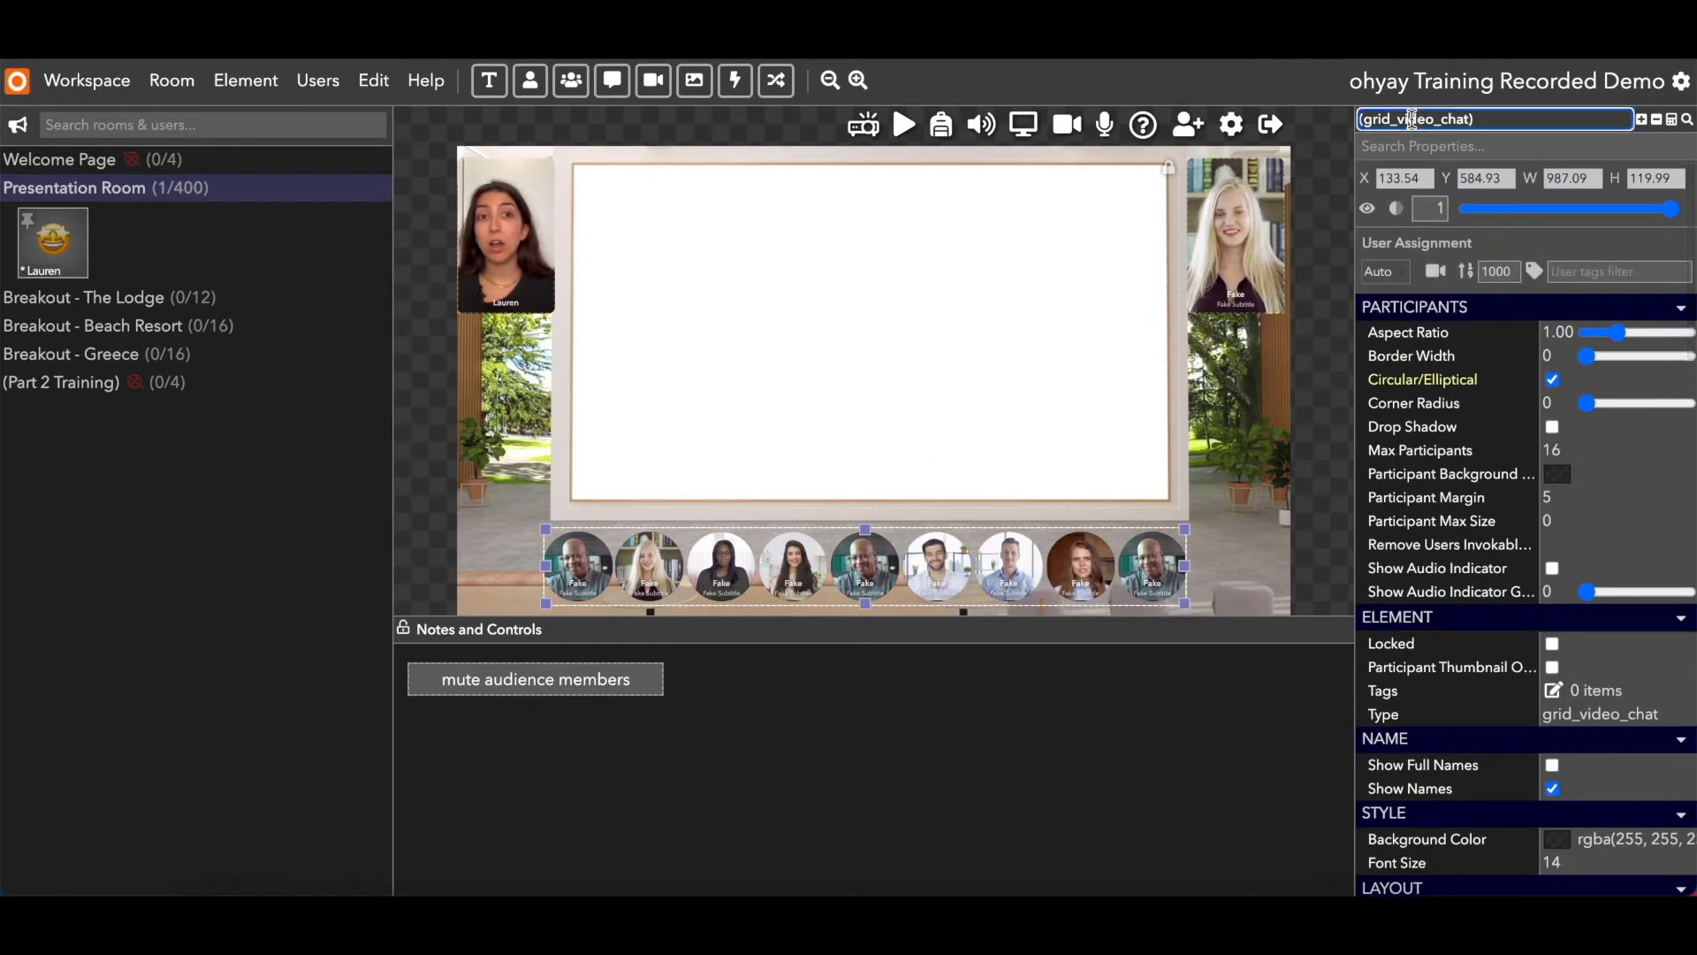
{"action": "type", "text": "audience"}
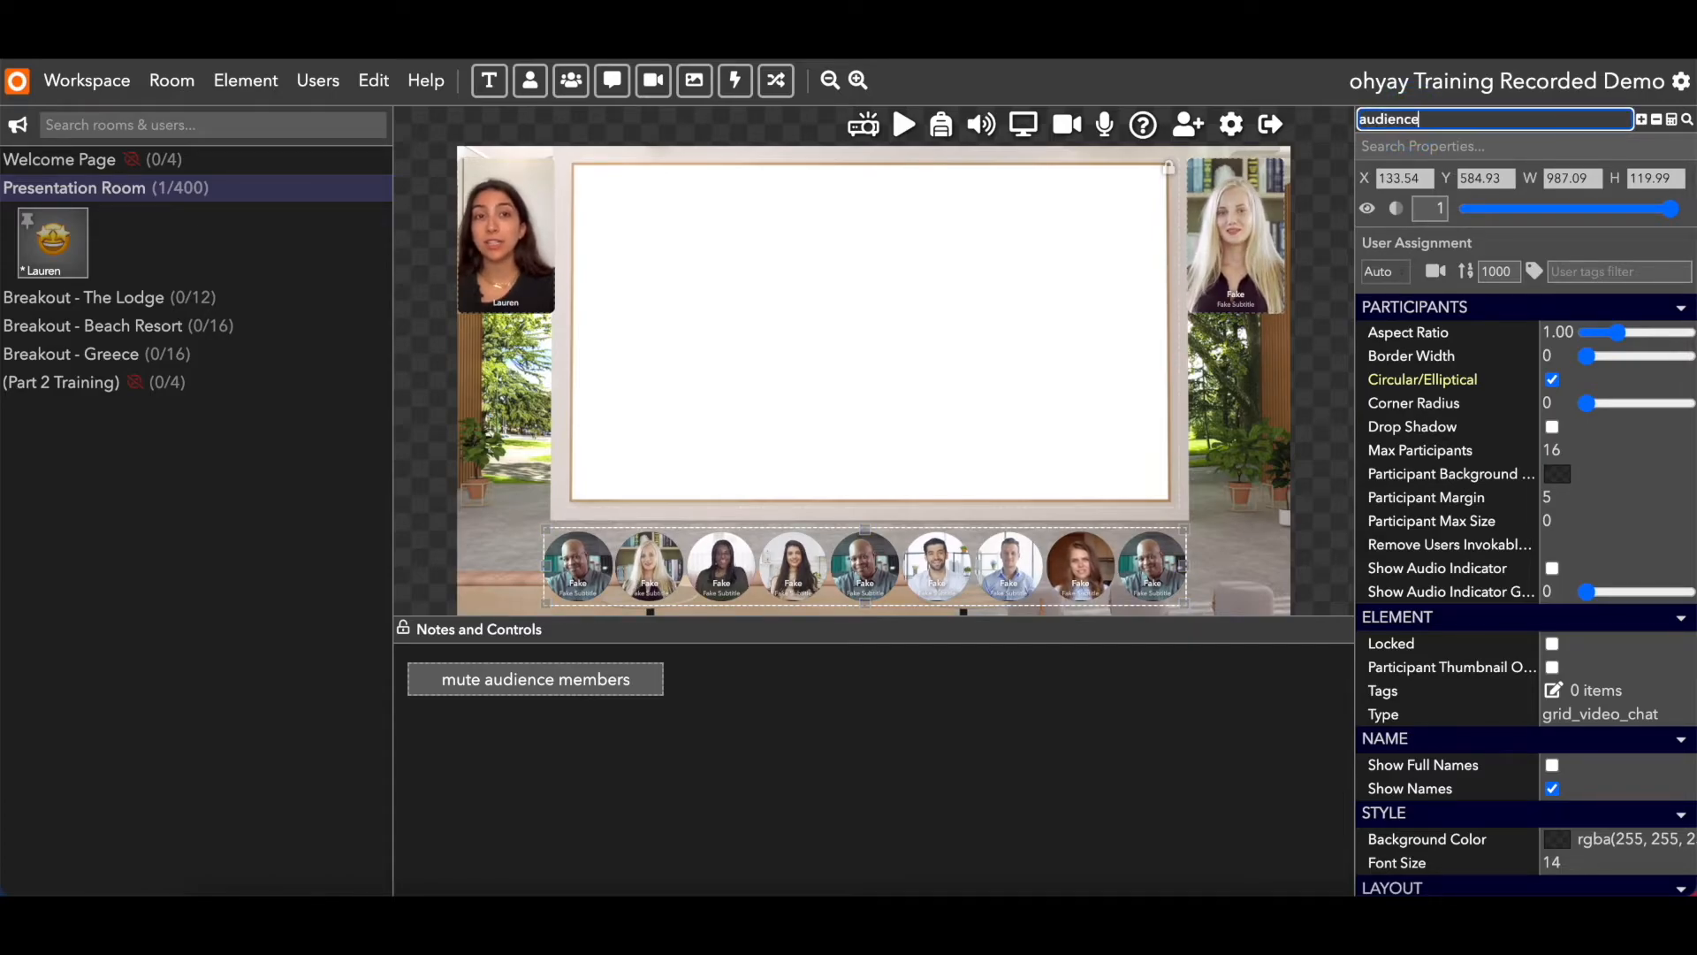
Name the two speakers' video elements "Presenter A" and "Presenter B", starting with the one showing the host
{"action": "left_click", "coordinate": [506, 263]}
{"action": "left_click", "coordinate": [1397, 118]}
{"action": "type", "text": "Presenter A"}
{"action": "left_click", "coordinate": [1208, 162]}
{"action": "left_click", "coordinate": [1397, 118]}
{"action": "type", "text": "Presenter"}
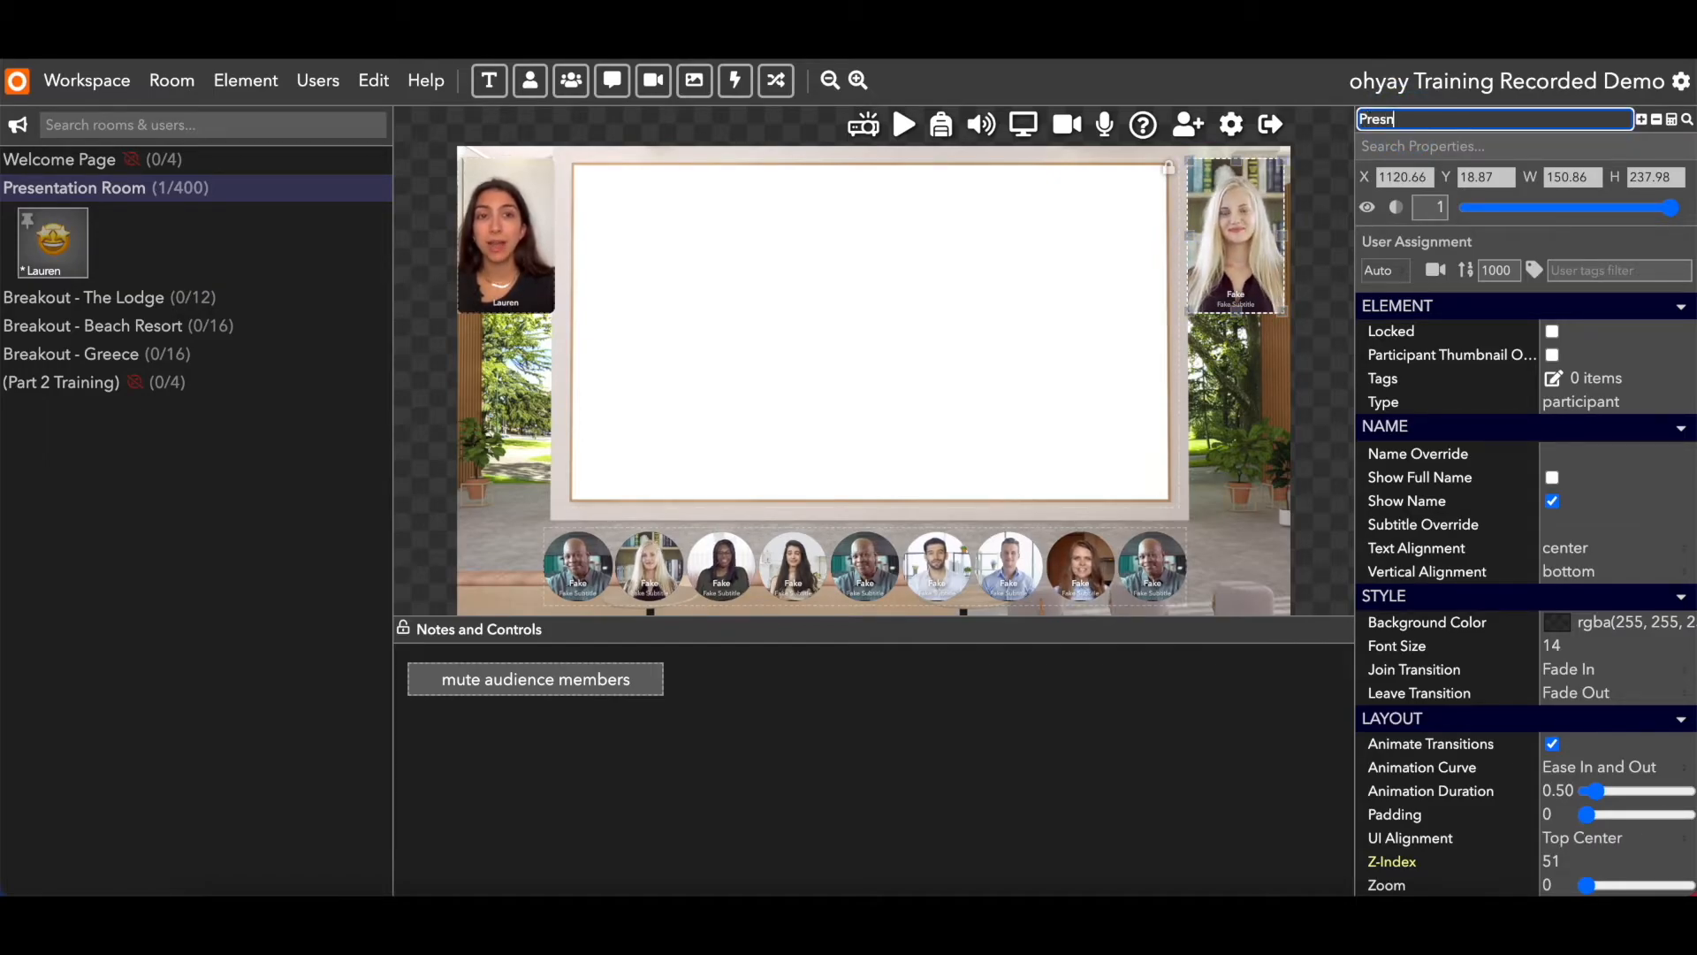
{"action": "left_click", "coordinate": [799, 292]}
Start an action for the "mute audience members" button that targets the Presentation Room's audience element
{"action": "left_click", "coordinate": [575, 676]}
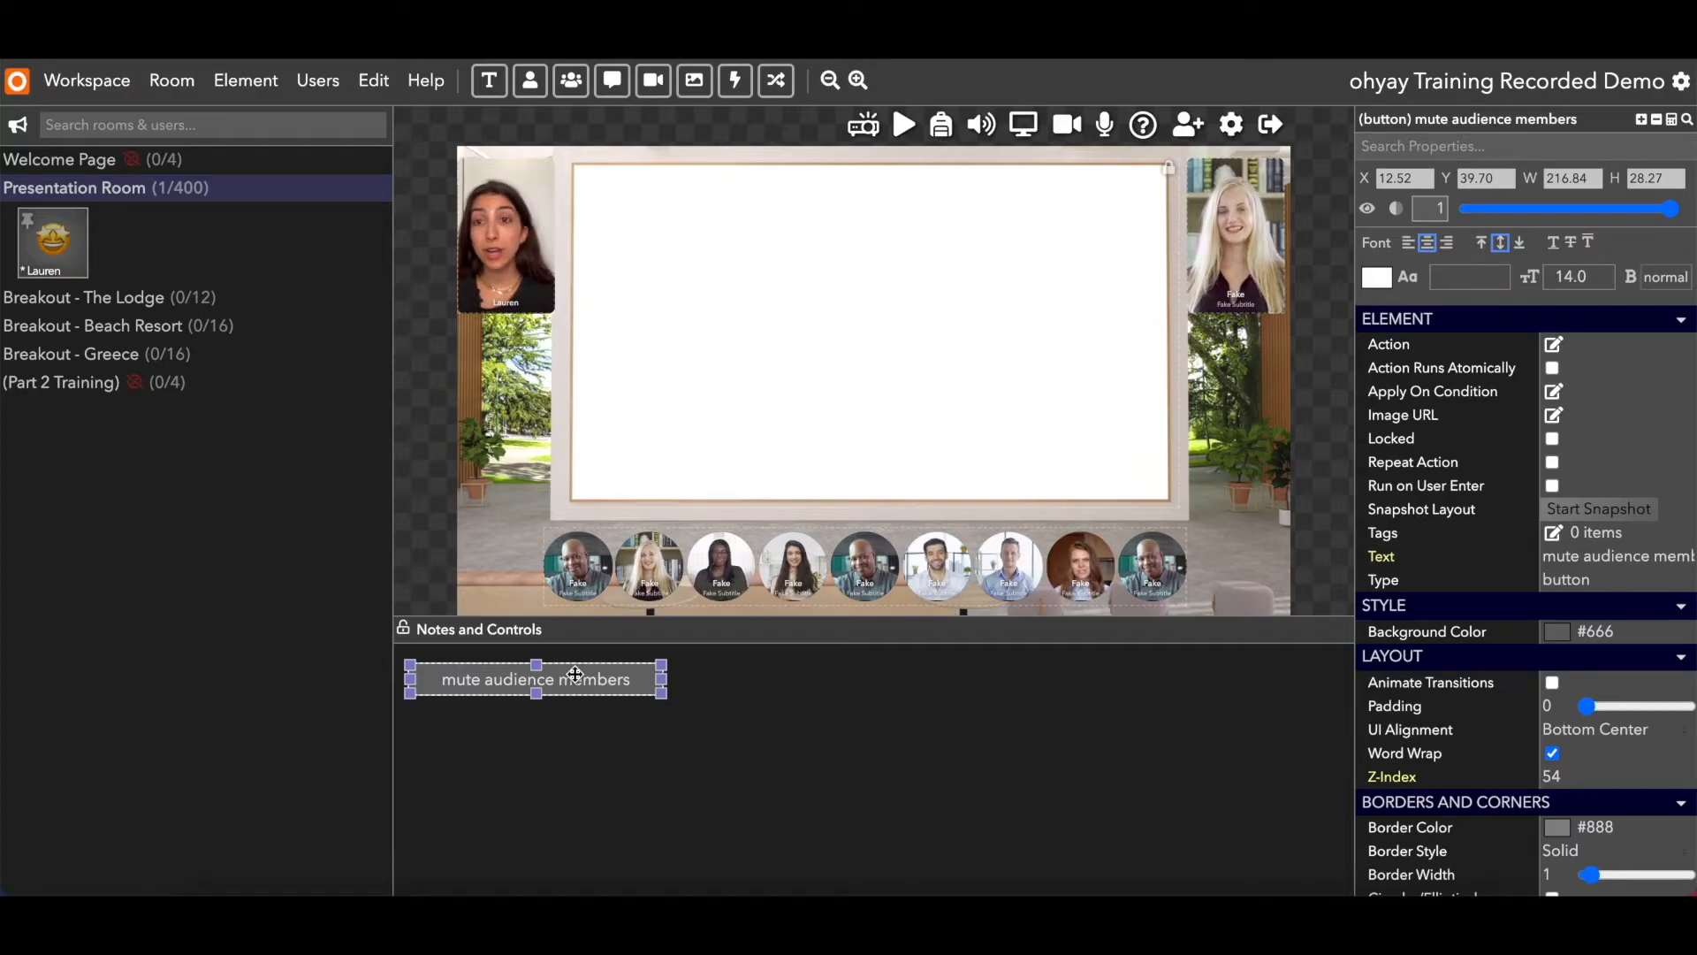
{"action": "mouse_move", "coordinate": [1531, 349]}
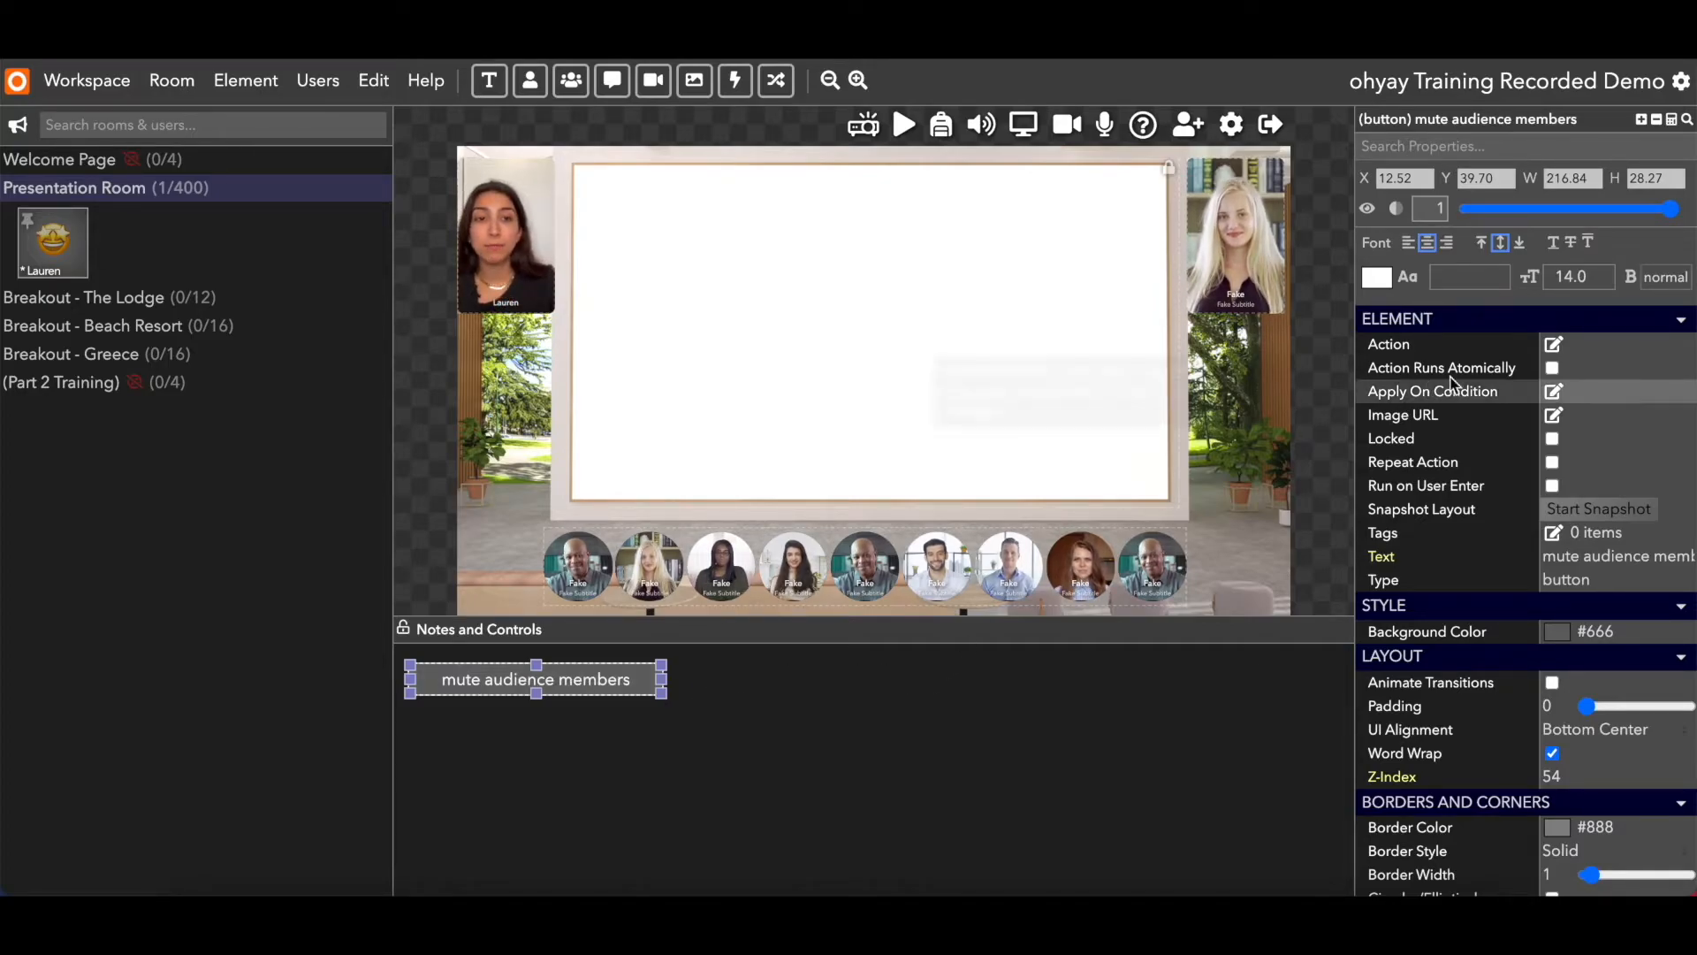
{"action": "left_click", "coordinate": [1554, 344]}
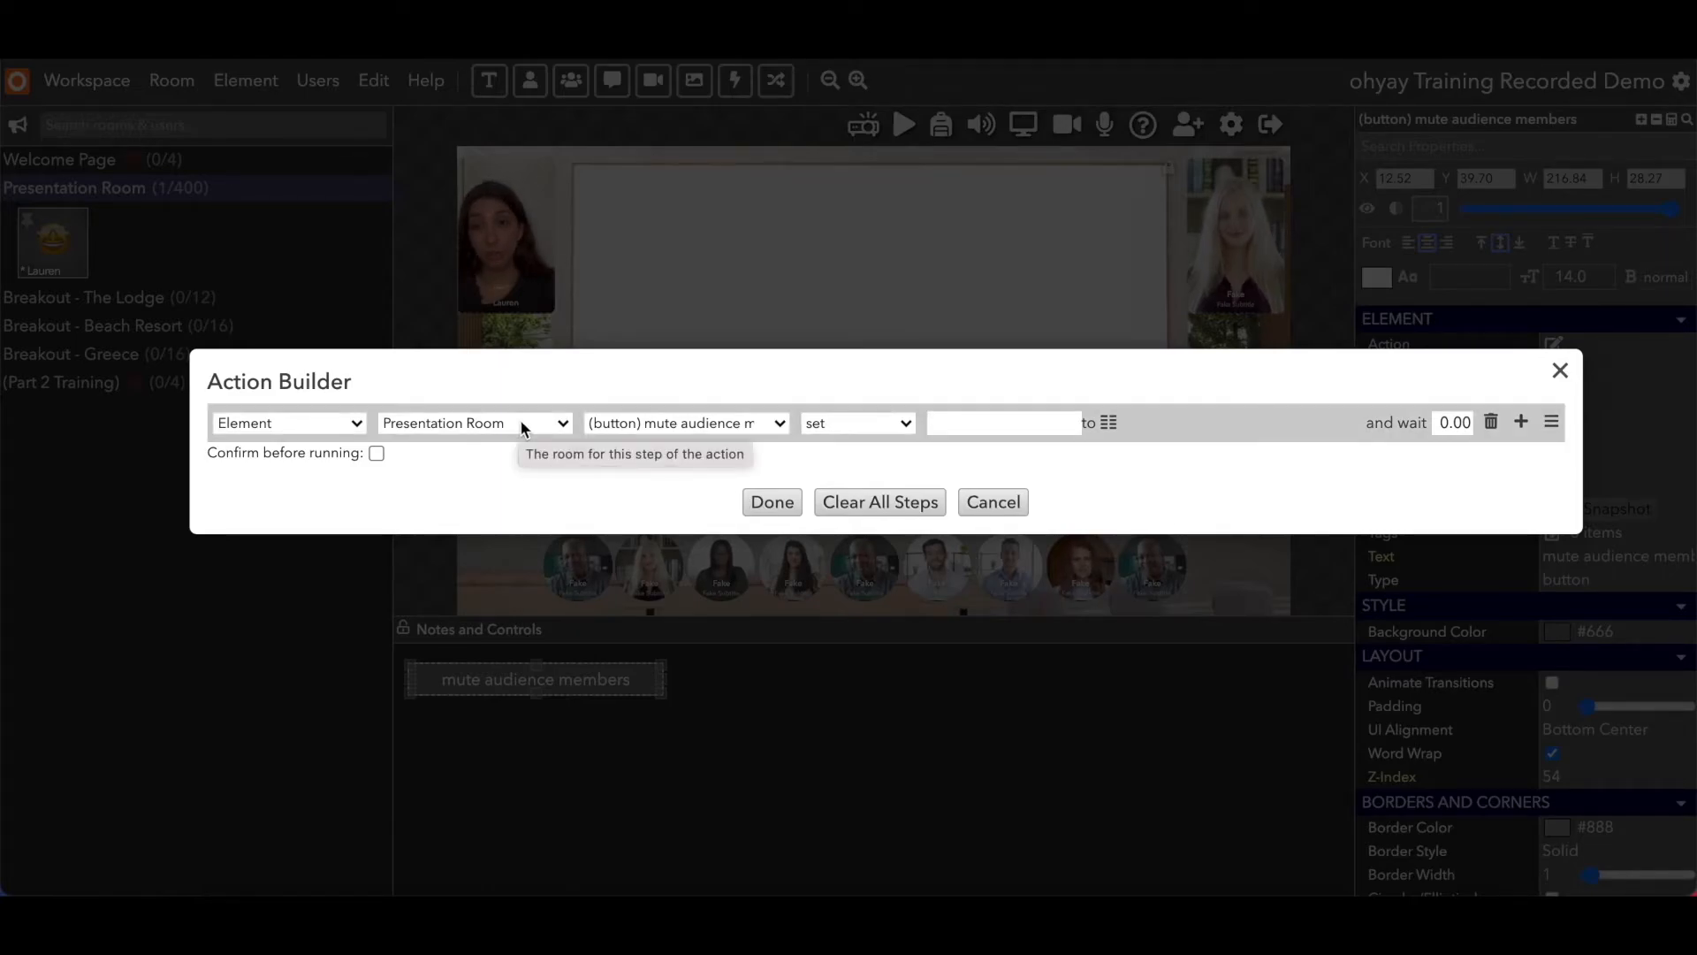
{"action": "left_click", "coordinate": [771, 422]}
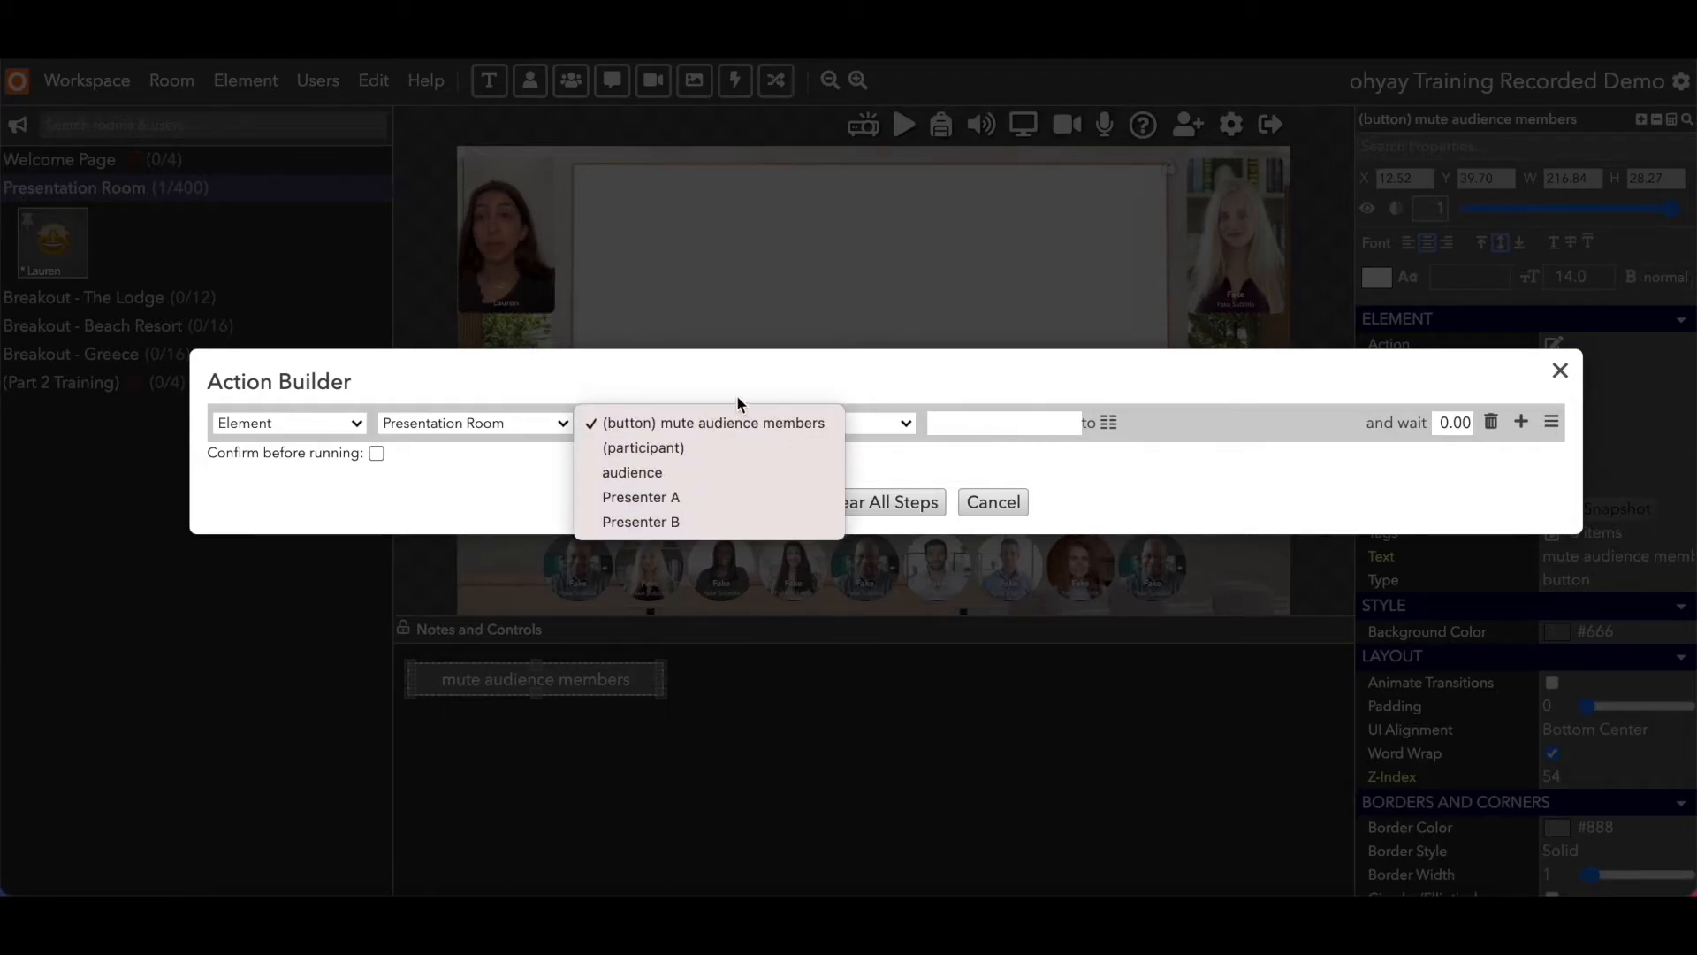
{"action": "left_click", "coordinate": [669, 473]}
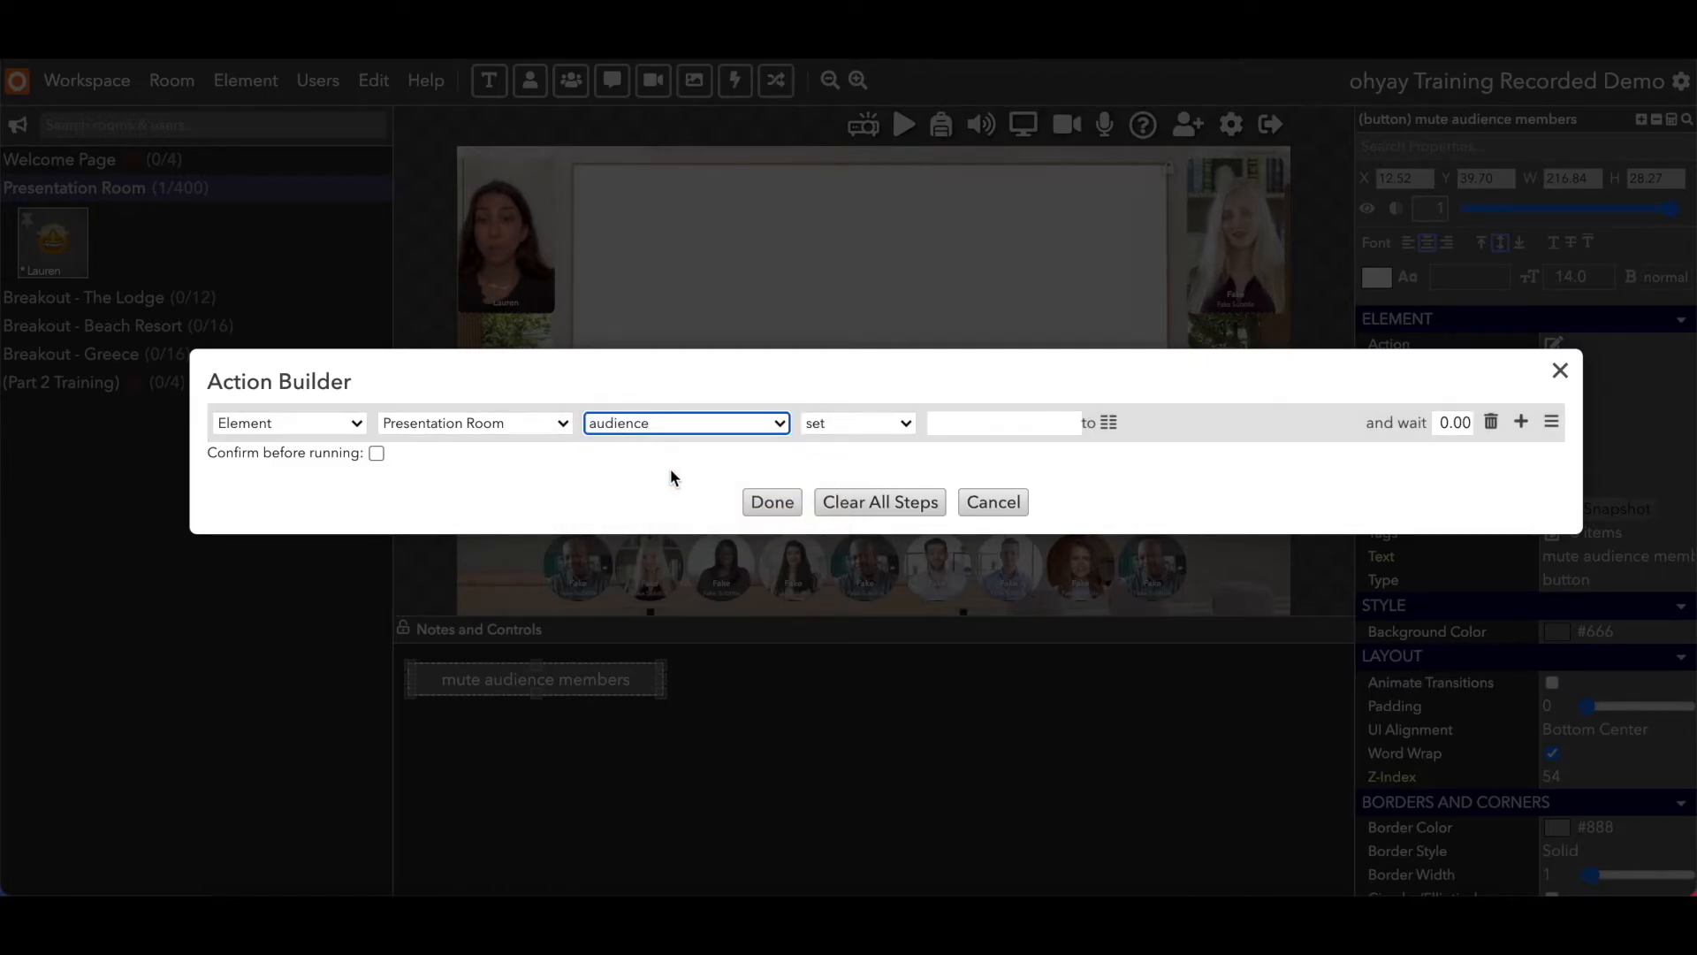
Examine which properties the action can set on the audience element, filtering them by "vol" and "aud"
{"action": "left_click", "coordinate": [950, 424]}
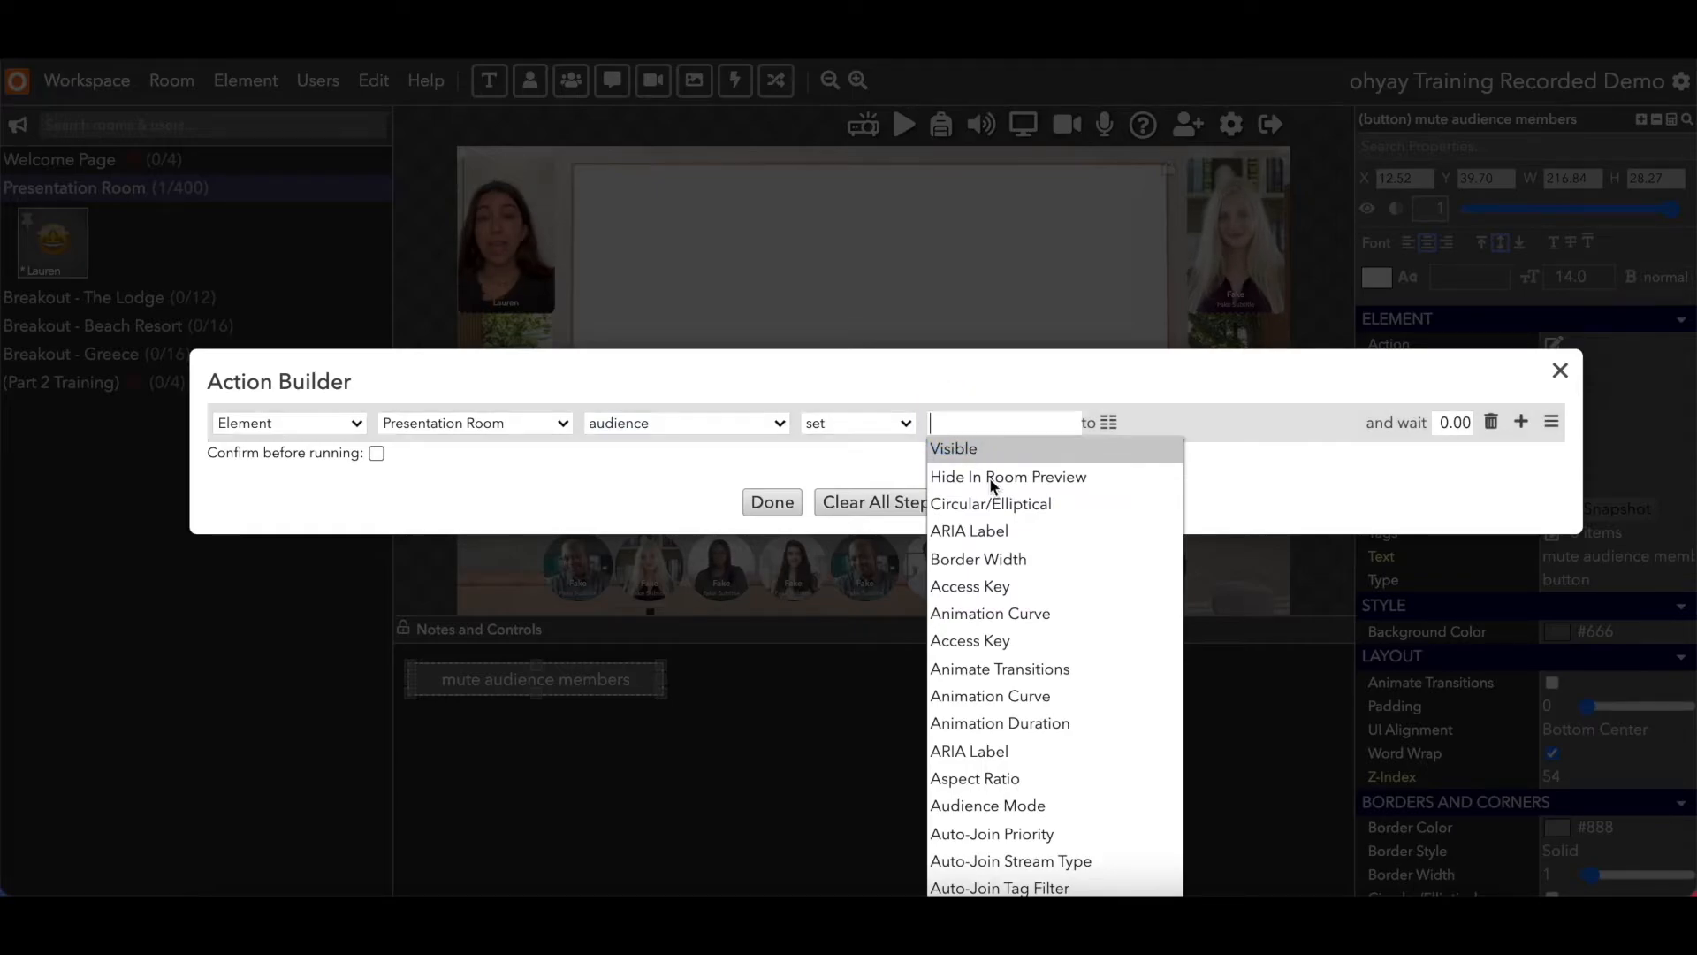
{"action": "scroll", "coordinate": [997, 508], "scroll_direction": "down", "scroll_amount": 2}
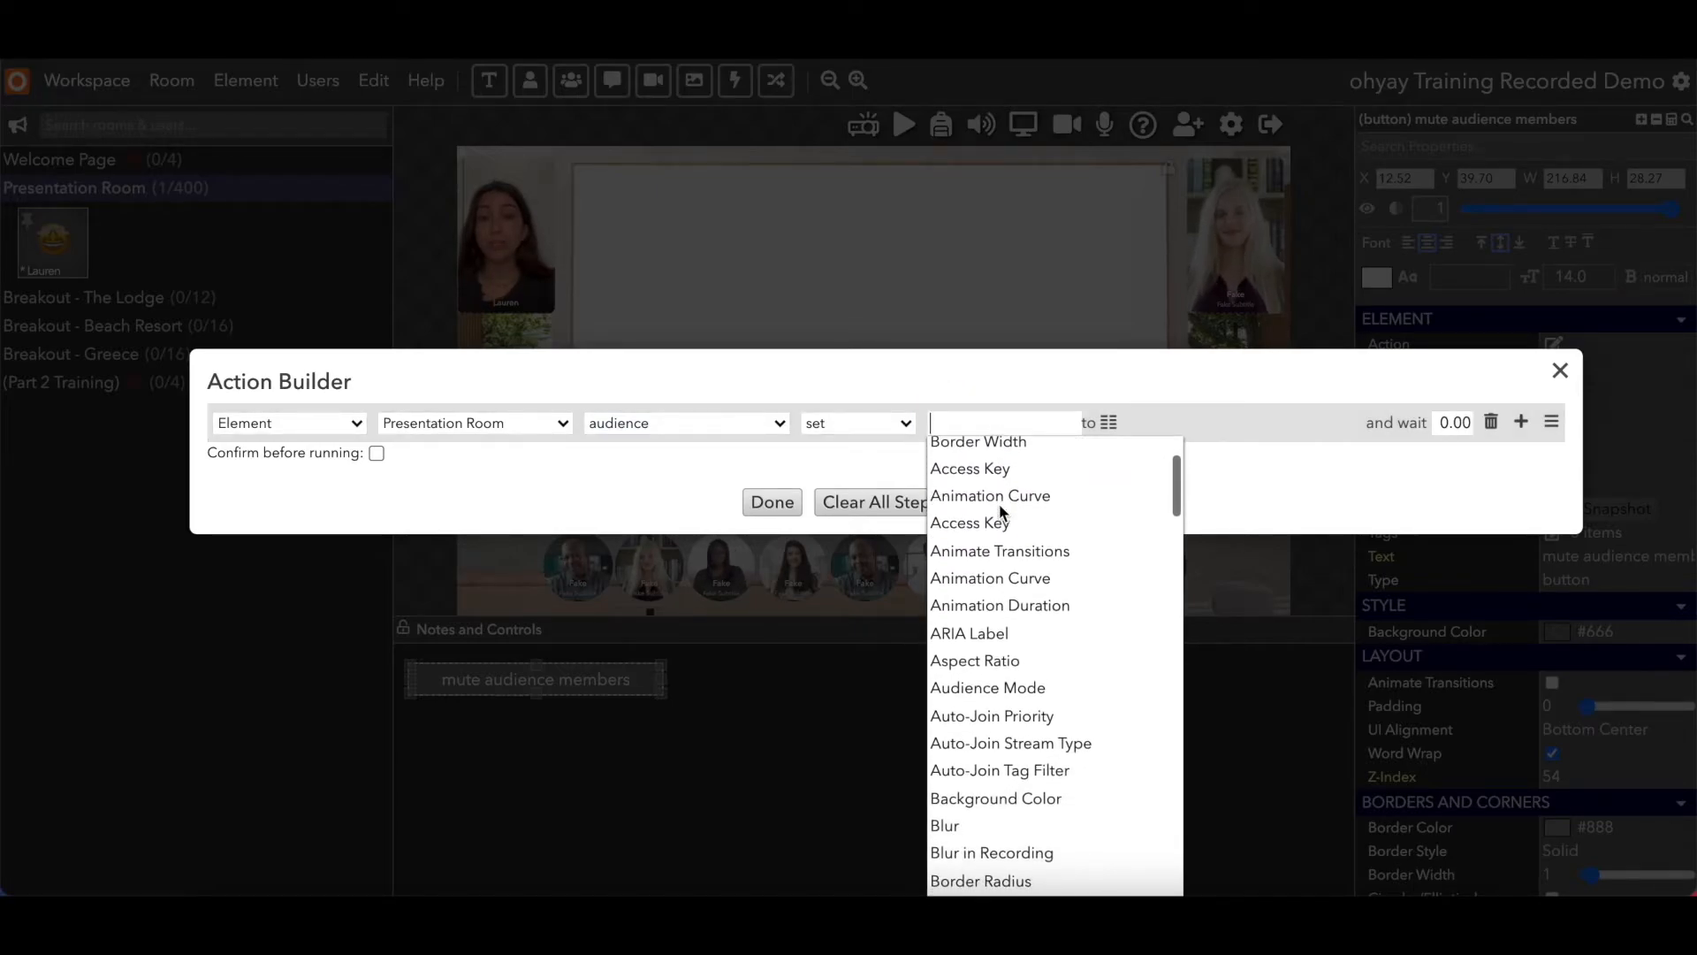
{"action": "scroll", "coordinate": [999, 506], "scroll_direction": "up", "scroll_amount": 1}
{"action": "scroll", "coordinate": [1042, 556], "scroll_direction": "down", "scroll_amount": 2}
{"action": "scroll", "coordinate": [1041, 555], "scroll_direction": "up", "scroll_amount": 3}
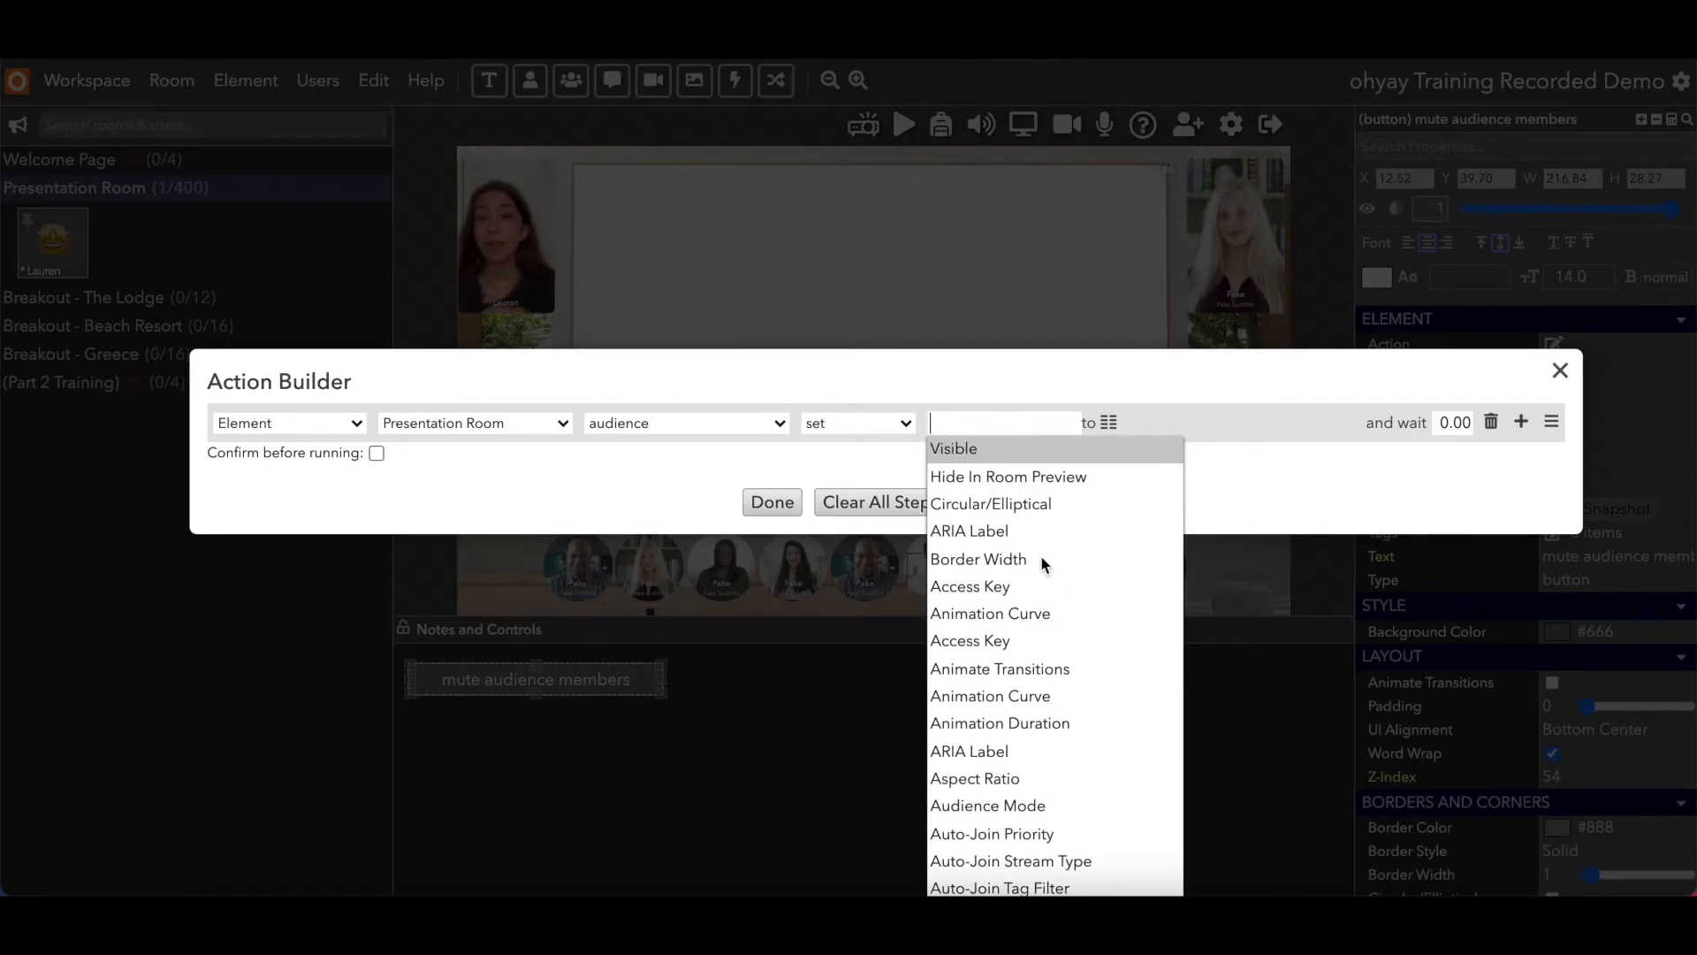
{"action": "type", "text": "vol"}
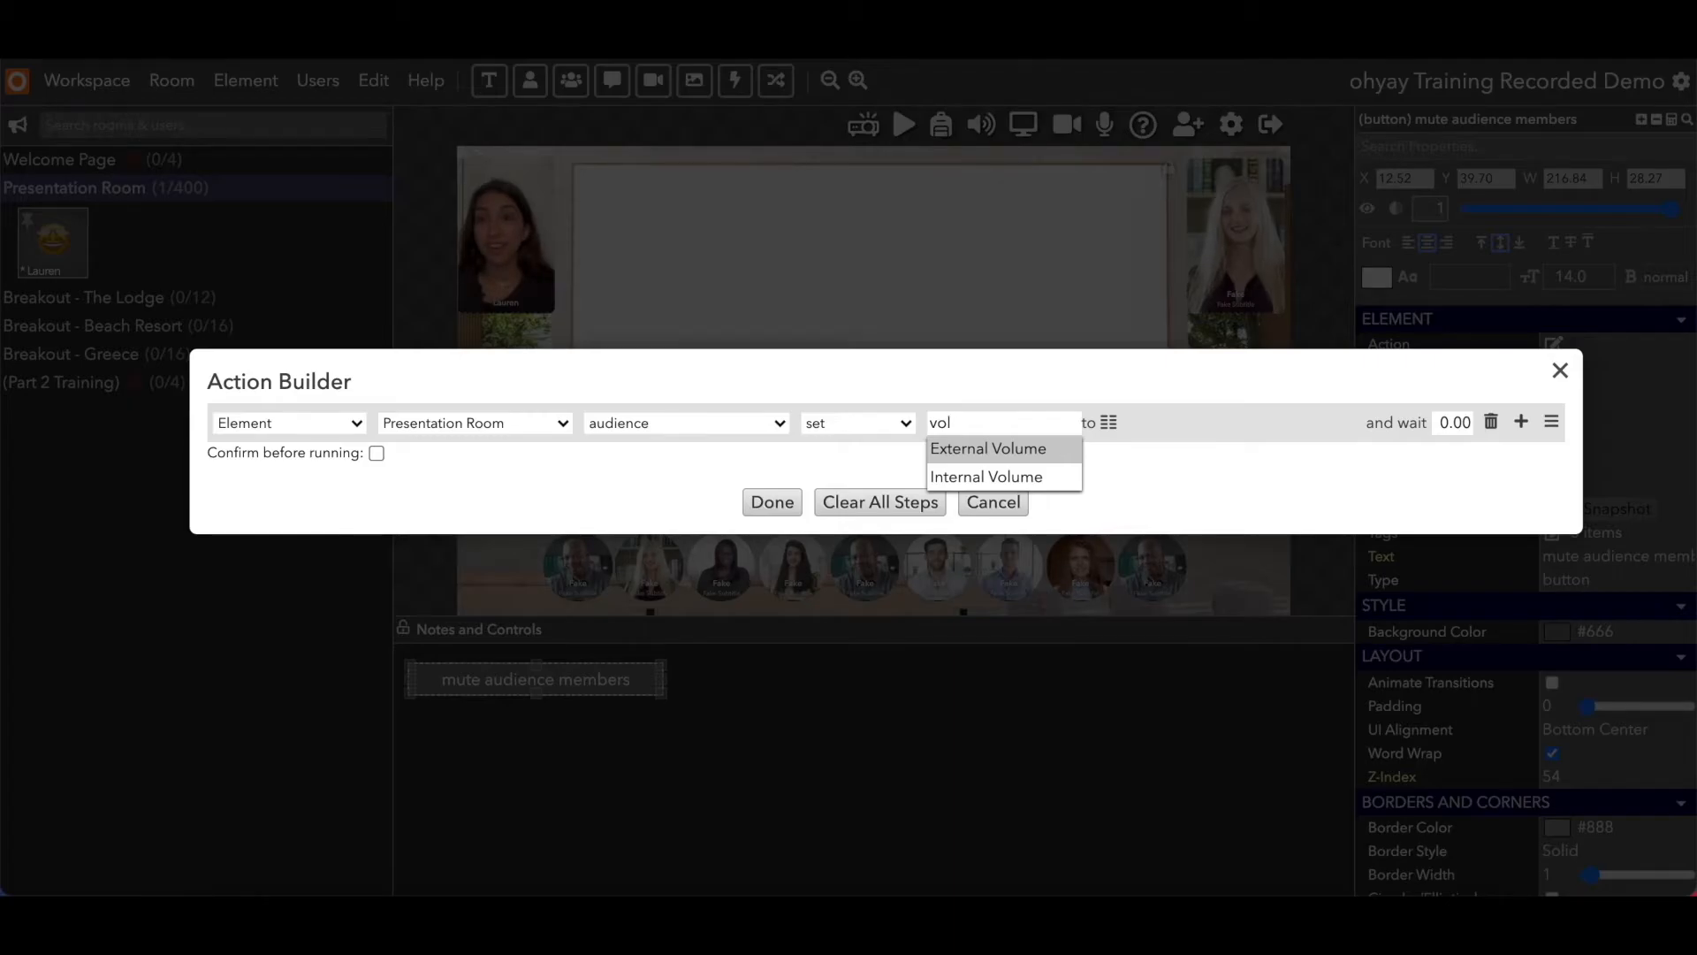
{"action": "key", "text": "BackSpace"}
{"action": "key", "text": "BackSpace"}
{"action": "key", "text": "BackSpace"}
{"action": "type", "text": "aud"}
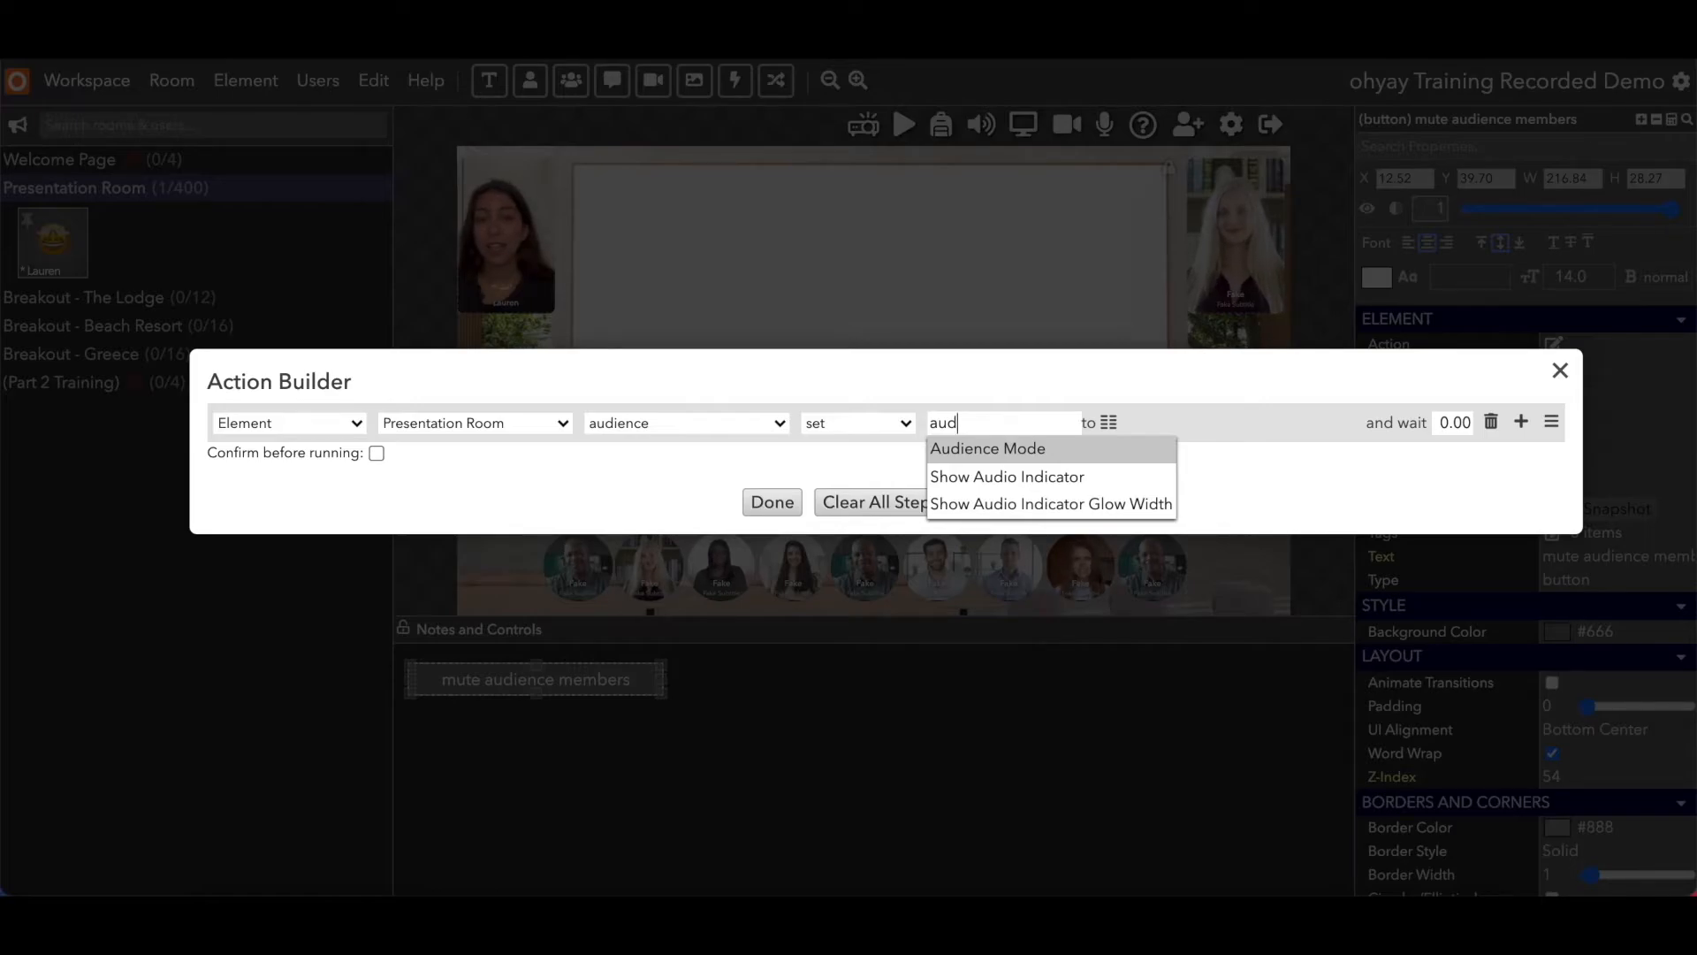
{"action": "key", "text": "BackSpace"}
{"action": "key", "text": "BackSpace"}
{"action": "key", "text": "BackSpace"}
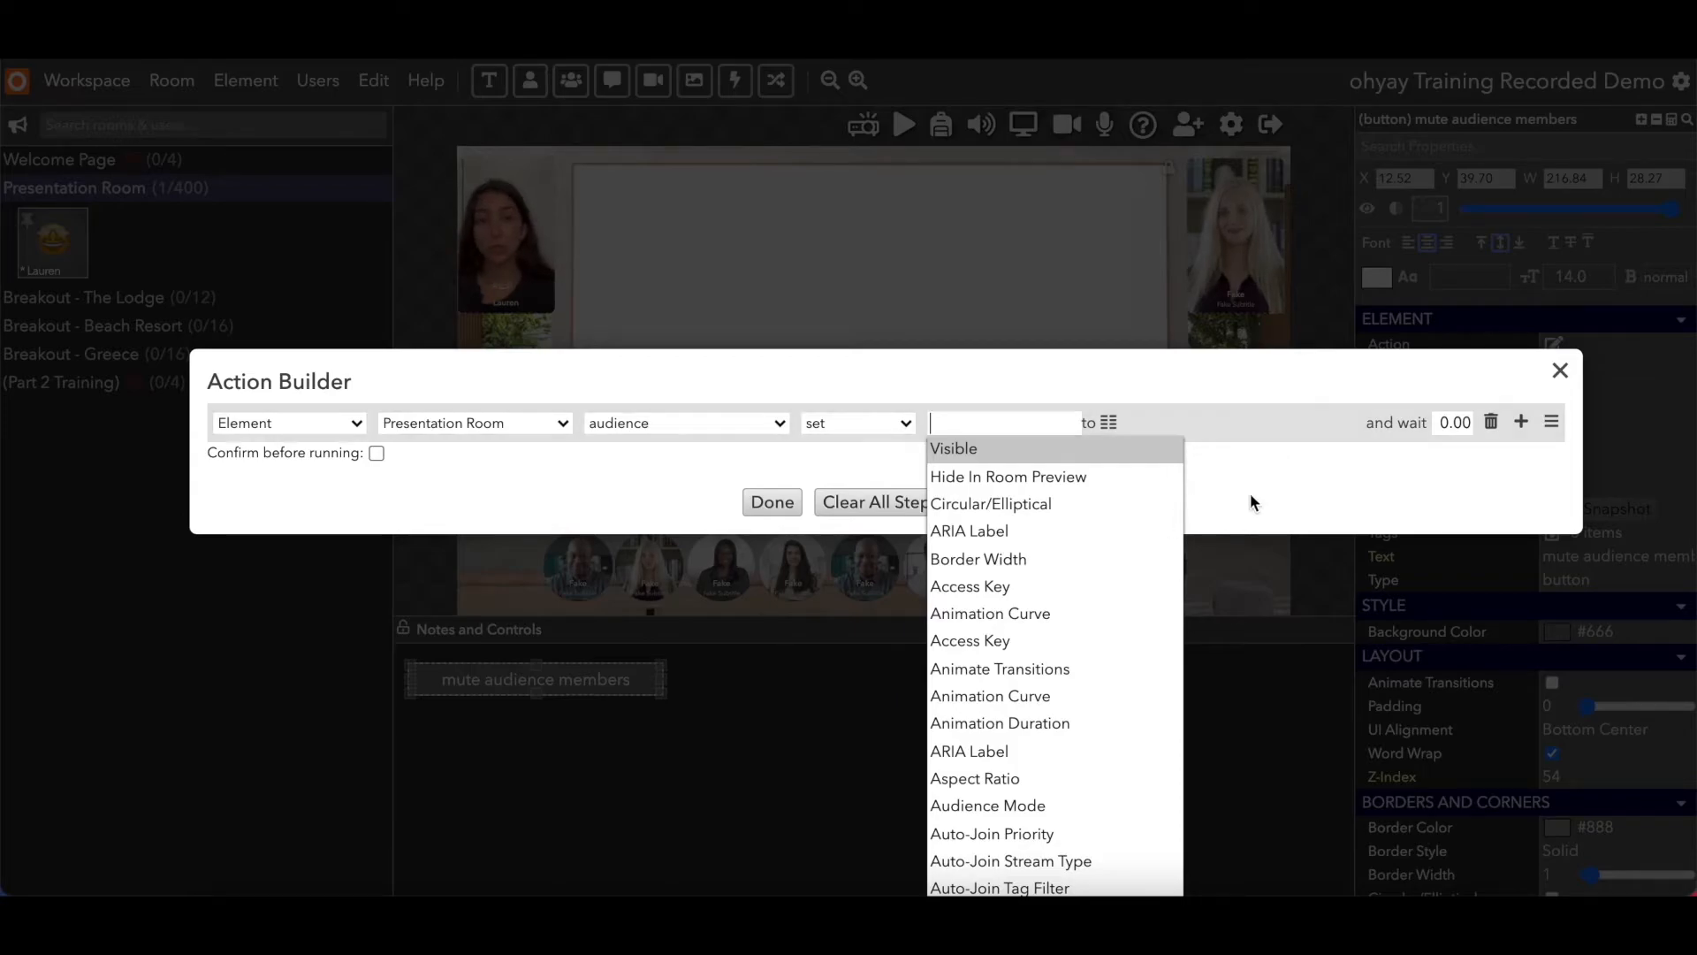
Make the mute action set the audience element's External Volume to 0
{"action": "type", "text": "v"}
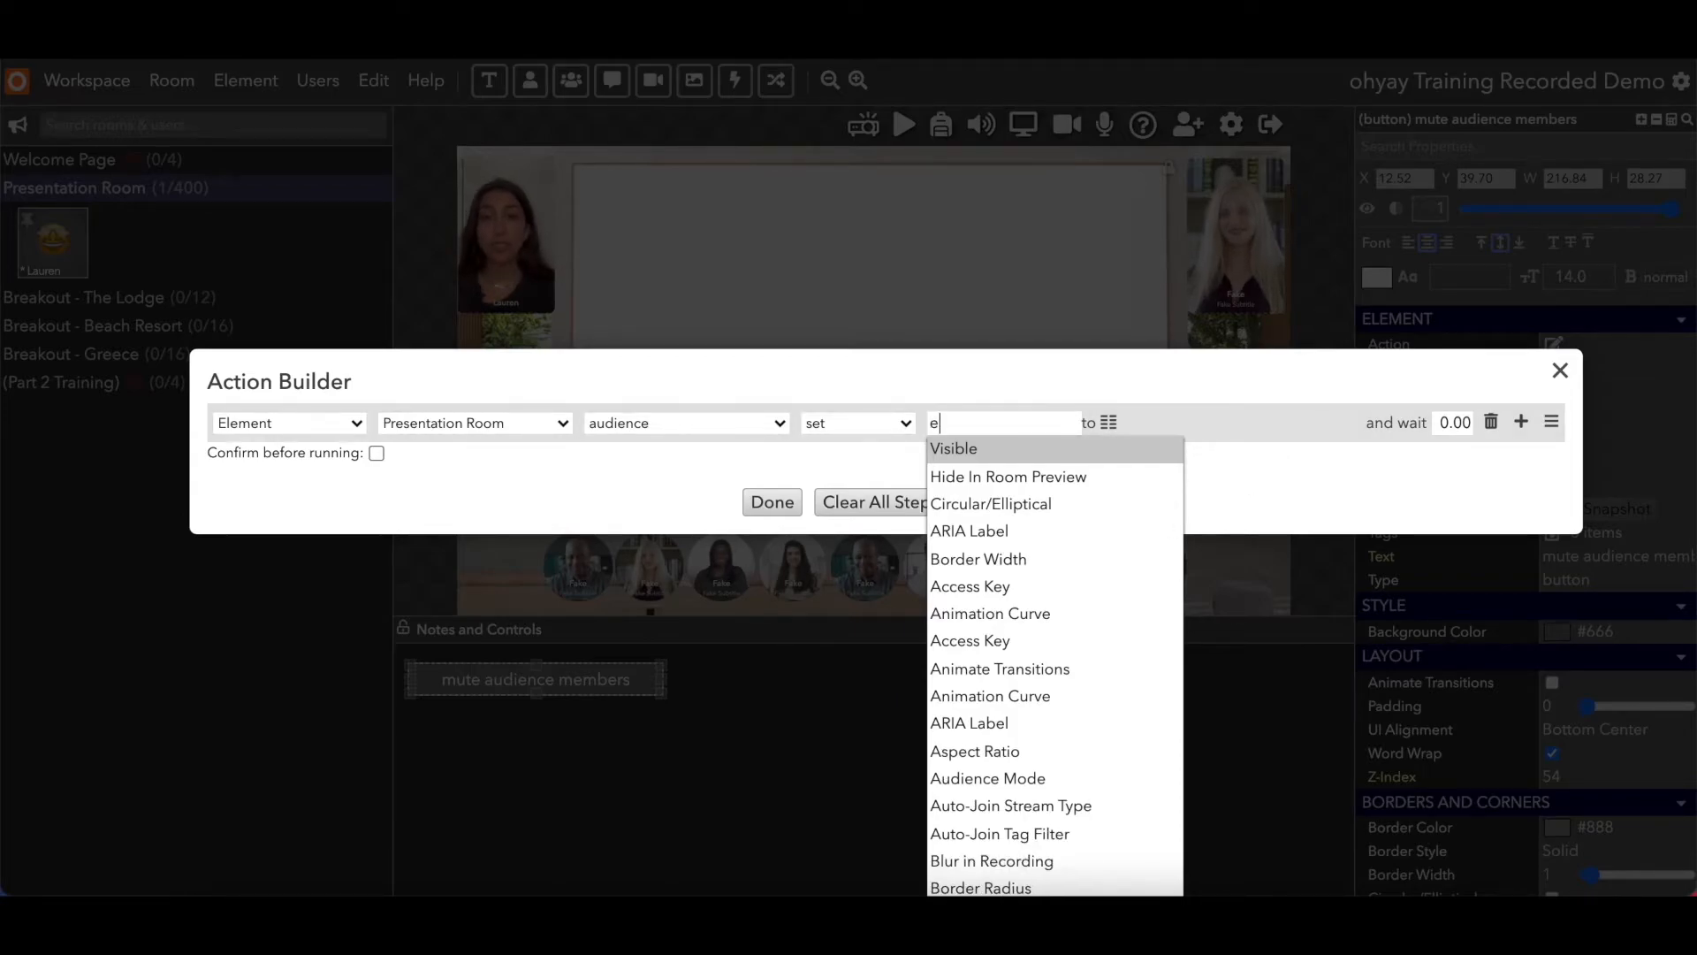
{"action": "type", "text": "ol"}
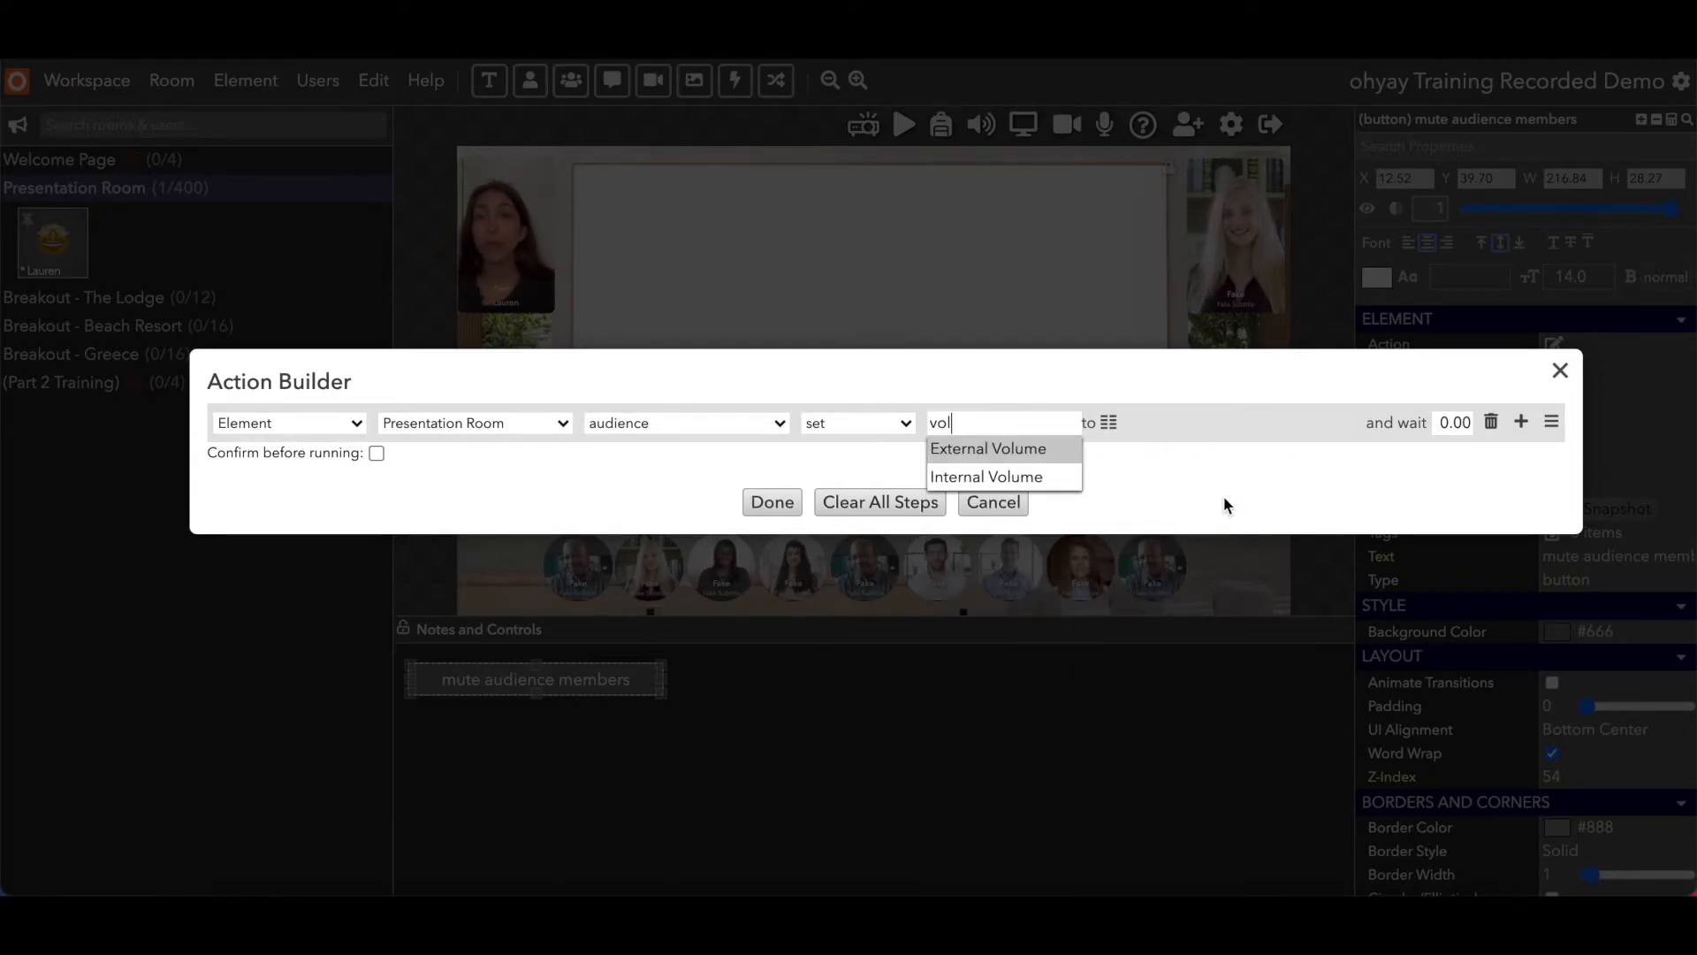
{"action": "left_click", "coordinate": [1039, 451]}
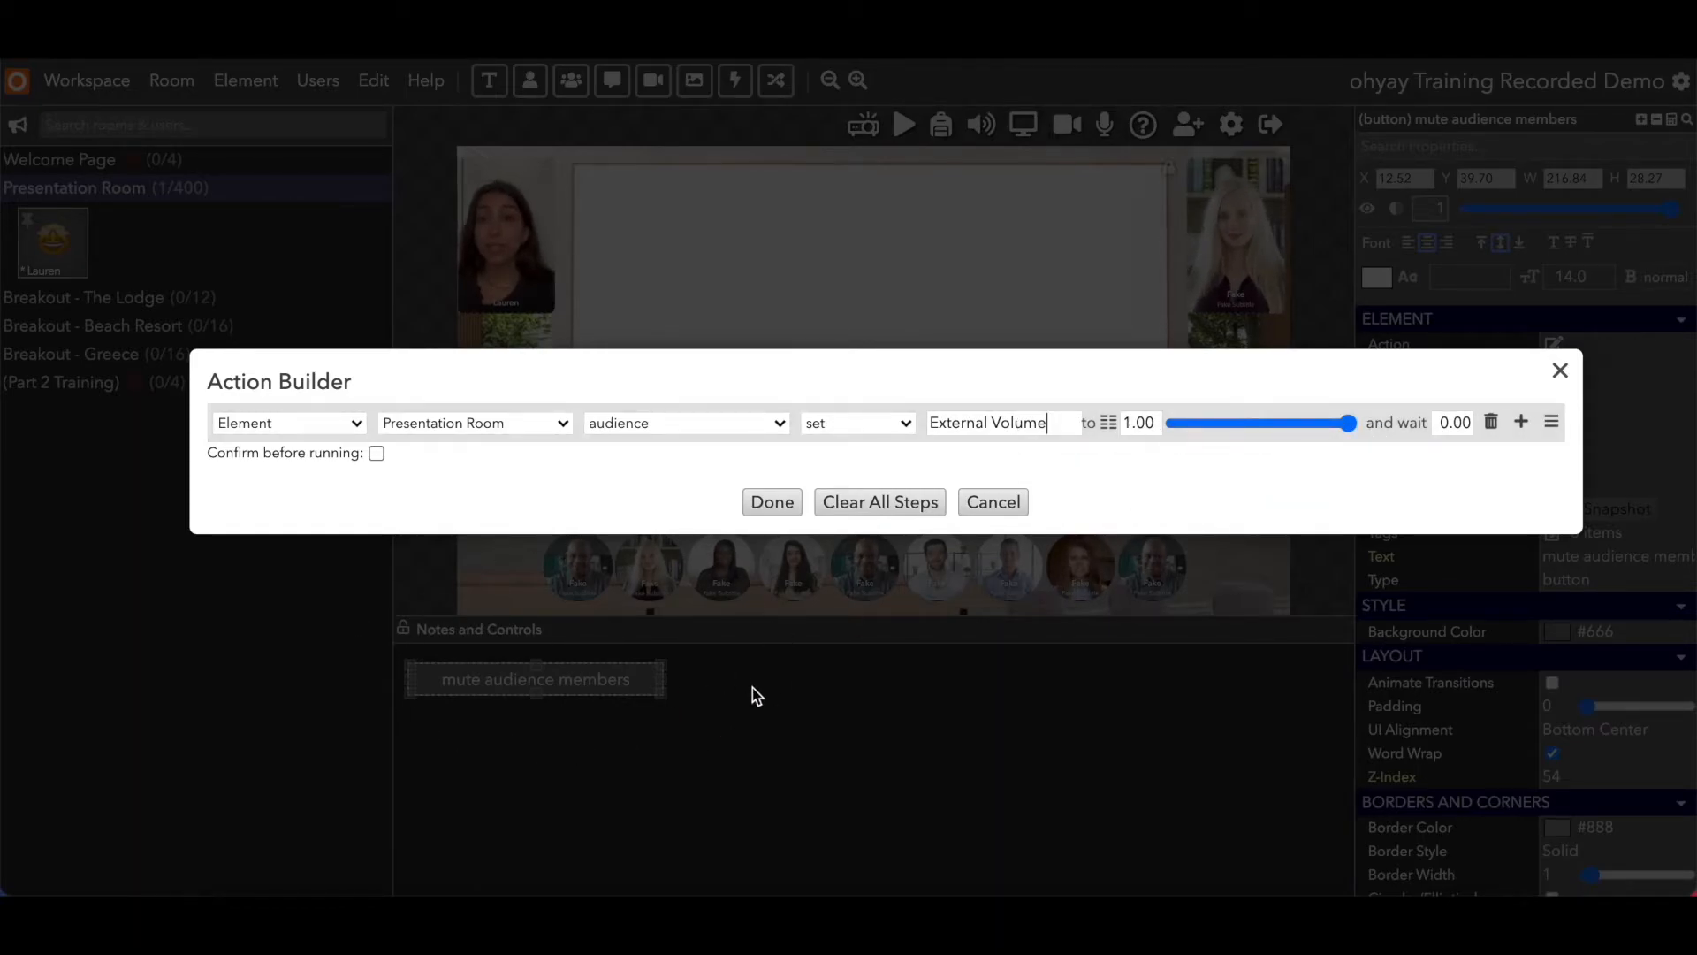
{"action": "left_click_drag", "start_coordinate": [1350, 425], "coordinate": [1155, 426]}
{"action": "left_click", "coordinate": [1158, 427]}
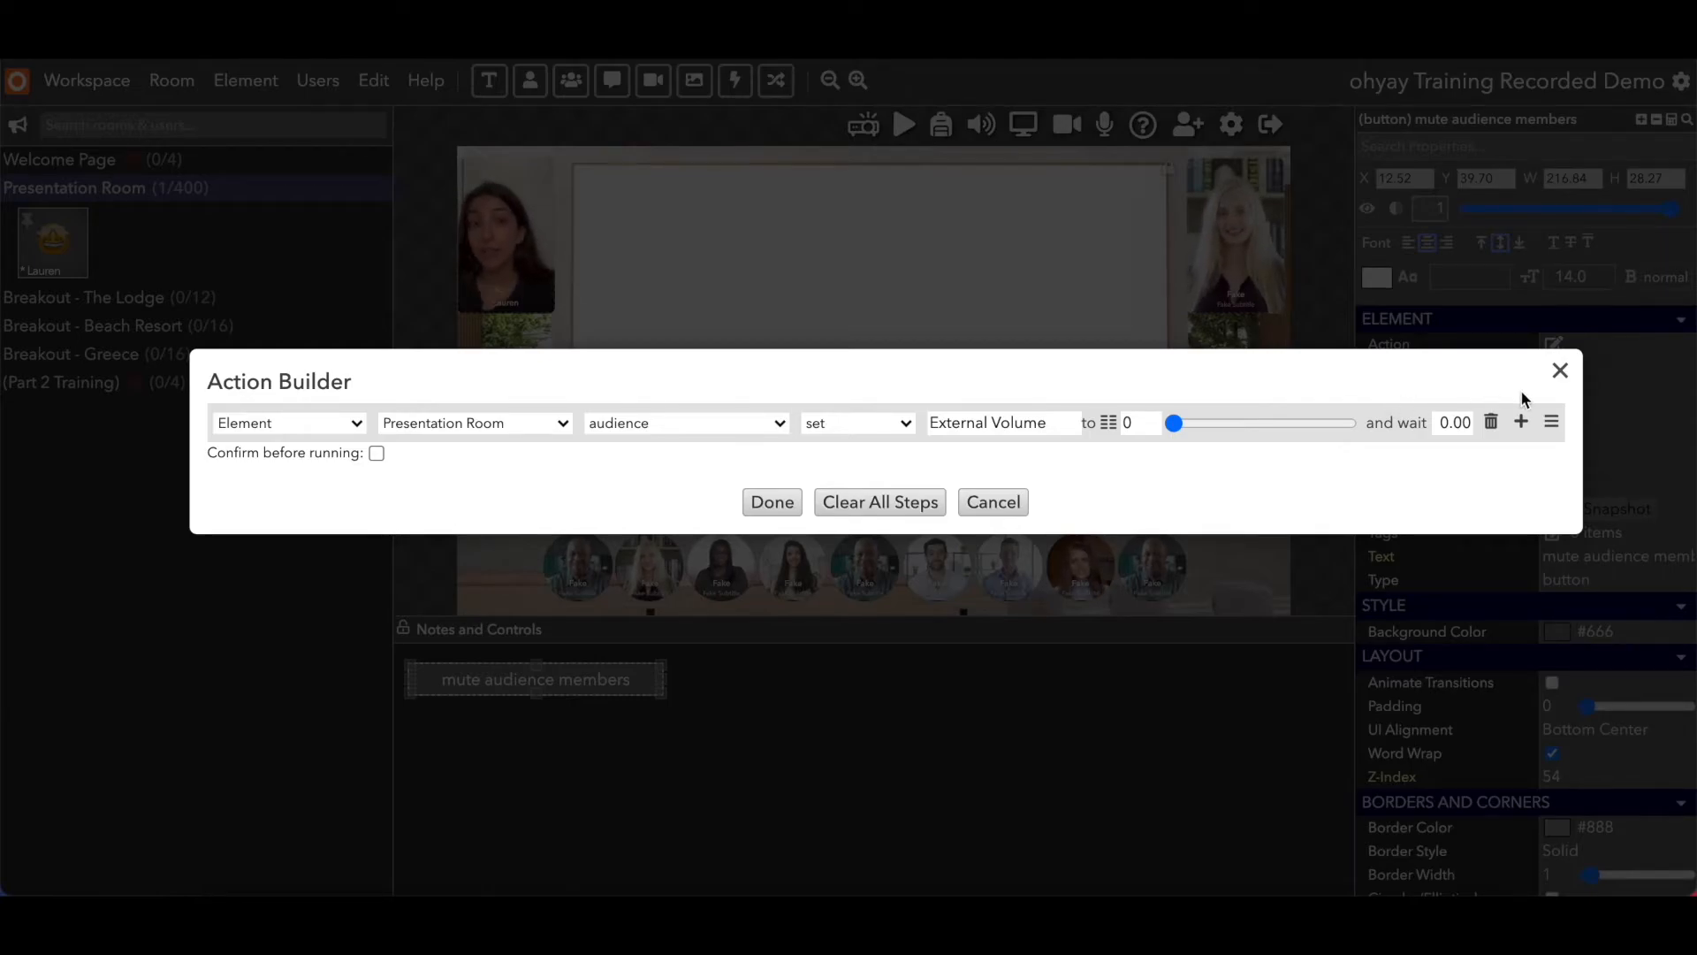
Add a second action step setting the audience element's Internal Volume to 0, and save the mute action
{"action": "left_click", "coordinate": [1521, 422]}
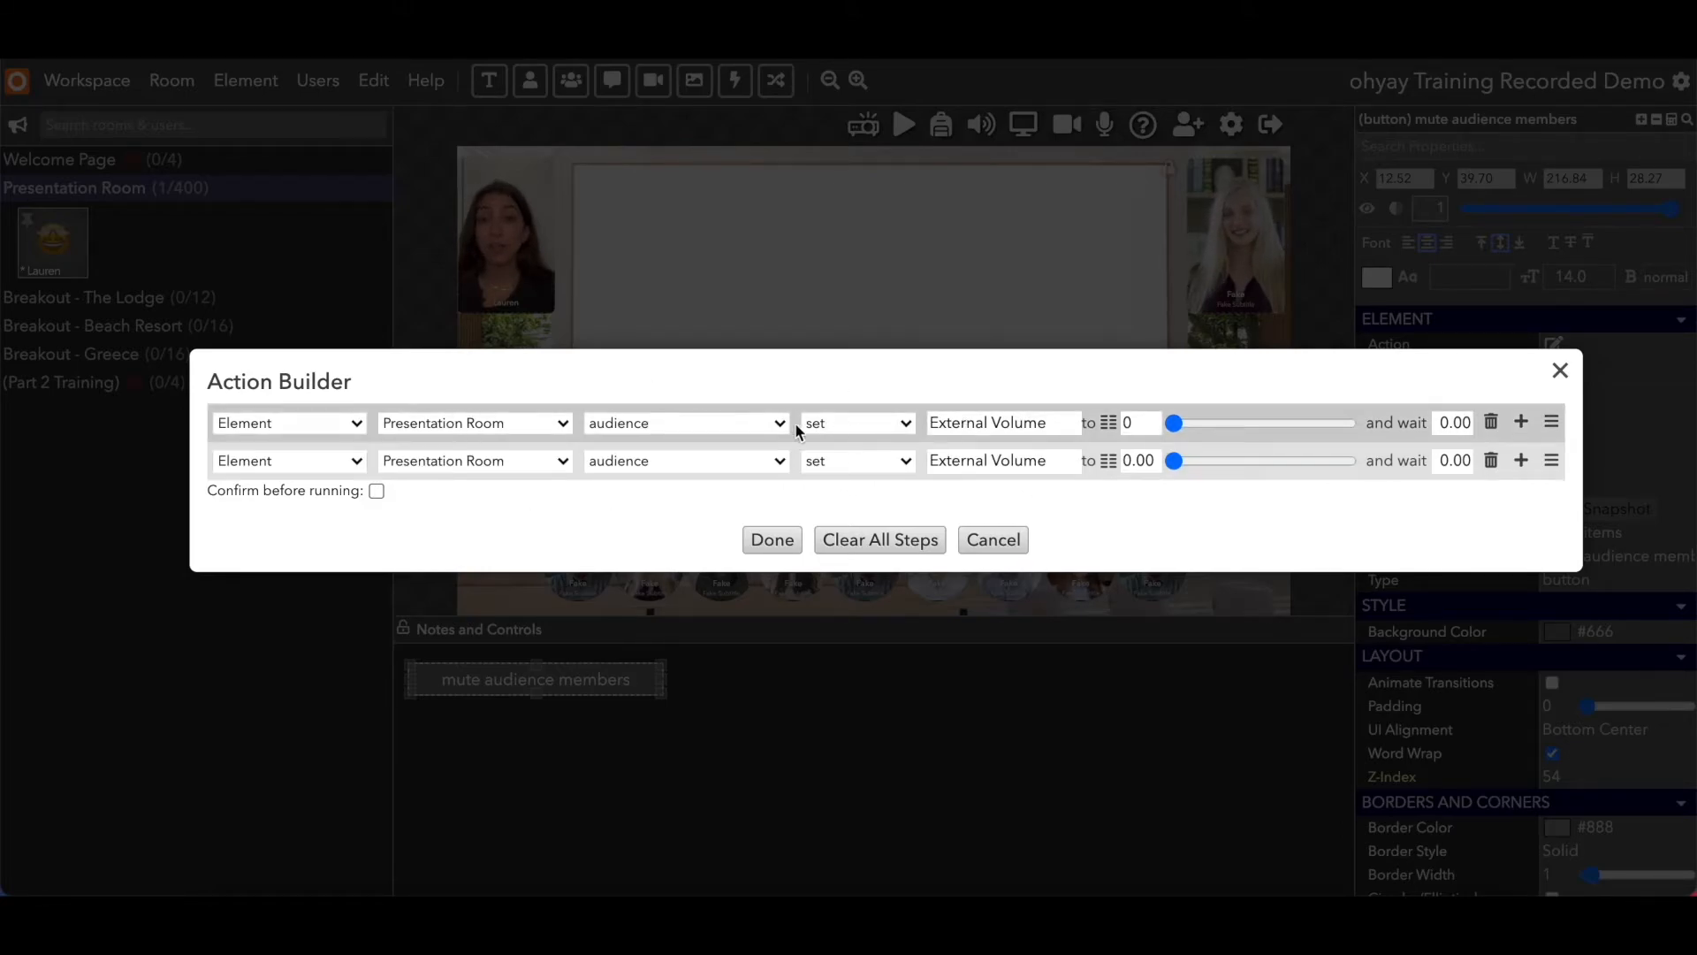
{"action": "left_click", "coordinate": [963, 458]}
{"action": "type", "text": "int"}
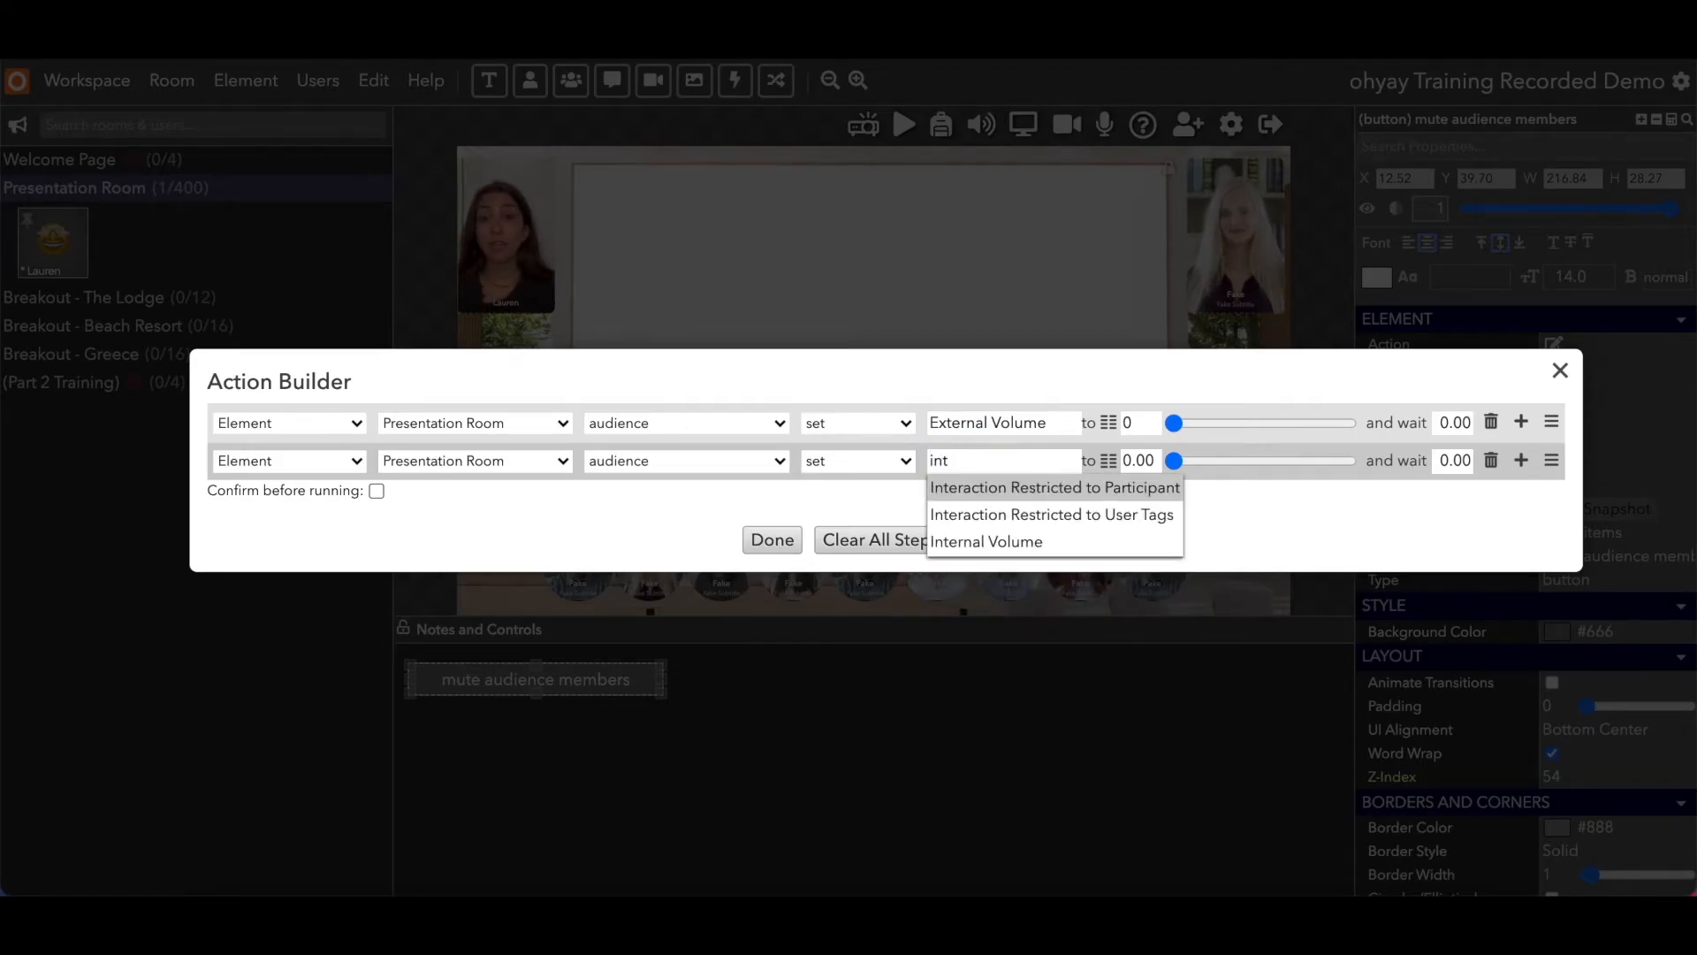
{"action": "left_click", "coordinate": [973, 541]}
{"action": "left_click_drag", "start_coordinate": [1295, 455], "coordinate": [1173, 462]}
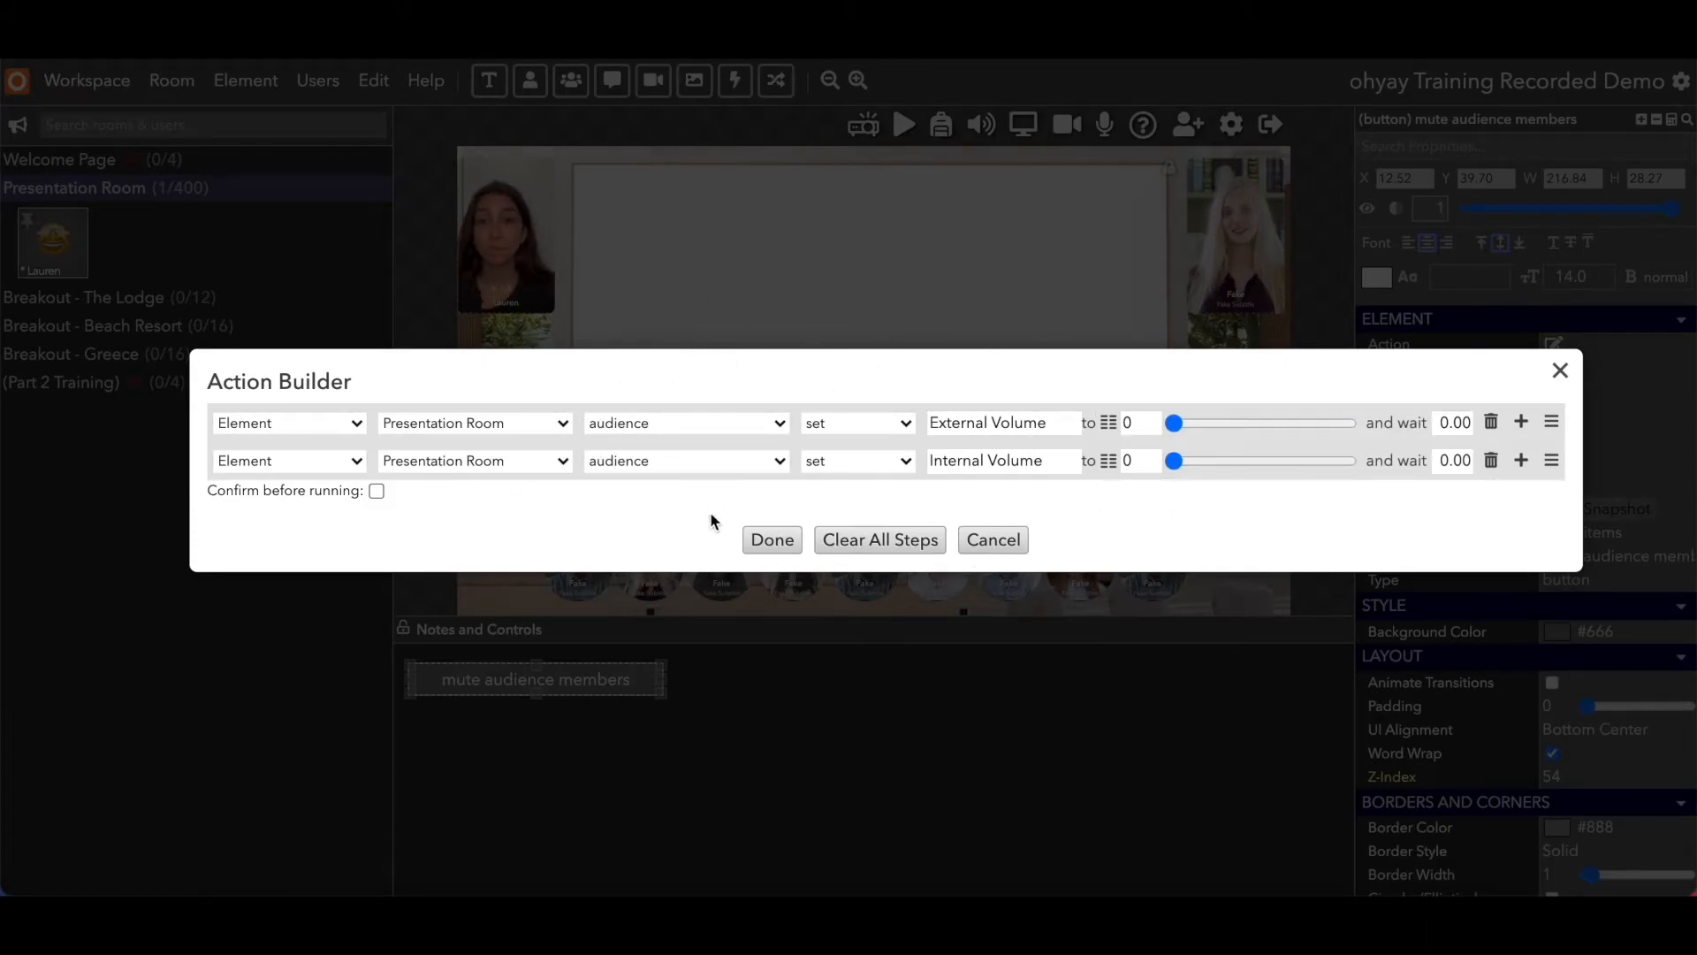
{"action": "left_click", "coordinate": [773, 540]}
{"action": "left_click", "coordinate": [626, 744]}
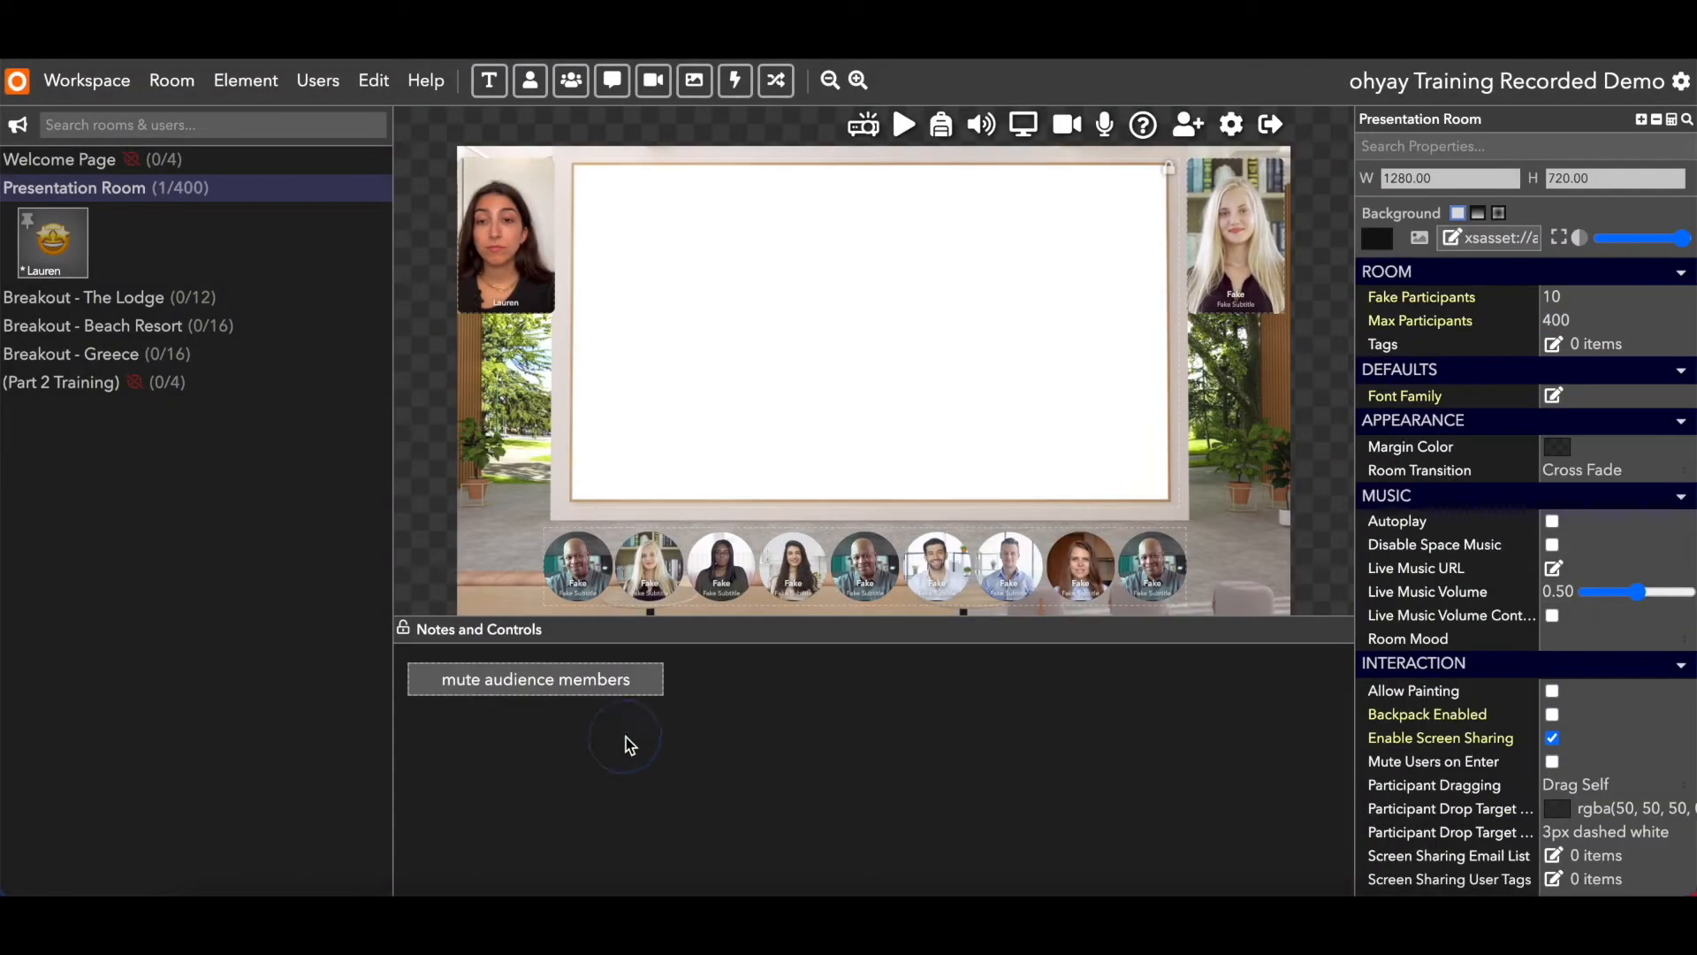
Duplicate the mute button, place the copy beside the original, and change its text to "unmute audience members"
{"action": "left_click", "coordinate": [596, 675]}
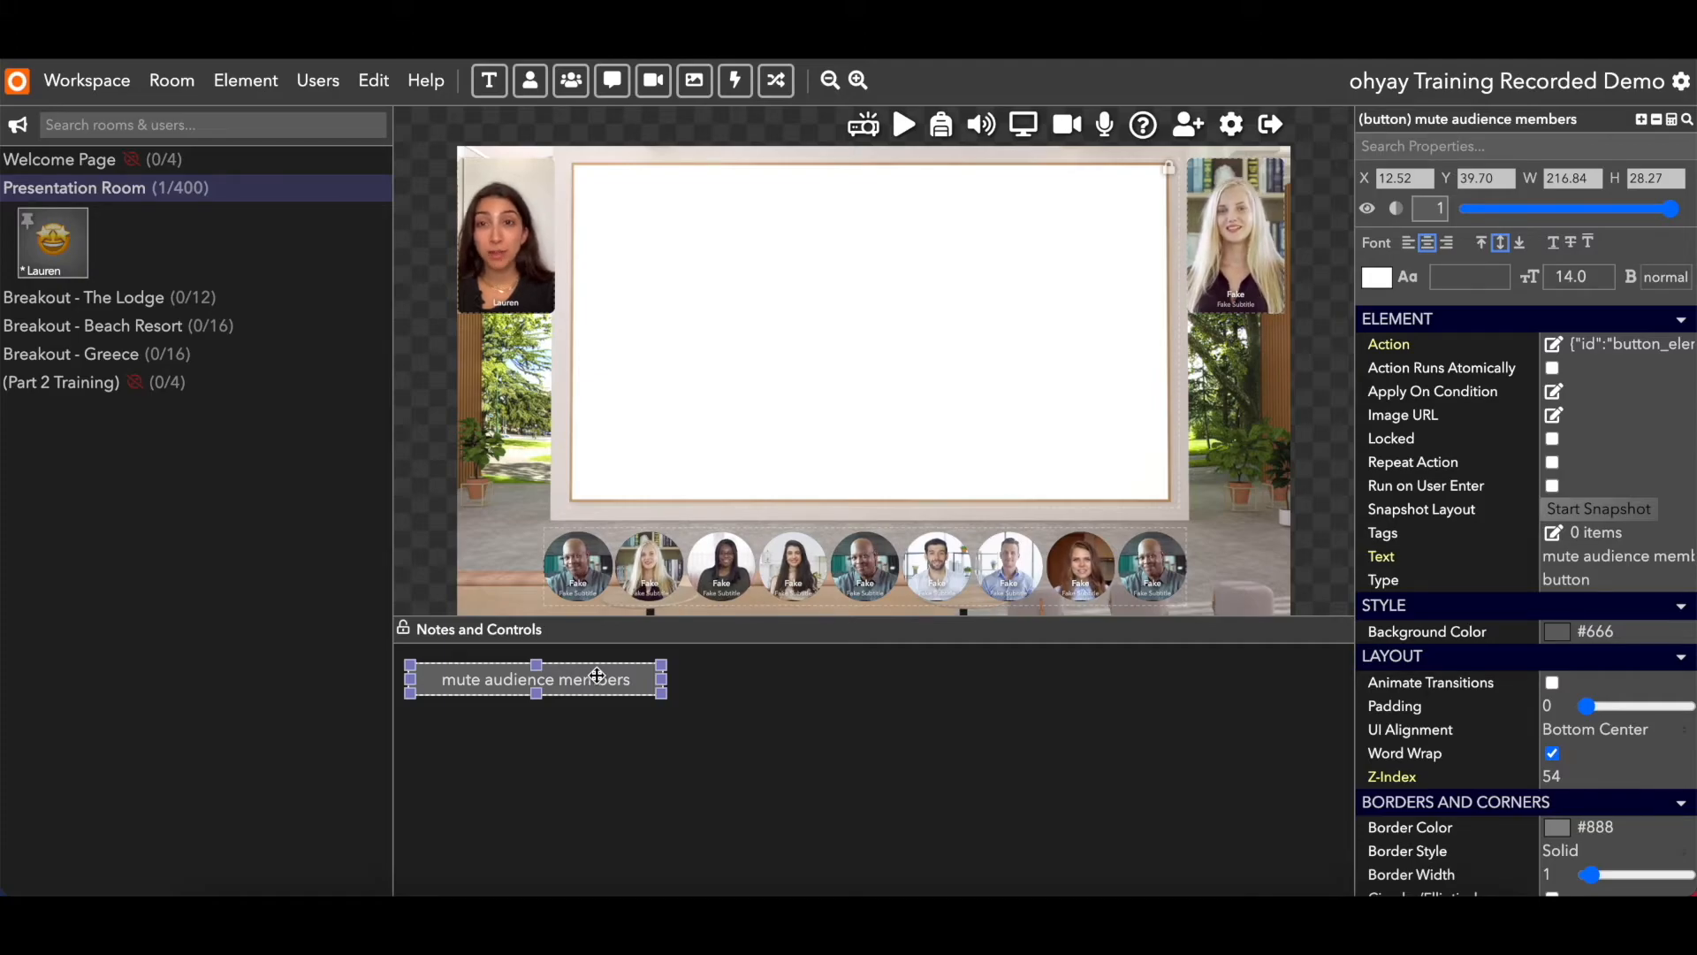
{"action": "key", "text": "super+v"}
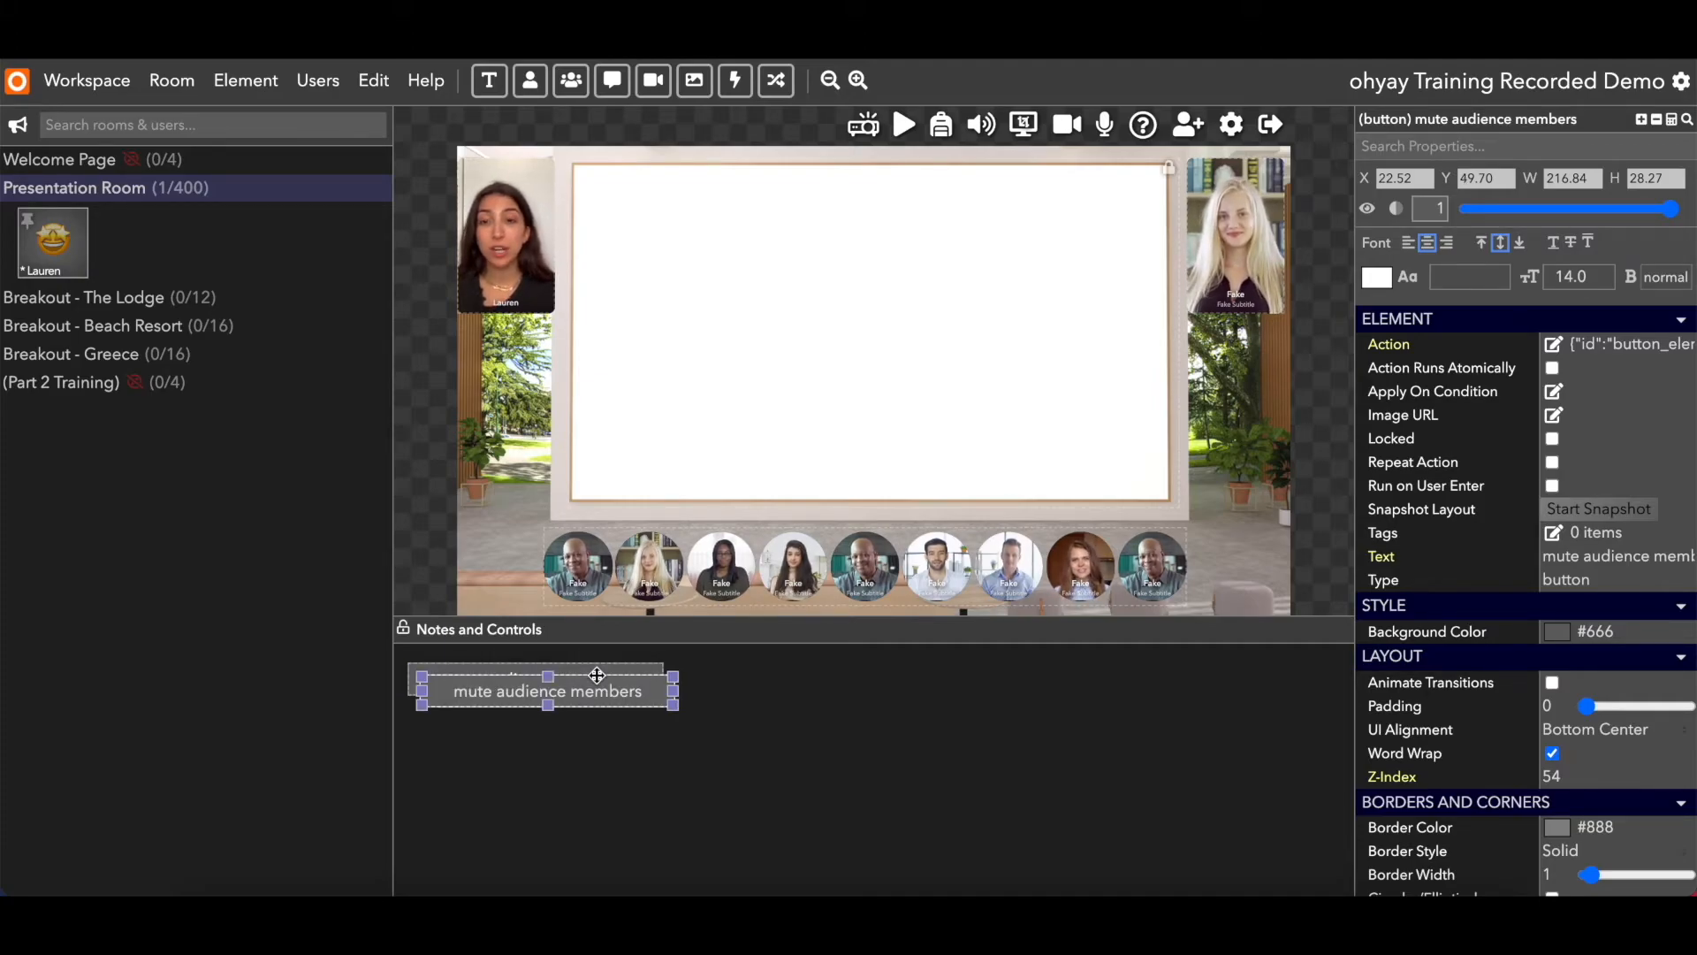
{"action": "left_click_drag", "start_coordinate": [597, 675], "coordinate": [843, 687]}
{"action": "left_click", "coordinate": [1546, 556]}
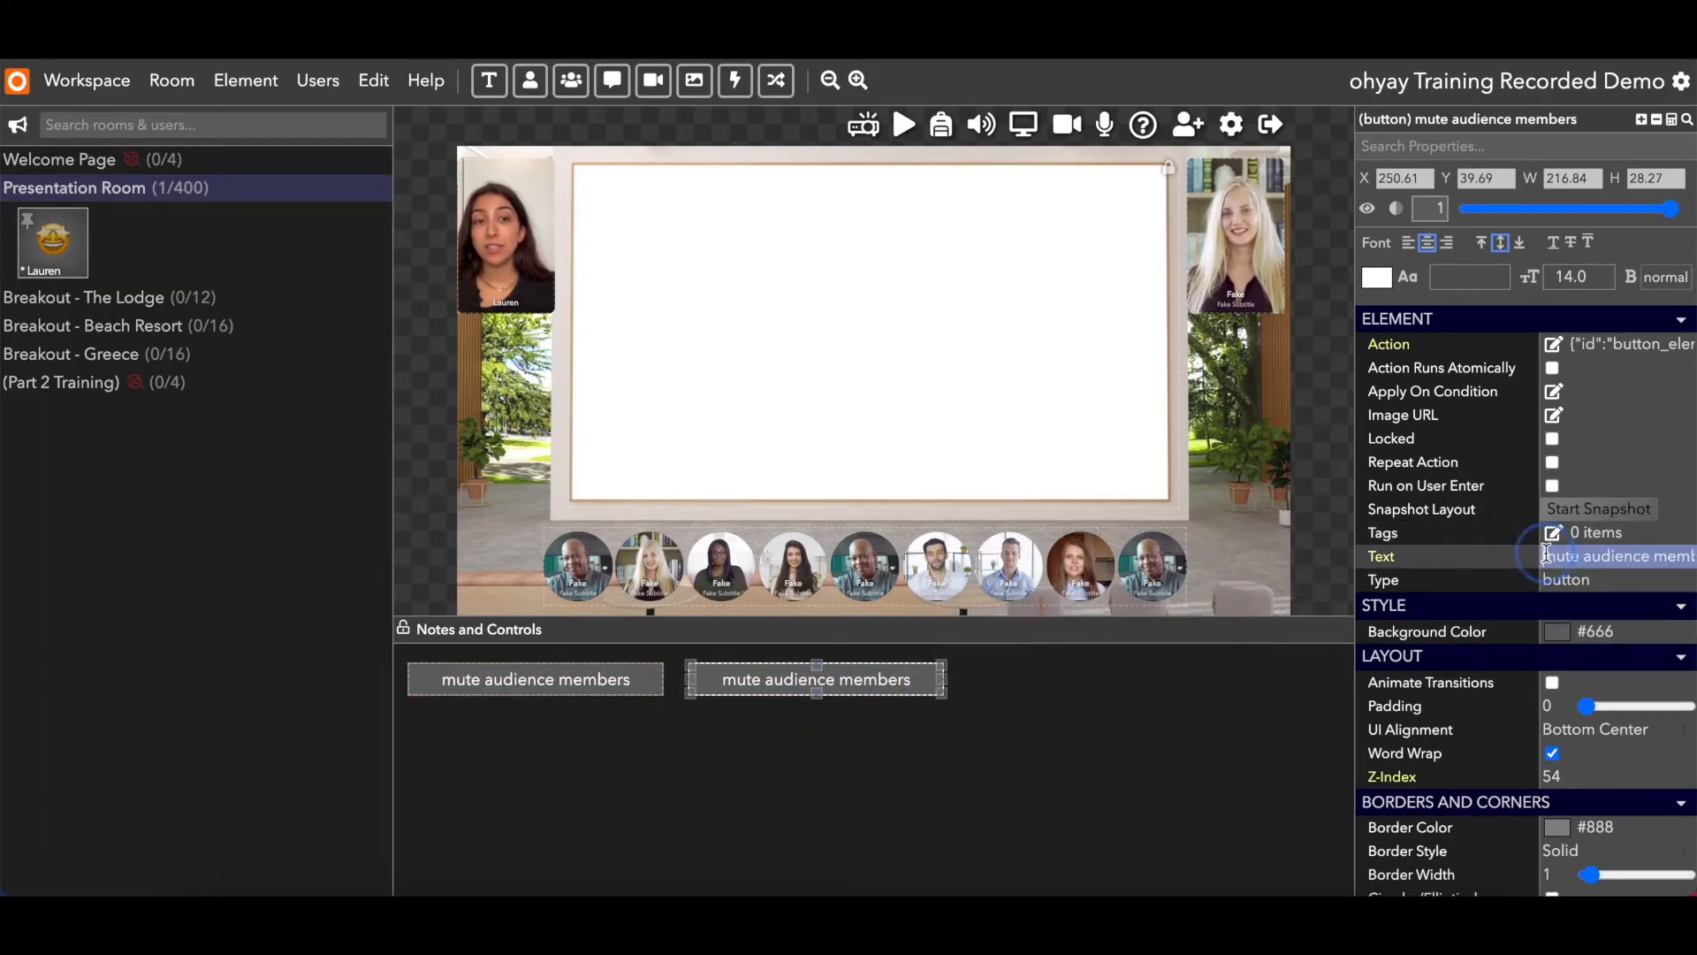
{"action": "type", "text": "un"}
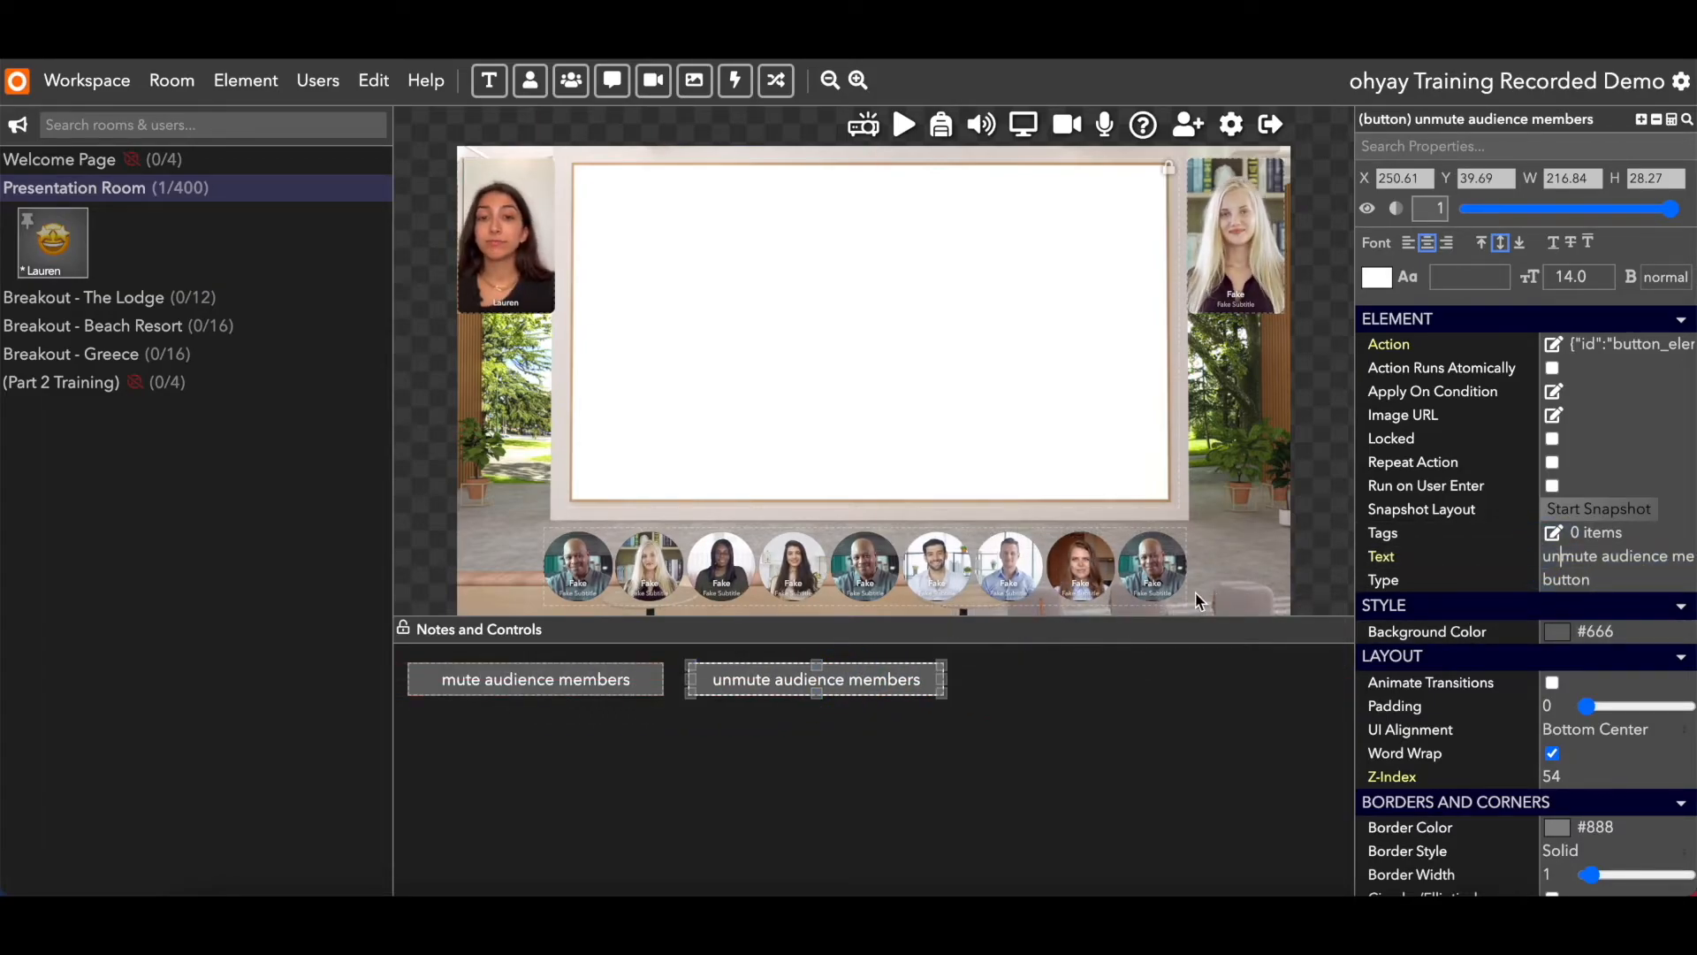
Set External Volume and Internal Volume to 1 in the unmute button's action and save it
{"action": "left_click", "coordinate": [1459, 344]}
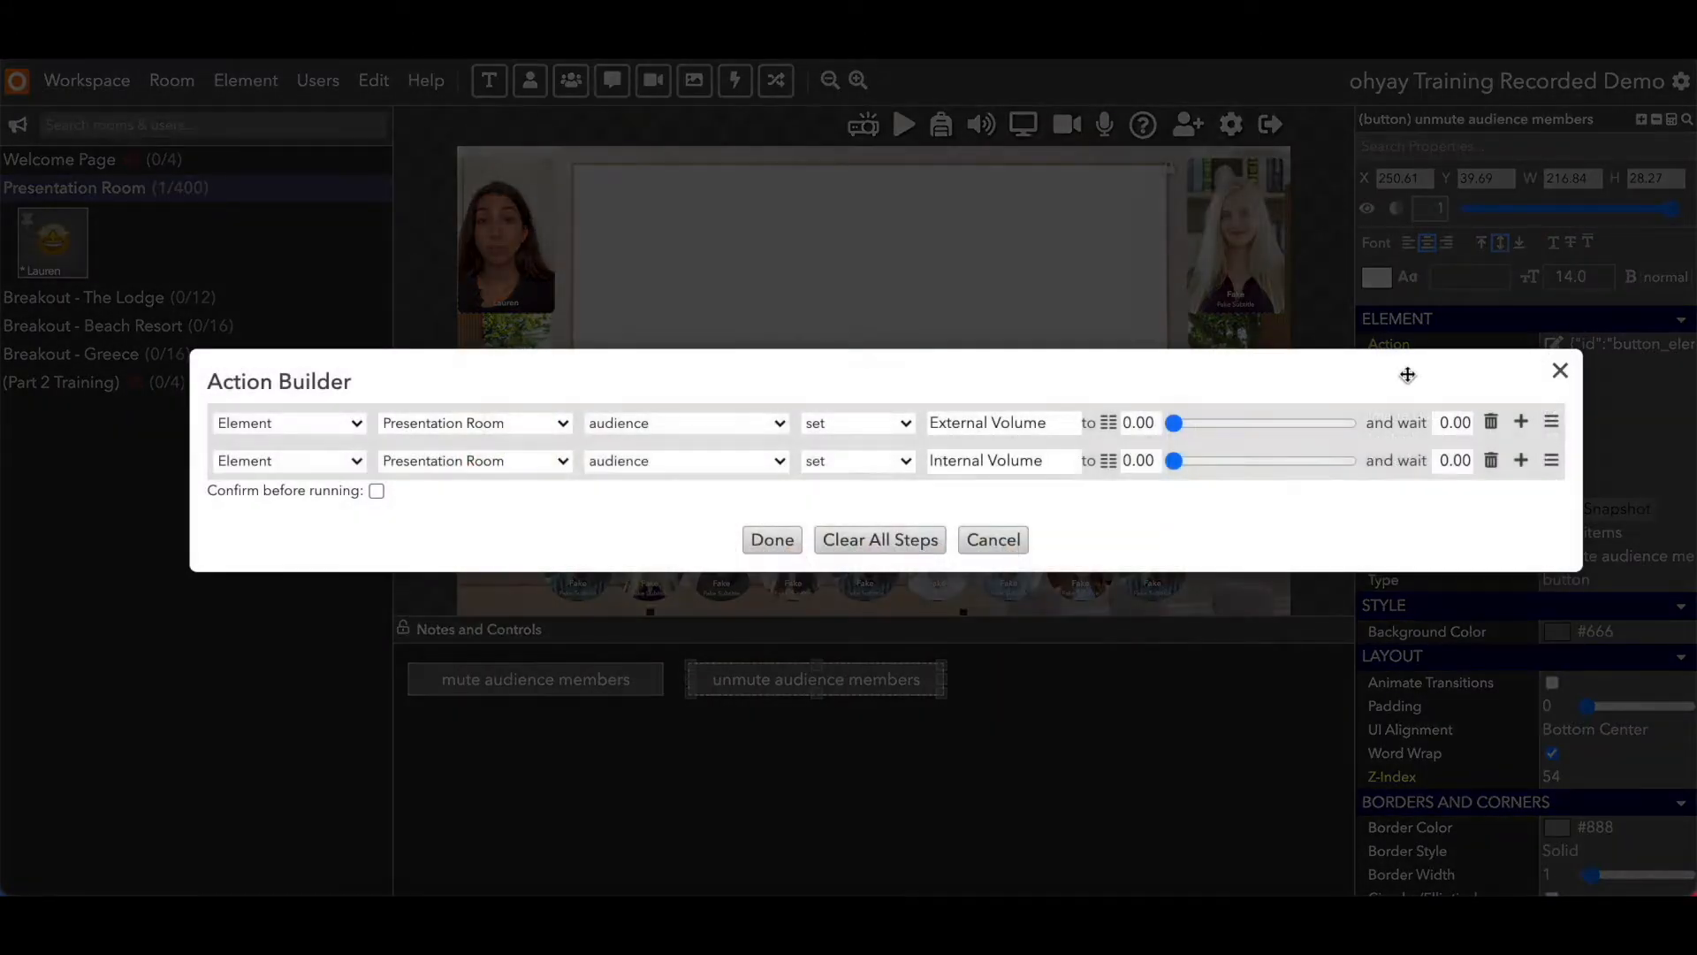
{"action": "left_click_drag", "start_coordinate": [1174, 423], "coordinate": [1372, 428]}
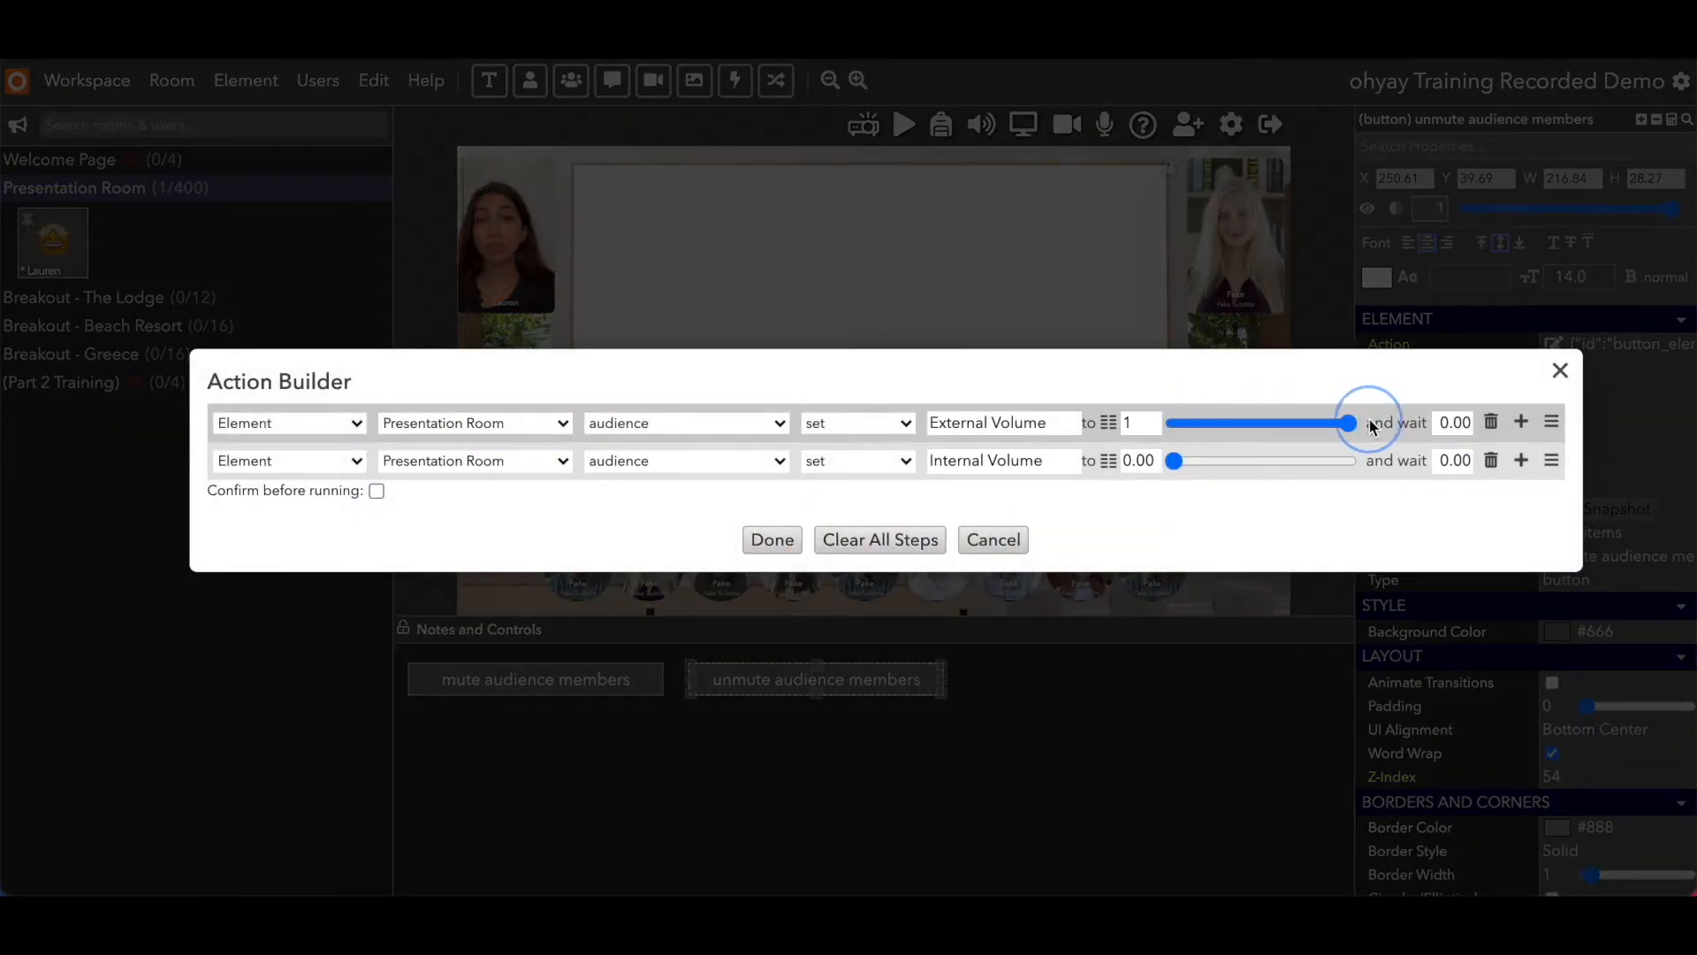
{"action": "left_click_drag", "start_coordinate": [1174, 461], "coordinate": [1355, 467]}
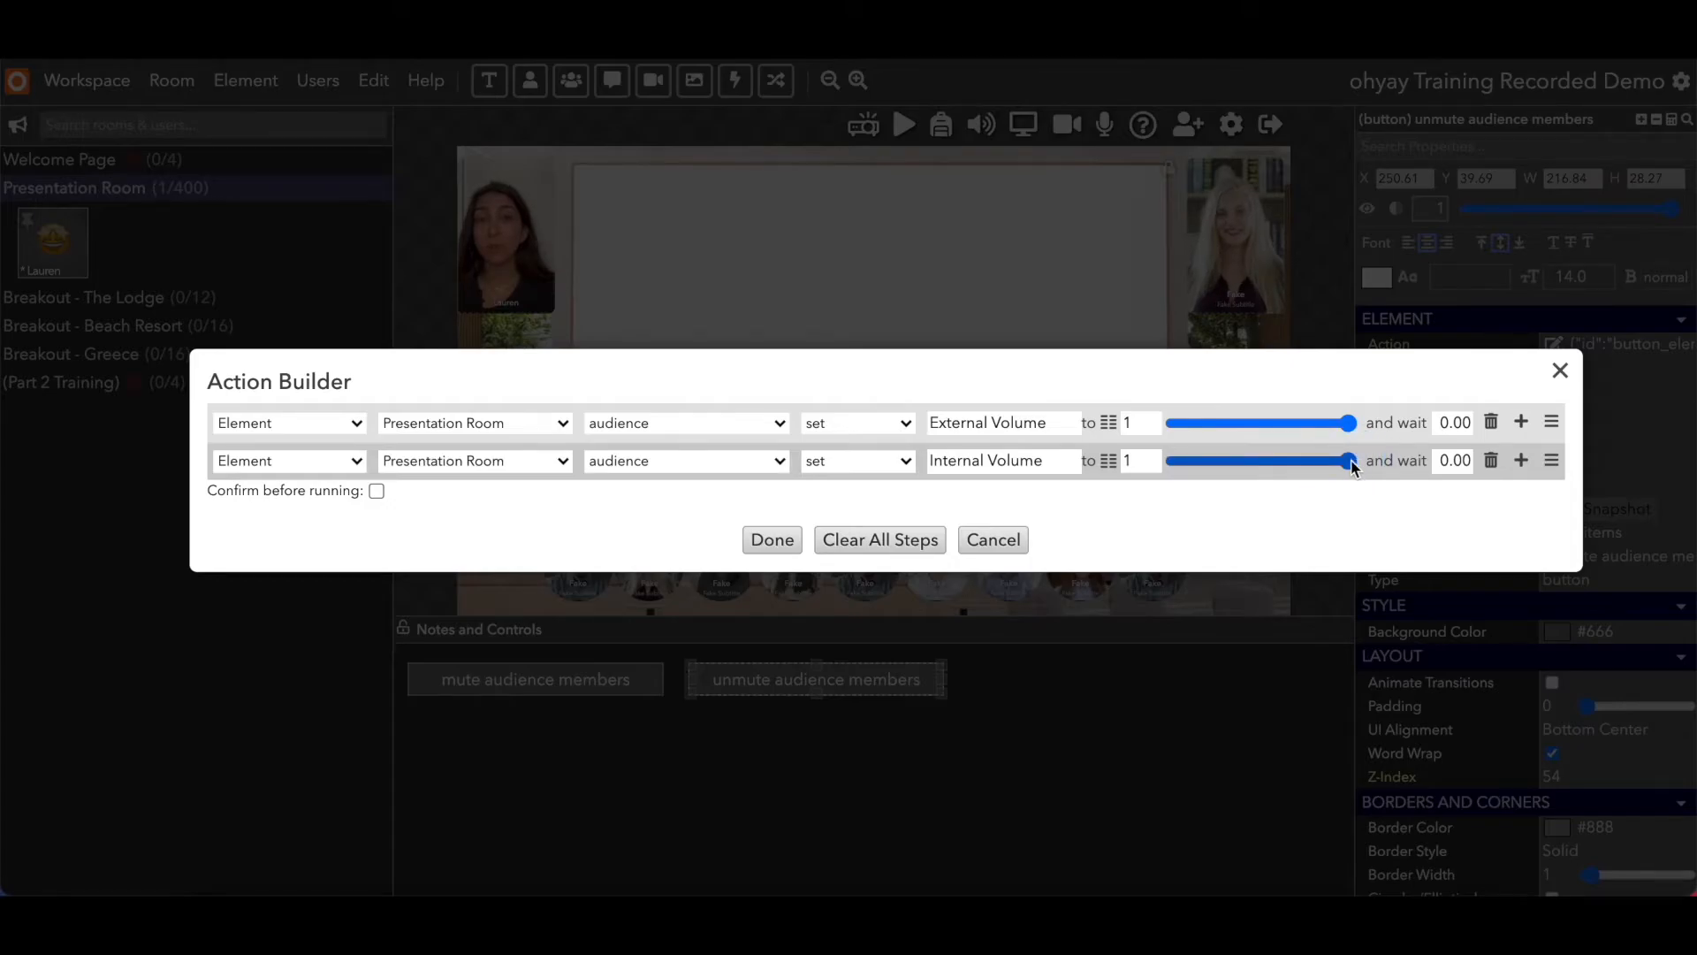
{"action": "left_click", "coordinate": [771, 537]}
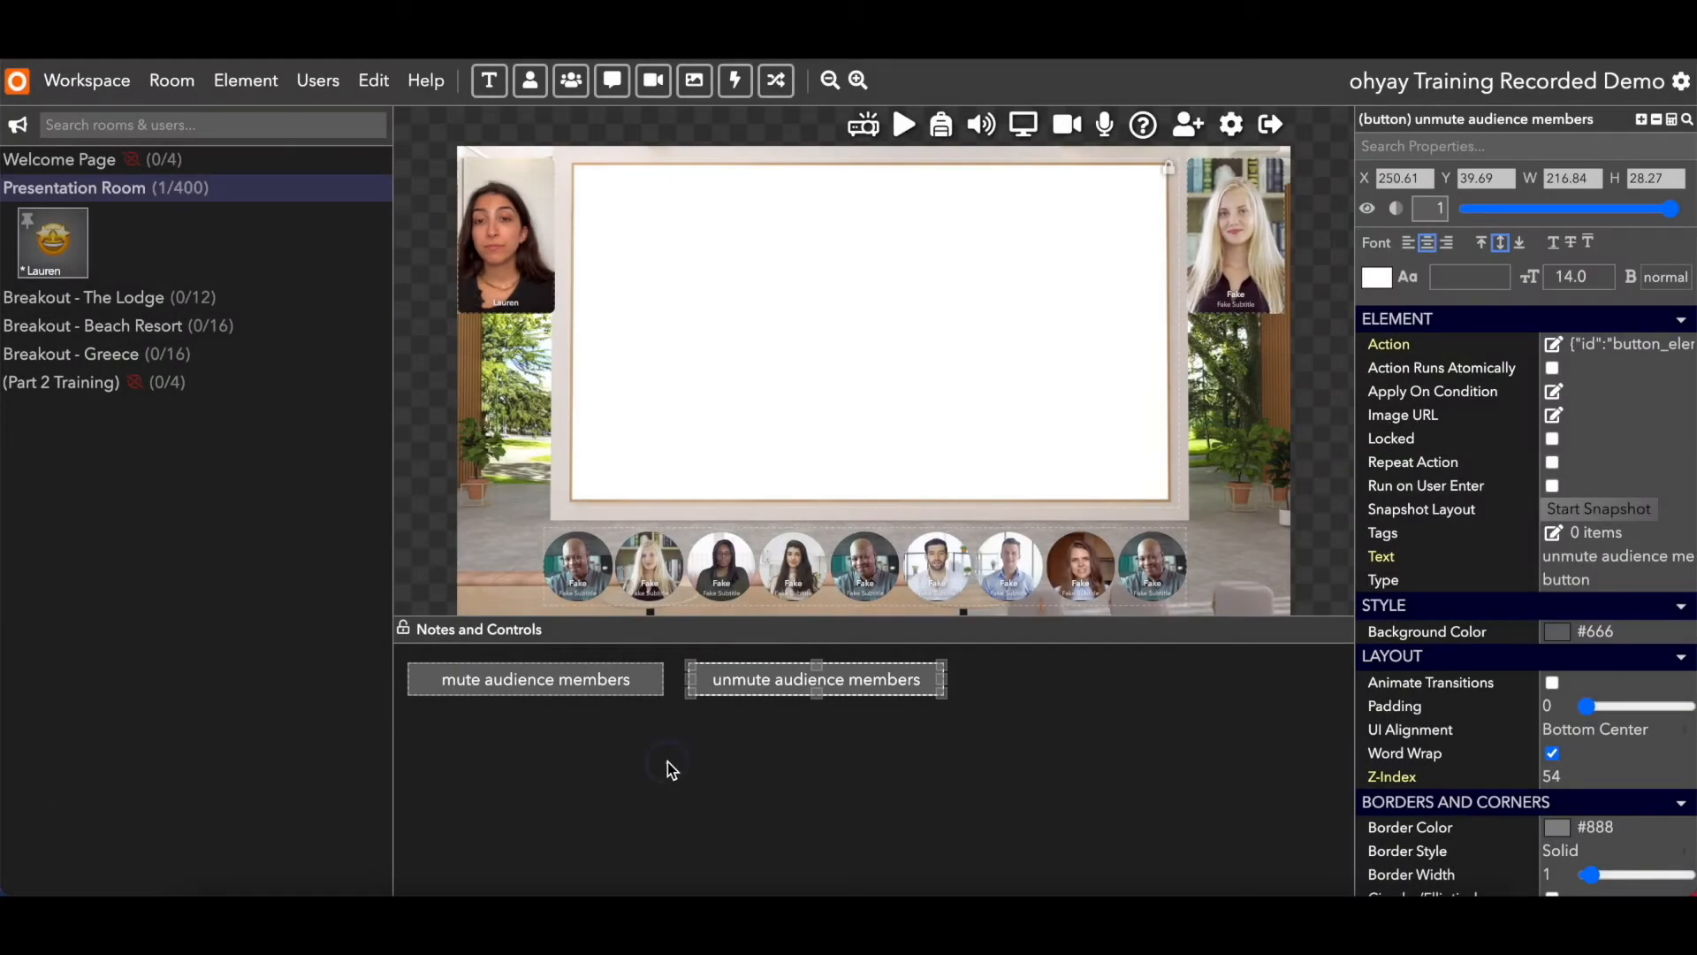
{"action": "left_click", "coordinate": [667, 761]}
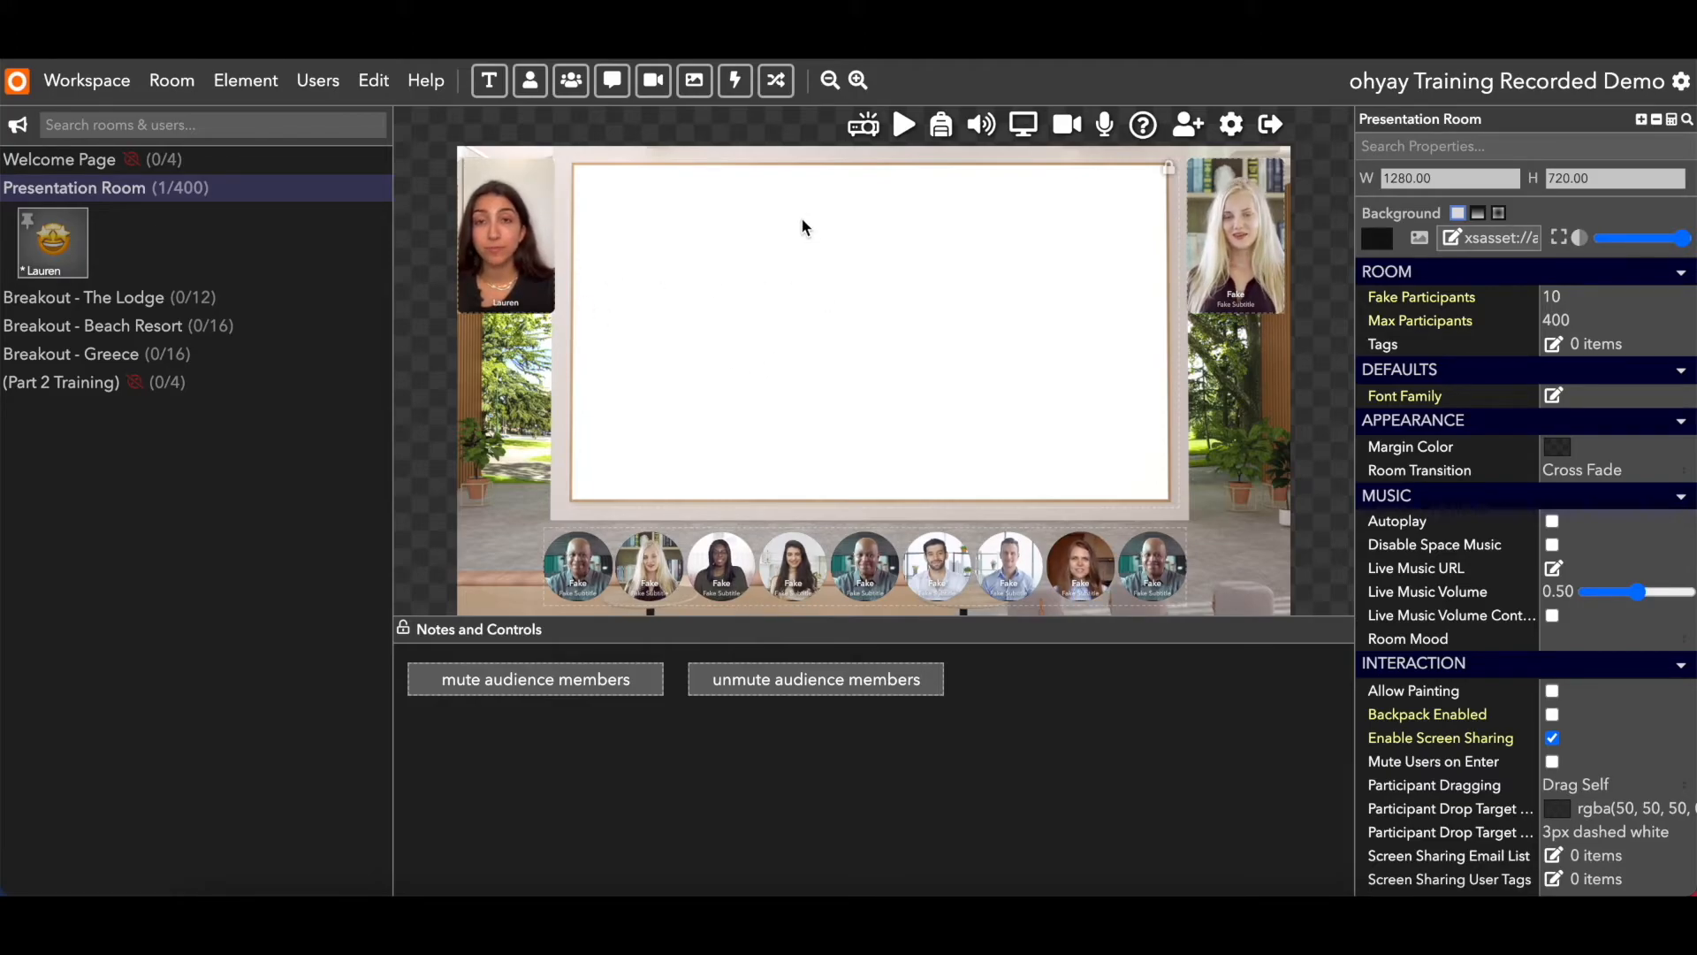
Add an action button about 217 by 54 below the mute button in Notes and Controls, and select Presenter A's video element
{"action": "left_click", "coordinate": [735, 80]}
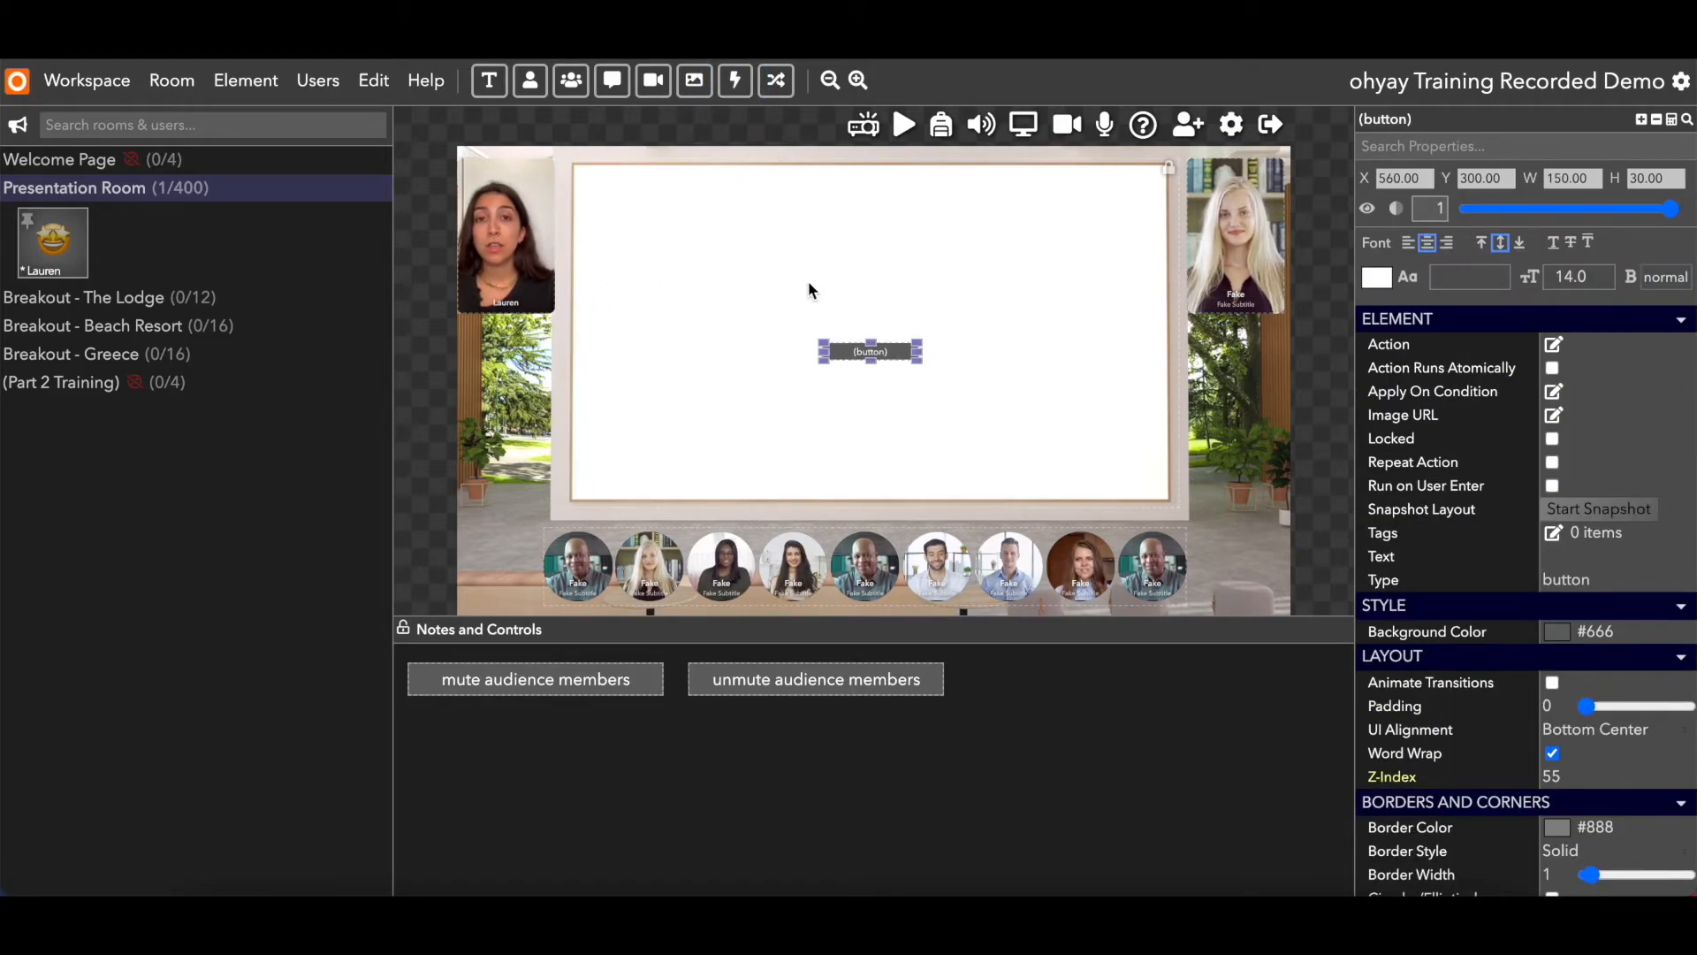
{"action": "left_click_drag", "start_coordinate": [852, 348], "coordinate": [661, 785]}
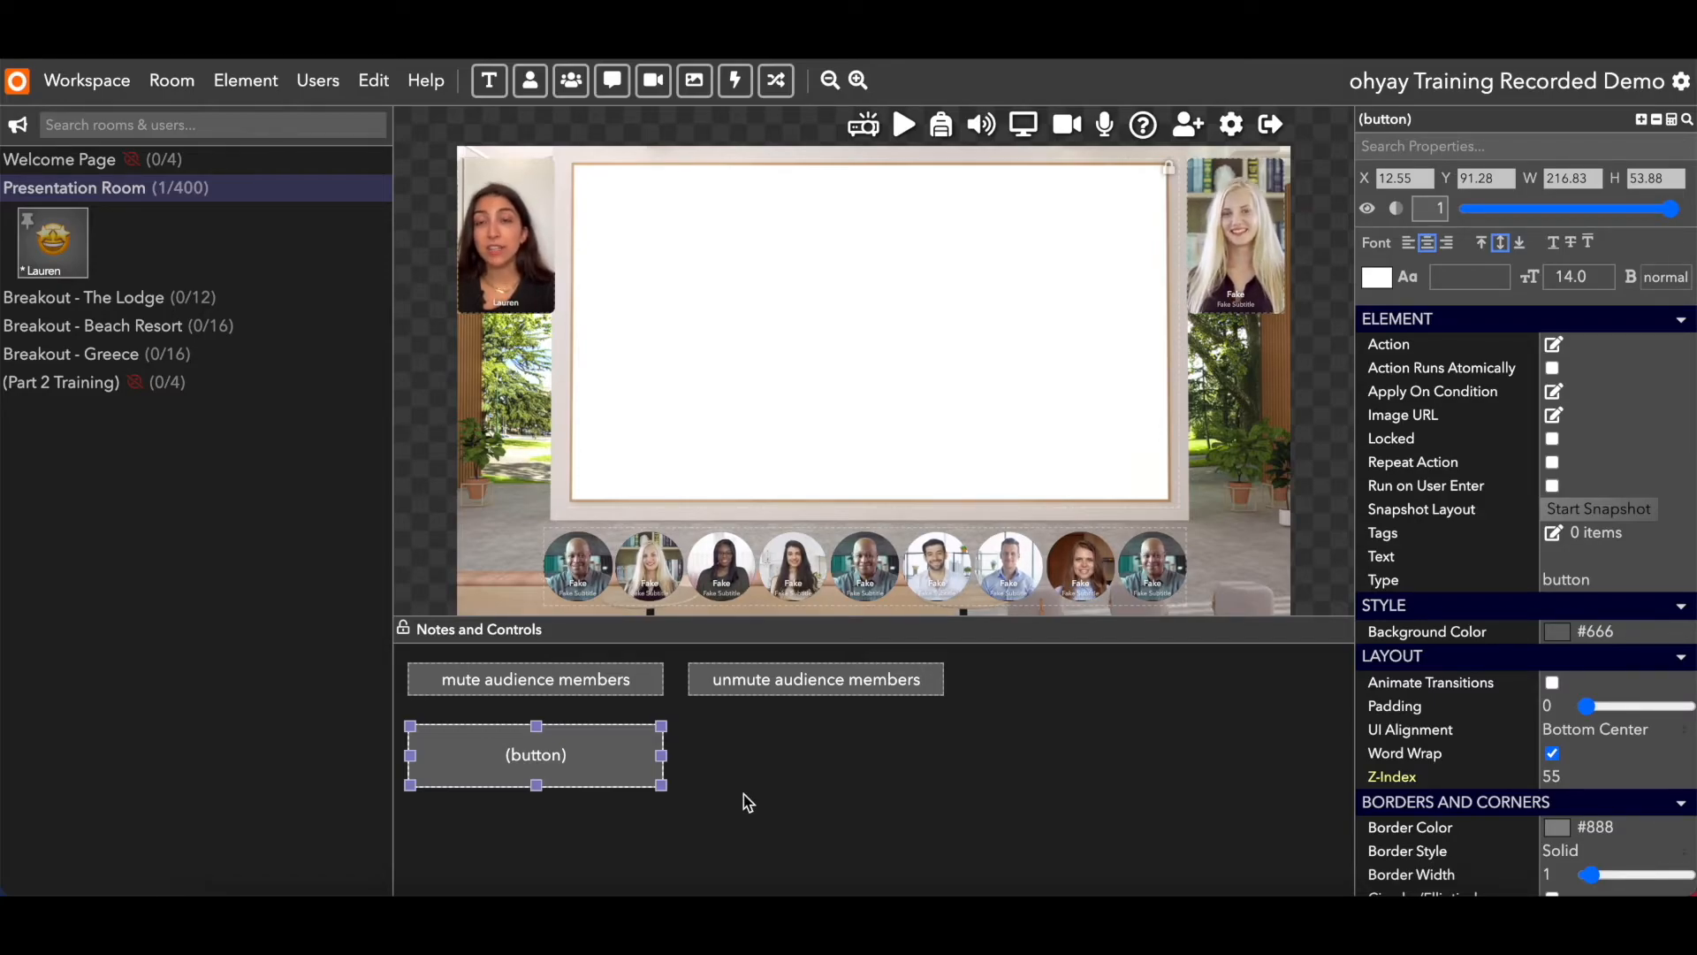
{"action": "left_click", "coordinate": [502, 235]}
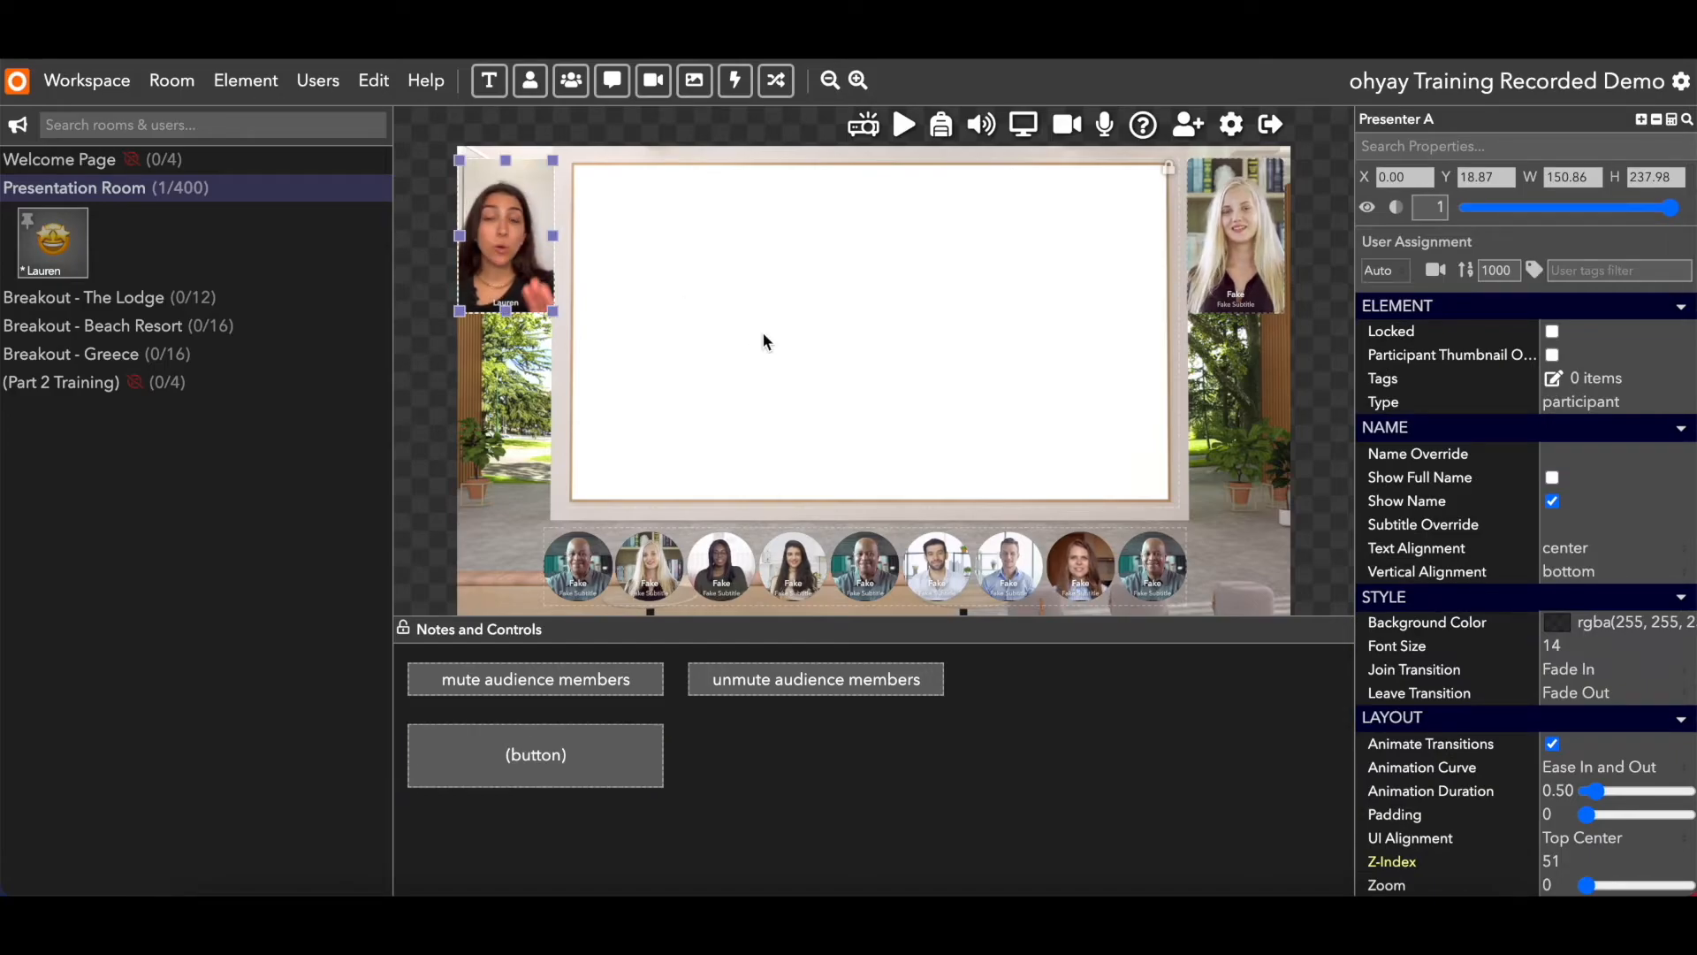
{"action": "left_click", "coordinate": [1247, 248]}
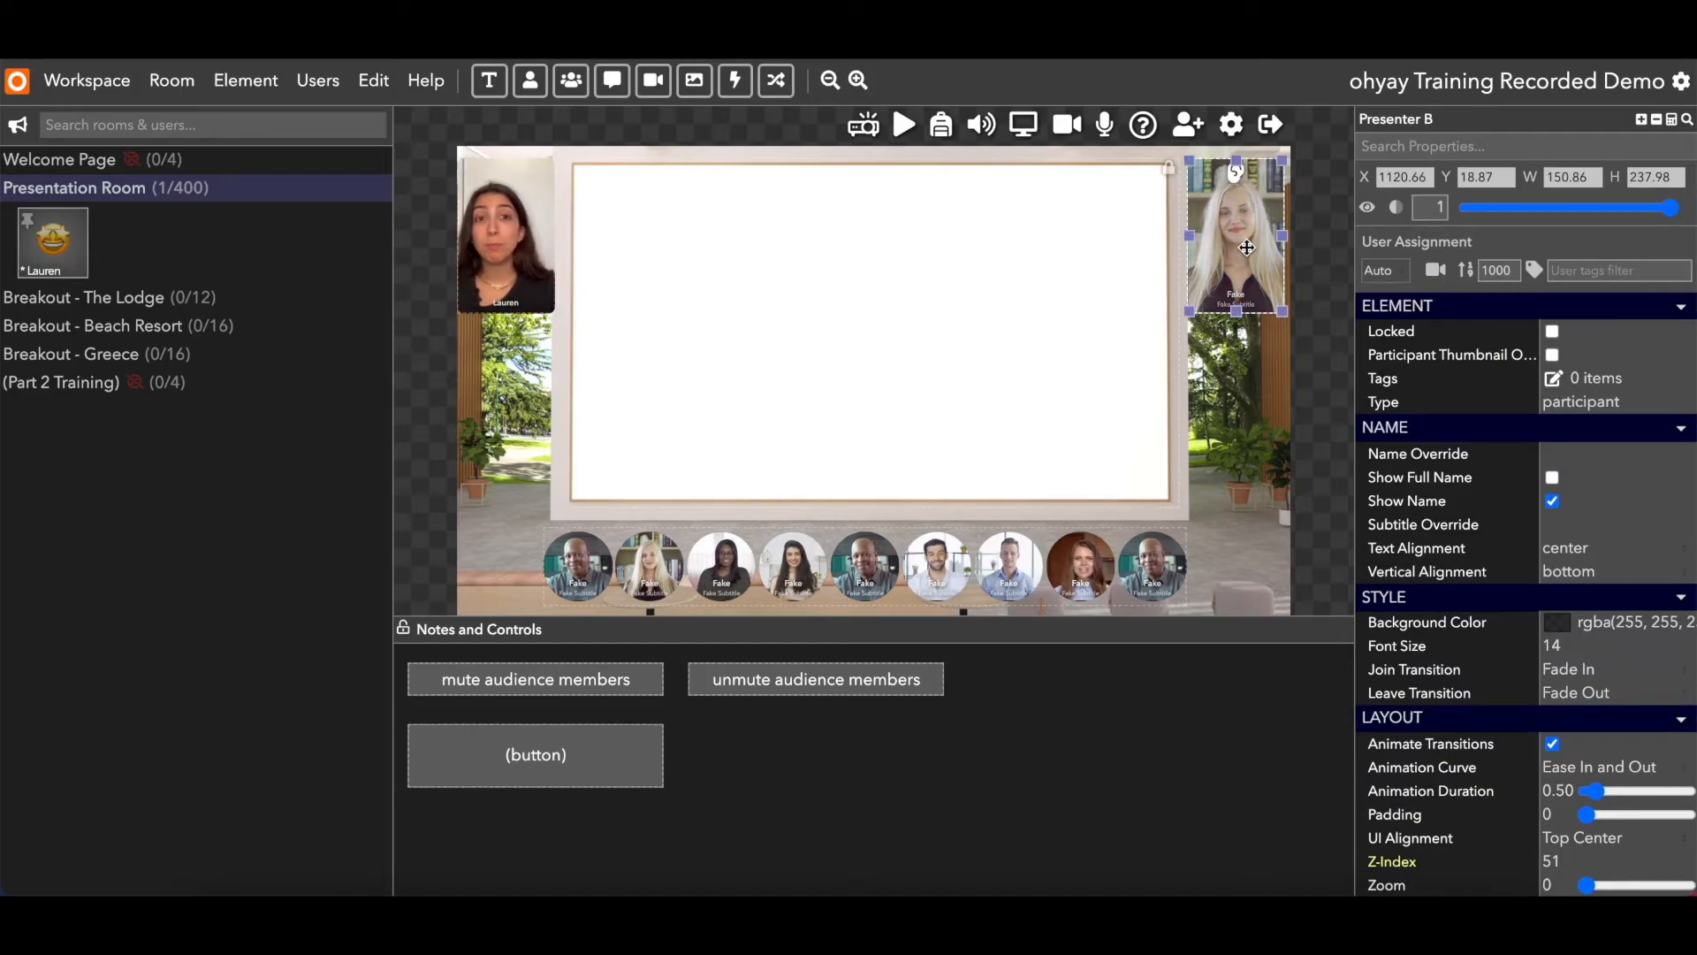
{"action": "left_click", "coordinate": [1076, 310]}
{"action": "left_click", "coordinate": [1211, 279]}
{"action": "left_click", "coordinate": [497, 281]}
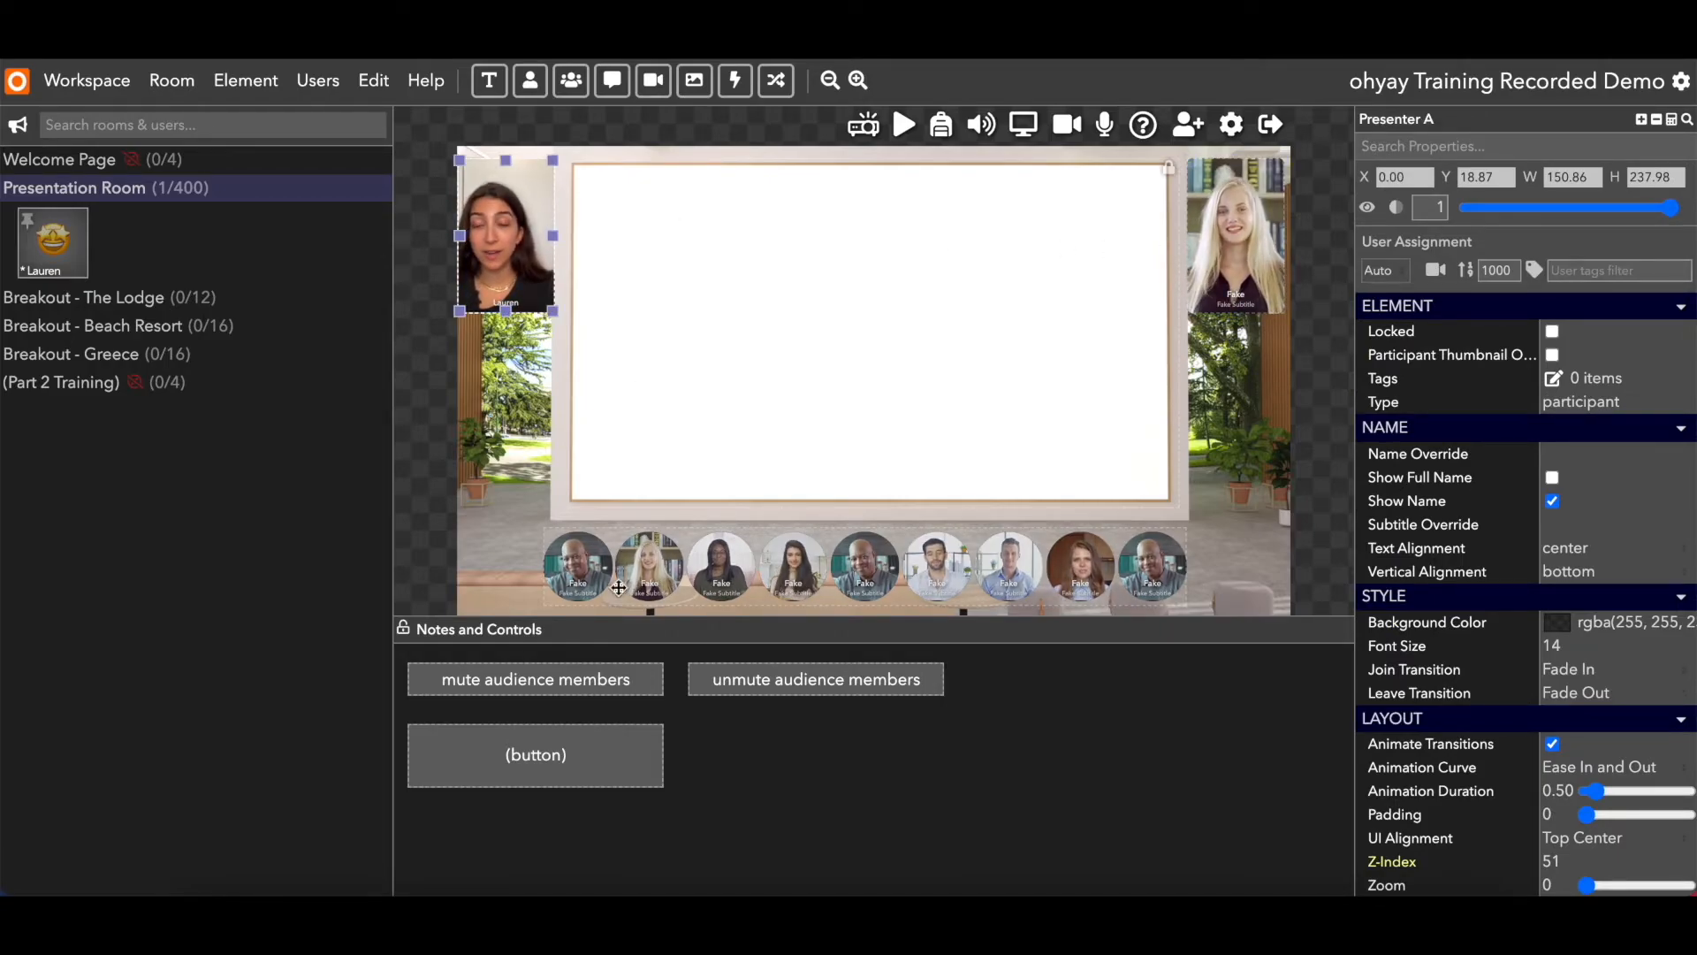
{"action": "left_click", "coordinate": [623, 766]}
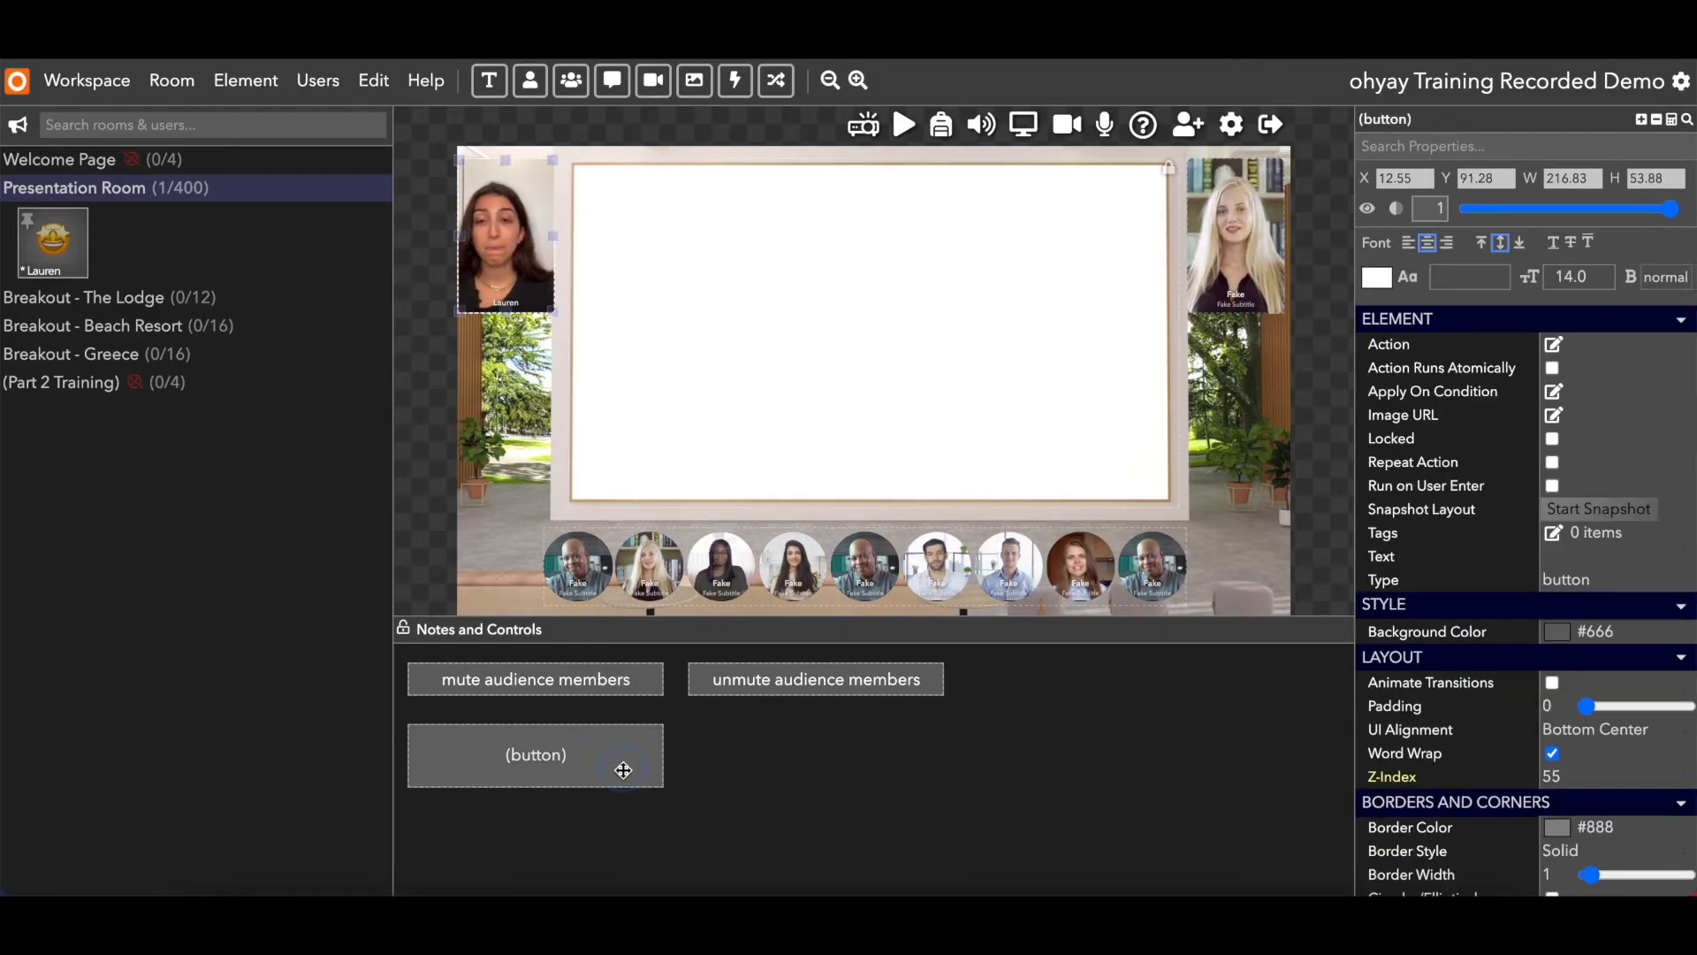
{"action": "left_click", "coordinate": [498, 279]}
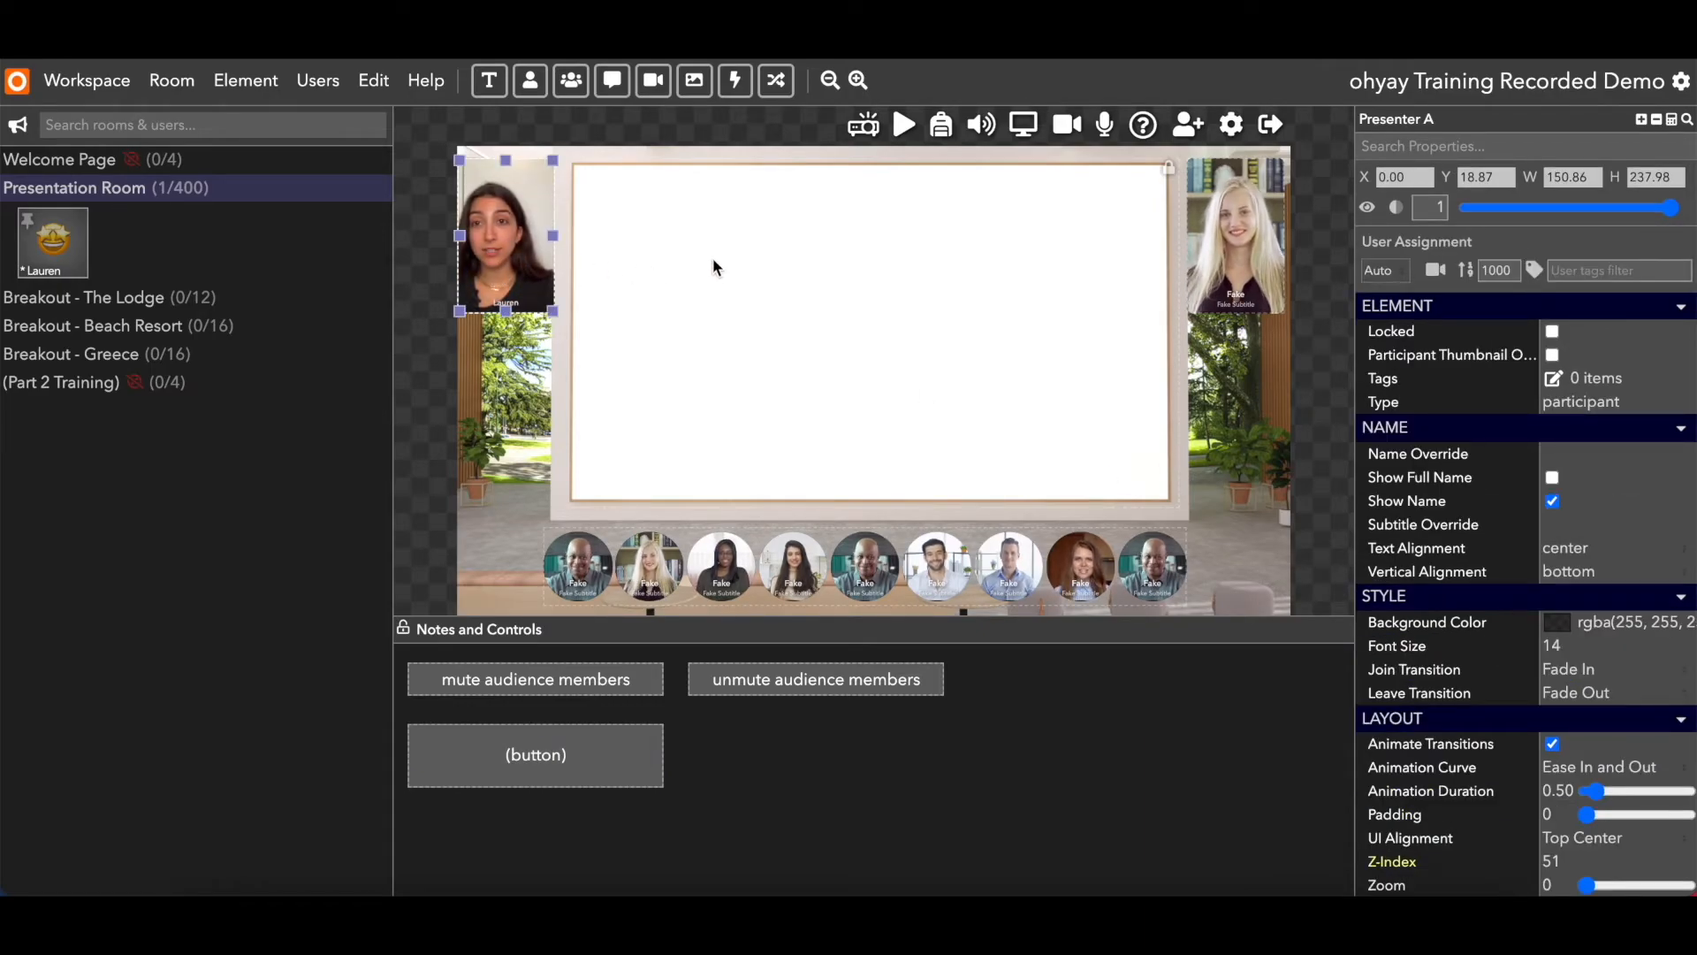
{"action": "left_click", "coordinate": [1222, 276]}
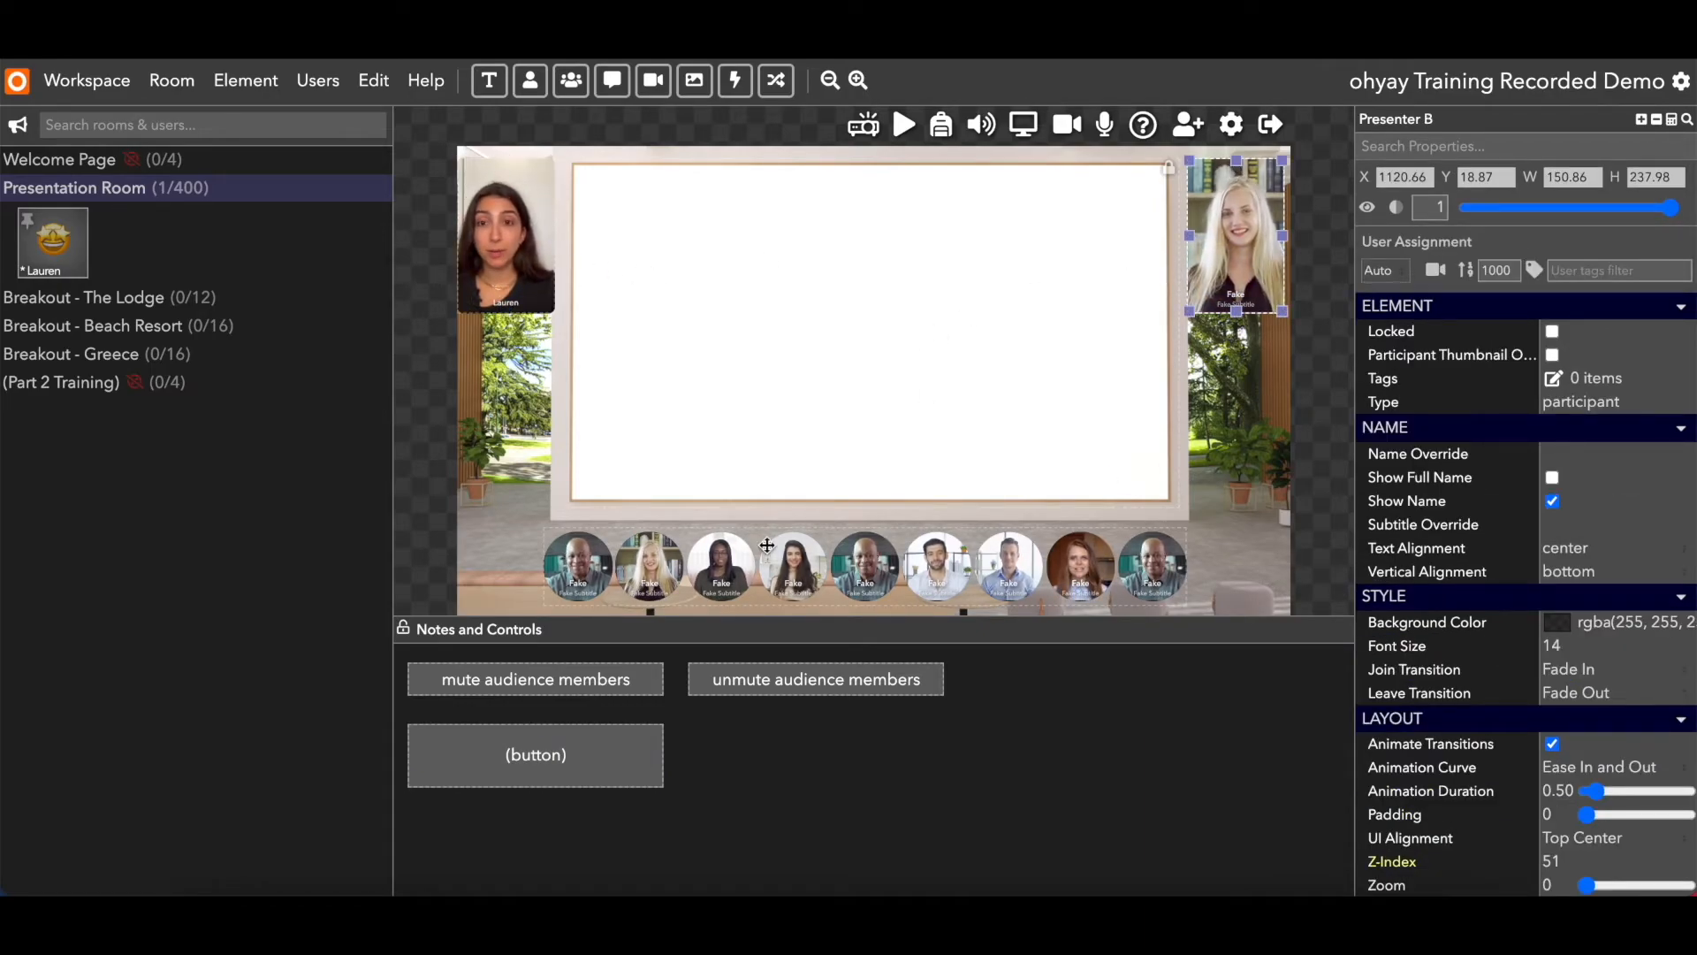
Set the blank action button's text to "show Presenter A / hide and mute presenter B"
{"action": "left_click", "coordinate": [629, 755]}
{"action": "left_click", "coordinate": [1575, 556]}
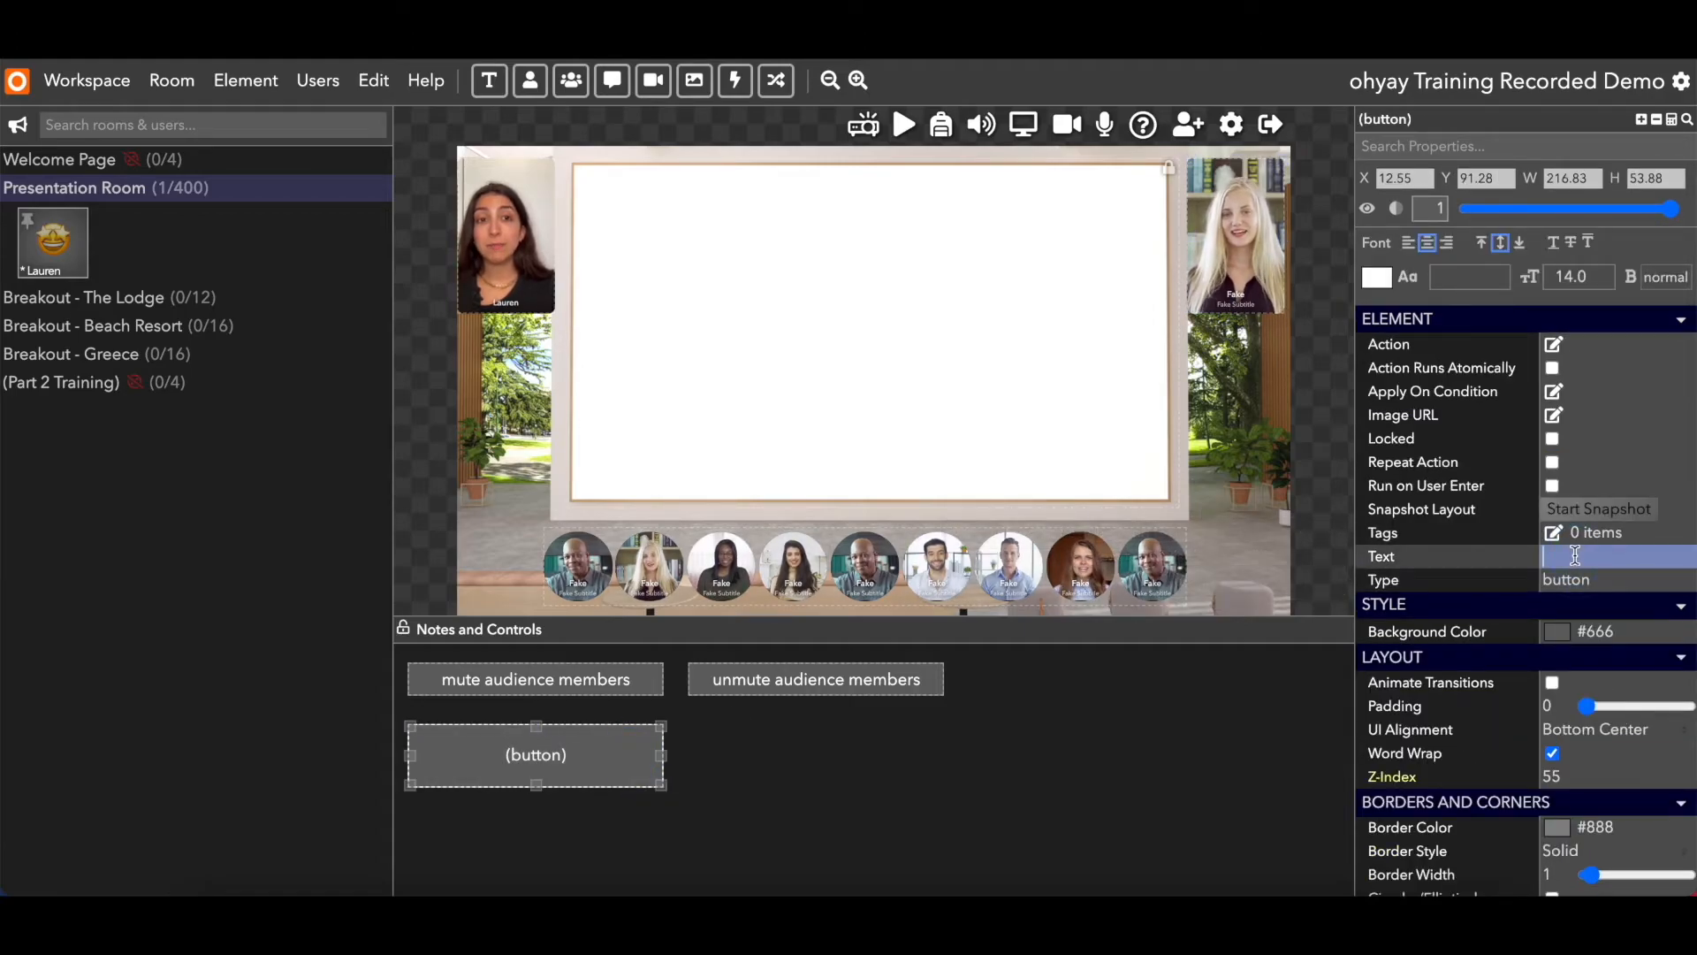
{"action": "type", "text": "show Prese"}
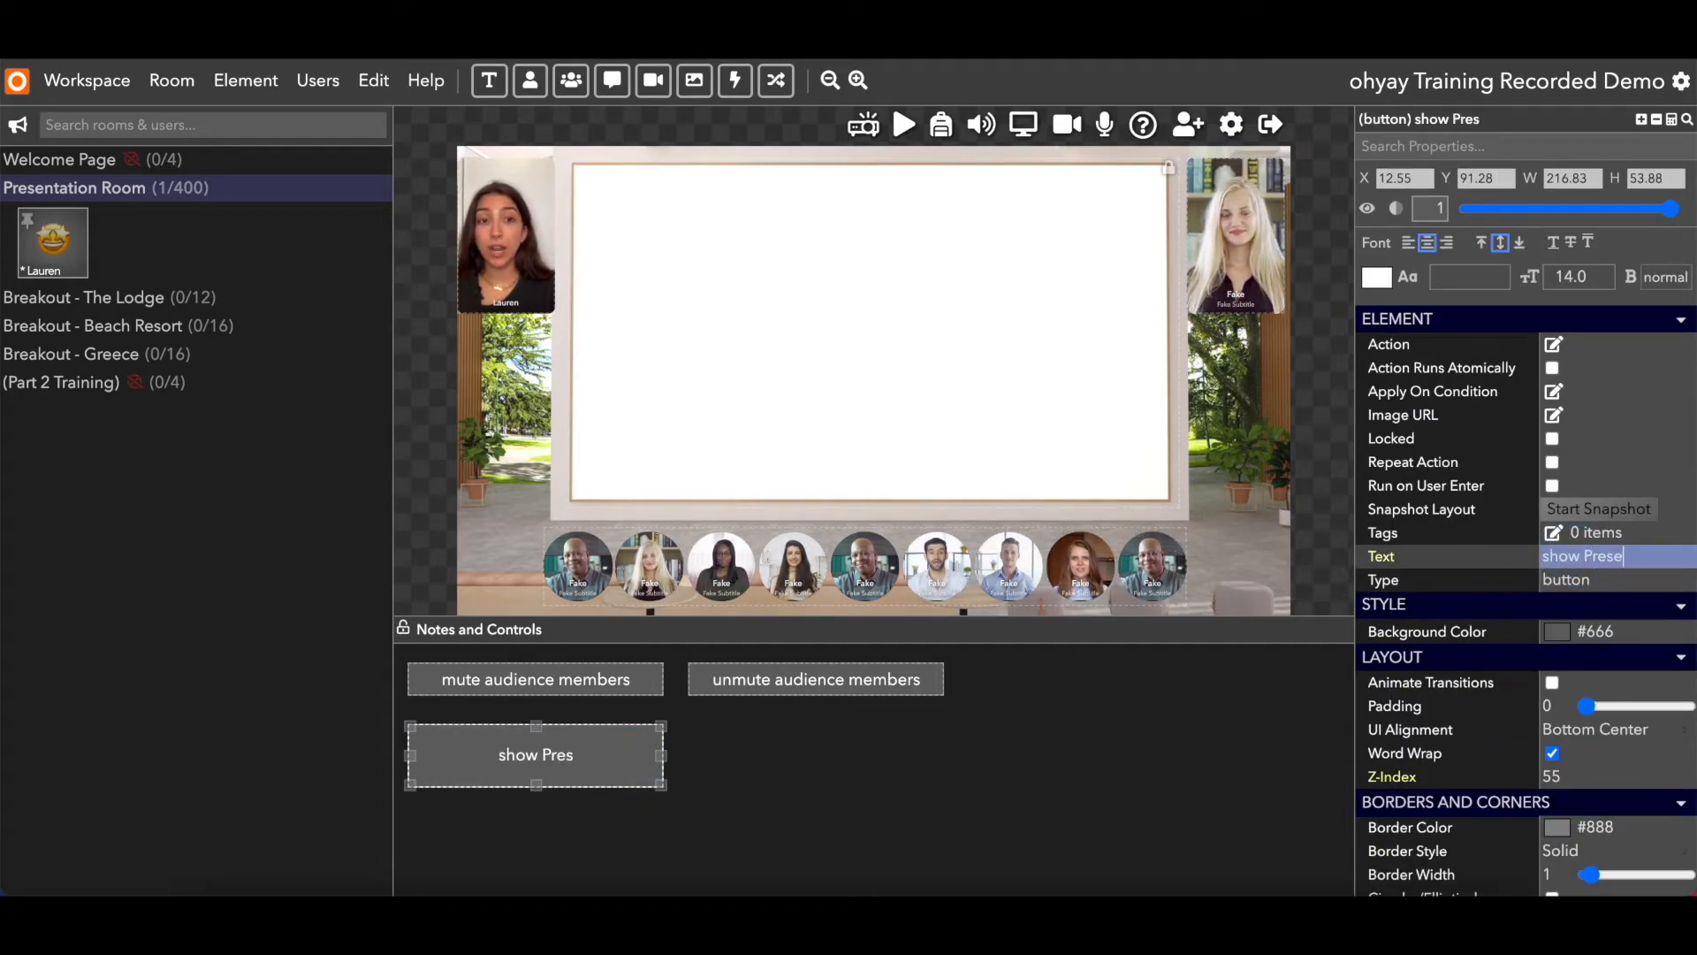
{"action": "type", "text": "nter A / hide and mute br"}
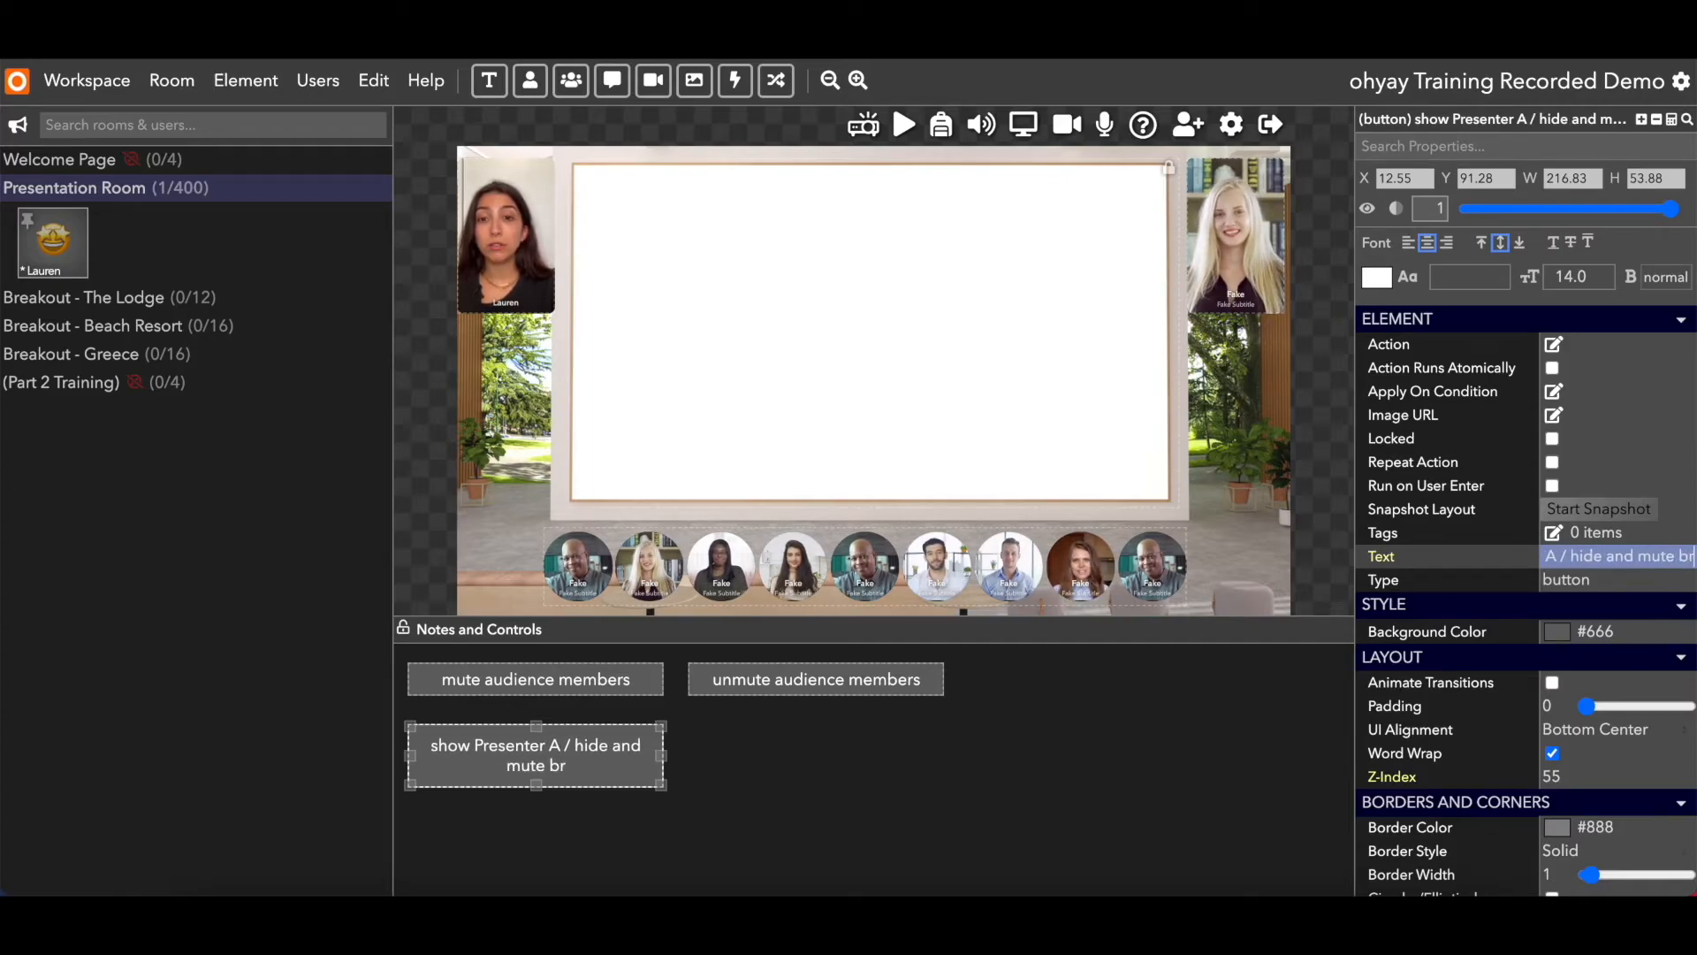
{"action": "key", "text": "BackSpace"}
{"action": "key", "text": "BackSpace"}
{"action": "type", "text": "presenter B"}
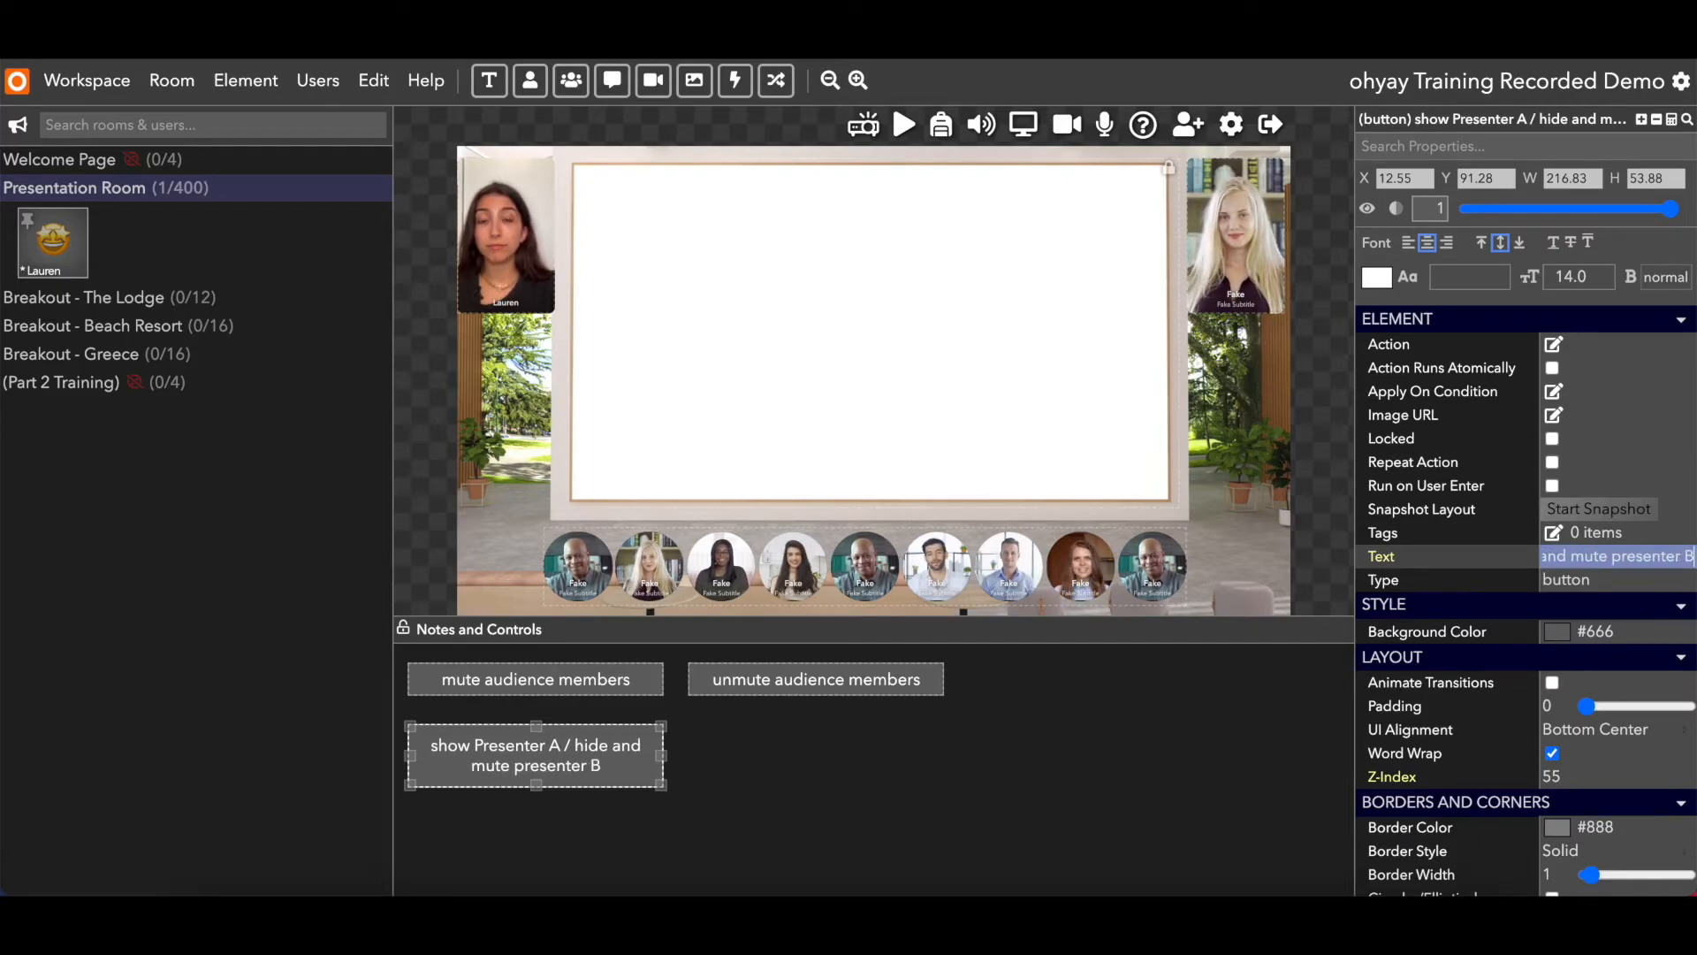
Set the font size of the presenter button's text to 18
{"action": "left_click", "coordinate": [1603, 273]}
{"action": "left_click", "coordinate": [1603, 273]}
{"action": "left_click", "coordinate": [1603, 273]}
{"action": "left_click", "coordinate": [1603, 273]}
{"action": "left_click", "coordinate": [1604, 282]}
{"action": "left_click", "coordinate": [1604, 282]}
{"action": "left_click", "coordinate": [1604, 282]}
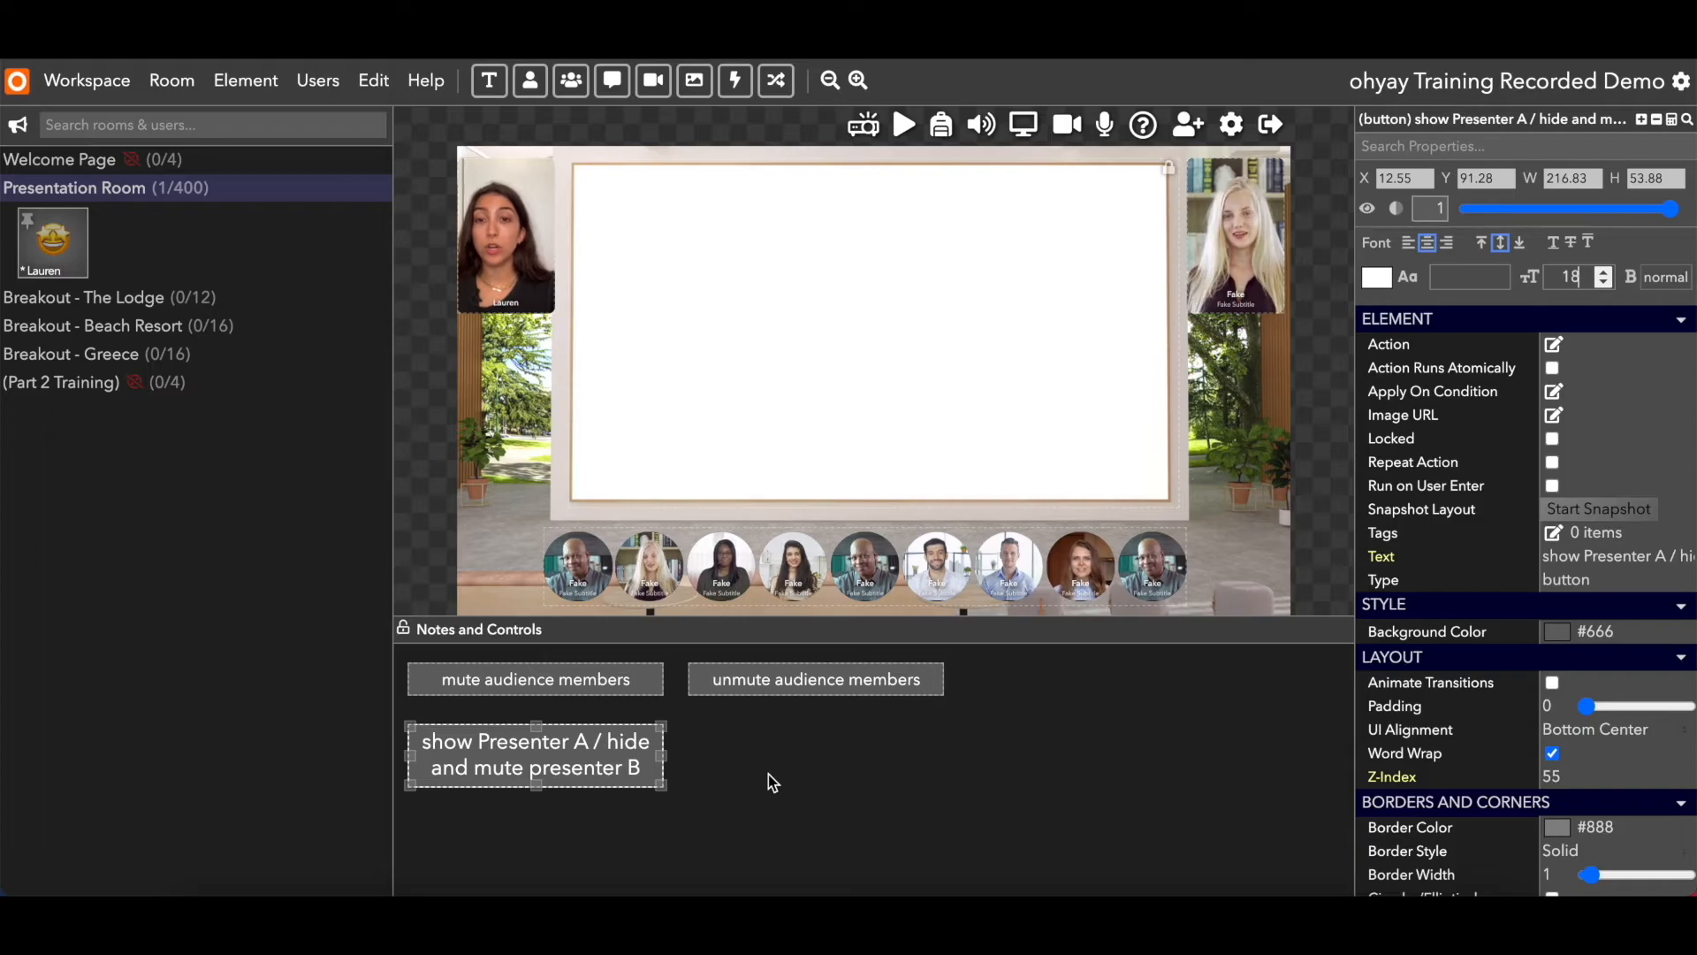
Capitalize the second "Presenter" so the button's text reads "show Presenter A / hide and mute Presenter B"
{"action": "left_click_drag", "start_coordinate": [1659, 557], "coordinate": [1695, 558]}
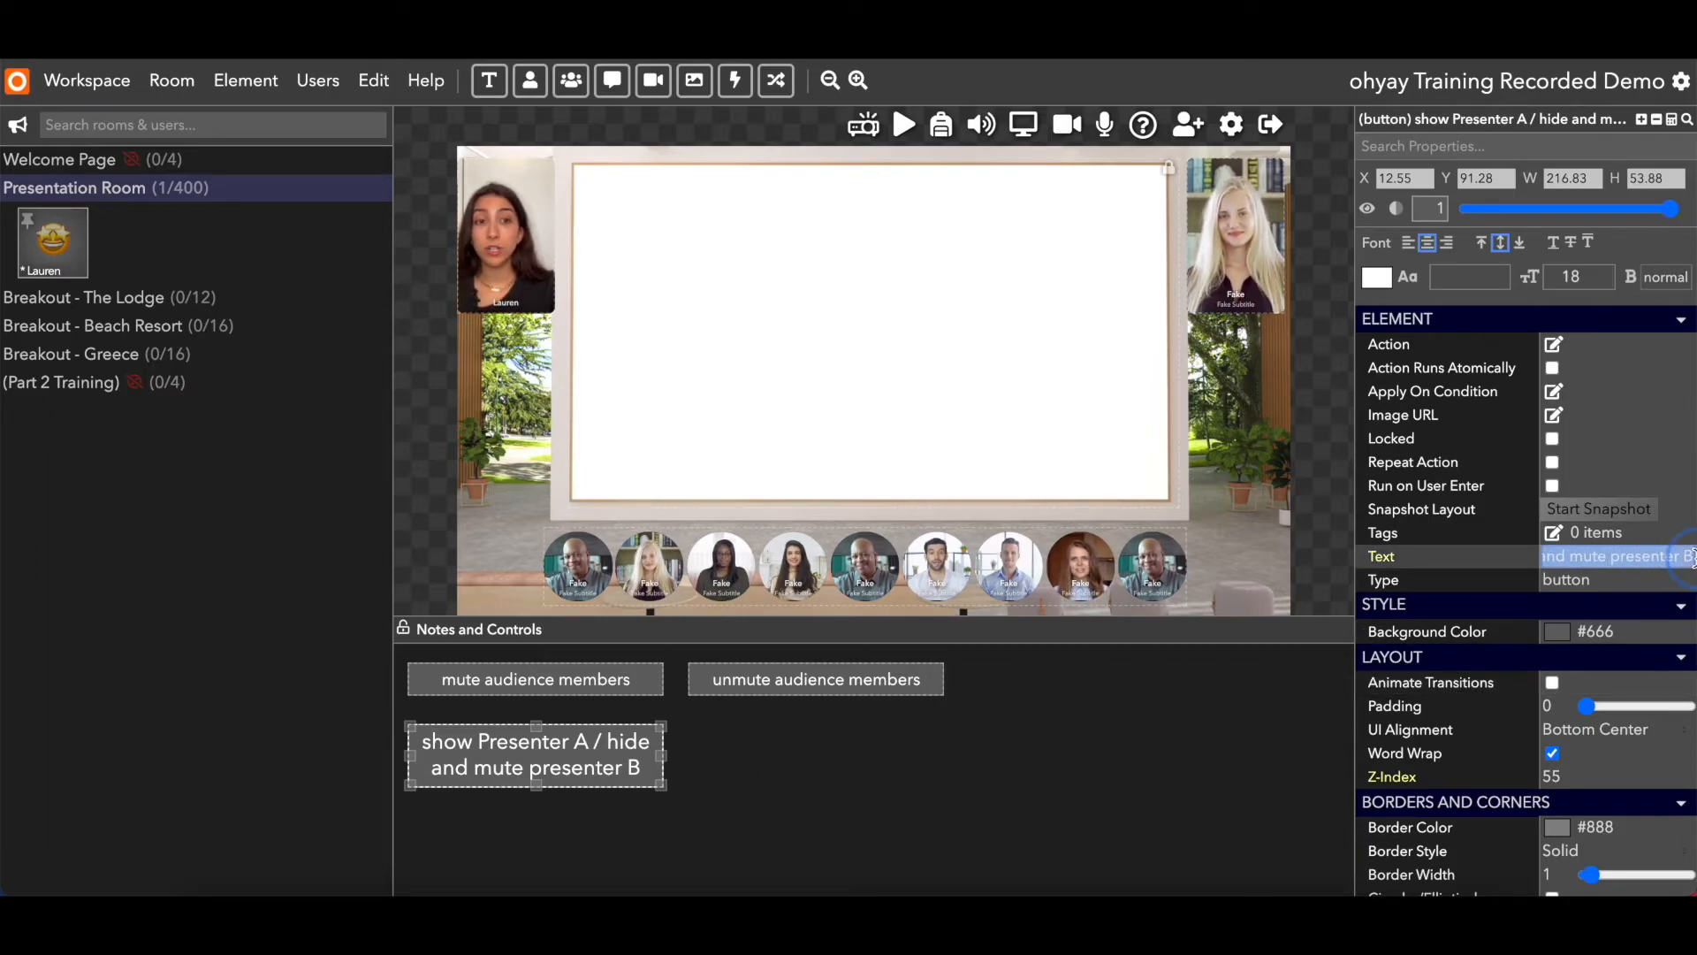
{"action": "left_click", "coordinate": [1631, 563]}
{"action": "key", "text": "BackSpace"}
{"action": "type", "text": "P"}
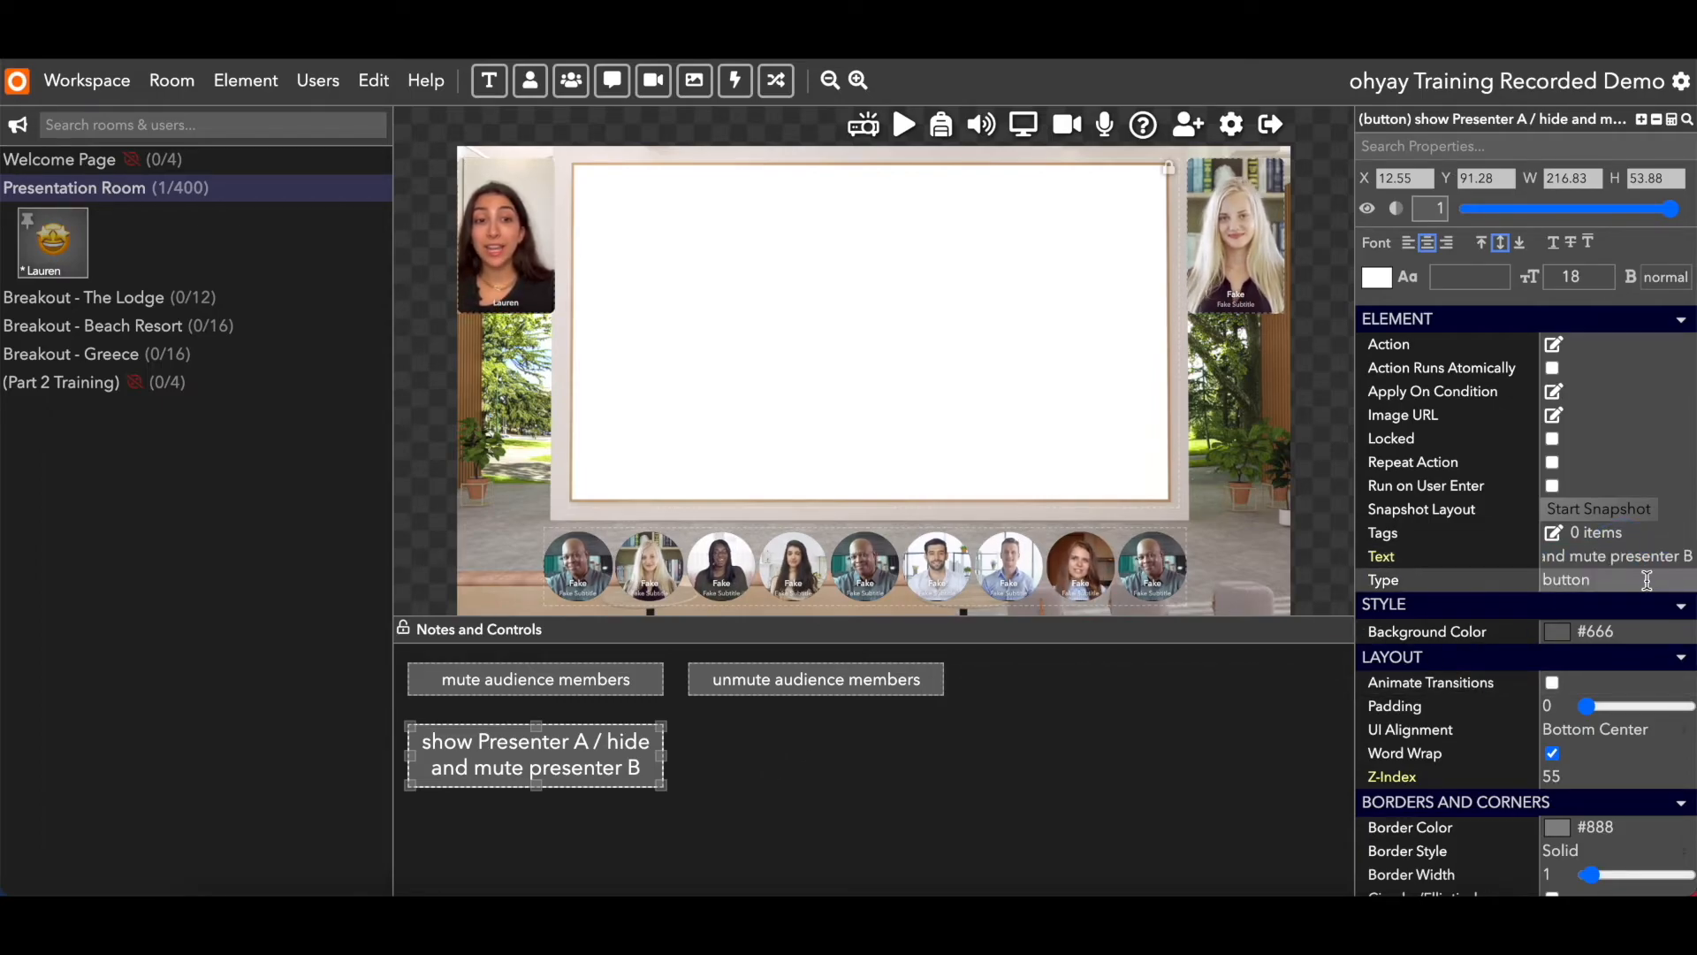
{"action": "left_click", "coordinate": [746, 754]}
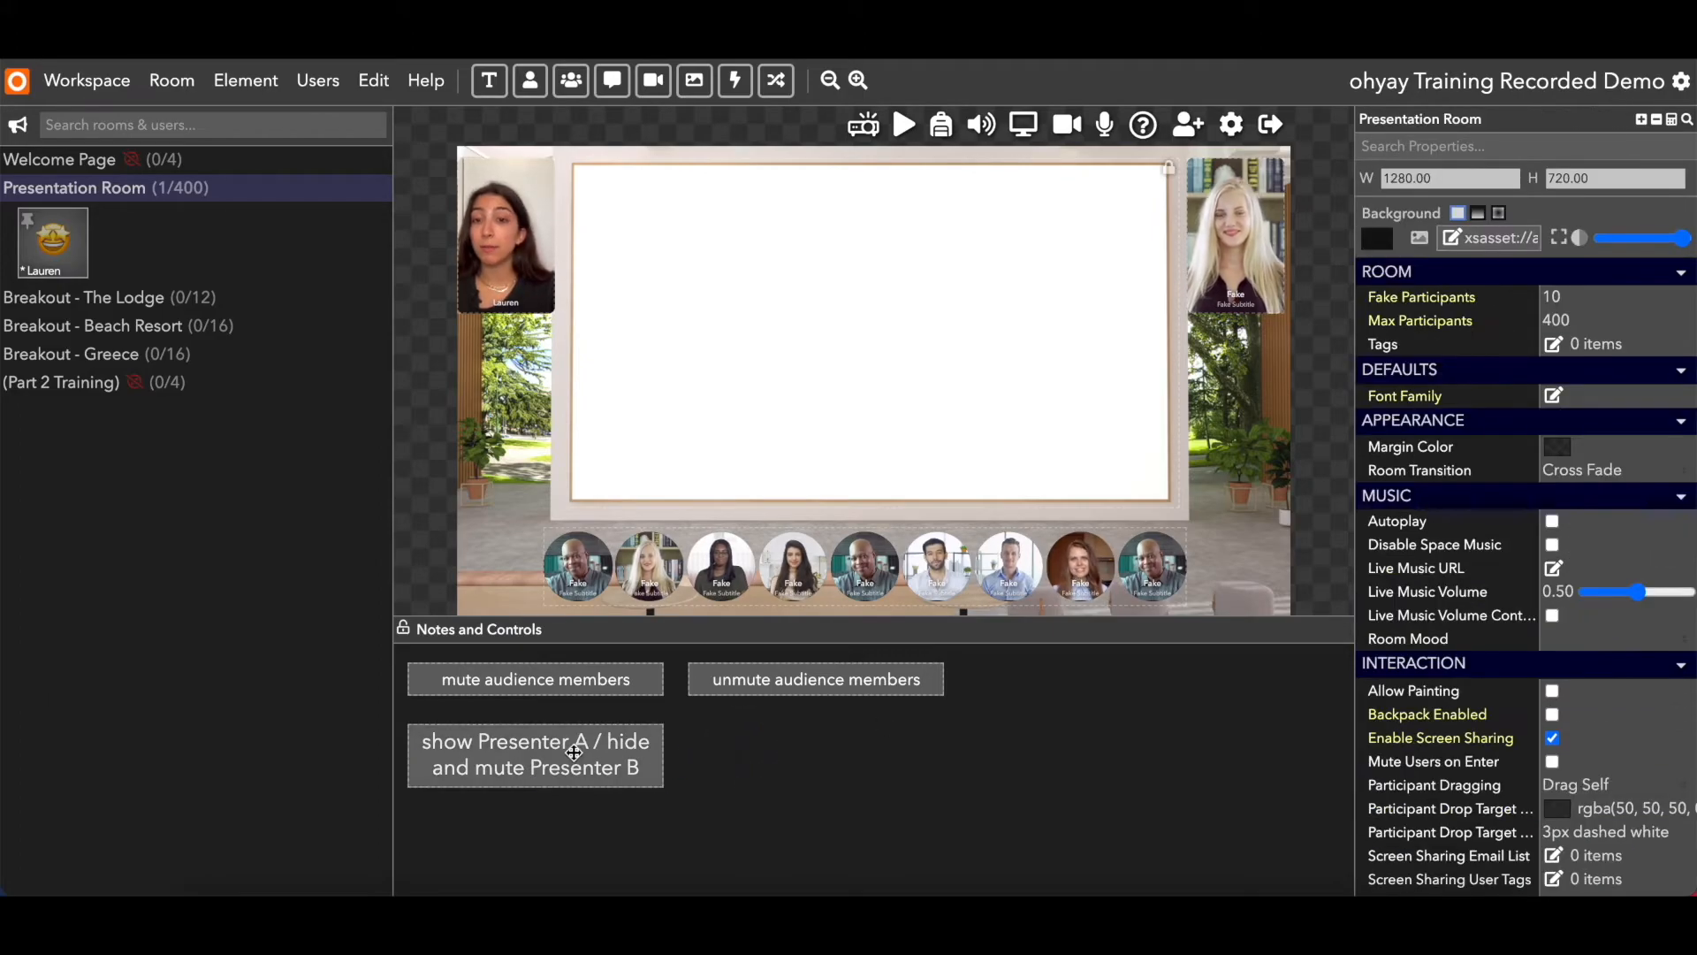
Start the presenter button's action with a step that sets Presenter A's Visible property to on
{"action": "left_click", "coordinate": [574, 767]}
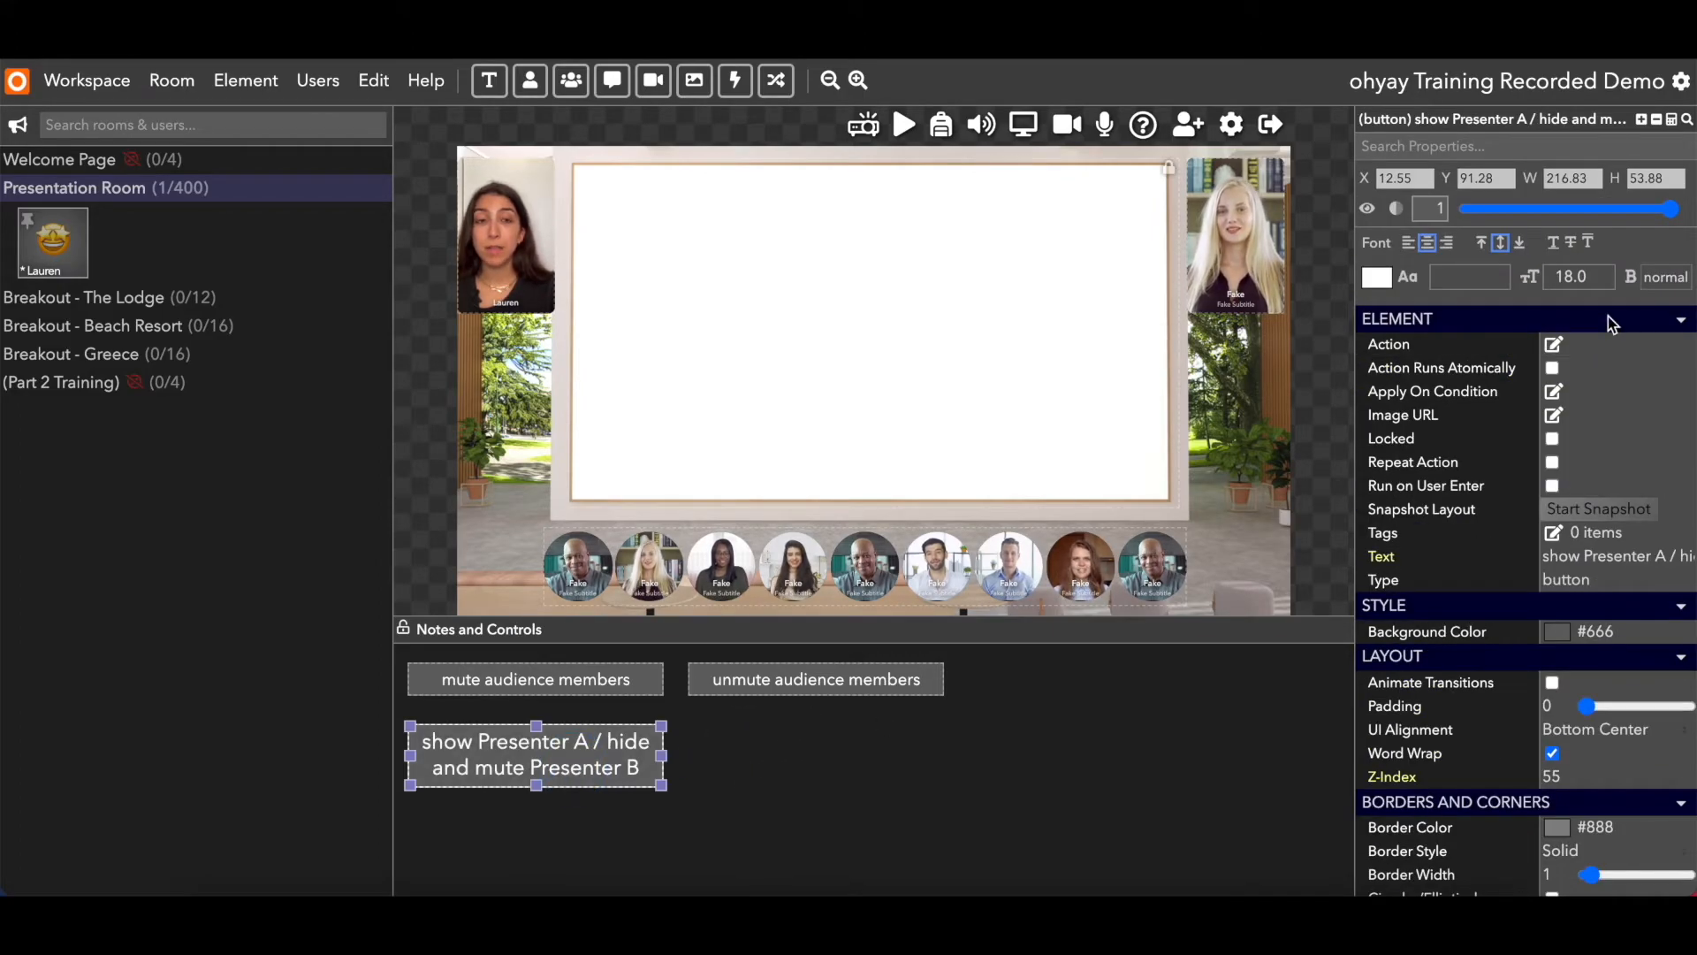
{"action": "left_click", "coordinate": [1553, 344]}
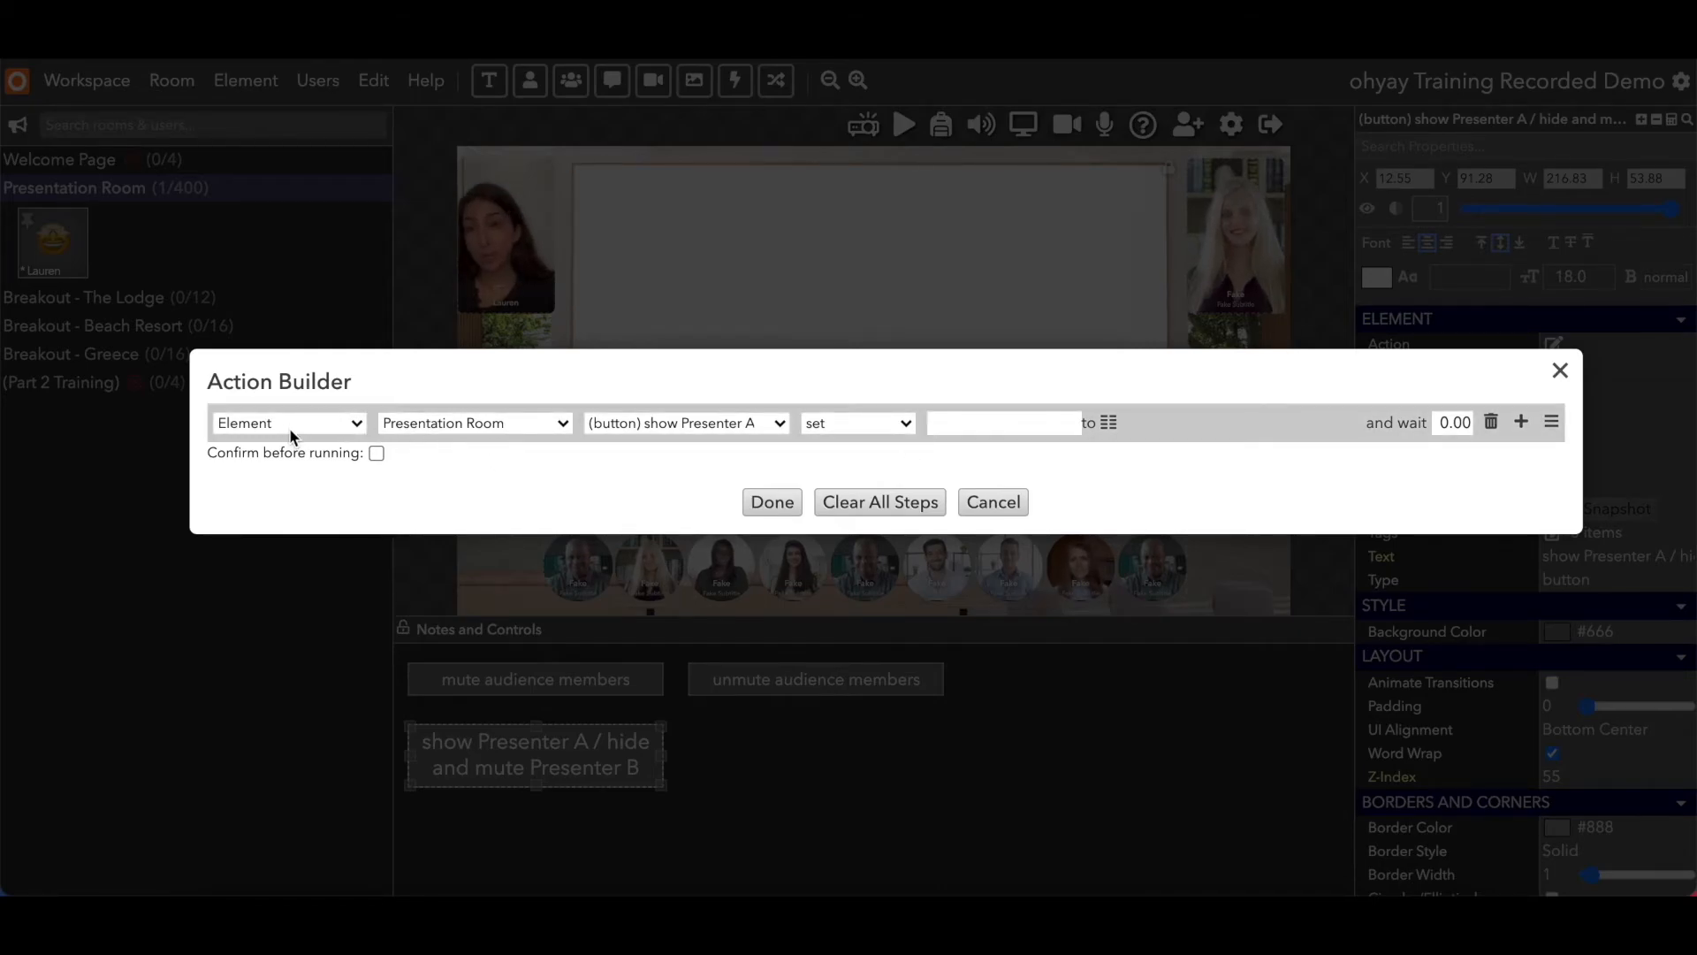
{"action": "left_click", "coordinate": [697, 424]}
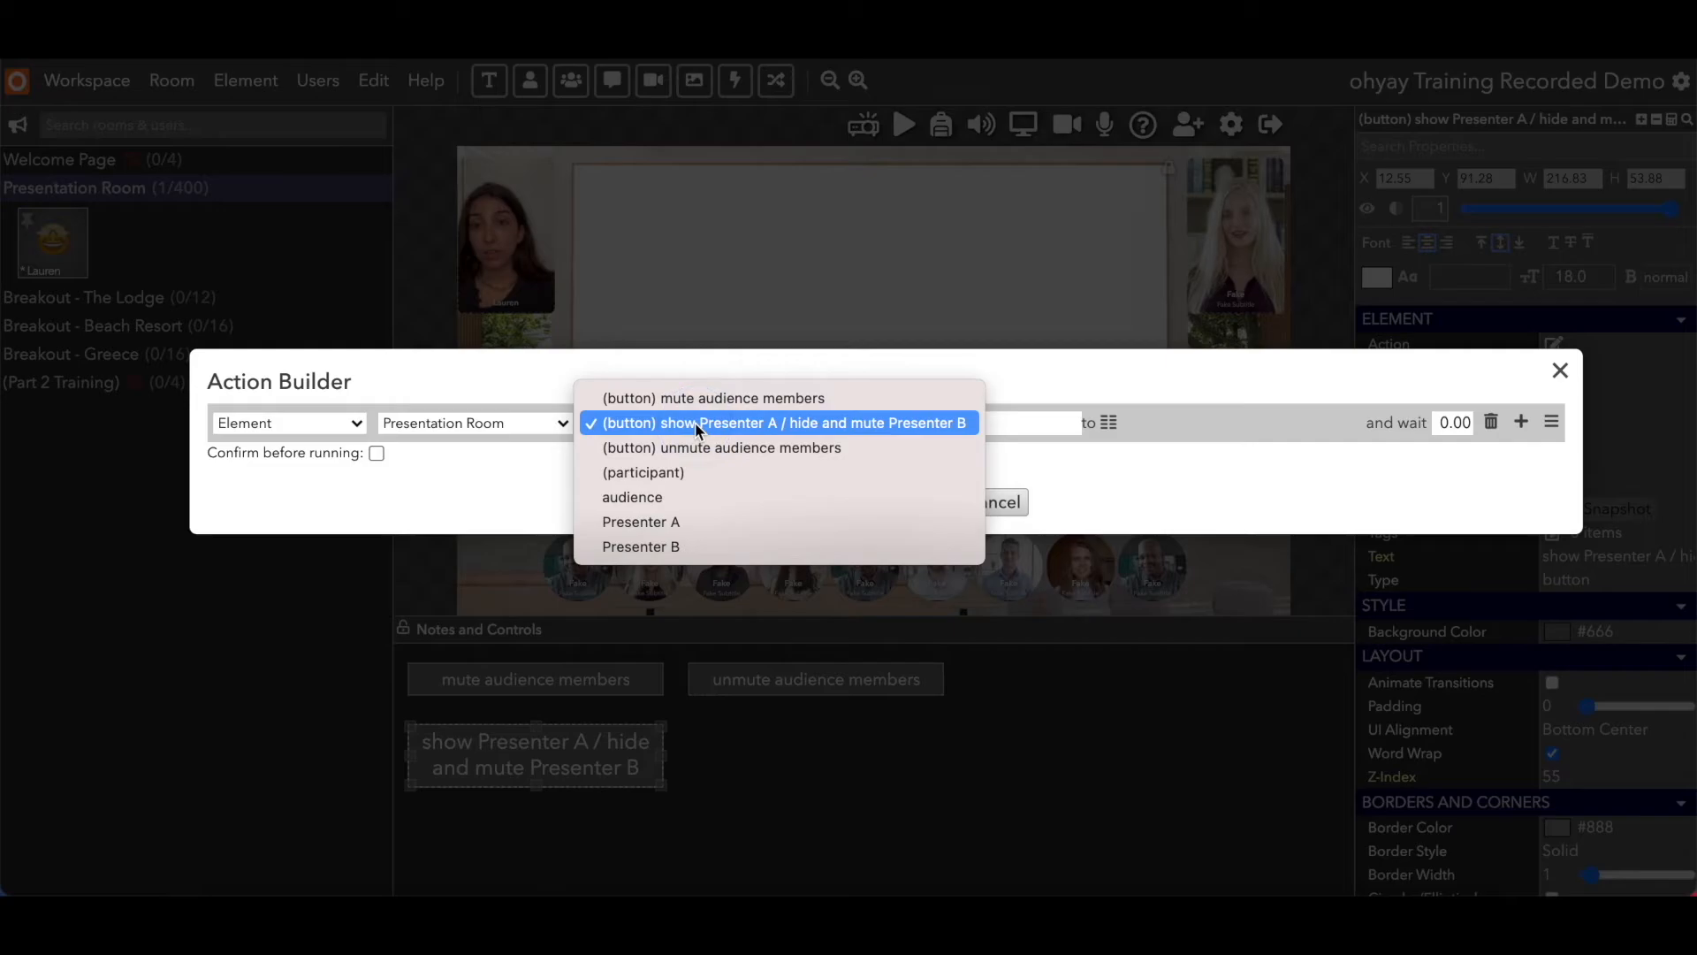
{"action": "left_click", "coordinate": [690, 523]}
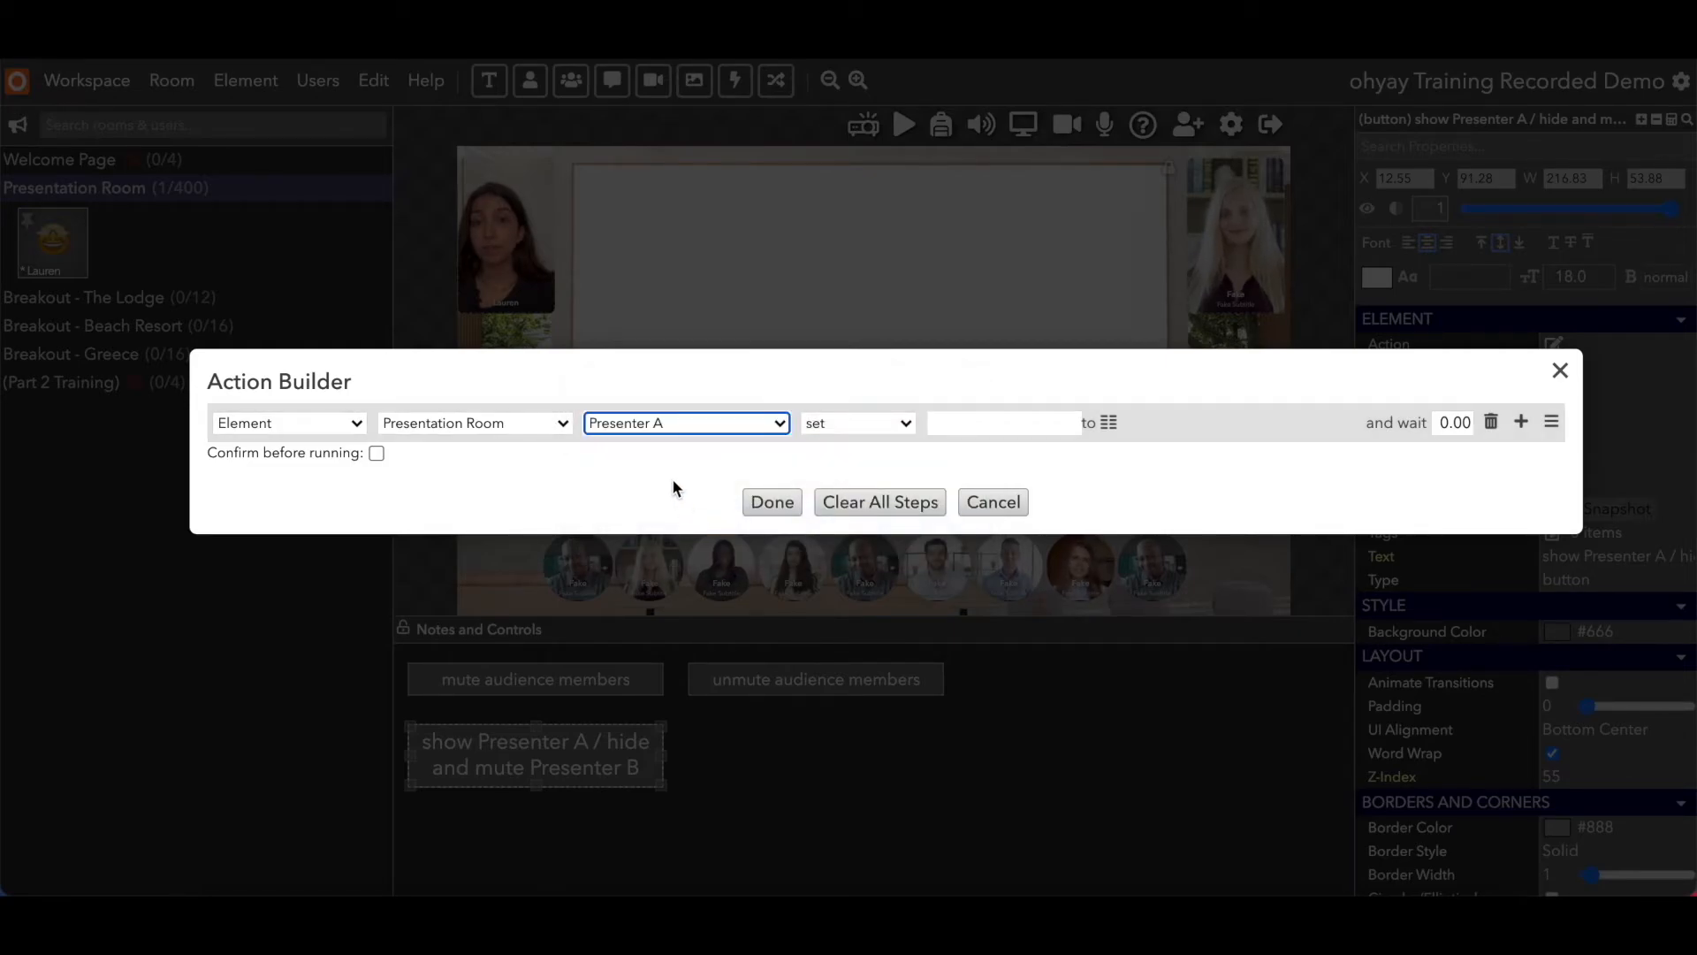
{"action": "left_click", "coordinate": [961, 424]}
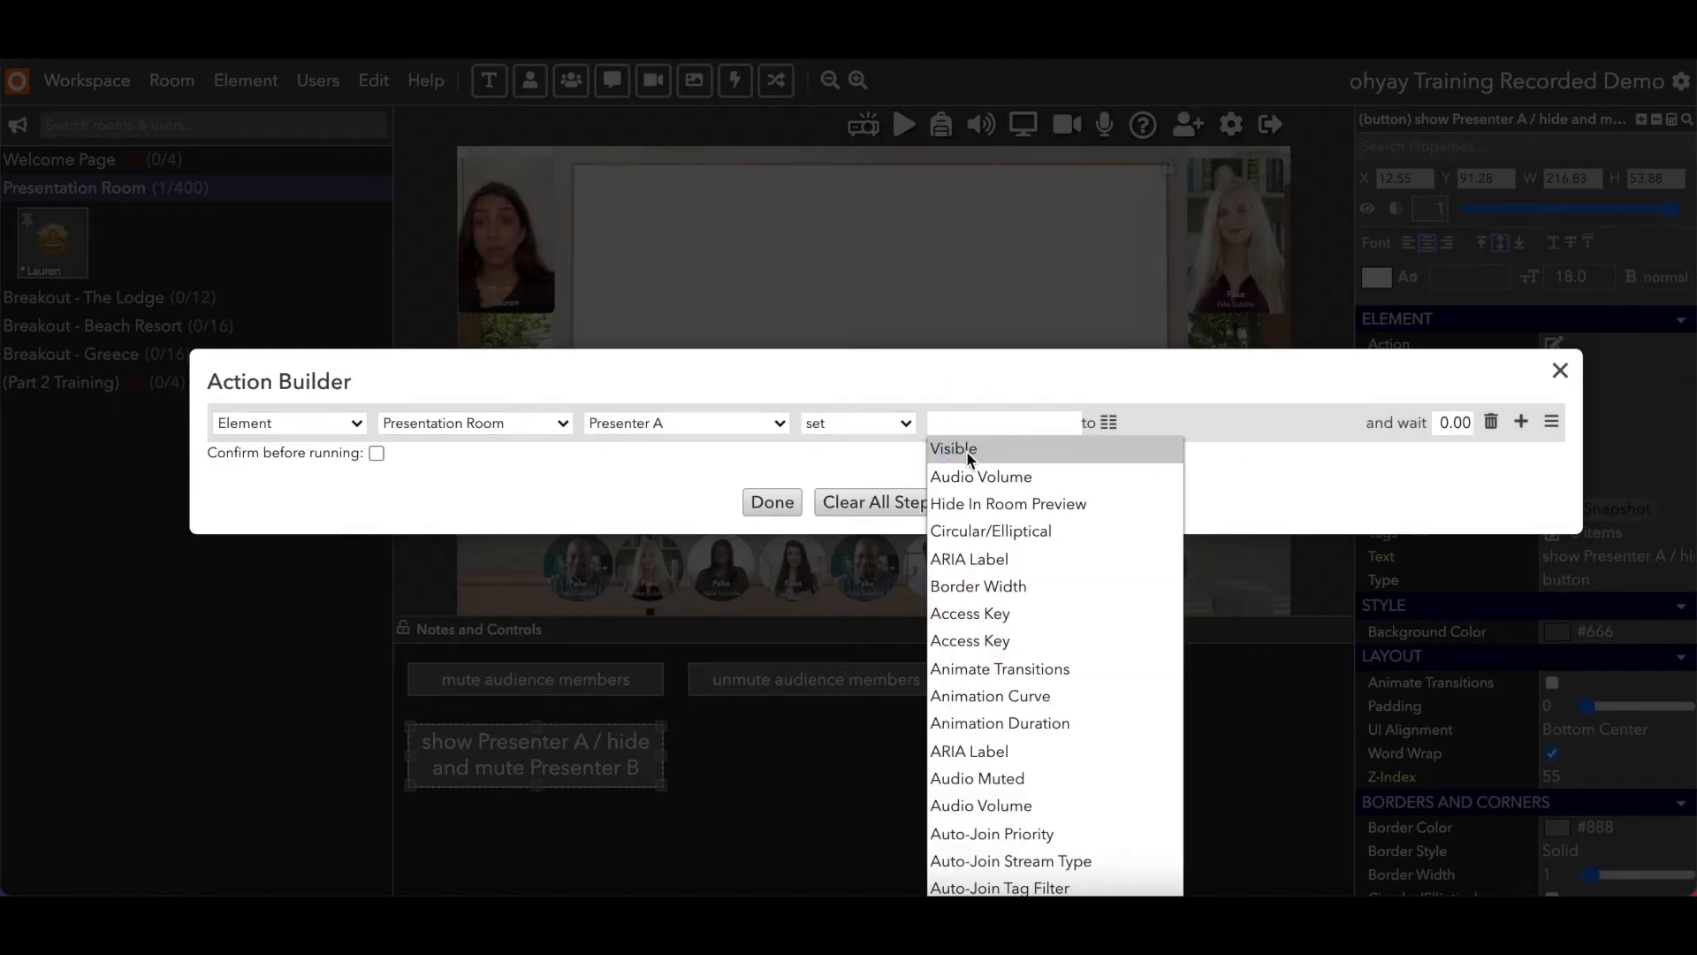
{"action": "left_click", "coordinate": [968, 449]}
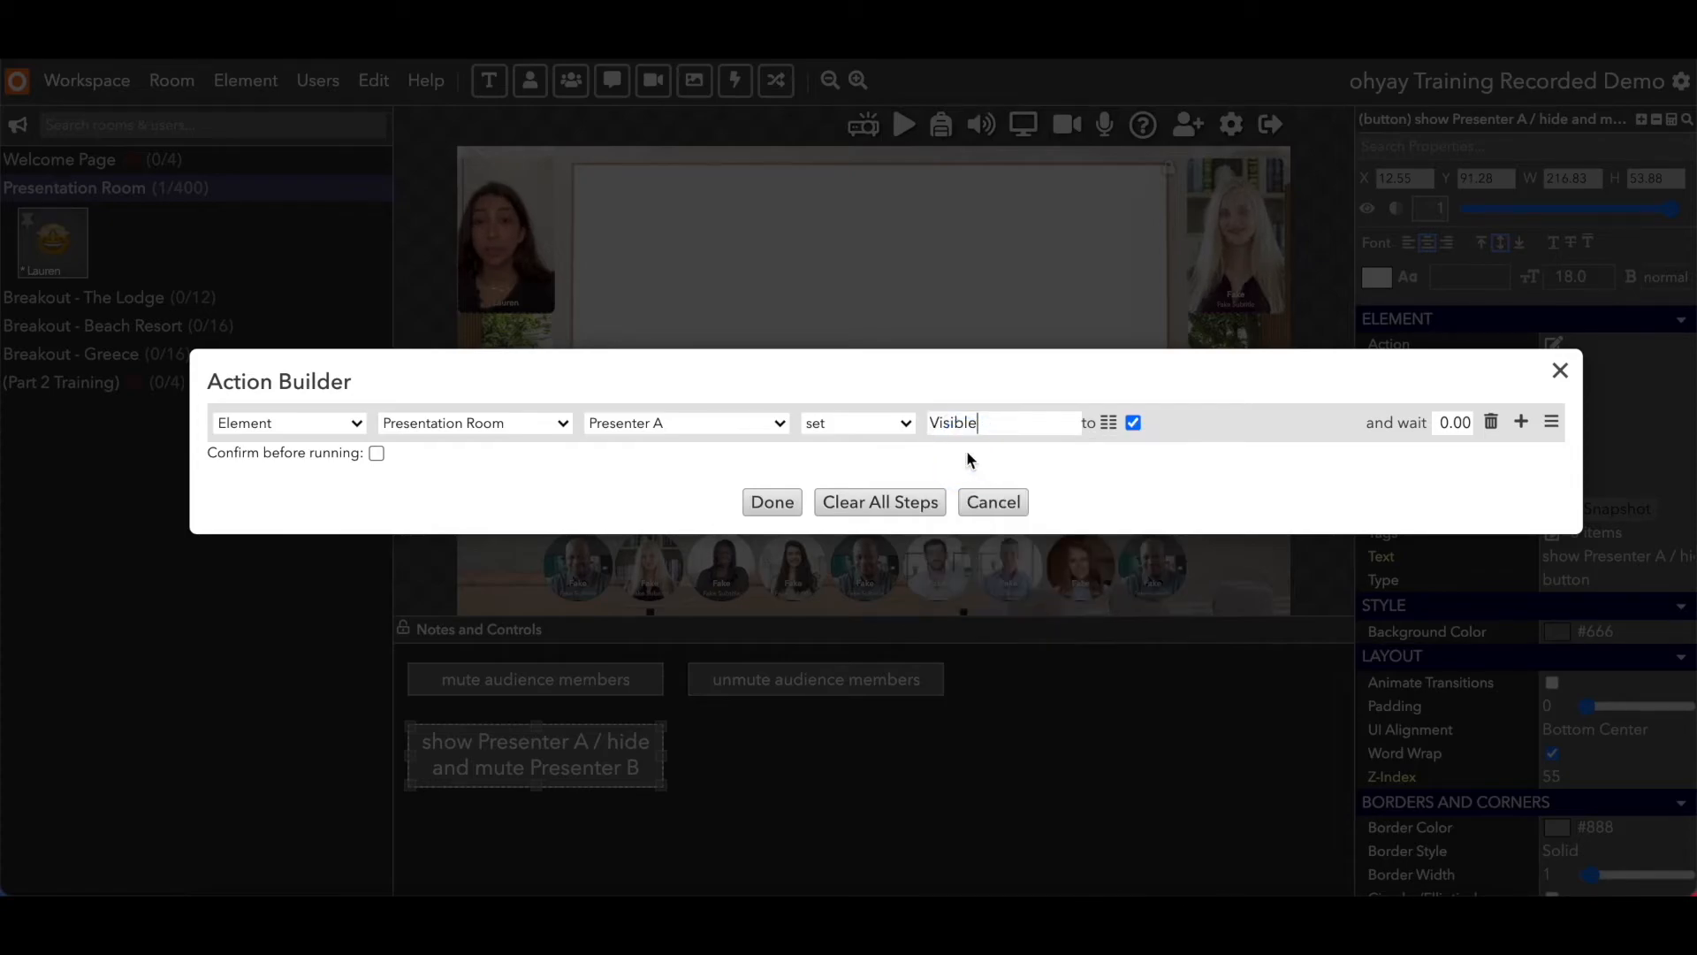
Add a second action step that sets Presenter B's Visible property to off
{"action": "left_click", "coordinate": [1521, 423]}
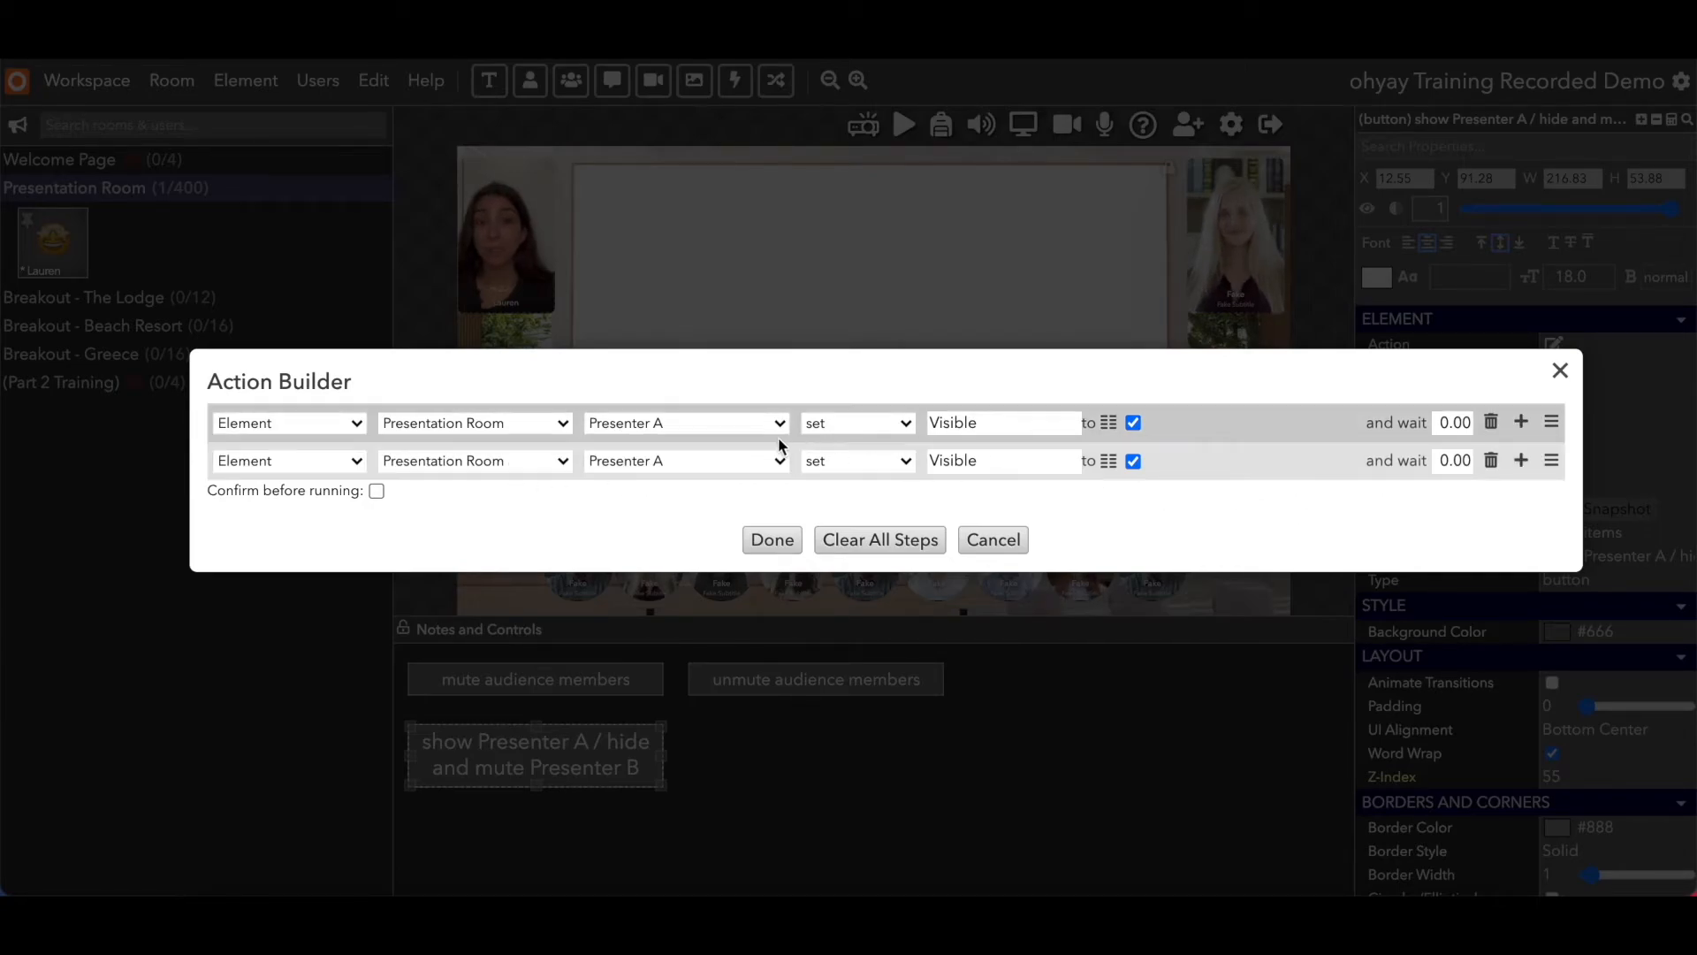
{"action": "left_click", "coordinate": [756, 461]}
{"action": "left_click", "coordinate": [734, 484]}
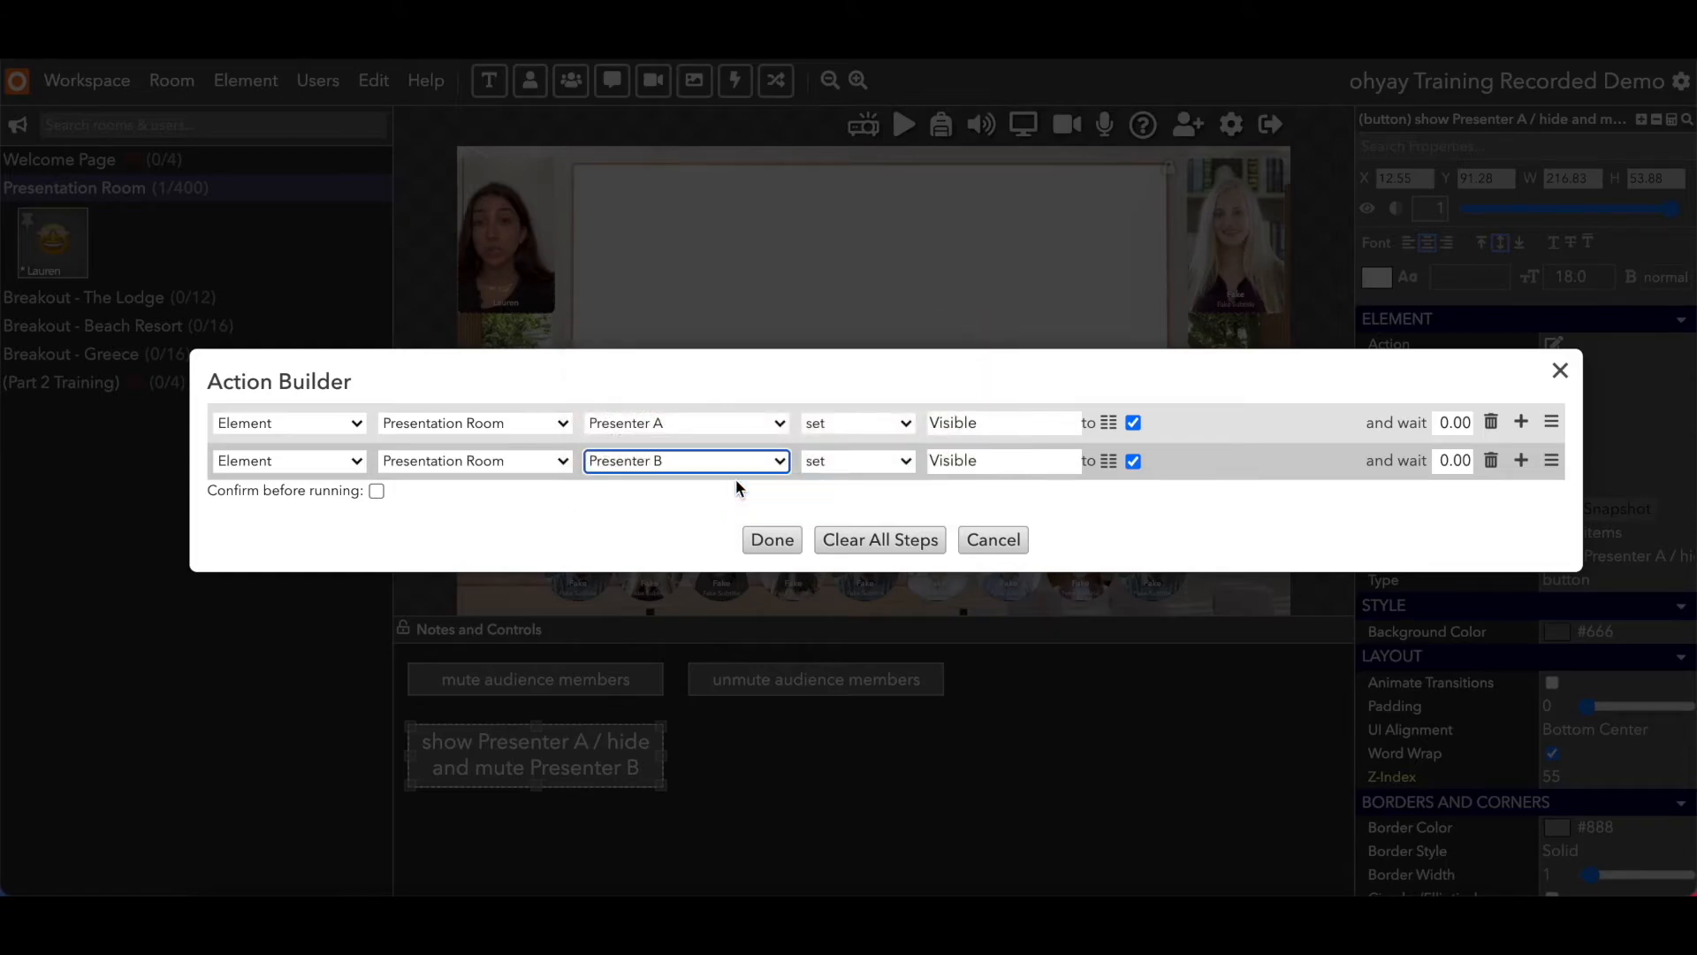
{"action": "left_click", "coordinate": [1134, 461]}
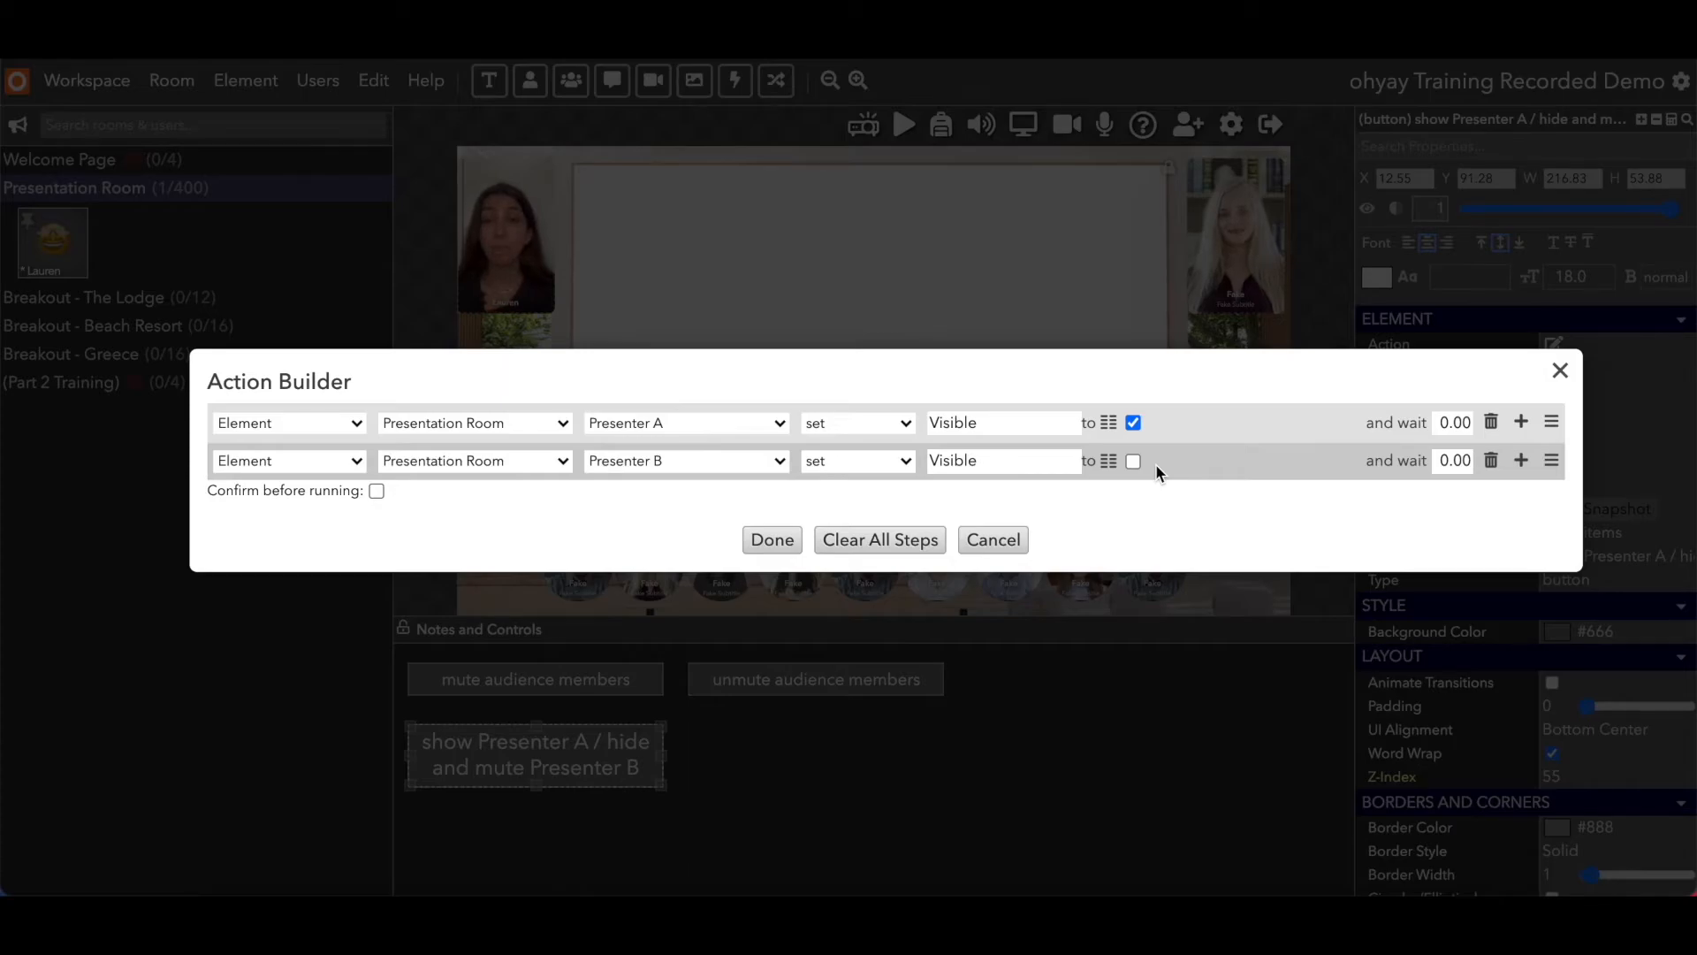
Add a third action step that sets Presenter A's Audio Volume to 1.00
{"action": "left_click", "coordinate": [1521, 462]}
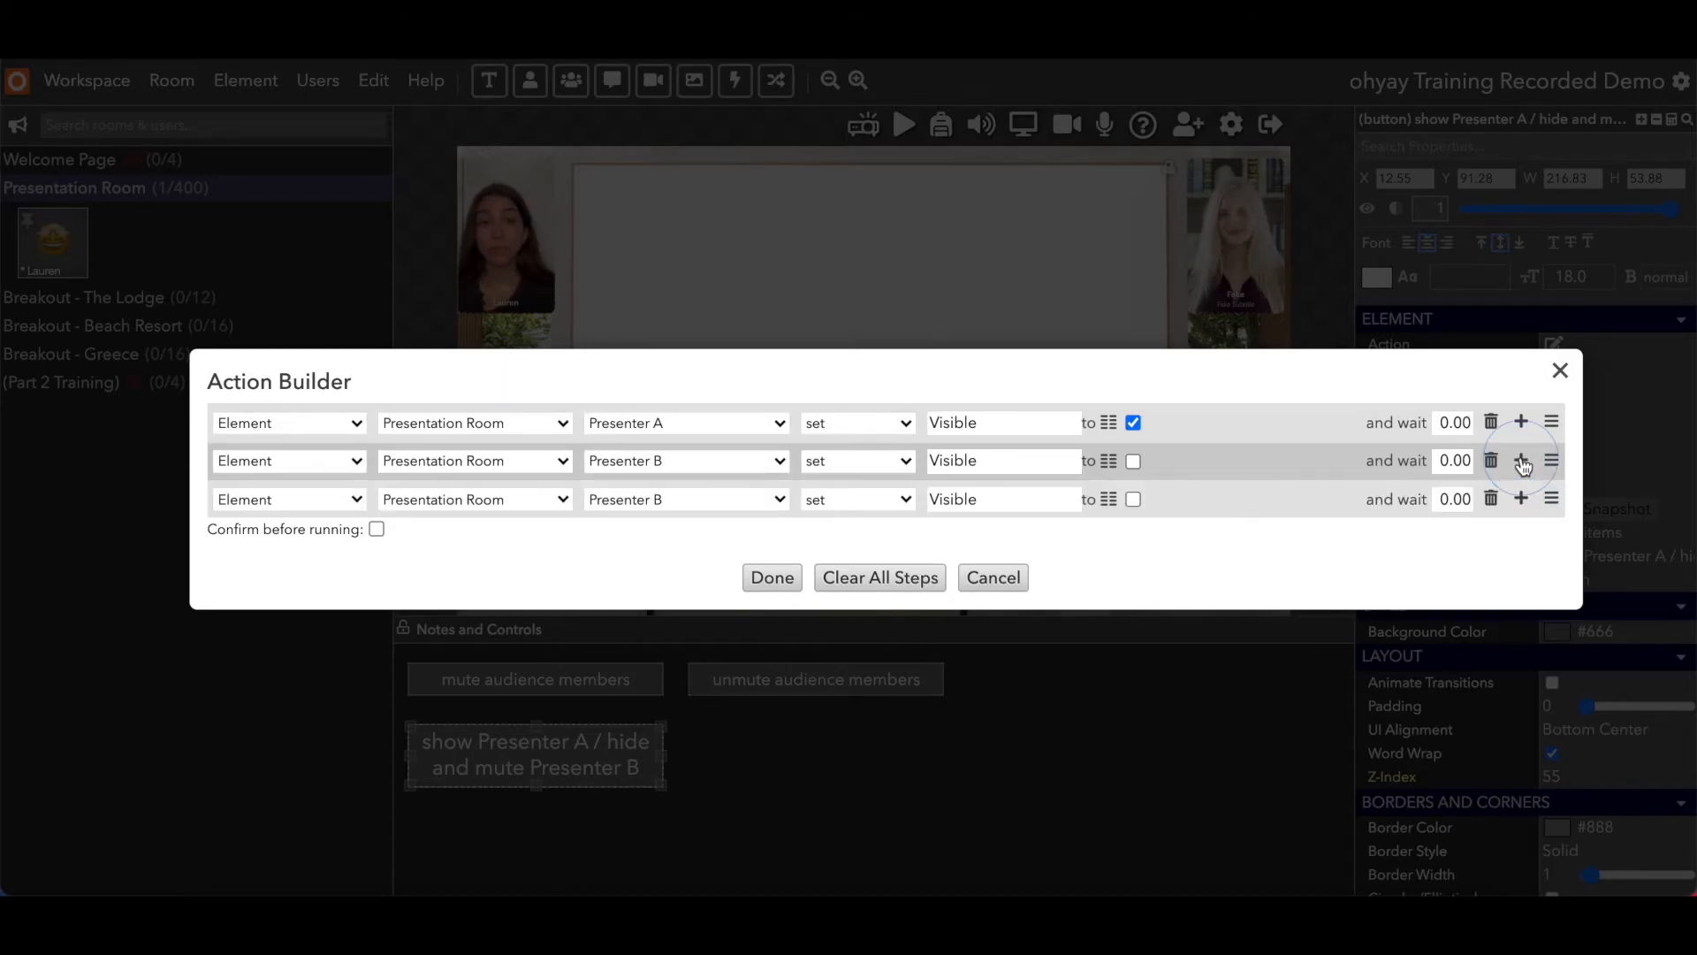
{"action": "left_click", "coordinate": [699, 499]}
{"action": "left_click", "coordinate": [683, 477]}
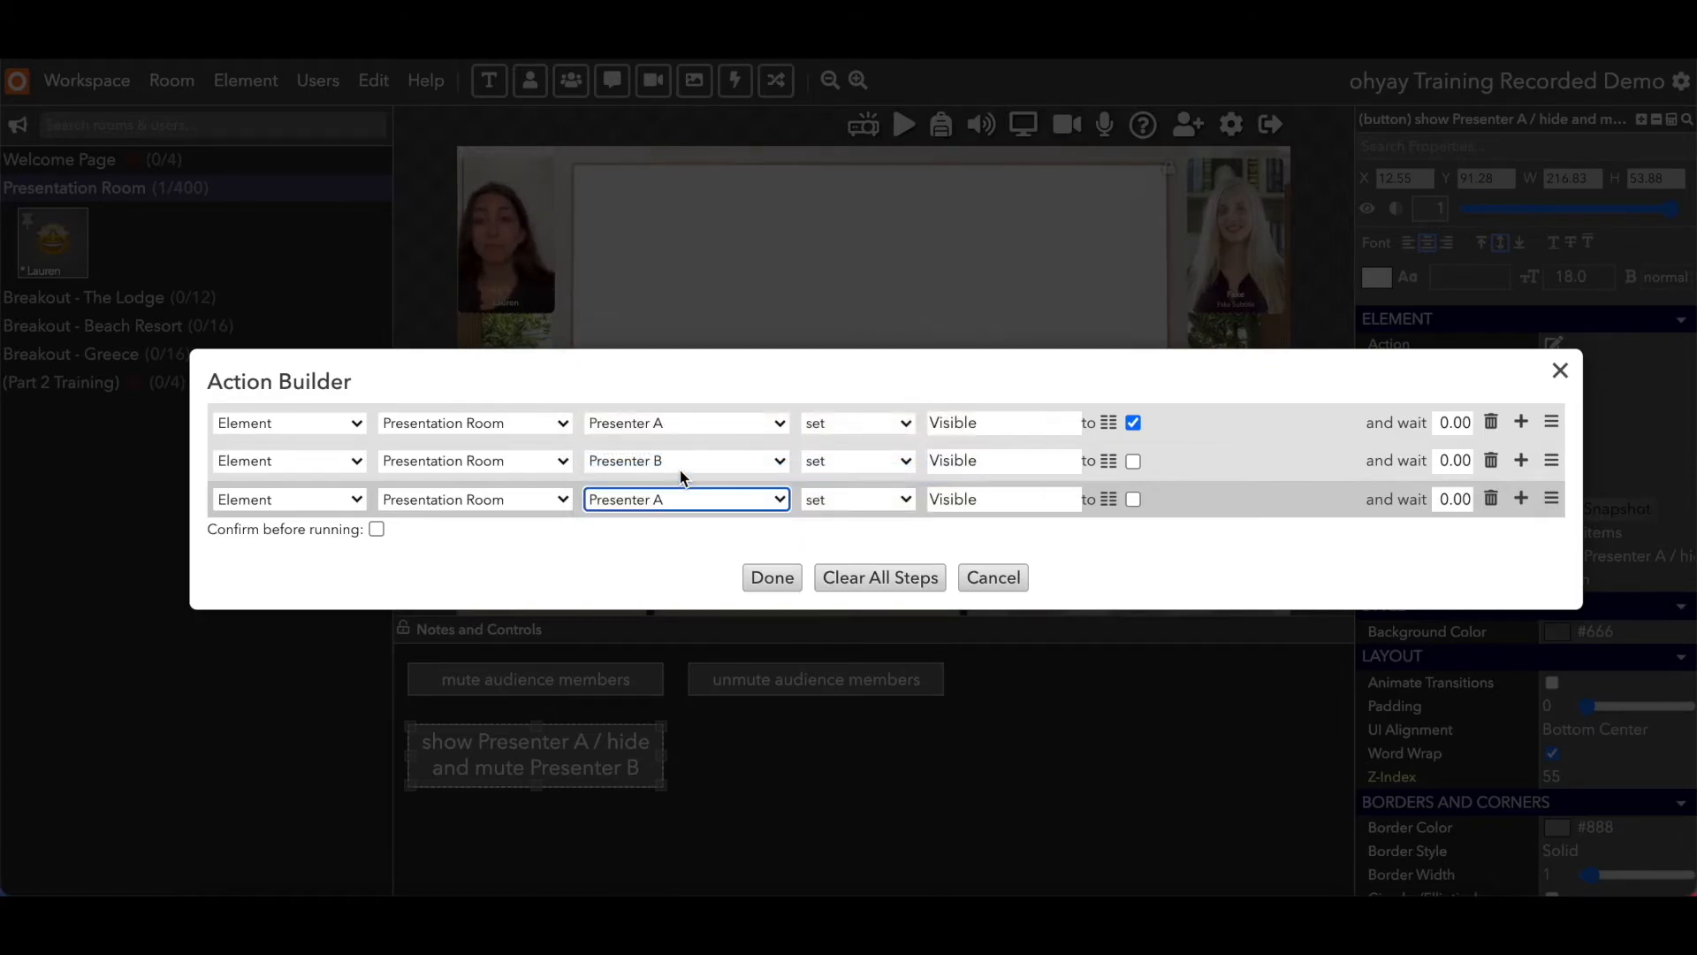
{"action": "left_click", "coordinate": [951, 498]}
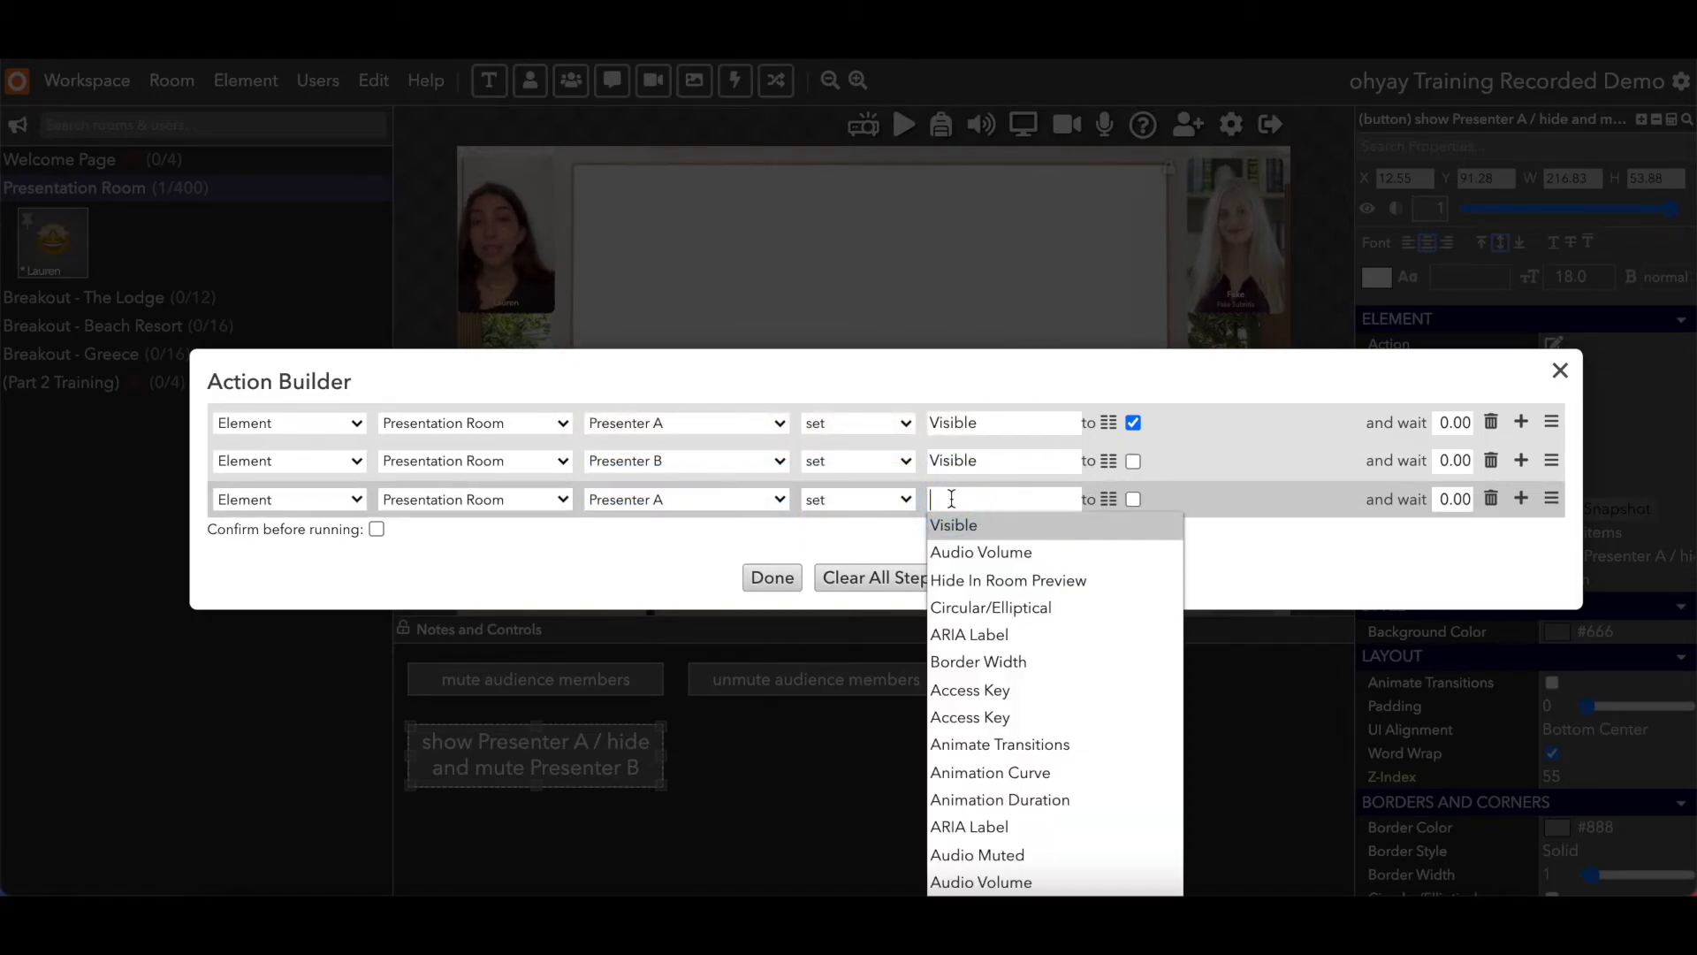
{"action": "left_click", "coordinate": [970, 552]}
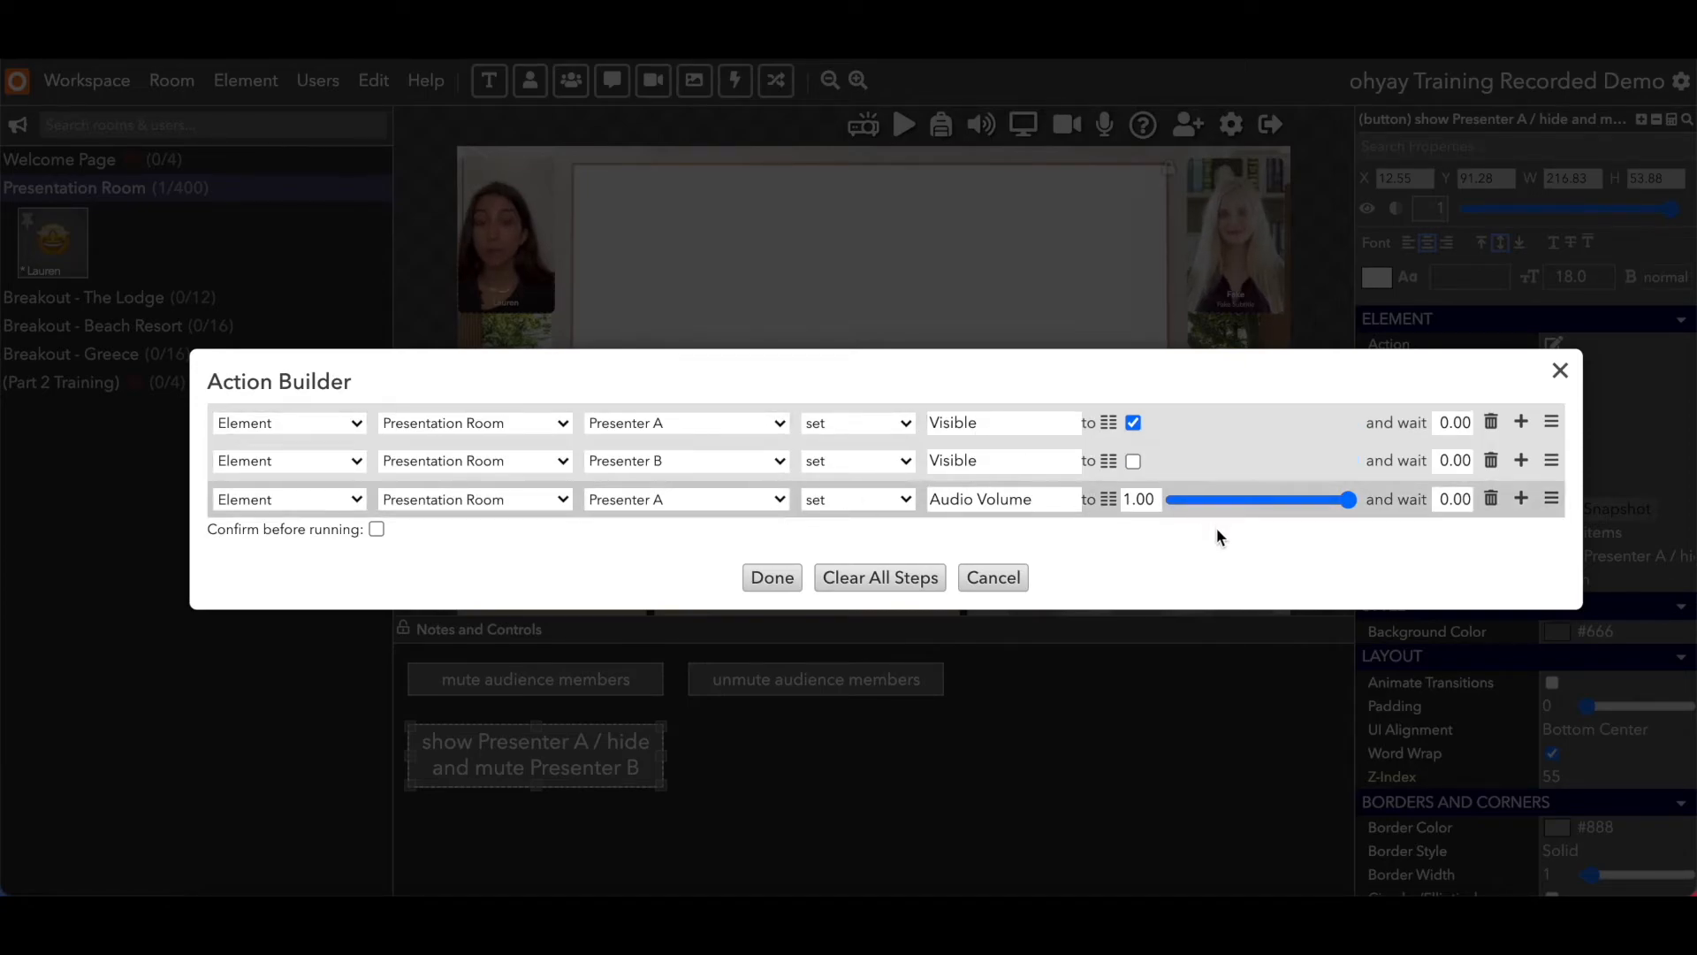
Add a fourth action step that sets Presenter B's Audio Volume to 0, and save the action
{"action": "left_click", "coordinate": [1521, 500]}
{"action": "left_click", "coordinate": [660, 539]}
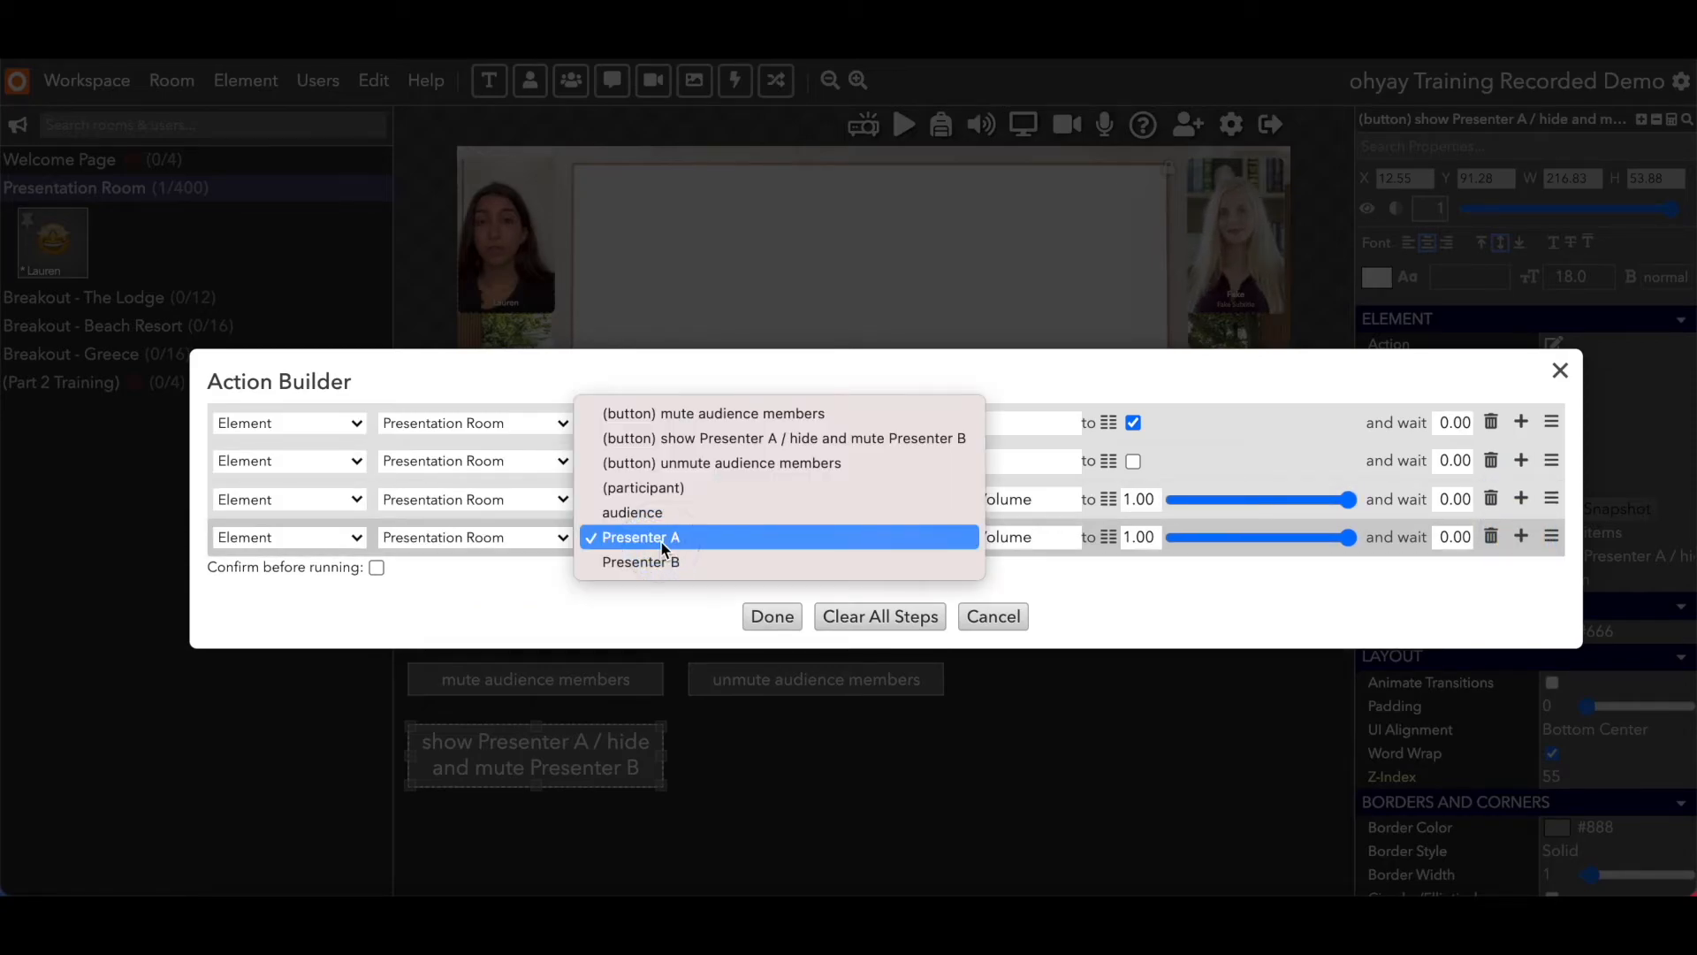
{"action": "left_click", "coordinate": [661, 562]}
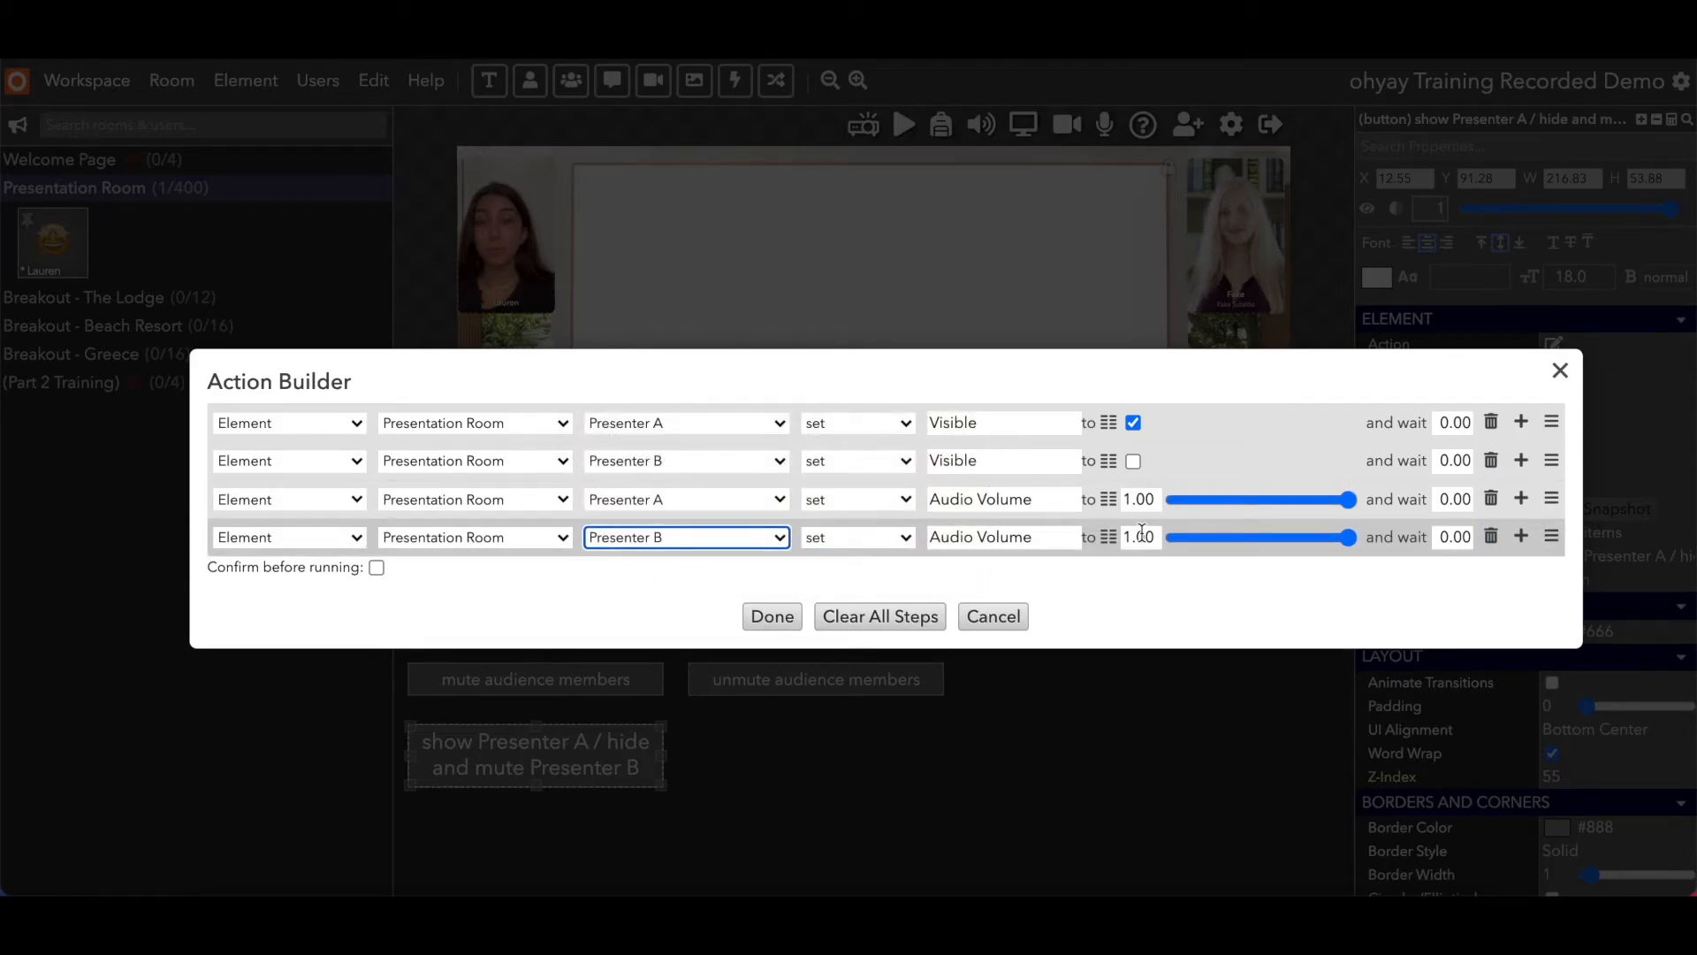
{"action": "left_click_drag", "start_coordinate": [1344, 541], "coordinate": [1169, 540]}
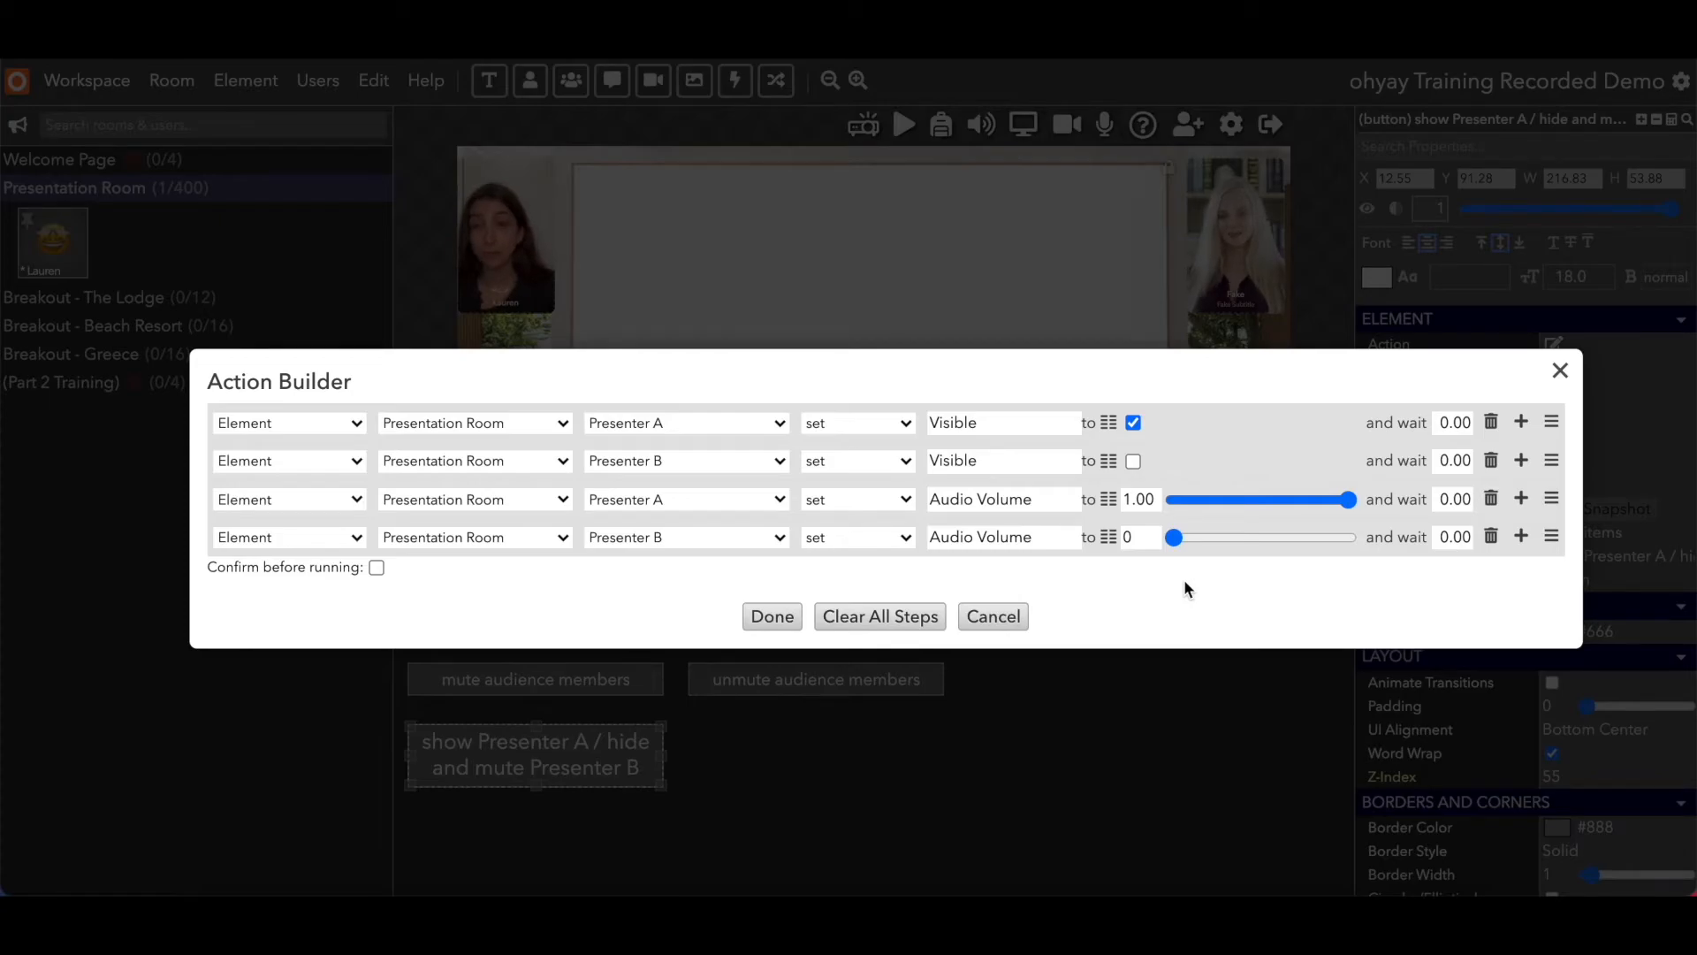
{"action": "left_click", "coordinate": [773, 617]}
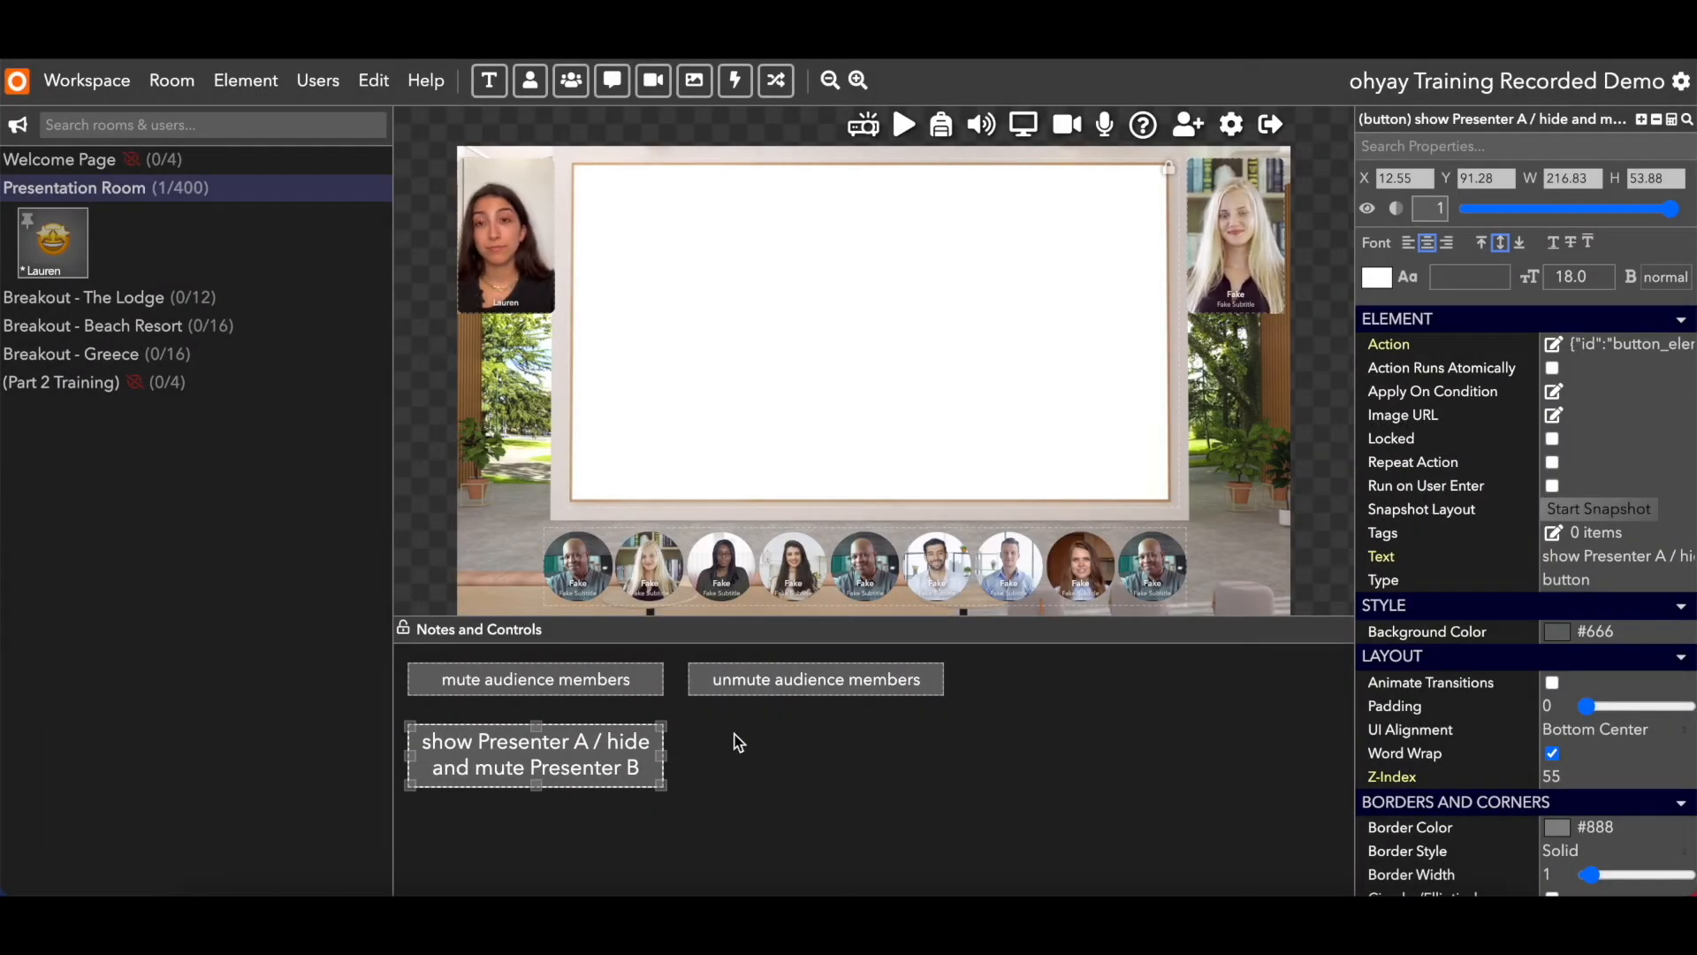
Duplicate the show Presenter A button and place the copy beside it, below the unmute button
{"action": "left_click", "coordinate": [579, 762]}
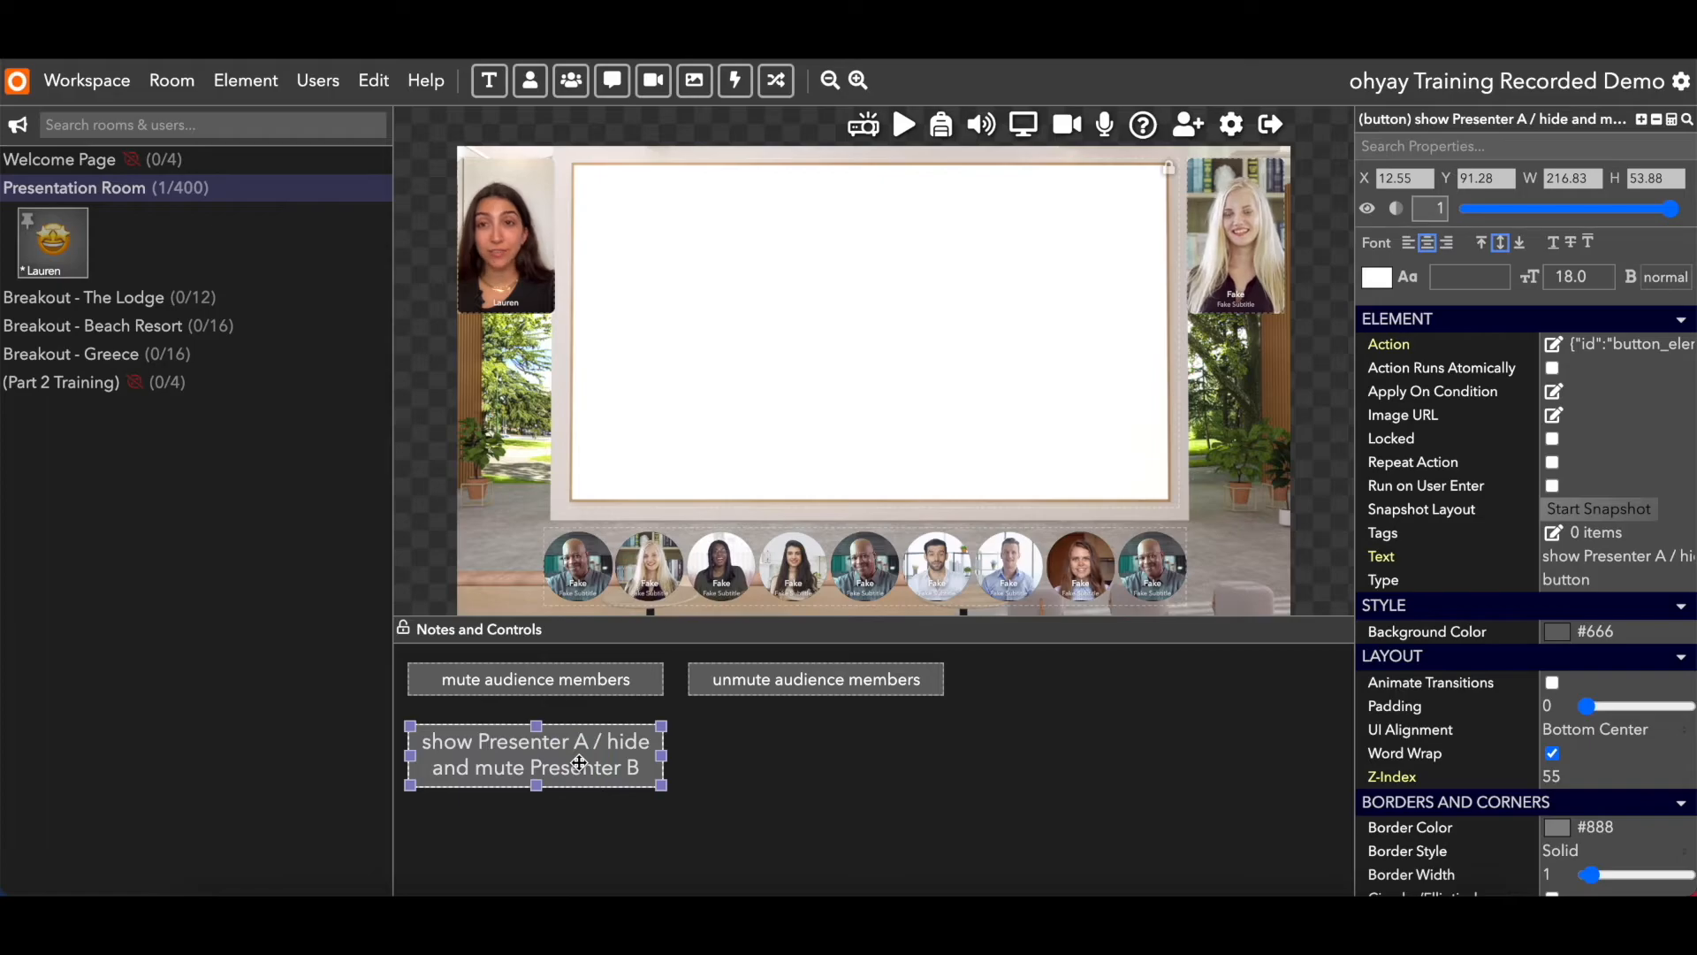
{"action": "key", "text": "ctrl+d"}
{"action": "left_click_drag", "start_coordinate": [597, 762], "coordinate": [848, 750]}
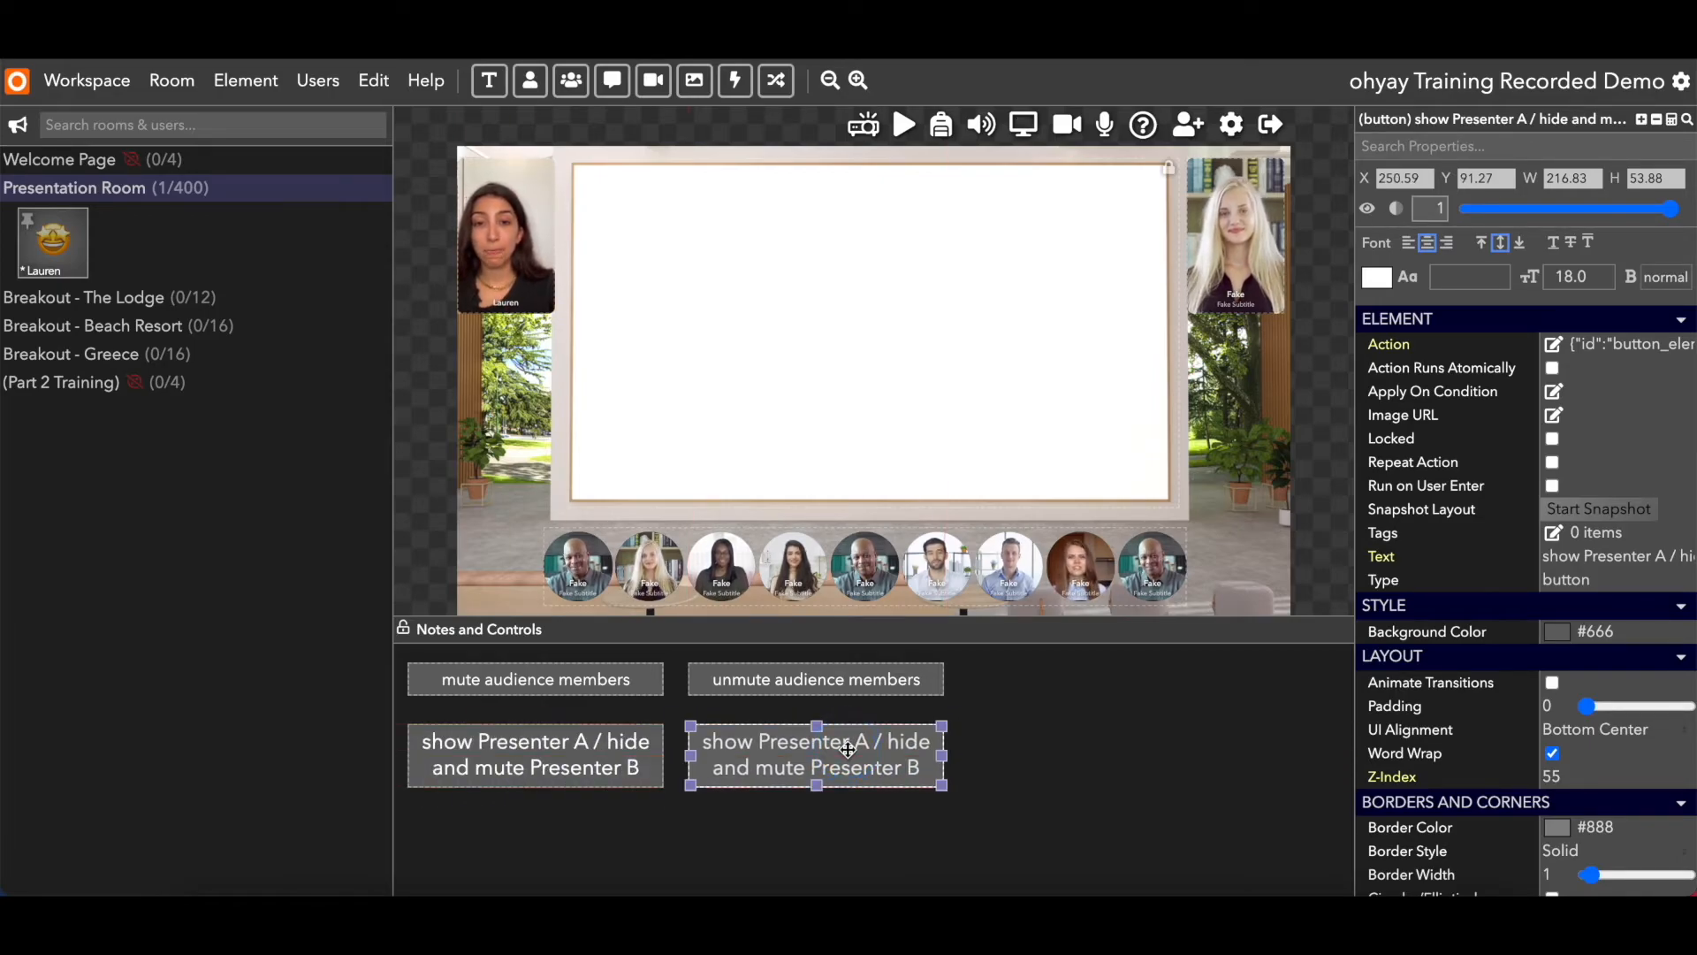
Change the copied button's text to "hide Presenter A / show and mute Presenter B"
{"action": "double_click", "coordinate": [1557, 556]}
{"action": "type", "text": "hide "}
{"action": "type", "text": "show"}
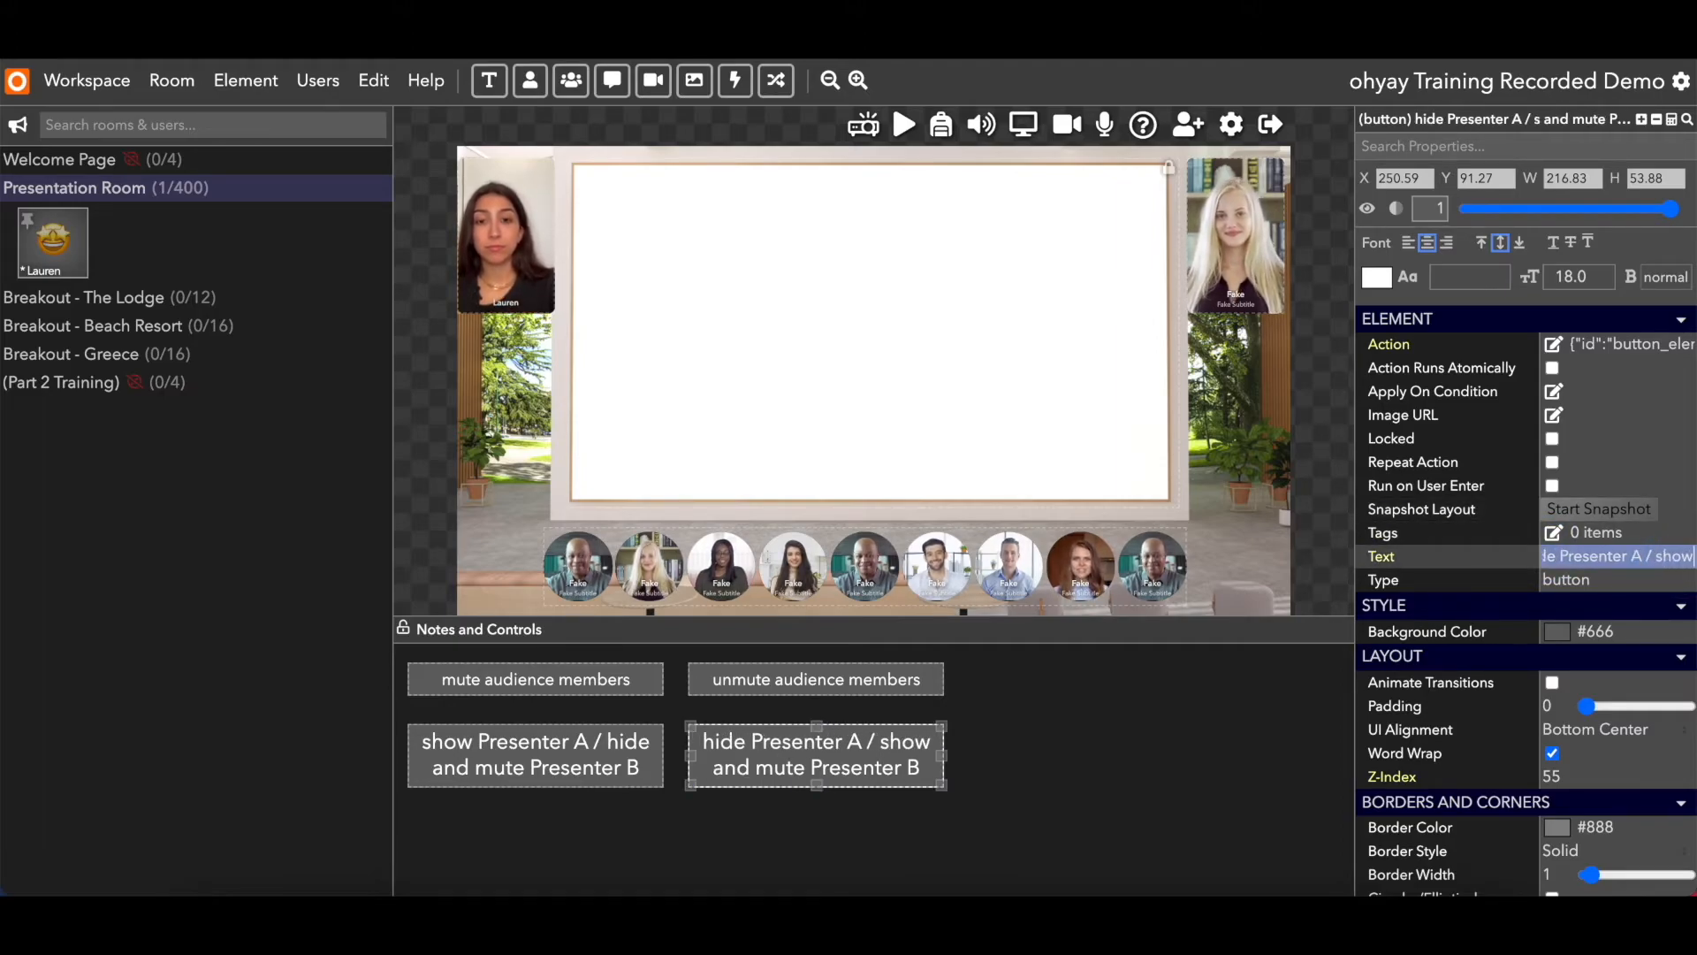
{"action": "key", "text": "Right"}
{"action": "key", "text": "Right"}
{"action": "key", "text": "Right"}
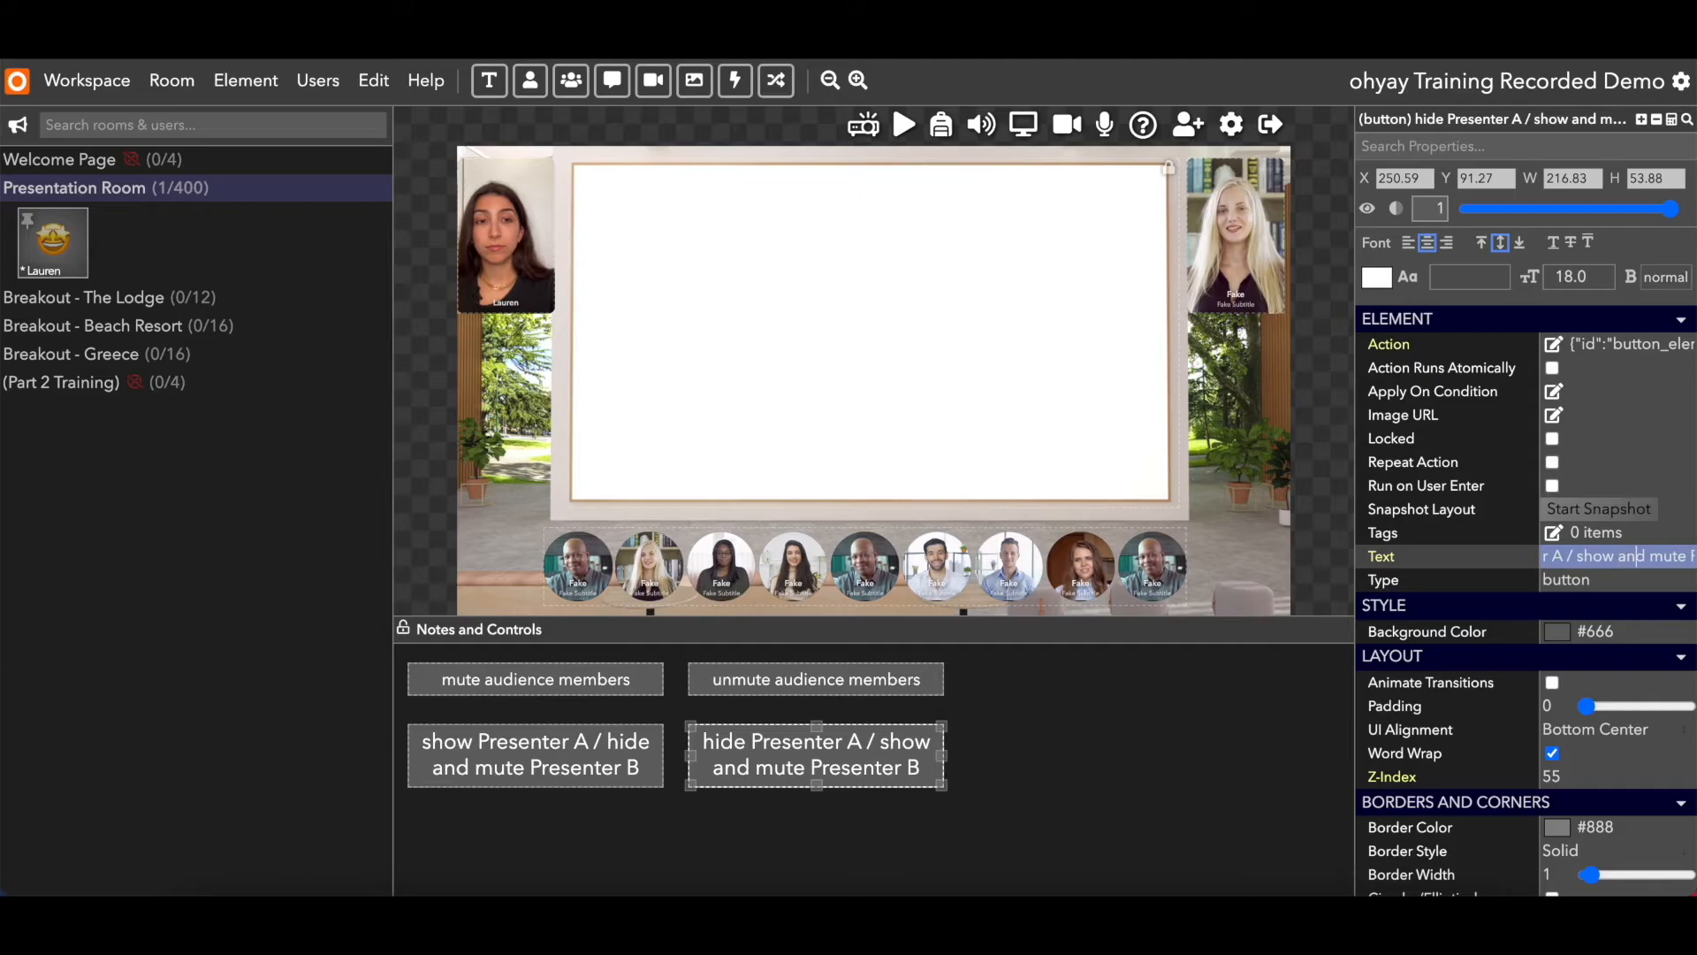
Change the copied button's text to "show Presenter B / hide and mute Presenter A"
{"action": "double_click", "coordinate": [1594, 555]}
{"action": "type", "text": "hide"}
{"action": "left_click", "coordinate": [1559, 556]}
{"action": "key", "text": "BackSpace"}
{"action": "type", "text": "B"}
{"action": "key", "text": "Home"}
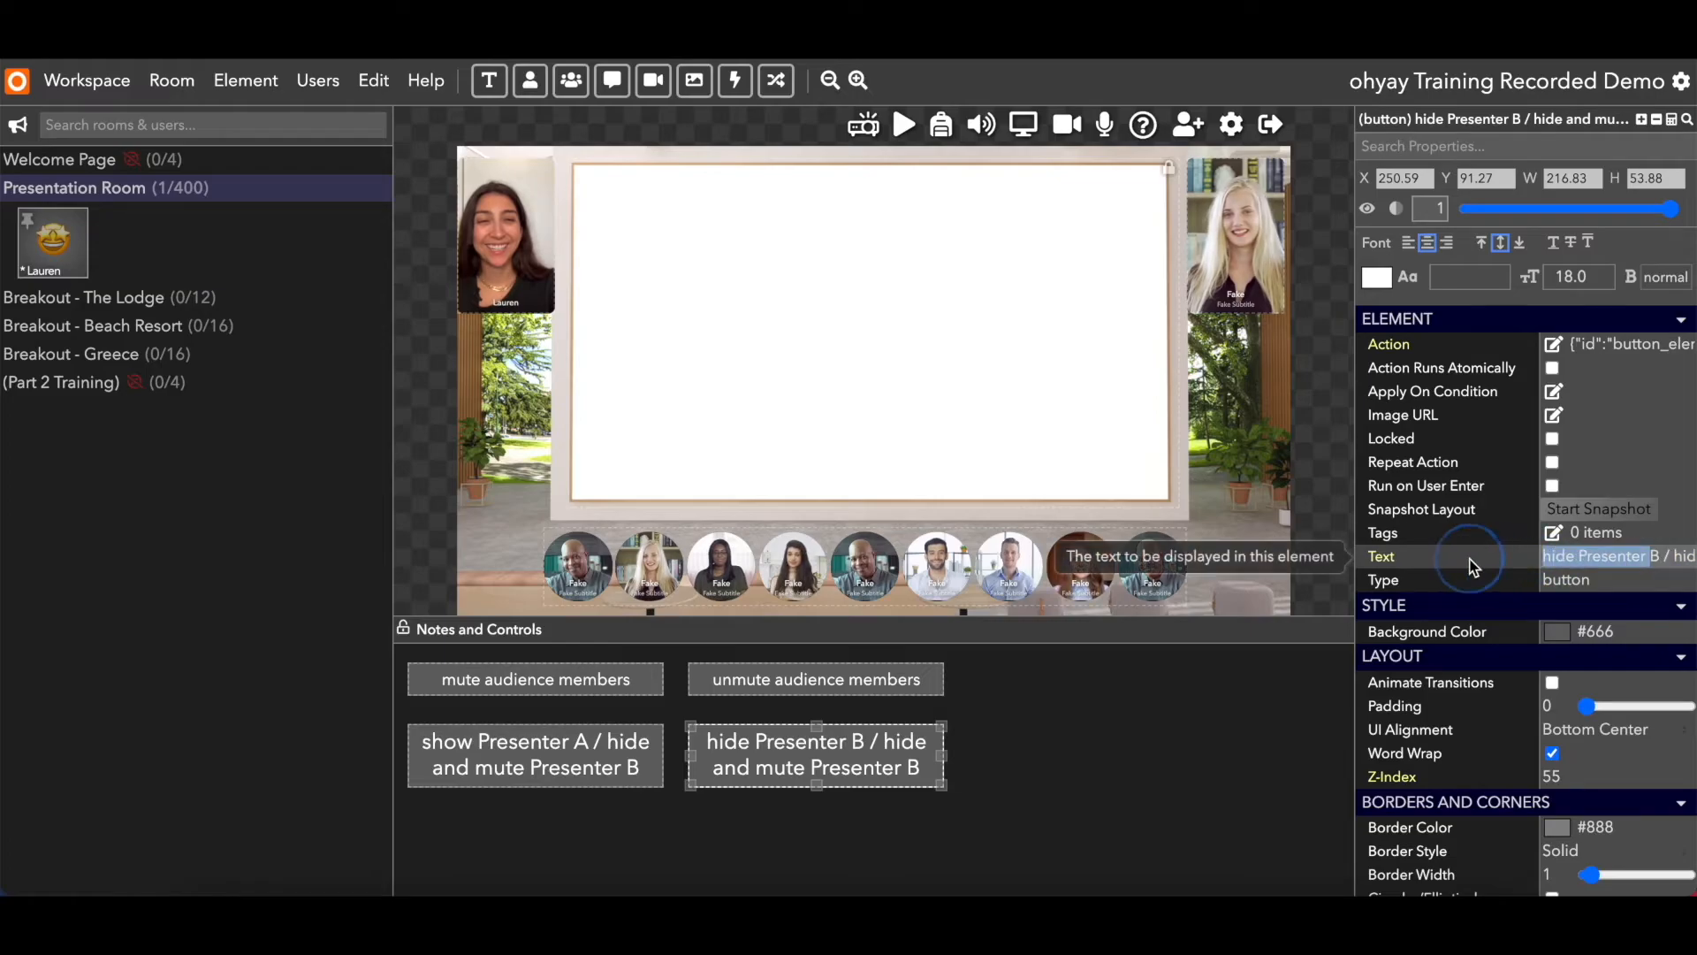
{"action": "double_click", "coordinate": [1554, 556]}
{"action": "type", "text": "show"}
{"action": "left_click_drag", "start_coordinate": [1581, 556], "coordinate": [1689, 557]}
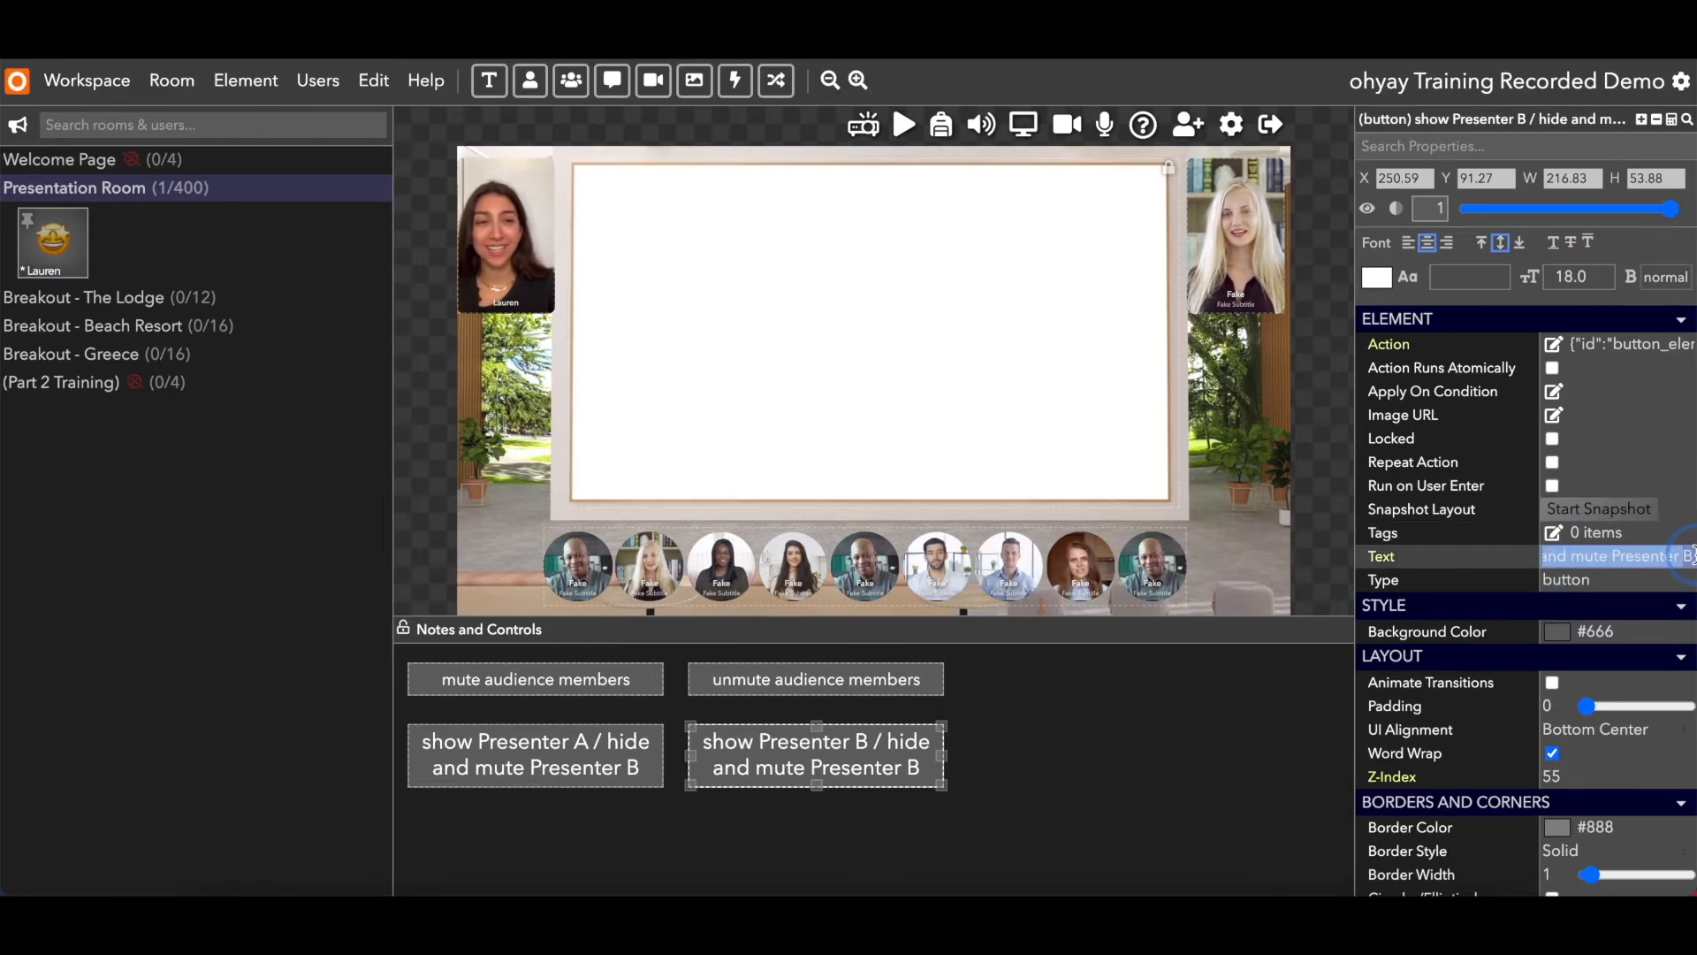
{"action": "key", "text": "BackSpace"}
{"action": "type", "text": "A"}
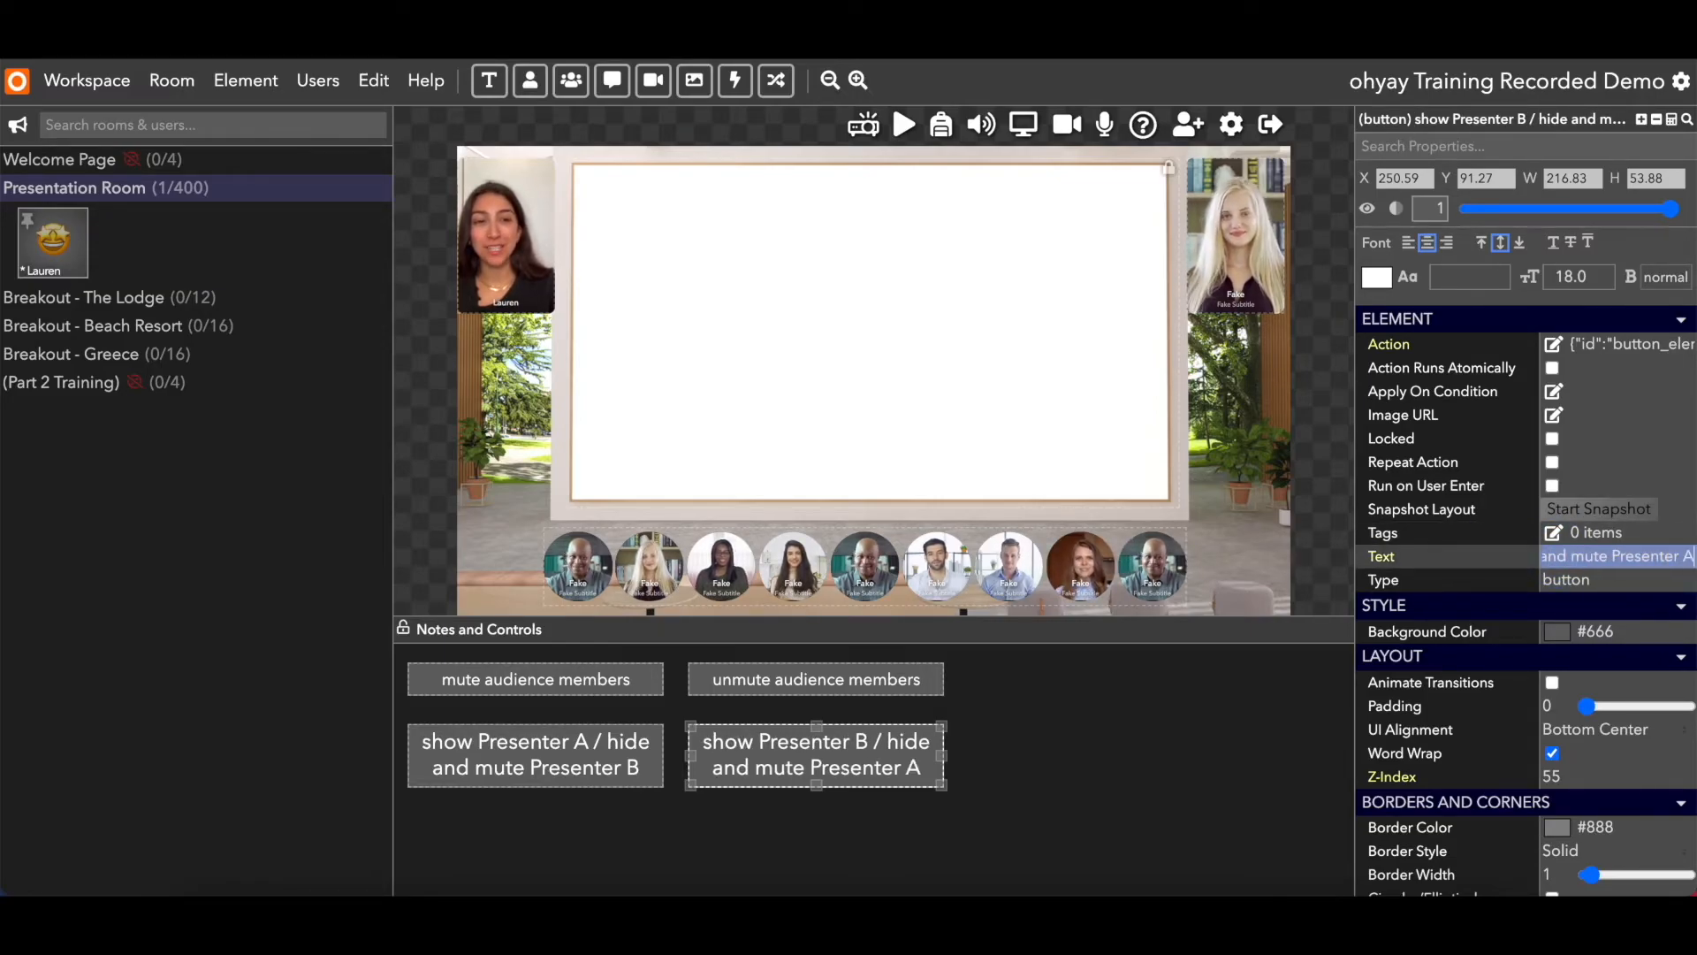
{"action": "left_click", "coordinate": [1064, 774]}
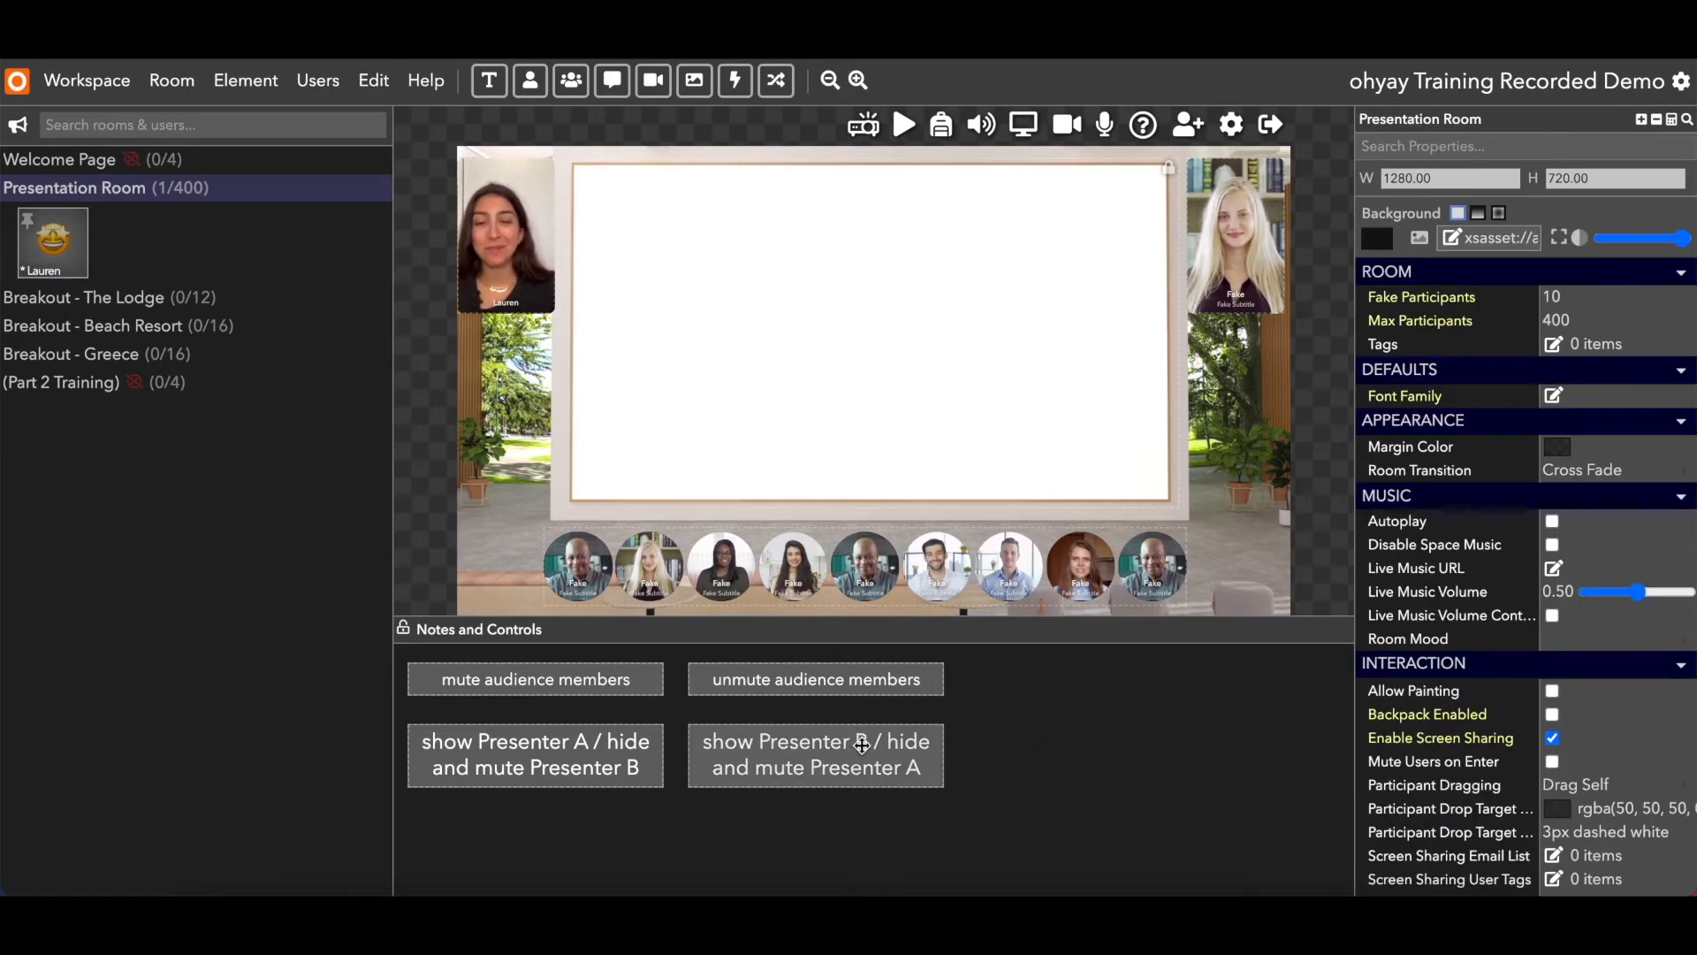
Edit the show Presenter B button's action to hide Presenter A, show Presenter B, set their Audio Volumes to 0 and 1 respectively, and save it
{"action": "left_click", "coordinate": [884, 743]}
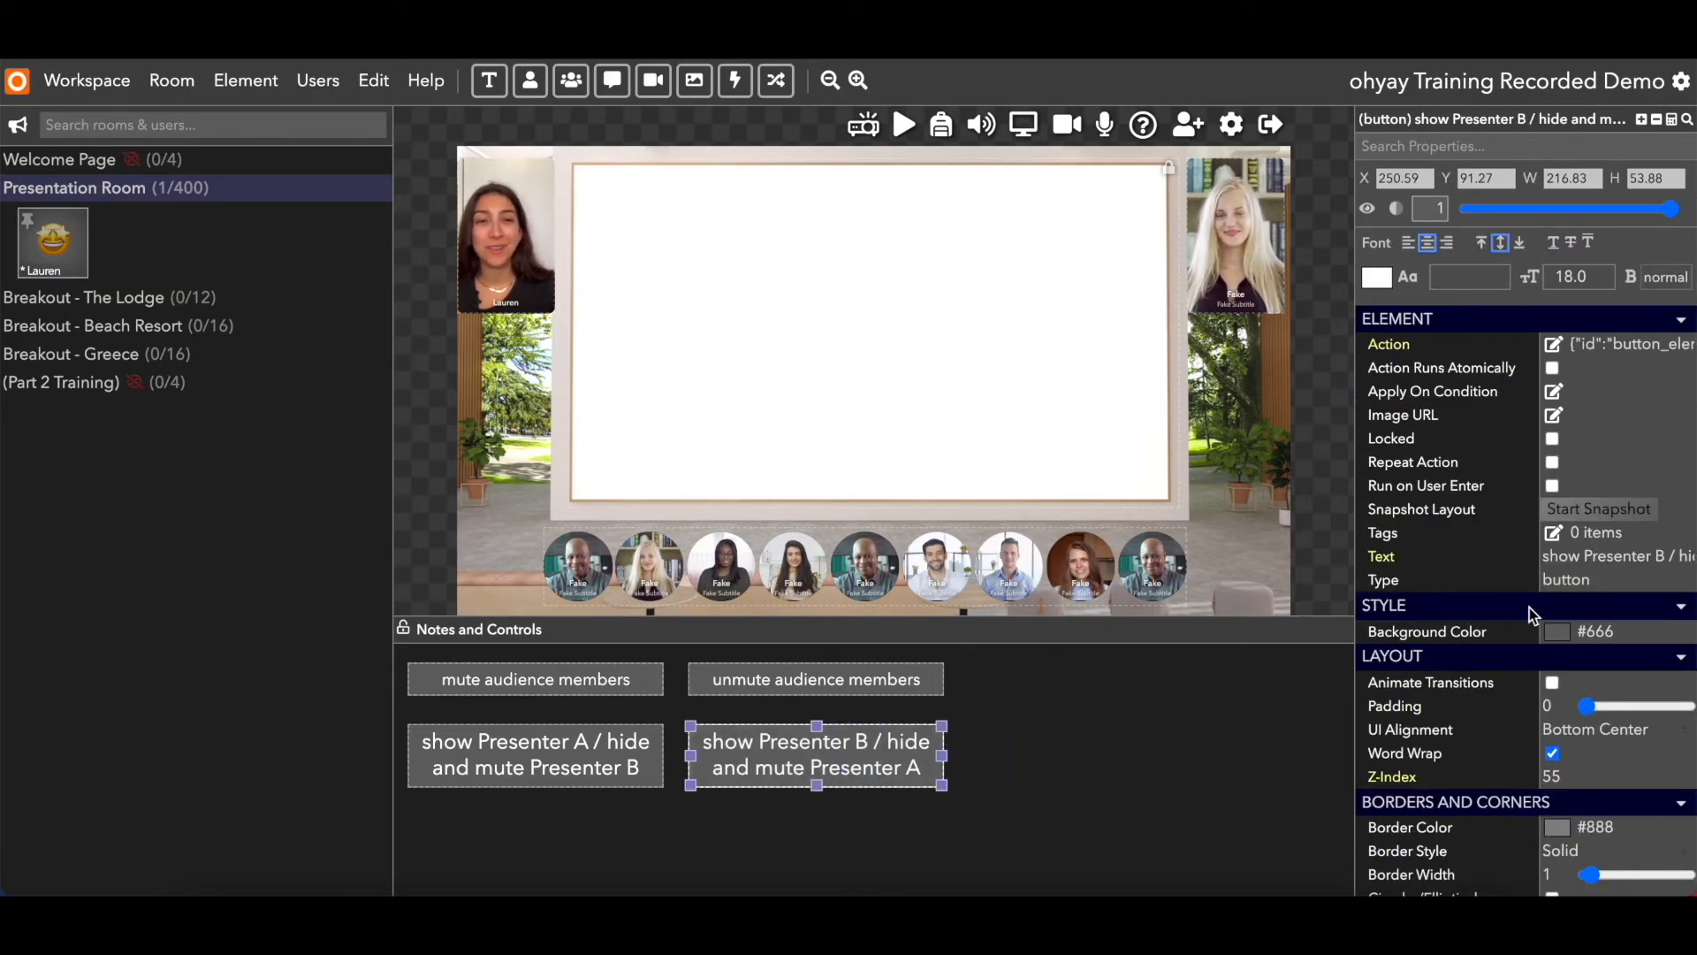
{"action": "left_click", "coordinate": [1554, 344]}
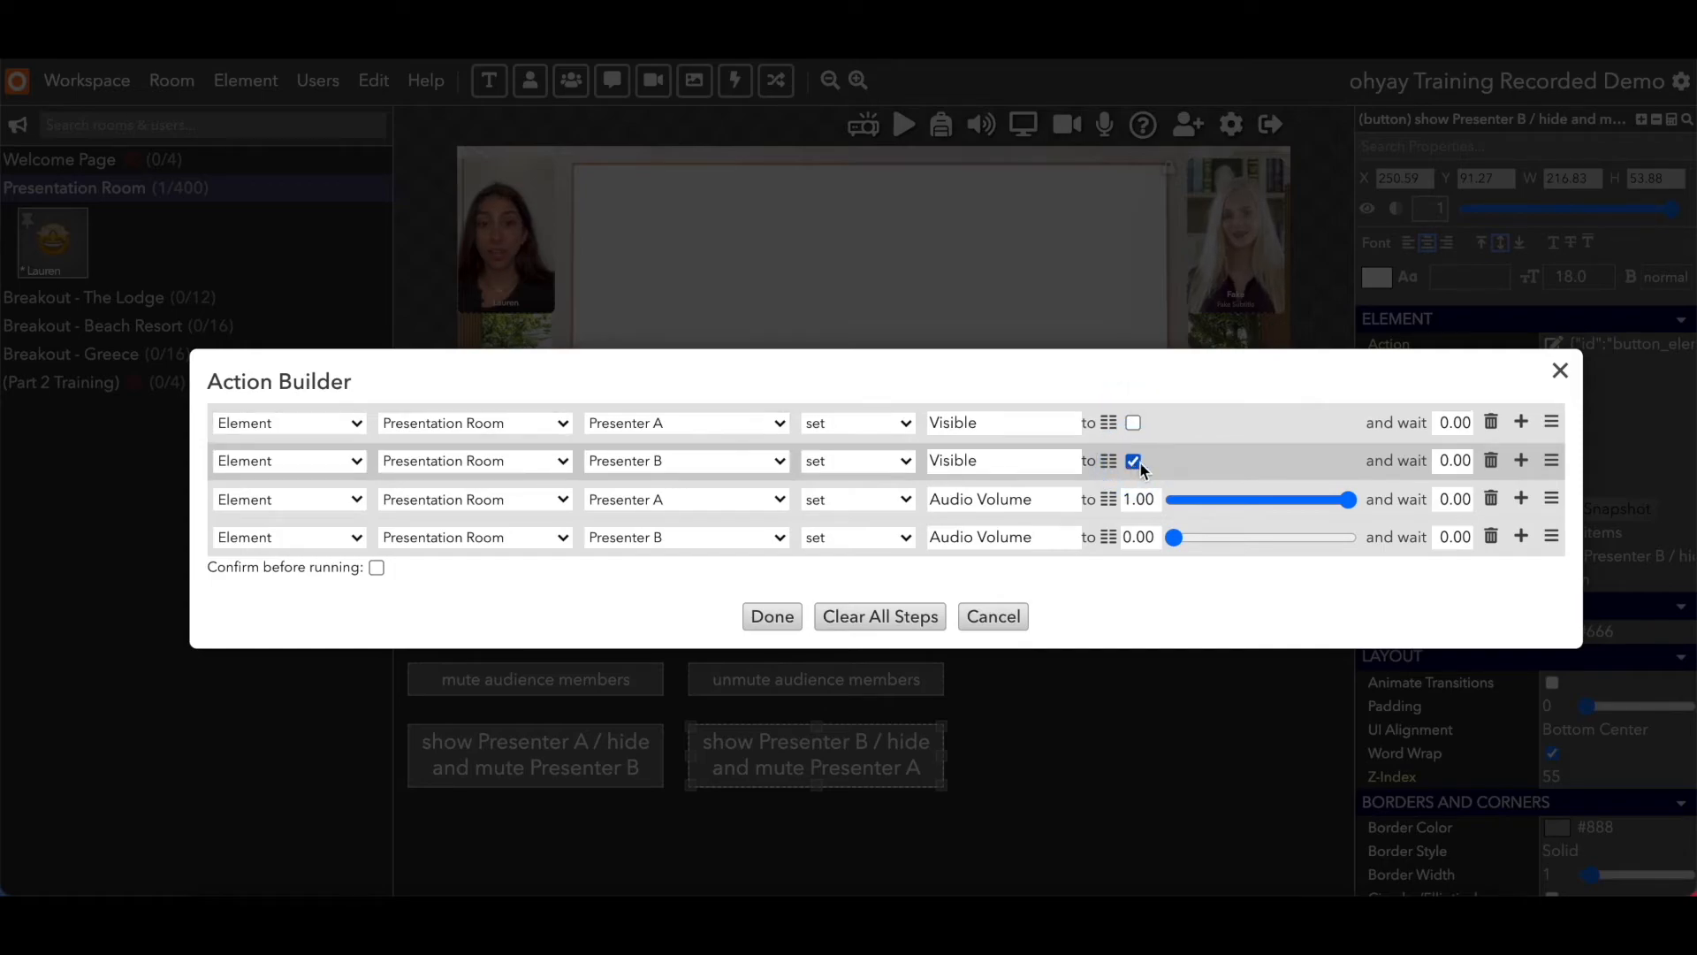
{"action": "left_click_drag", "start_coordinate": [1345, 500], "coordinate": [1370, 541]}
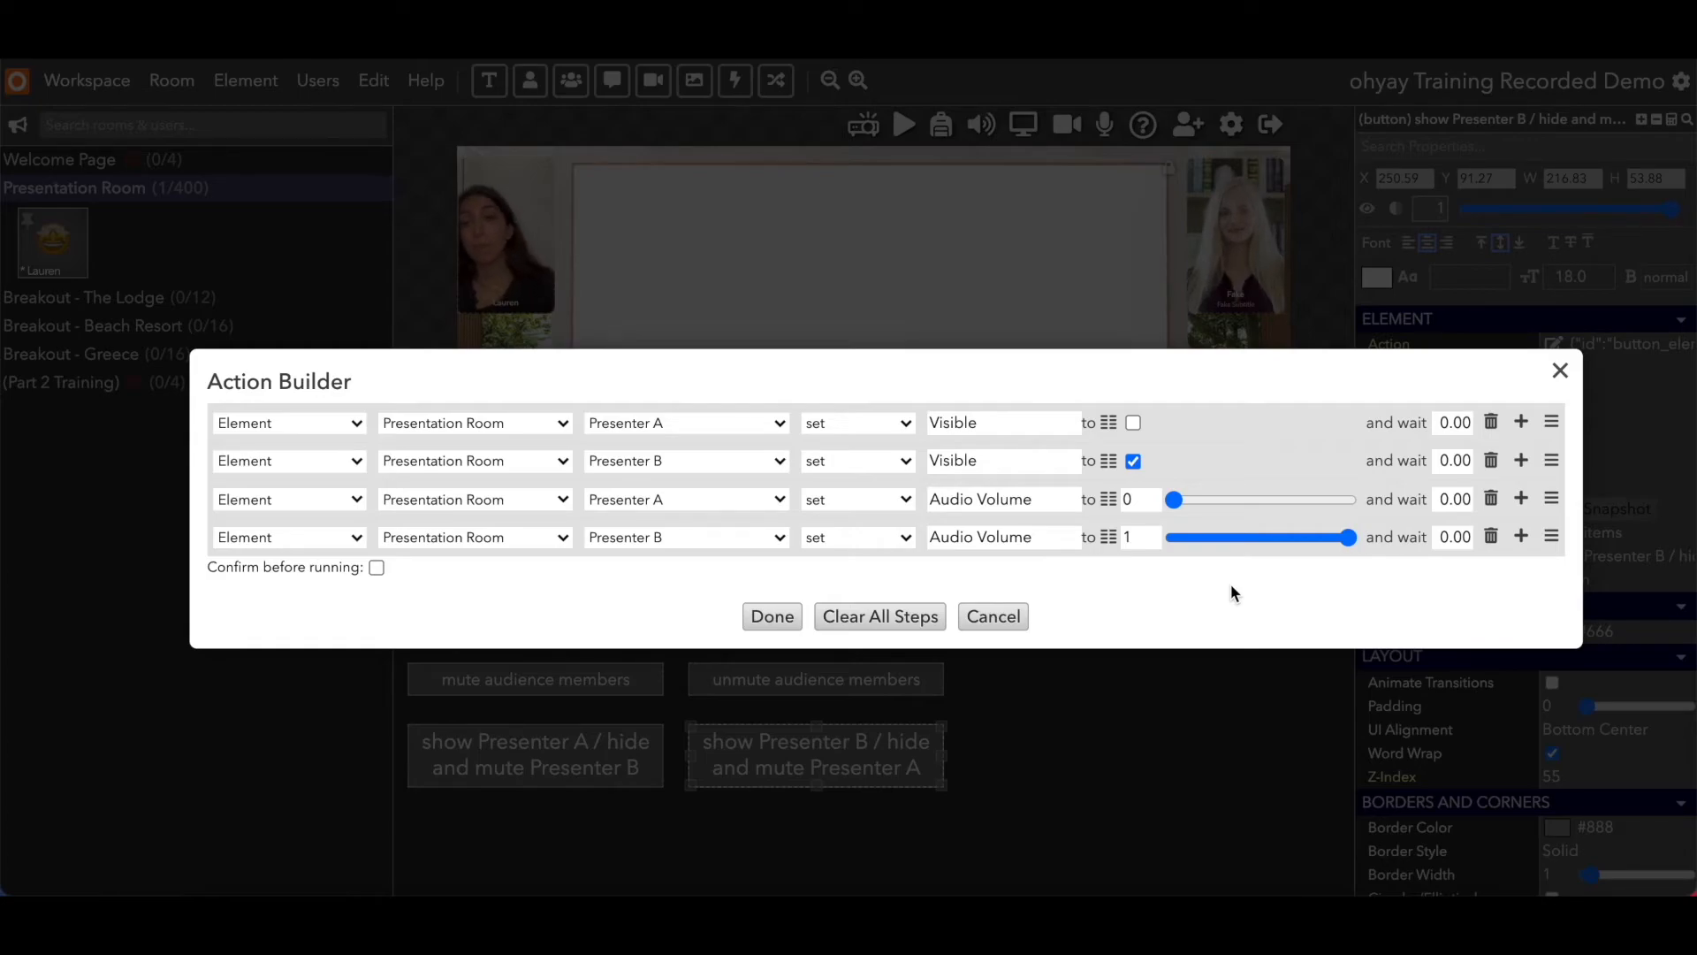
{"action": "left_click", "coordinate": [759, 619]}
{"action": "left_click", "coordinate": [1080, 747]}
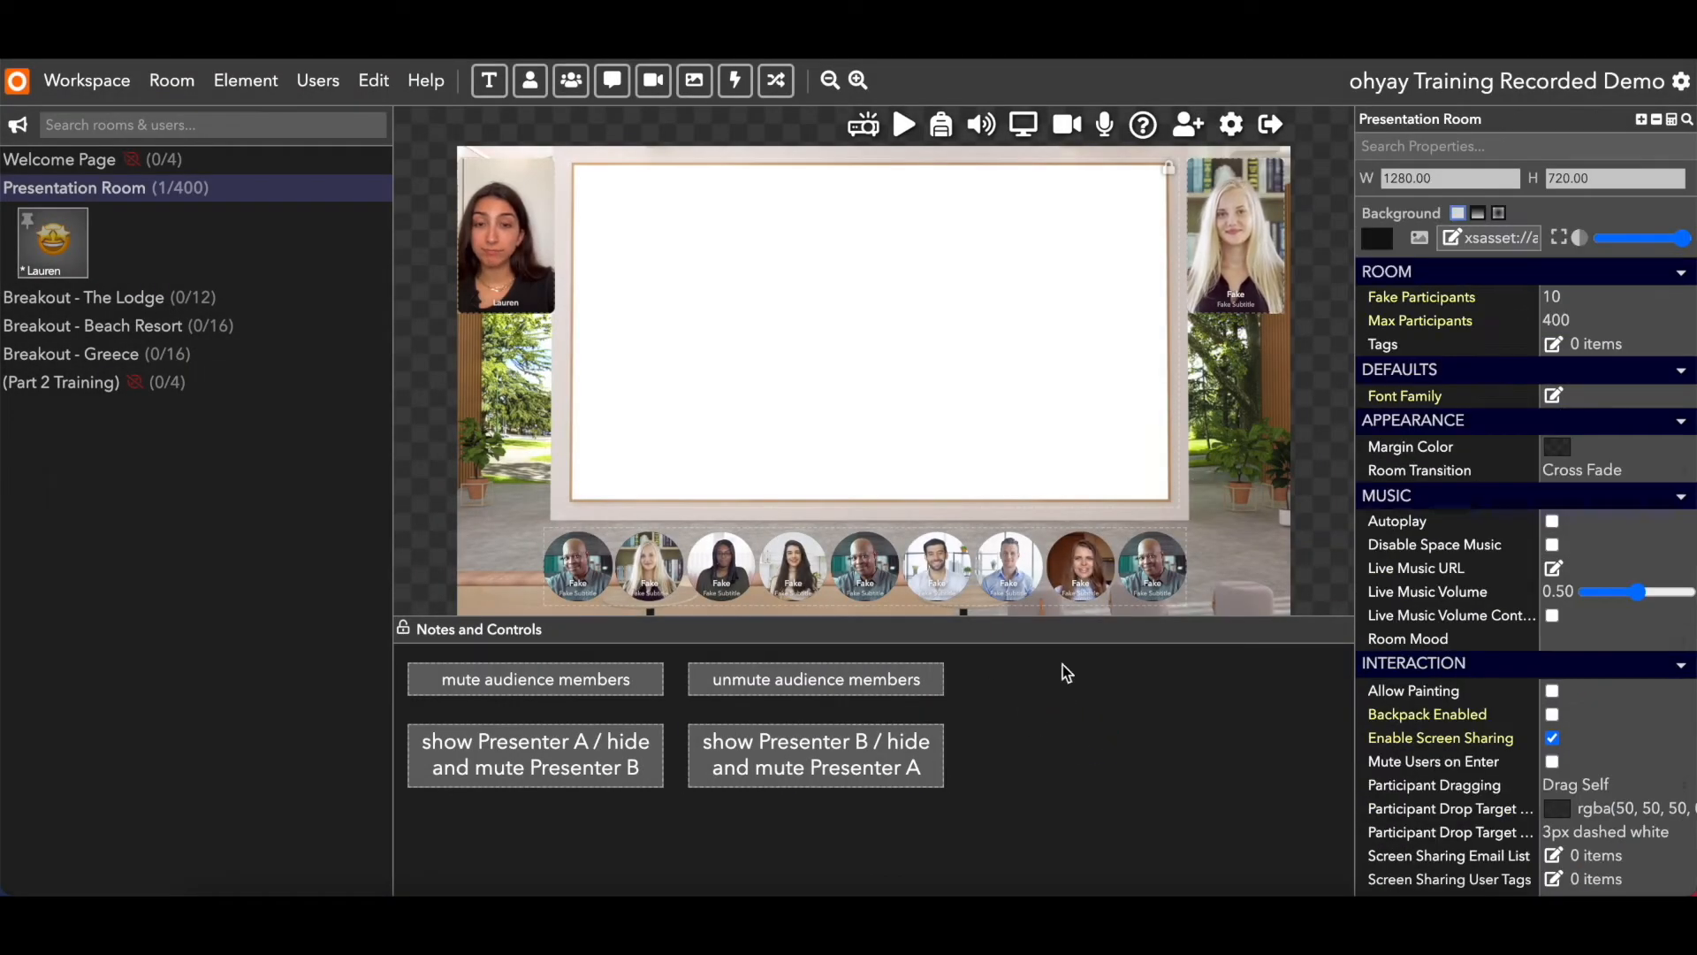
Leave editing mode, test the show Presenter A and show Presenter B buttons alternately, ending with Presenter A shown, and resume editing
{"action": "left_click", "coordinate": [864, 126]}
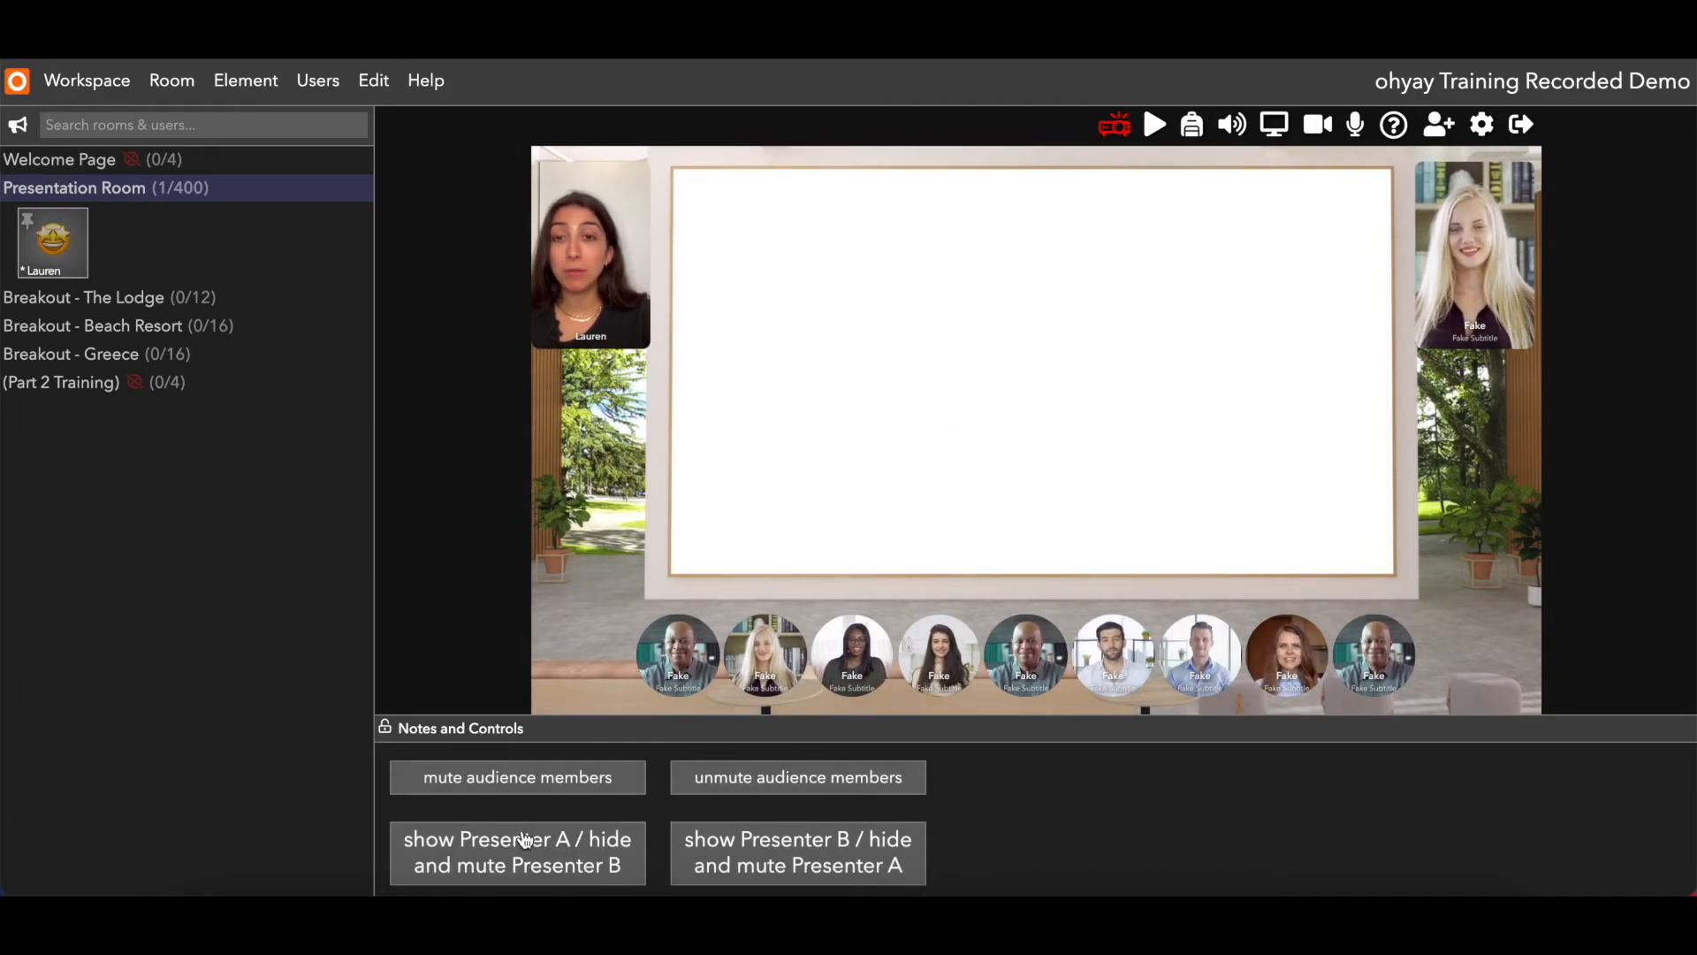
{"action": "left_click", "coordinate": [547, 856]}
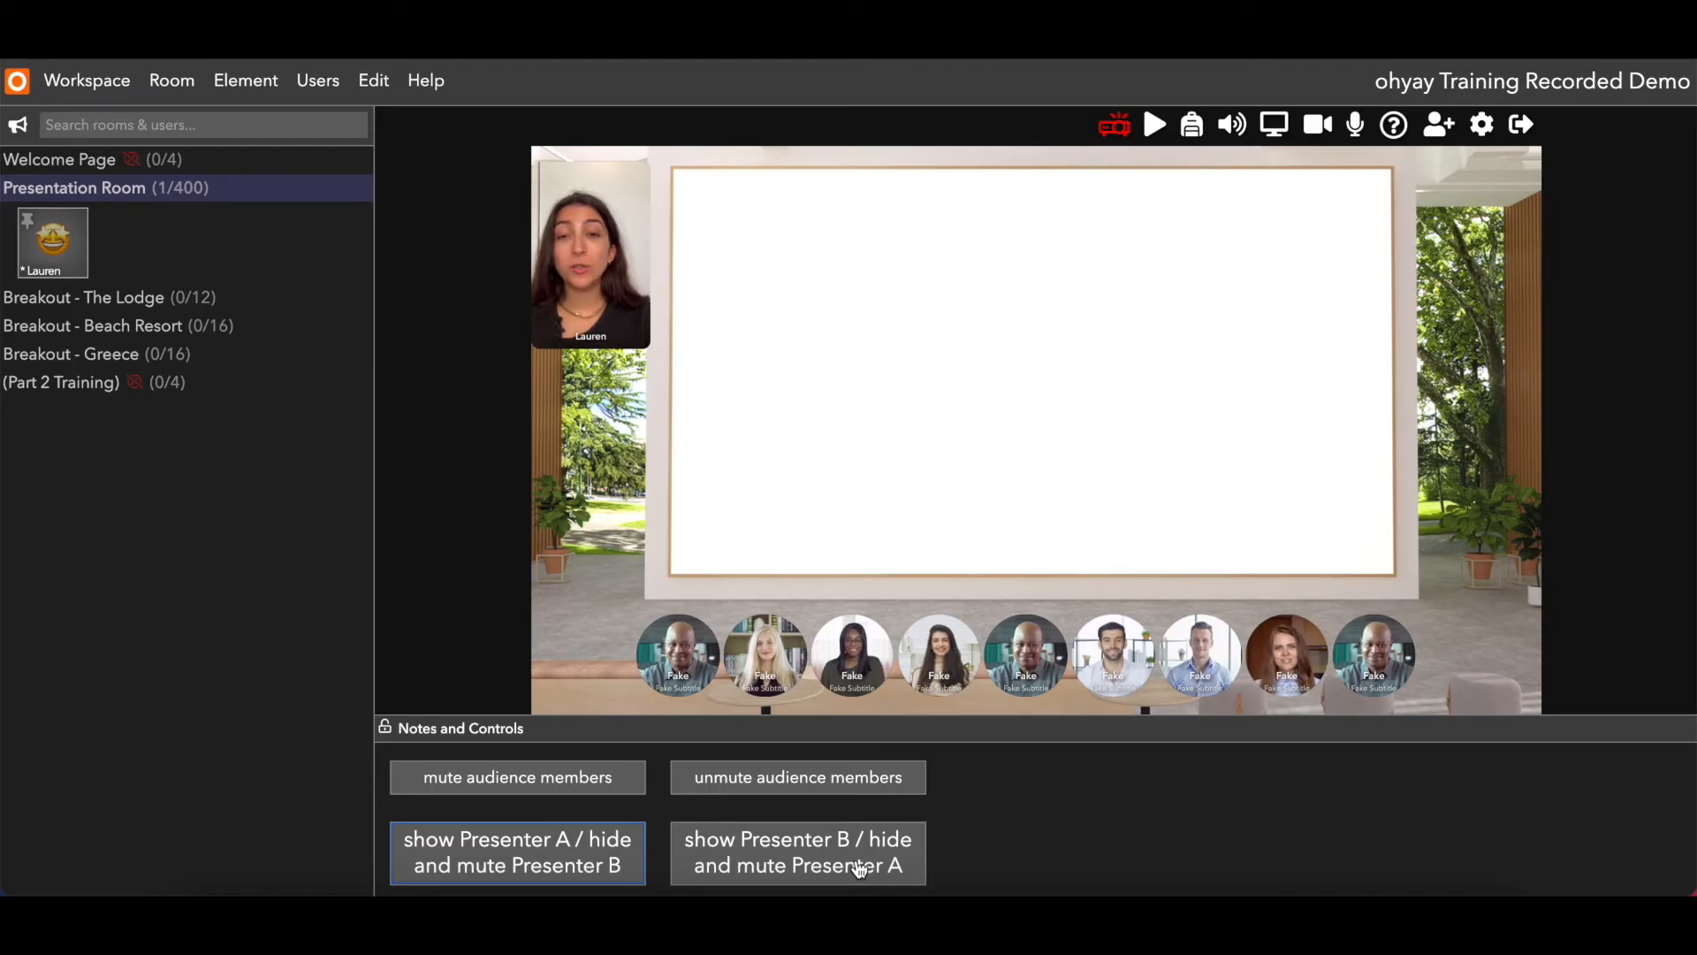
{"action": "left_click", "coordinate": [860, 868]}
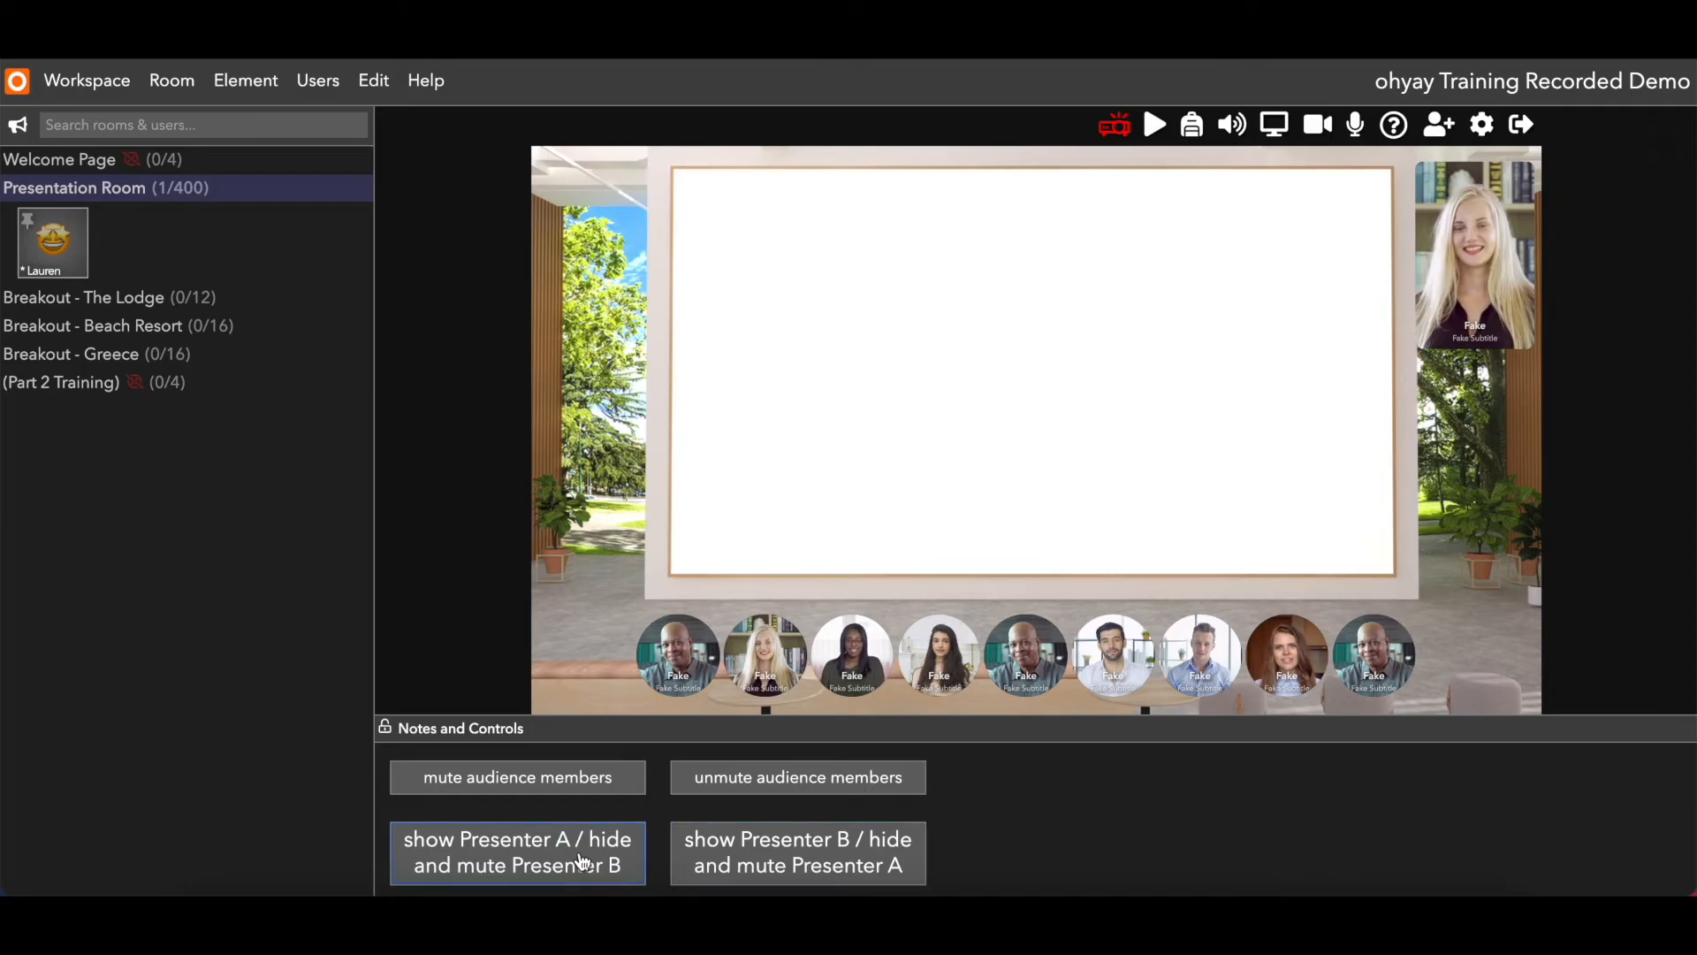
{"action": "left_click", "coordinate": [584, 860]}
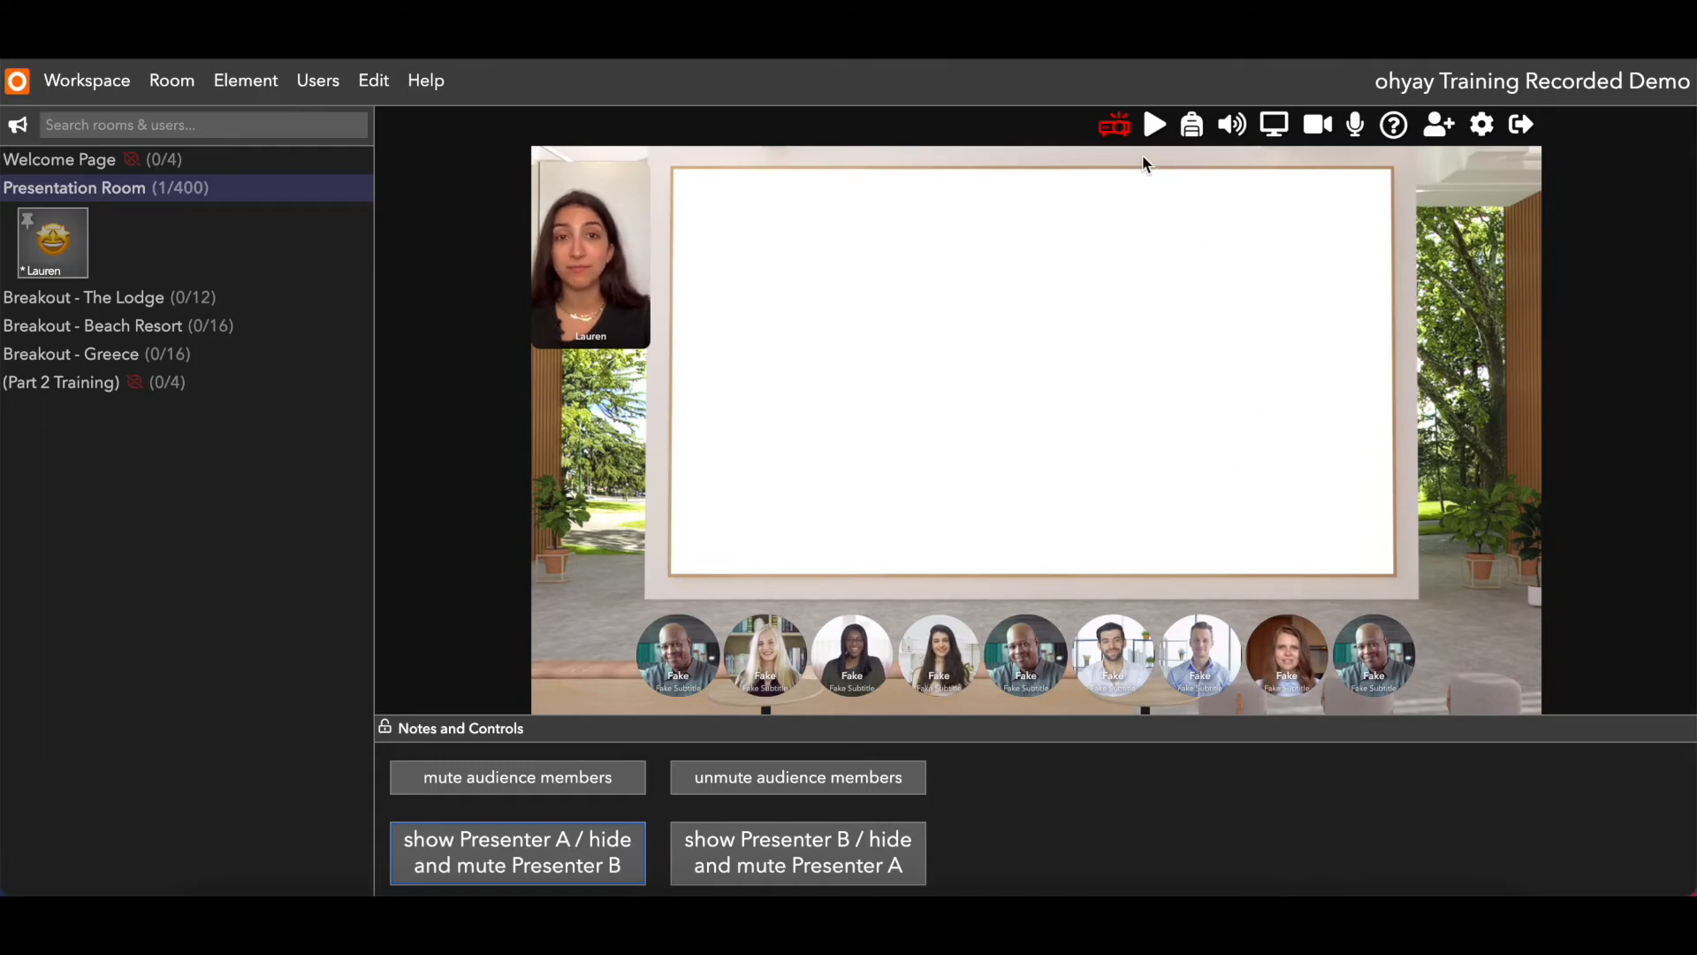
{"action": "left_click", "coordinate": [1115, 125]}
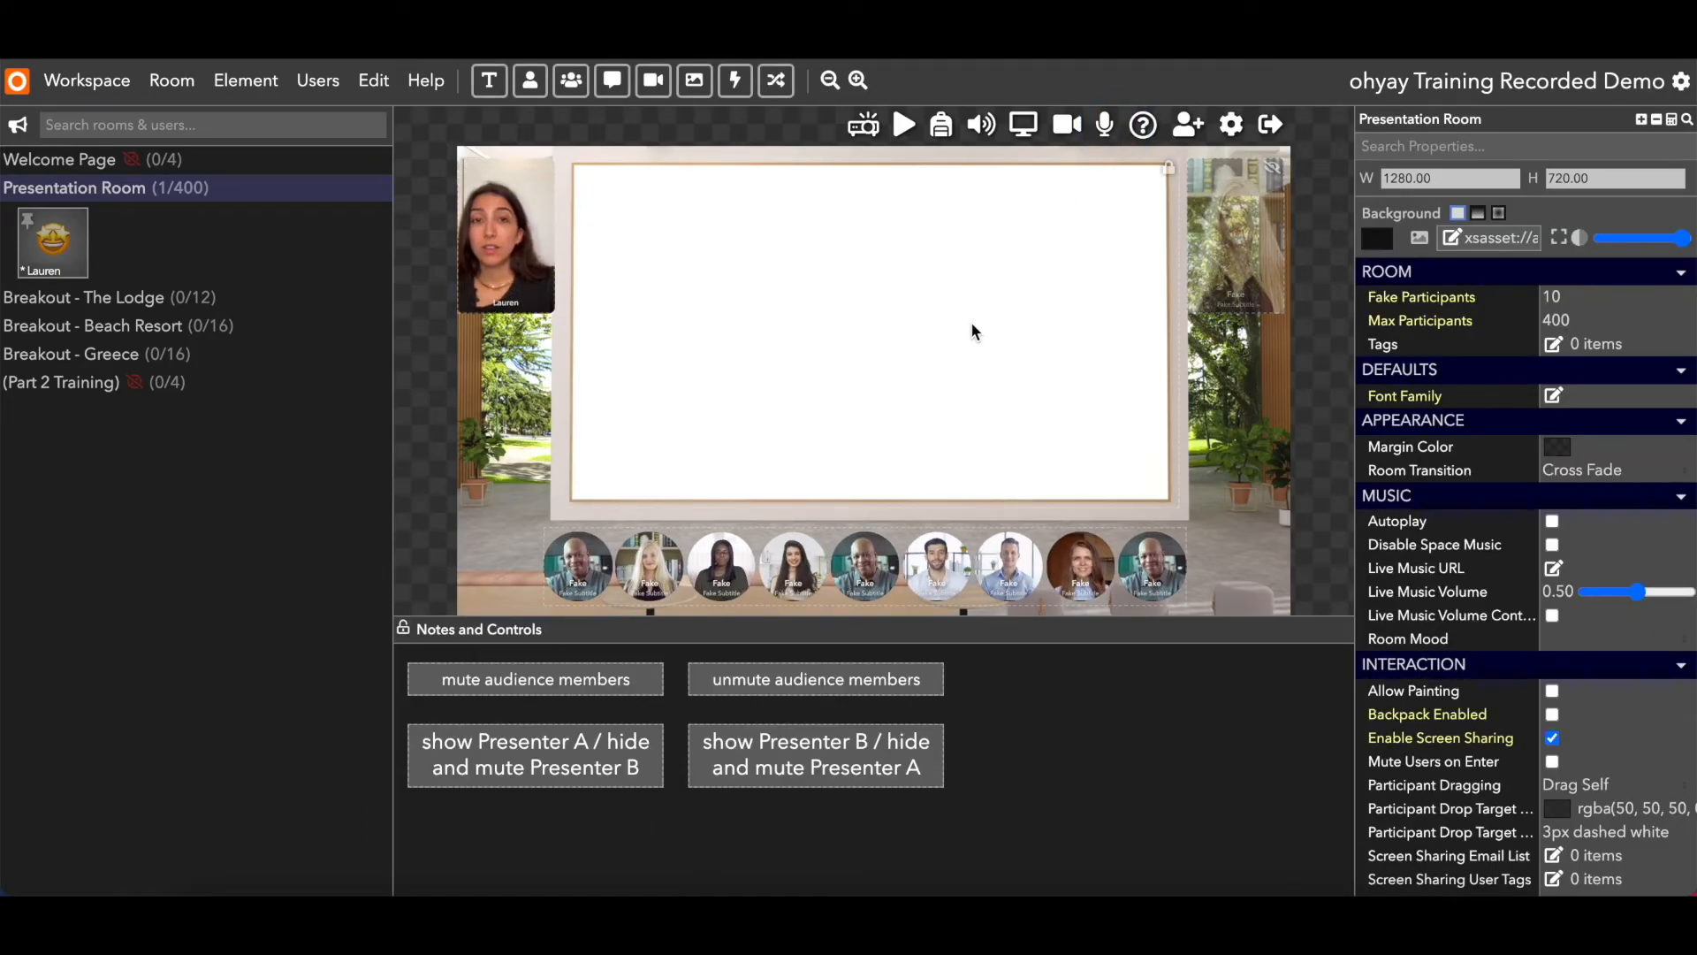
Check Presenter A's audio playback properties
{"action": "left_click", "coordinate": [617, 760]}
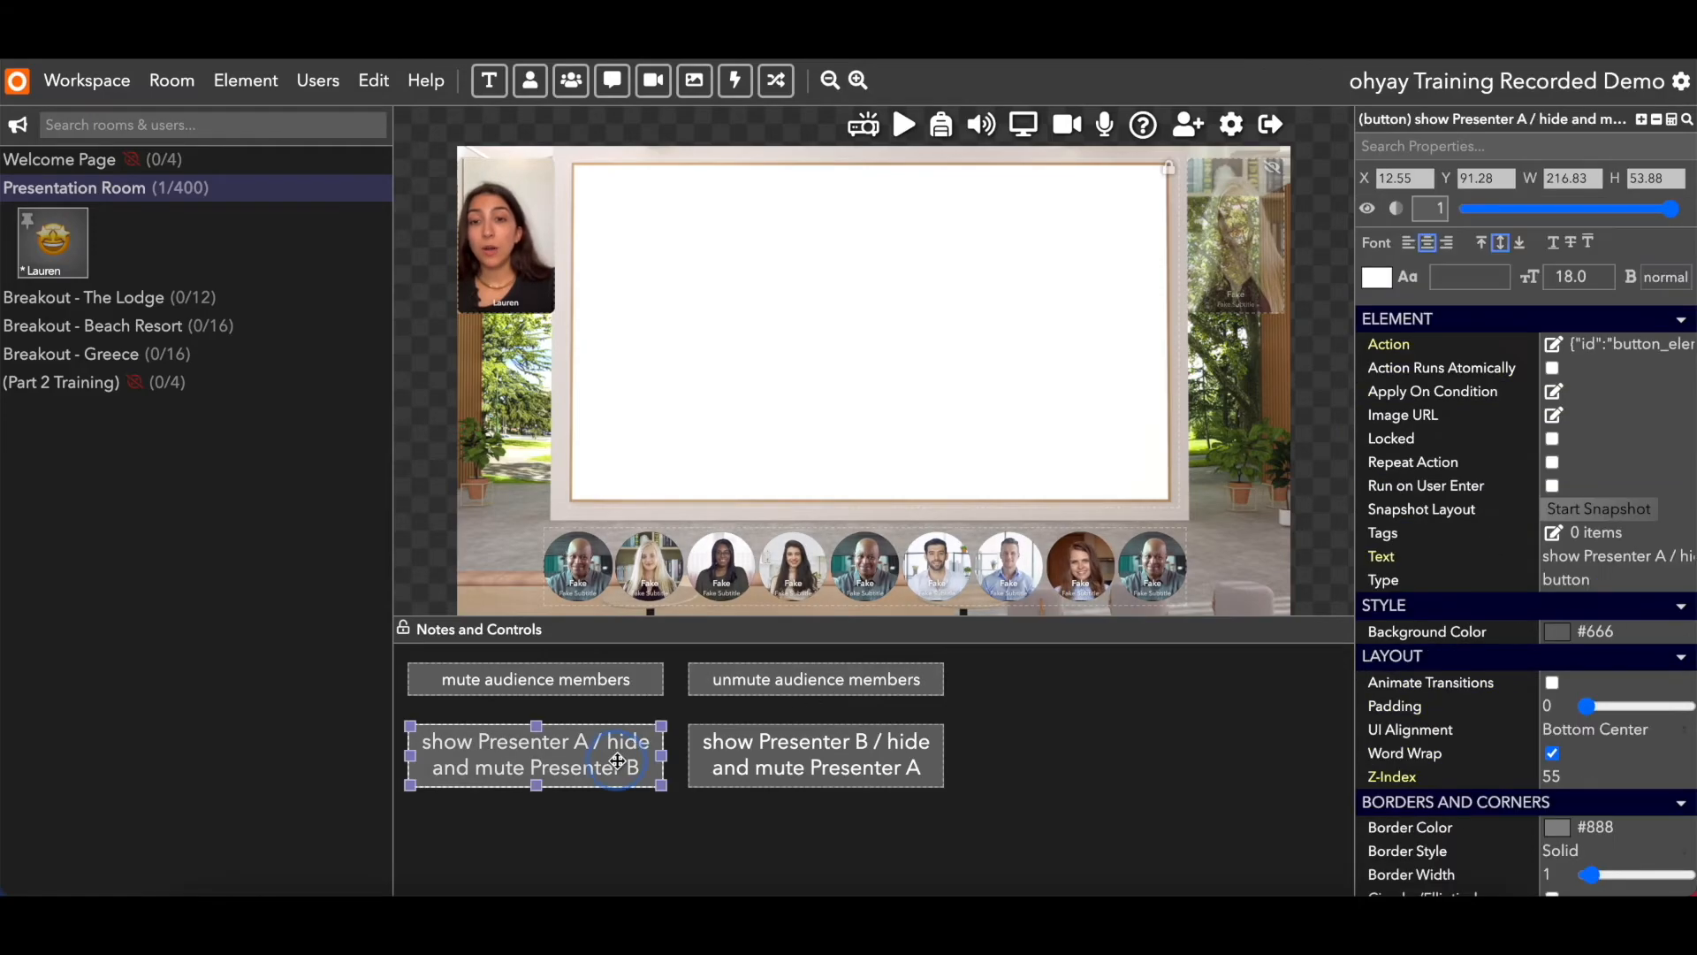
{"action": "left_click", "coordinate": [640, 845]}
{"action": "left_click", "coordinate": [539, 269]}
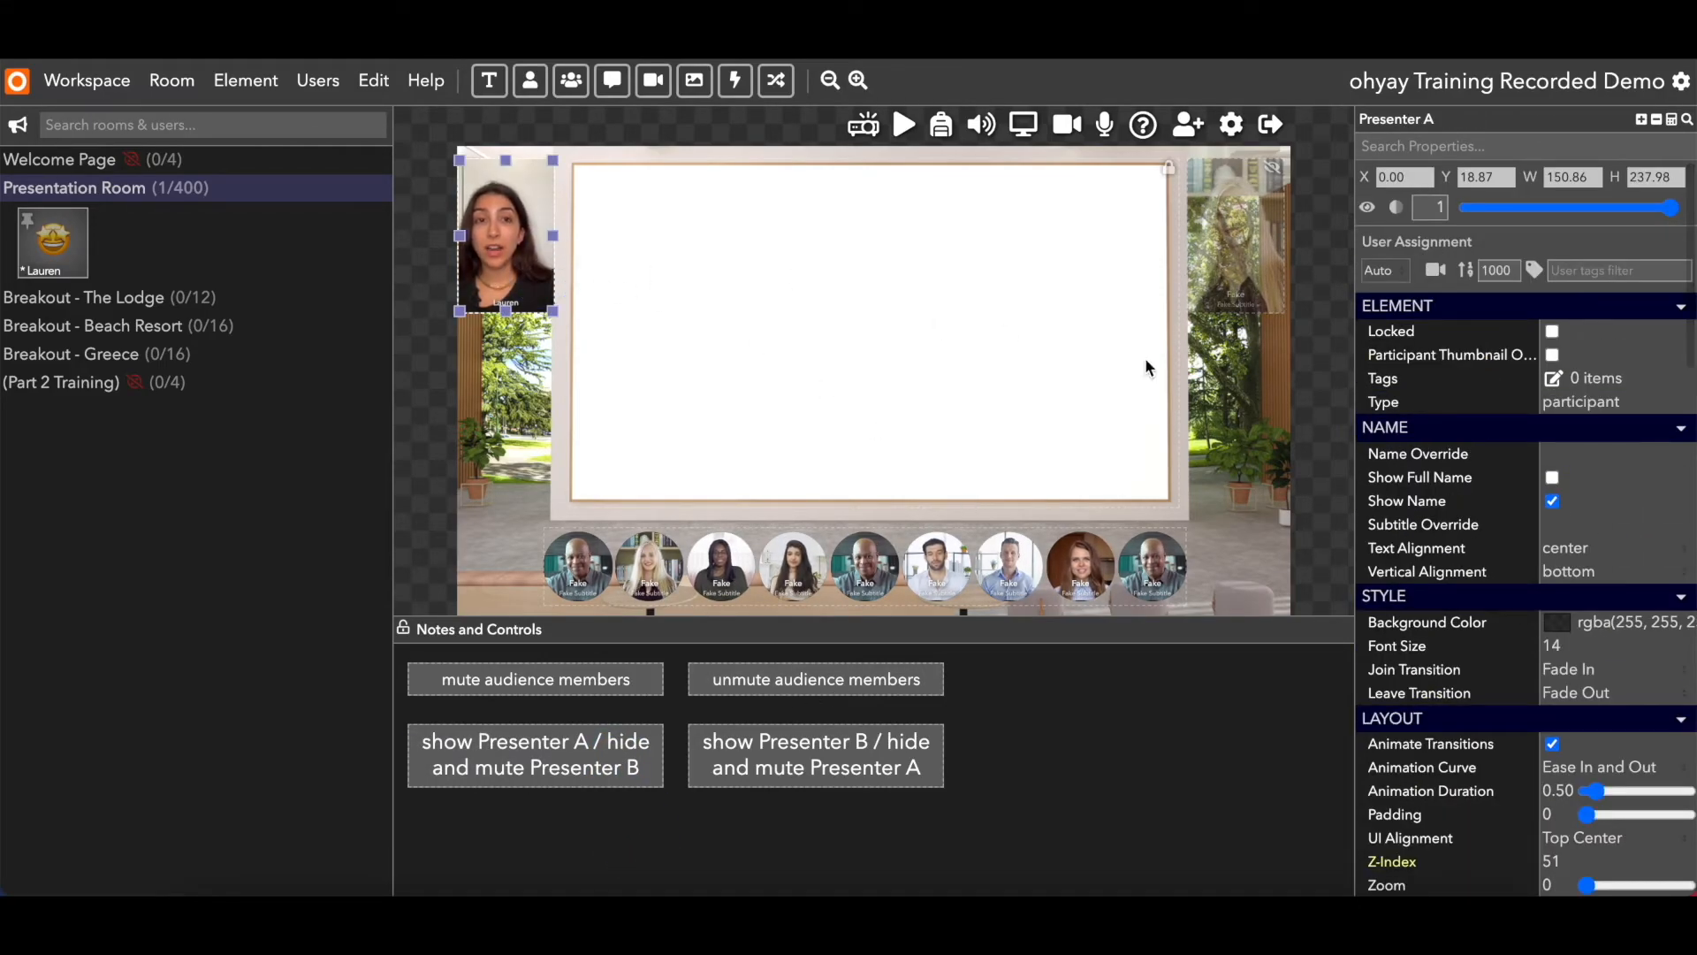
{"action": "scroll", "coordinate": [1482, 512], "scroll_direction": "down", "scroll_amount": 7}
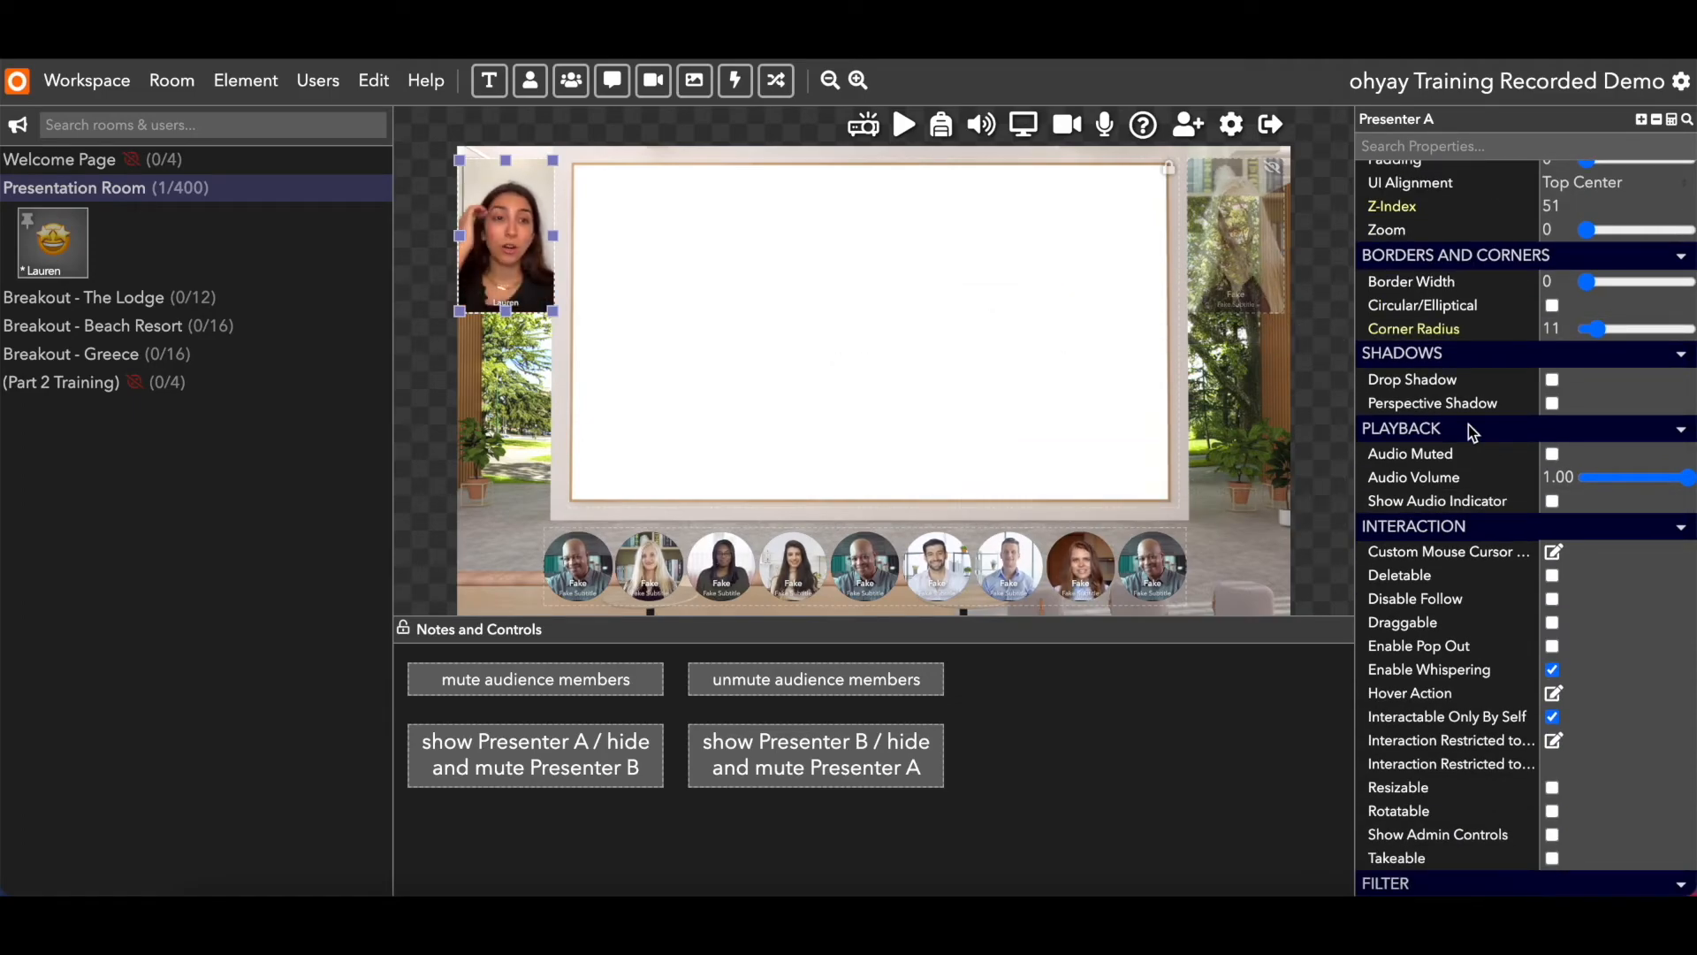
{"action": "scroll", "coordinate": [1472, 477], "scroll_direction": "up", "scroll_amount": 7}
{"action": "left_click", "coordinate": [852, 369]}
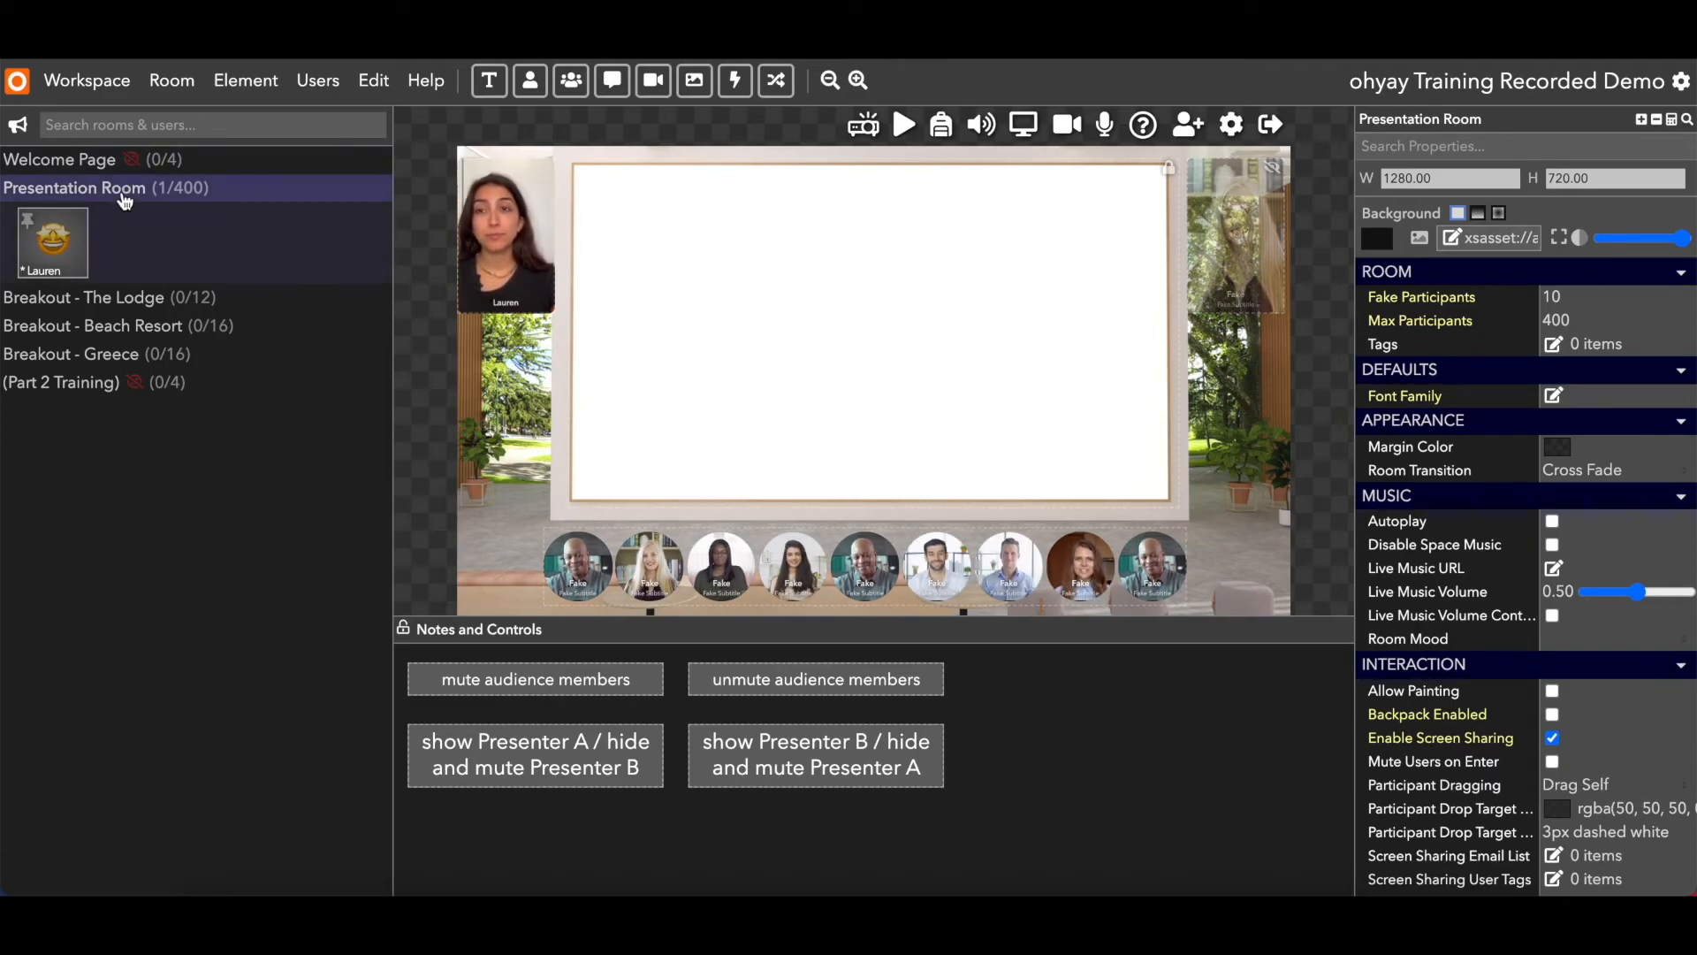
Set the Presentation Room's Fake Participants to 0 and check the emptied Presenter B and audience elements
{"action": "left_click", "coordinate": [1591, 297]}
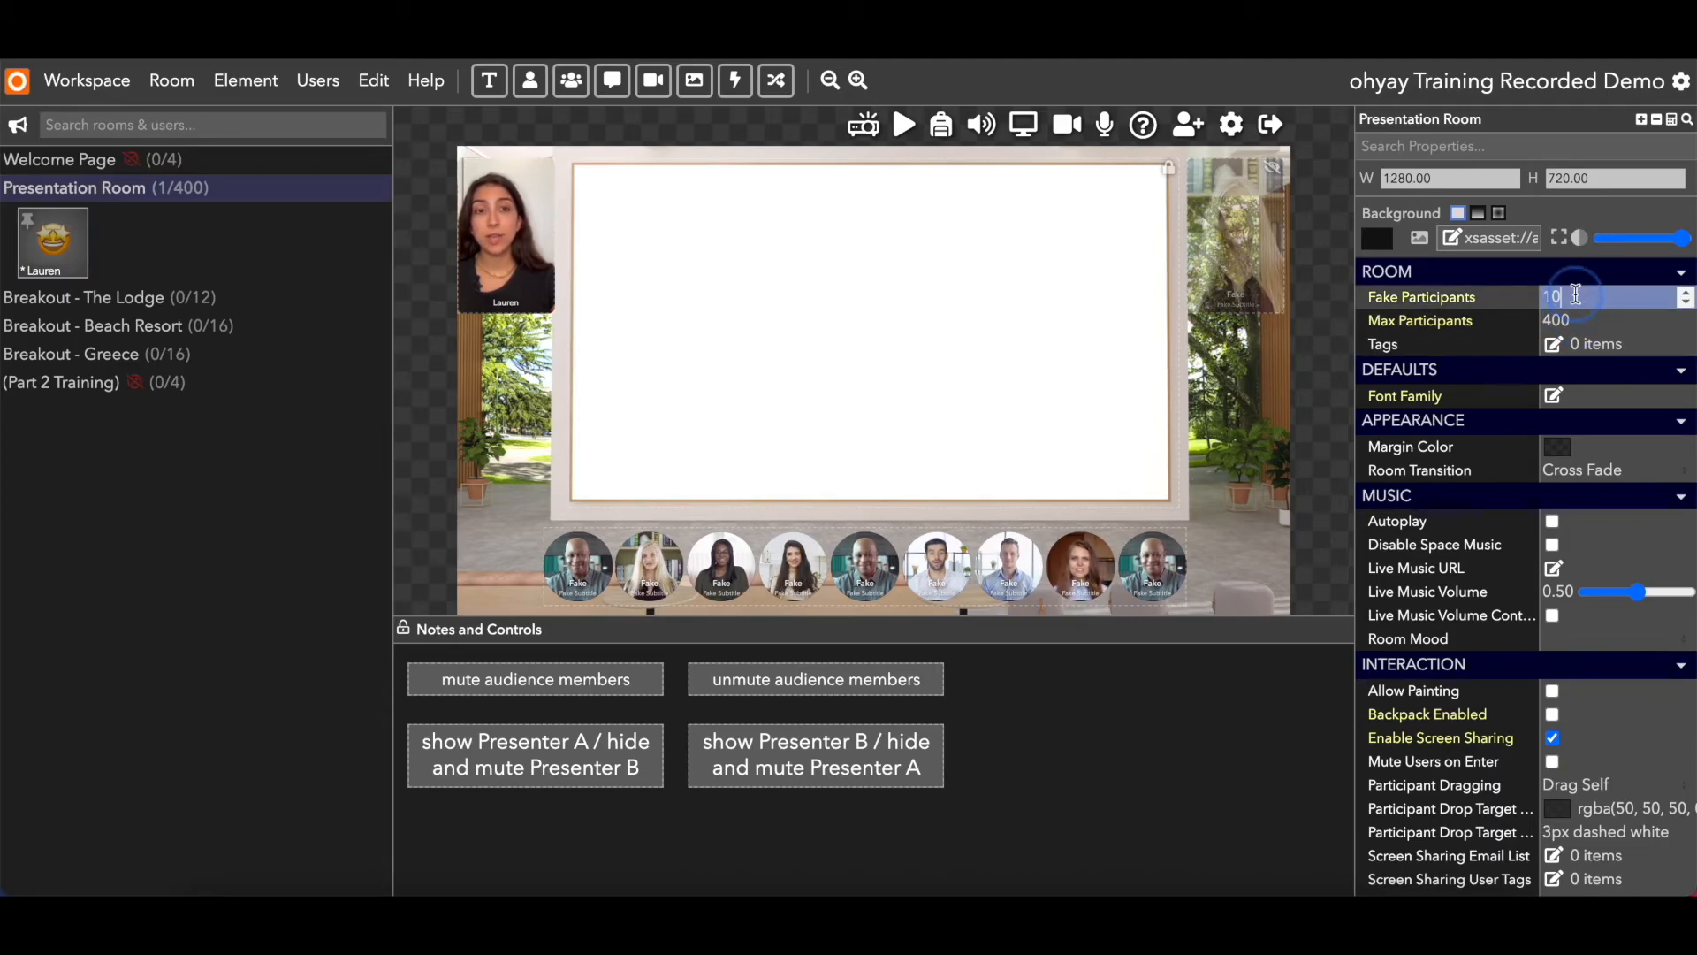
{"action": "type", "text": "0"}
{"action": "key", "text": "Return"}
{"action": "left_click", "coordinate": [1250, 260]}
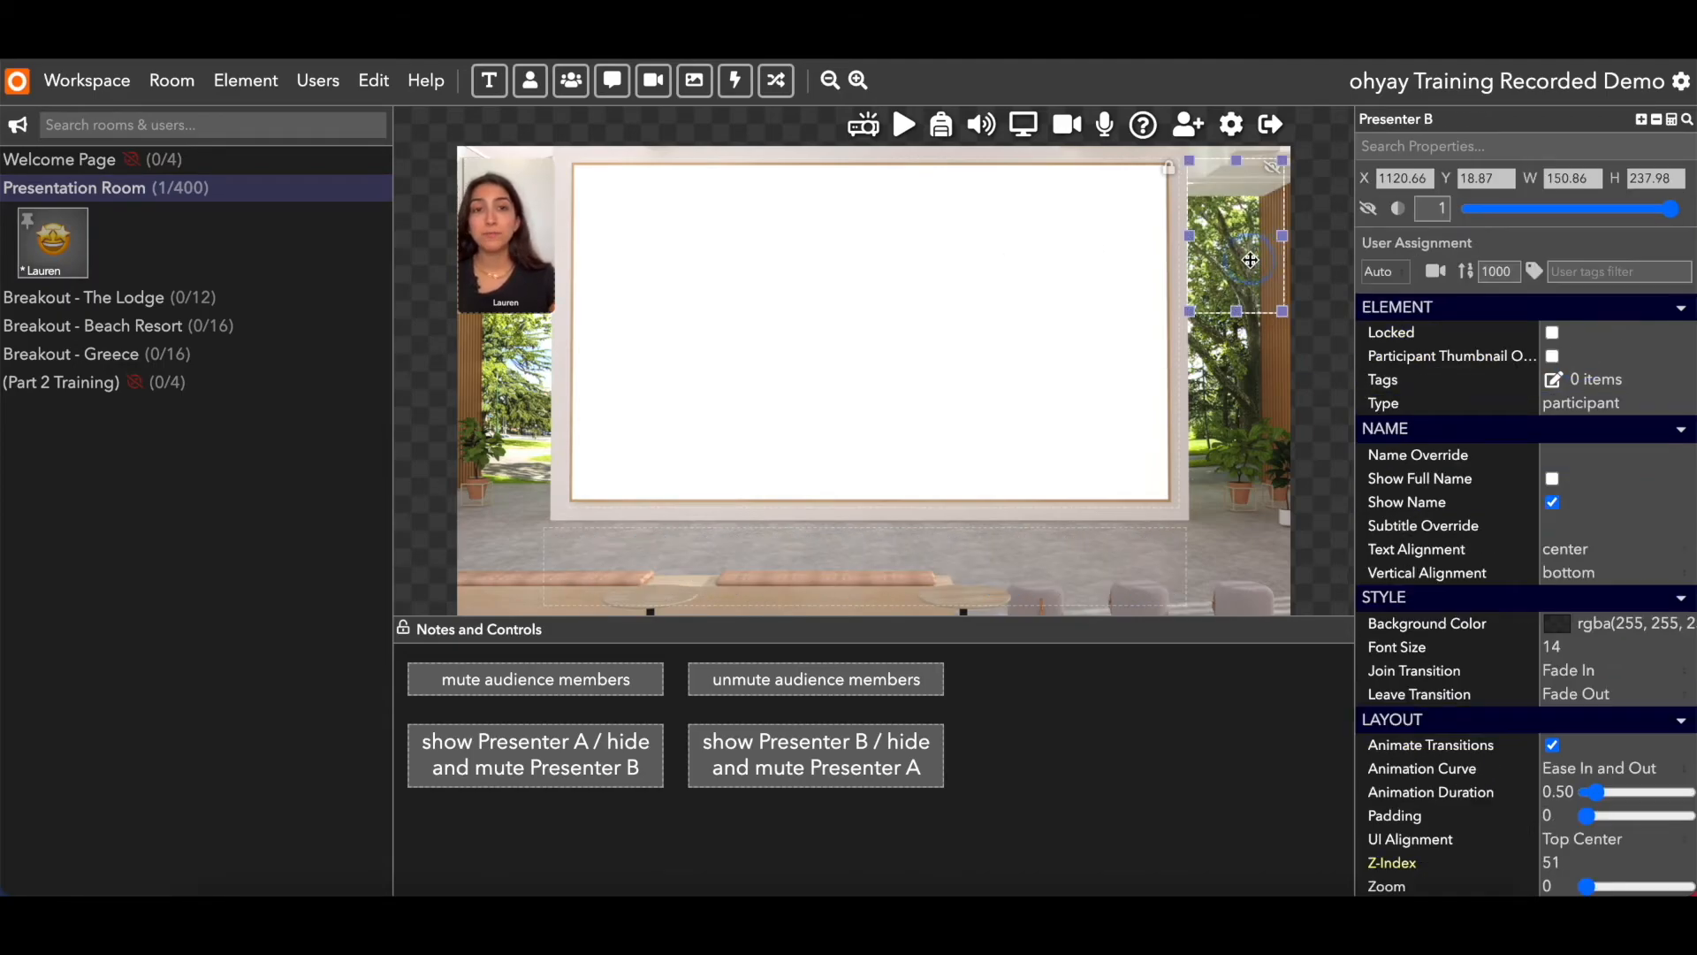
{"action": "key", "text": "Escape"}
{"action": "left_click", "coordinate": [902, 560]}
{"action": "key", "text": "Escape"}
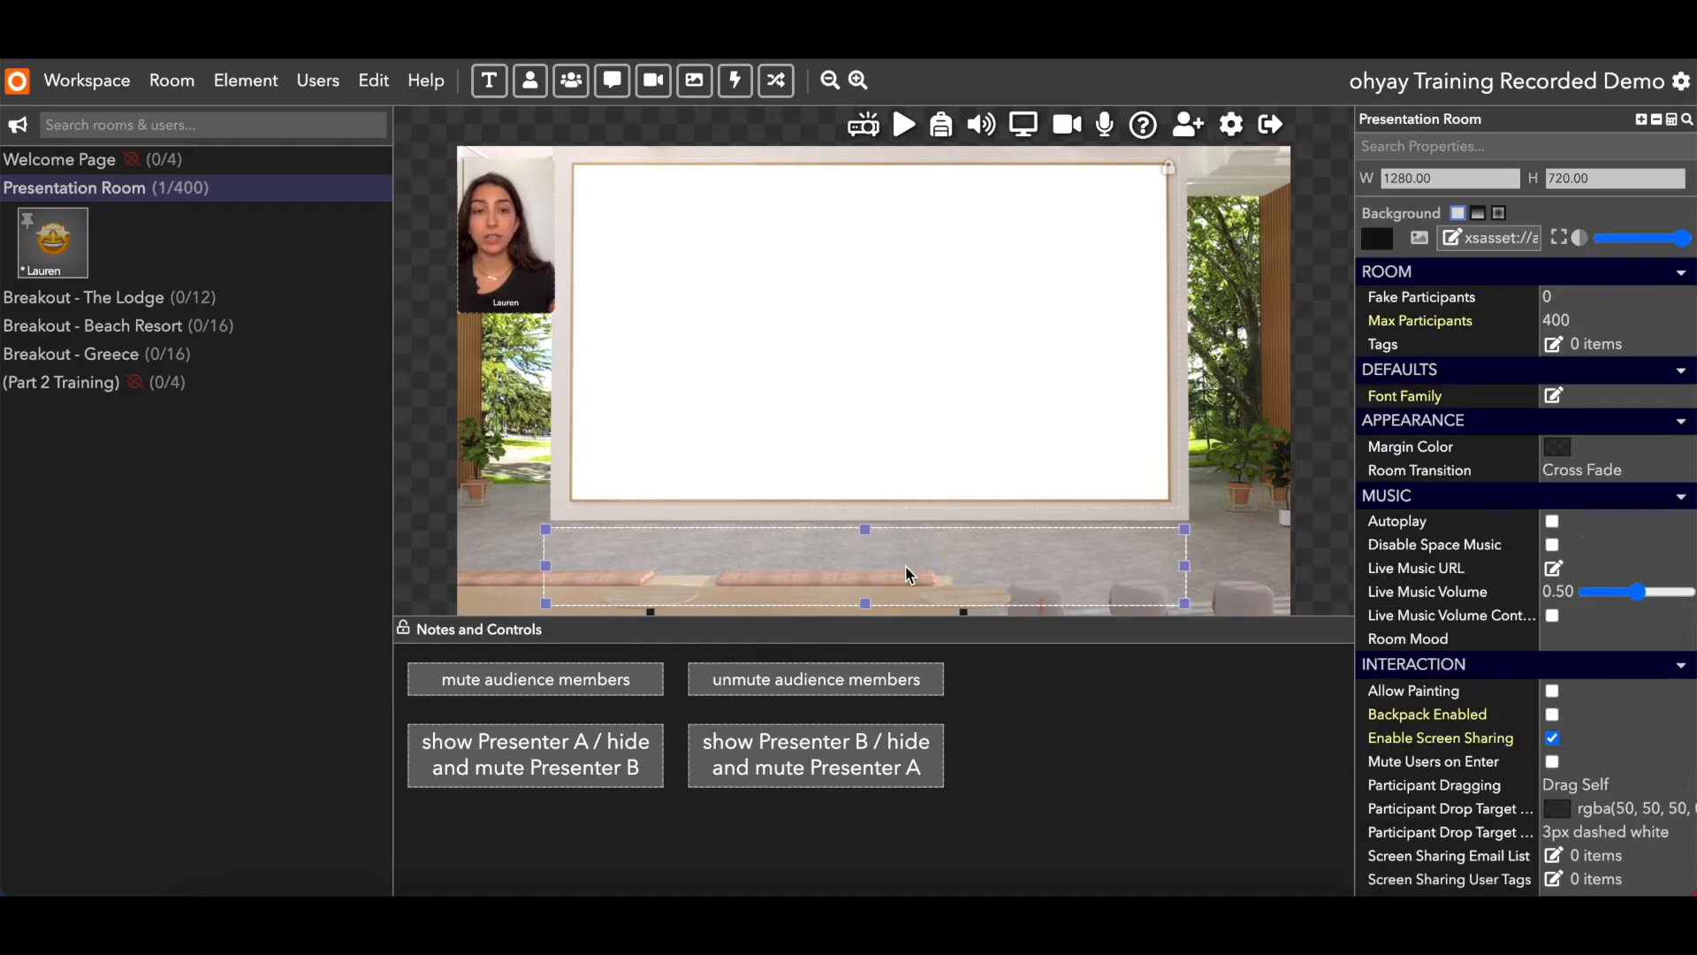
Try Presenter A enlarged to about 413 by 404 on the whiteboard, and return it to the room's upper-left corner at about 147 by 197
{"action": "left_click", "coordinate": [536, 224]}
{"action": "left_click_drag", "start_coordinate": [536, 224], "coordinate": [864, 271]}
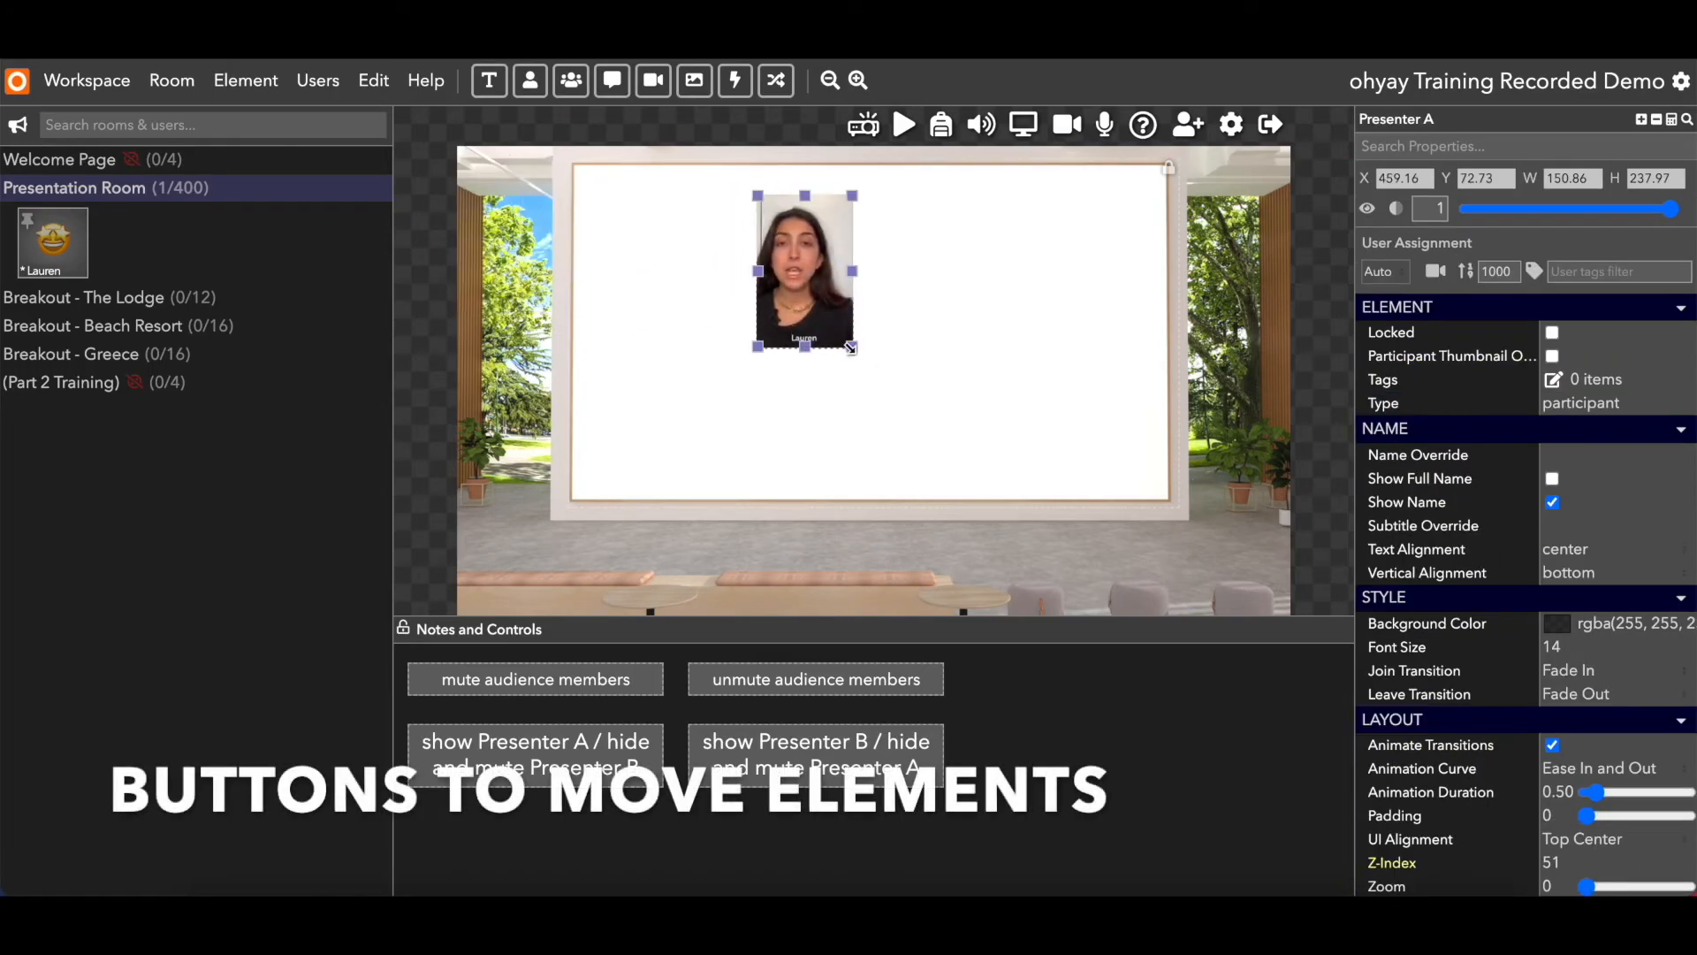
{"action": "left_click_drag", "start_coordinate": [916, 375], "coordinate": [894, 413]}
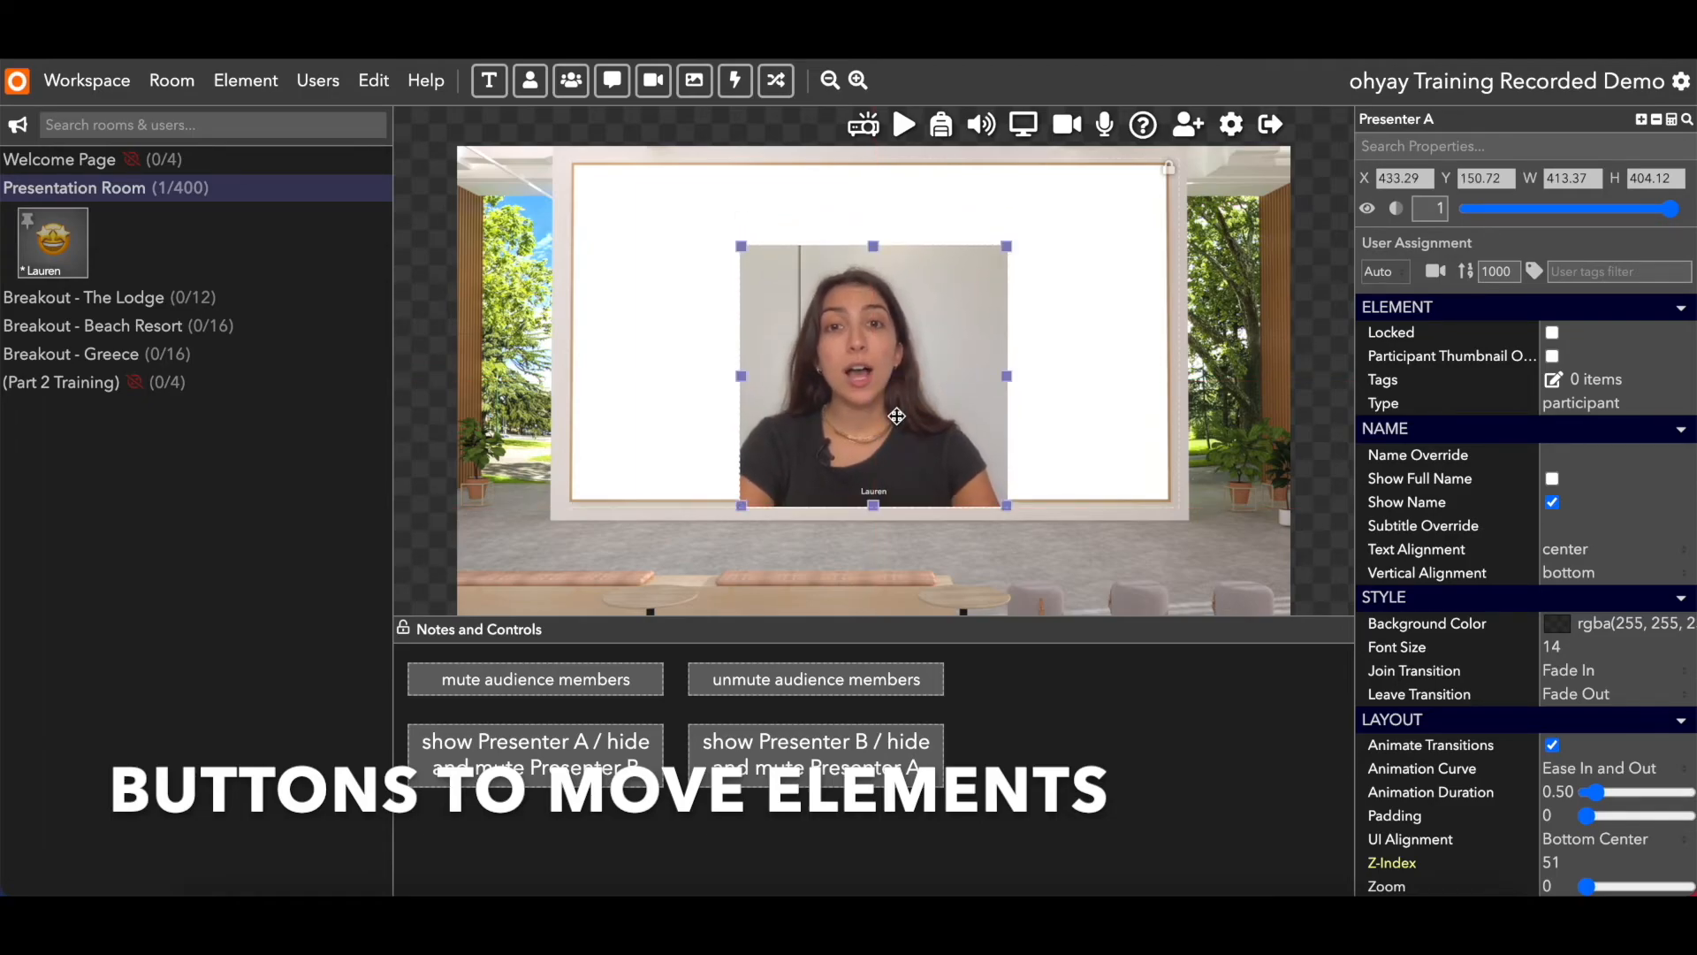
{"action": "left_click", "coordinate": [1054, 407]}
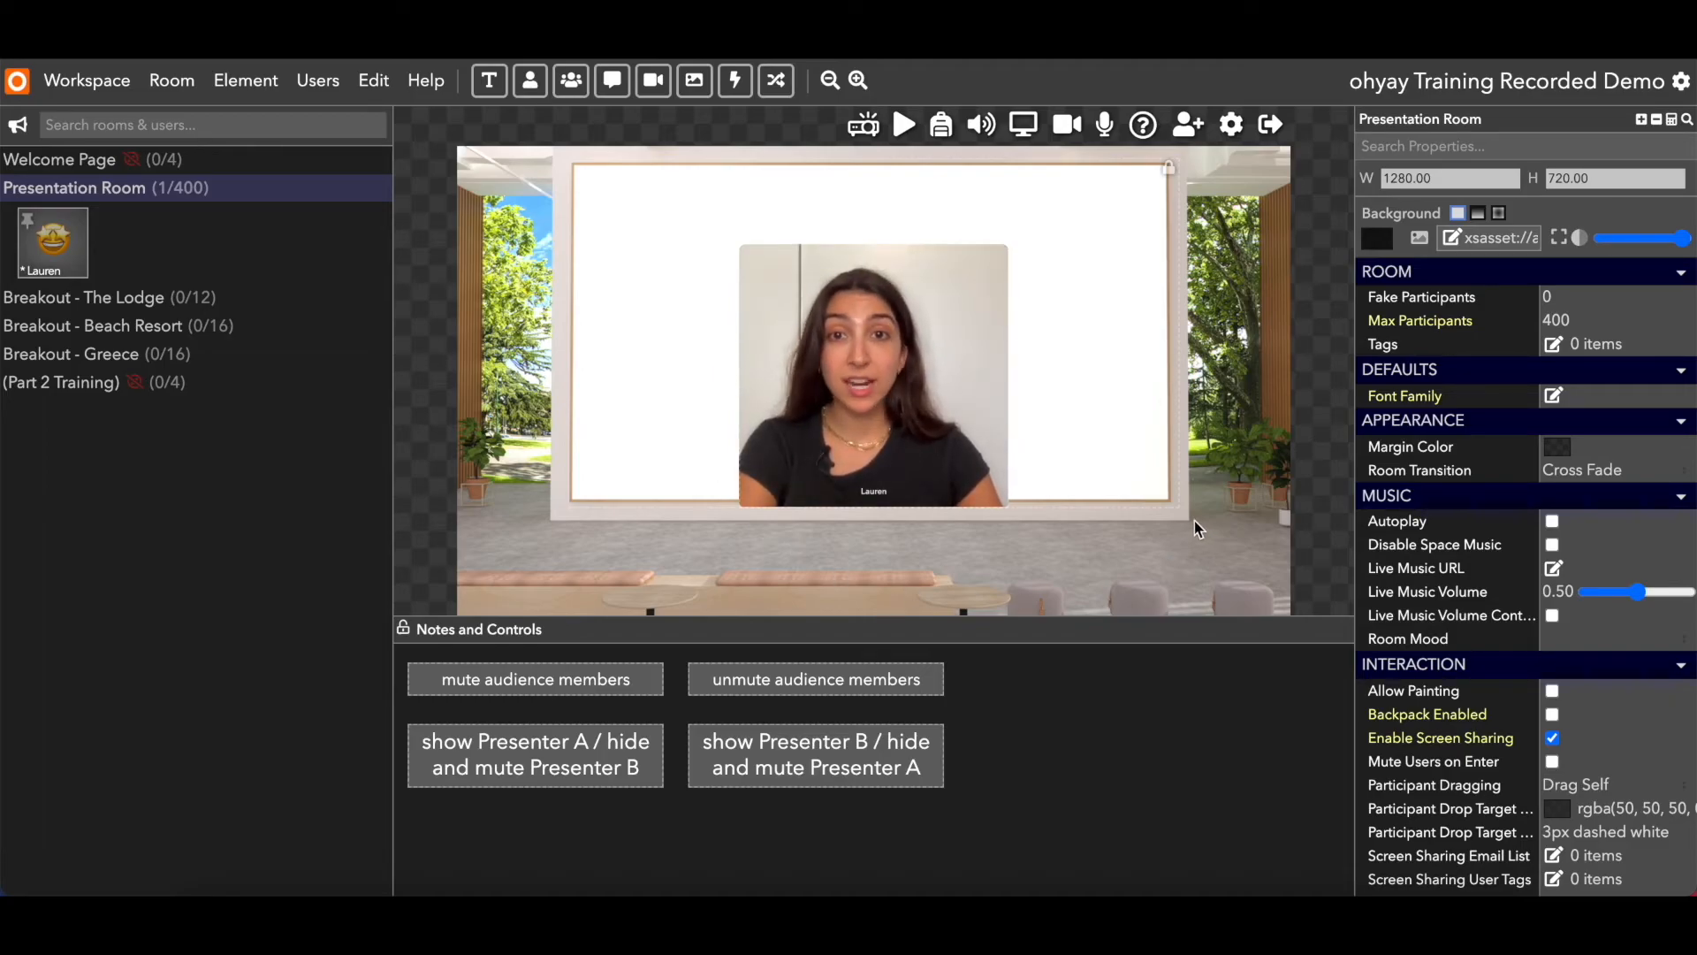
{"action": "left_click_drag", "start_coordinate": [905, 408], "coordinate": [626, 323]}
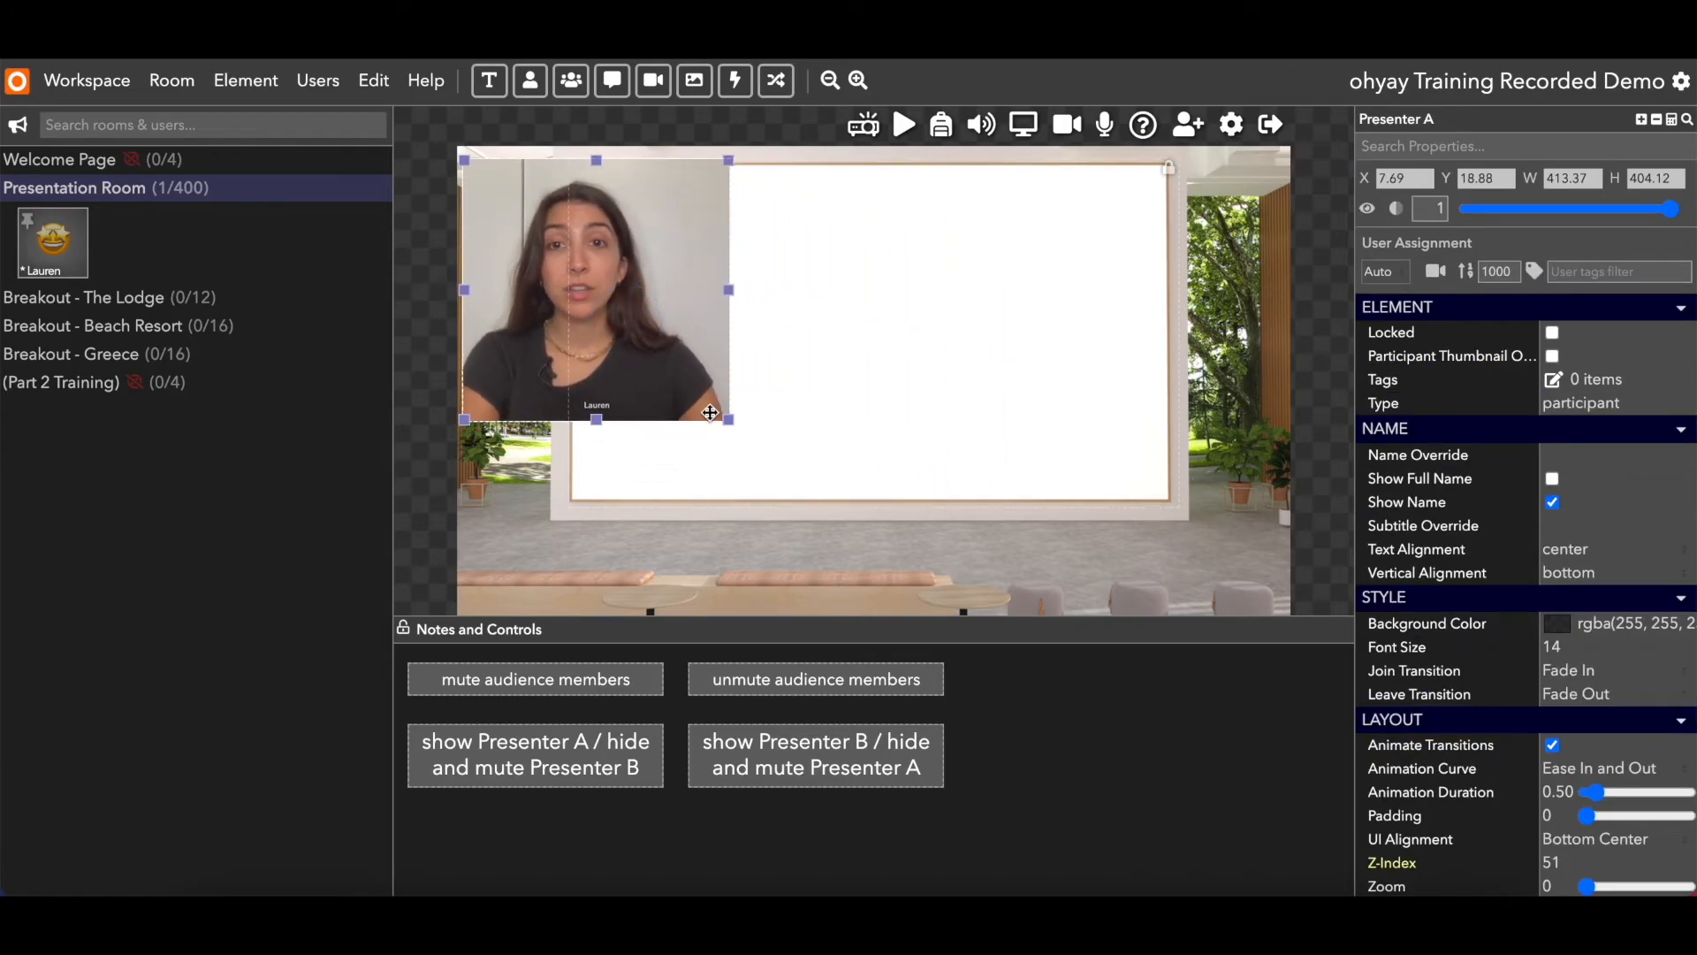
{"action": "left_click_drag", "start_coordinate": [728, 420], "coordinate": [556, 287]}
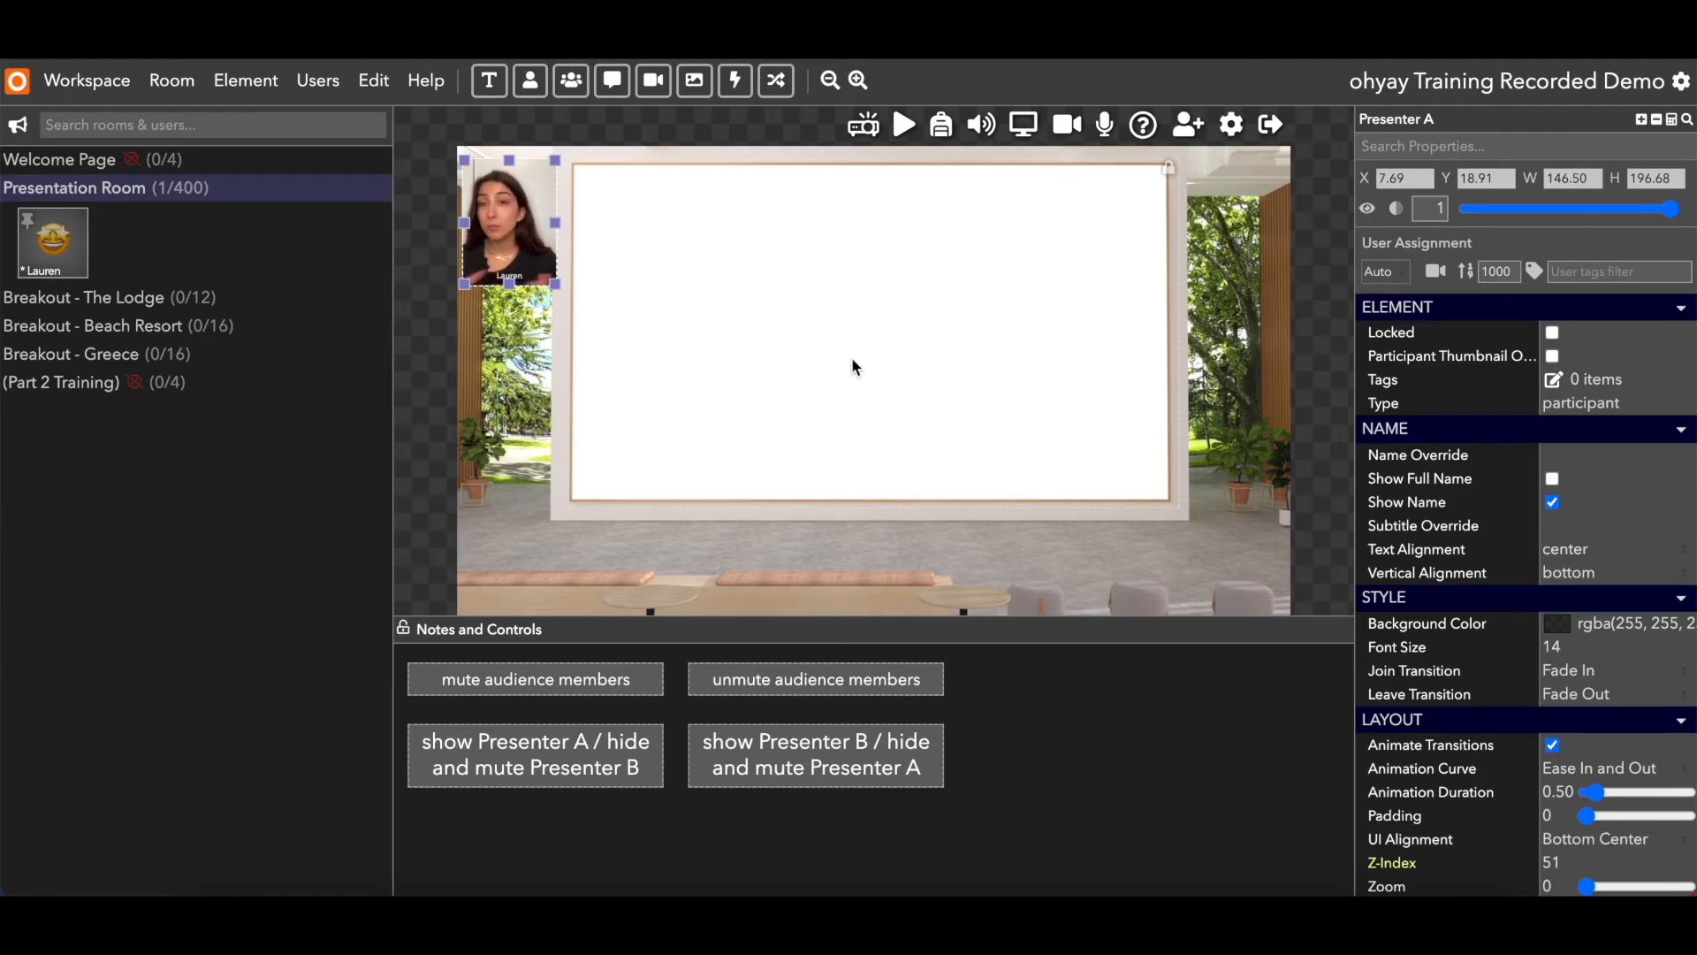
Try Presenter A centered on the whiteboard at about 479 by 438, and move it back to the upper-left corner at about 142 by 204
{"action": "left_click_drag", "start_coordinate": [521, 221], "coordinate": [775, 240]}
{"action": "left_click_drag", "start_coordinate": [813, 310], "coordinate": [1022, 471]}
{"action": "left_click_drag", "start_coordinate": [925, 386], "coordinate": [928, 385]}
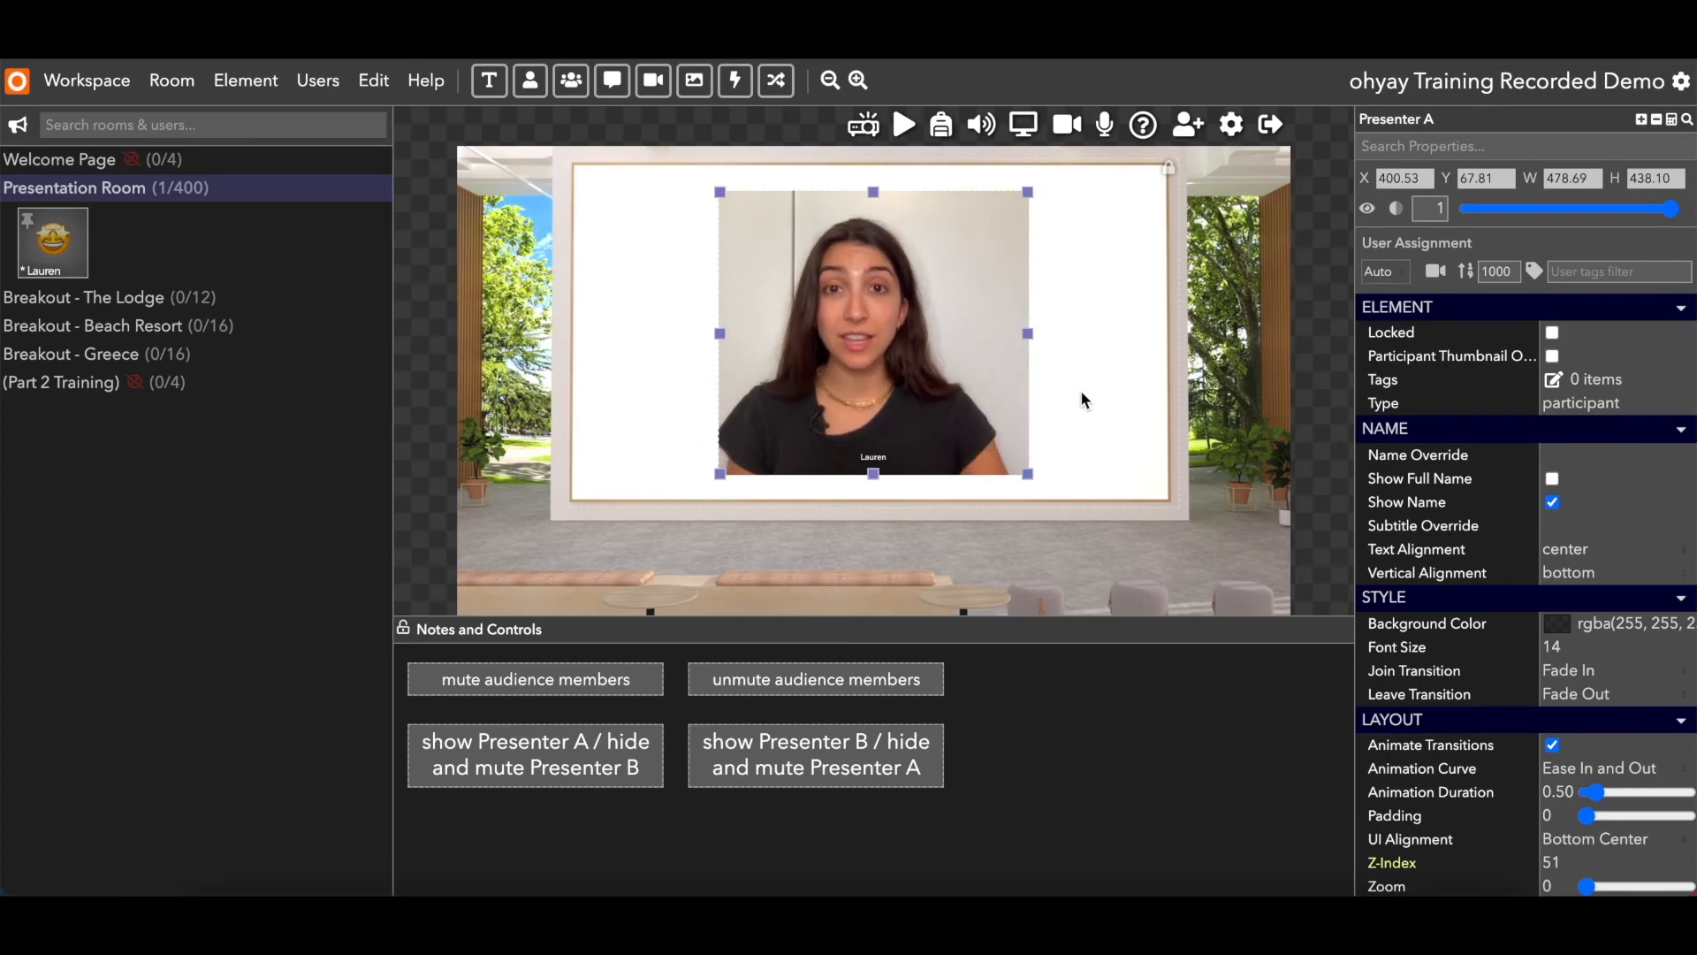
{"action": "left_click_drag", "start_coordinate": [1040, 478], "coordinate": [841, 330]}
{"action": "left_click_drag", "start_coordinate": [733, 279], "coordinate": [471, 247]}
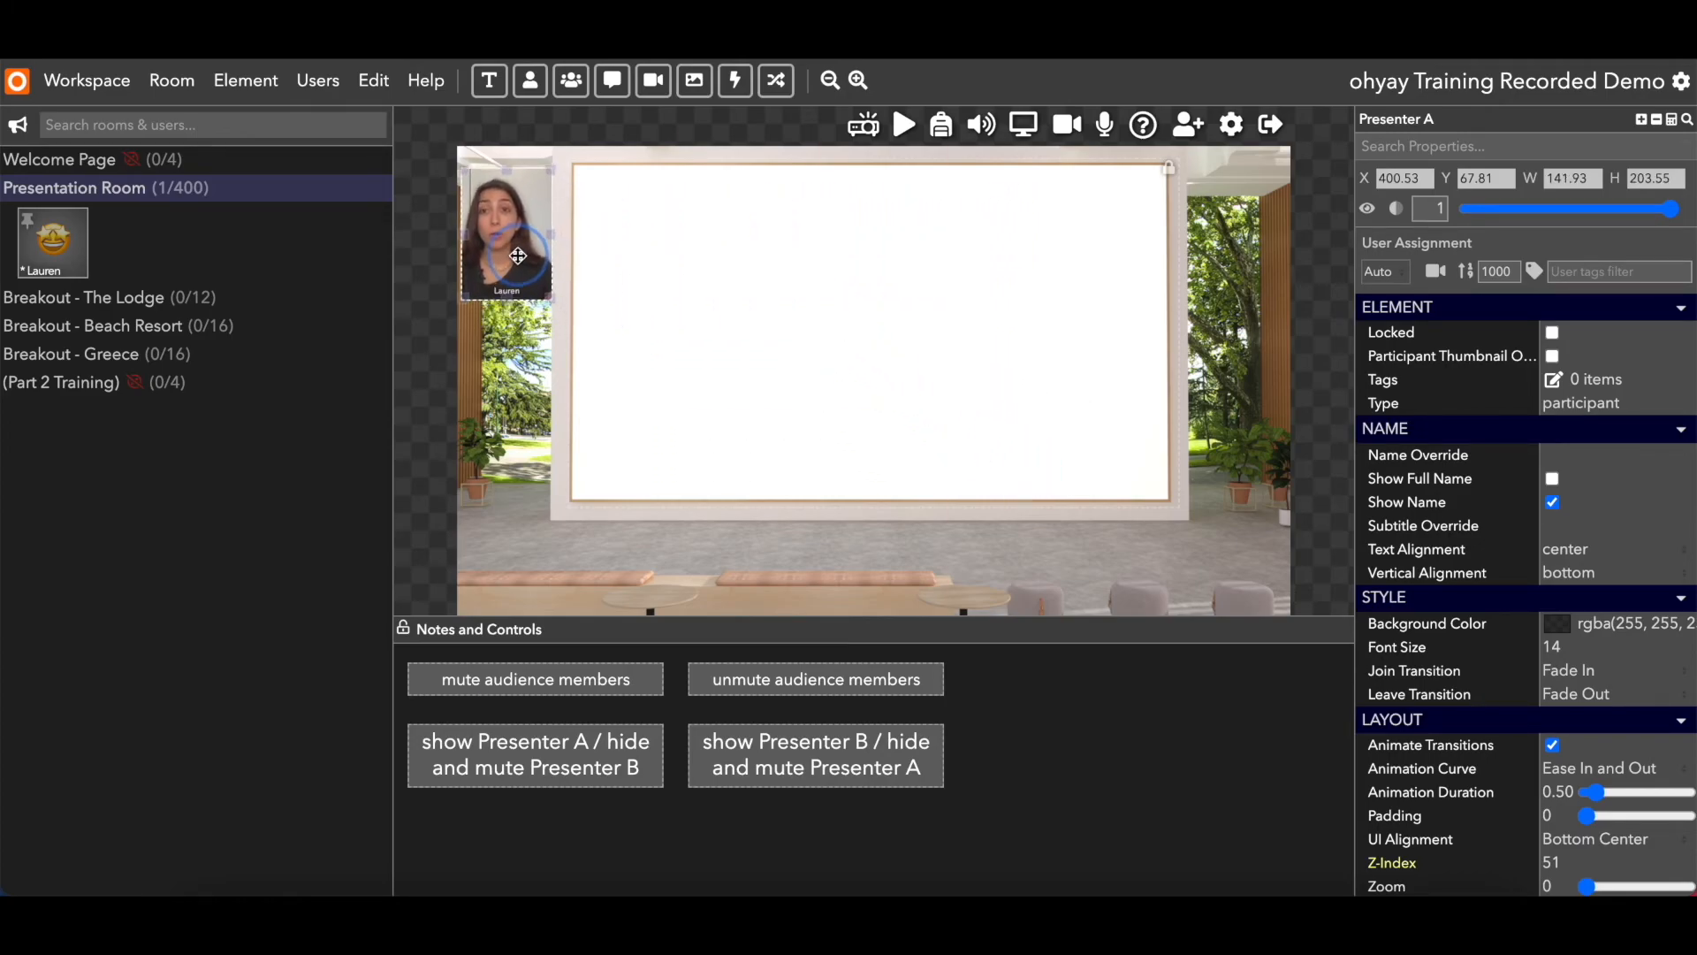
{"action": "left_click", "coordinate": [622, 279]}
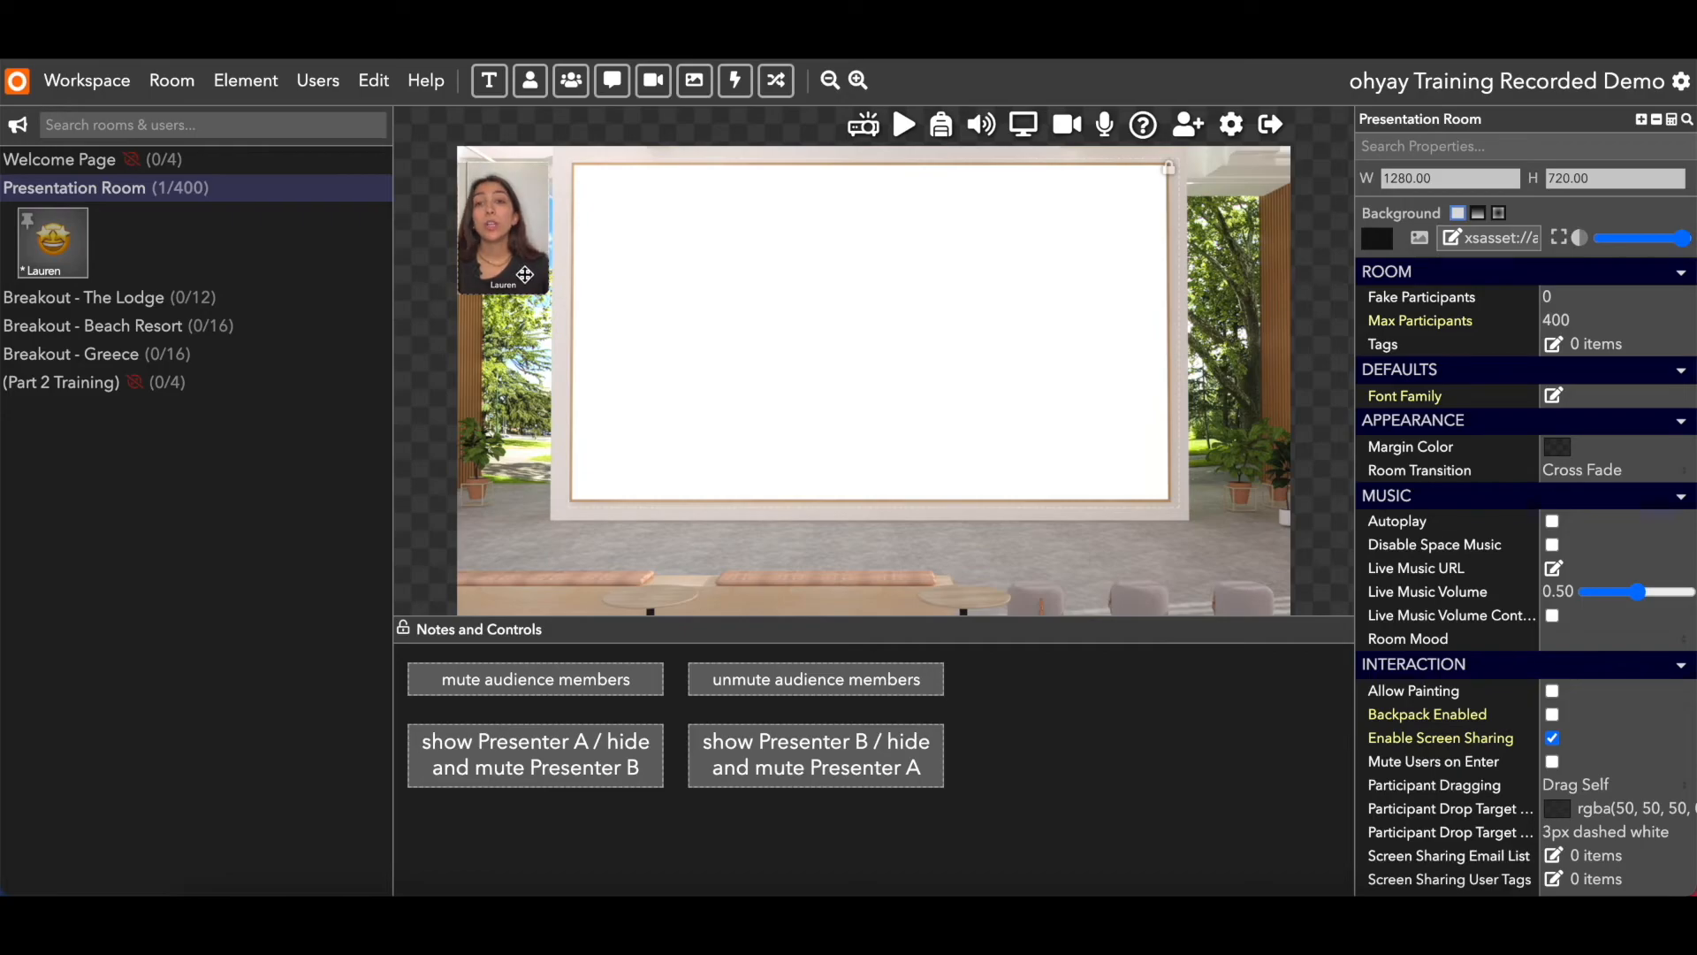
Center Presenter A on the whiteboard and enlarge it to about 576 by 407, at about X 352, Y 83
{"action": "left_click_drag", "start_coordinate": [509, 233], "coordinate": [1059, 462]}
{"action": "left_click_drag", "start_coordinate": [973, 395], "coordinate": [973, 396]}
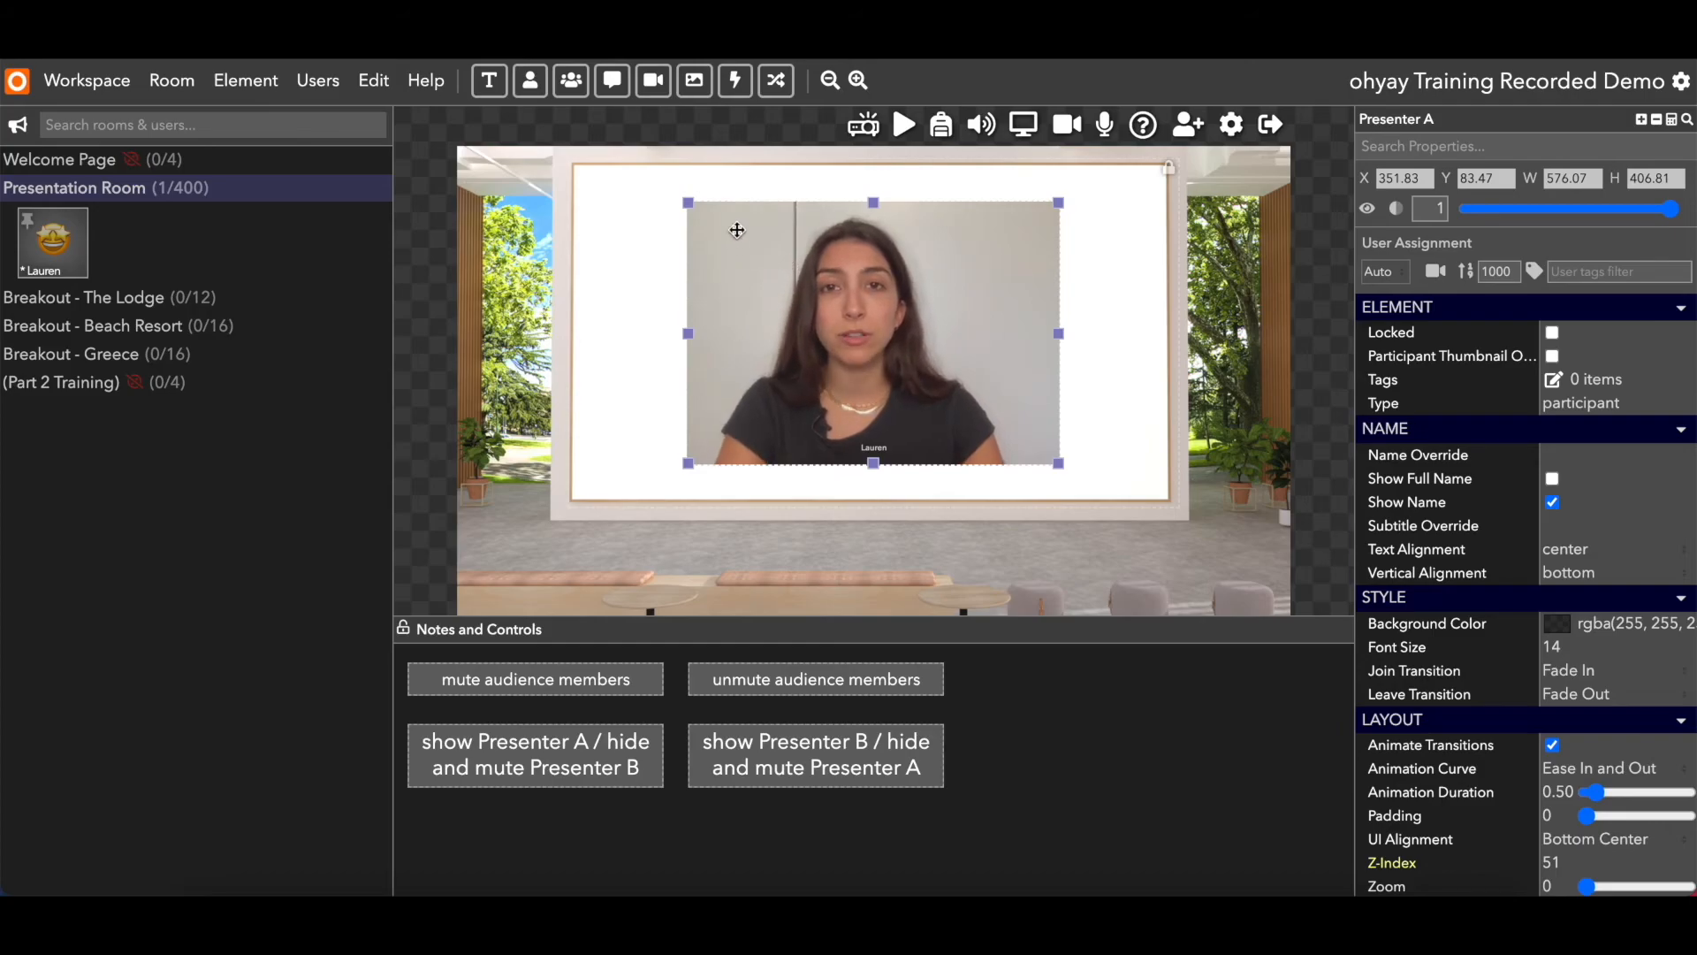
Add a button beside the unmute button in Notes and Controls, about 260 by 44, with the text "move presenter to introduction spot"
{"action": "left_click_drag", "start_coordinate": [826, 235], "coordinate": [1253, 701]}
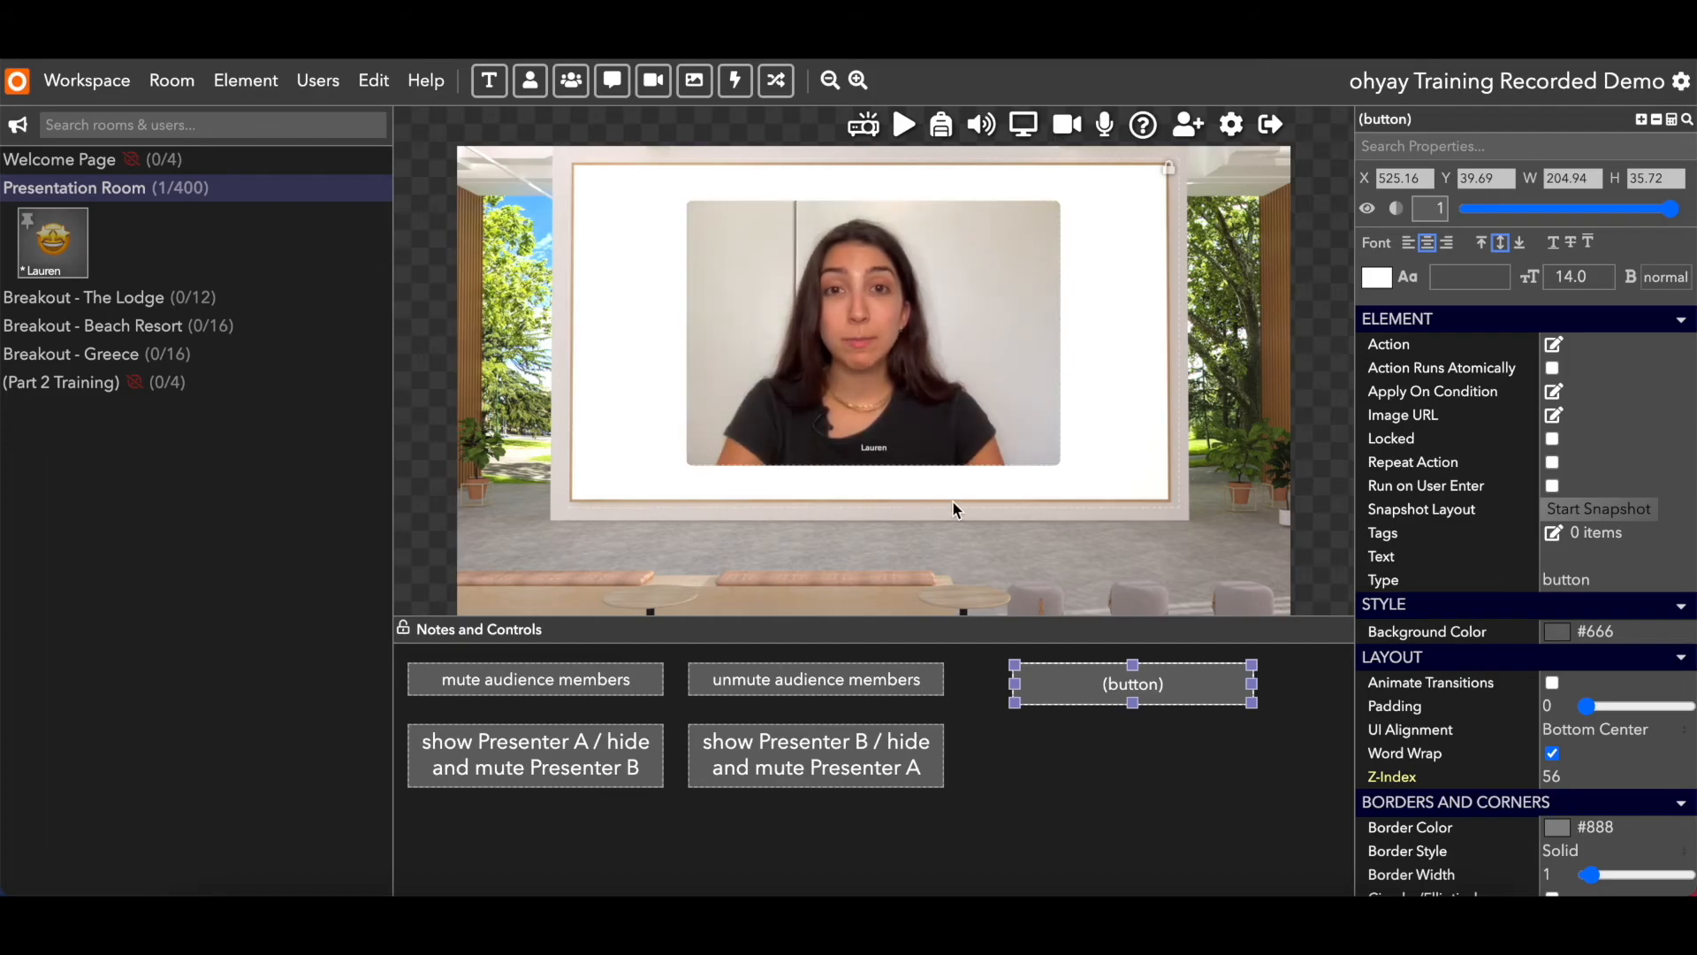
{"action": "left_click", "coordinate": [1591, 556]}
{"action": "type", "text": "m"}
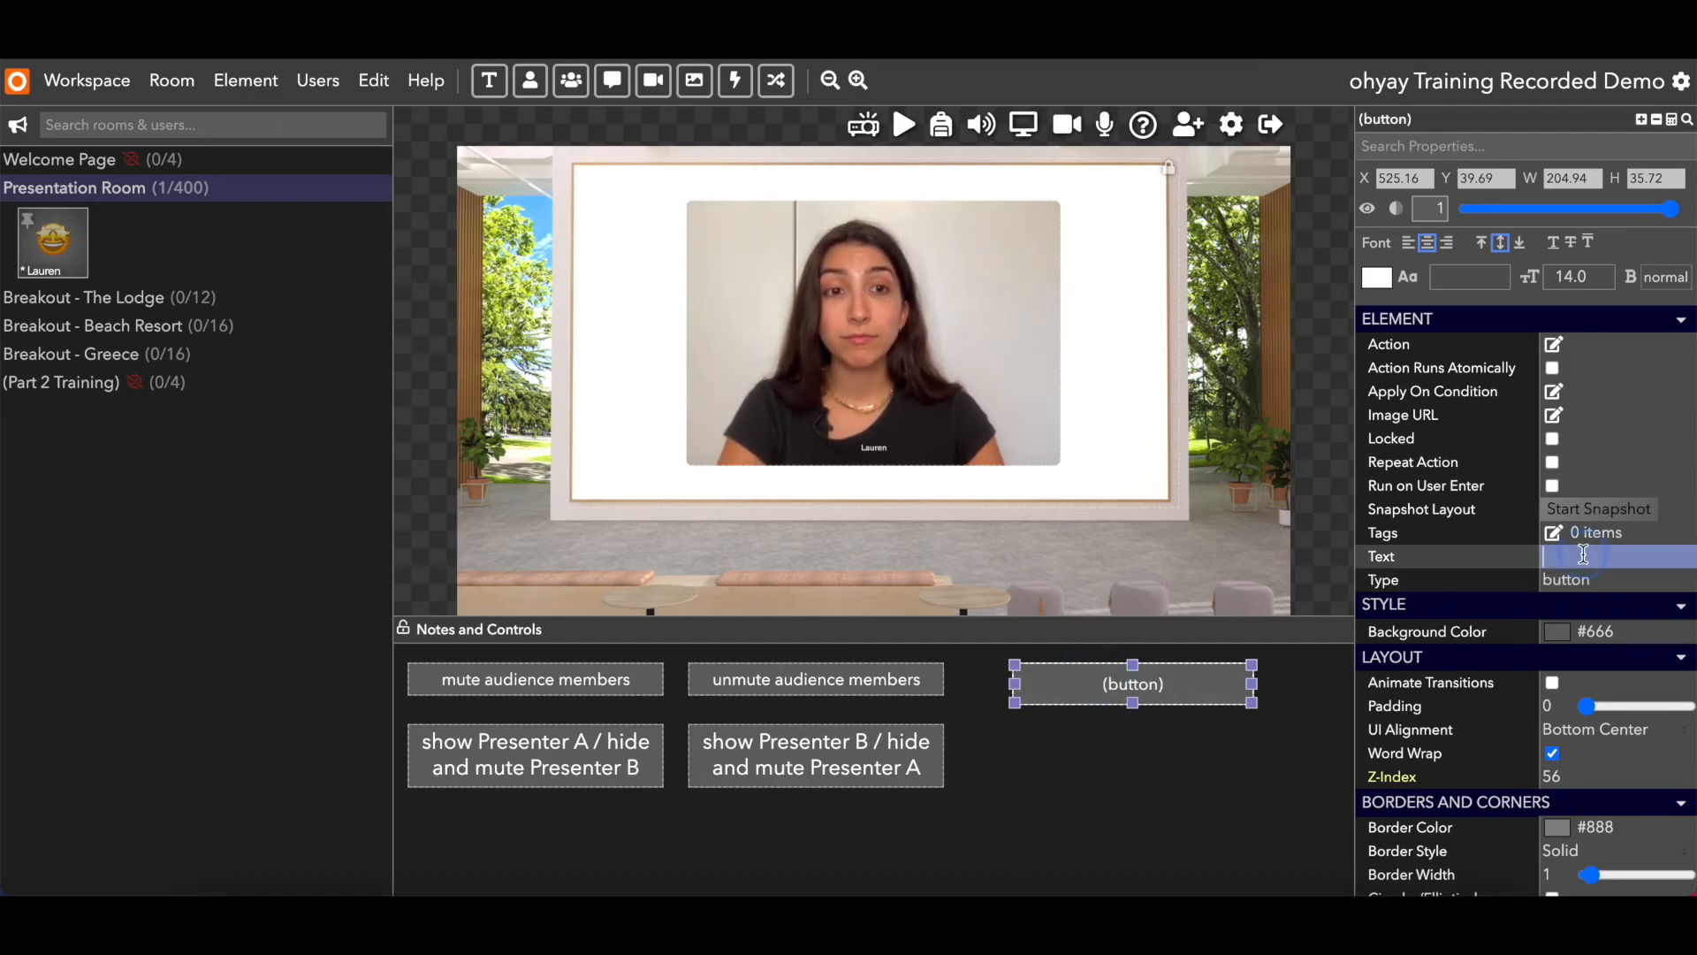
{"action": "type", "text": "ove presenter to intro"}
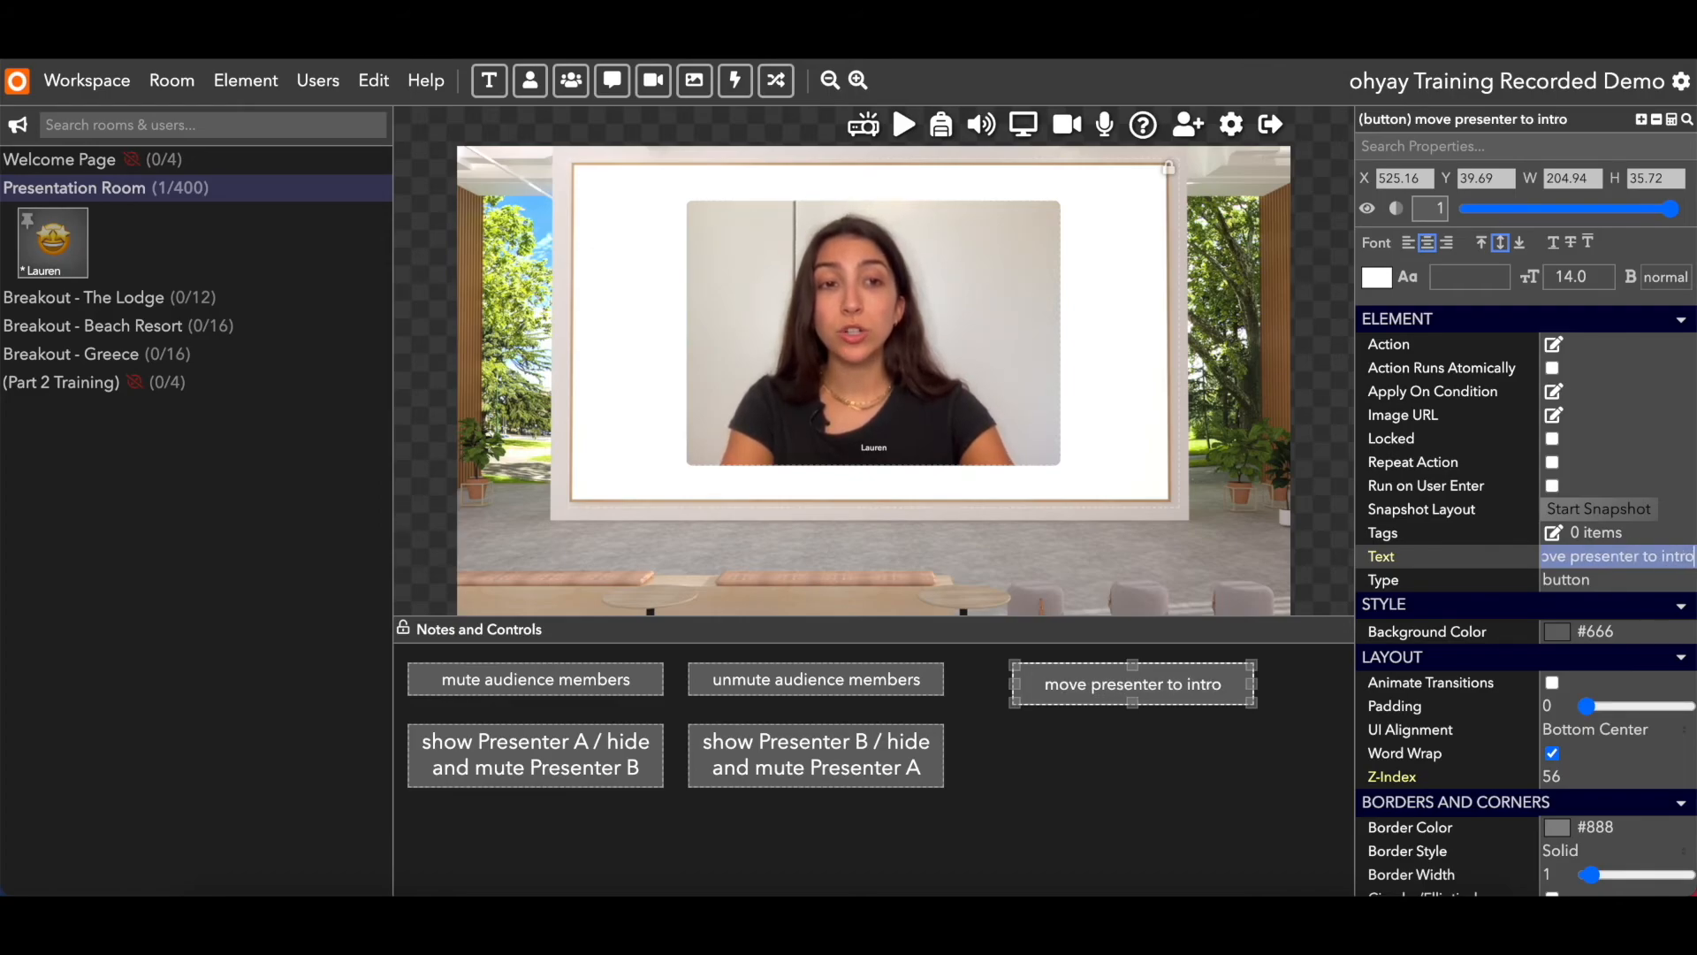
{"action": "type", "text": "duction spt"}
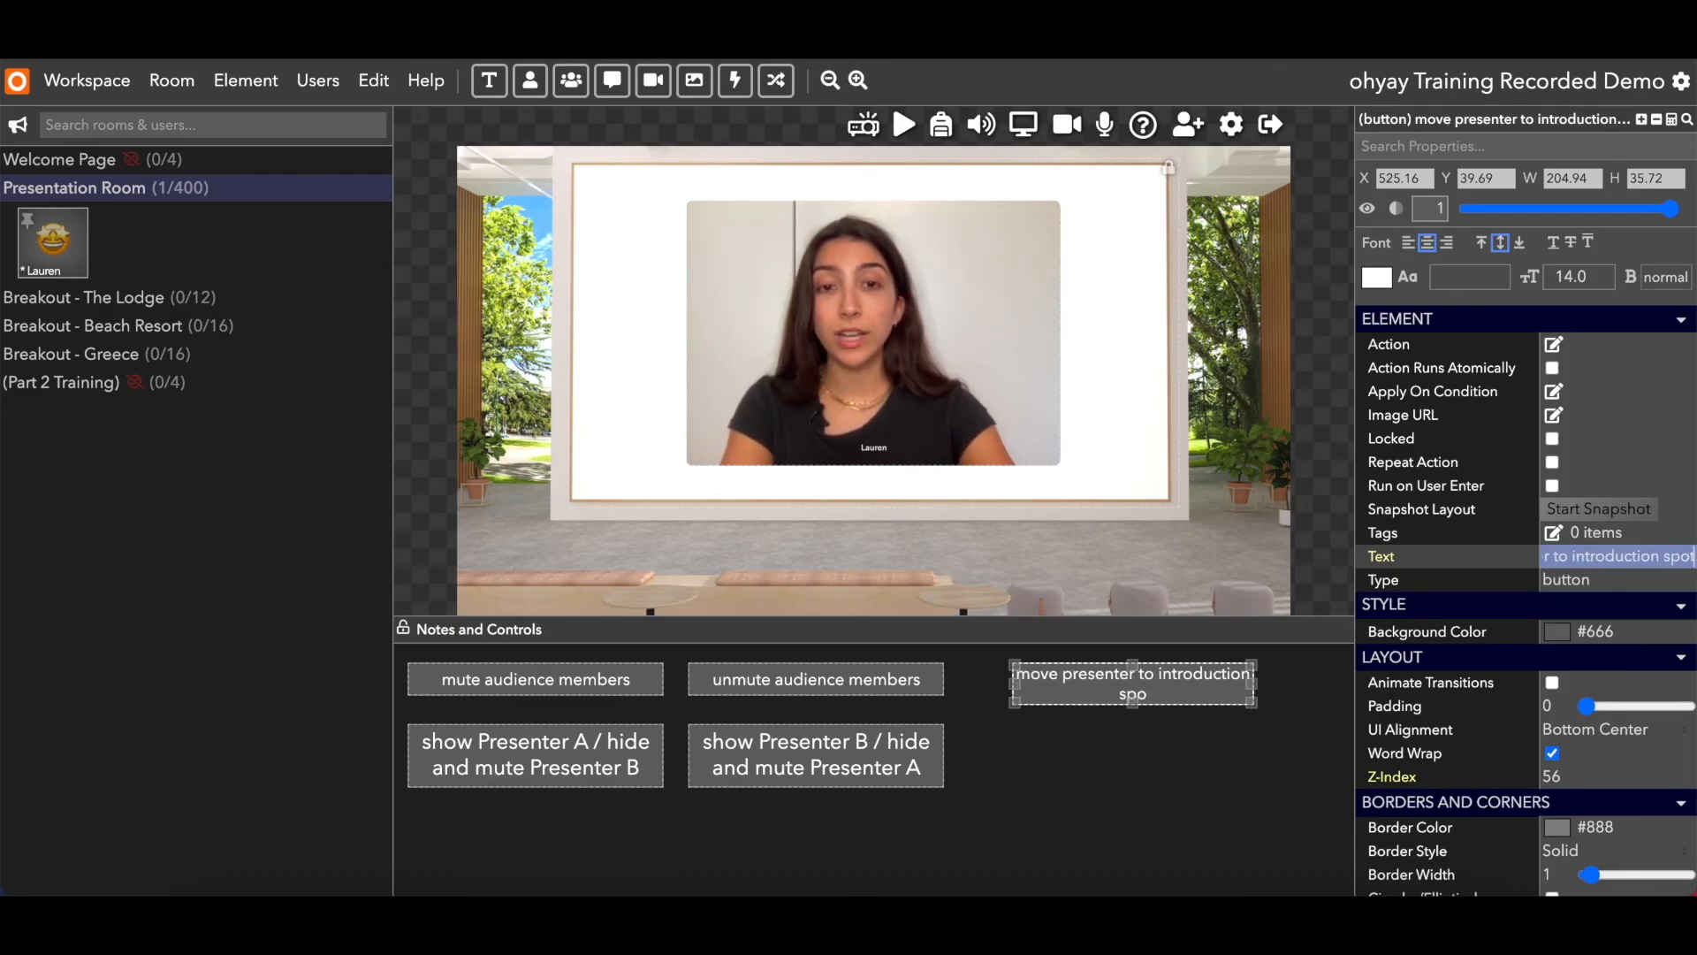
{"action": "key", "text": "Return"}
{"action": "left_click_drag", "start_coordinate": [1255, 704], "coordinate": [1317, 713]}
{"action": "left_click_drag", "start_coordinate": [1227, 679], "coordinate": [1225, 675]}
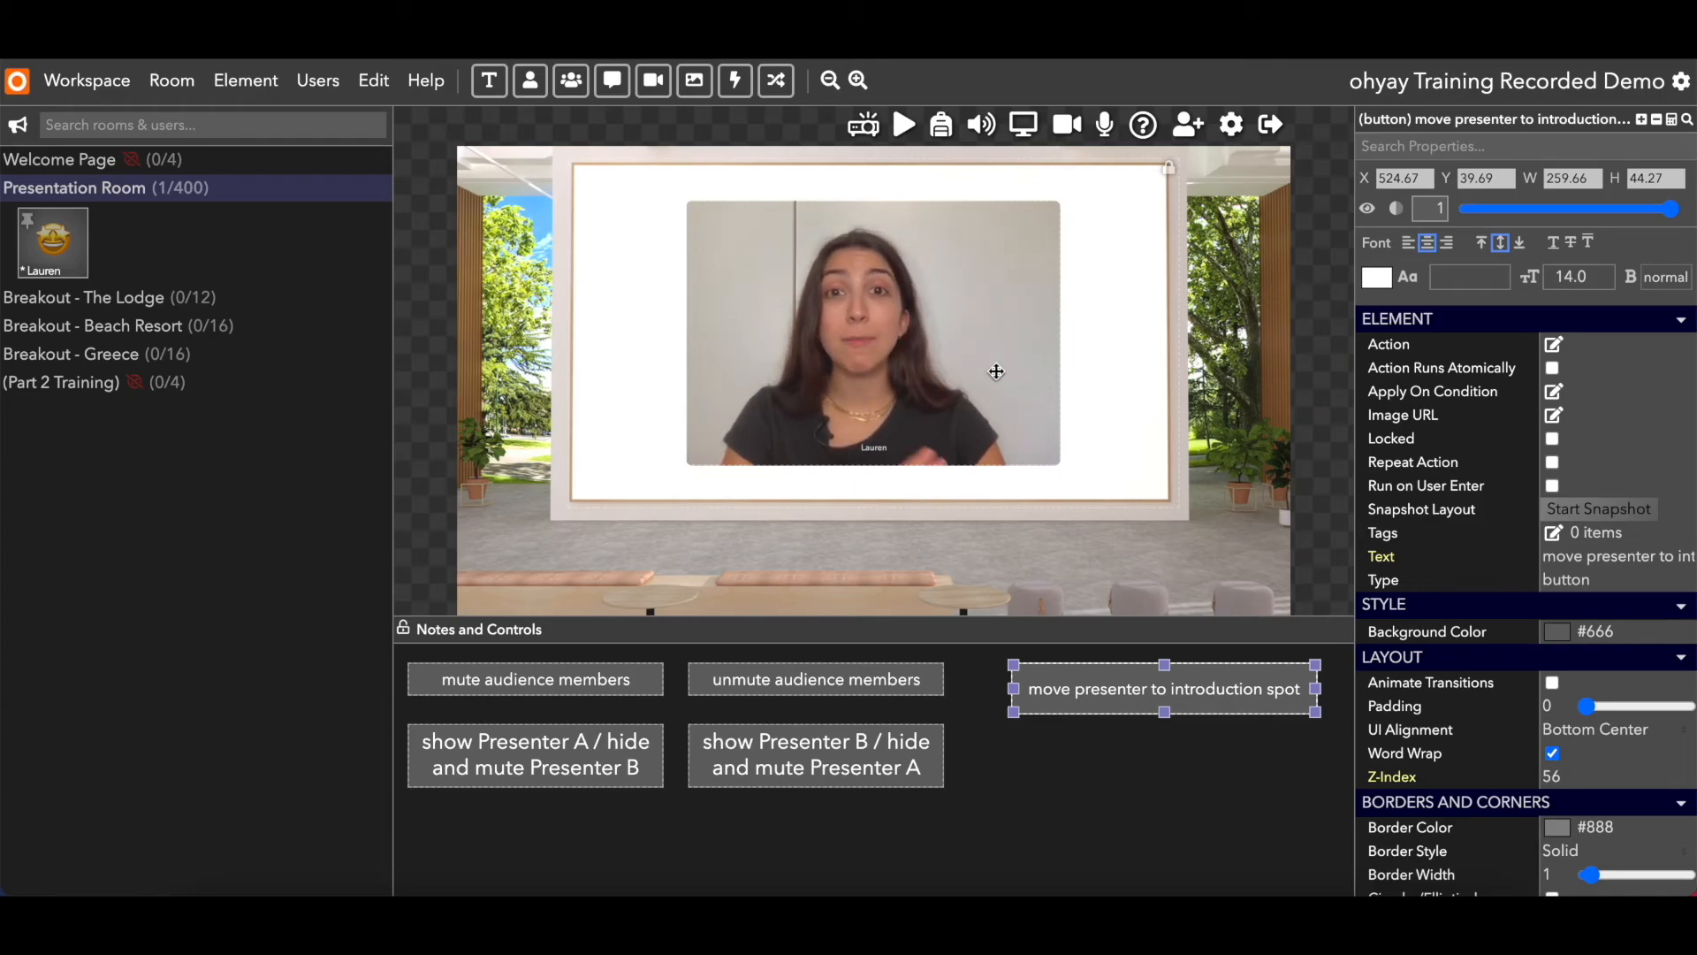
Give the "move presenter to introduction spot" button actions that set Presenter A's X to 352 and Y to 83
{"action": "left_click", "coordinate": [1554, 347]}
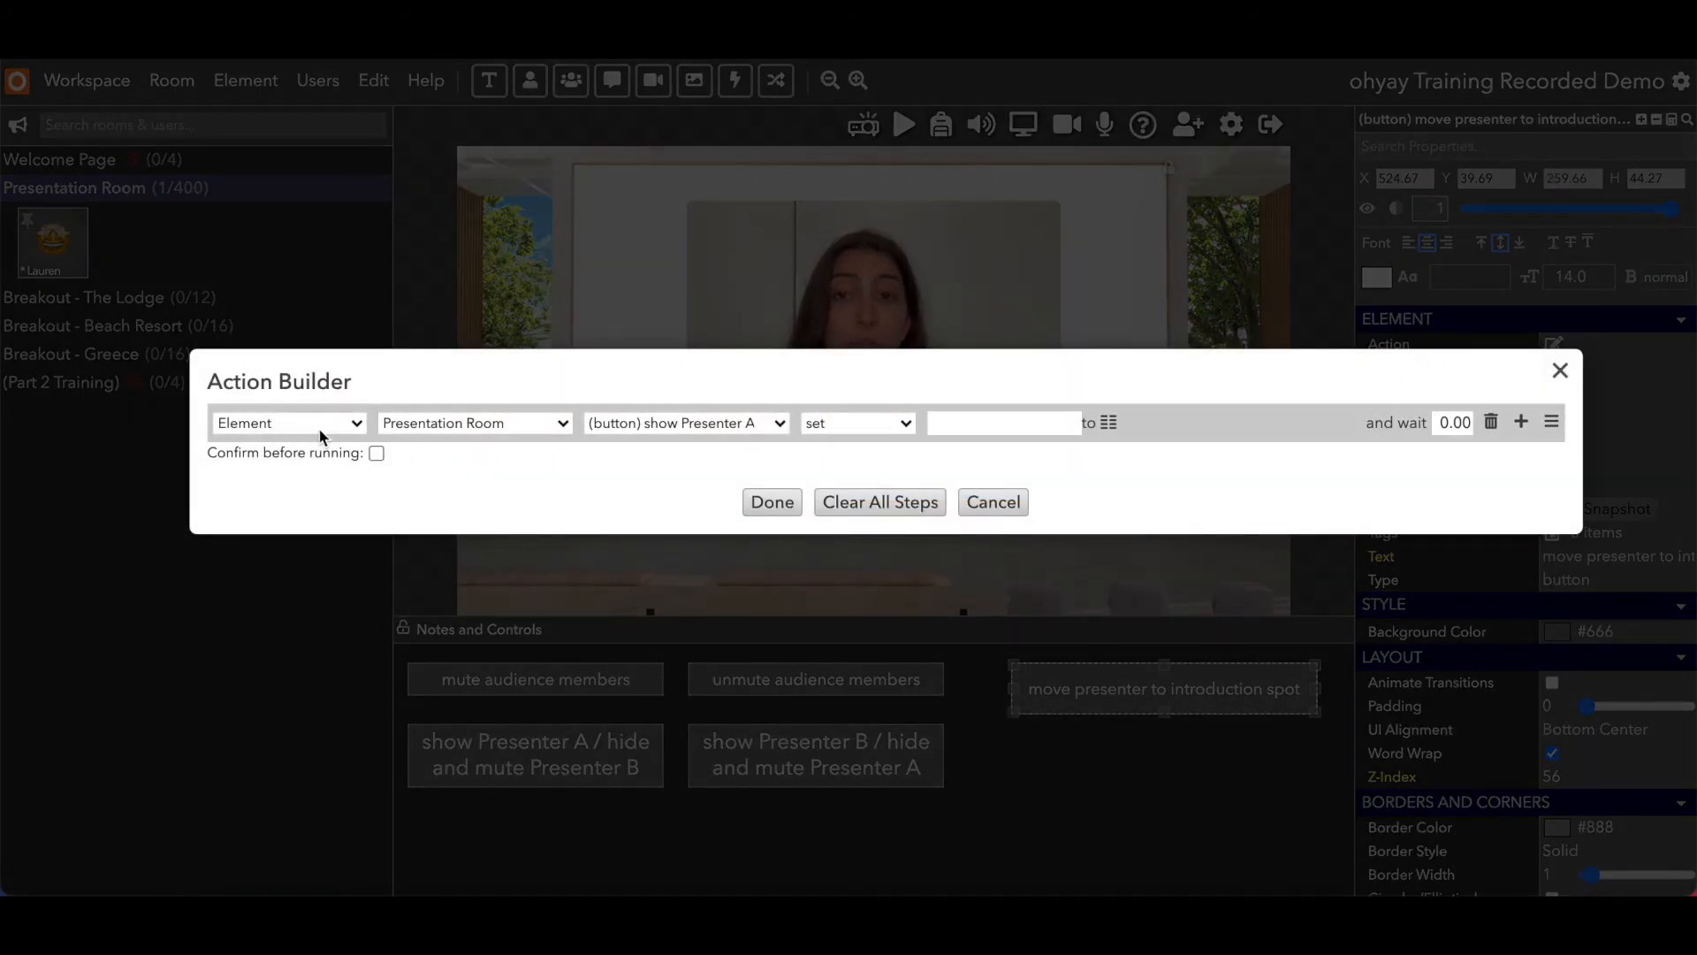
{"action": "left_click", "coordinate": [674, 428]}
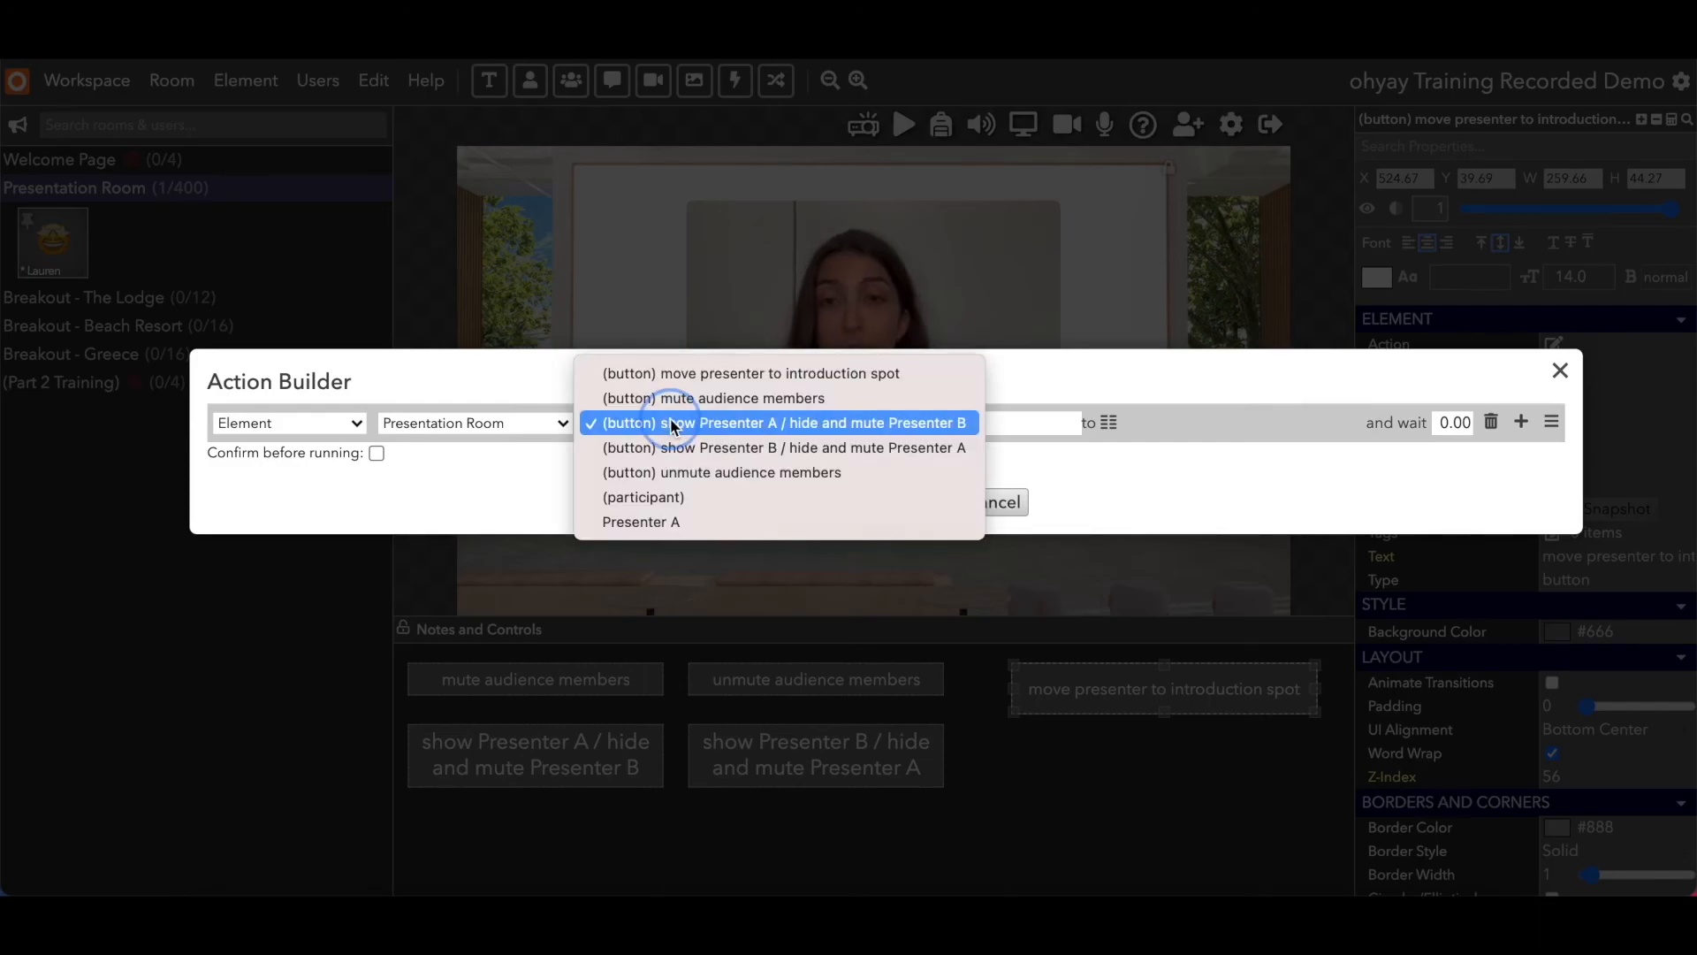
{"action": "left_click", "coordinate": [672, 522]}
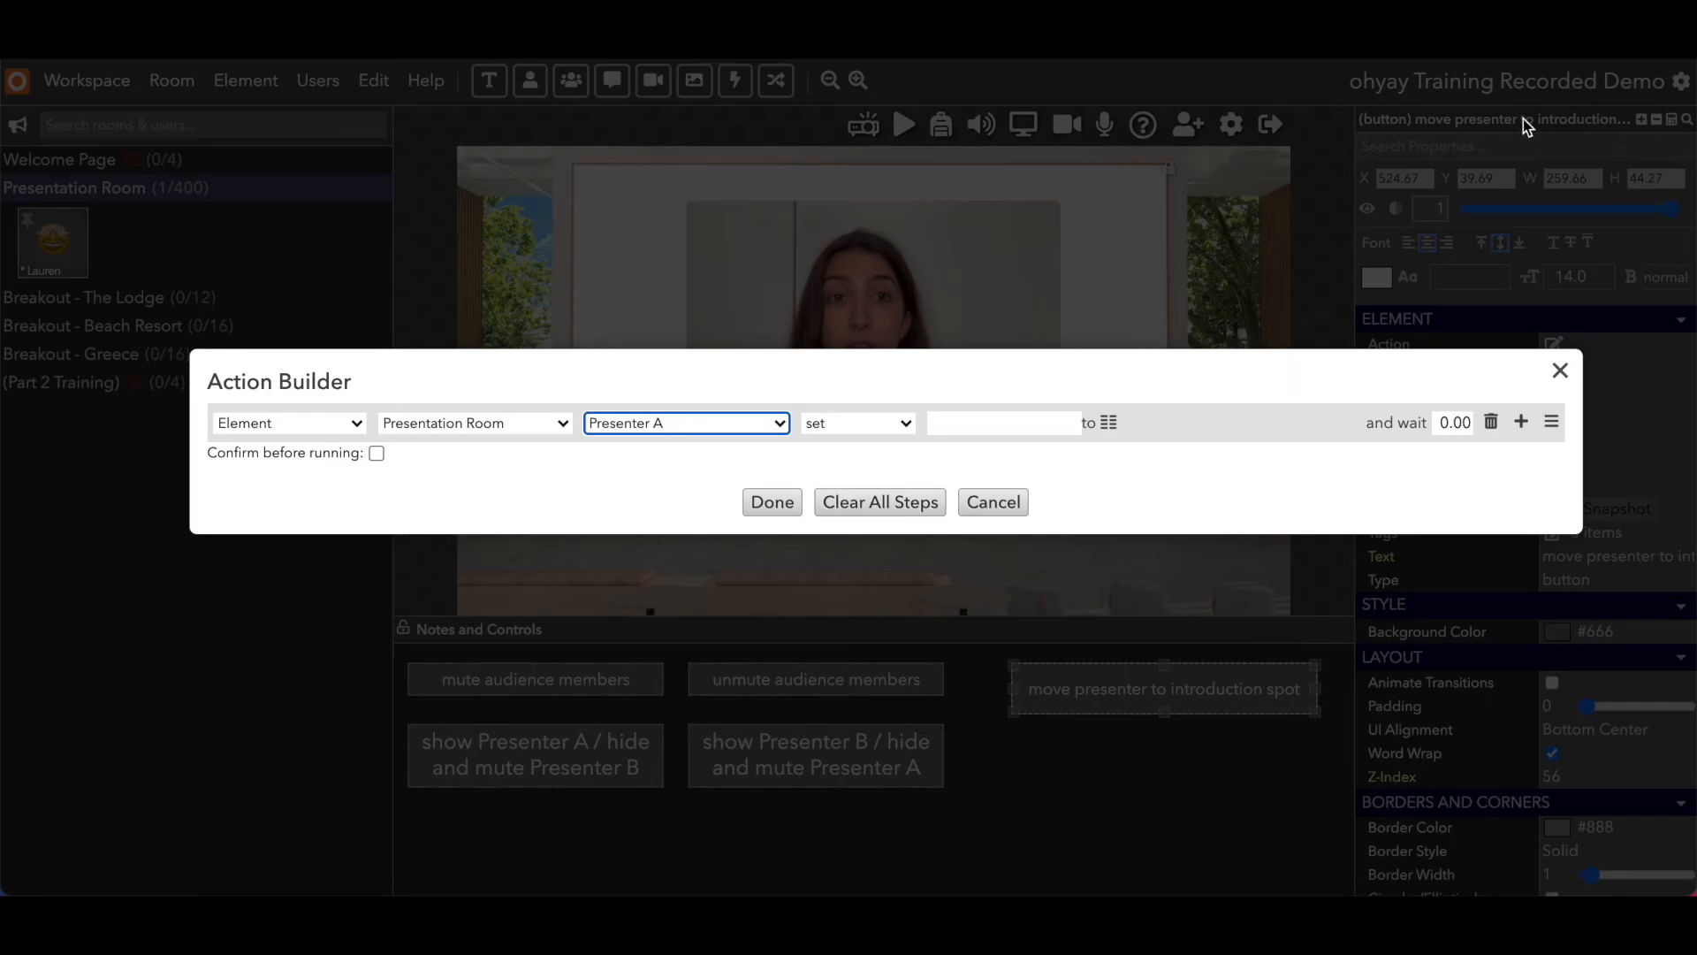
{"action": "left_click", "coordinate": [966, 425]}
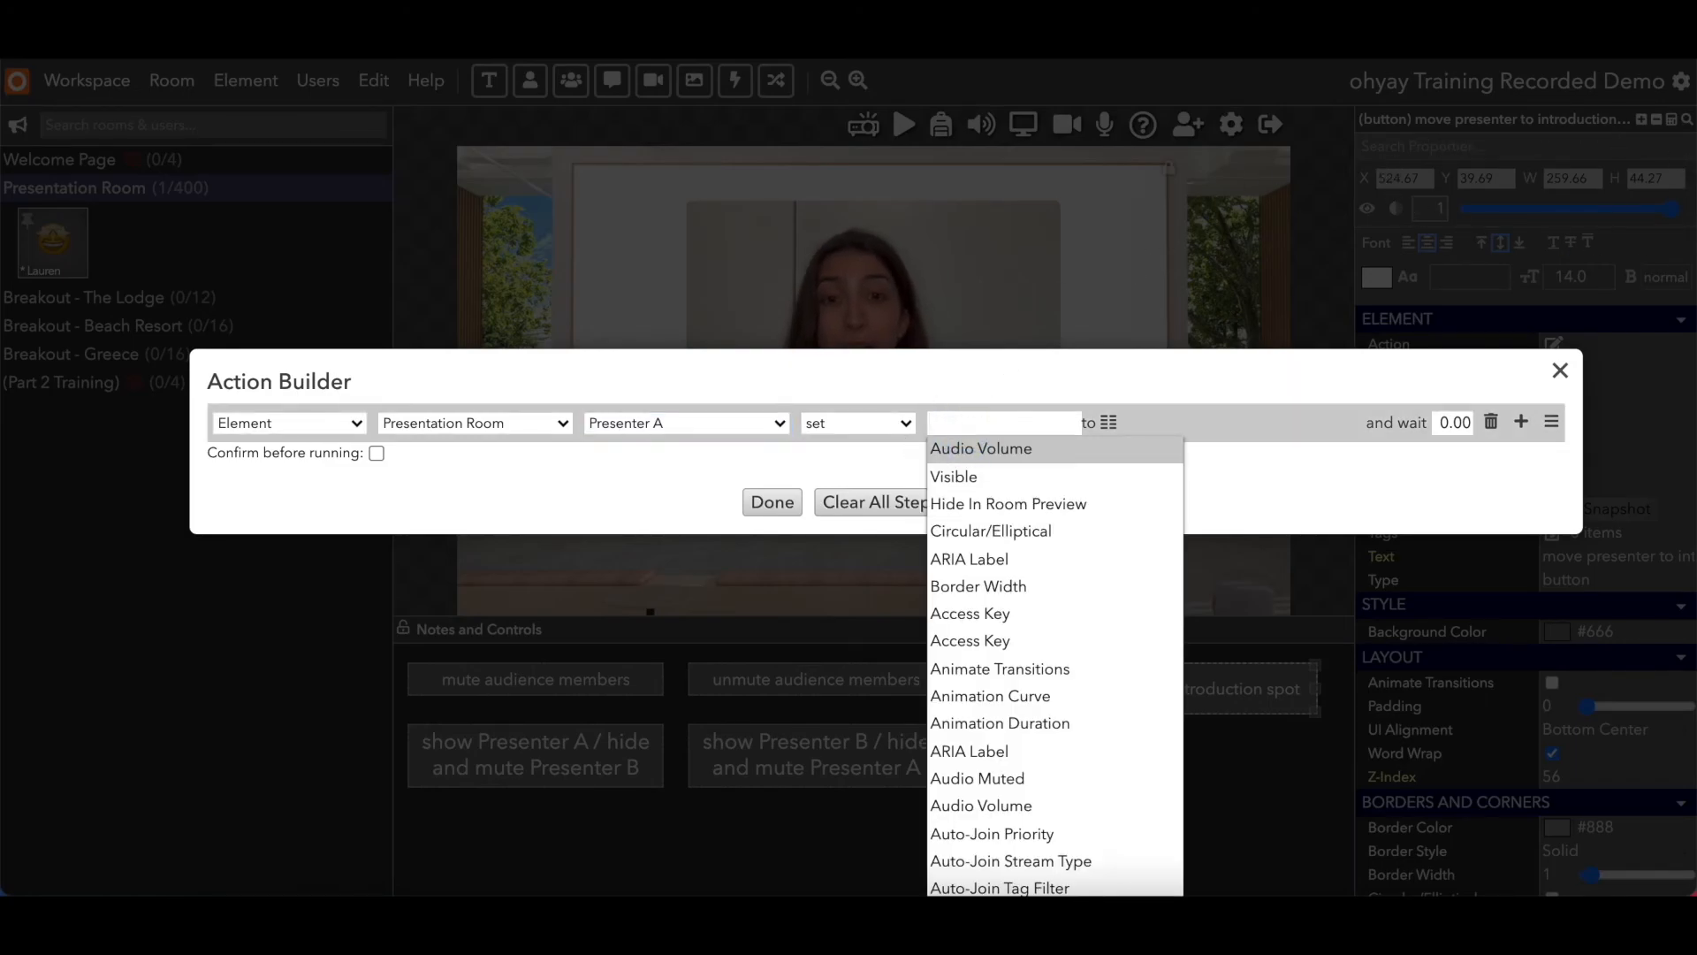
{"action": "type", "text": "x"}
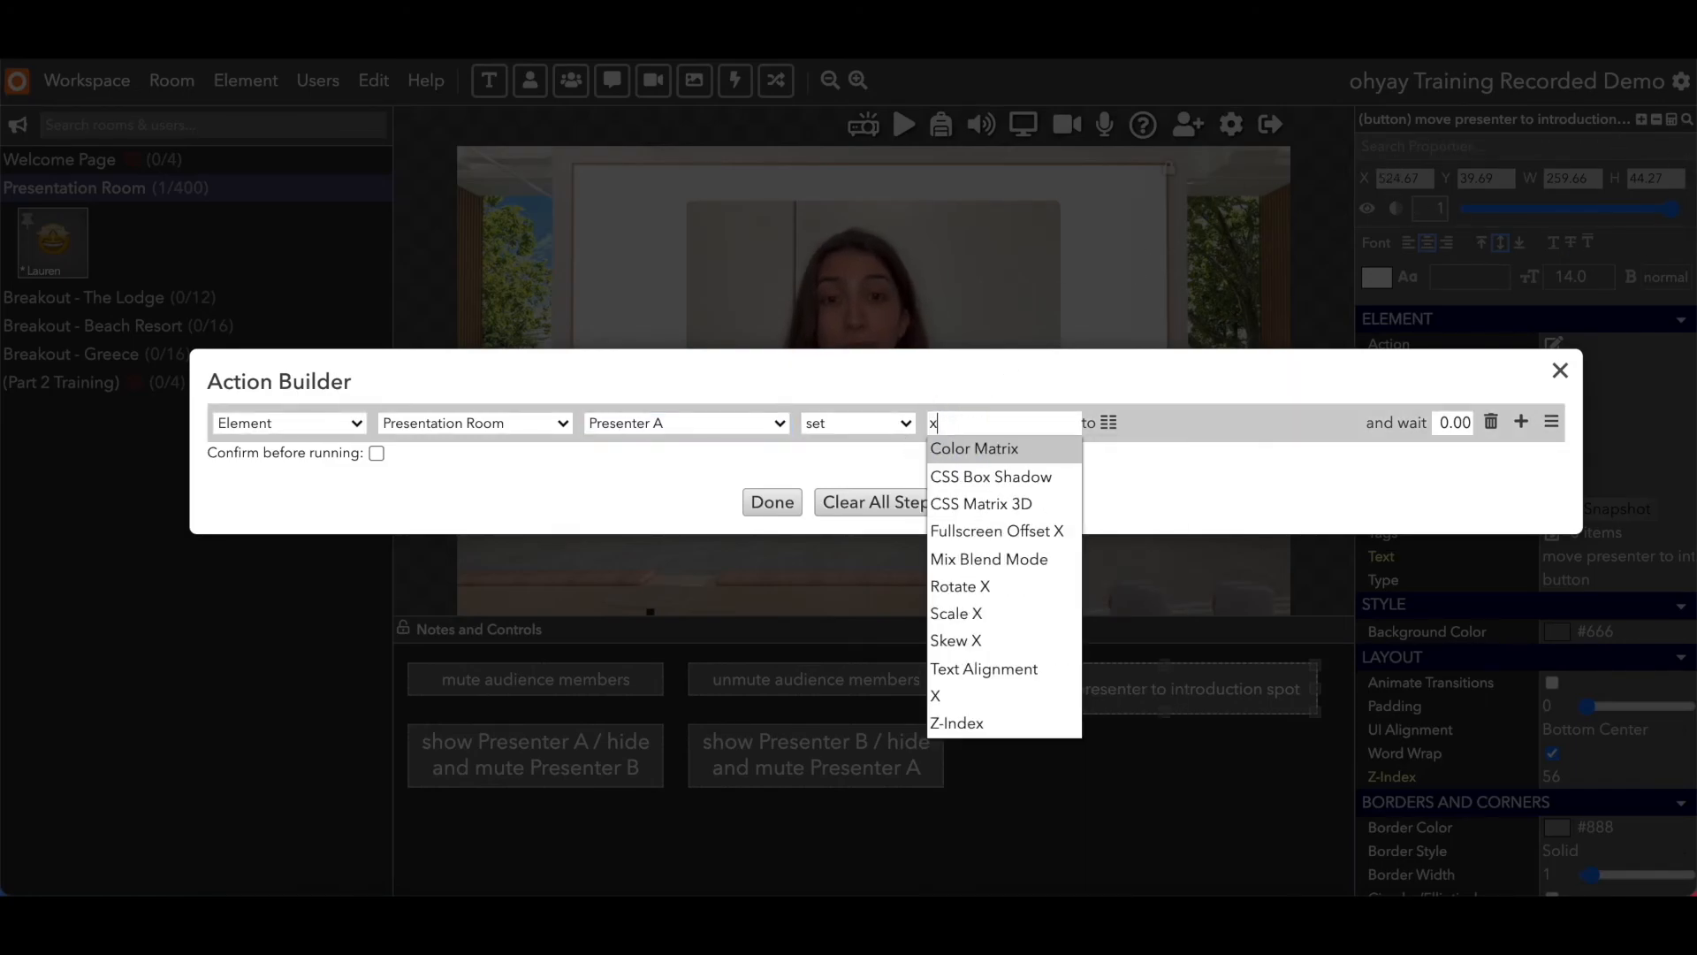
{"action": "left_click", "coordinate": [946, 695]}
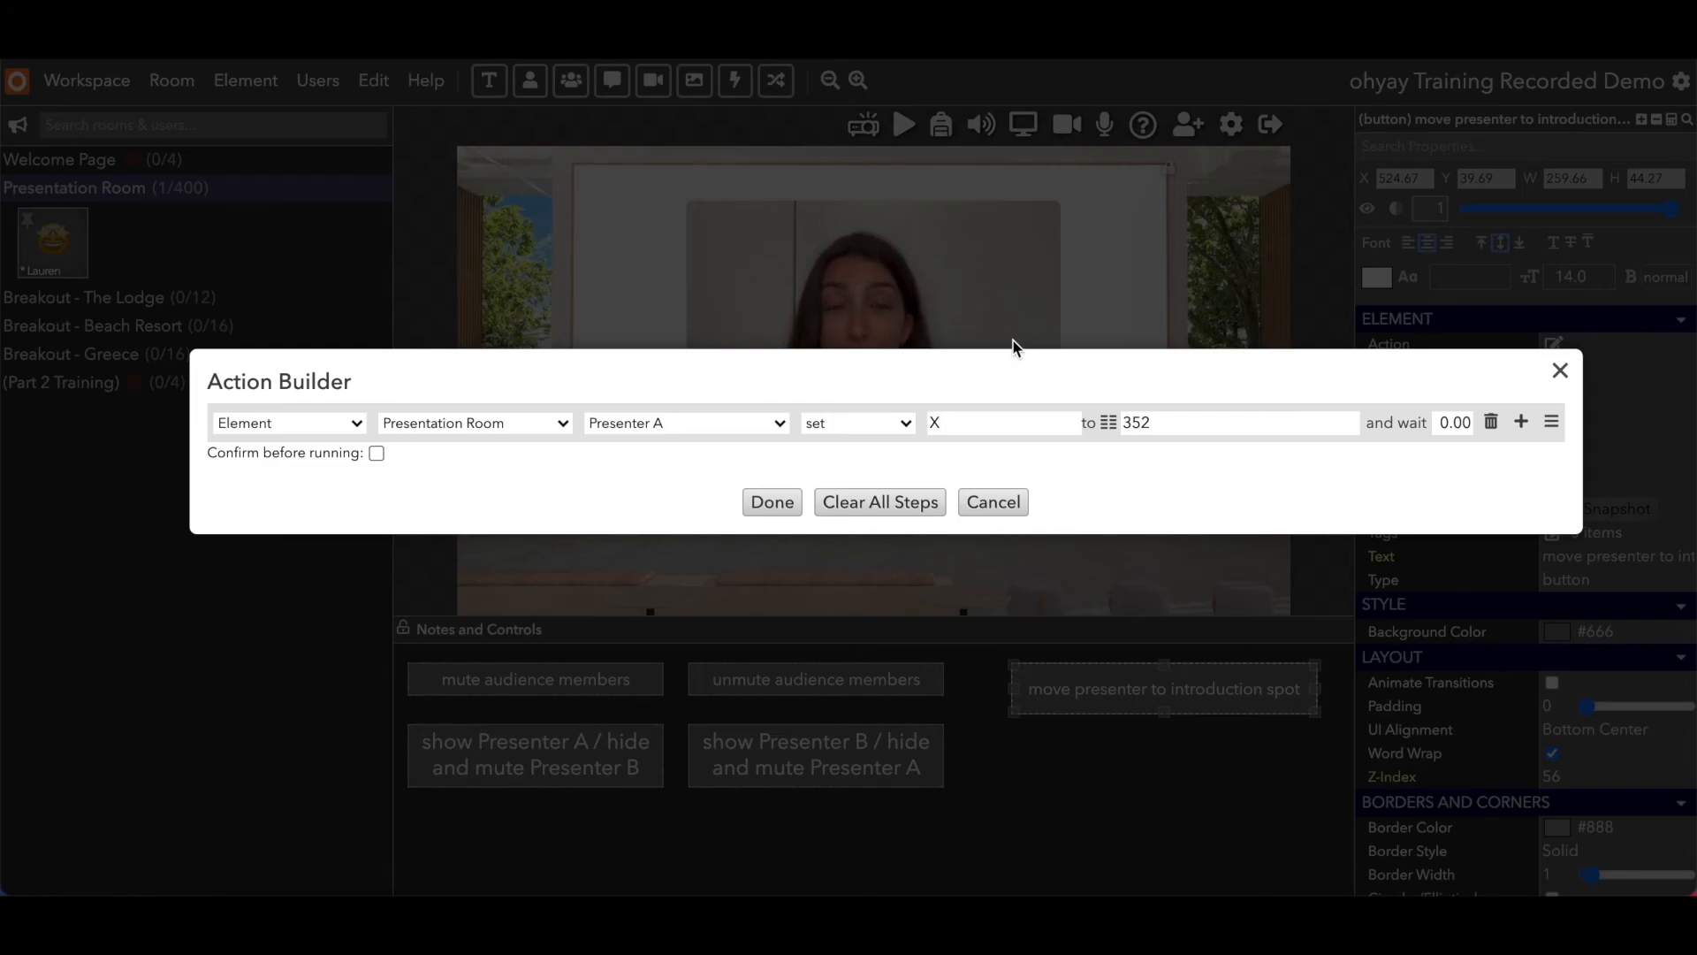
{"action": "left_click", "coordinate": [1521, 423]}
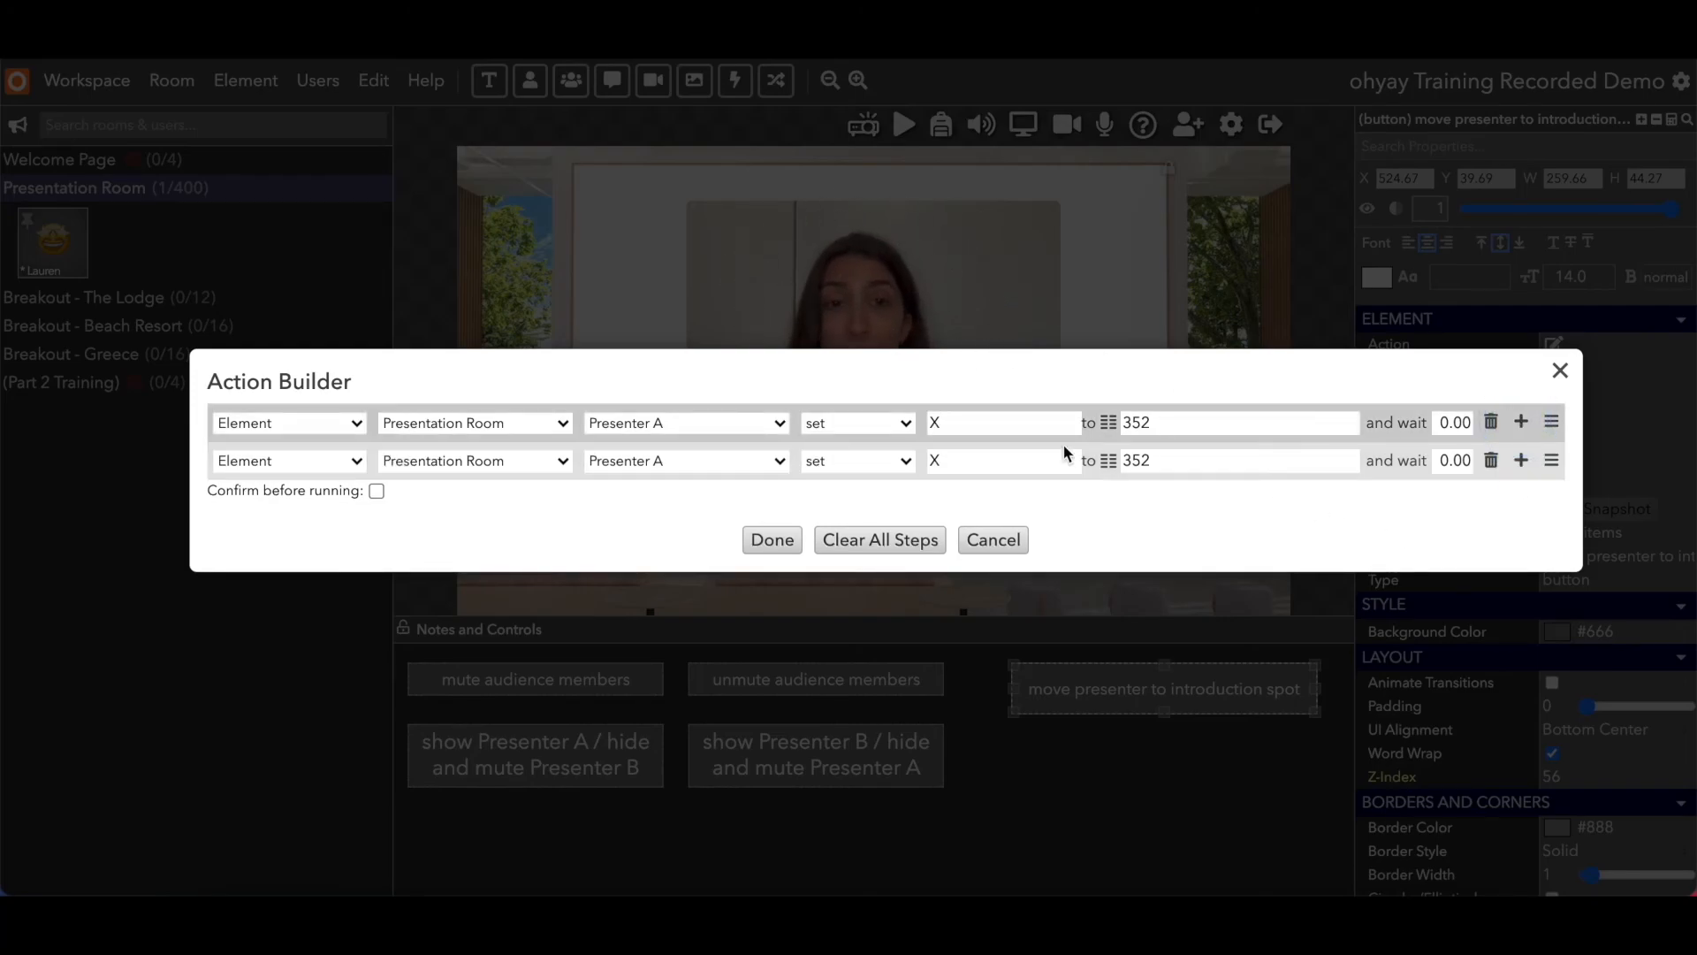
{"action": "left_click", "coordinate": [984, 460]}
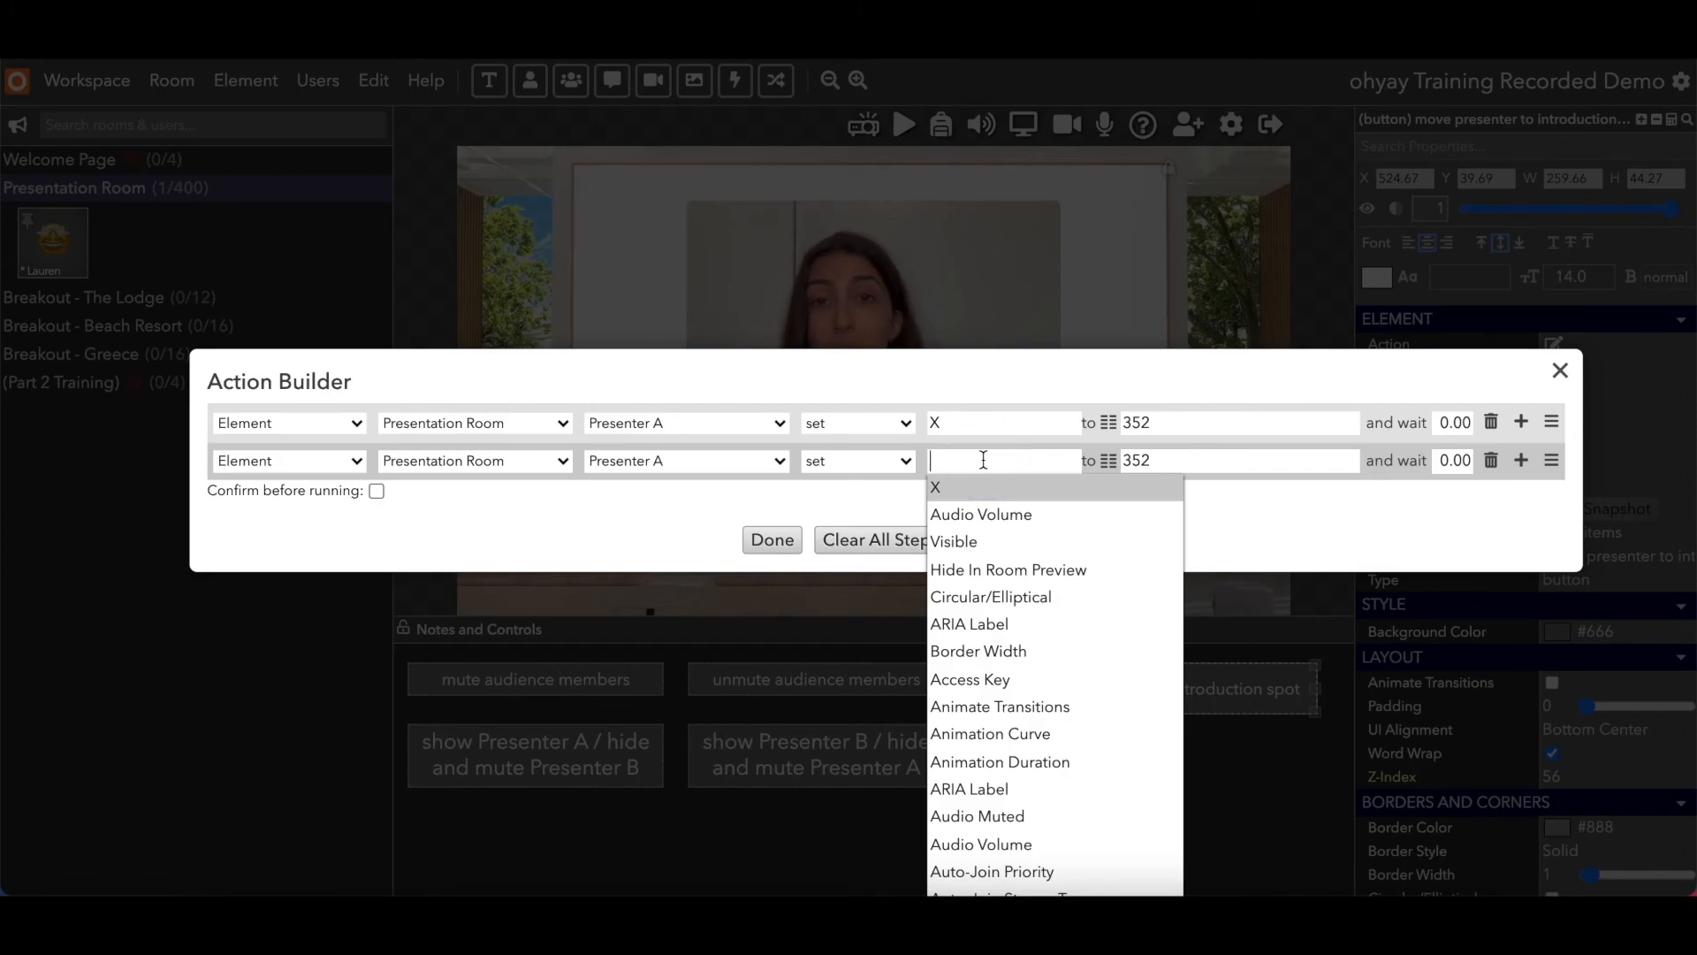
{"action": "type", "text": "y"}
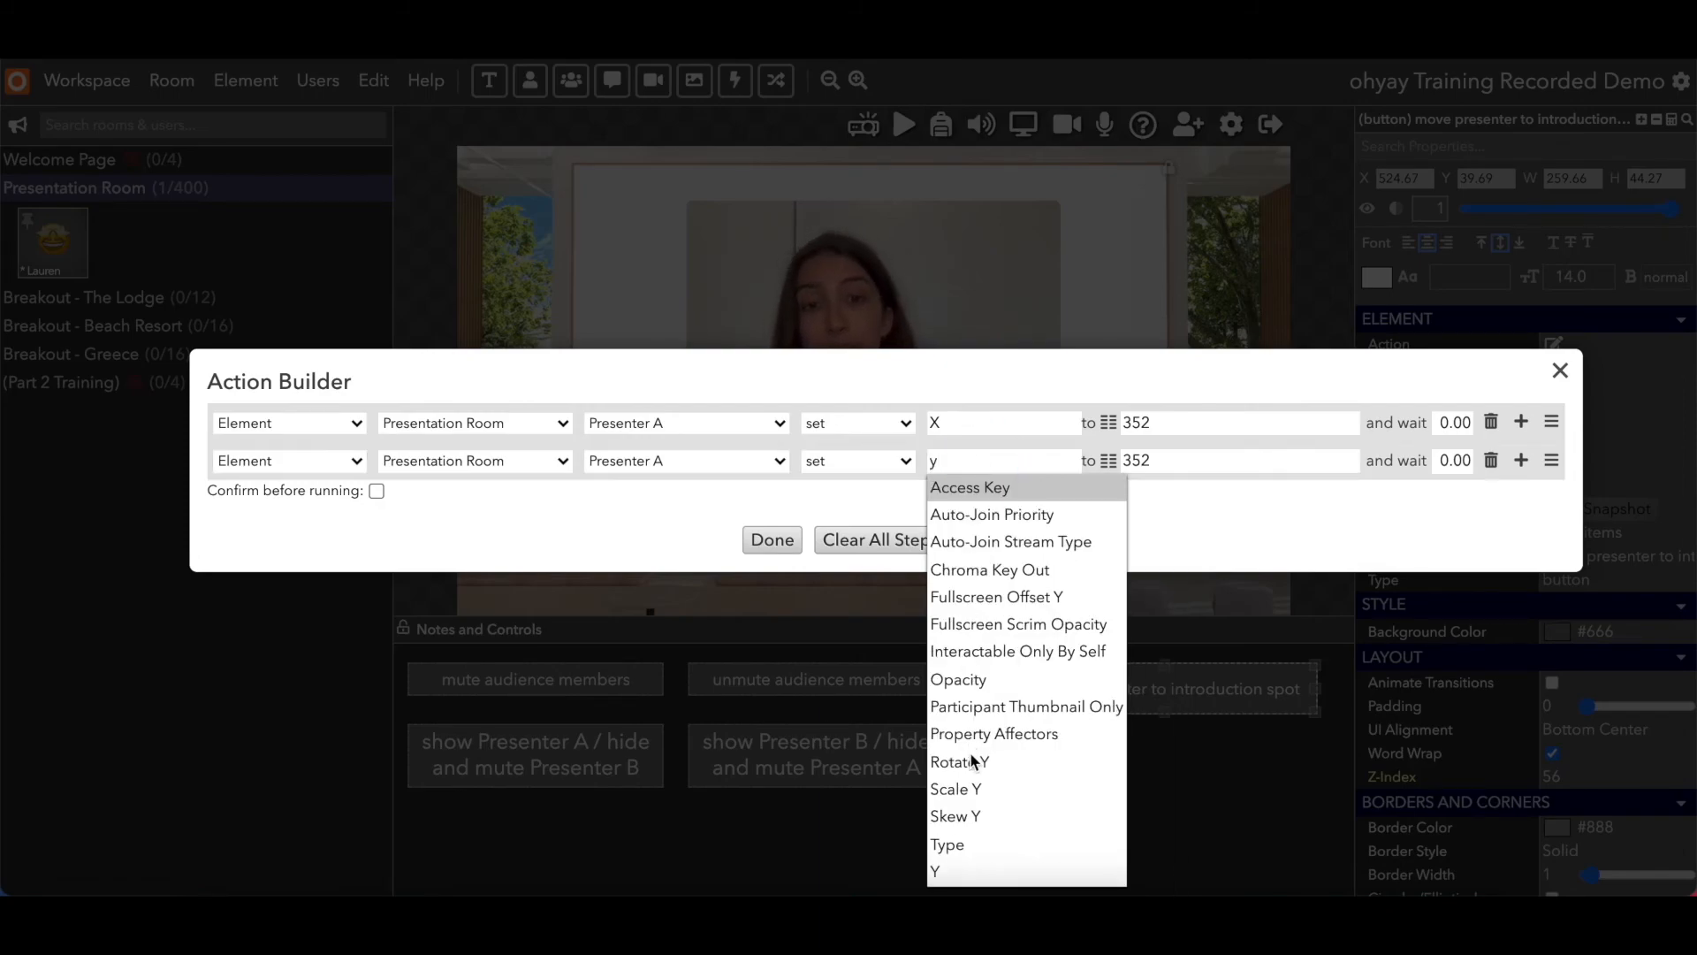
{"action": "left_click", "coordinate": [946, 872]}
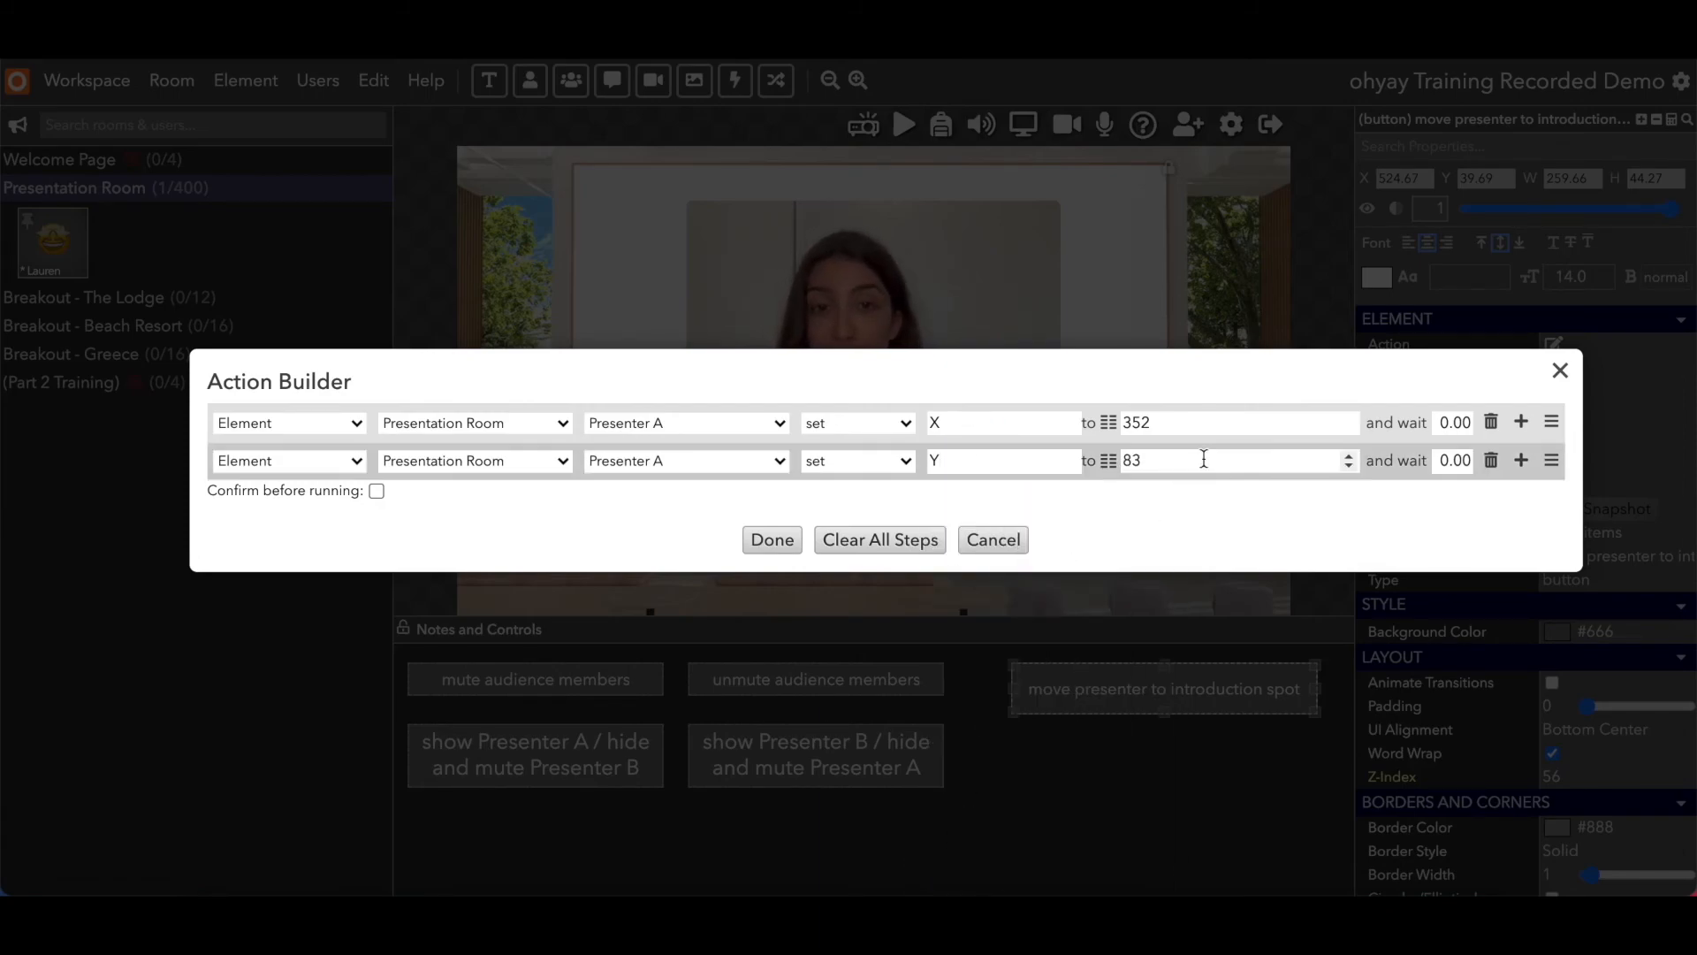
Add actions to the introduction spot button setting Presenter A's Width to 576 and Height to 407, and save the action list
{"action": "left_click", "coordinate": [1522, 461]}
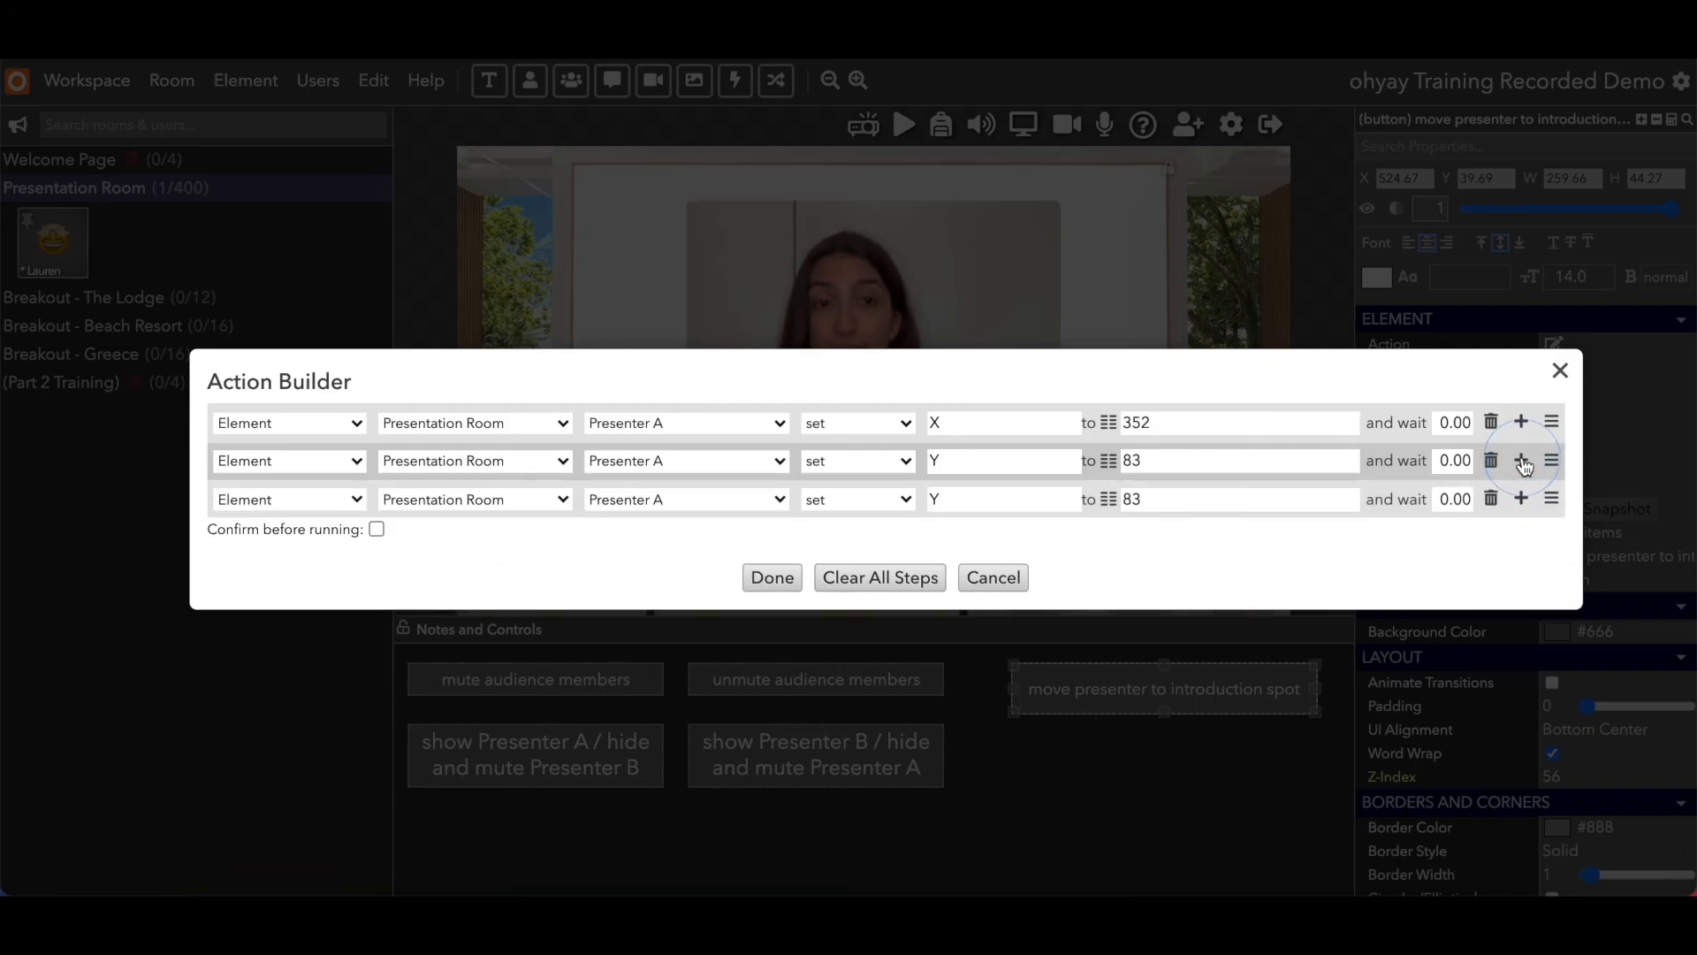
{"action": "left_click", "coordinate": [950, 499]}
{"action": "type", "text": "width"}
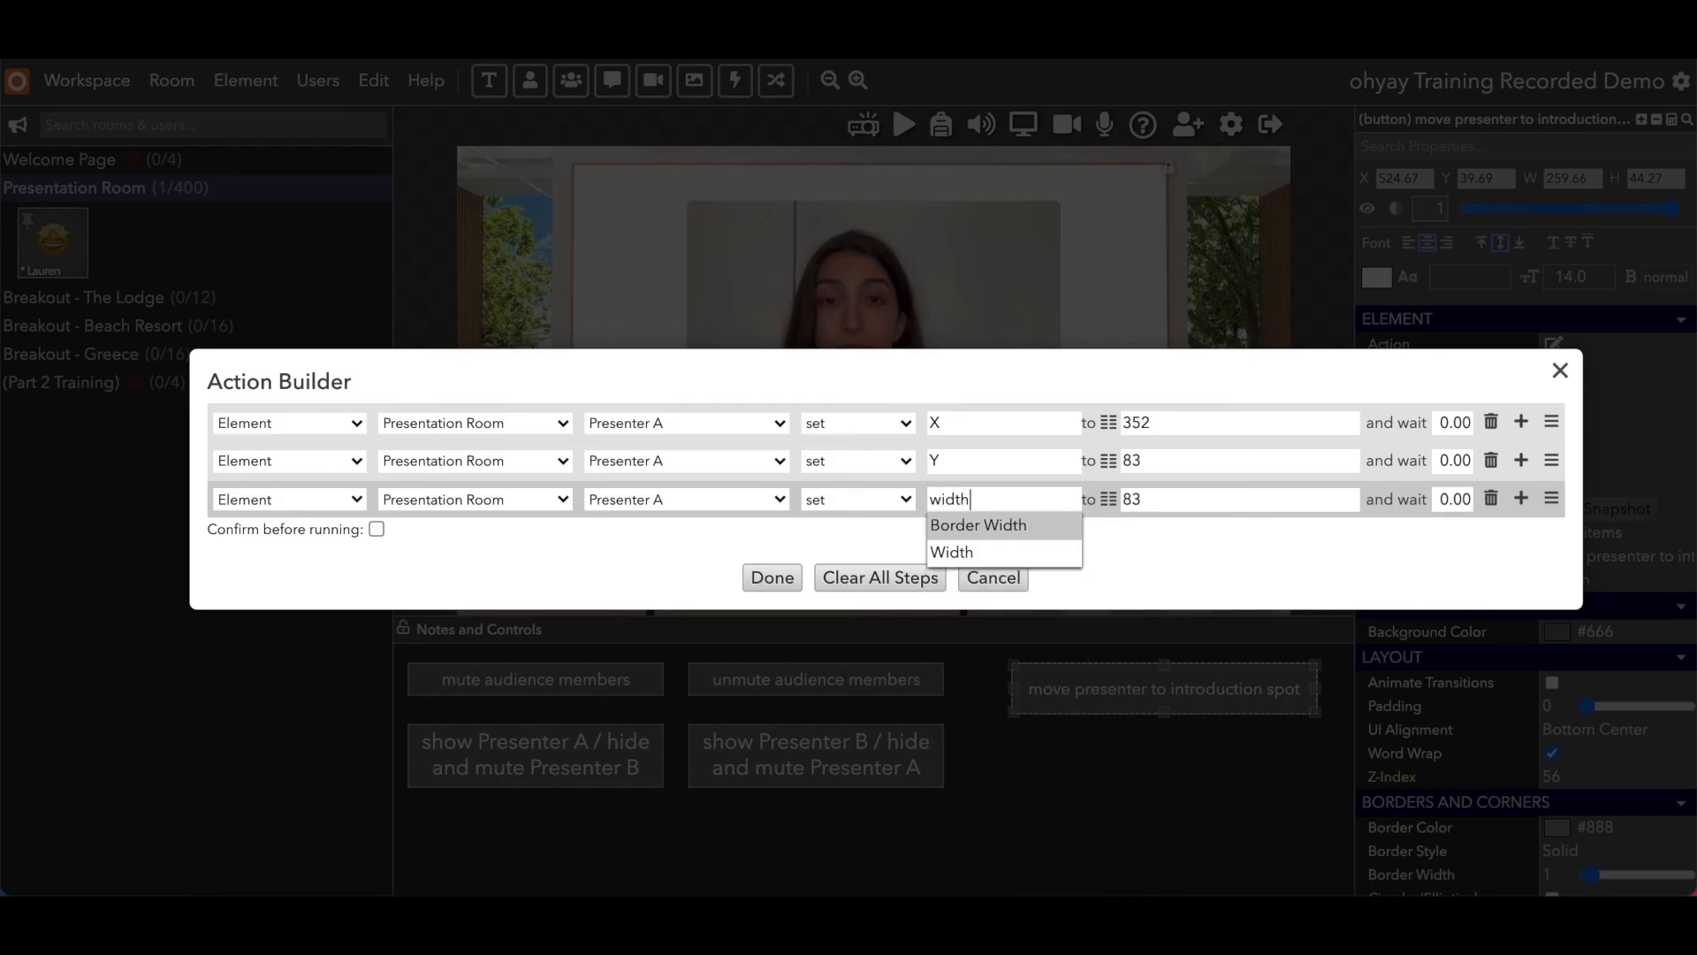
{"action": "left_click", "coordinate": [952, 552]}
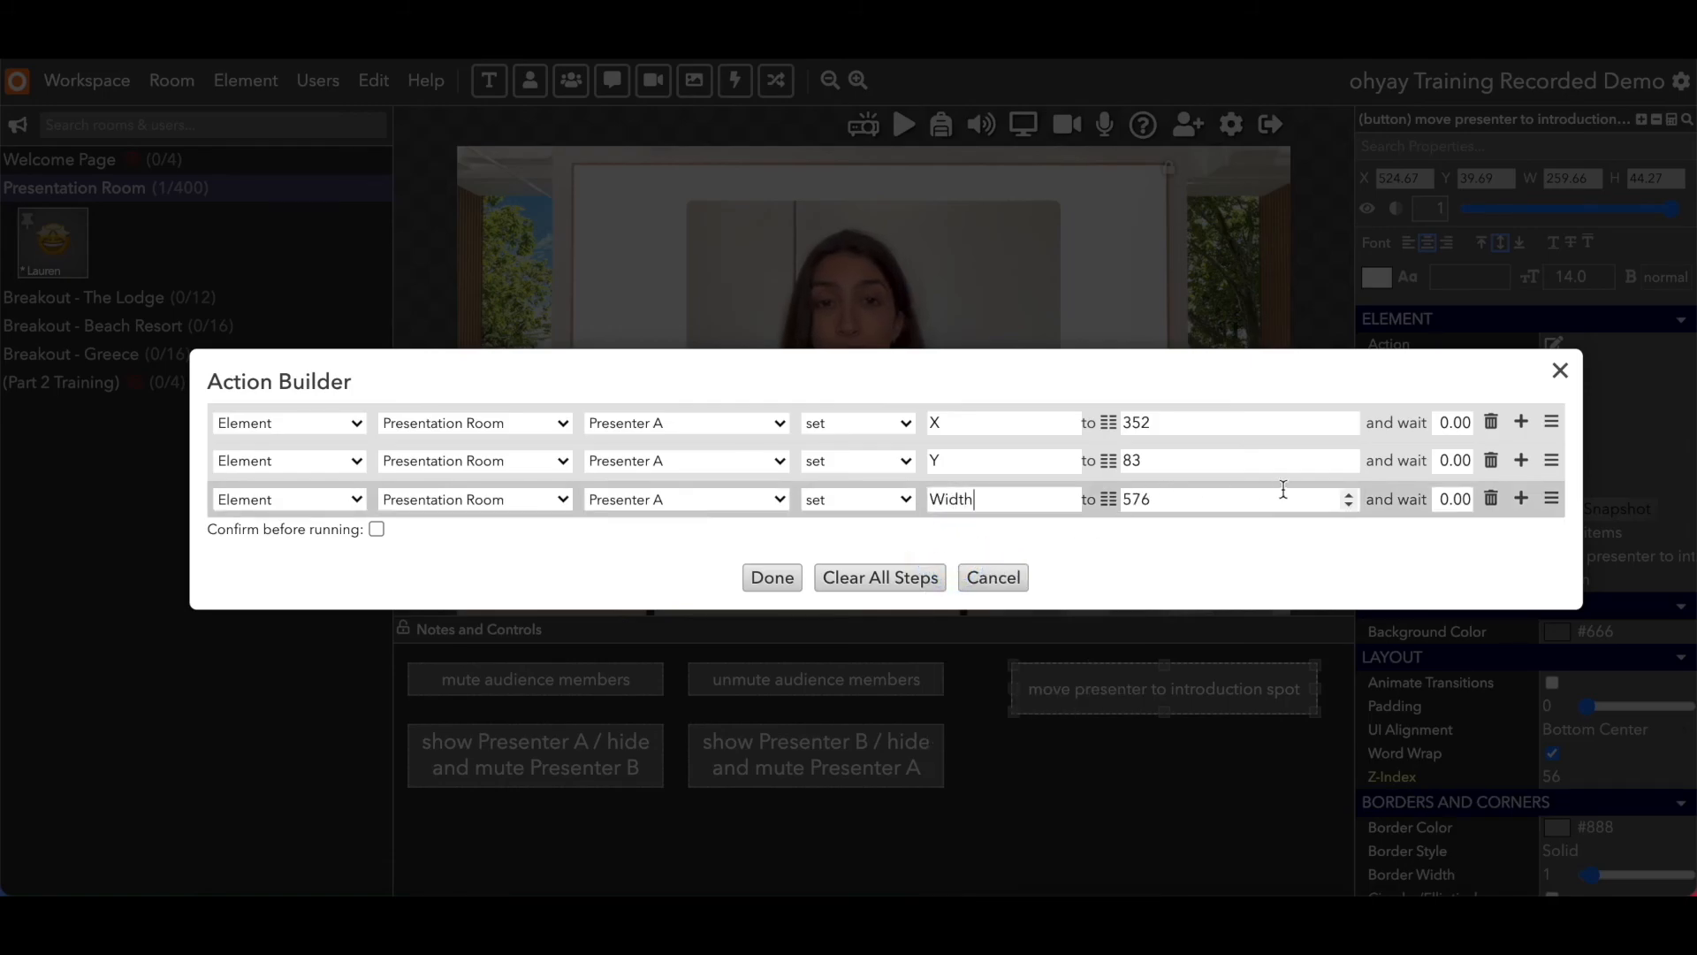
{"action": "left_click", "coordinate": [1522, 500]}
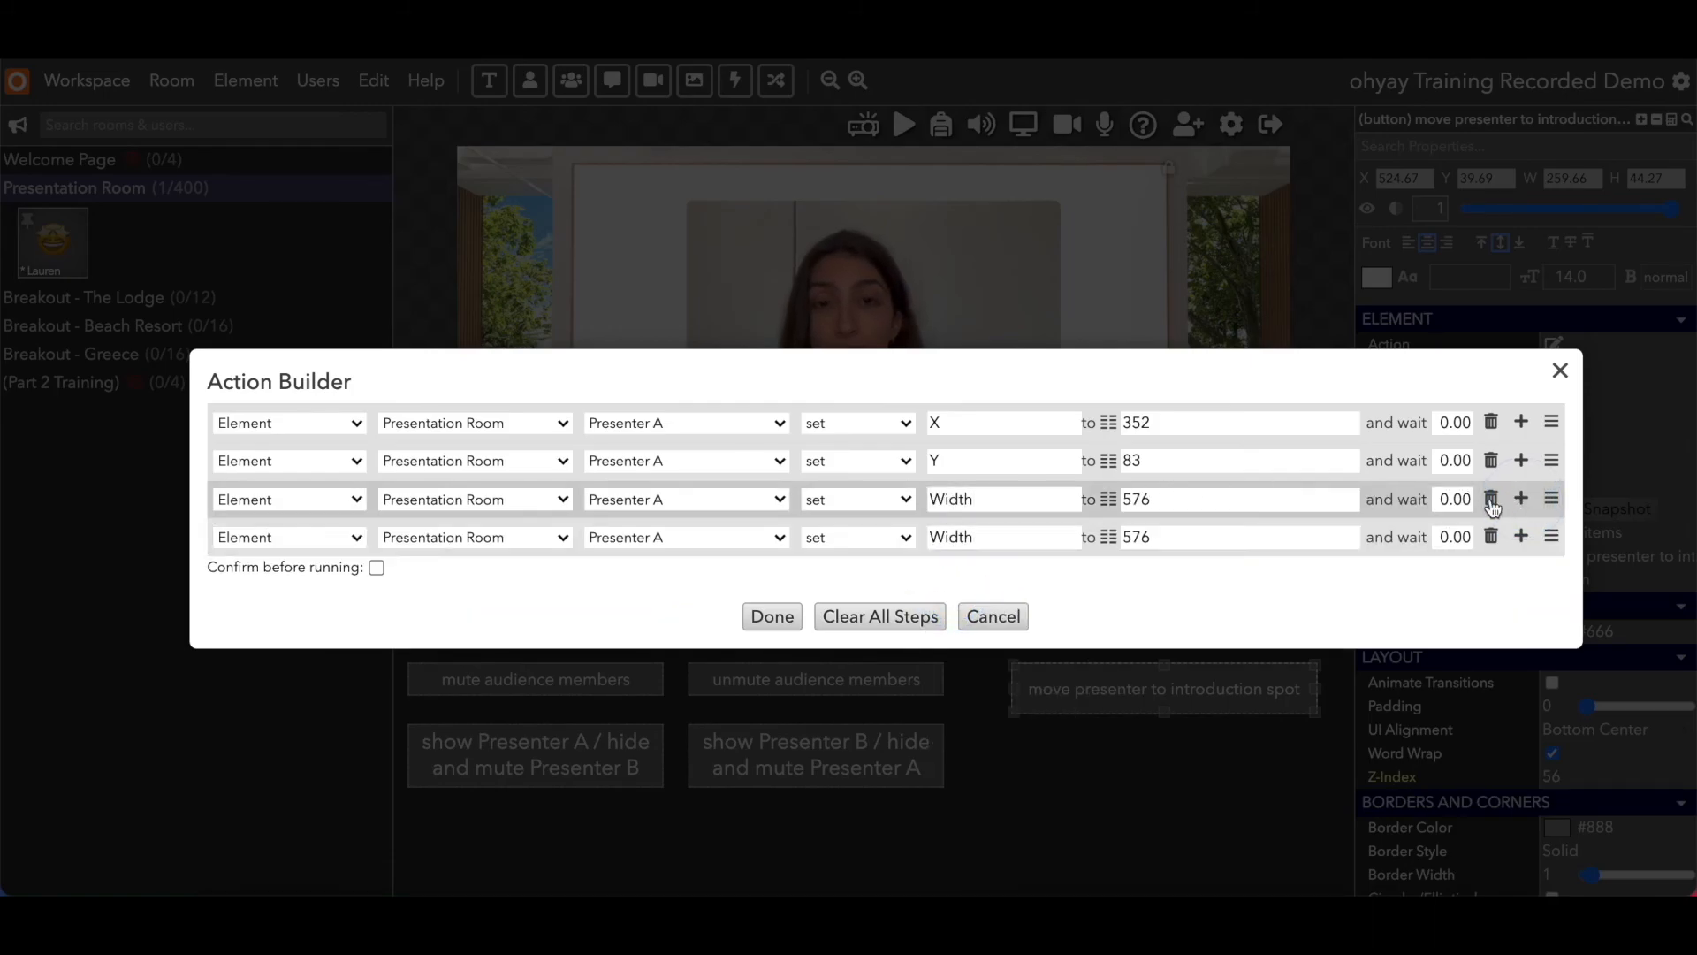
{"action": "left_click", "coordinate": [970, 537]}
{"action": "type", "text": "hei"}
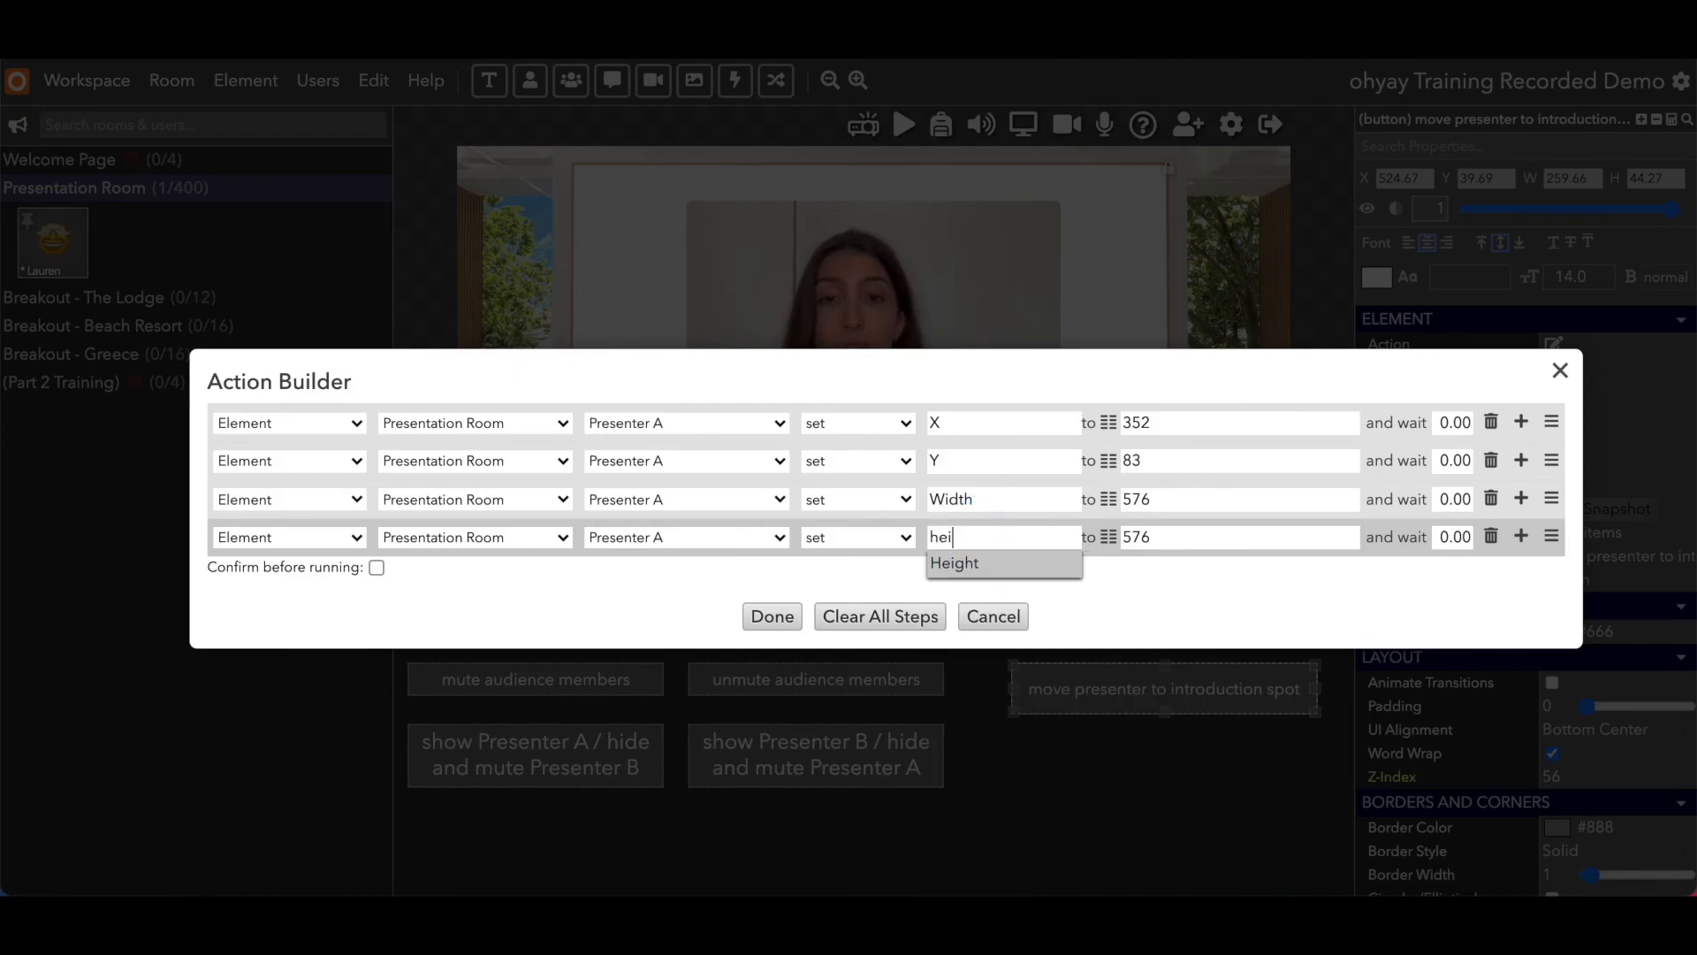
{"action": "left_click", "coordinate": [996, 570]}
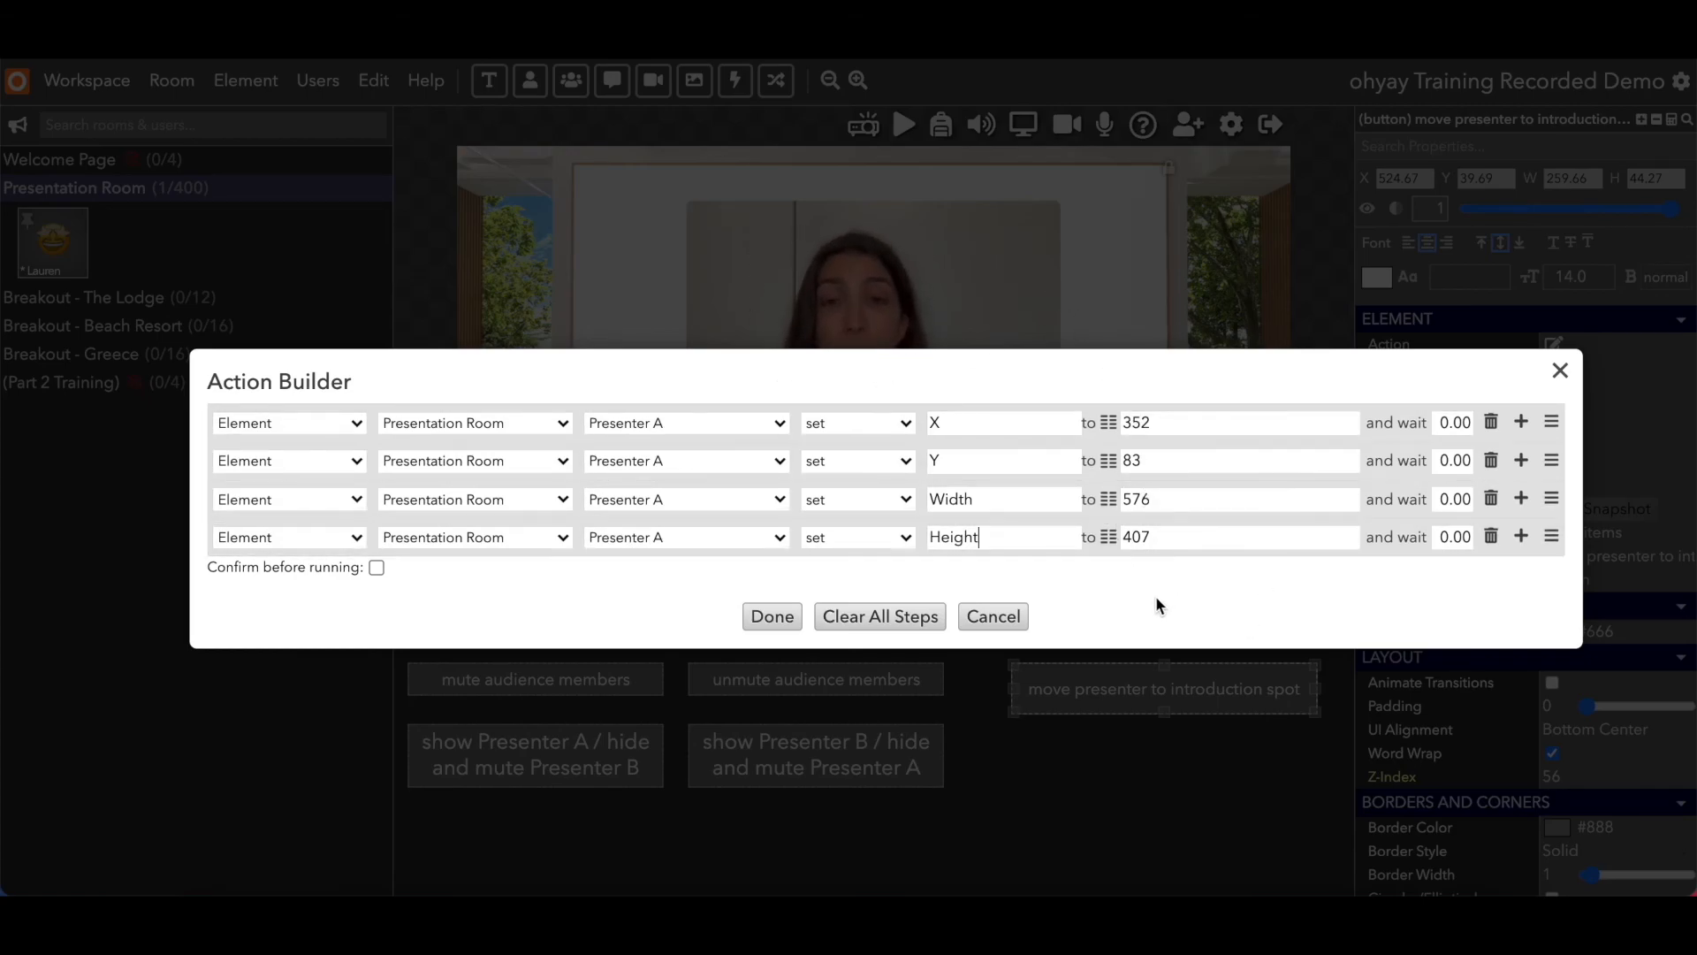
{"action": "left_click", "coordinate": [762, 617]}
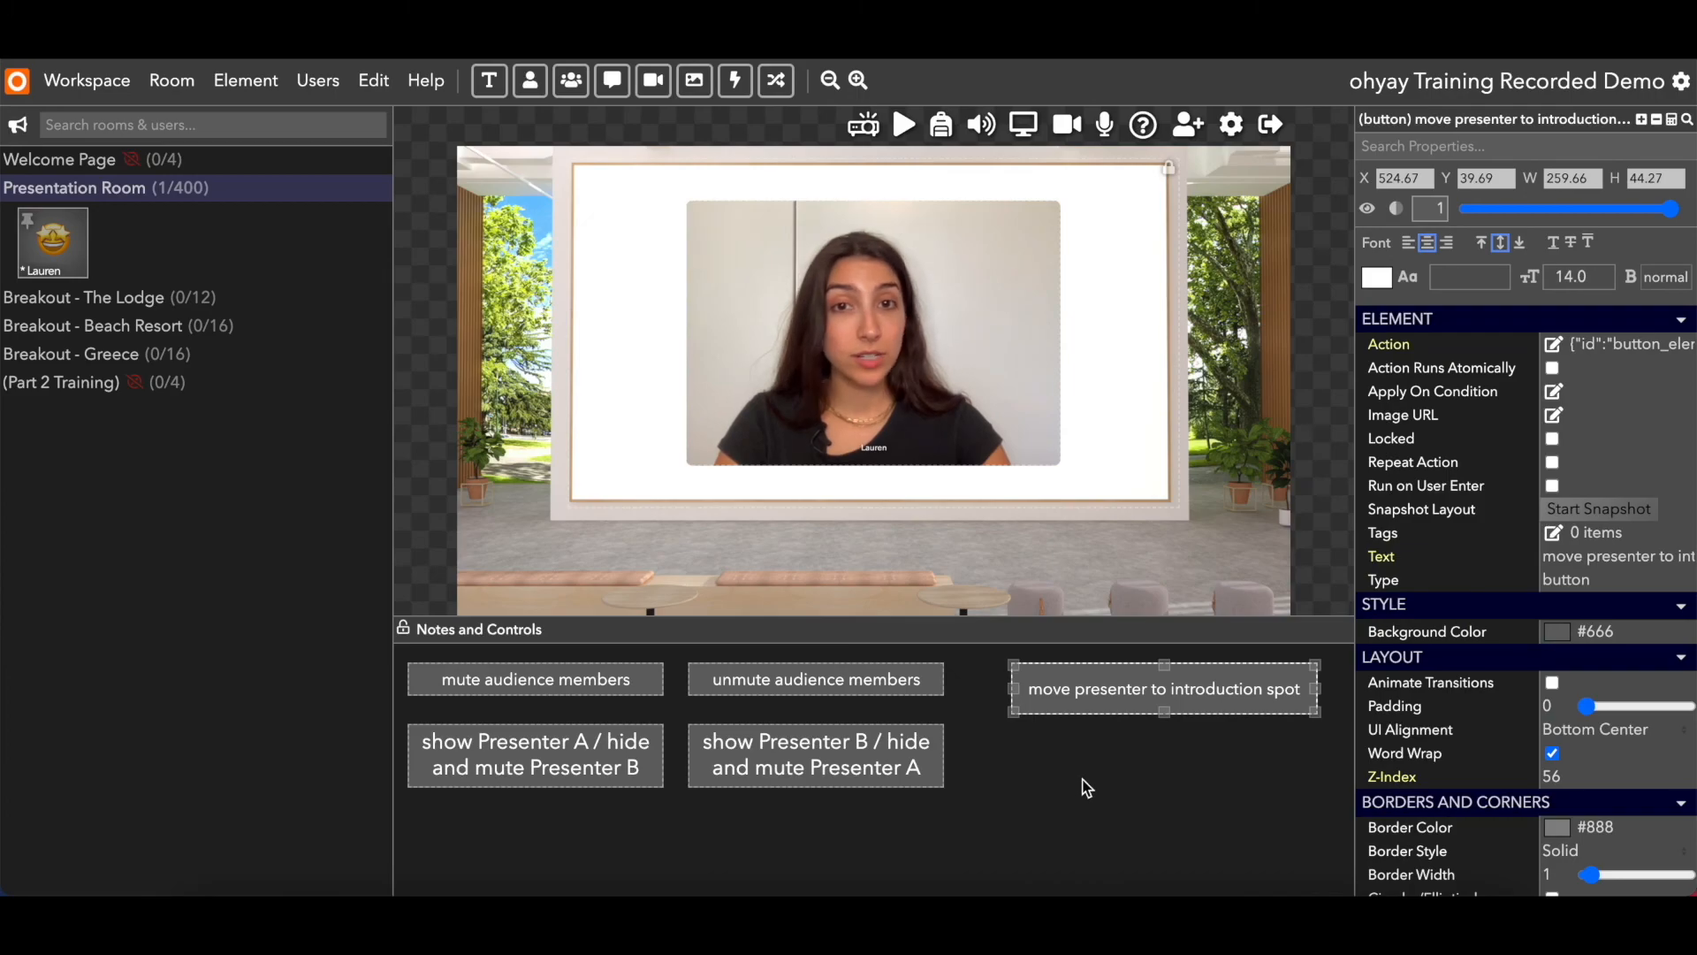
Move Presenter A to the room's upper-left corner, at about X 11, Y 19, and shrink it to about 132 by 239
{"action": "left_click_drag", "start_coordinate": [963, 430], "coordinate": [735, 370]}
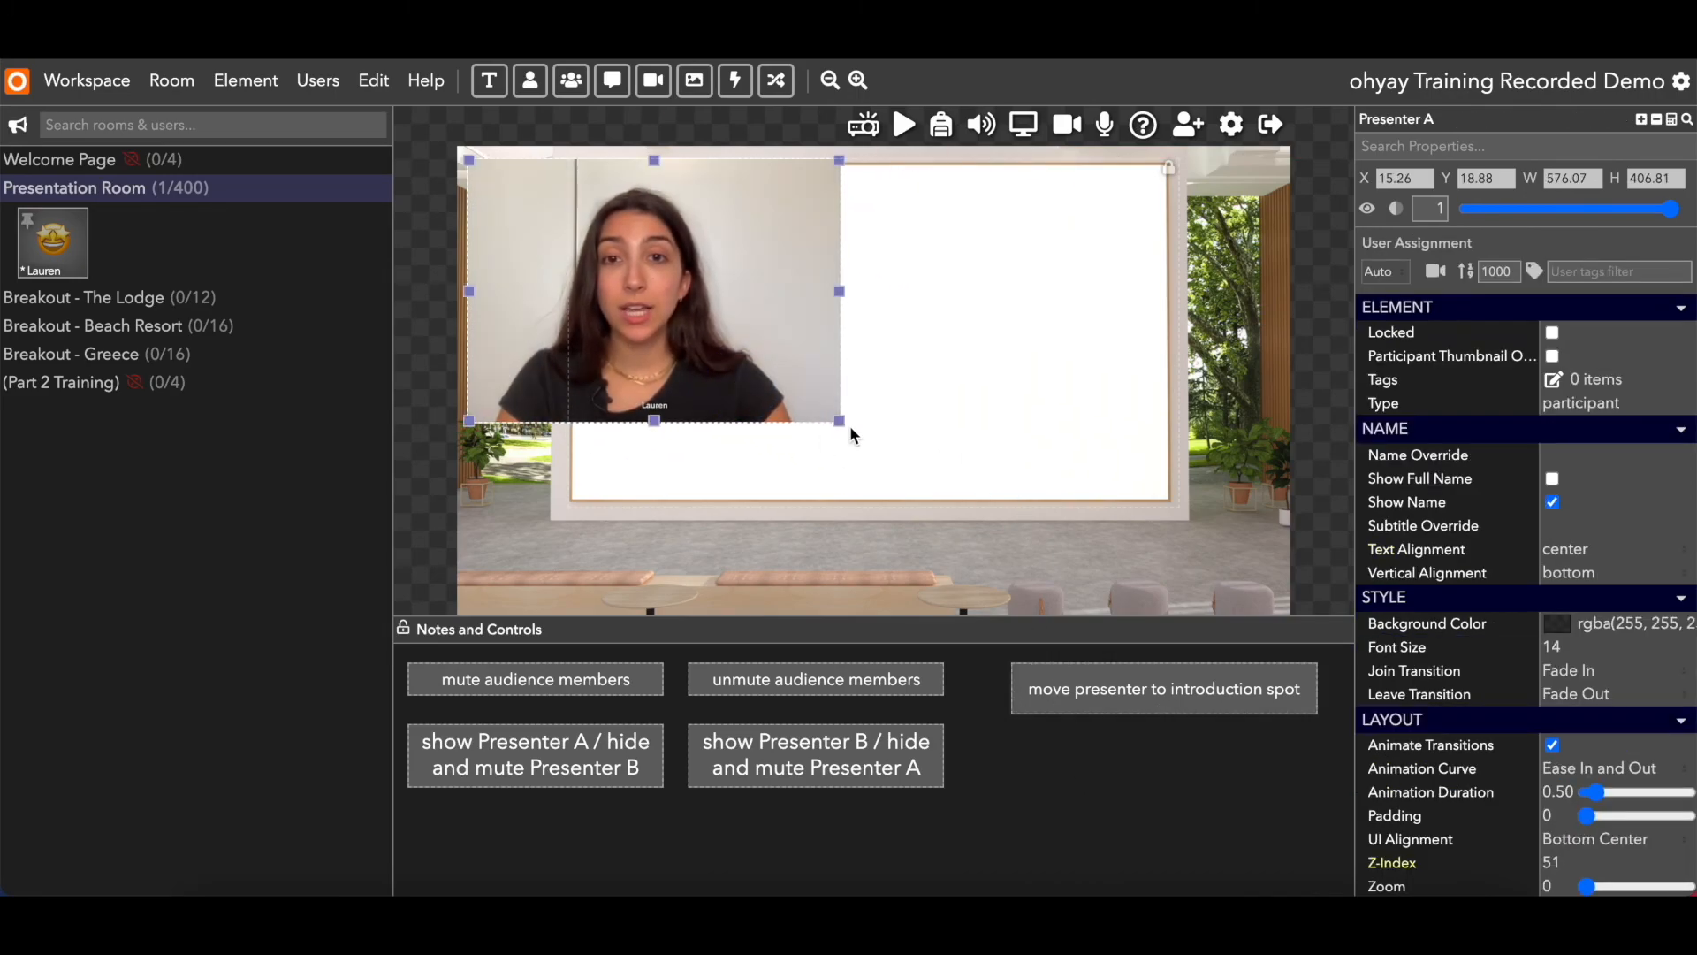
{"action": "left_click_drag", "start_coordinate": [841, 425], "coordinate": [512, 284]}
{"action": "left_click", "coordinate": [584, 311]}
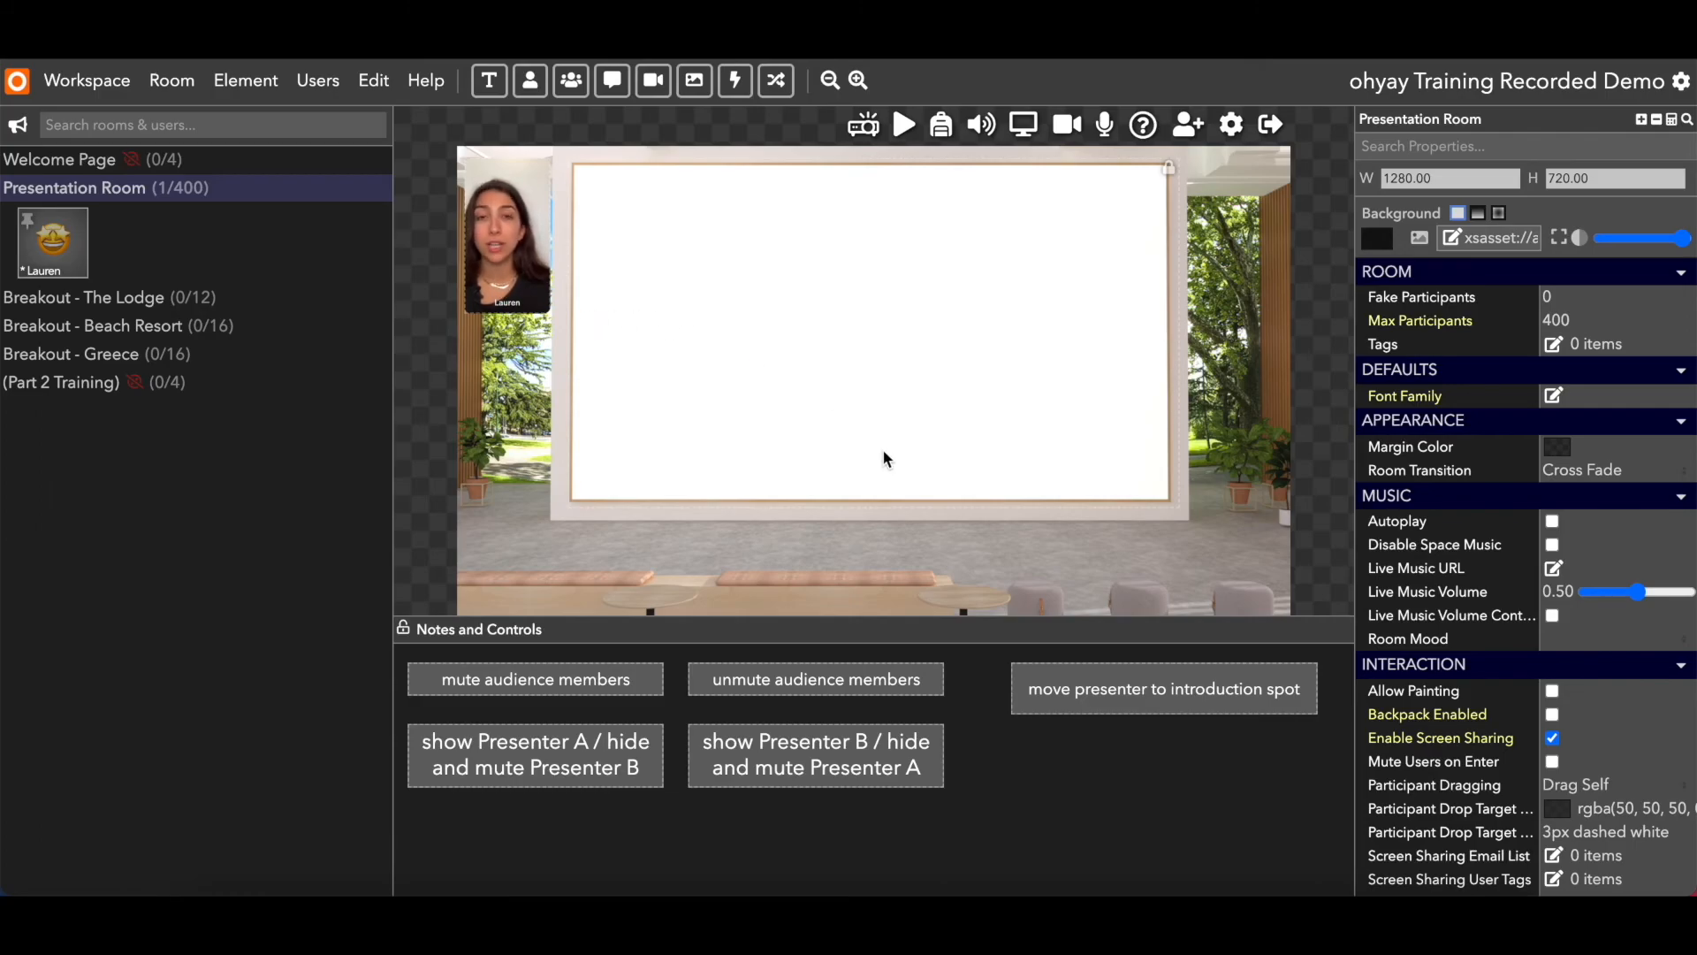
Add a button below the introduction spot button, about 260 by 44, with the text "move presenter to presentation spot"
{"action": "left_click", "coordinate": [748, 95]}
{"action": "left_click_drag", "start_coordinate": [1044, 686], "coordinate": [1318, 780]}
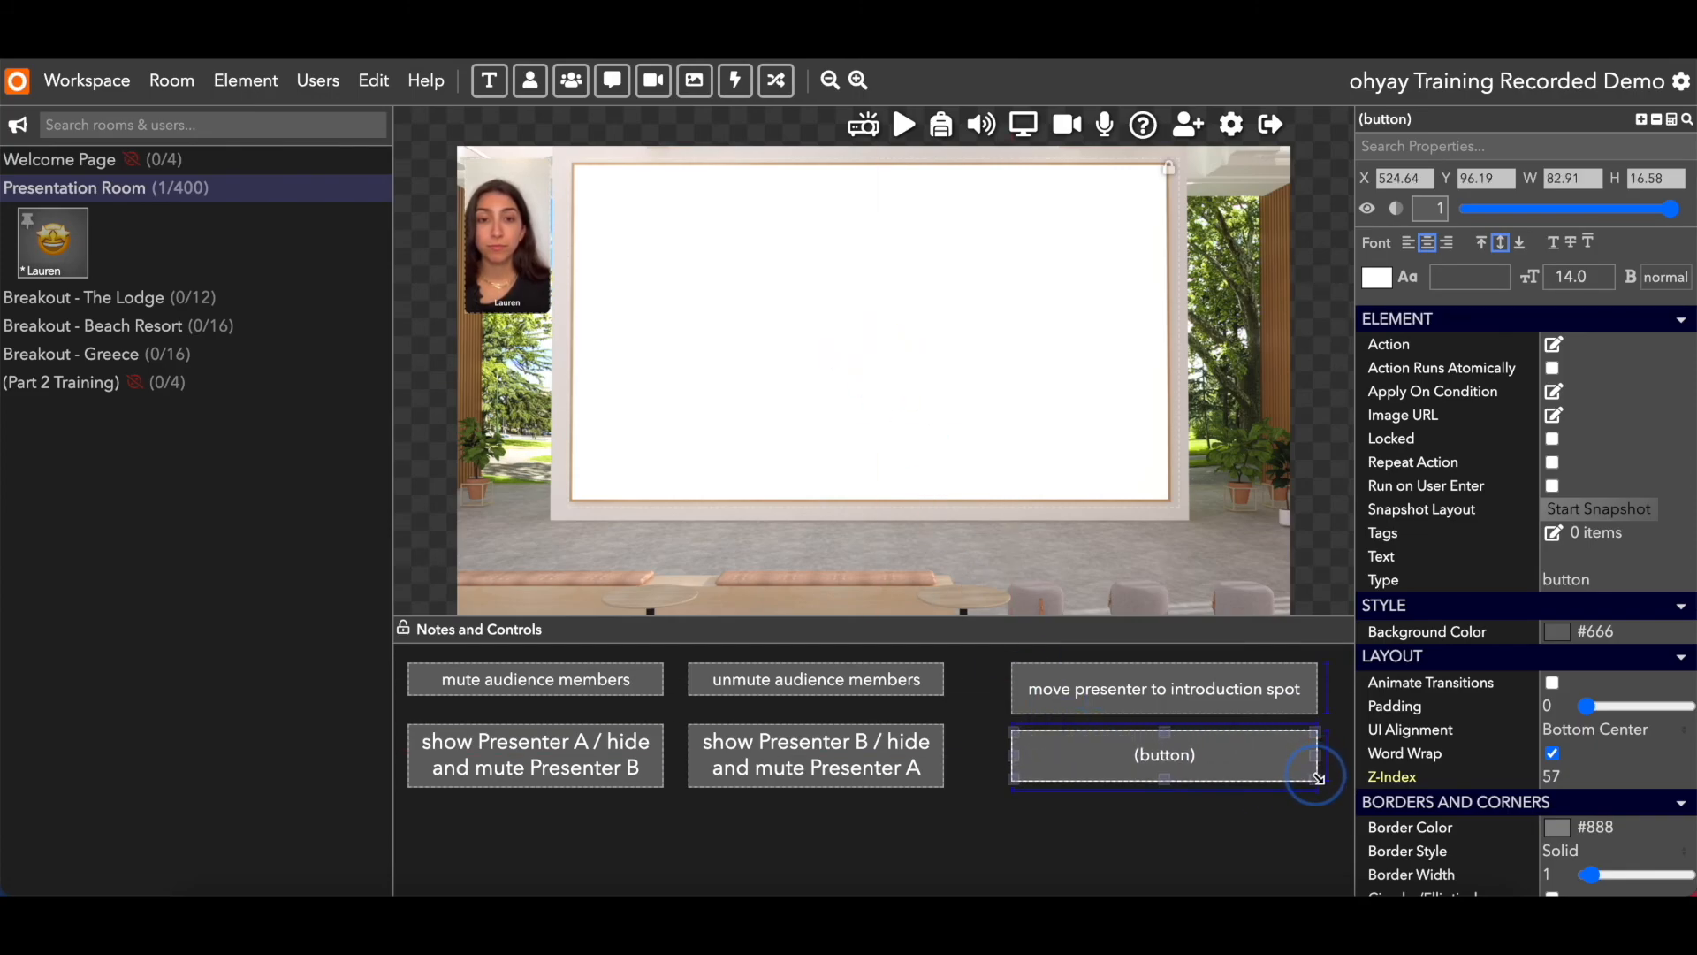
{"action": "left_click", "coordinate": [1578, 556]}
{"action": "type", "text": "move present"}
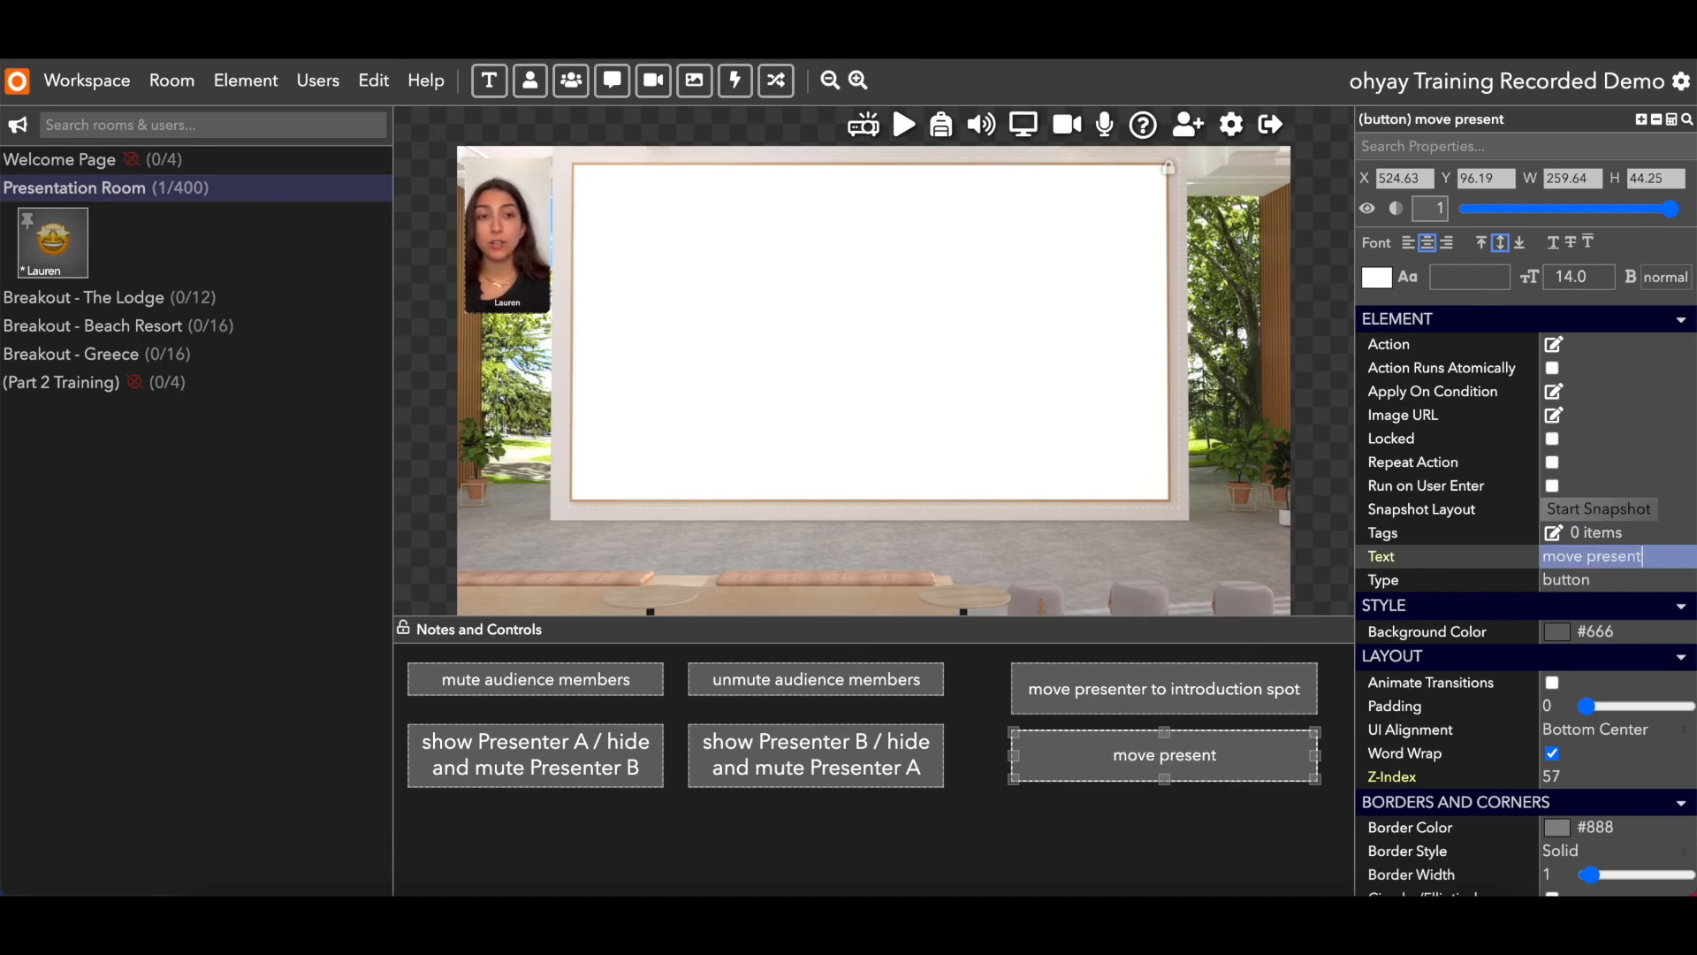
{"action": "type", "text": "er to presentation spot"}
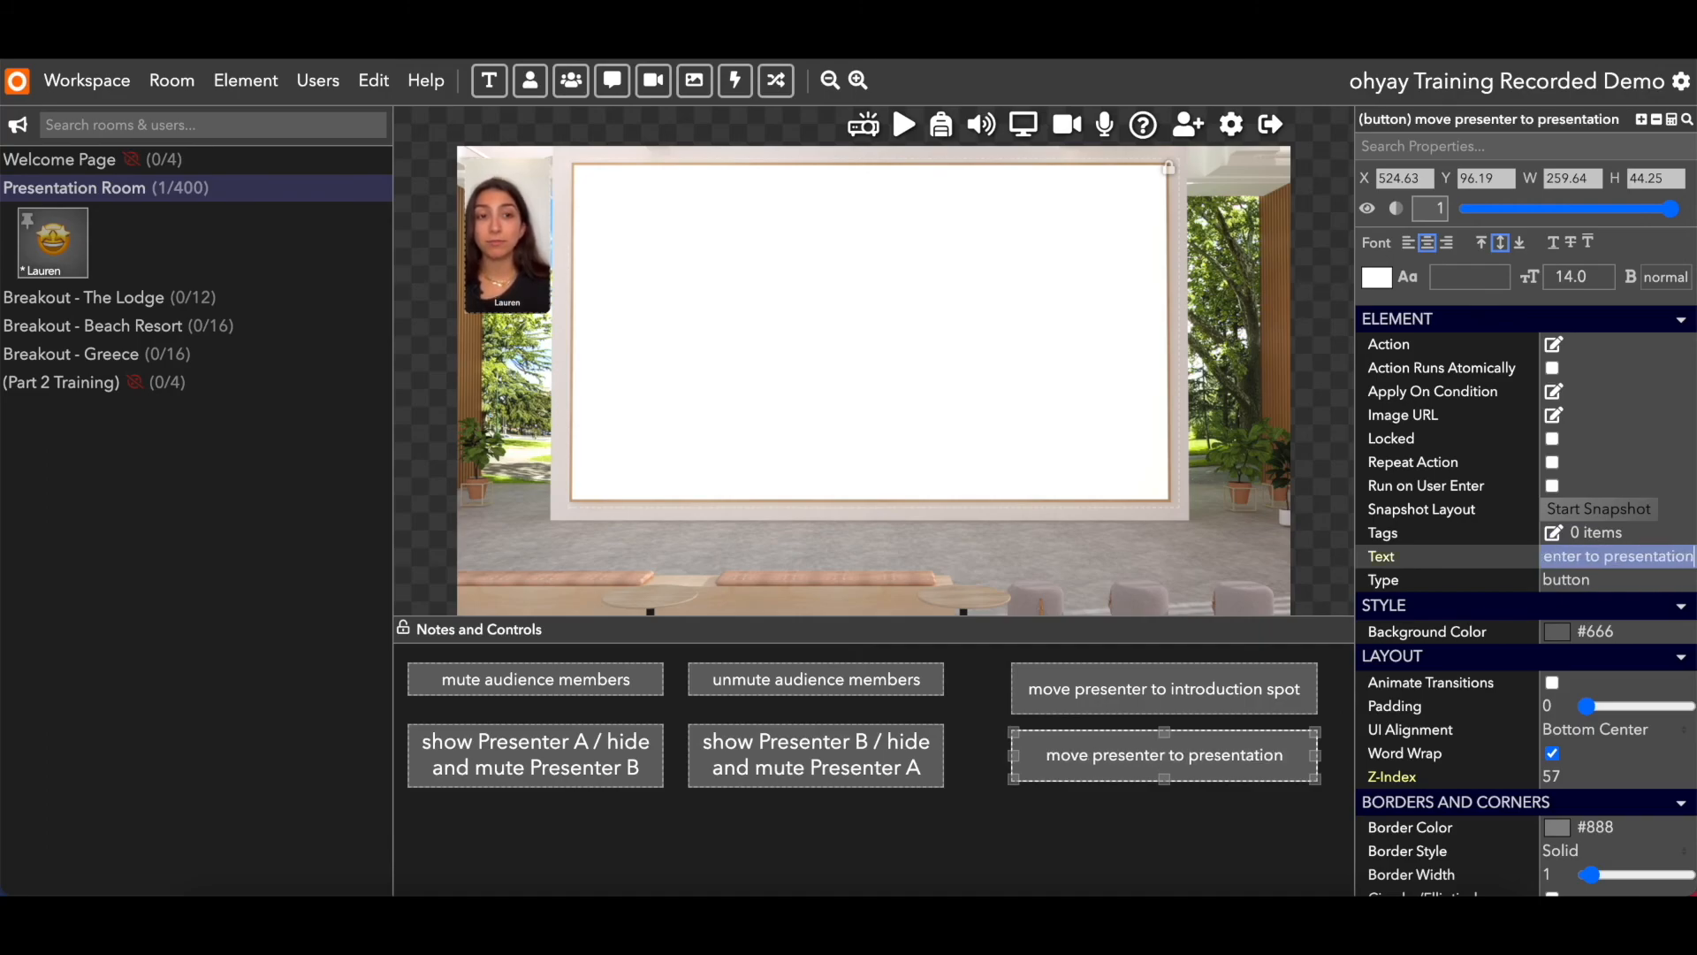
{"action": "key", "text": "Return"}
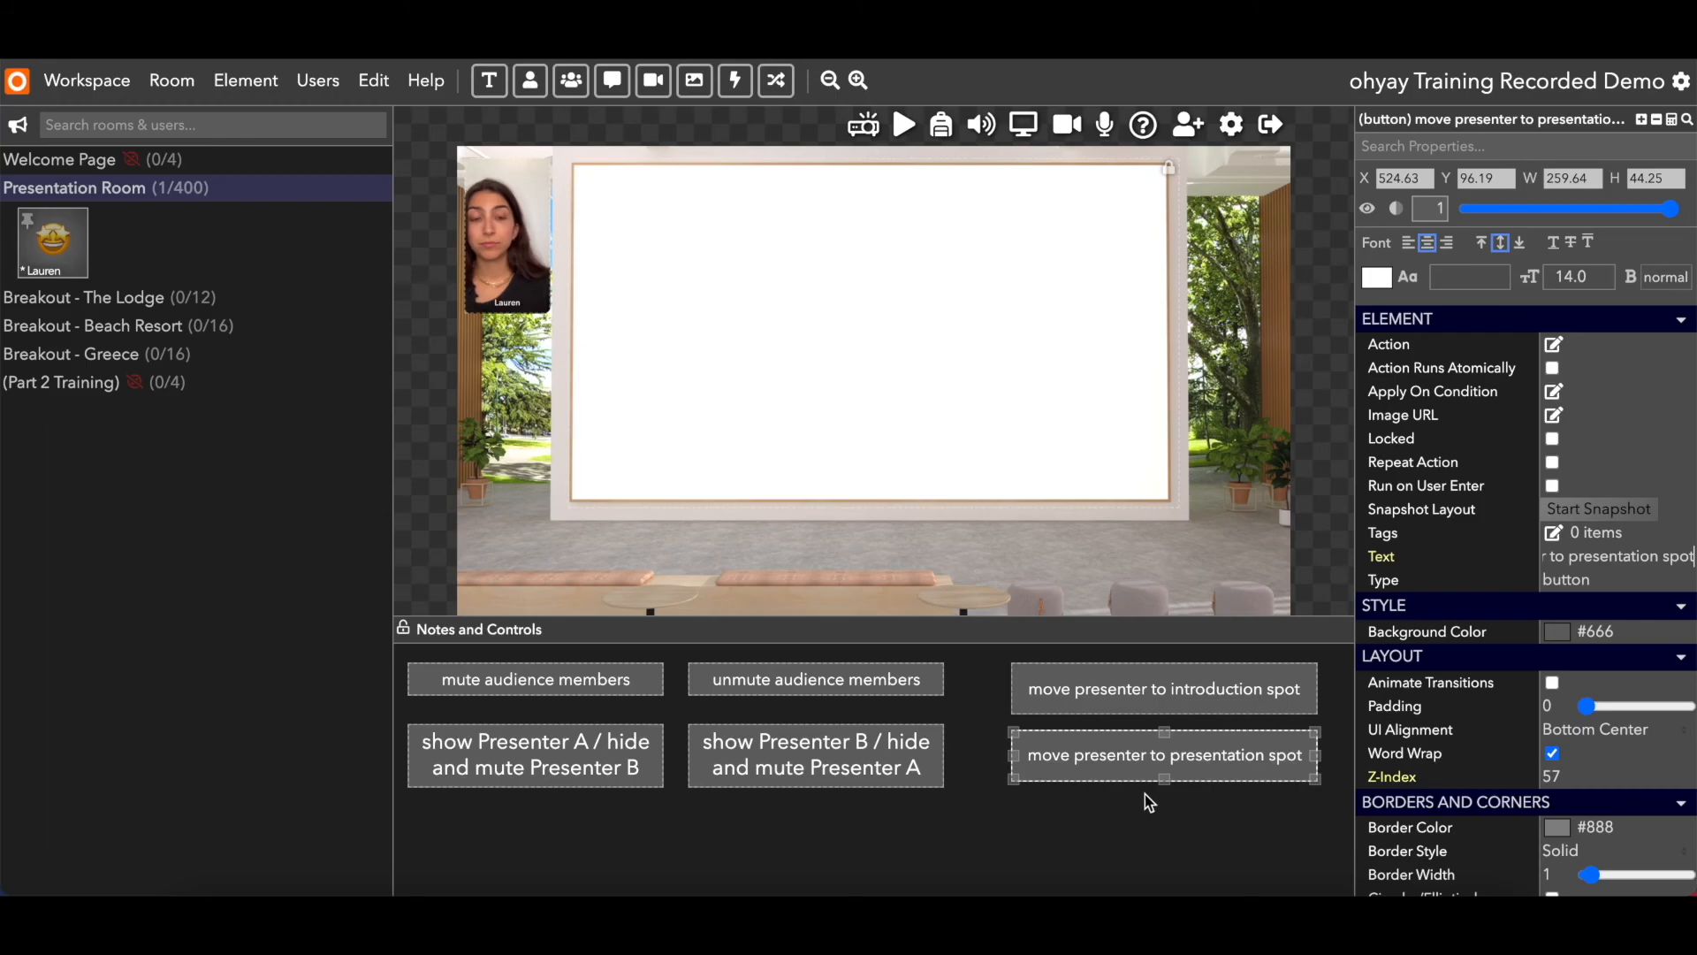
Give the "move presenter to presentation spot" button actions that set Presenter A's X to 11 and Y to 19
{"action": "left_click", "coordinate": [1139, 760]}
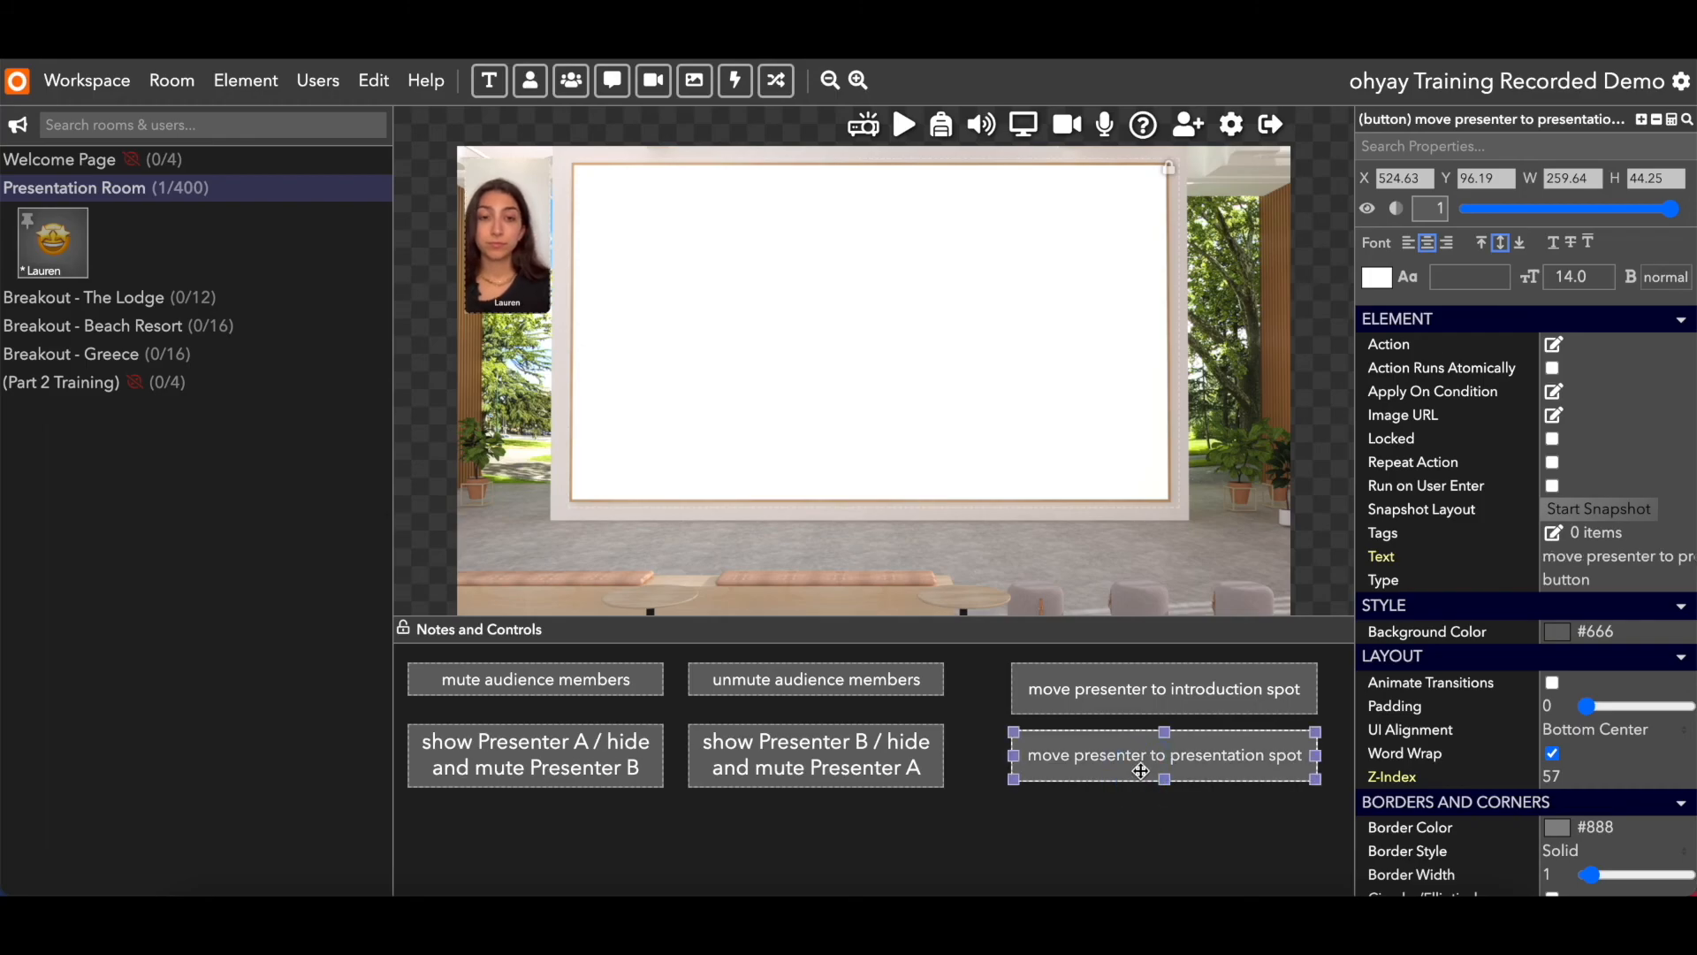
{"action": "left_click", "coordinate": [1554, 344]}
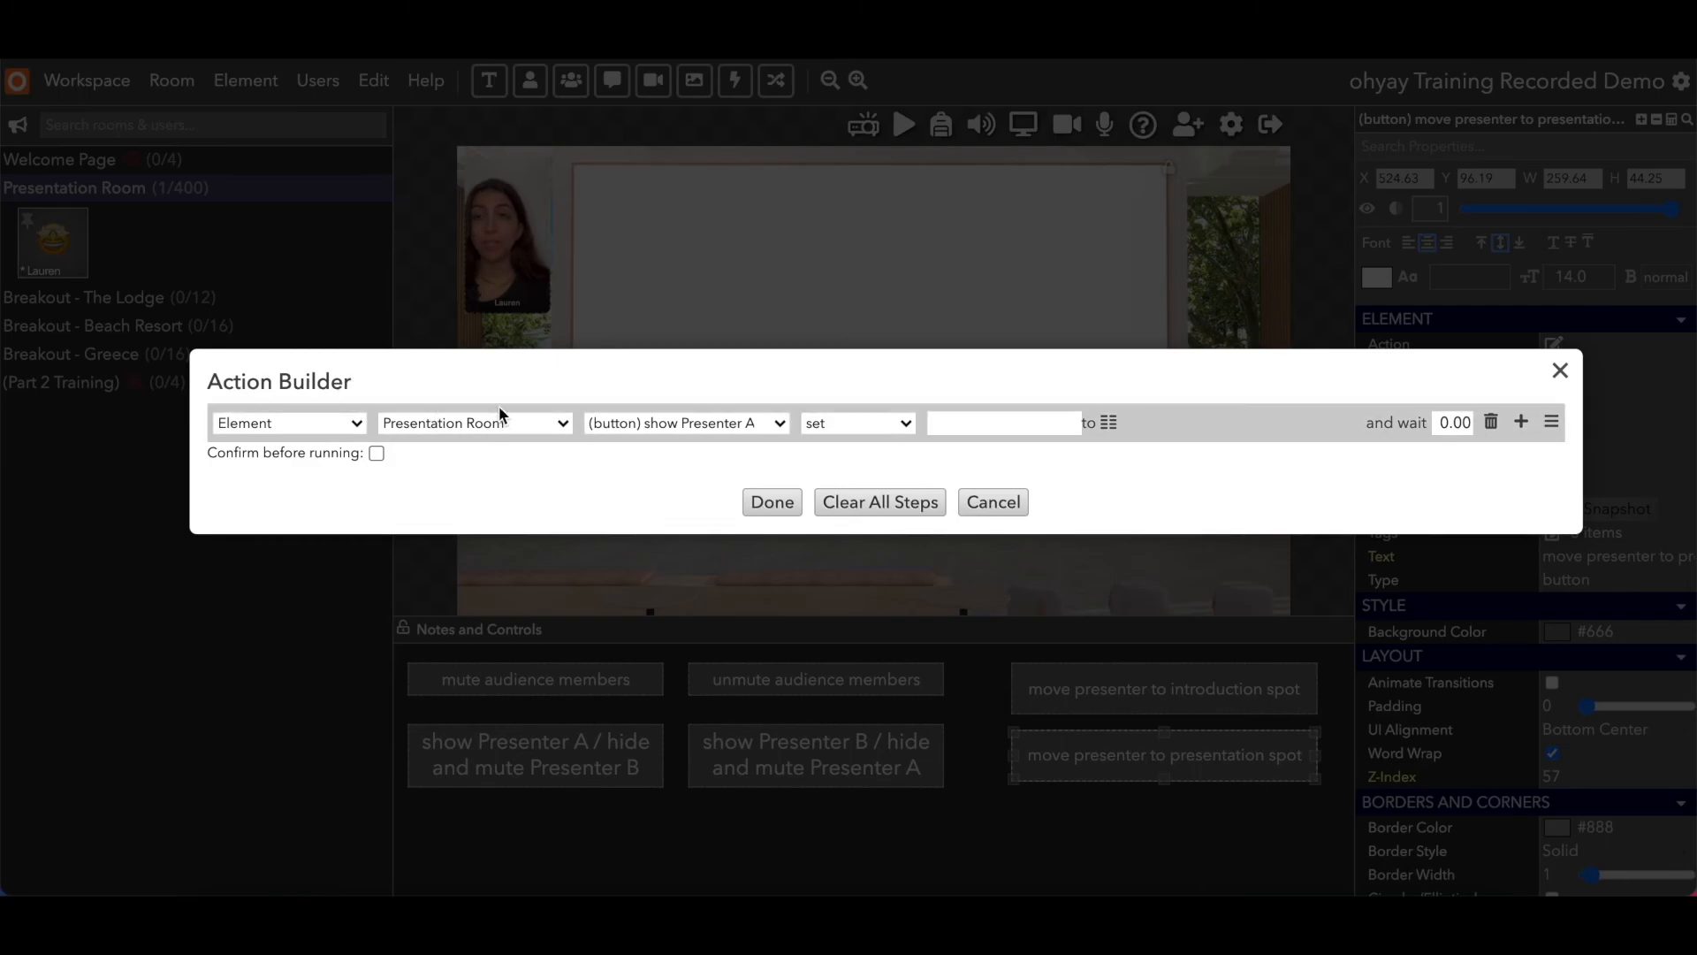
{"action": "left_click", "coordinate": [665, 426]}
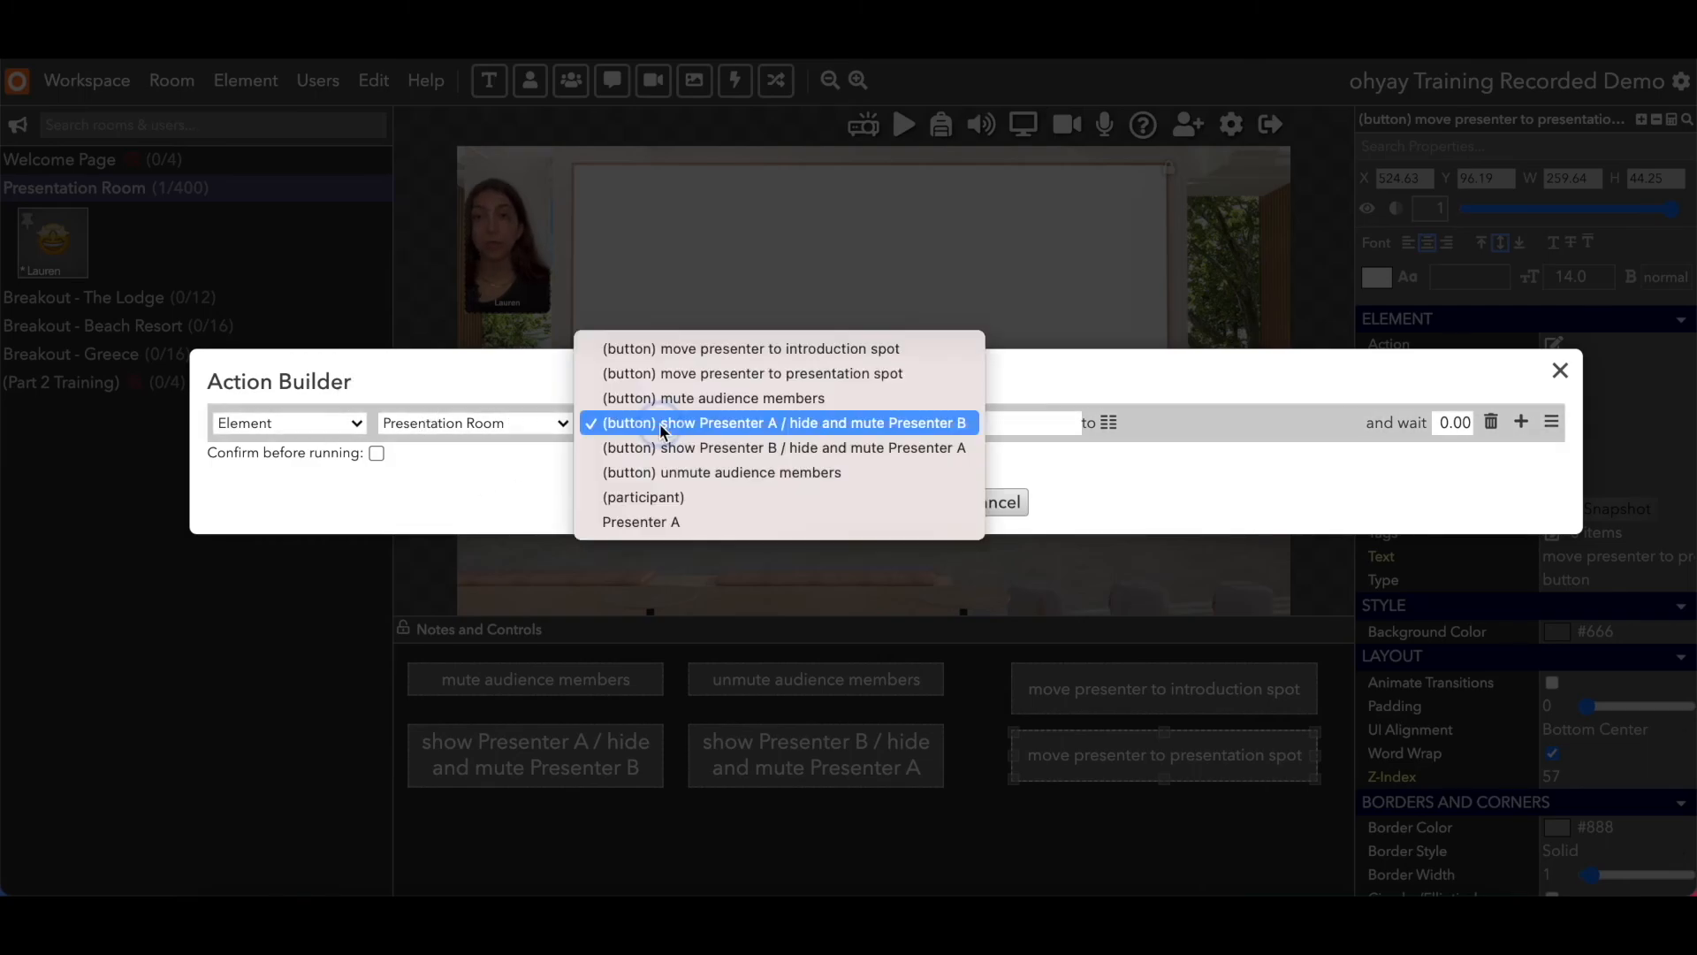
{"action": "left_click", "coordinate": [658, 520]}
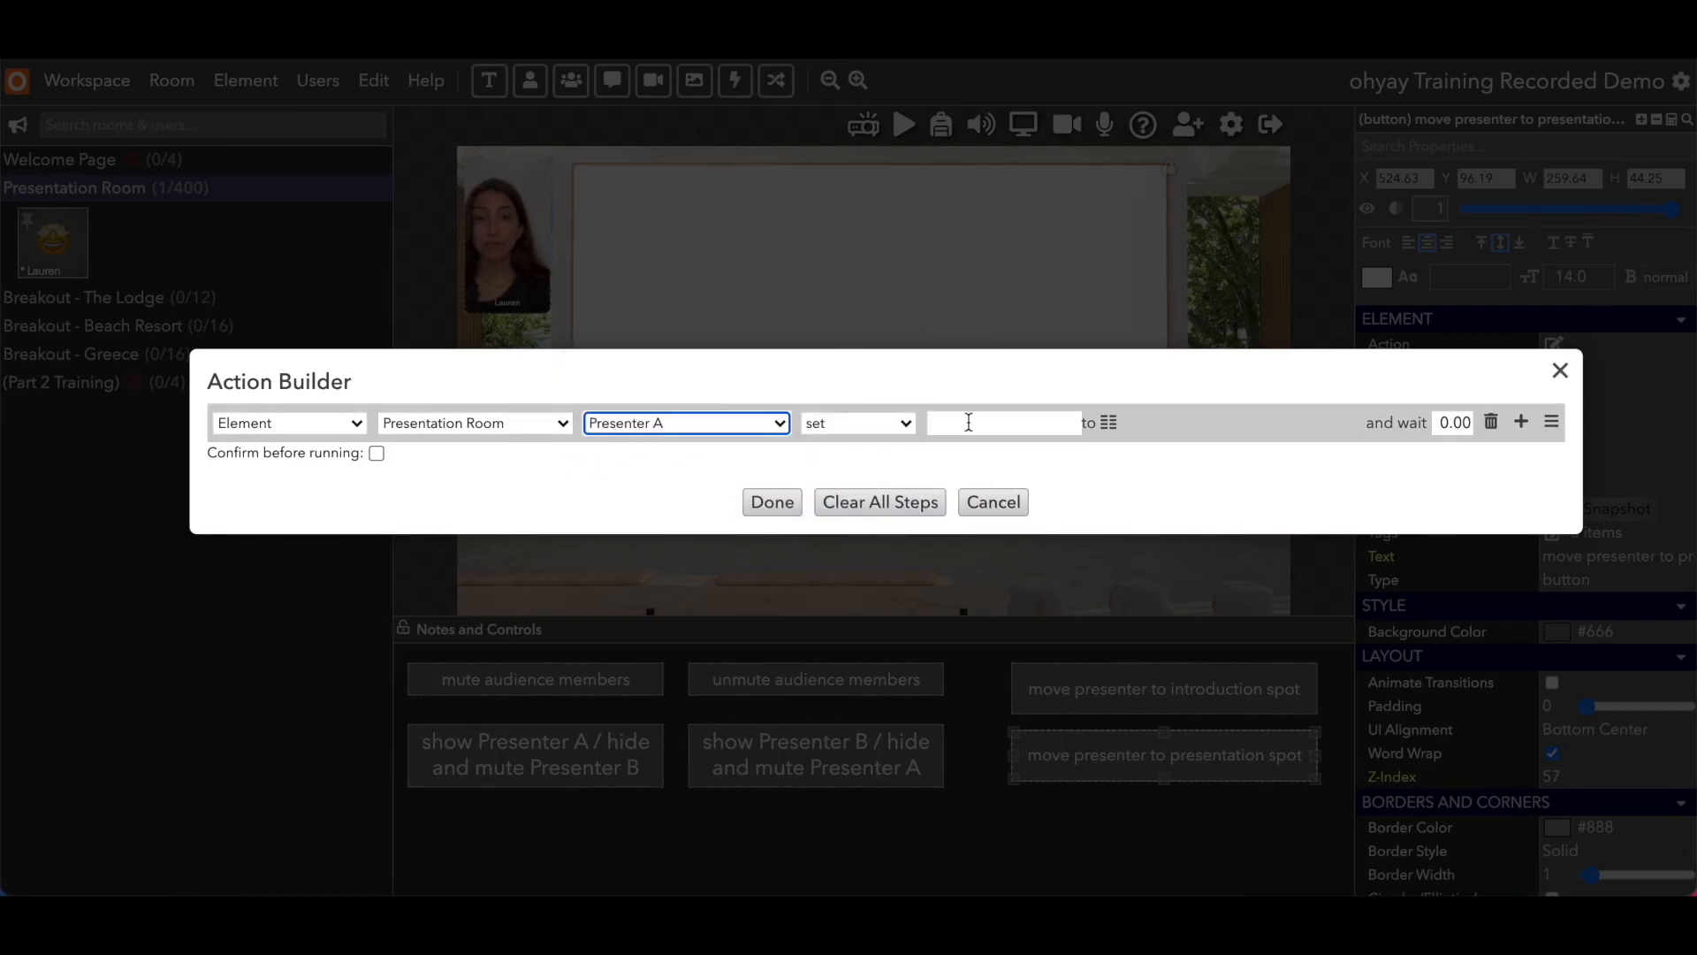
{"action": "left_click", "coordinate": [974, 424]}
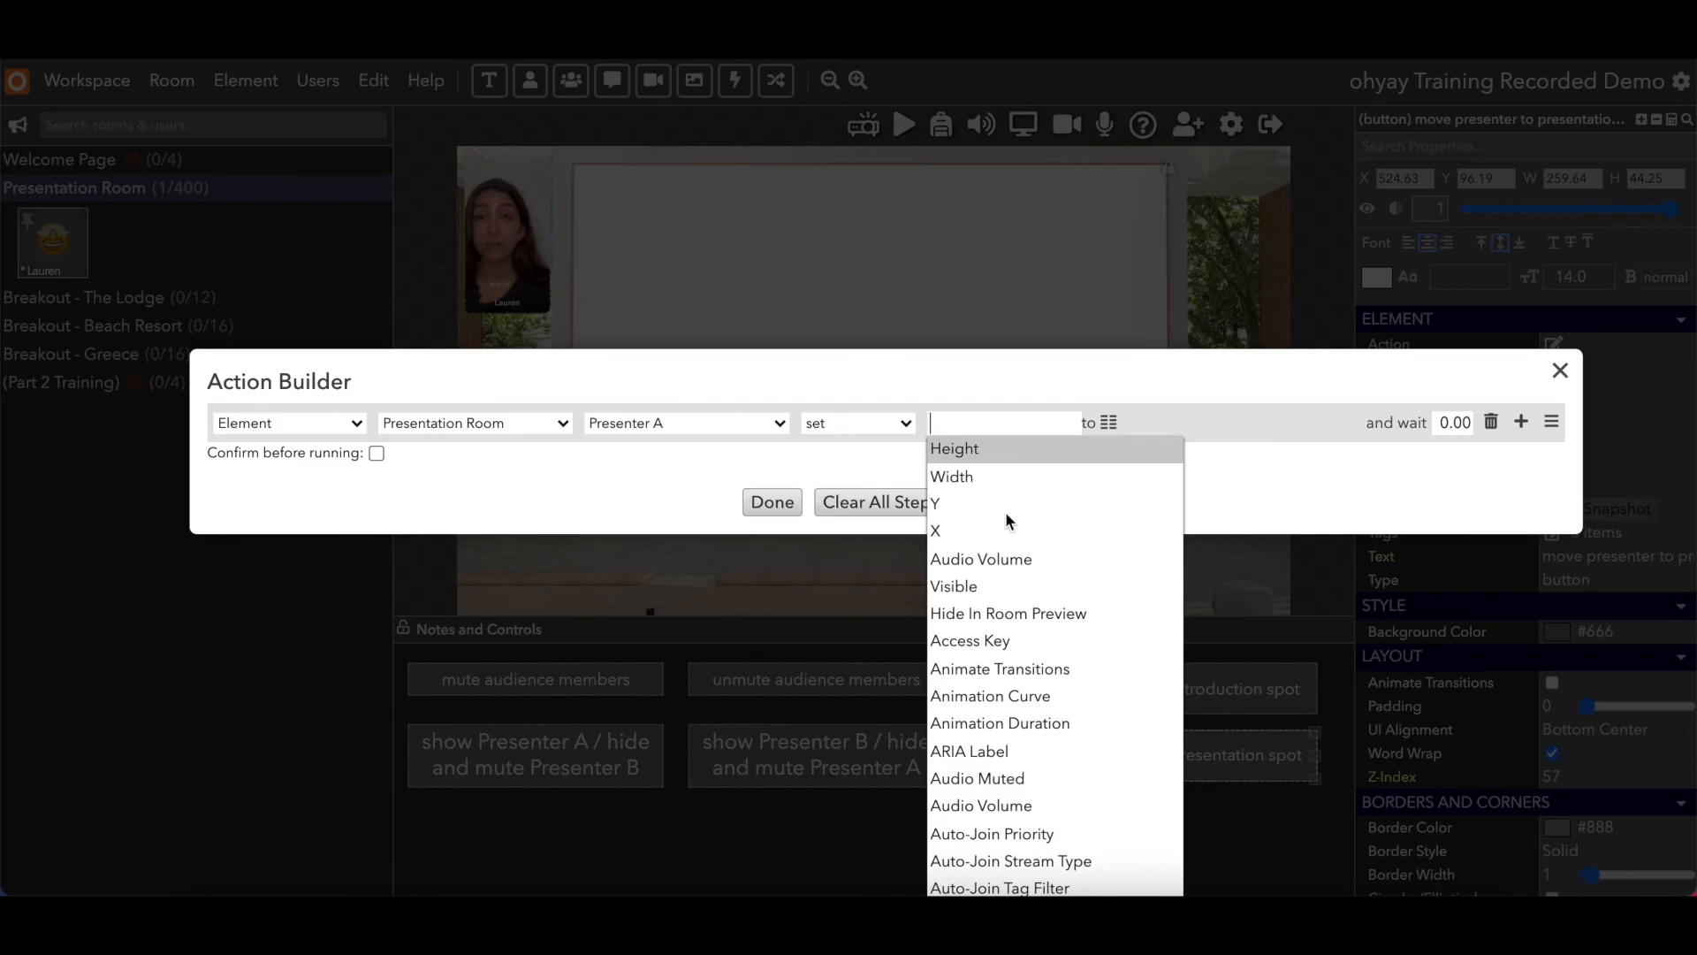
{"action": "left_click", "coordinate": [962, 527]}
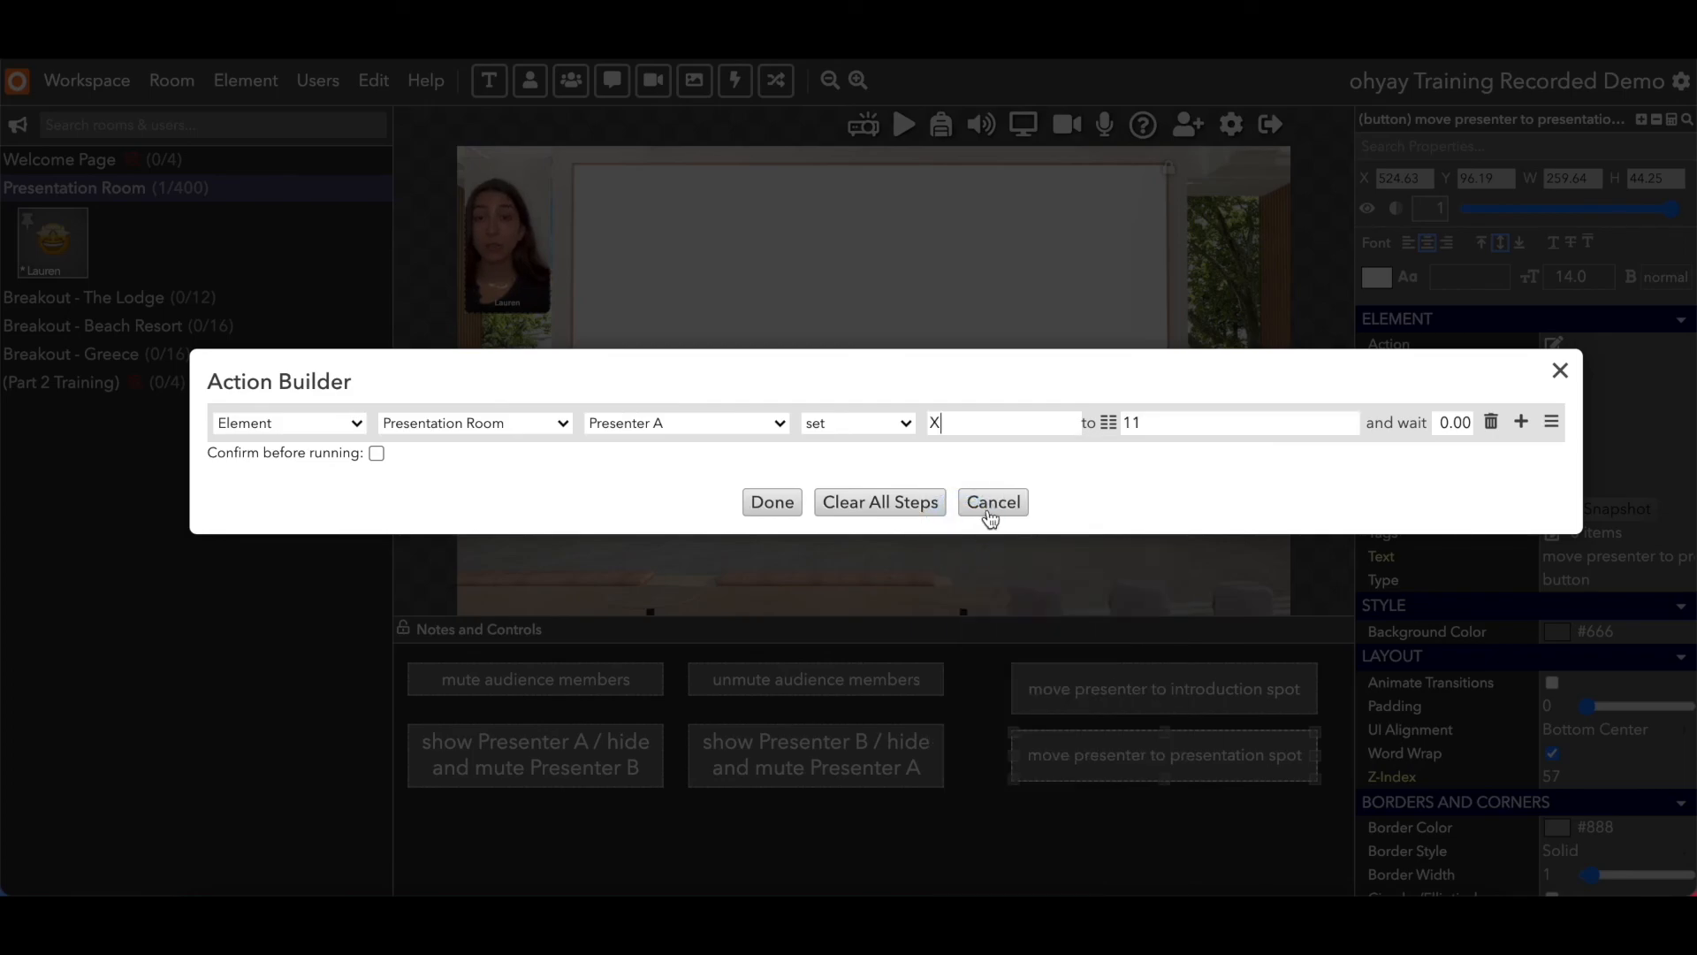
{"action": "left_click", "coordinate": [1522, 425]}
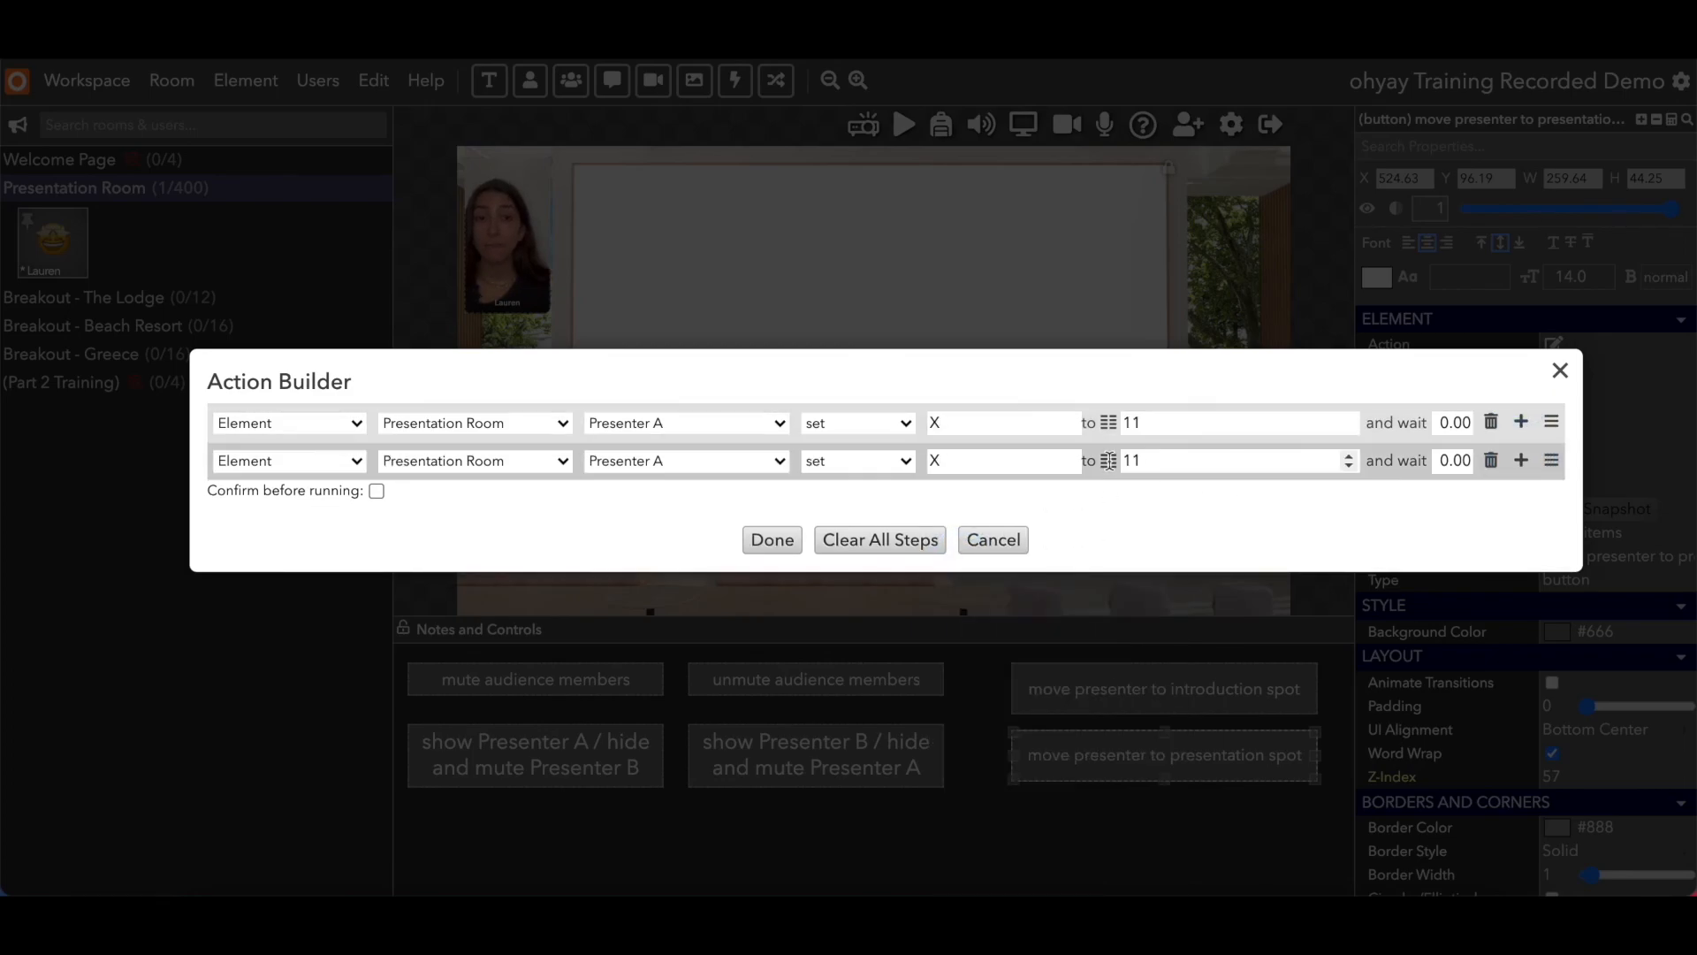
{"action": "left_click", "coordinate": [994, 458]}
{"action": "left_click", "coordinate": [952, 571]}
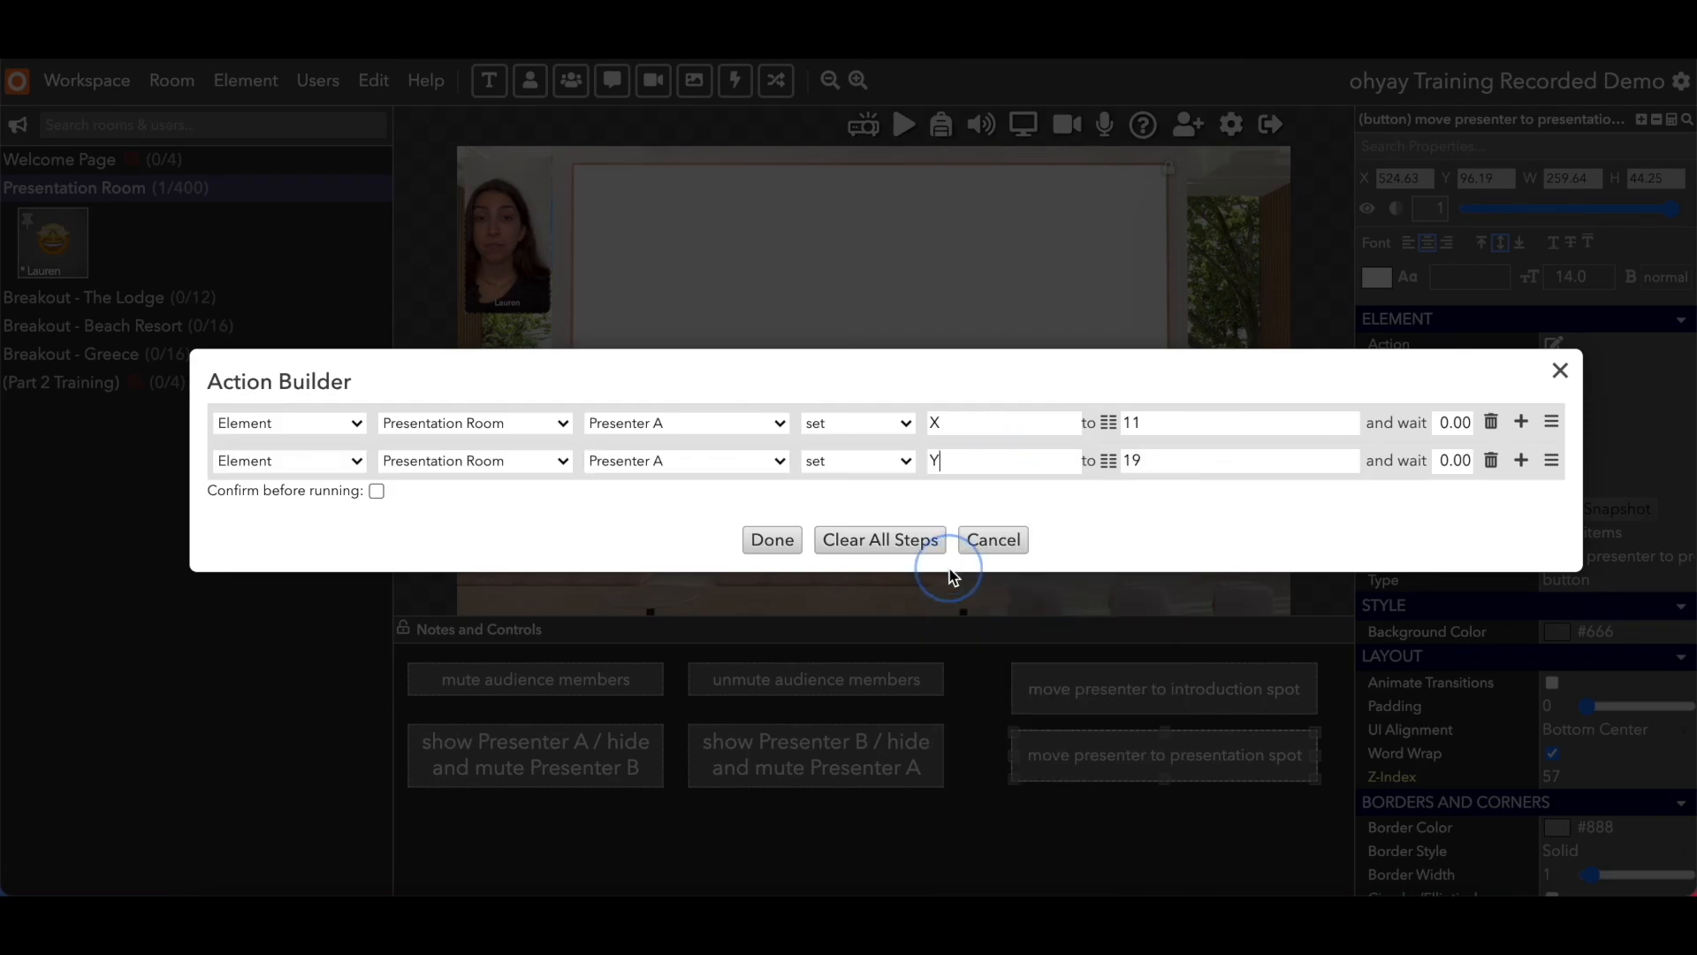
Add actions to the presentation spot button that set Presenter A's Height to 239 and Width to 132
{"action": "left_click", "coordinate": [1522, 461]}
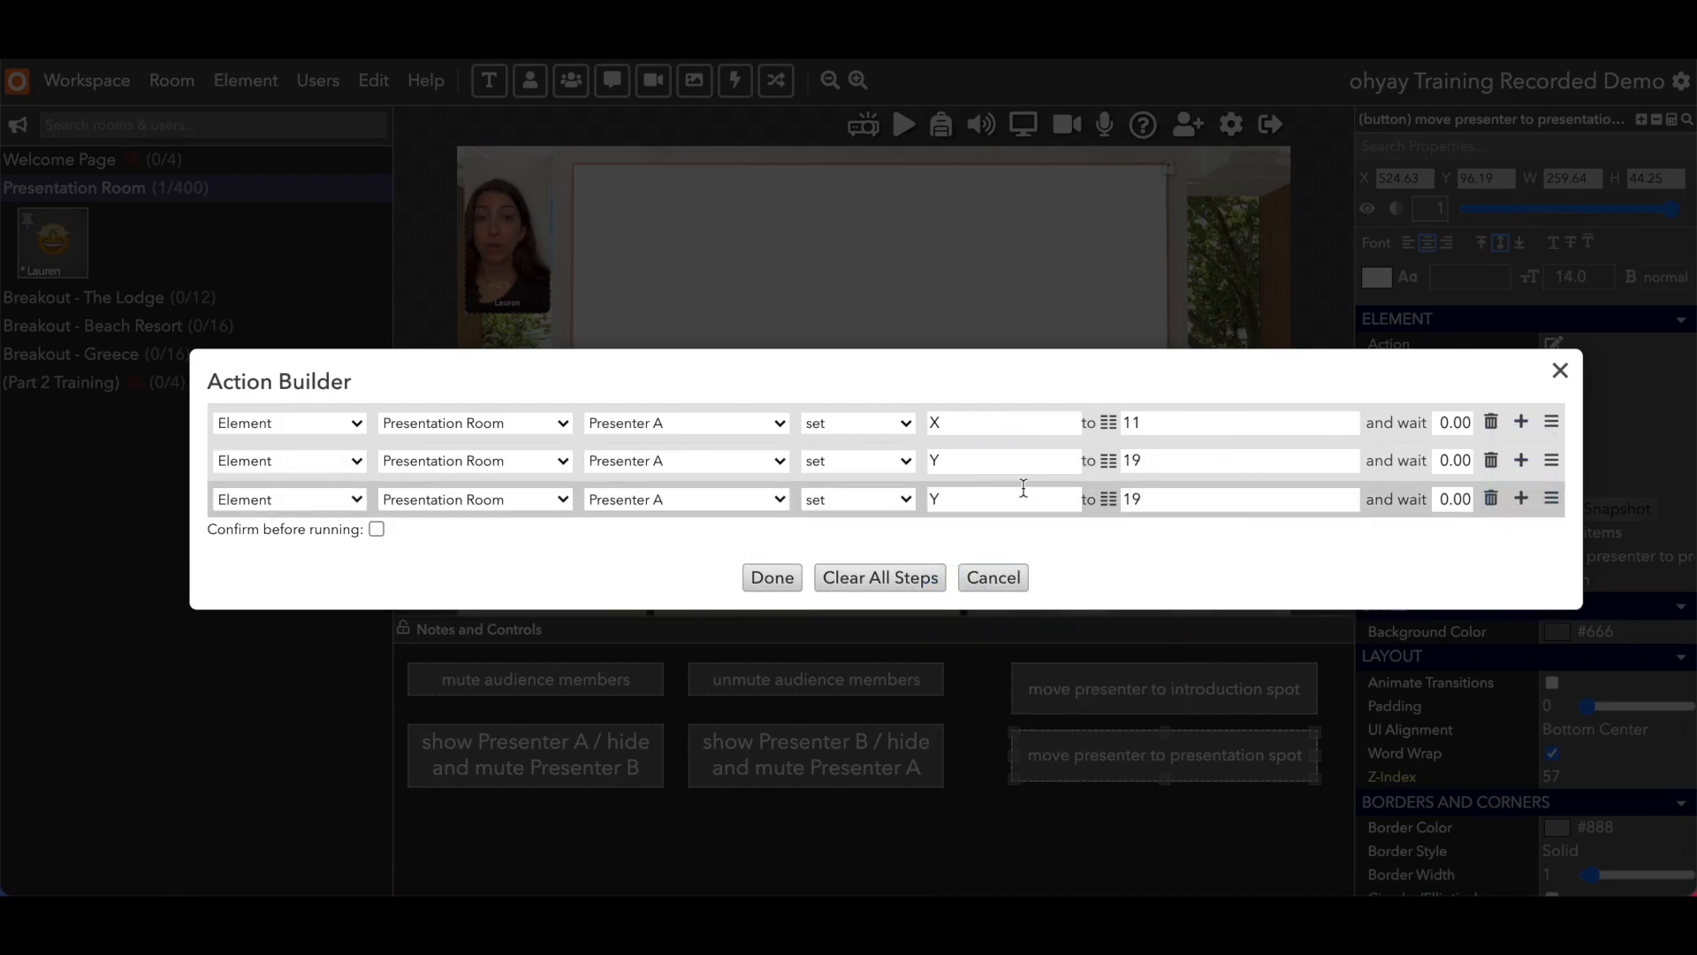
{"action": "left_click", "coordinate": [966, 498]}
{"action": "left_click", "coordinate": [967, 581]}
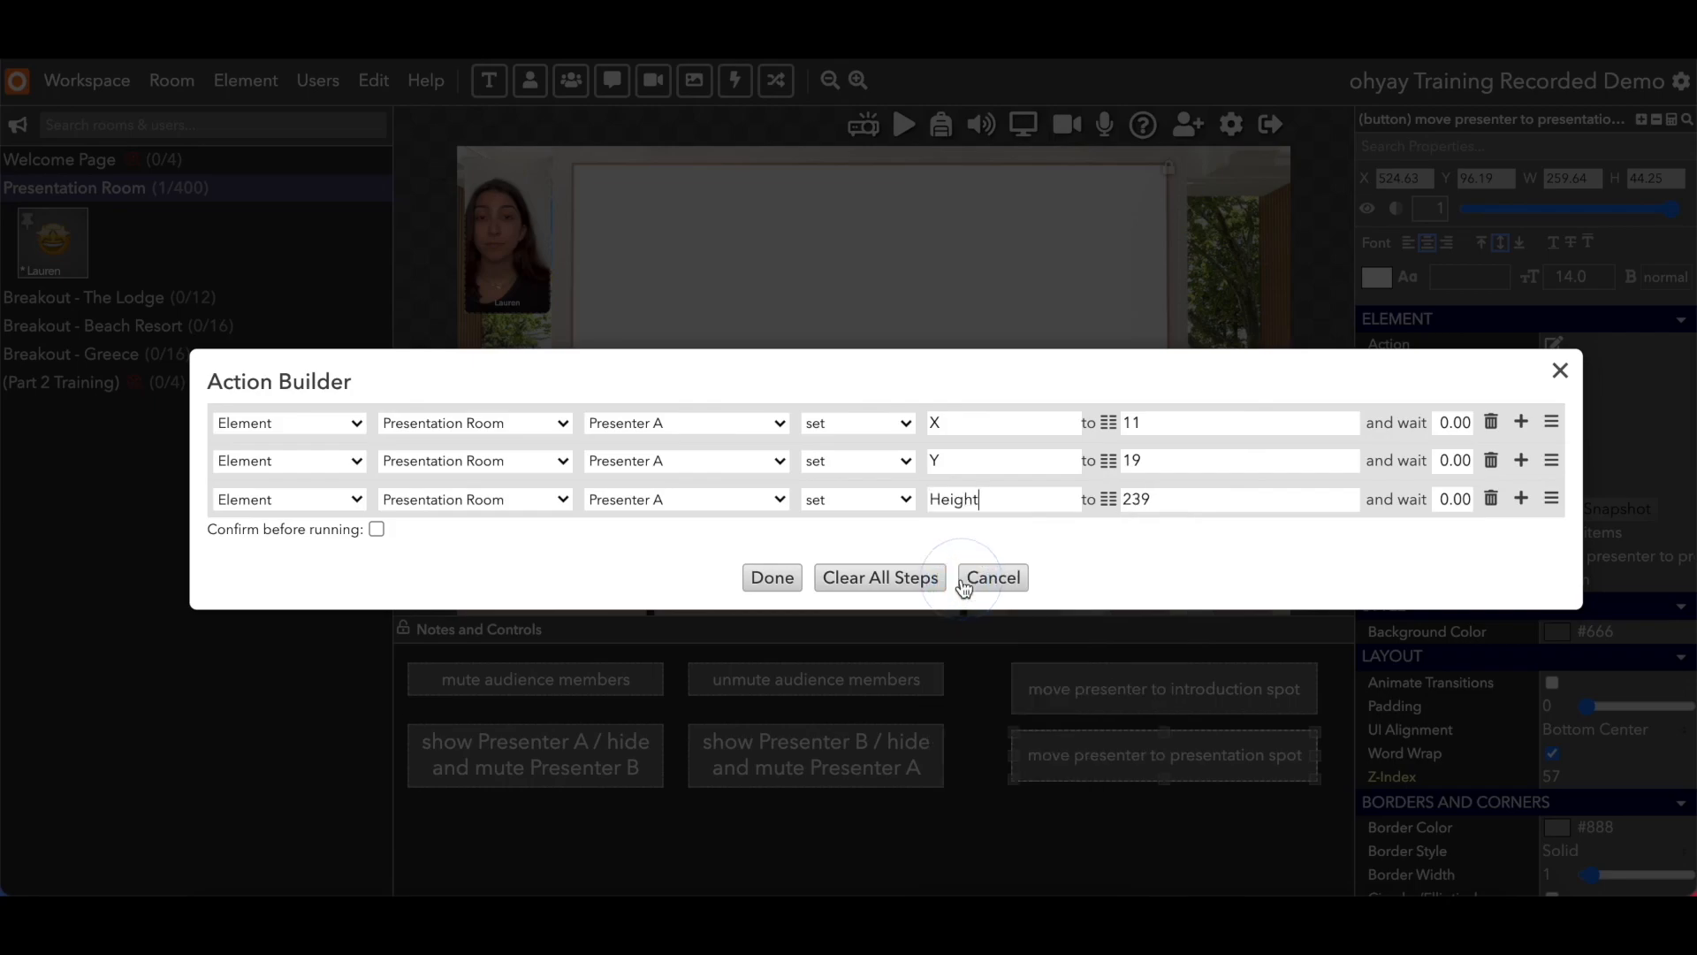
{"action": "left_click", "coordinate": [1521, 498]}
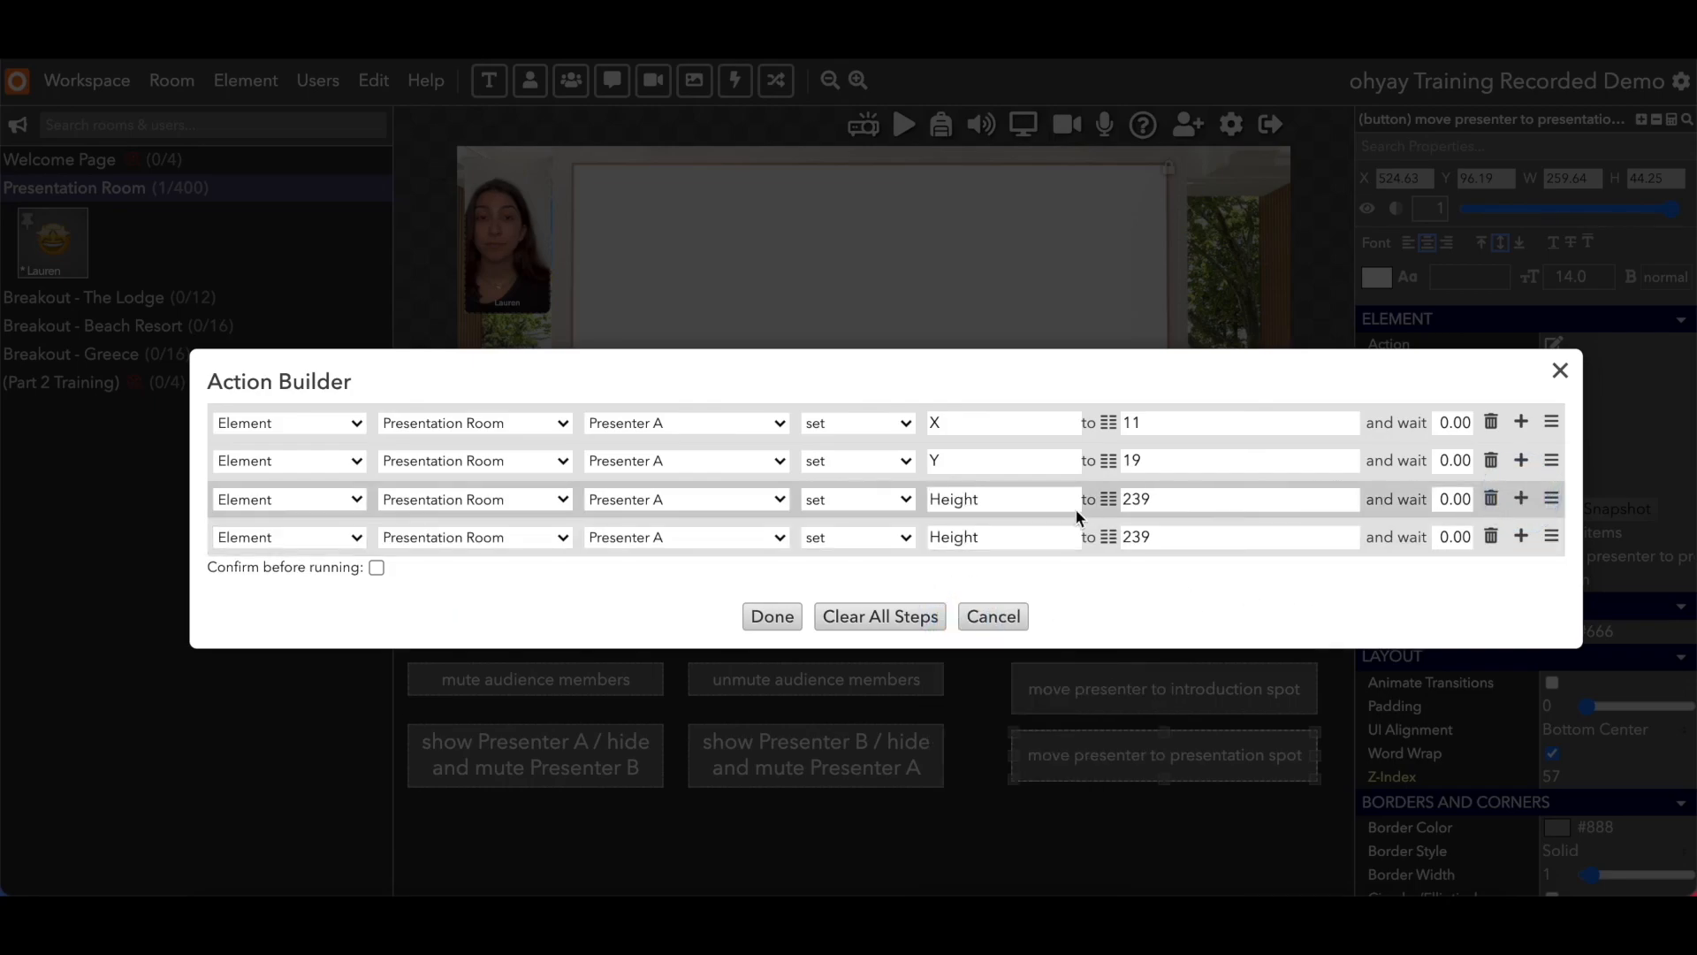
{"action": "left_click", "coordinate": [974, 537]}
{"action": "left_click", "coordinate": [956, 645]}
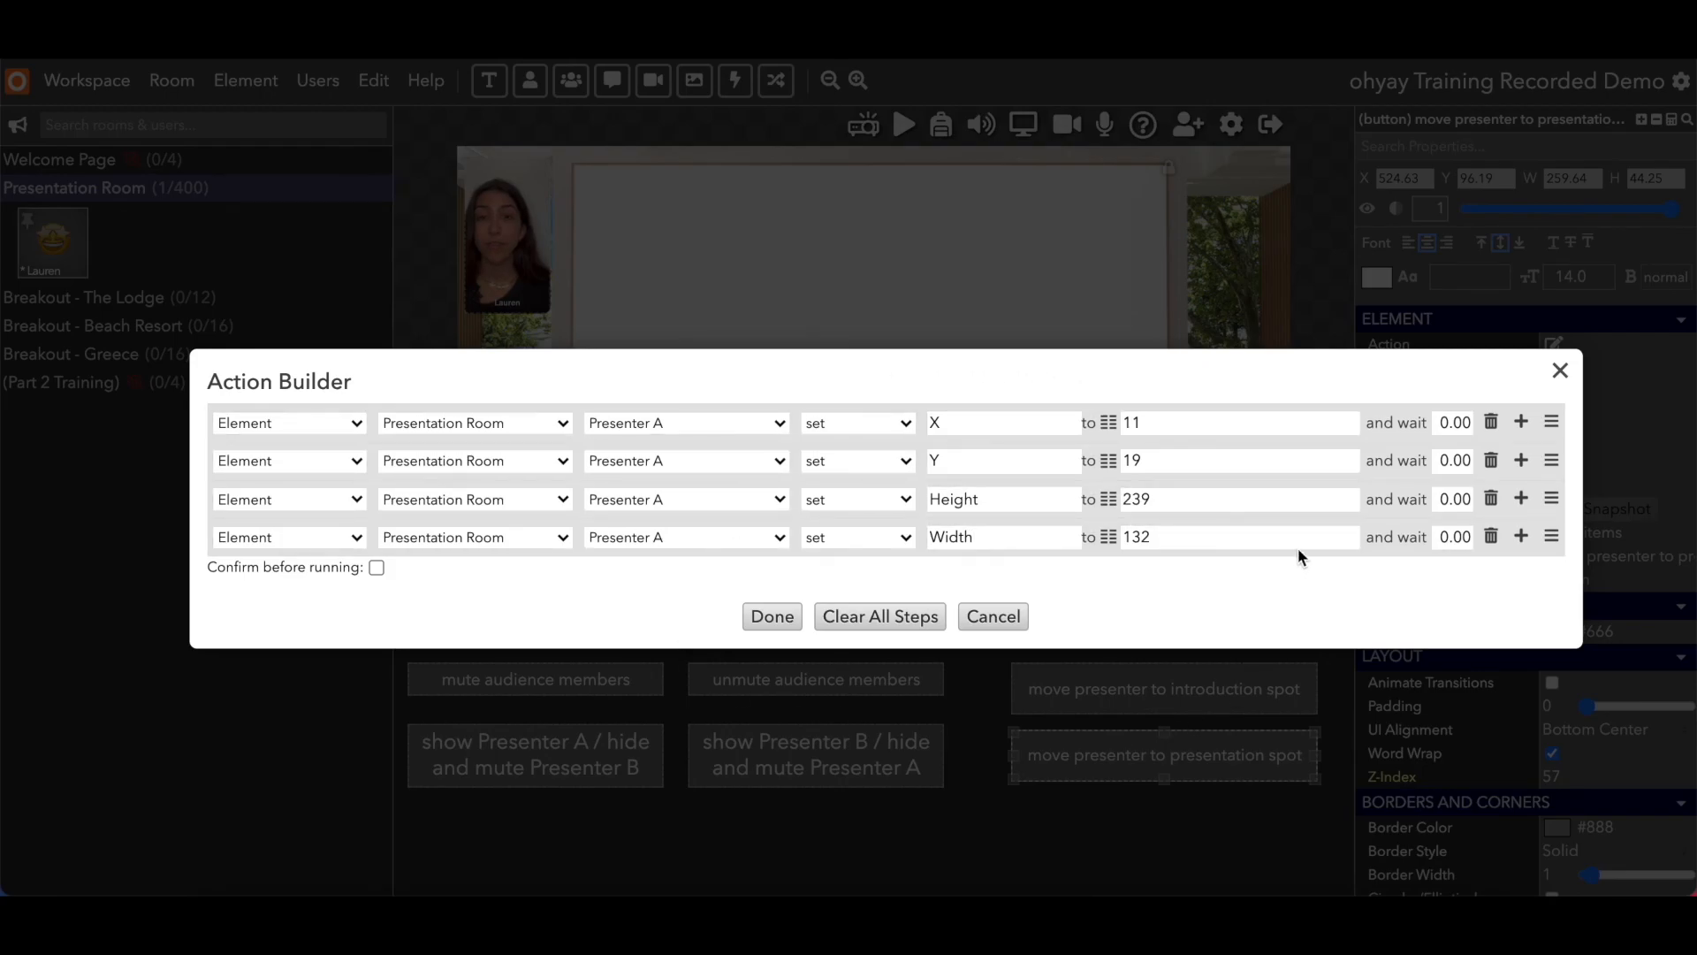
Save the presentation spot button's actions, then view the room outside edit mode with a taller Notes and Controls area
{"action": "left_click", "coordinate": [773, 619]}
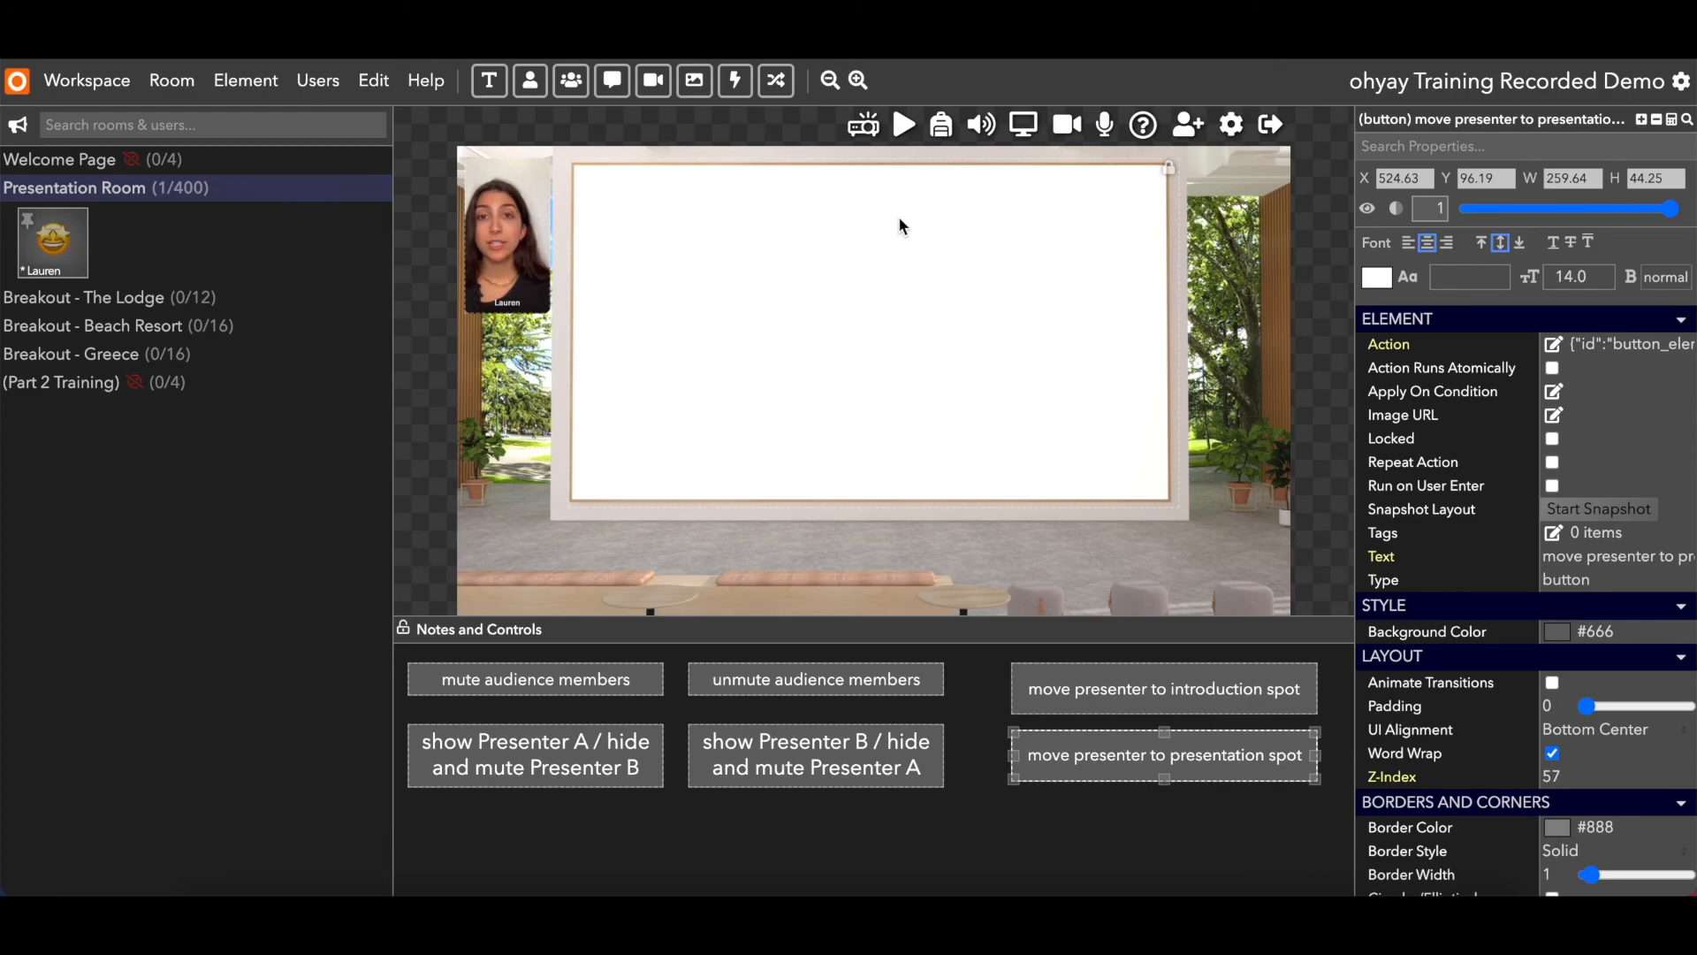
{"action": "left_click", "coordinate": [866, 127]}
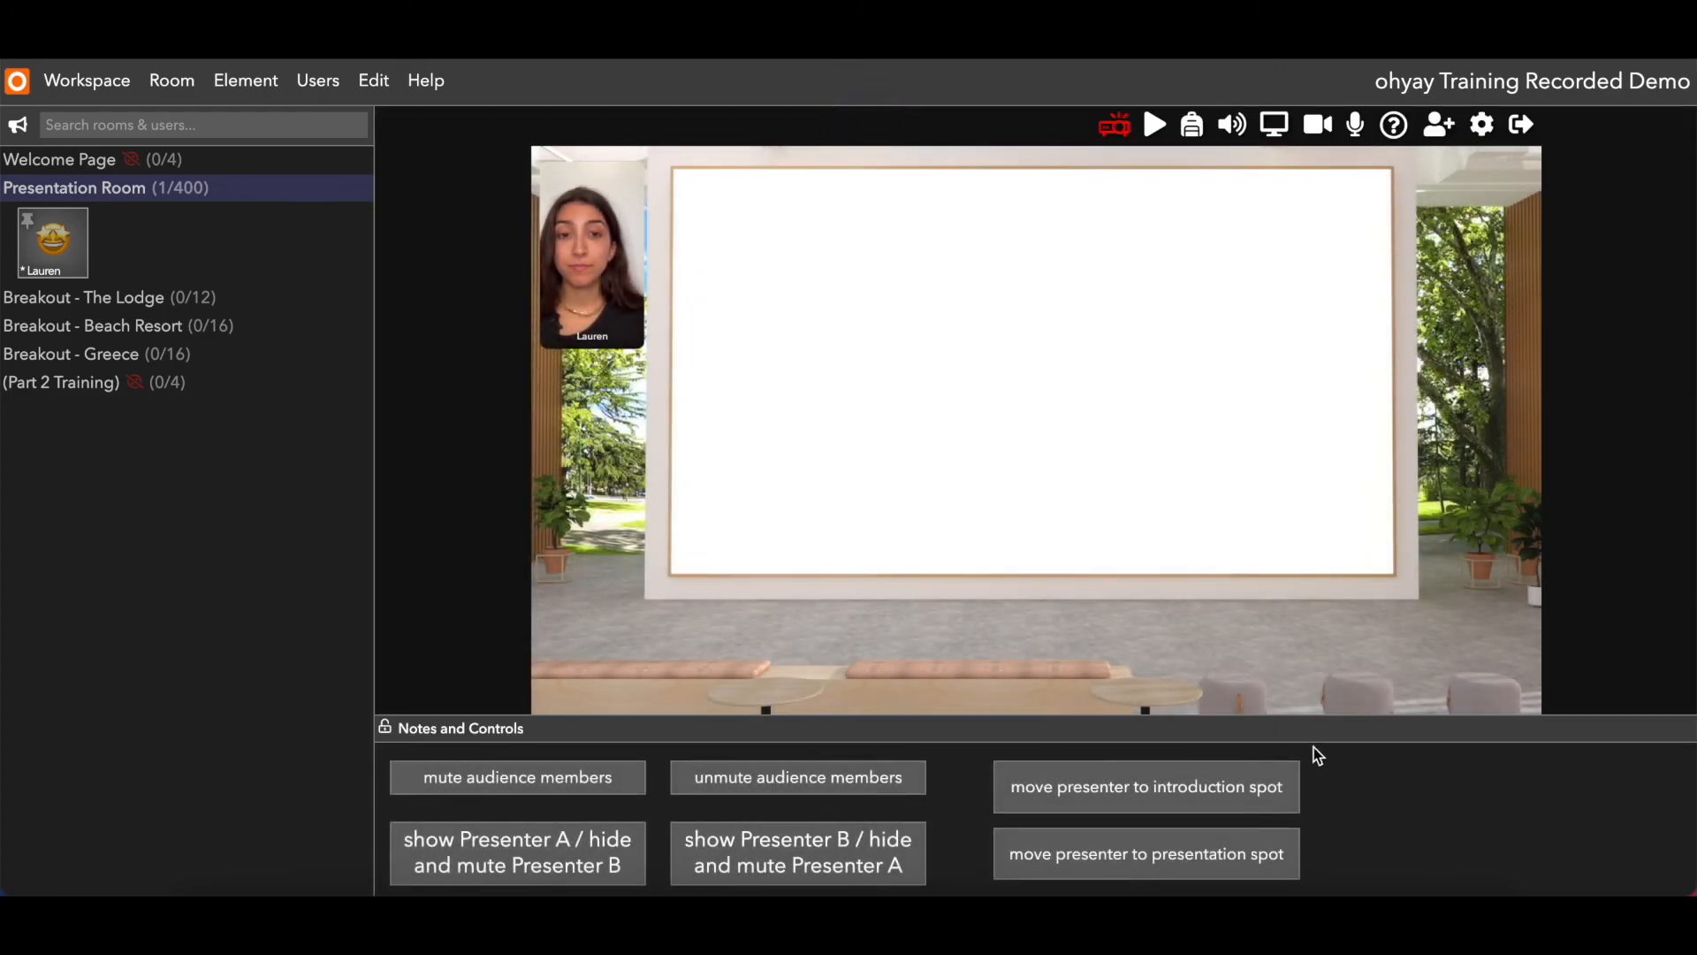
{"action": "left_click_drag", "start_coordinate": [1323, 716], "coordinate": [1329, 661]}
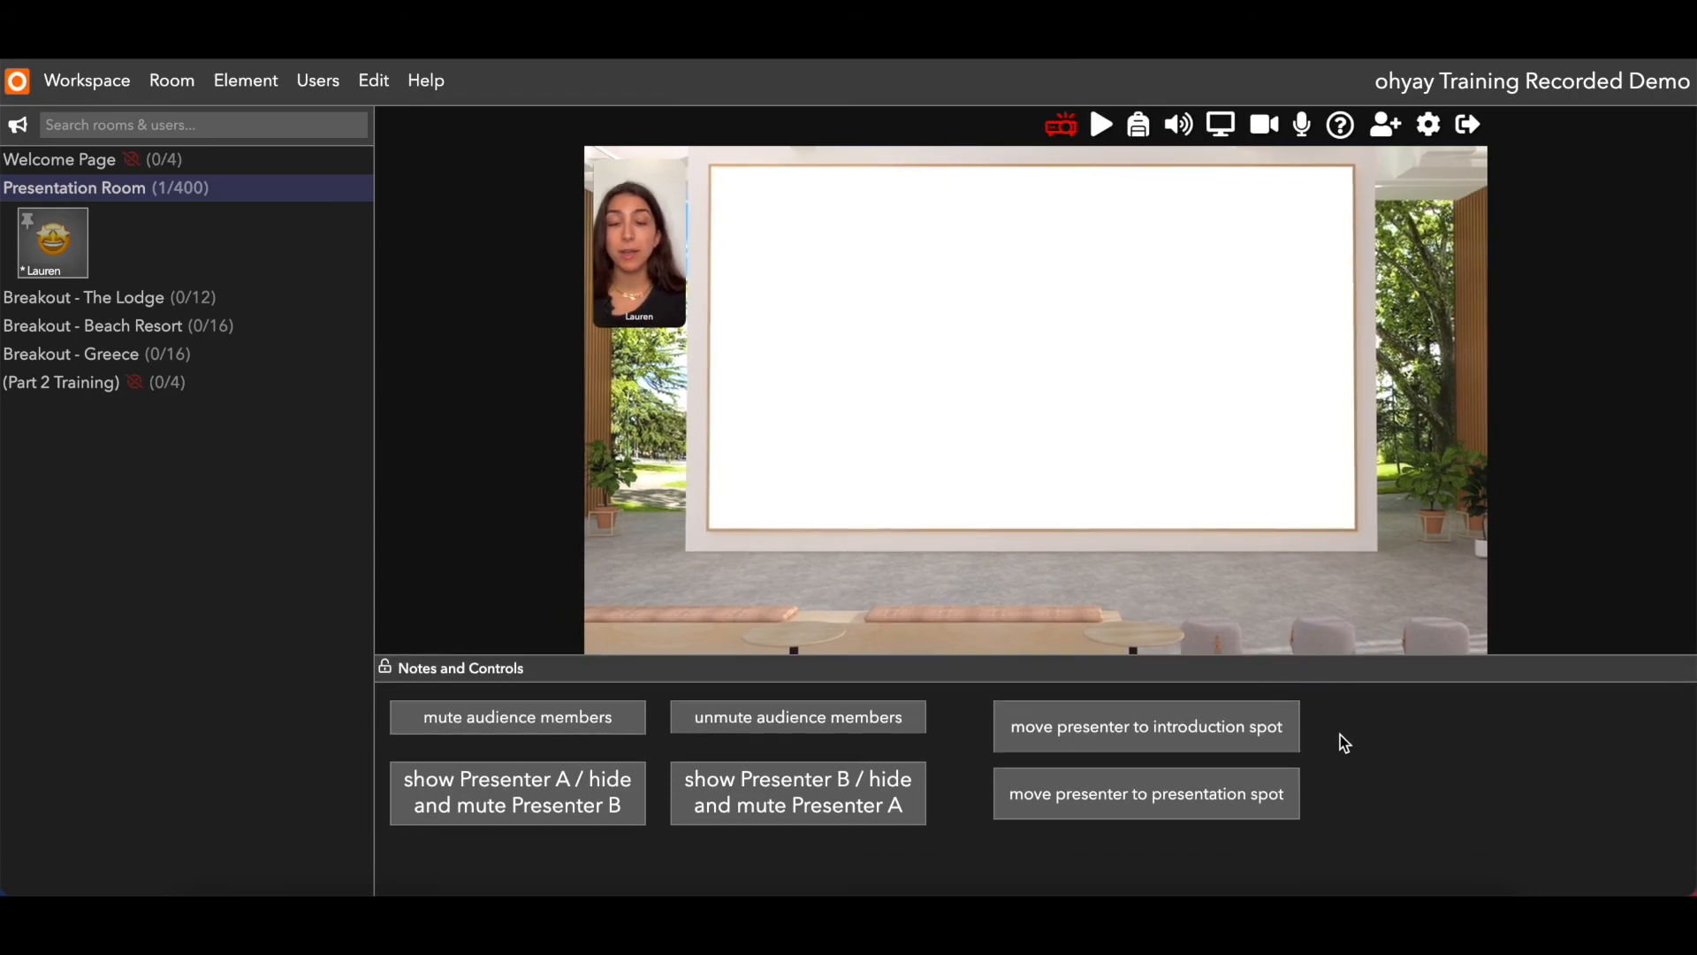
Test the two move buttons by sending Presenter A to the introduction spot and back to the presentation spot, twice
{"action": "left_click", "coordinate": [1216, 738]}
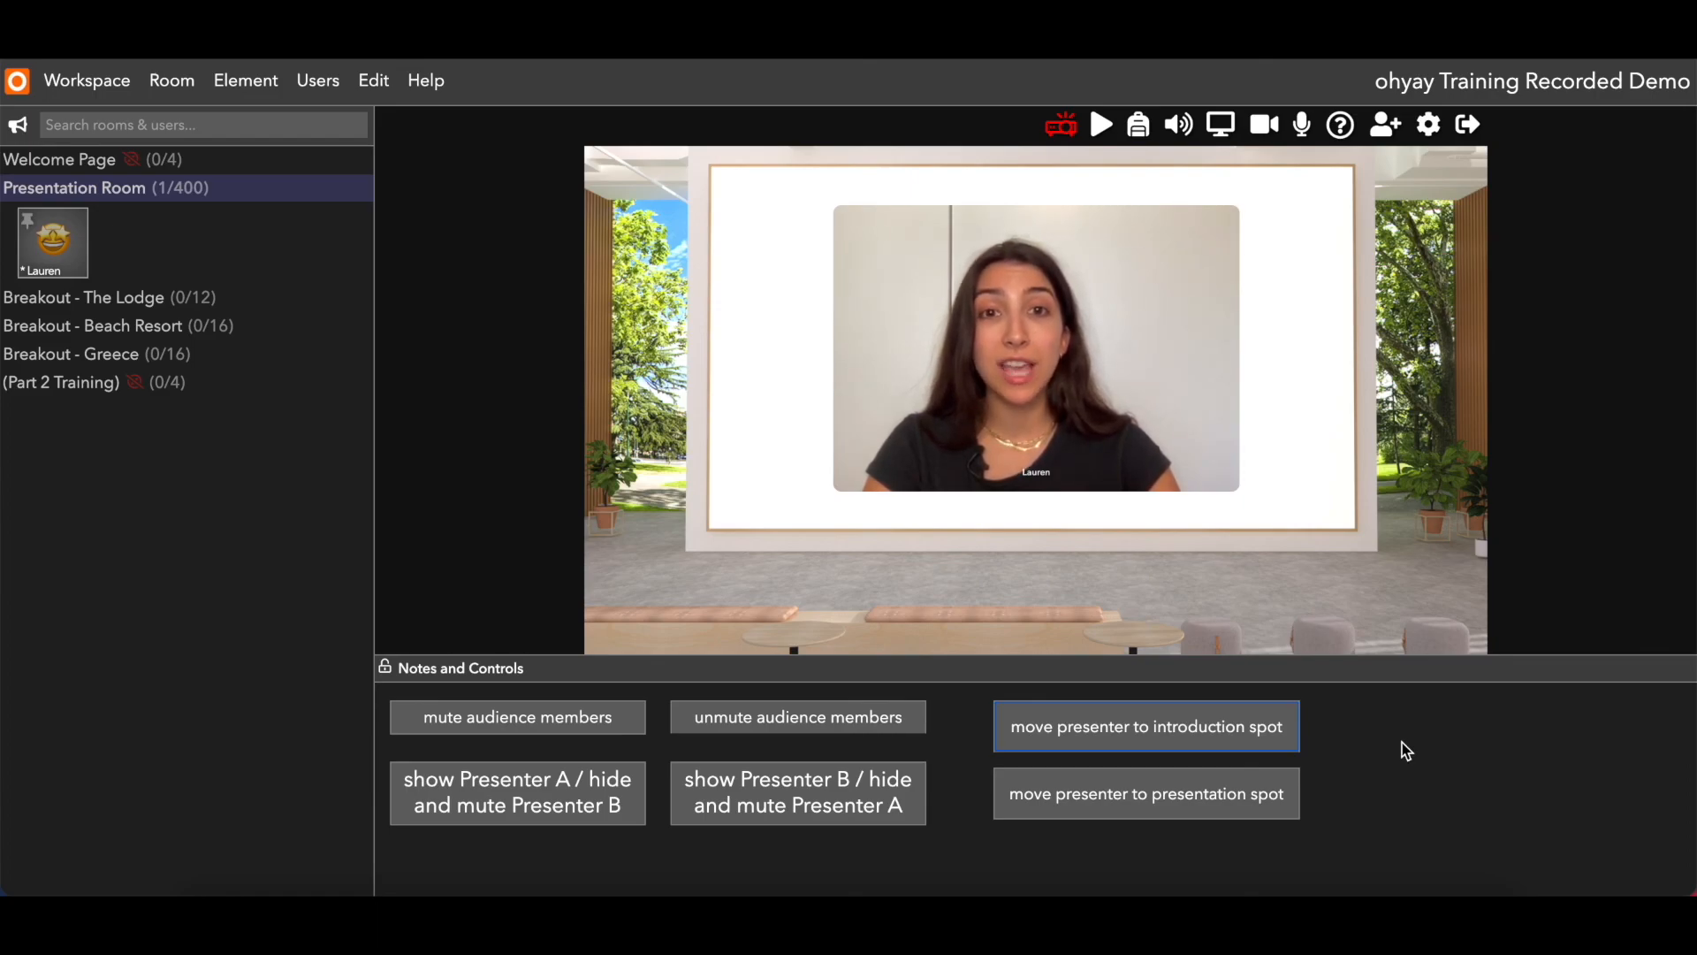
{"action": "left_click", "coordinate": [1235, 796]}
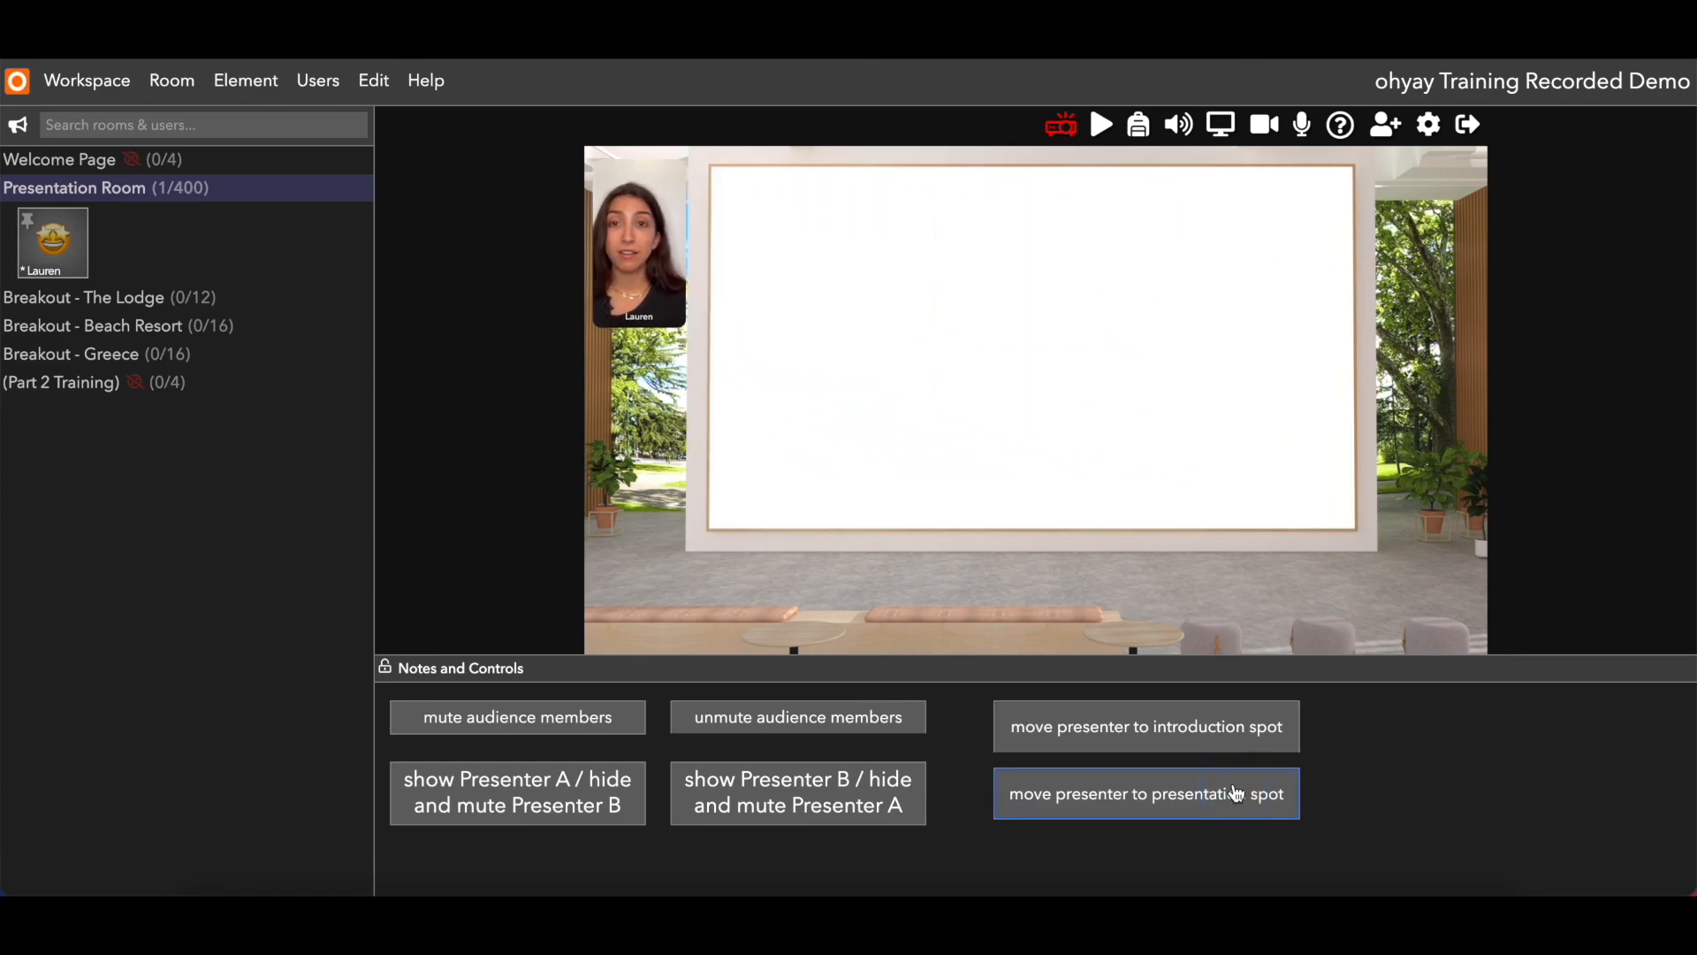
{"action": "left_click", "coordinate": [1236, 745]}
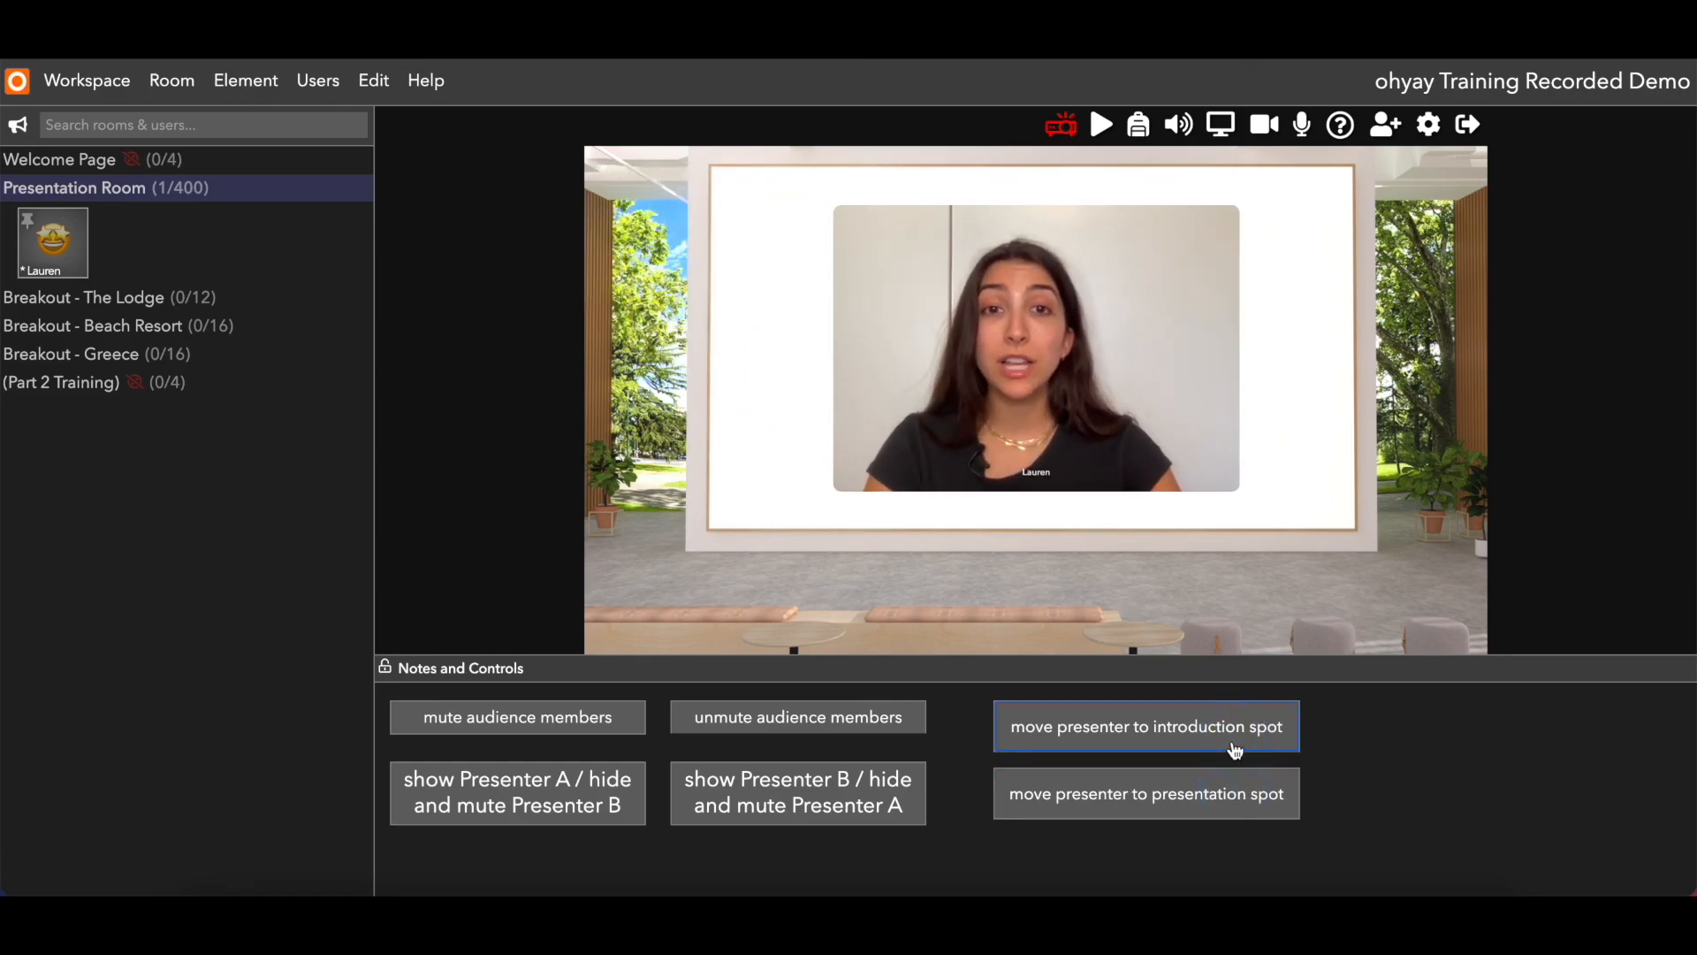
{"action": "left_click", "coordinate": [1227, 802]}
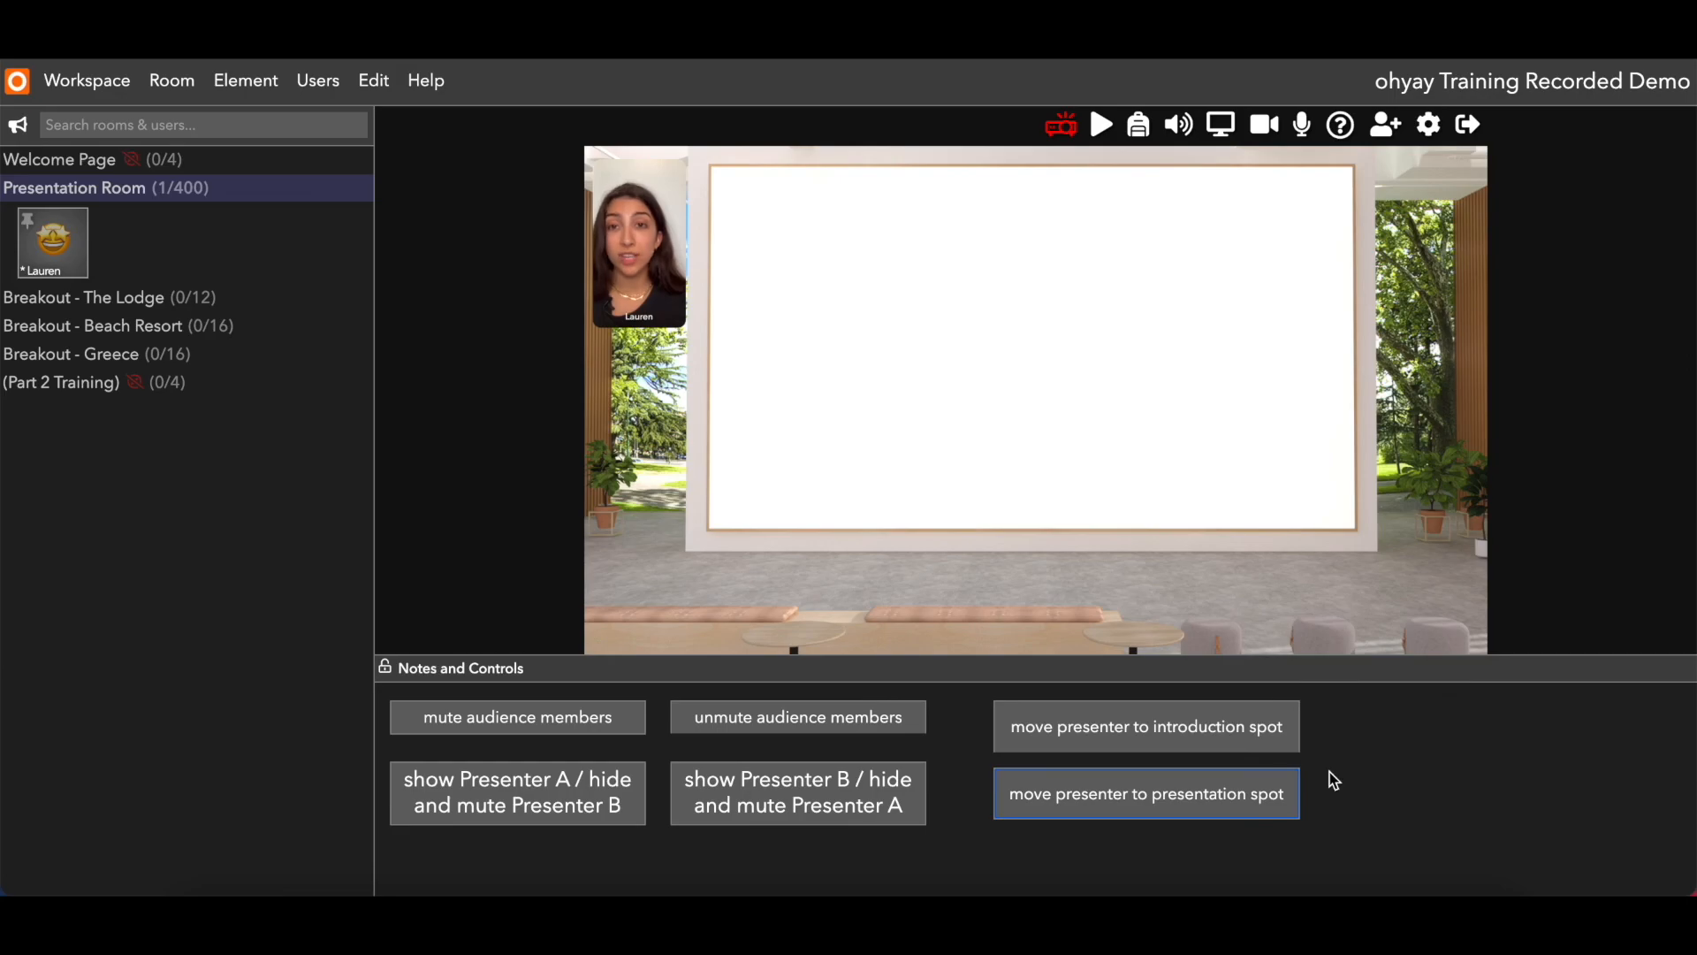
Return to edit mode and enter the Welcome Page, moving your own video tile onto the leftmost sofa seat
{"action": "left_click", "coordinate": [1061, 126]}
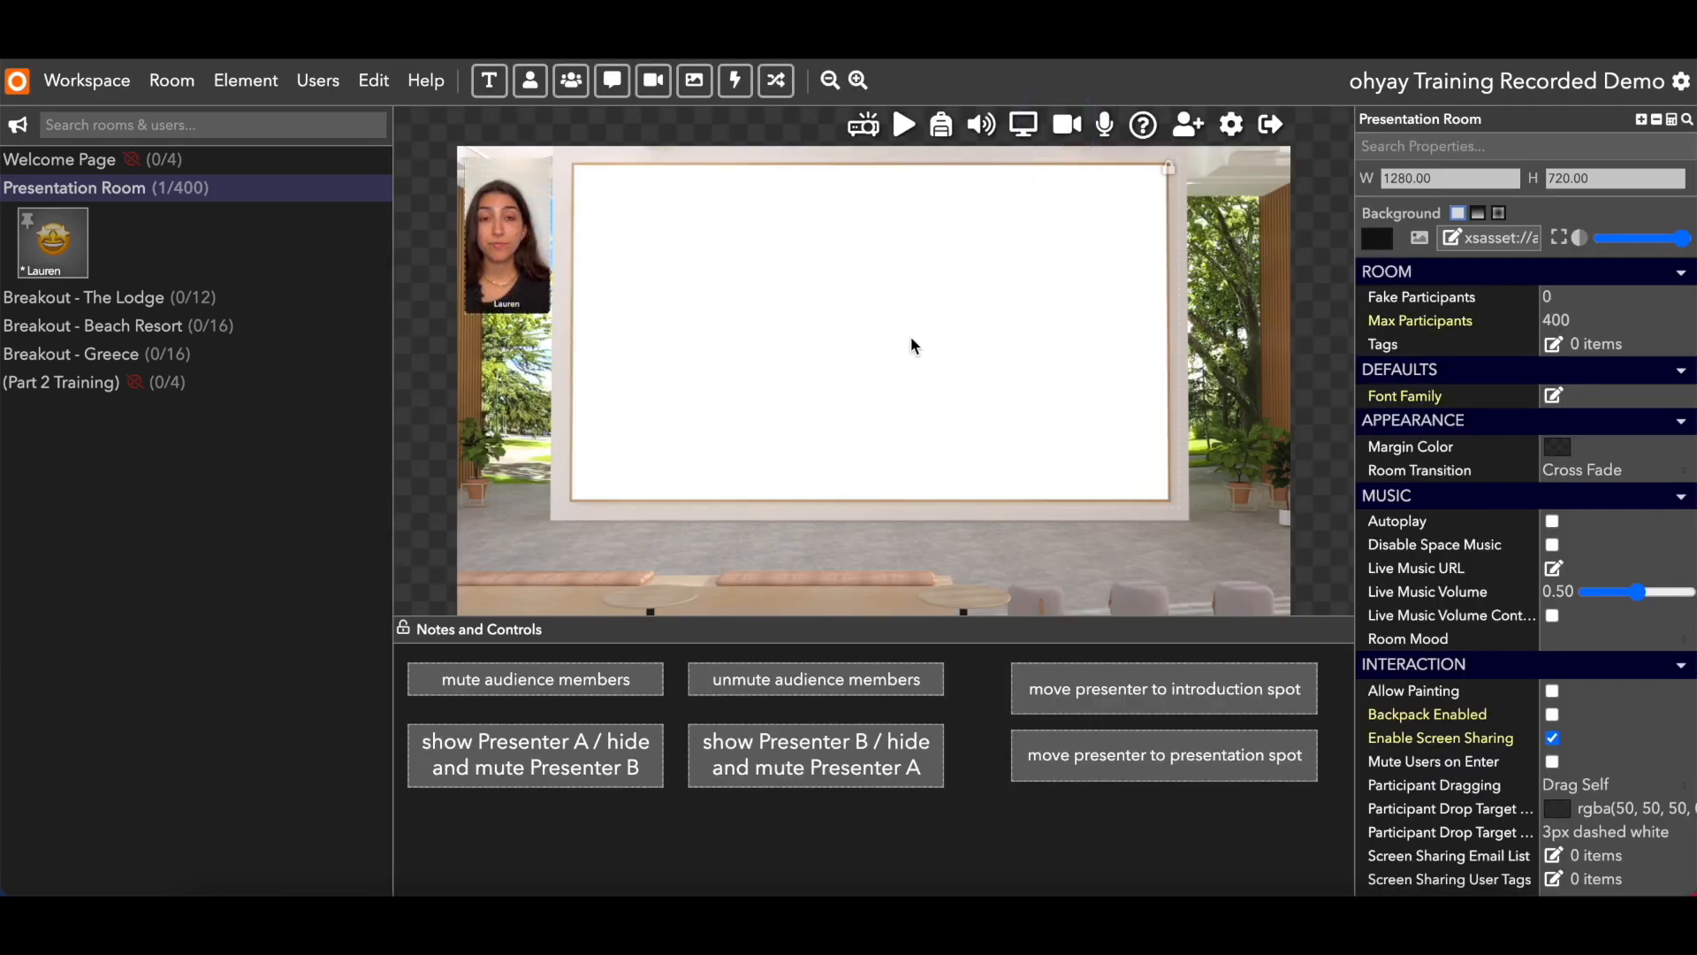
{"action": "left_click", "coordinate": [99, 163]}
{"action": "left_click_drag", "start_coordinate": [580, 501], "coordinate": [712, 375]}
{"action": "left_click", "coordinate": [836, 395]}
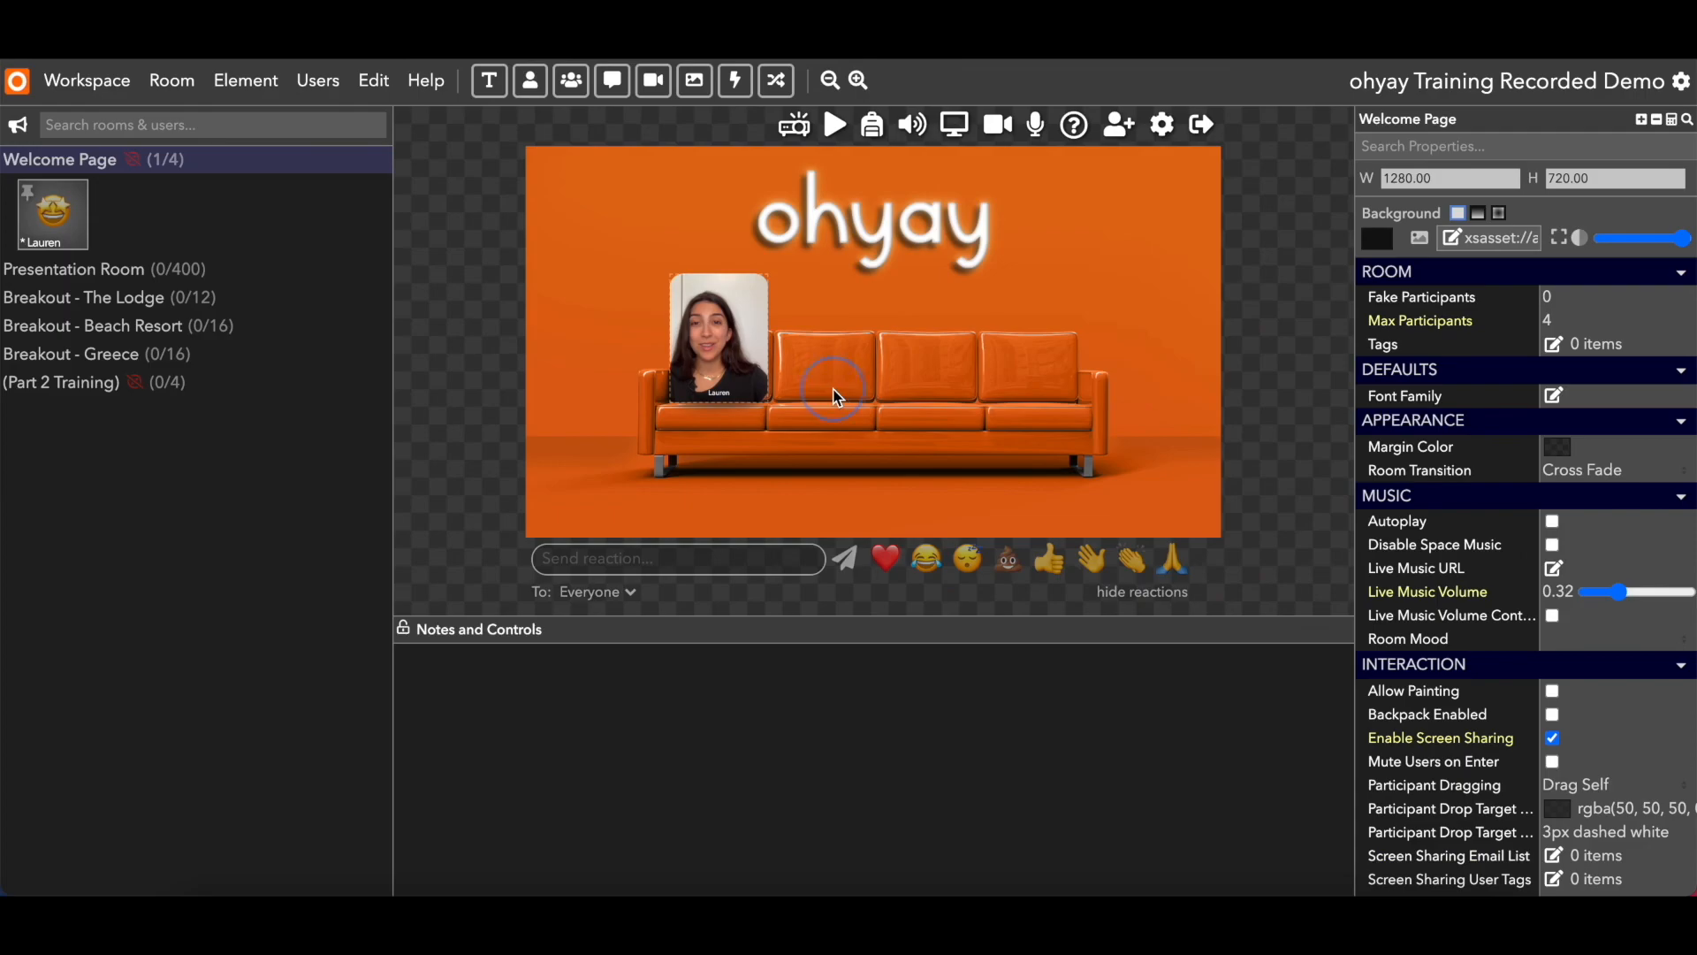